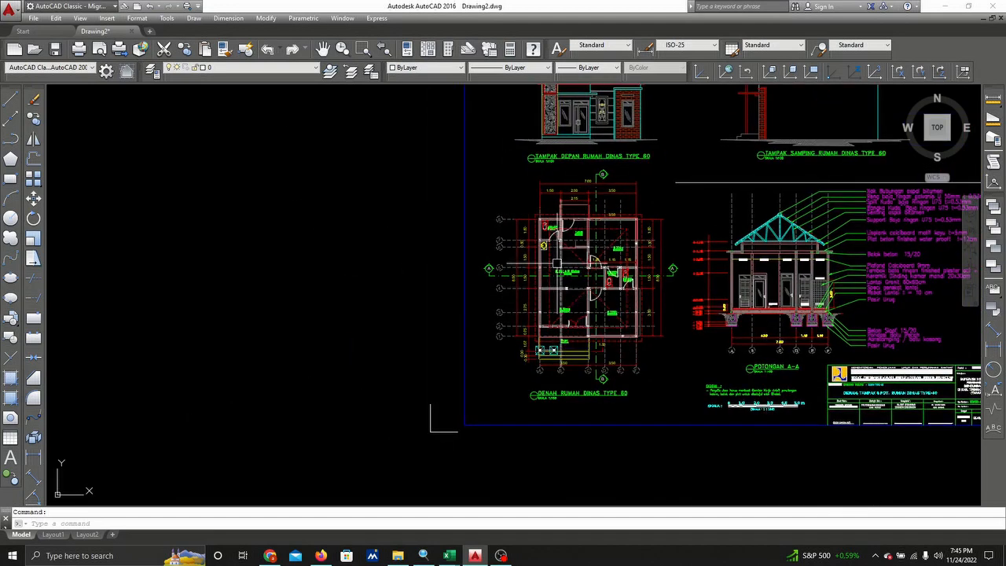
middle_drag(546, 269, 523, 283)
middle_drag(631, 231, 584, 286)
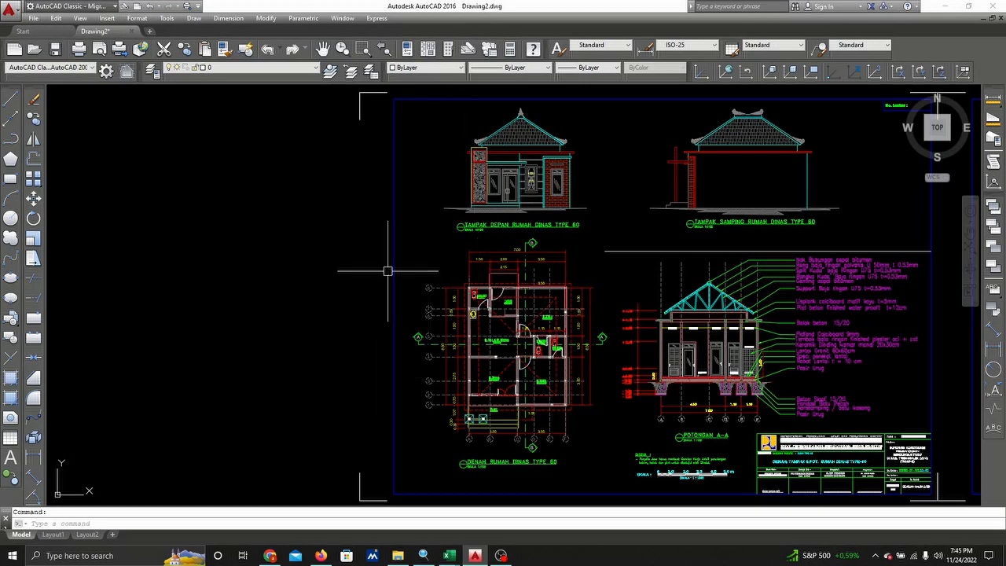
middle_drag(487, 353, 406, 309)
scroll(402, 314, down, 3)
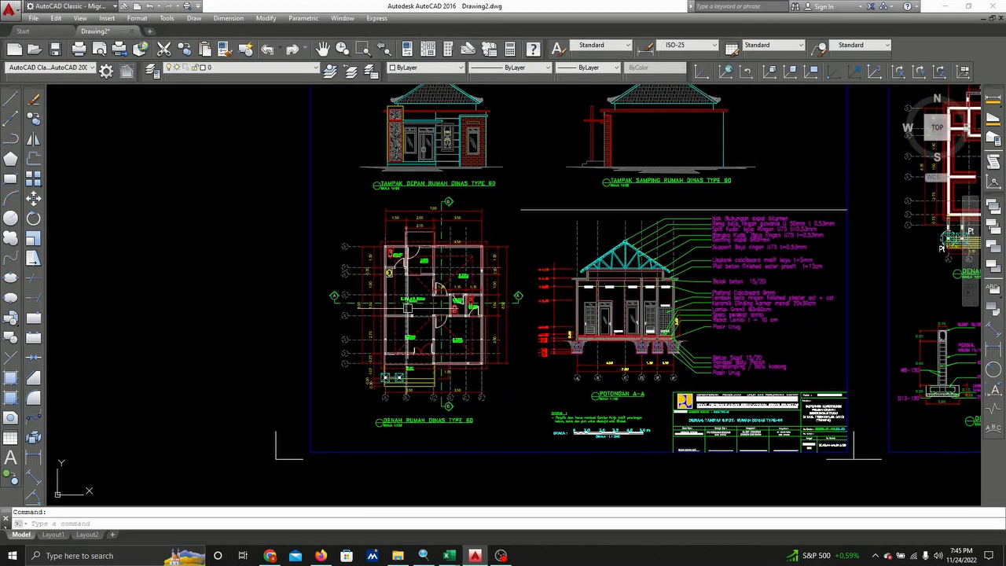
middle_drag(450, 137, 378, 114)
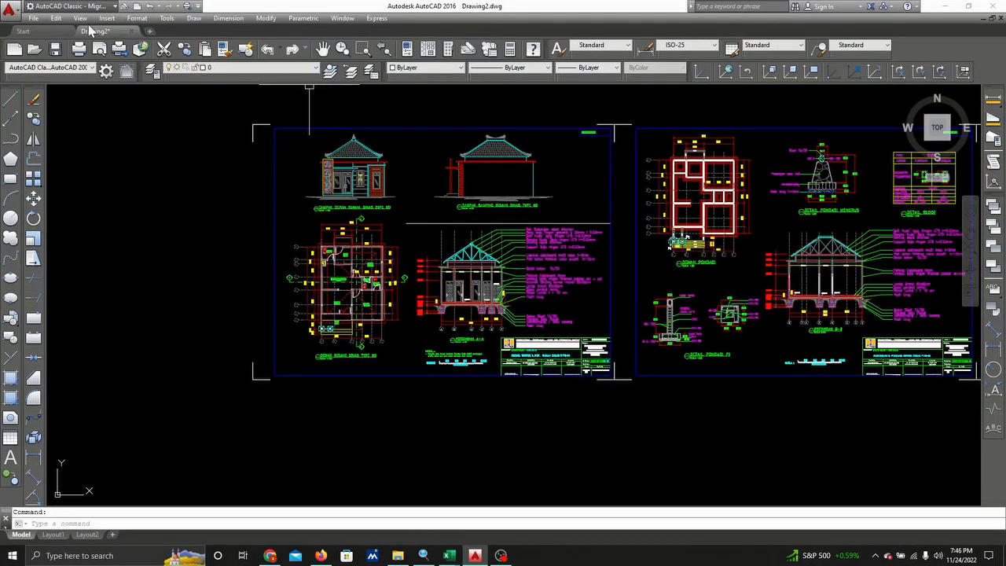
- Set the drawing units' length precision to 0.00, keeping the Decimal type, and apply the settings
click(137, 18)
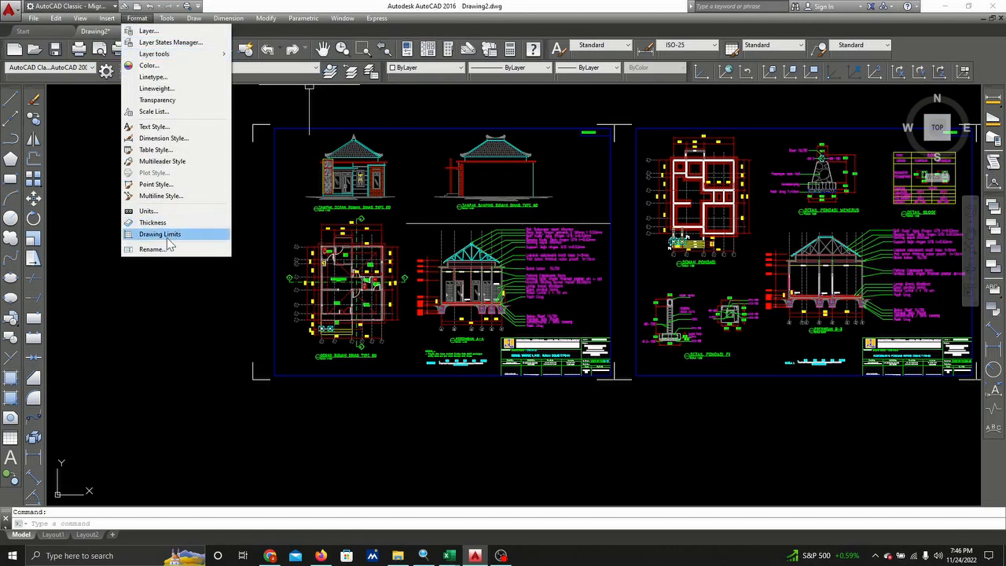
click(173, 212)
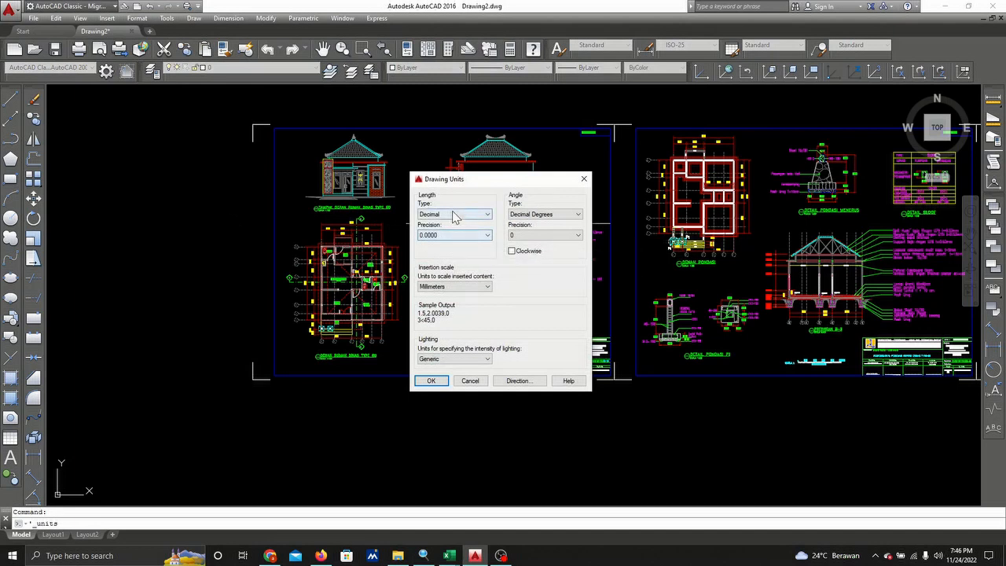
click(487, 235)
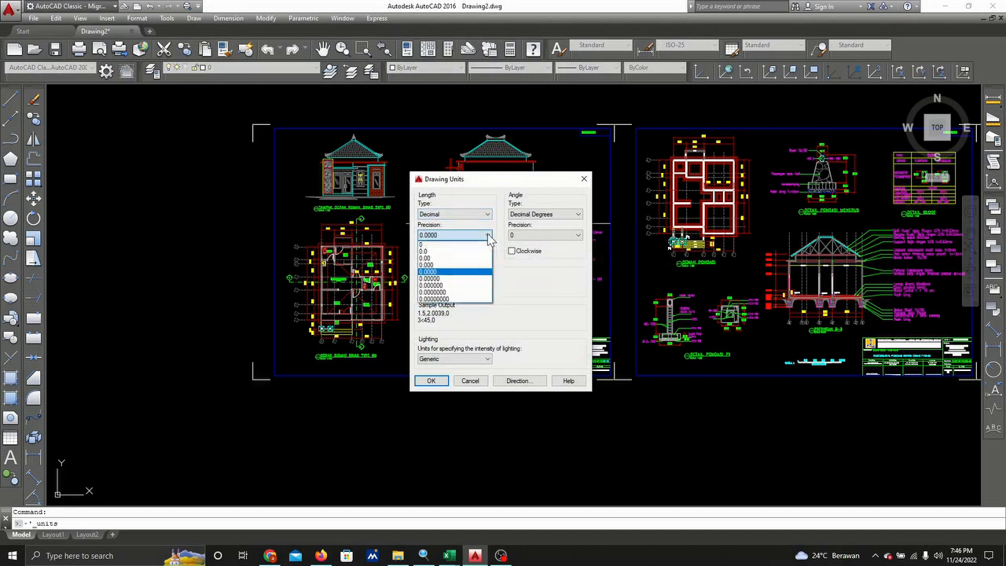
click(445, 258)
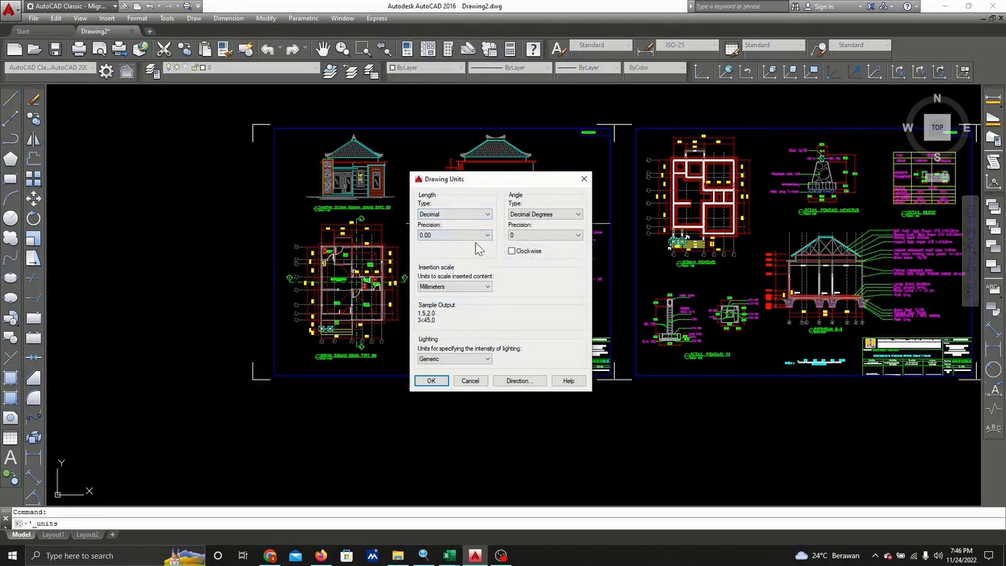
click(556, 216)
click(419, 381)
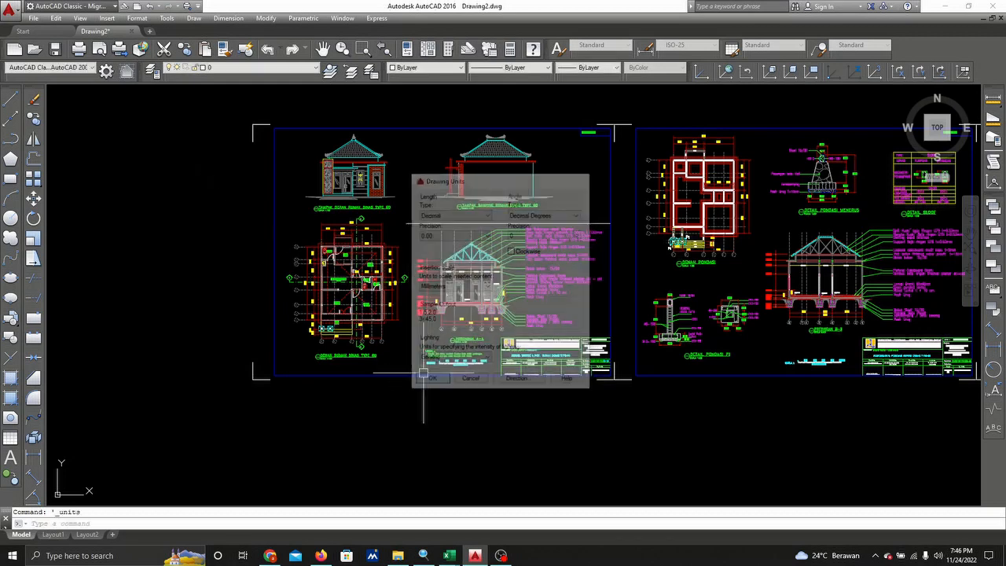
- Review the enabled object snap modes in the drafting settings
click(166, 18)
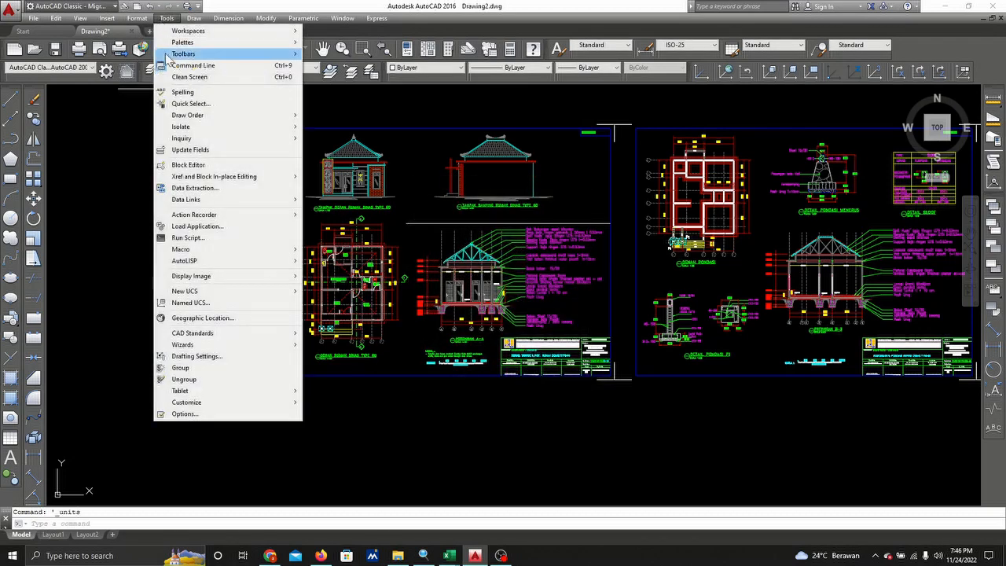
click(209, 356)
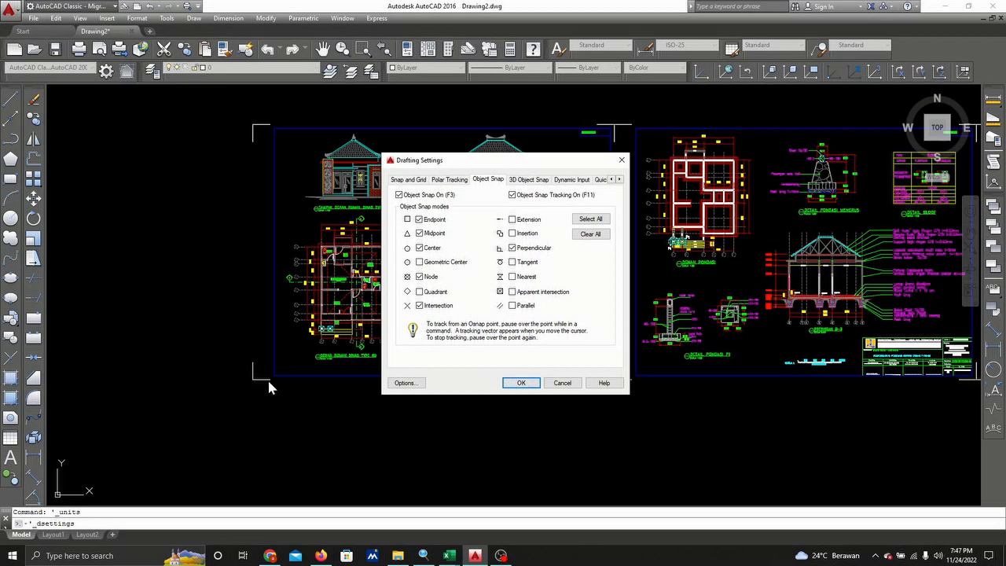
click(516, 386)
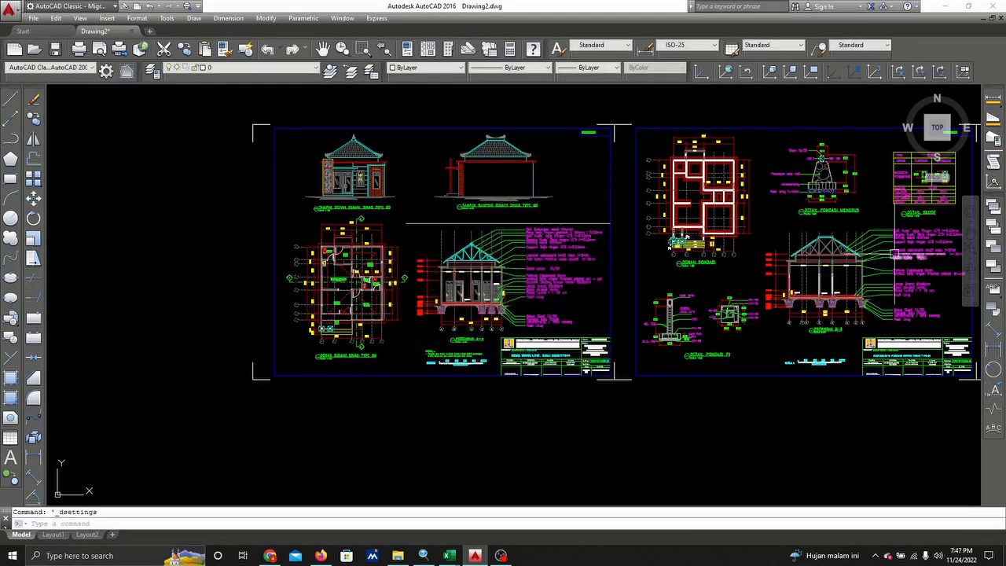
- Examine the room layout, grid lines and dimensions of the house floor plan on the first sheet
scroll(651, 359, down, 1)
scroll(422, 263, up, 5)
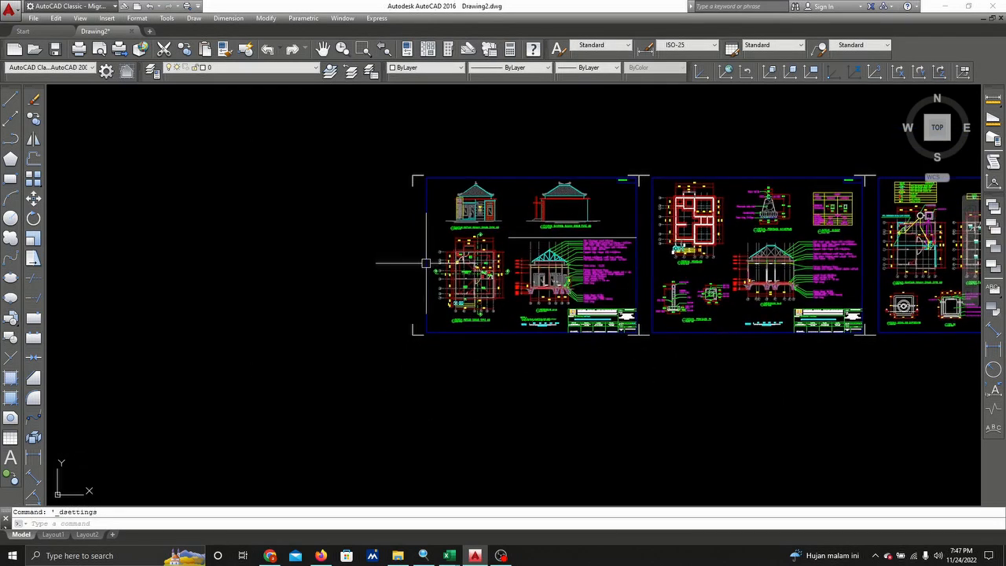
scroll(484, 278, up, 3)
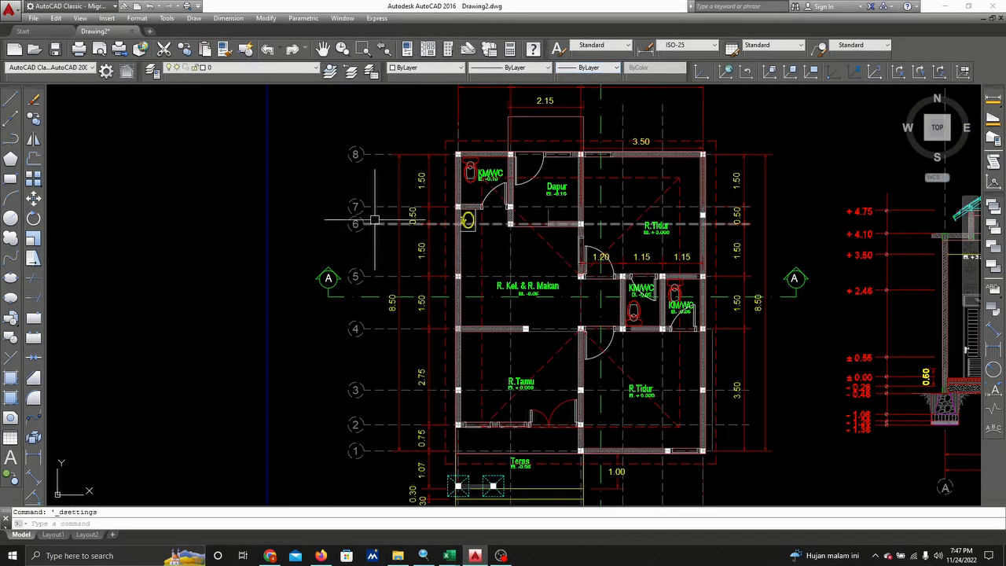
scroll(422, 190, down, 5)
scroll(397, 172, up, 5)
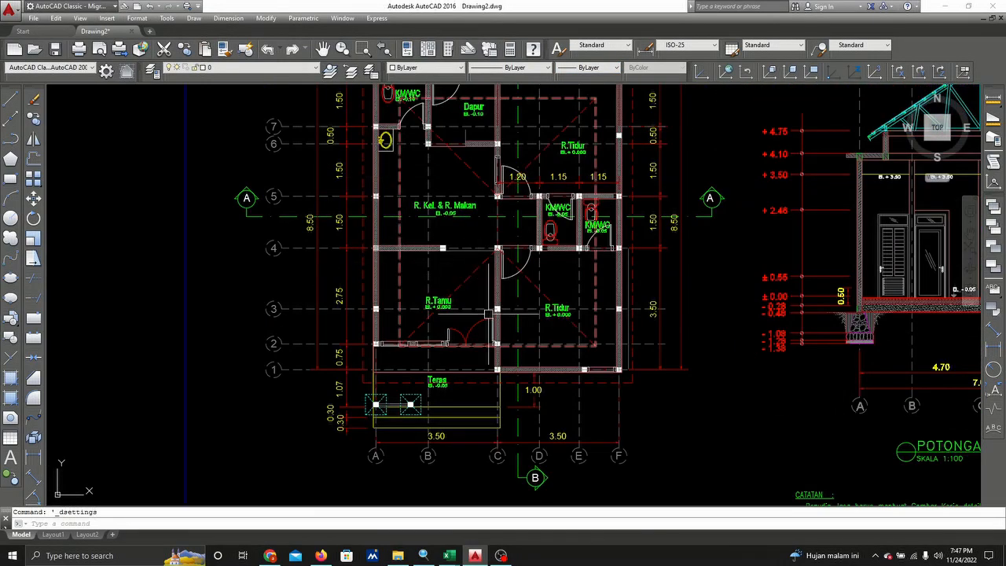
- Start a polyline in the empty area below the sheets with a first segment 3 units straight down, with snap switched on
scroll(377, 192, down, 4)
middle_drag(530, 324, 473, 102)
middle_drag(537, 394, 542, 342)
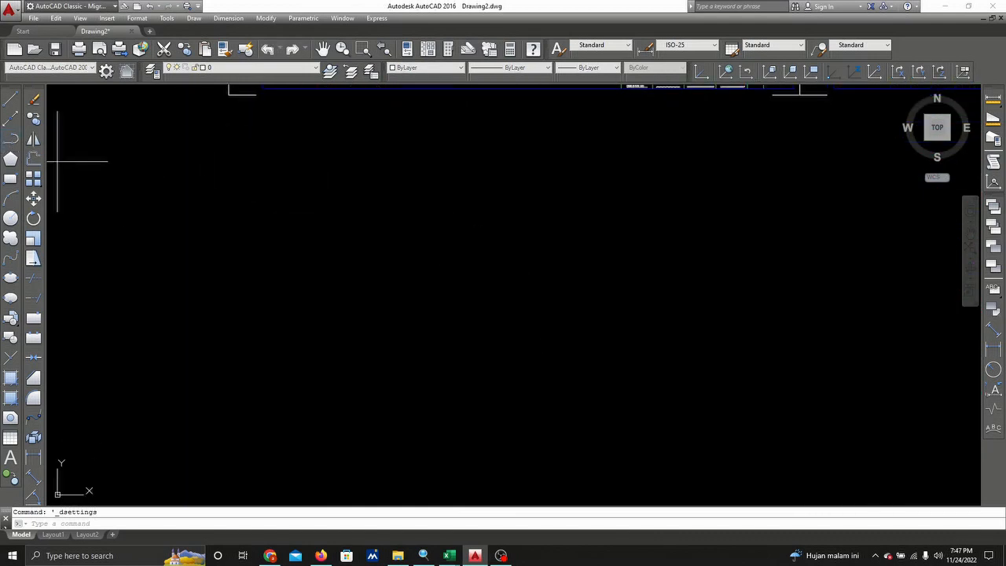
click(11, 139)
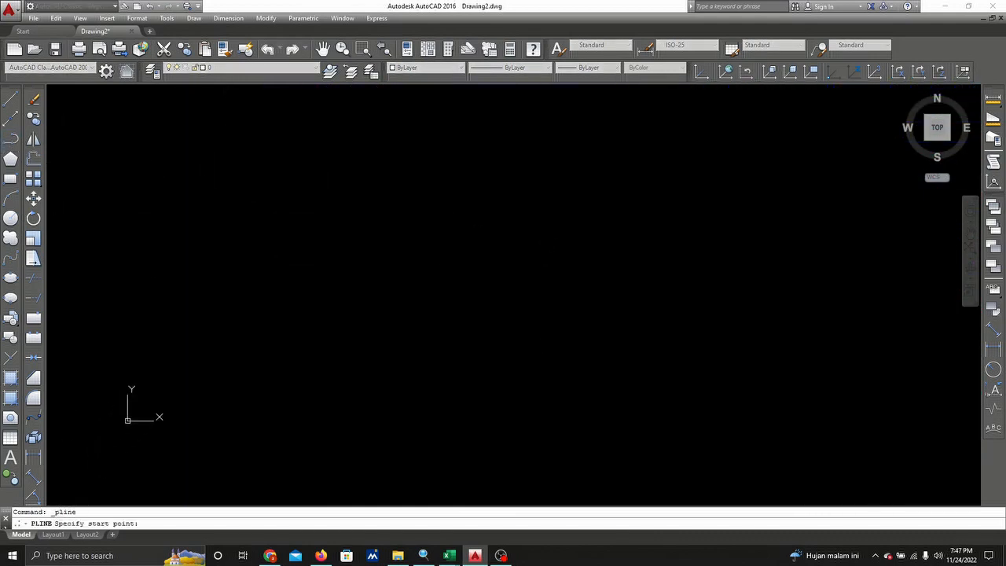
middle_drag(235, 262, 237, 263)
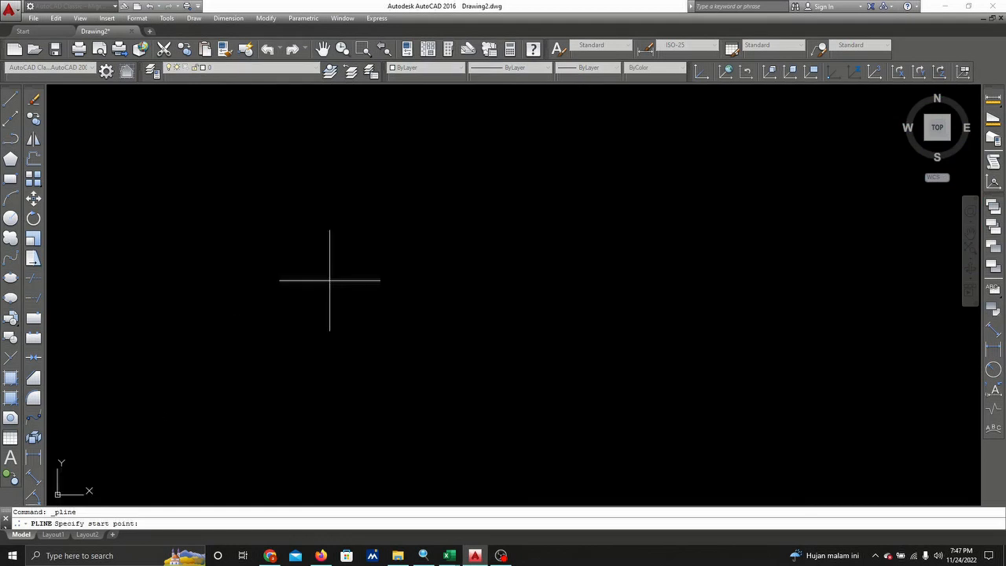
click(374, 254)
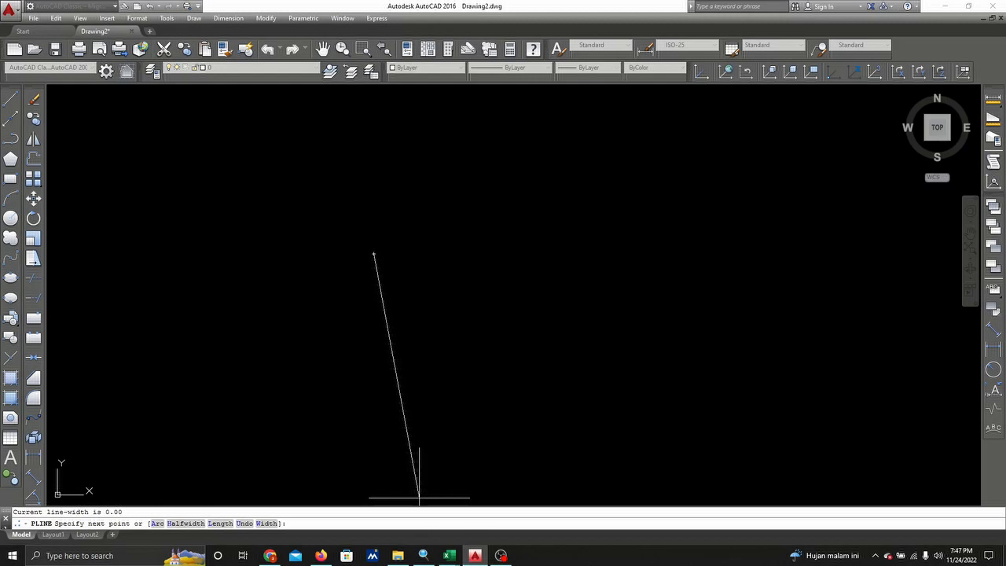
key(F9)
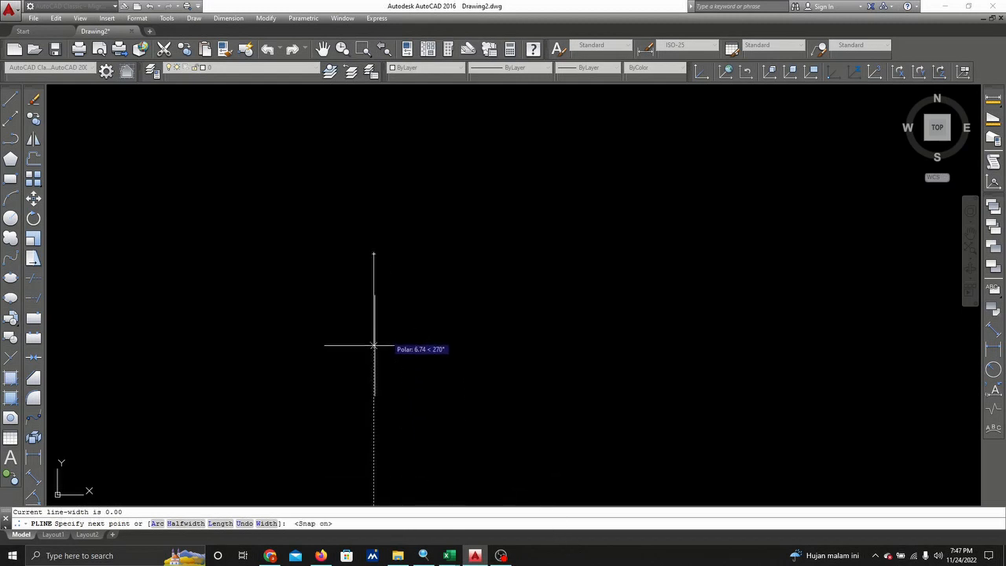
text(3)
key(Return)
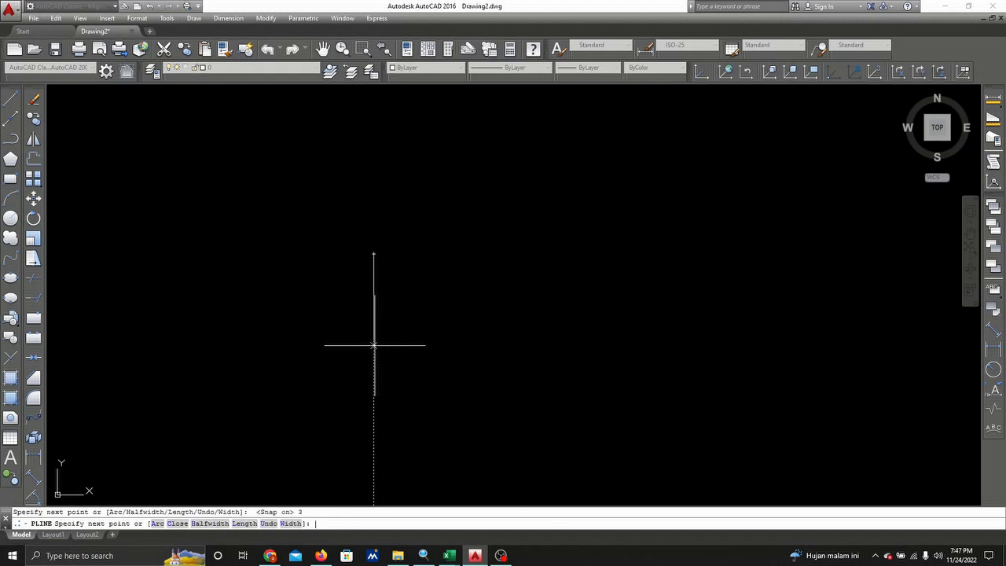
- With ortho on, continue the polyline 2 units to the right, 3 units down and 3 units to the right
scroll(424, 294, up, 2)
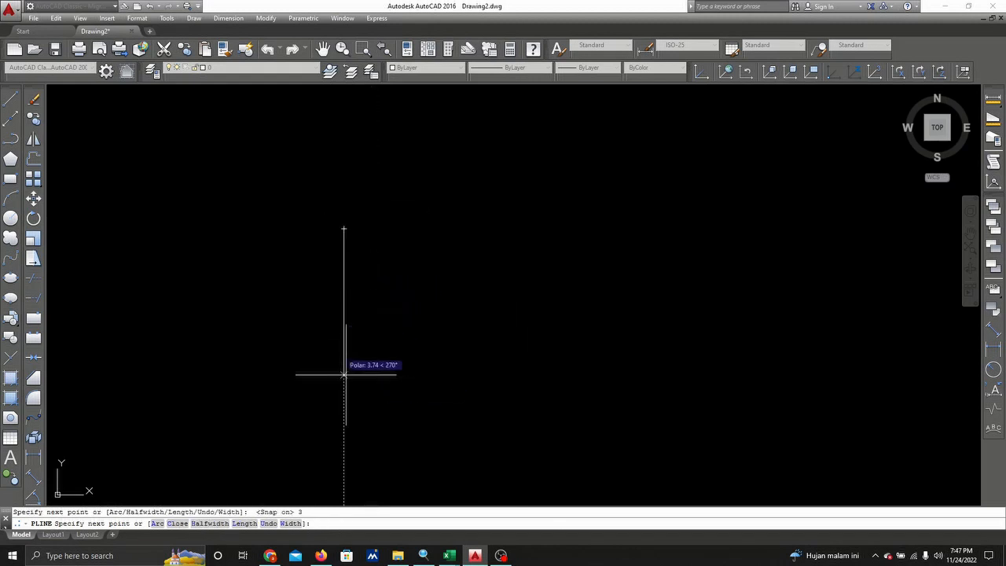
scroll(385, 424, down, 4)
middle_drag(377, 409, 424, 253)
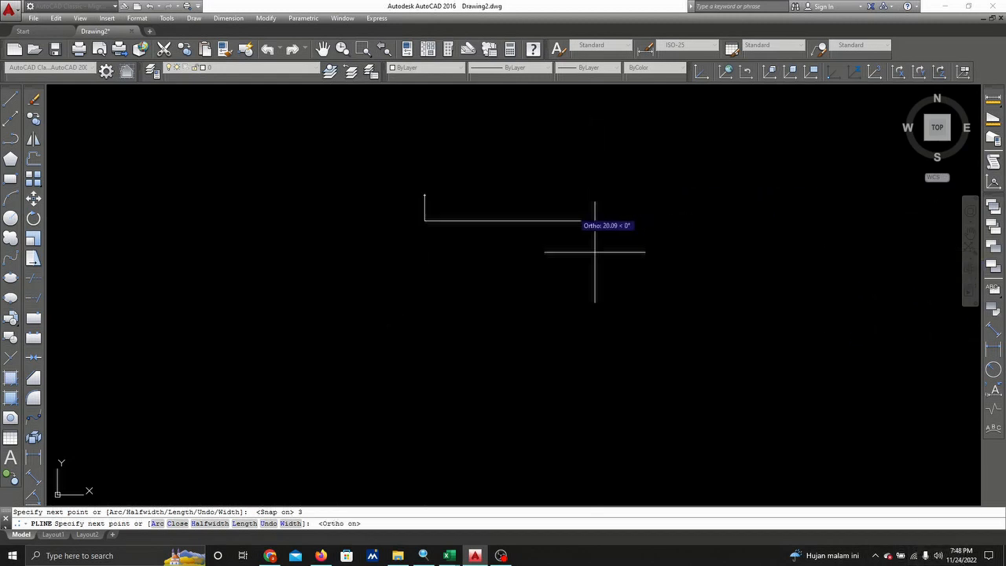
scroll(436, 217, up, 4)
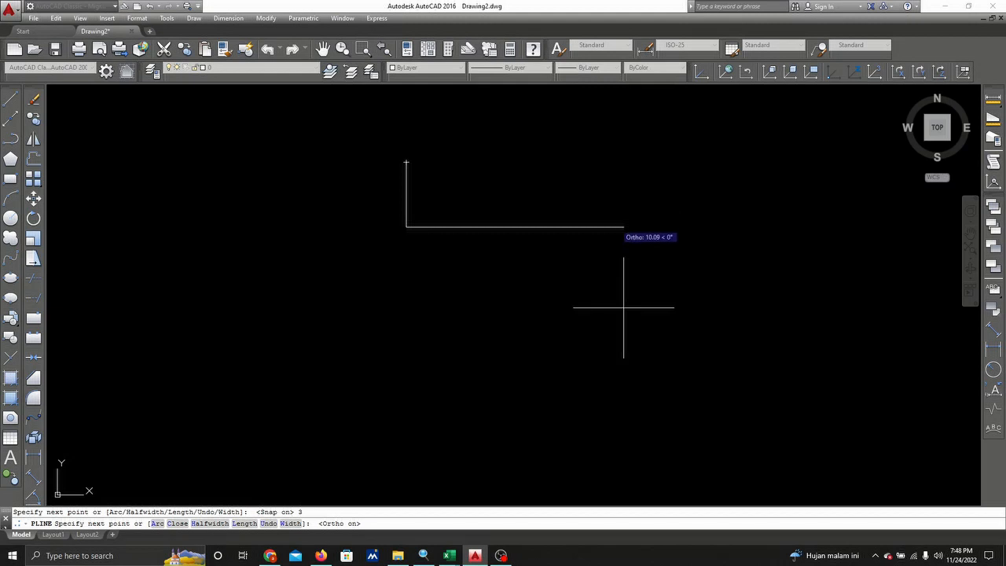
key(Return)
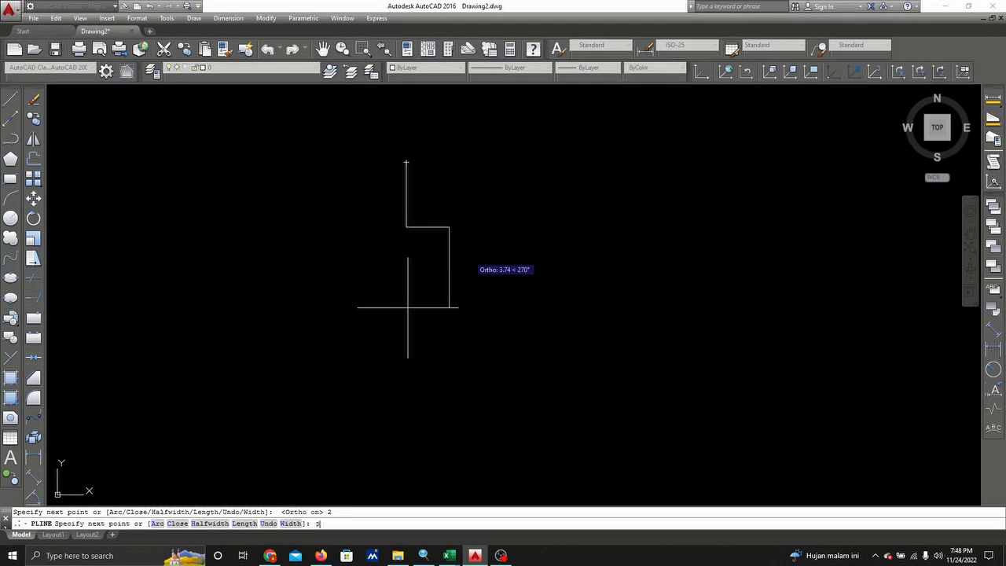
key(Return)
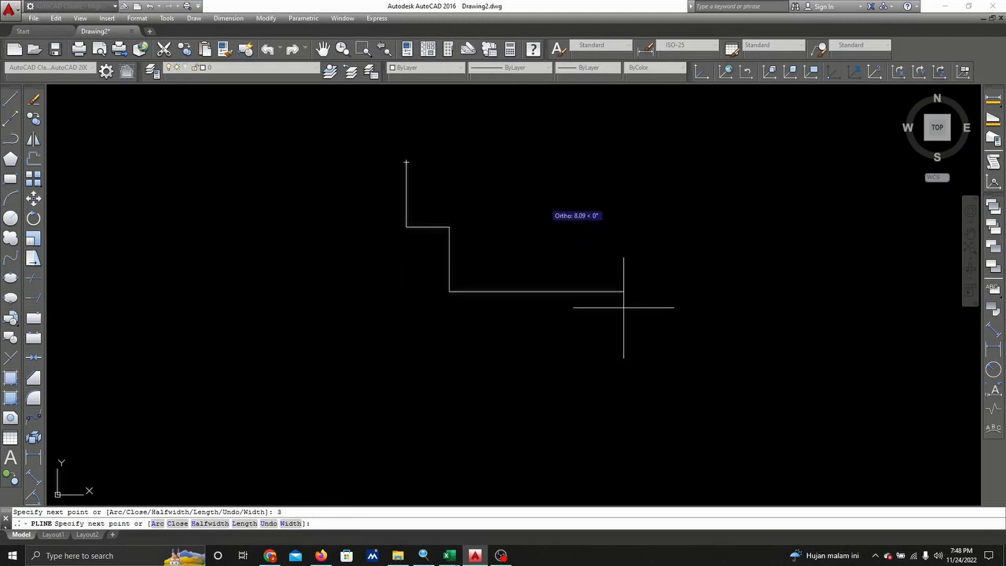
key(Return)
- Run the polyline straight up to the level of its start point and close it with the Close option
middle_drag(406, 92, 398, 140)
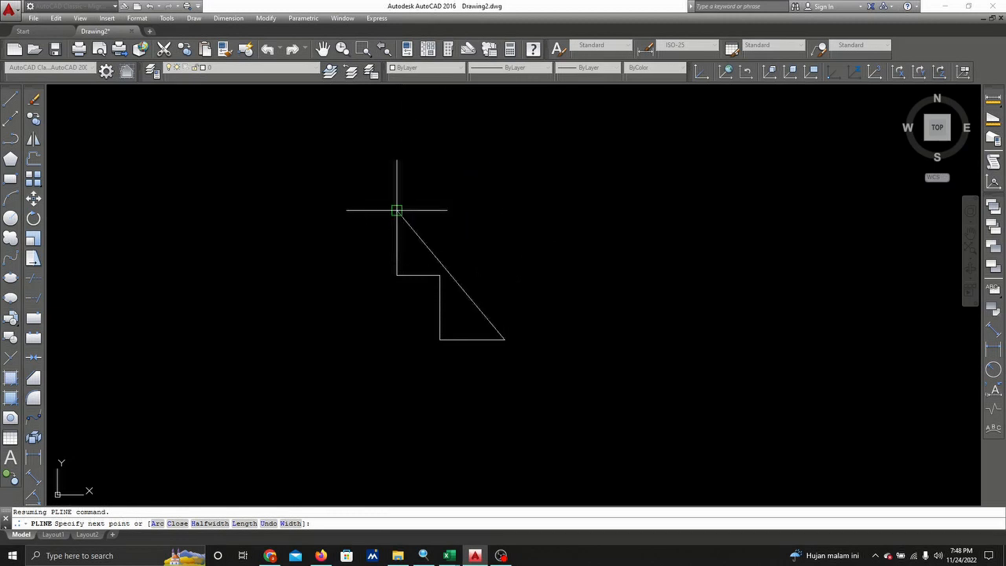
click(503, 210)
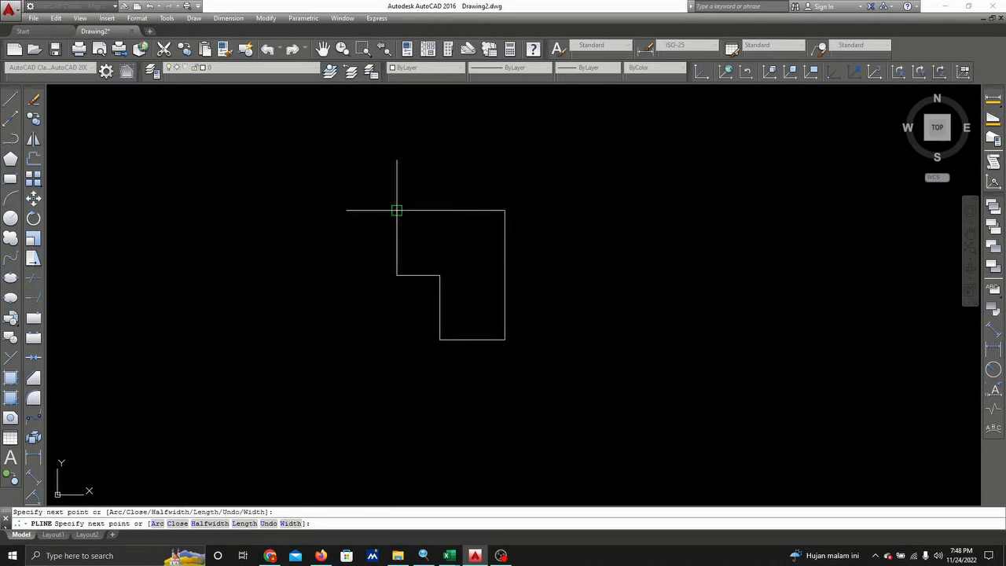
text(c)
key(Return)
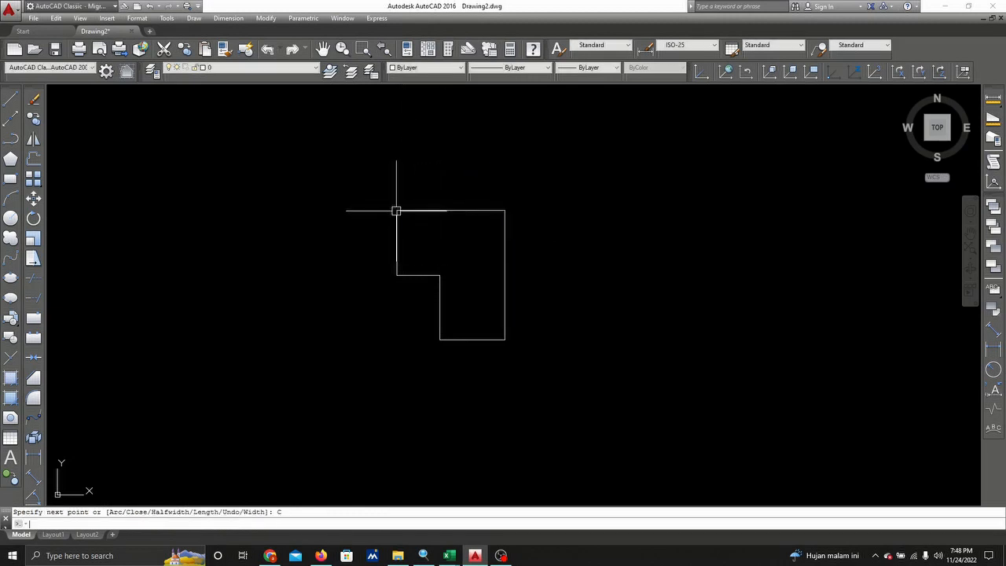
- Inspect the closed stepped polyline and look through the drawing layers available for it
middle_drag(395, 288, 325, 246)
scroll(336, 225, up, 2)
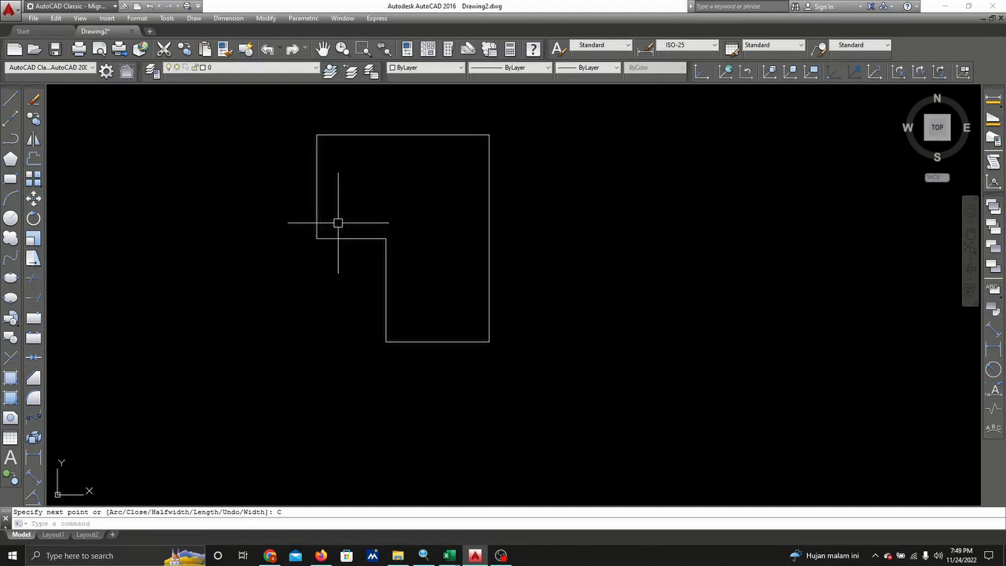
scroll(341, 235, up, 2)
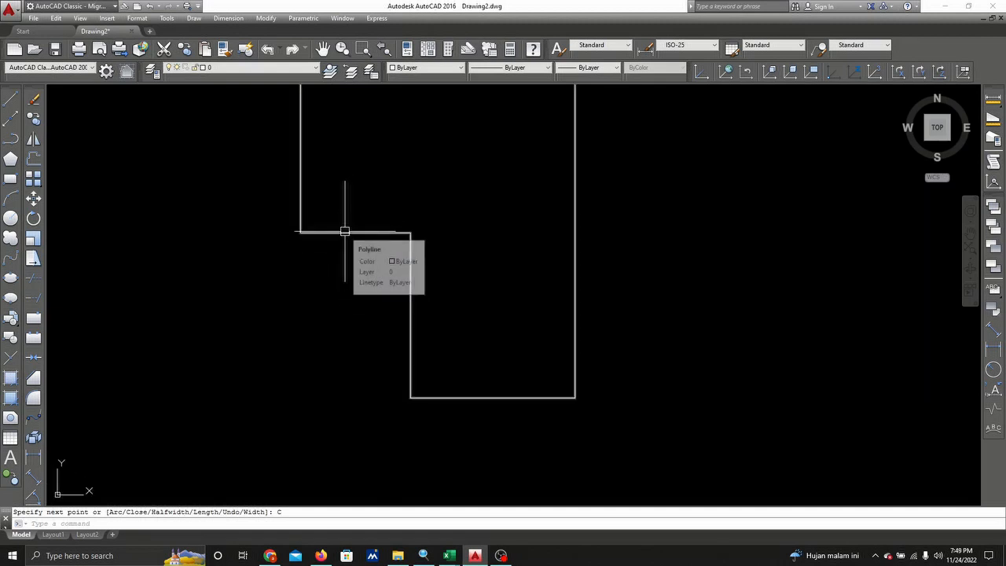
scroll(345, 231, down, 6)
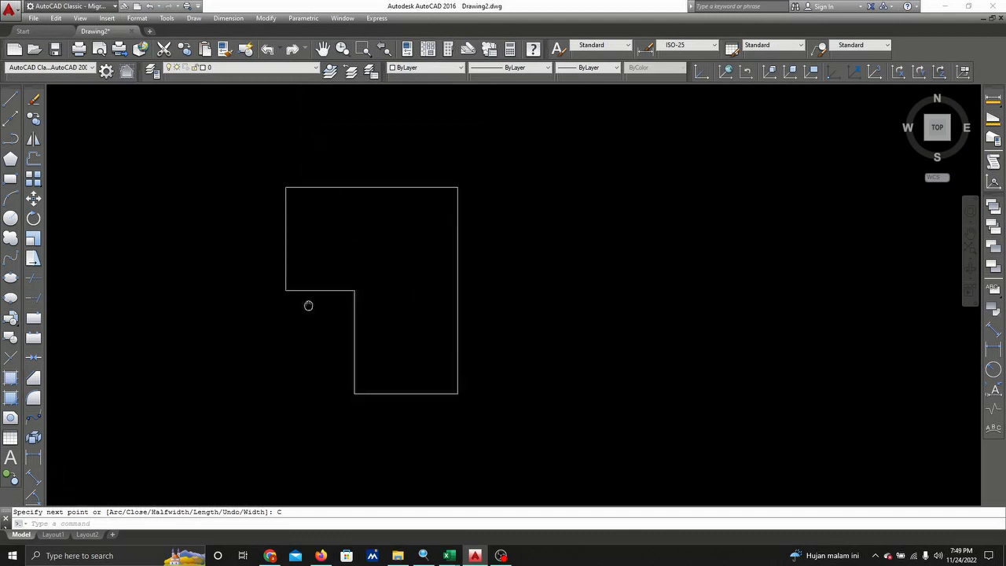
scroll(321, 274, up, 3)
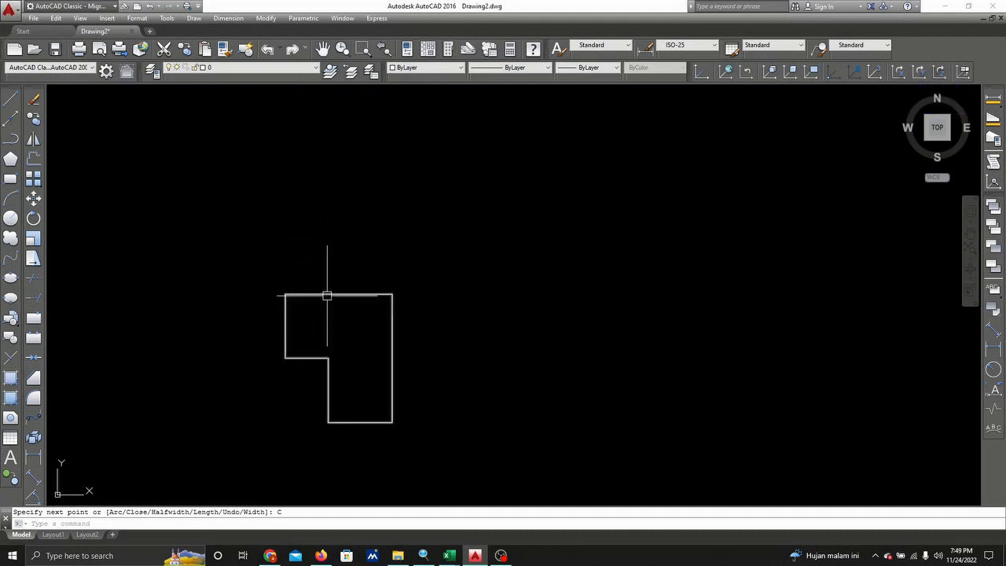
click(337, 293)
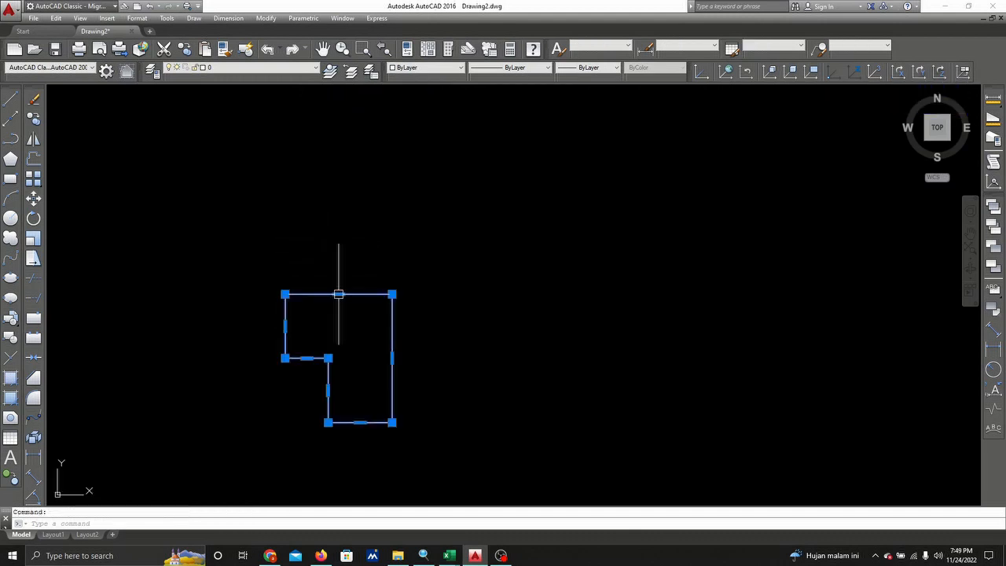
click(274, 69)
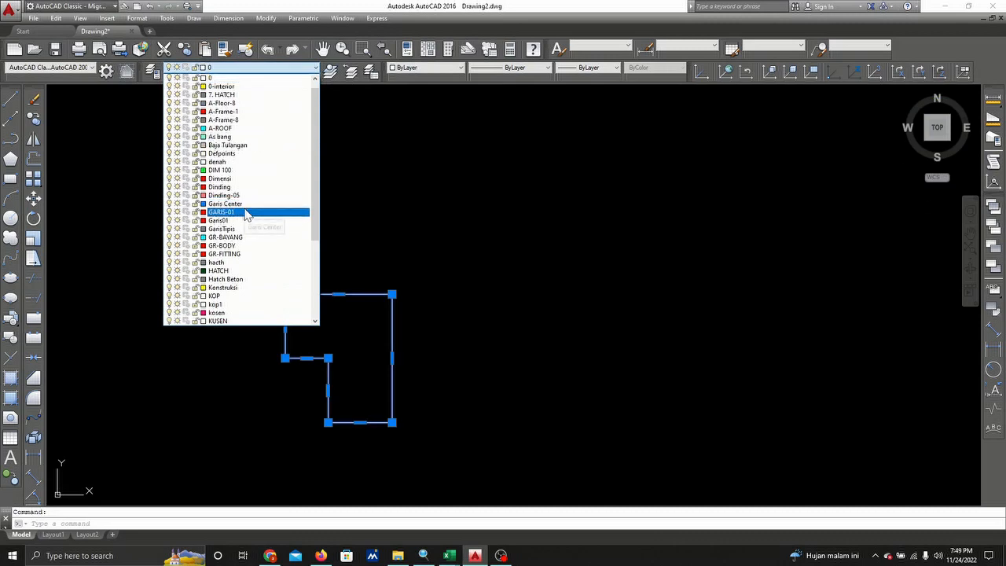
key(Escape)
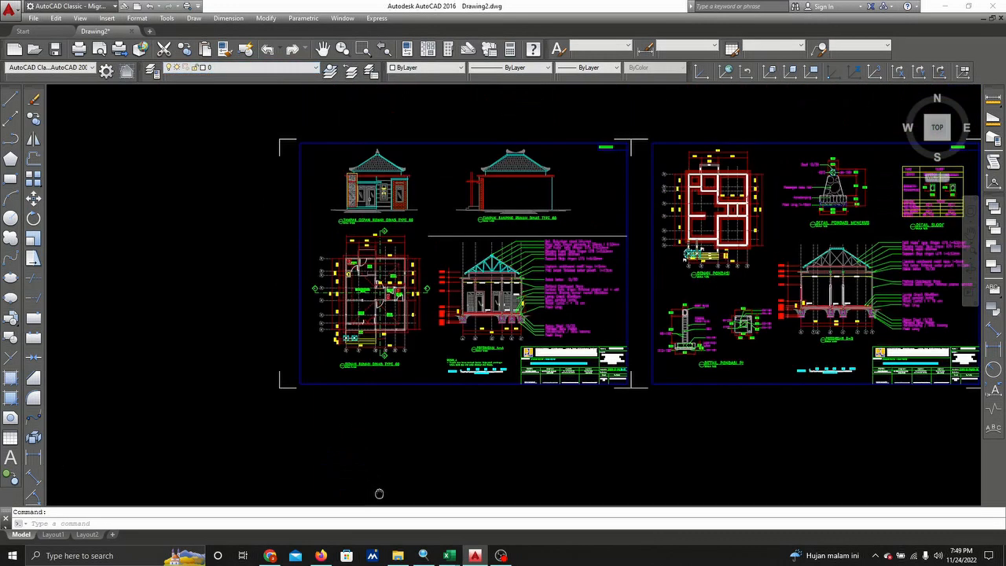
- Examine how the wall beside the KM/WC toilet in the floor plan is built up from centreline, wall lines and hatch
scroll(253, 175, up, 5)
scroll(259, 165, up, 4)
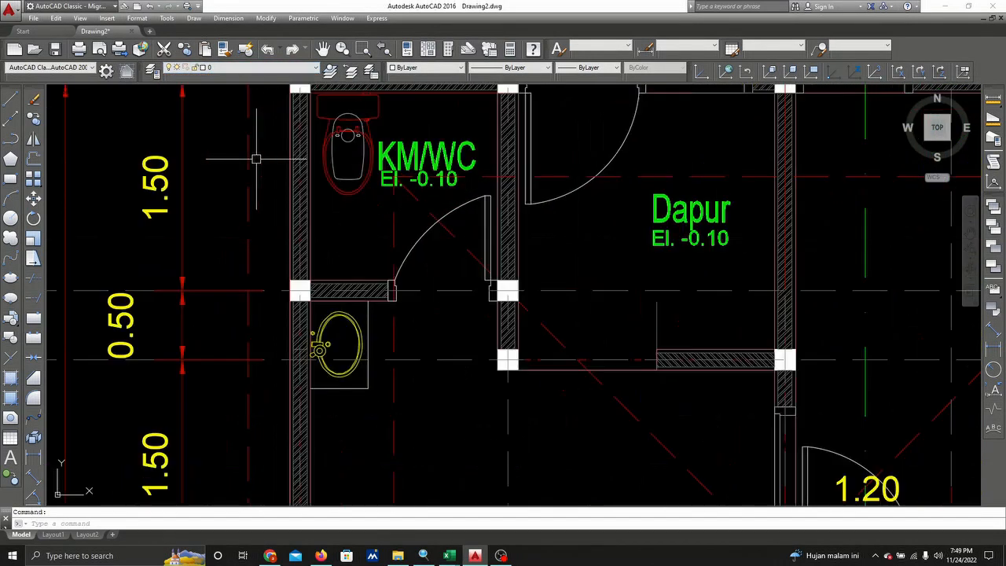
scroll(298, 117, up, 4)
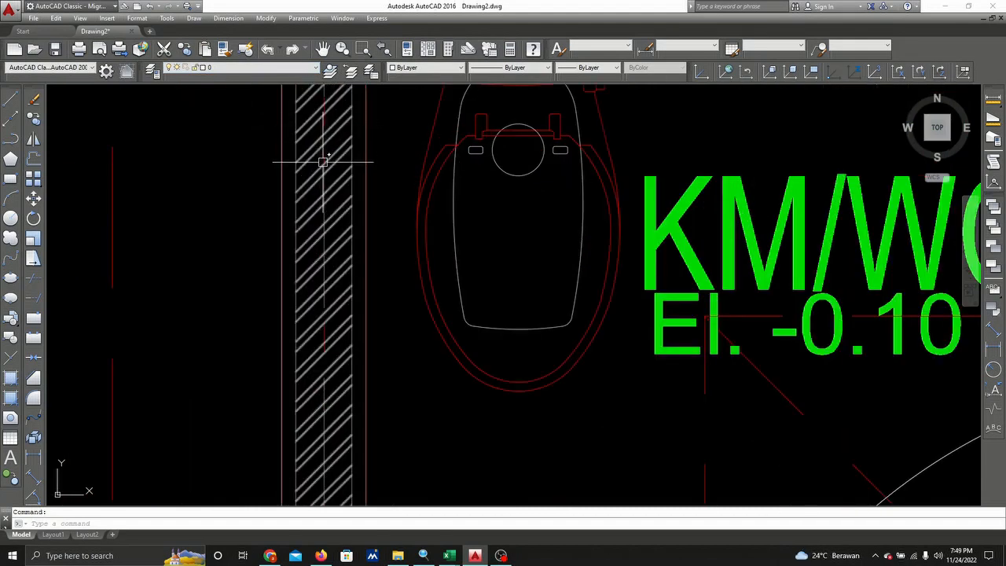
scroll(322, 157, up, 4)
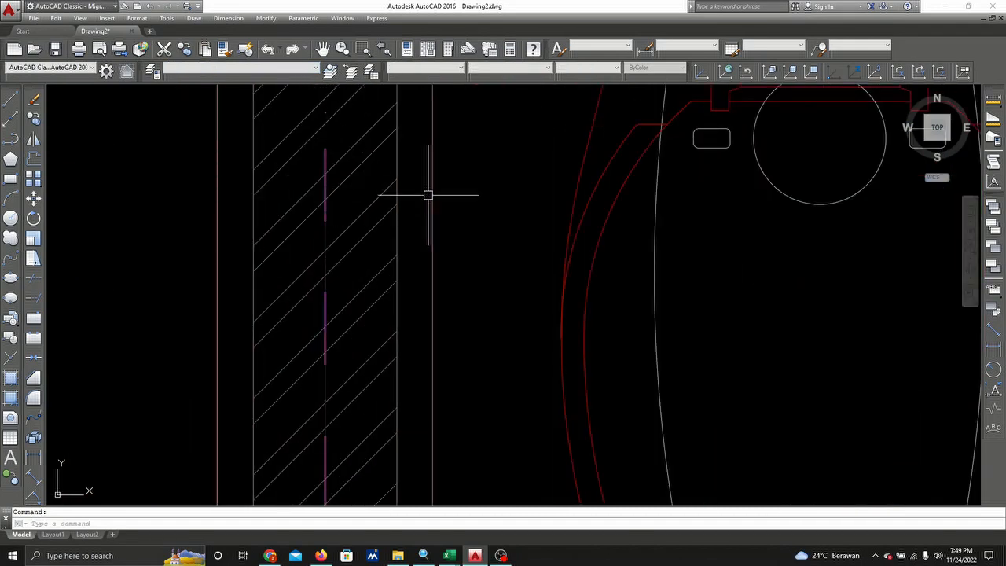
scroll(427, 193, down, 3)
key(Escape)
scroll(385, 179, up, 3)
click(371, 179)
key(Escape)
scroll(371, 179, down, 6)
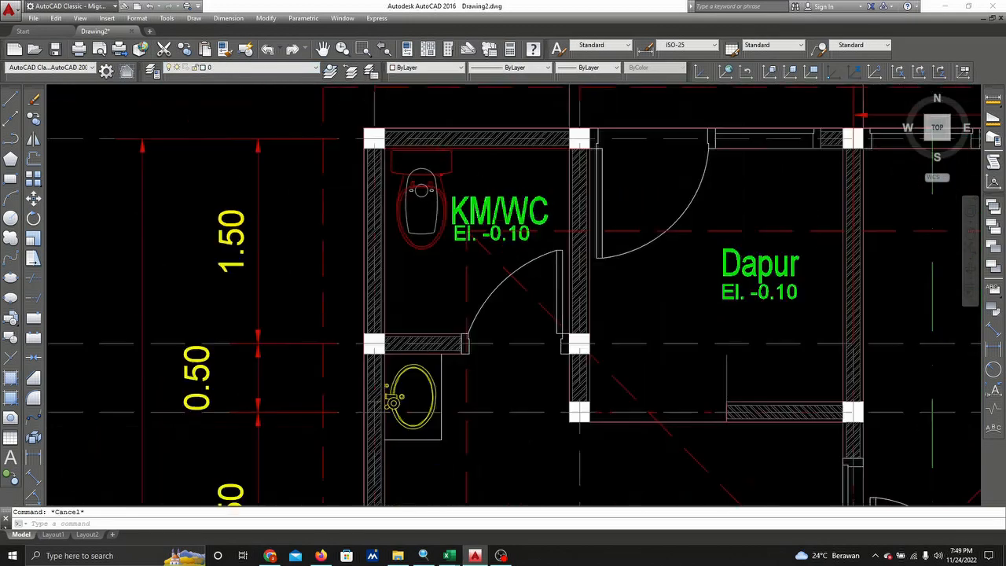
- Assign the closed stepped polyline below the sheets to the layer As bang
middle_drag(405, 413, 395, 288)
scroll(337, 330, up, 2)
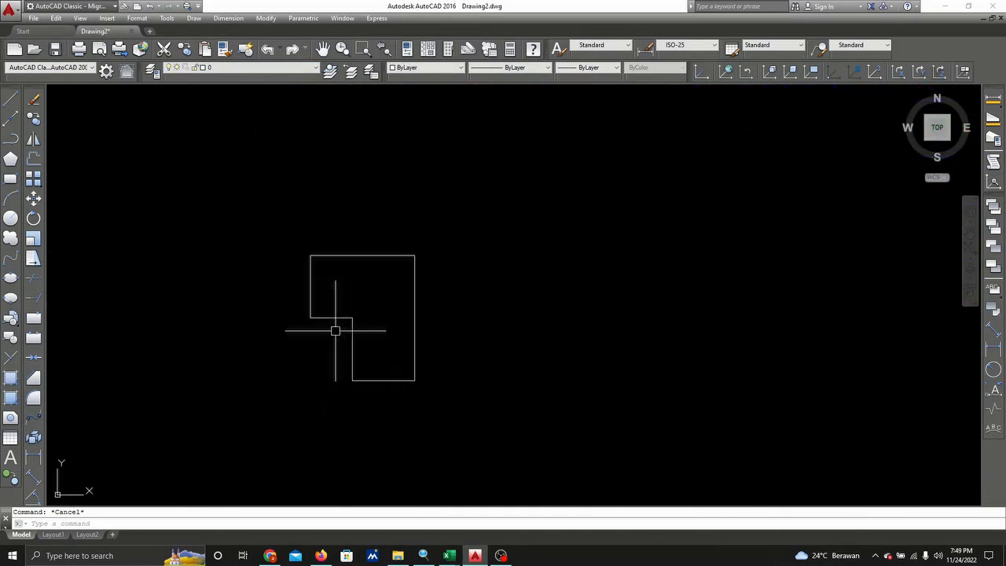
click(351, 330)
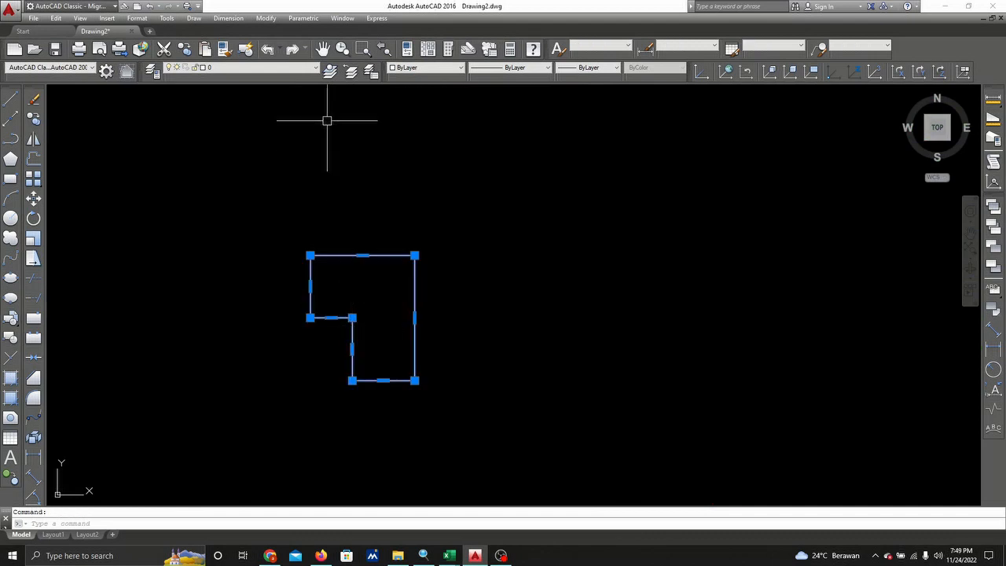
click(282, 68)
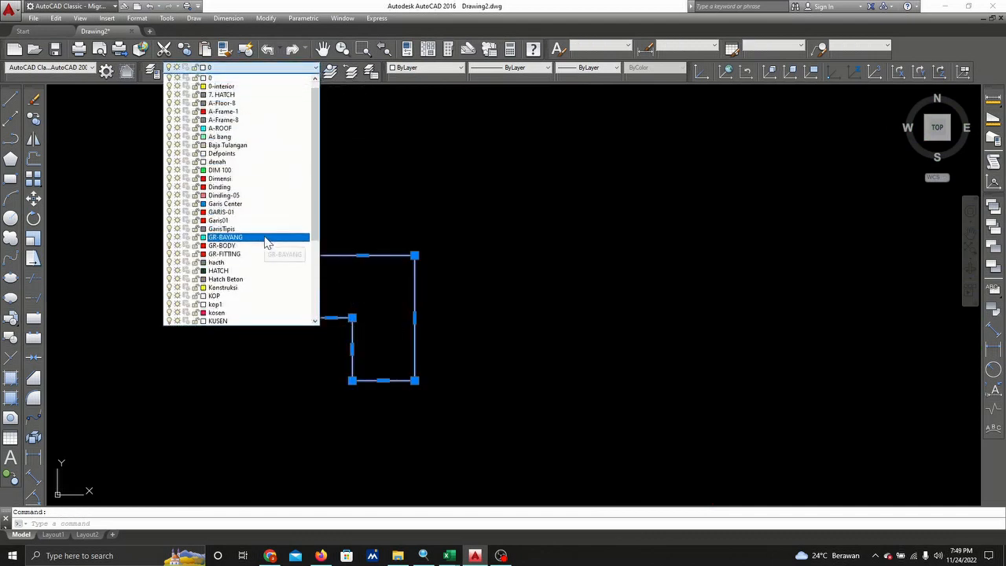
click(269, 140)
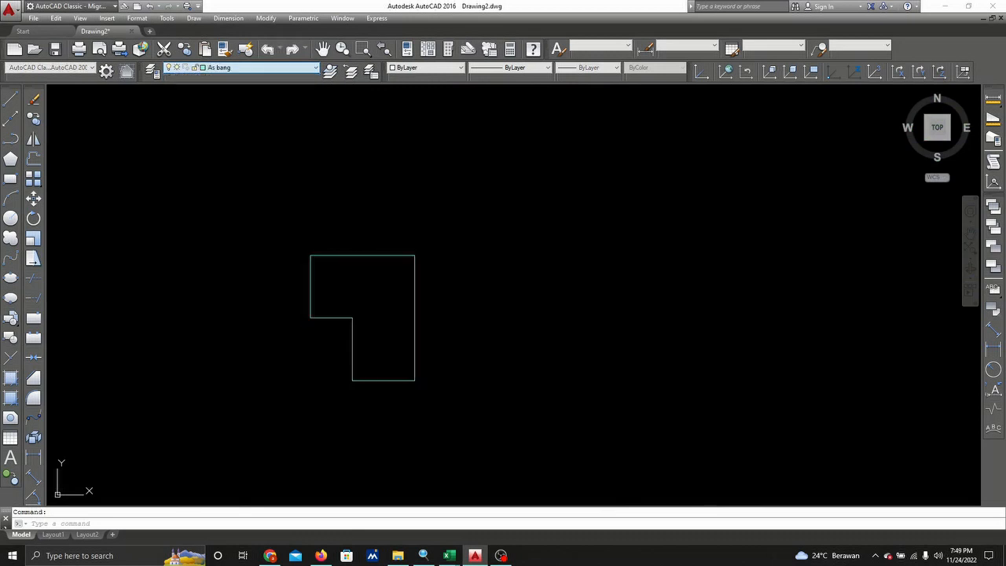
scroll(358, 343, up, 4)
key(Escape)
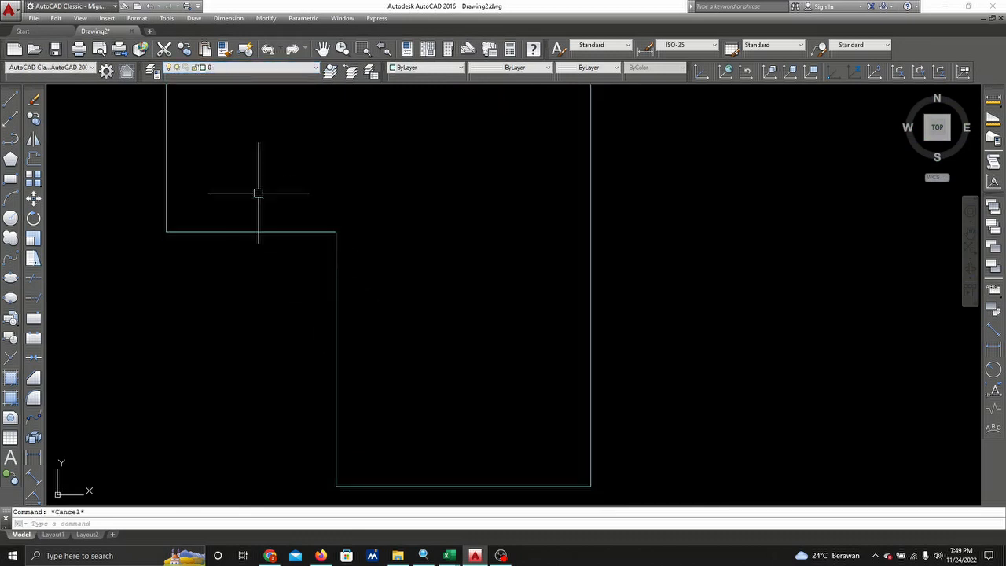
- Create a new drawing layer named COBA
click(151, 71)
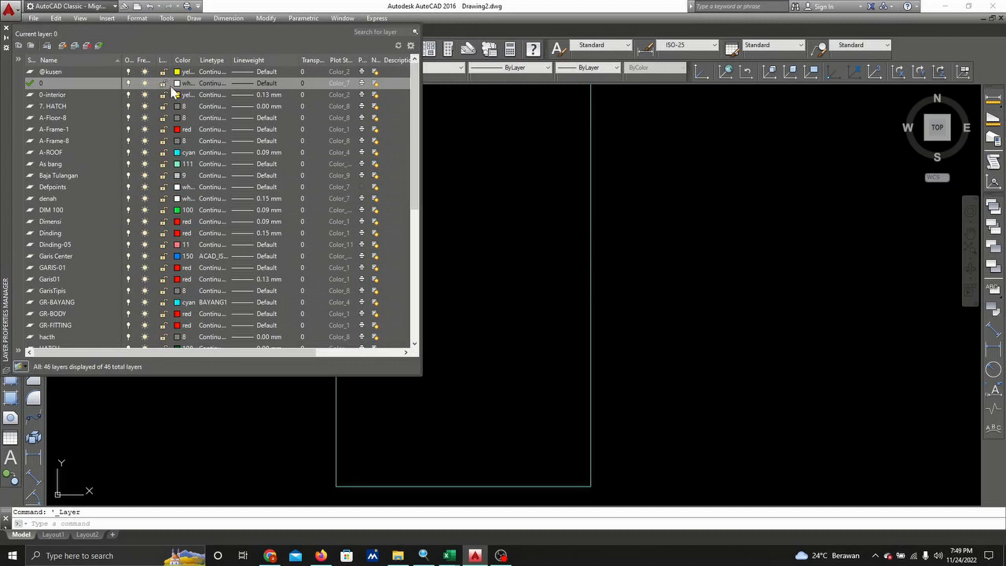
click(60, 47)
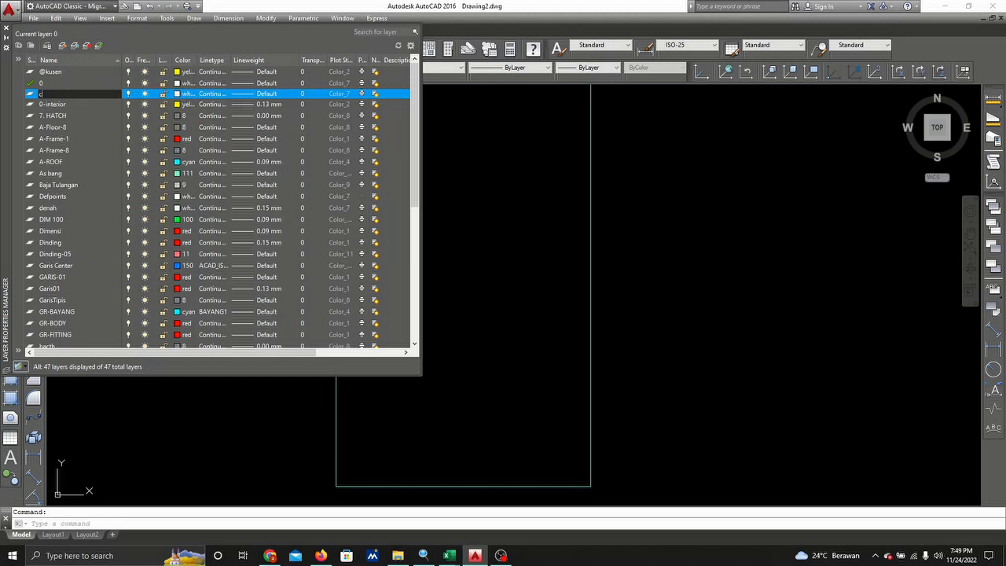
key(Return)
text(COBA)
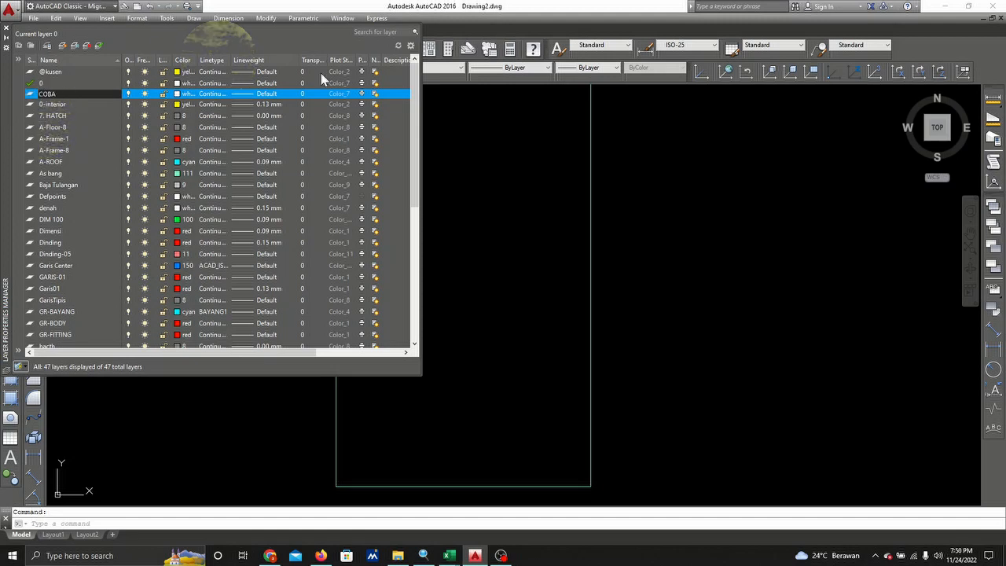
- Set the colour of layer COBA to green, index colour 90
click(177, 93)
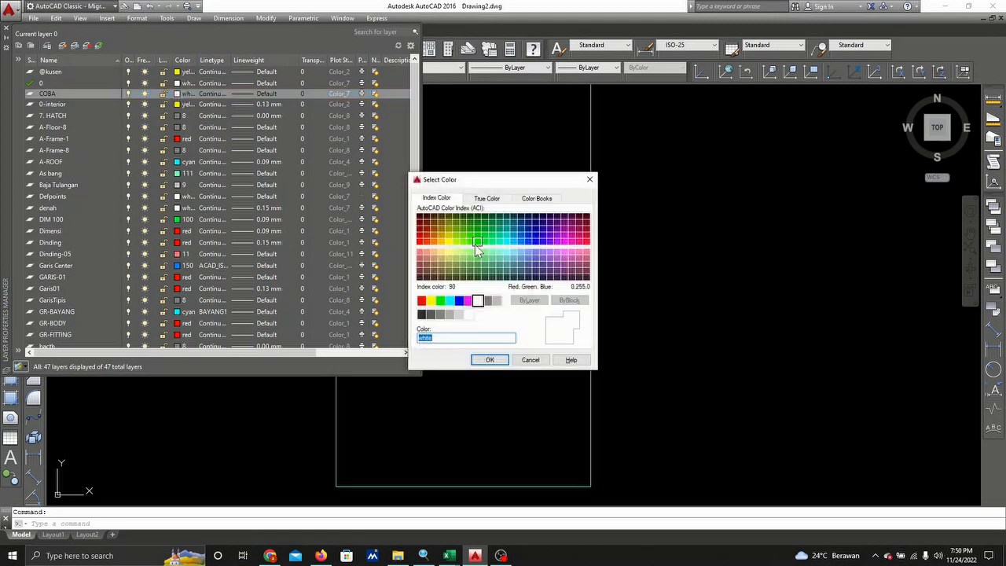
click(476, 244)
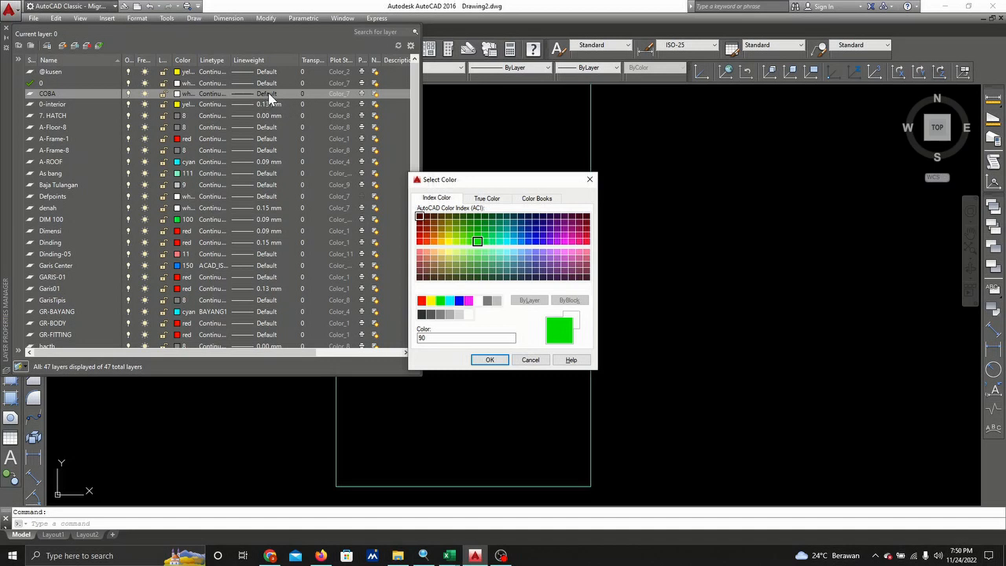
click(489, 359)
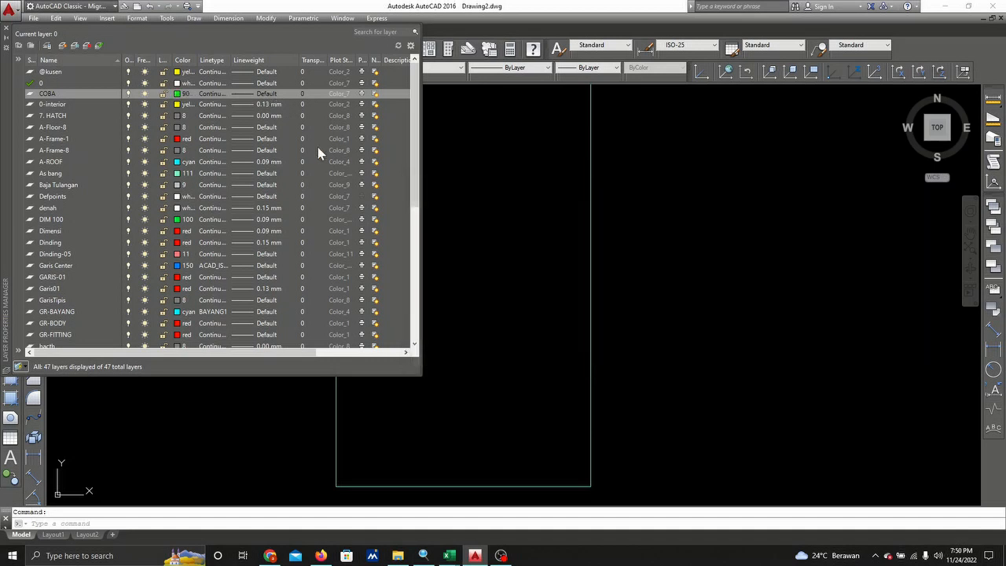
- Review the linetype and lineweight choices for layer COBA, keeping Continuous and Default, and close the layer manager
click(216, 93)
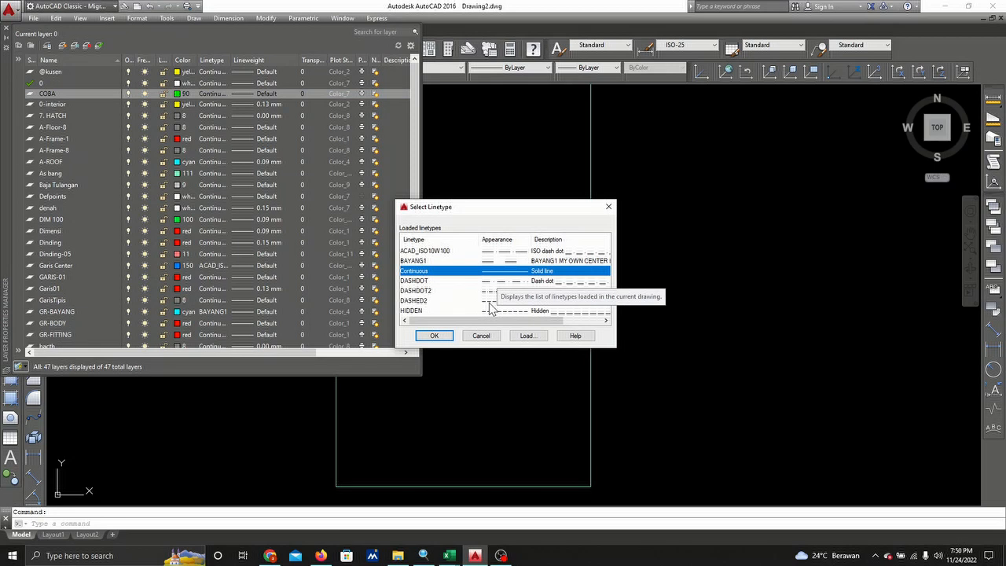
click(434, 335)
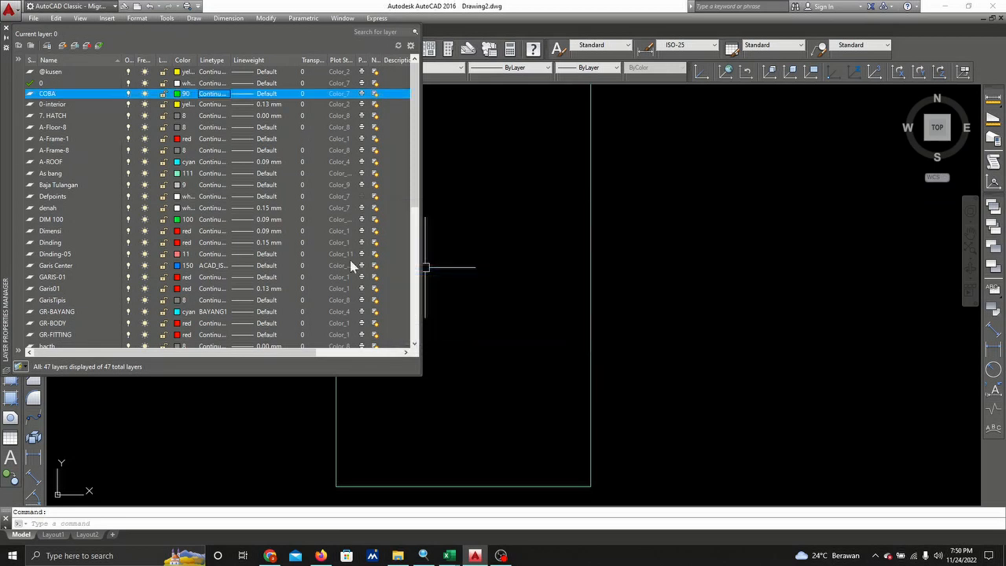
click(267, 93)
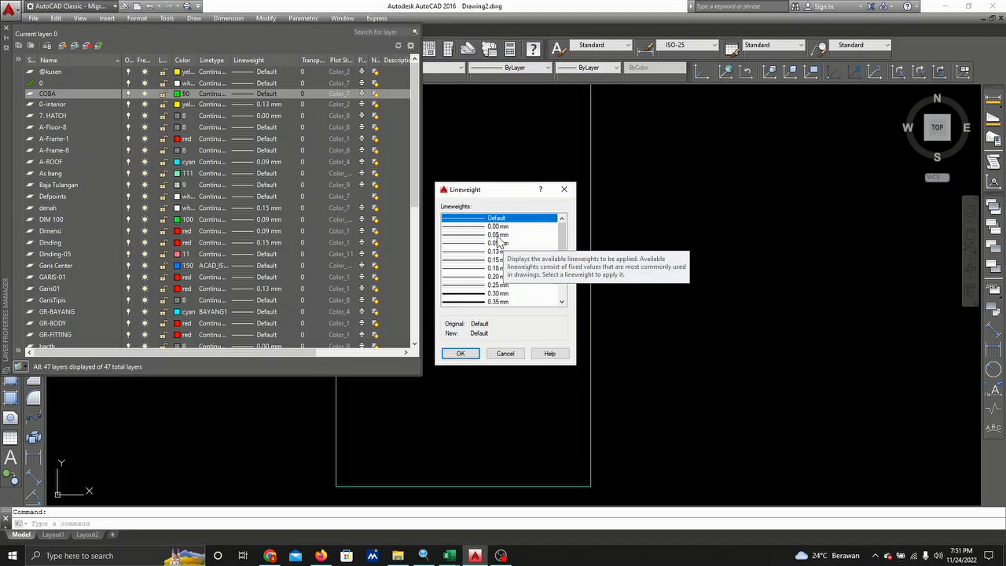
click(520, 353)
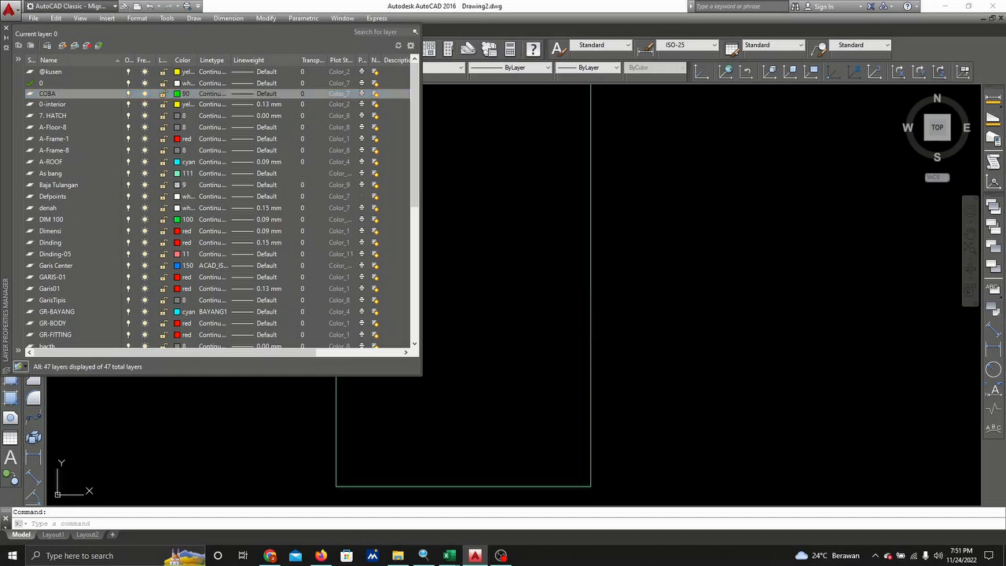
click(550, 230)
key(Escape)
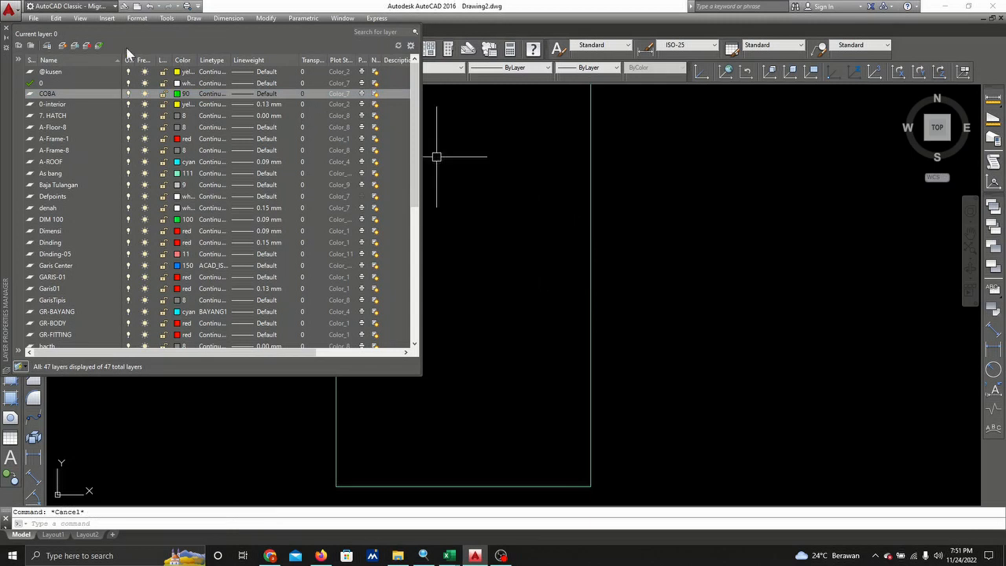
click(7, 31)
- Check for layer COBA among the selectable layers and return to the whole stepped polyline
click(237, 67)
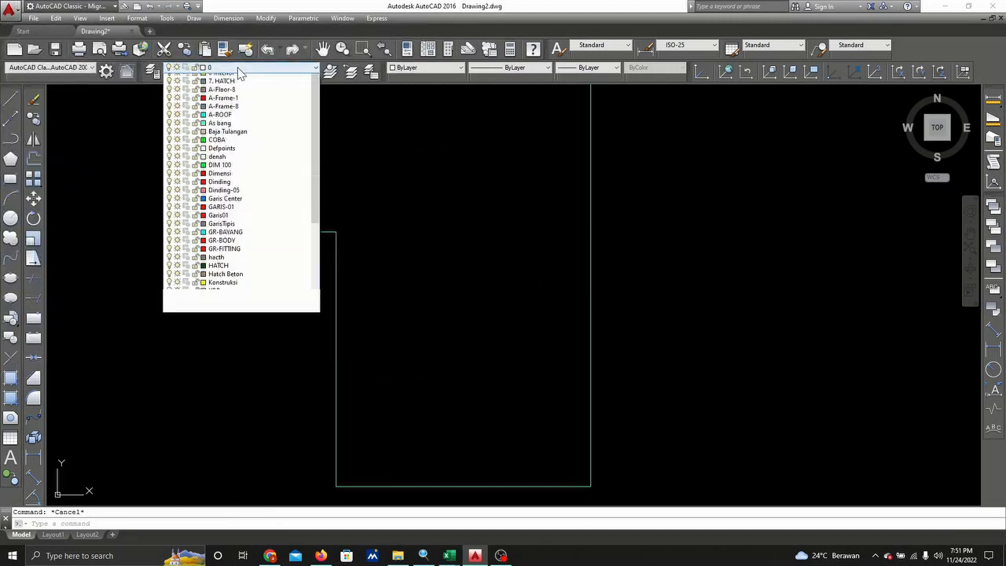
scroll(235, 86, down, 3)
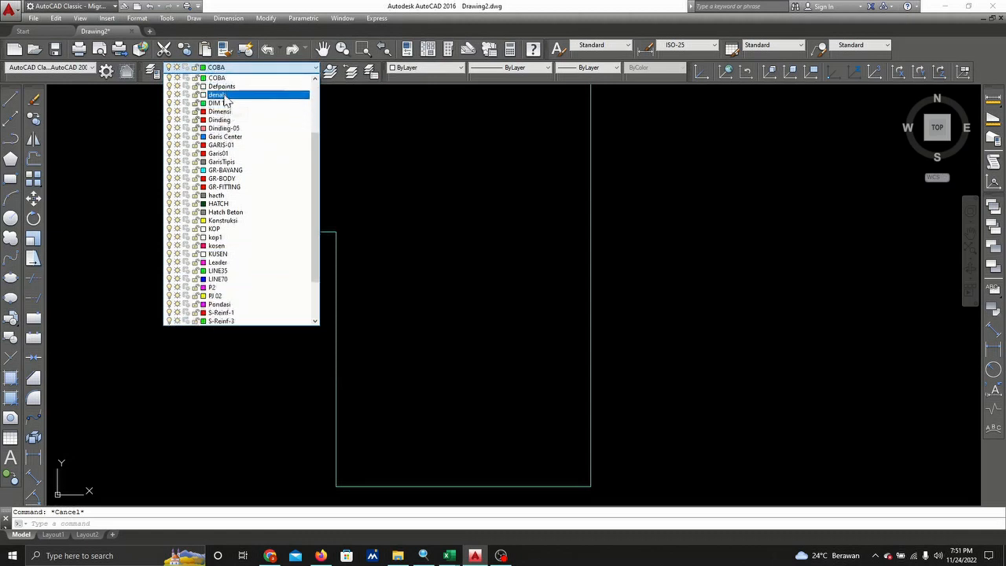
click(385, 250)
scroll(236, 202, down, 3)
scroll(252, 198, up, 2)
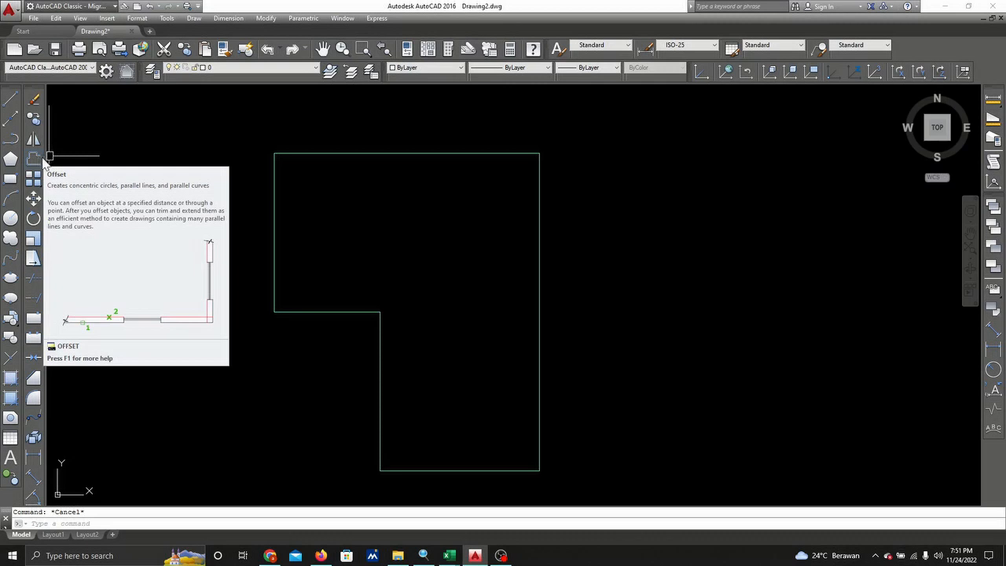
- Set the Offset distance to .075 and try offsetting the stepped polyline inward
click(274, 204)
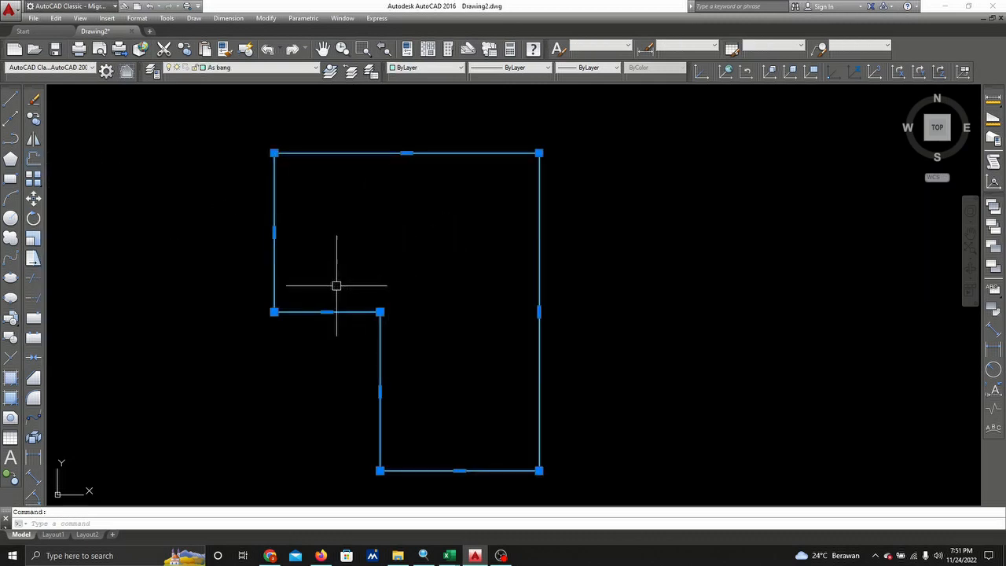
click(33, 161)
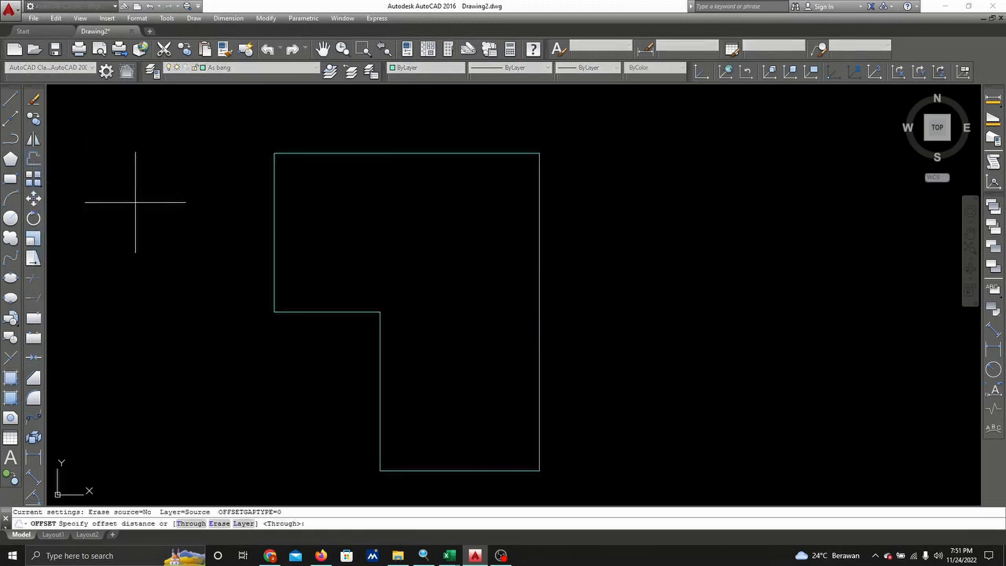
key(Return)
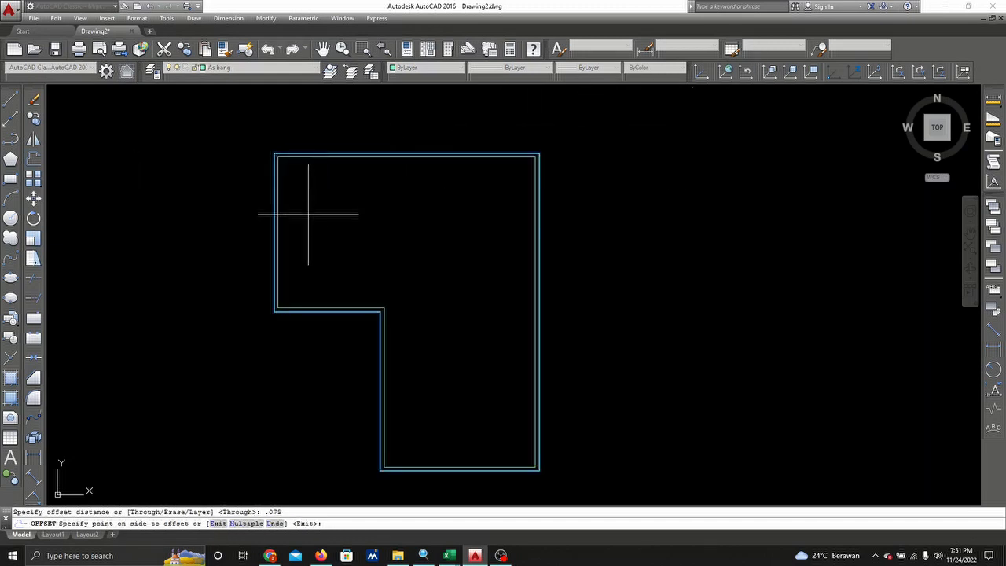
scroll(307, 213, up, 2)
right_click(298, 231)
click(306, 234)
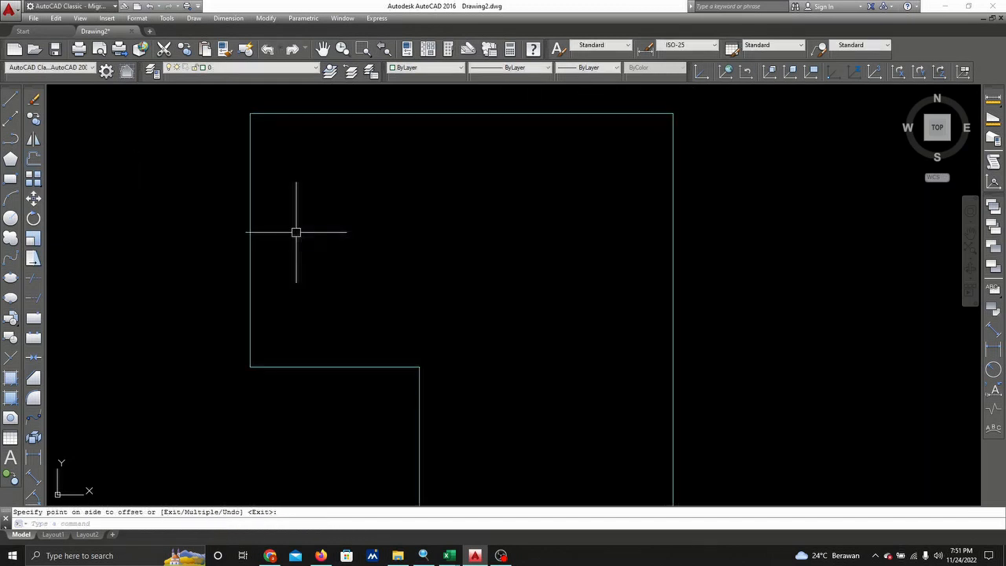
- Offset the stepped polyline once outward and once inward, accepting the stored offset distance
right_click(295, 232)
click(308, 236)
right_click(252, 241)
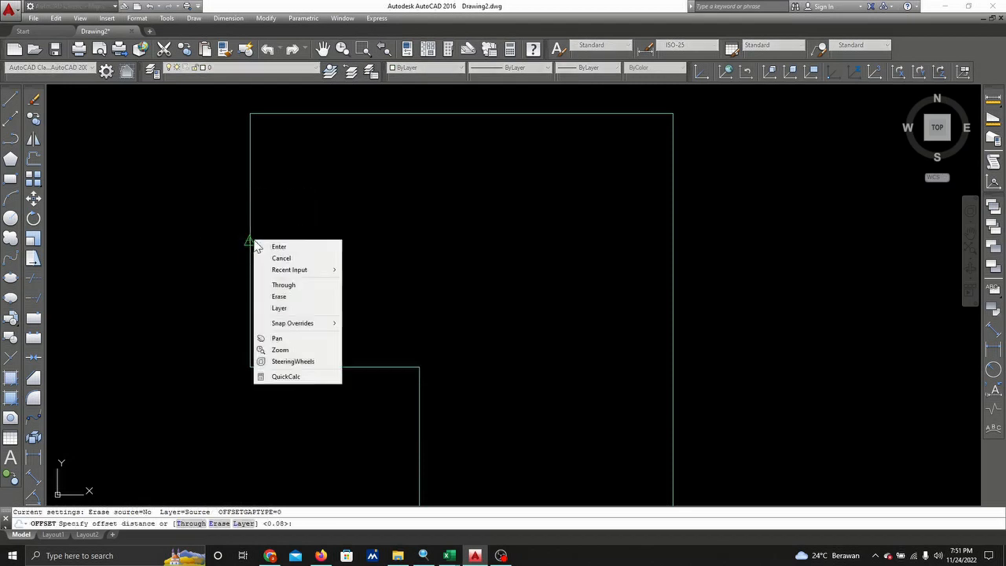
click(276, 247)
click(250, 236)
click(224, 230)
click(249, 232)
click(283, 236)
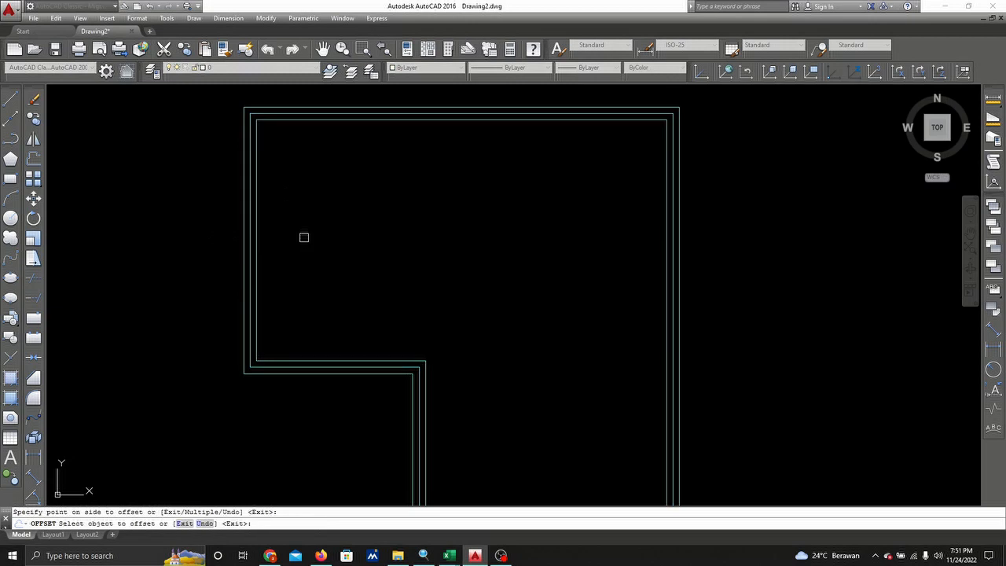
right_click(304, 237)
click(322, 246)
- Give the middle one of the three parallel polylines a dash-dot linetype
scroll(272, 243, up, 4)
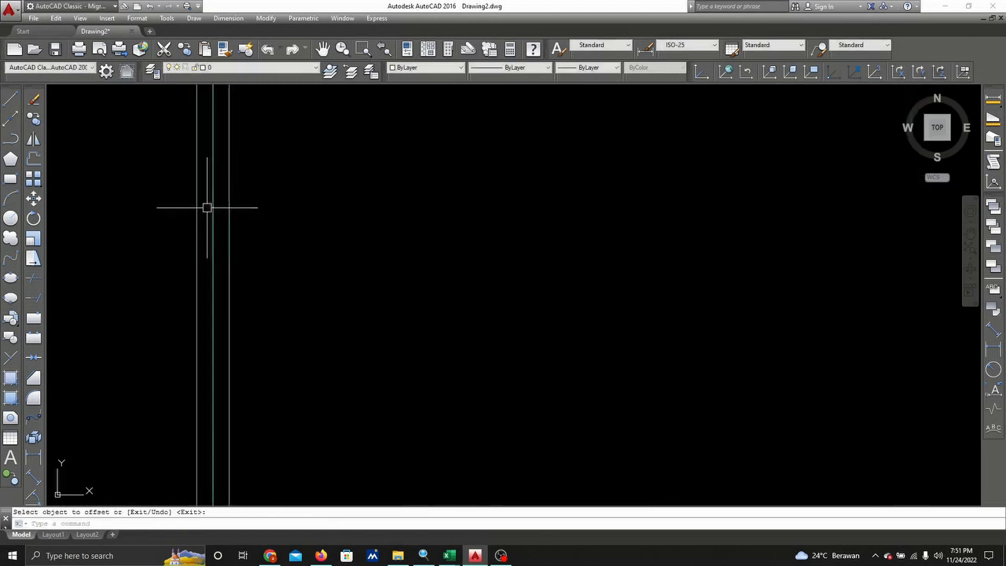
click(213, 220)
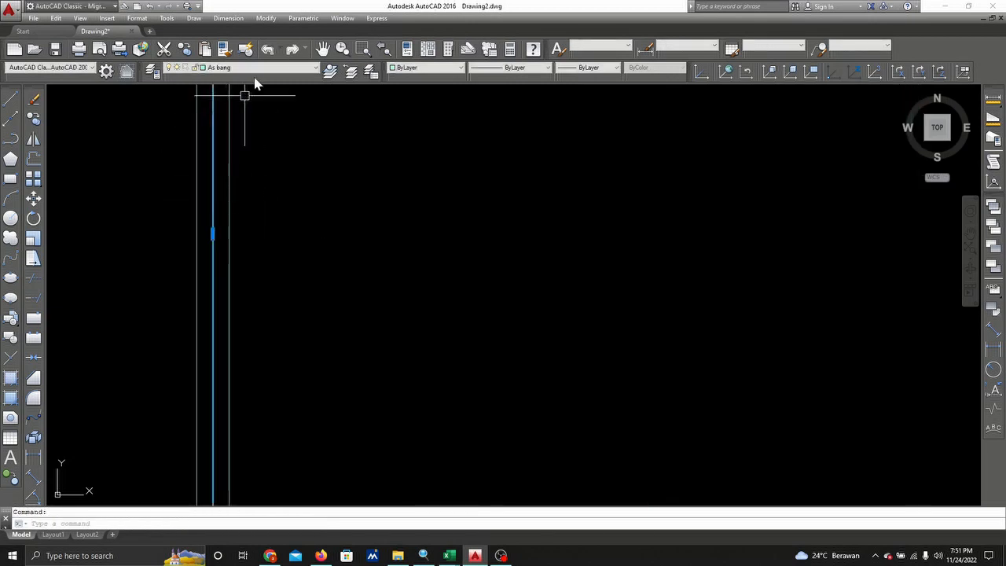
click(521, 70)
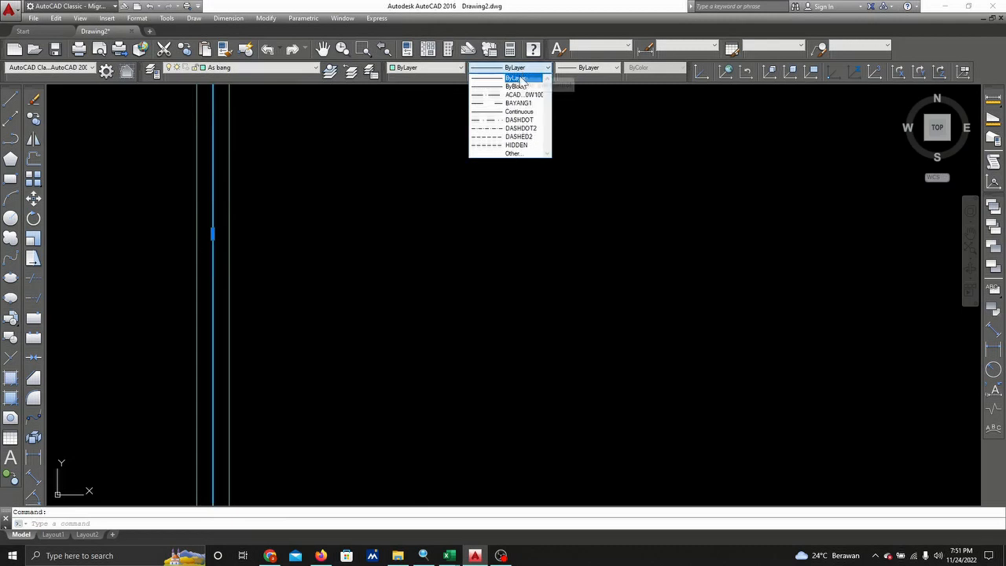
click(523, 135)
key(Escape)
scroll(251, 227, down, 5)
scroll(209, 173, up, 4)
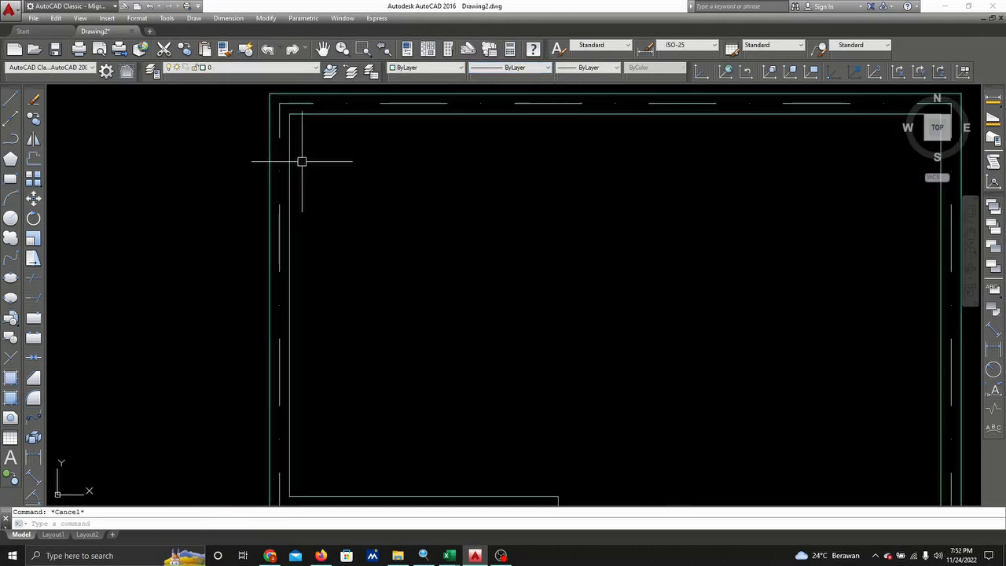
- Add a linear dimension across the wall thickness at the outline's upper-left corner and place it above the outline
middle_drag(297, 142, 284, 183)
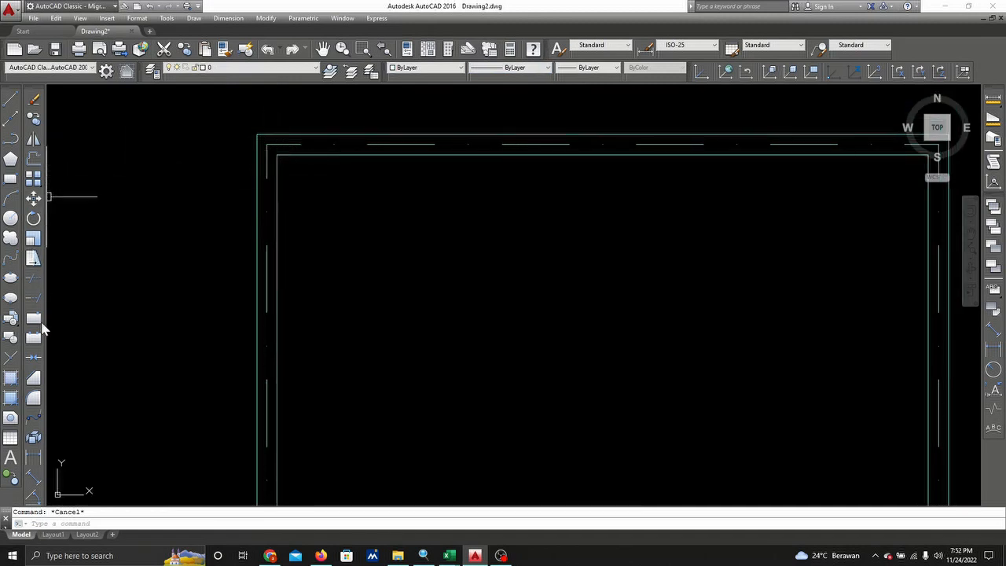
click(33, 458)
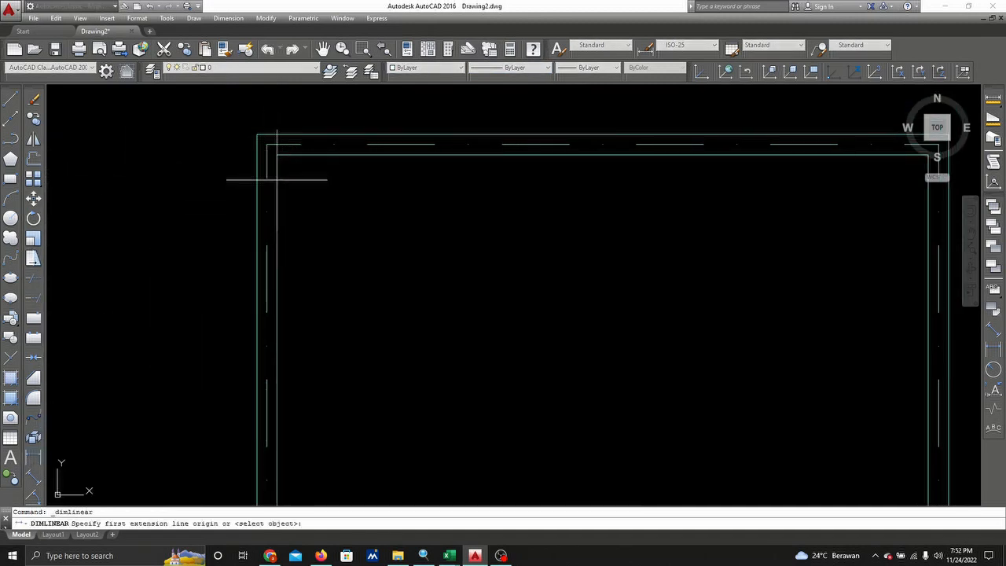
click(267, 145)
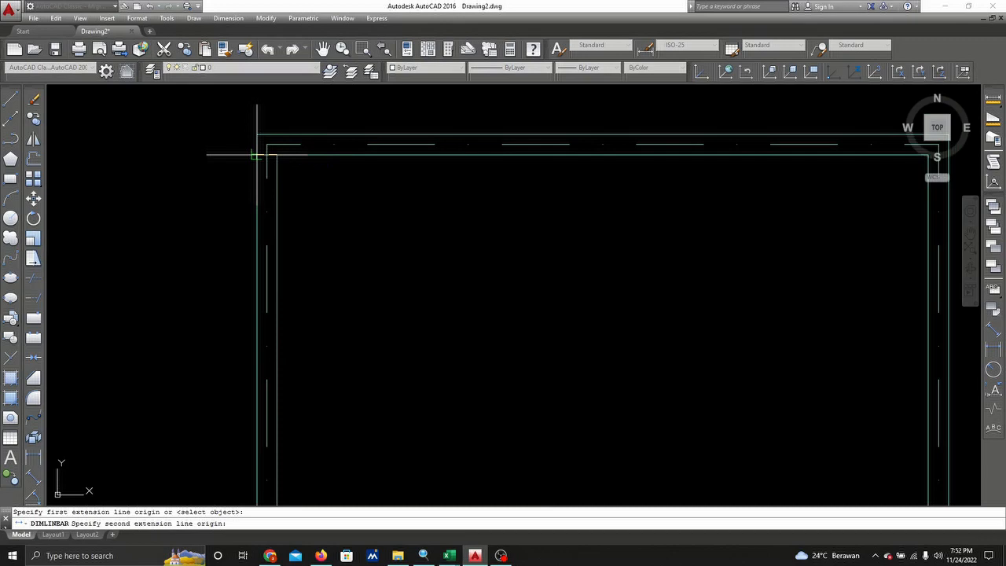
click(260, 149)
scroll(267, 145, down, 4)
scroll(274, 141, down, 12)
mouse_move(273, 144)
middle_down()
mouse_move(299, 232)
mouse_move(299, 419)
middle_up()
click(286, 184)
key(Escape)
- Match the properties of the new wall-thickness dimension to the 2.15 dimension above the type 60 floor plan
scroll(292, 203, down, 2)
scroll(310, 228, up, 3)
middle_drag(323, 260, 333, 350)
click(452, 103)
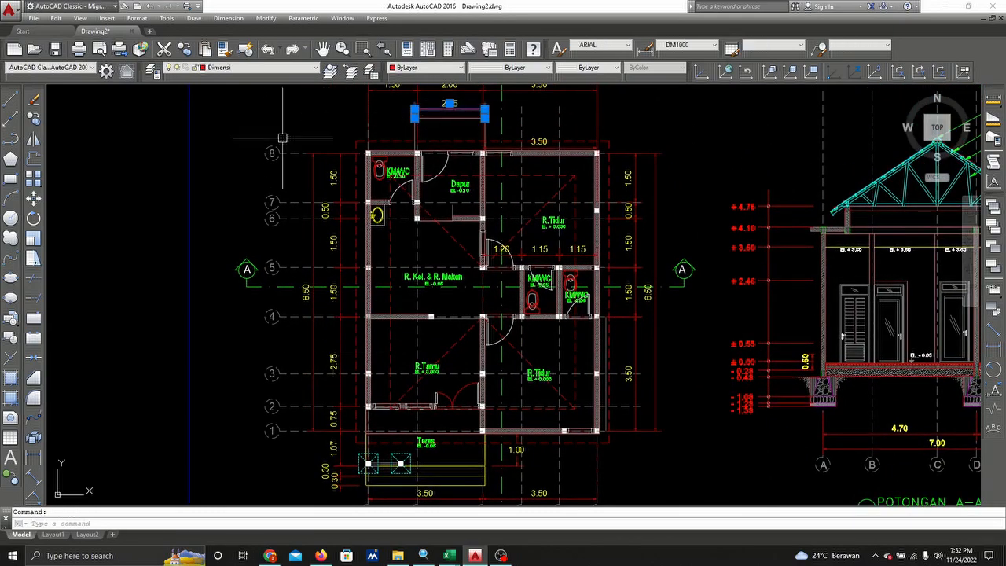
click(223, 49)
scroll(241, 143, down, 5)
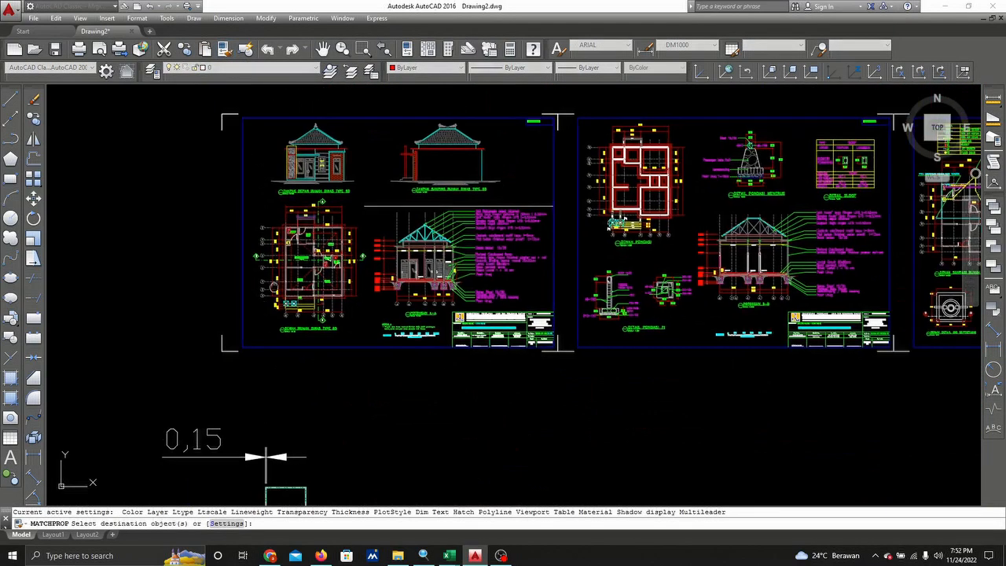
scroll(291, 265, up, 3)
click(274, 285)
click(221, 335)
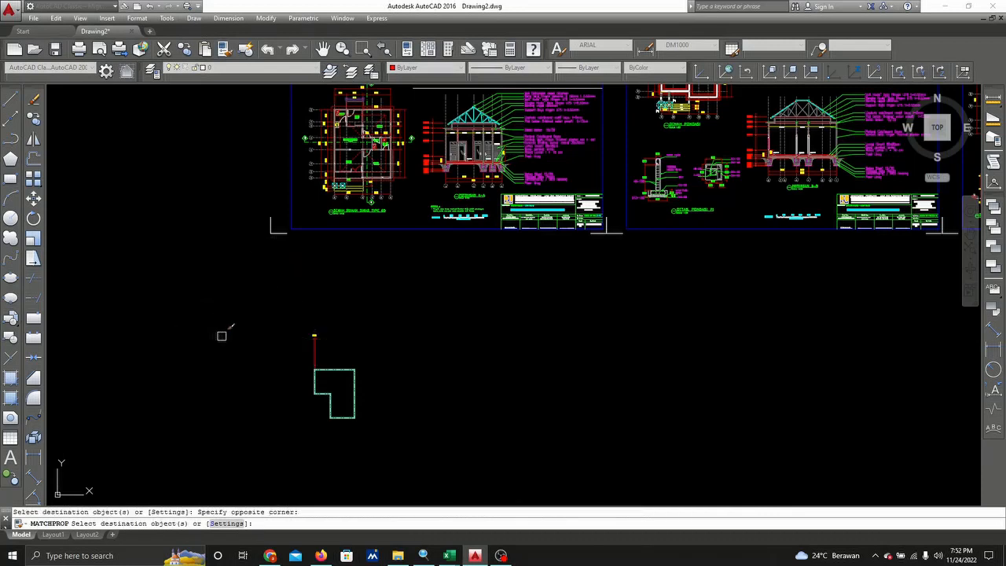
scroll(308, 345, up, 6)
key(Escape)
middle_drag(375, 307, 353, 217)
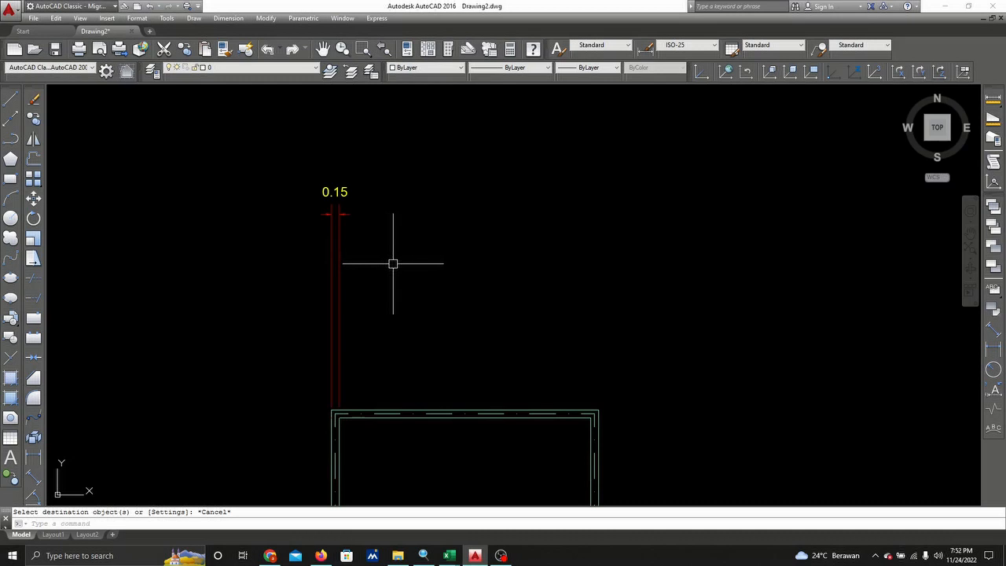
- Examine the hatched walls and solid columns around R.Tamu and Teras in the reference plan against the new wall outline
scroll(382, 372, up, 2)
middle_drag(381, 409, 418, 197)
scroll(341, 304, up, 4)
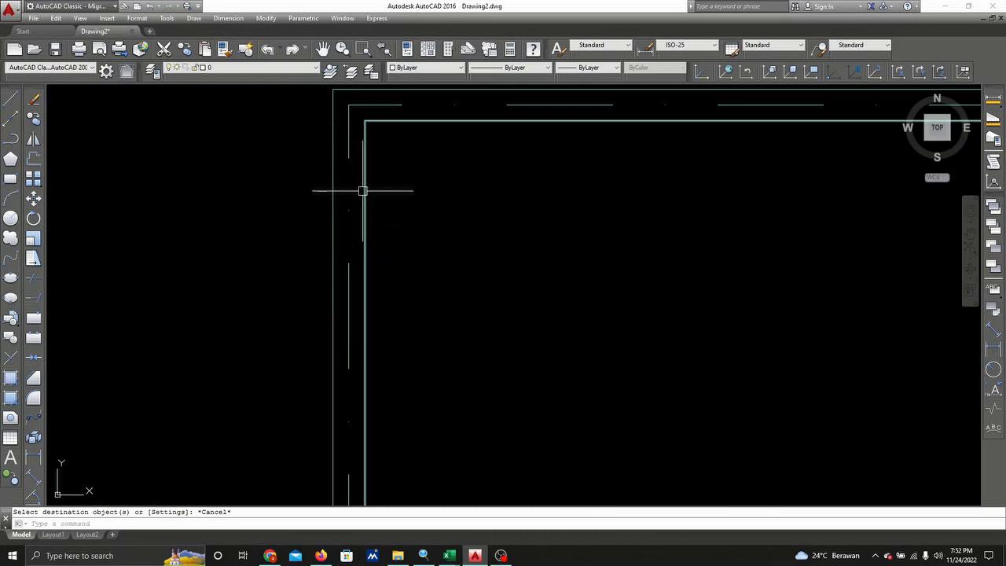
scroll(363, 192, down, 5)
middle_drag(364, 194, 333, 550)
scroll(428, 287, down, 5)
middle_drag(428, 285, 375, 499)
scroll(365, 275, up, 9)
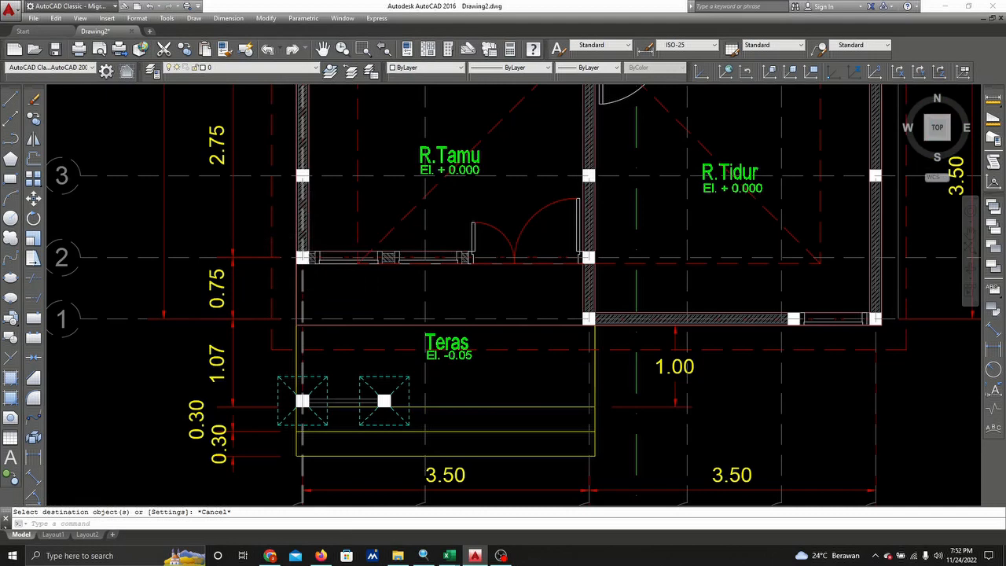
scroll(305, 237, up, 4)
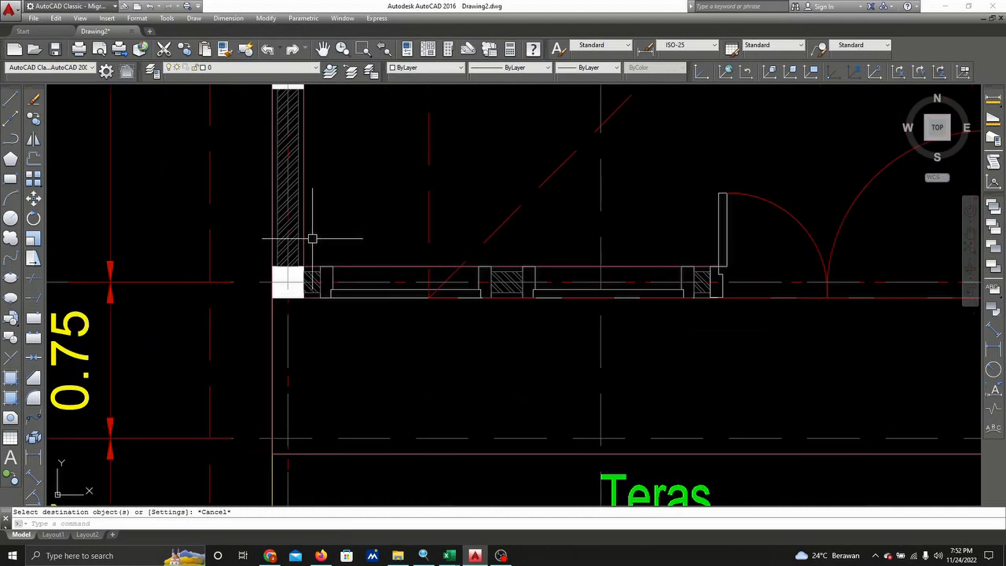
scroll(303, 203, up, 2)
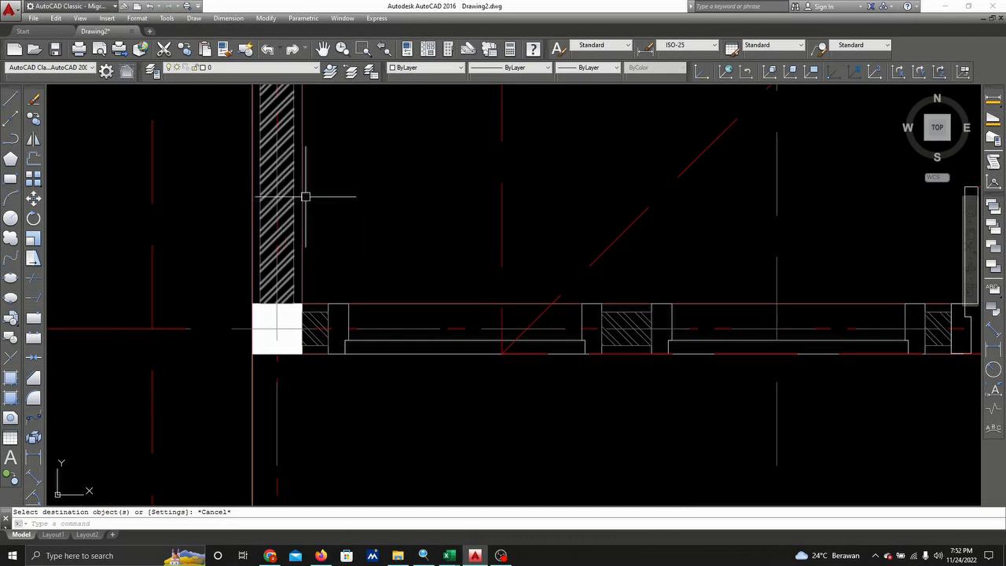
scroll(302, 196, down, 10)
middle_drag(311, 303, 333, 201)
scroll(310, 360, up, 15)
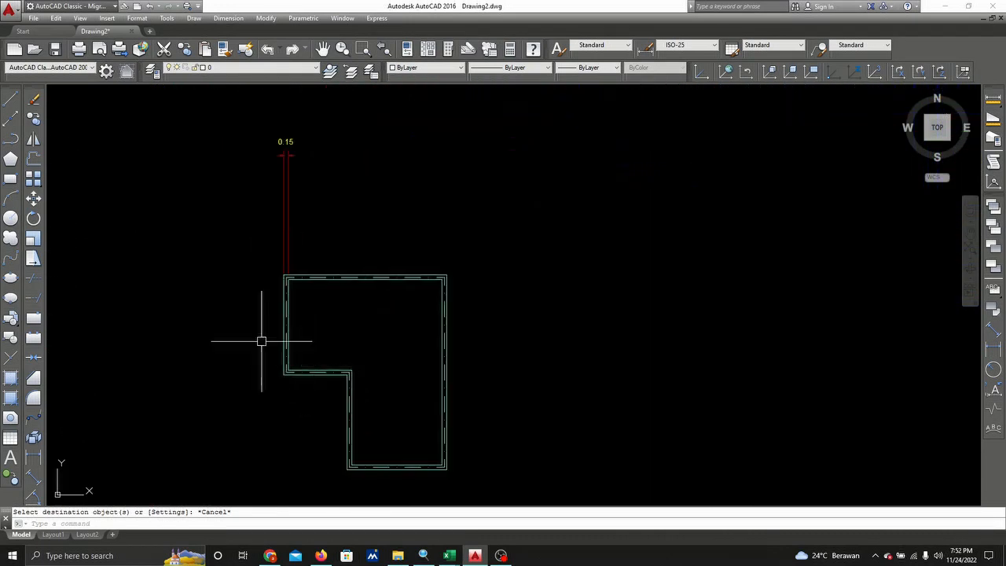
- Set the Offset distance to .025 and offset the outer wall outline once inward
scroll(112, 231, down, 4)
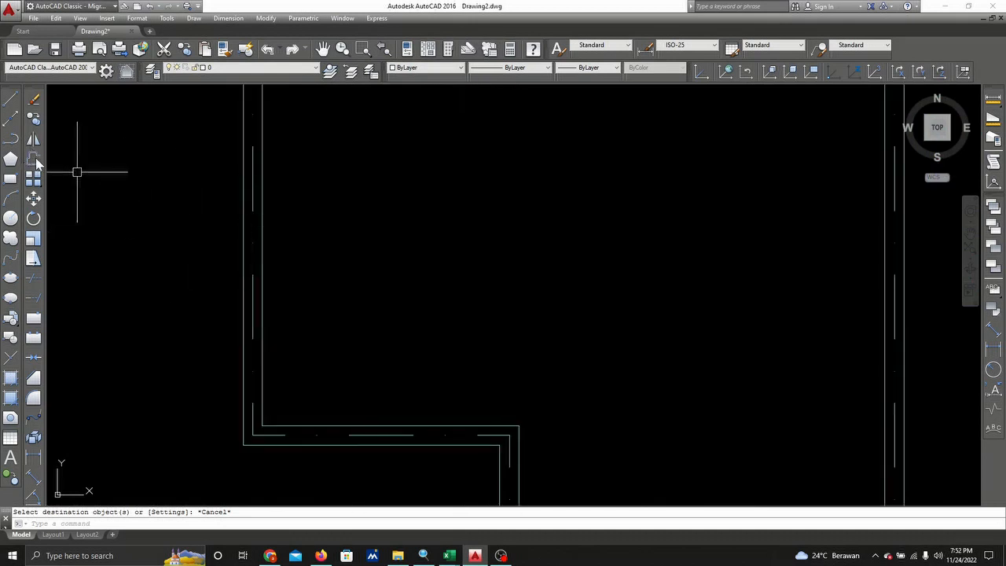
click(35, 159)
text(.0)
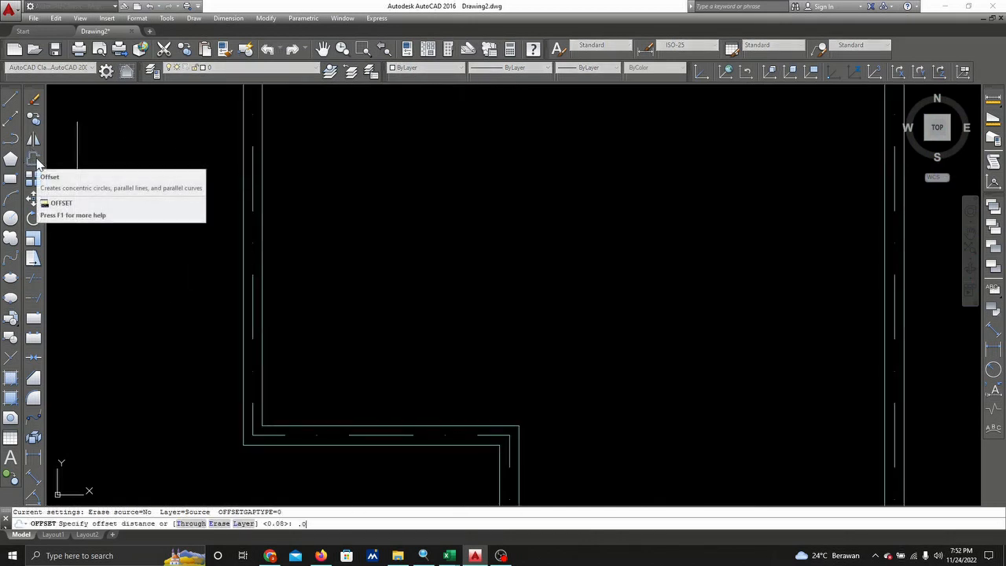
key(Return)
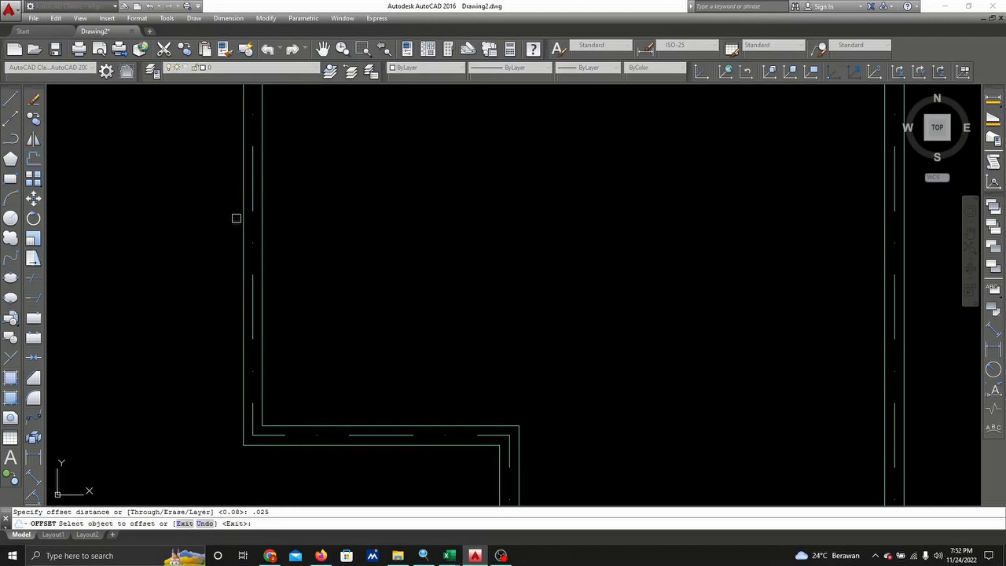
click(242, 220)
click(269, 224)
- Offset the inner wall outline once toward the dash-dot centreline and end the Offset command
scroll(263, 213, up, 3)
scroll(261, 211, up, 3)
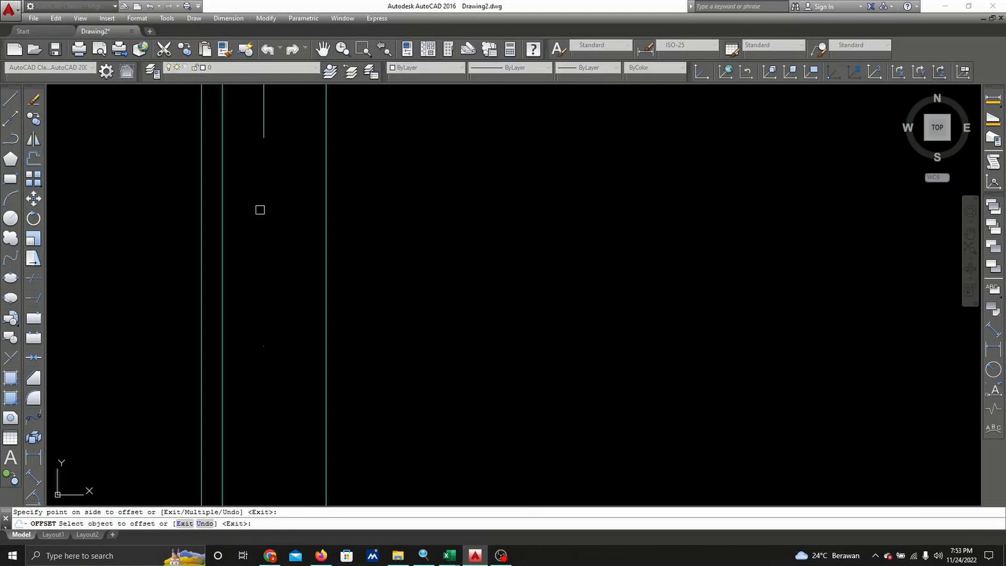
click(323, 203)
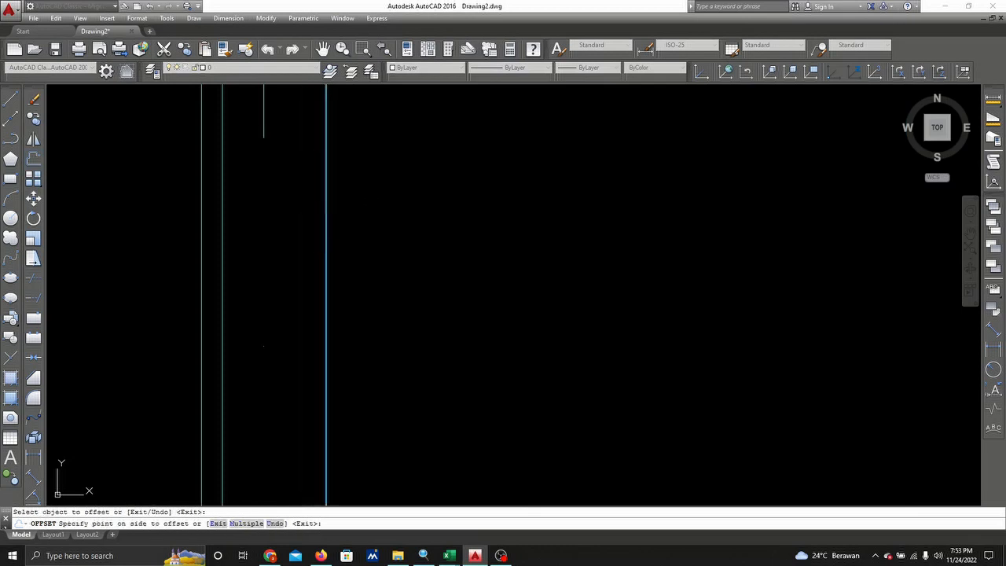
click(318, 200)
right_click(354, 197)
click(375, 205)
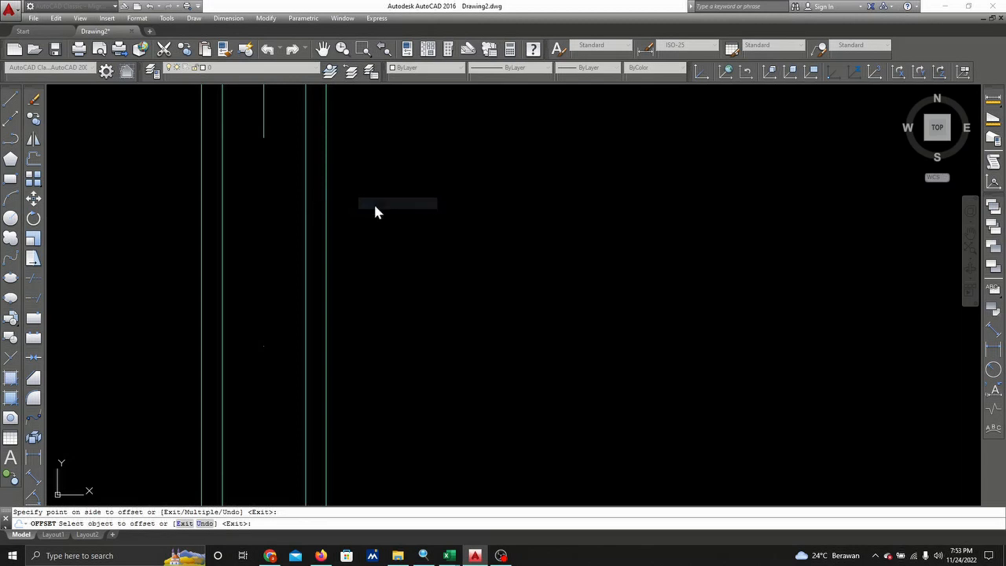
key(Escape)
- Inspect the offset lines at the wall corner and compare them with the walls and columns in the reference floor plan
scroll(312, 197, down, 7)
middle_drag(312, 197, 311, 326)
scroll(306, 244, up, 3)
scroll(311, 223, up, 3)
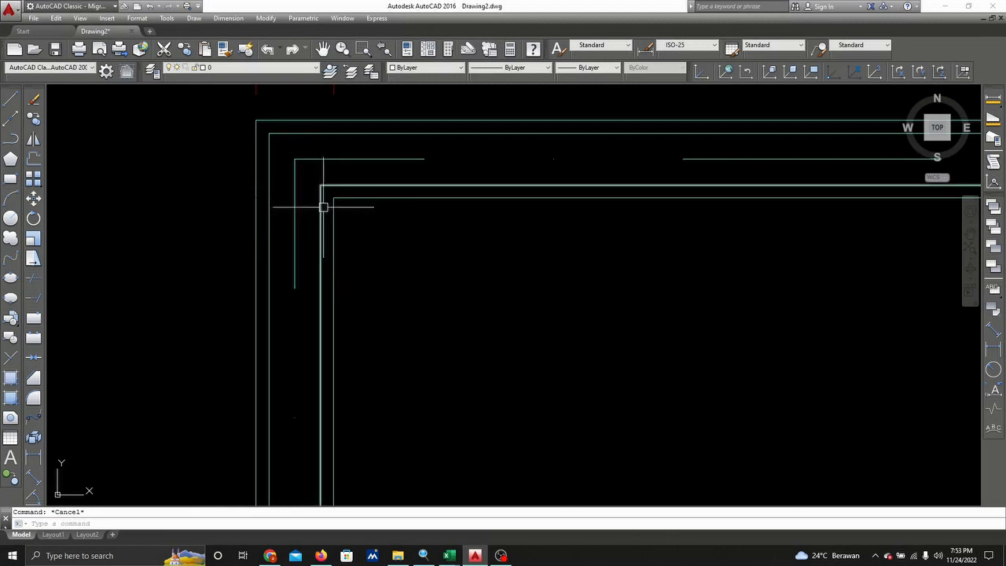
scroll(323, 206, down, 10)
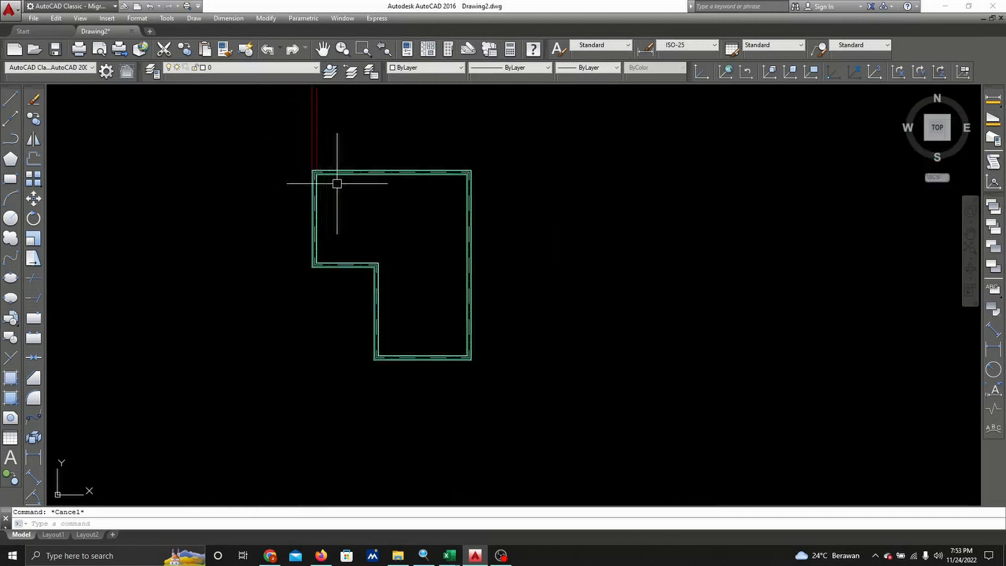
scroll(382, 333, down, 3)
scroll(388, 341, up, 8)
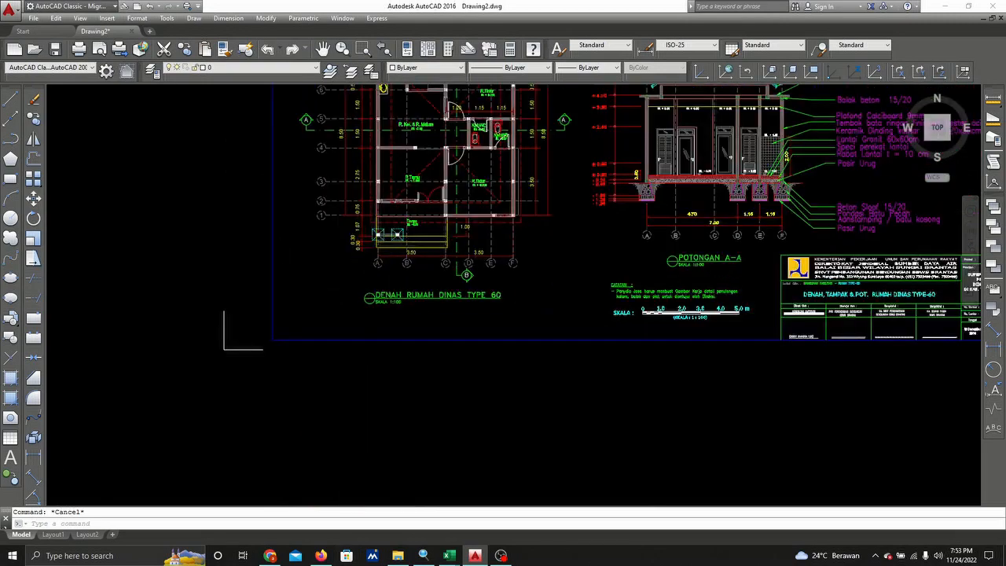
scroll(385, 184, up, 4)
middle_drag(370, 162, 354, 252)
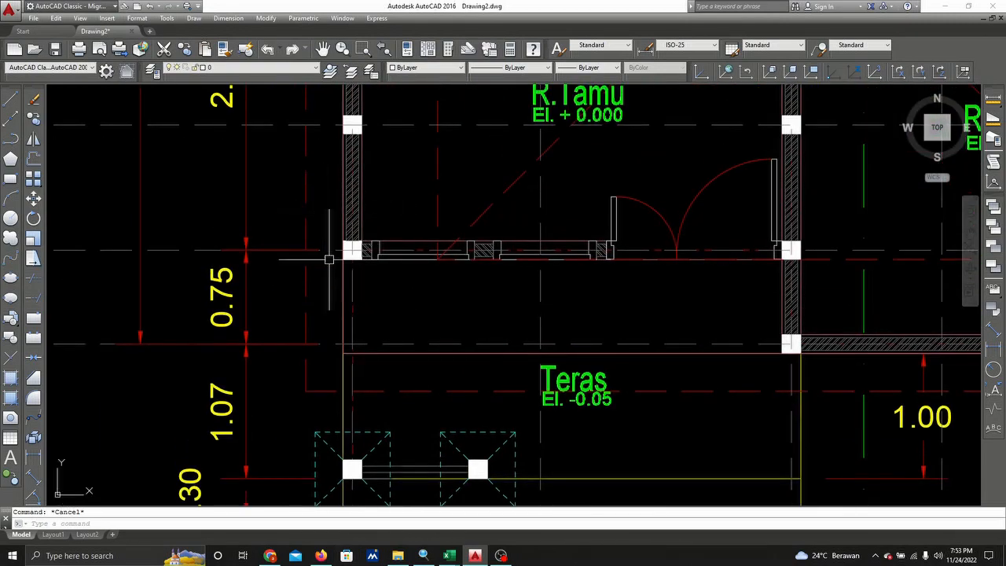
scroll(462, 314, down, 10)
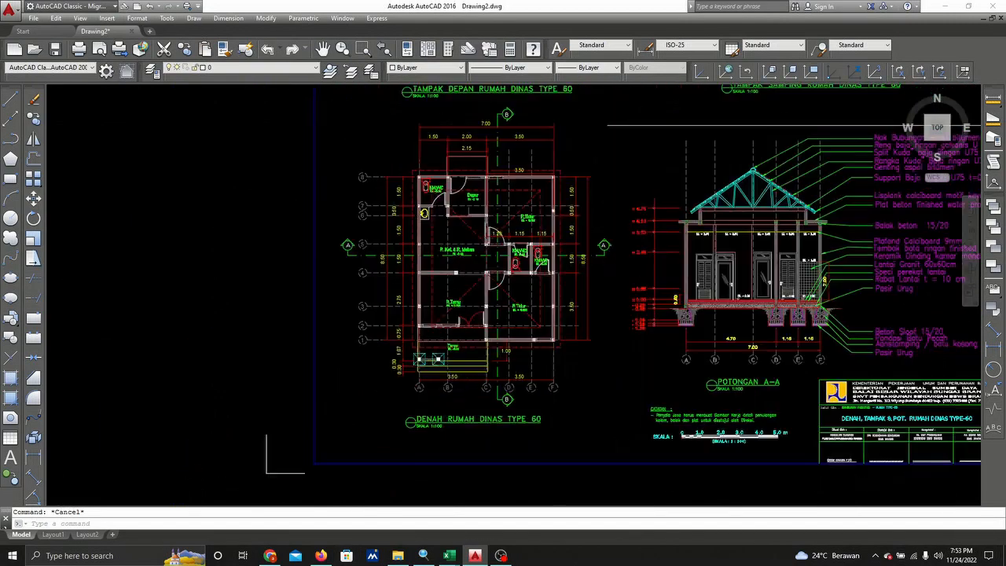
scroll(327, 359, up, 8)
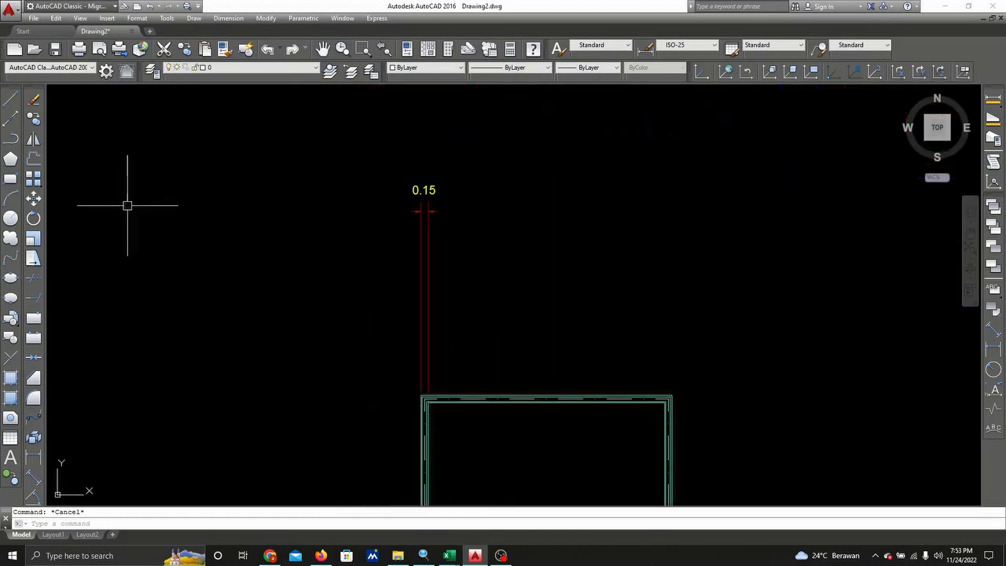
- Draw a column rectangle over the wall's upper-left corner, from the innermost outline corner to the outermost one
click(11, 182)
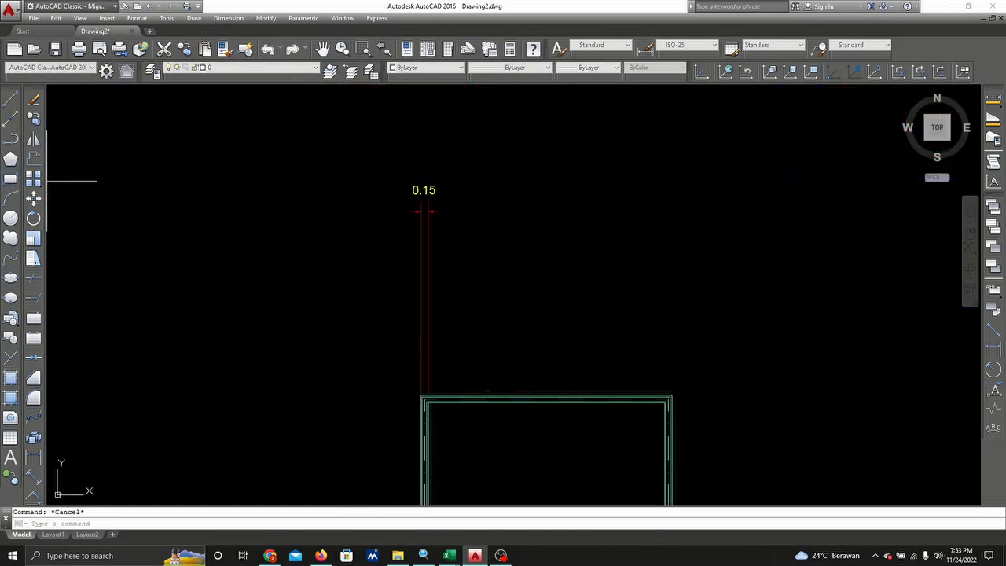
scroll(440, 404, up, 3)
scroll(460, 403, up, 2)
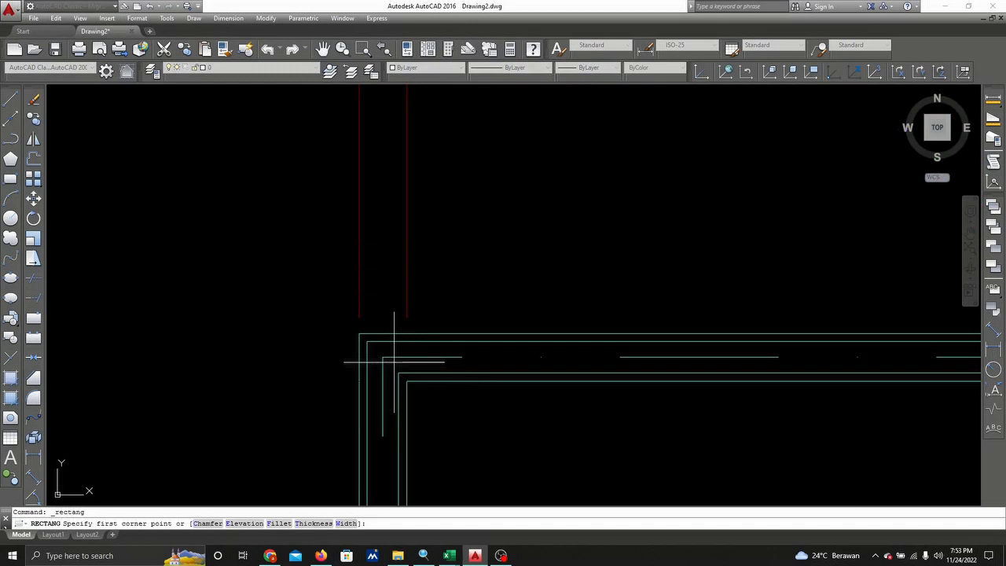
click(406, 381)
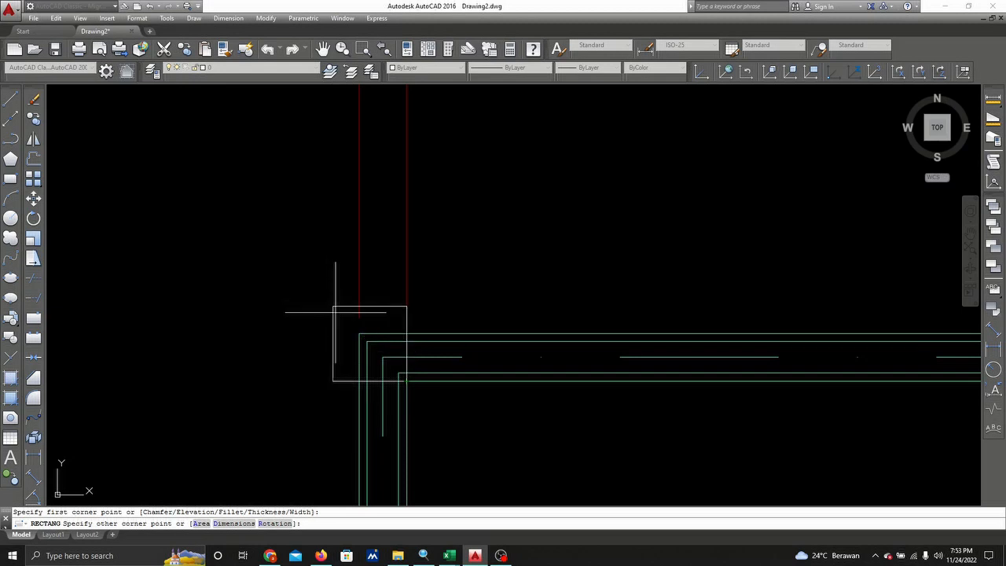
click(359, 333)
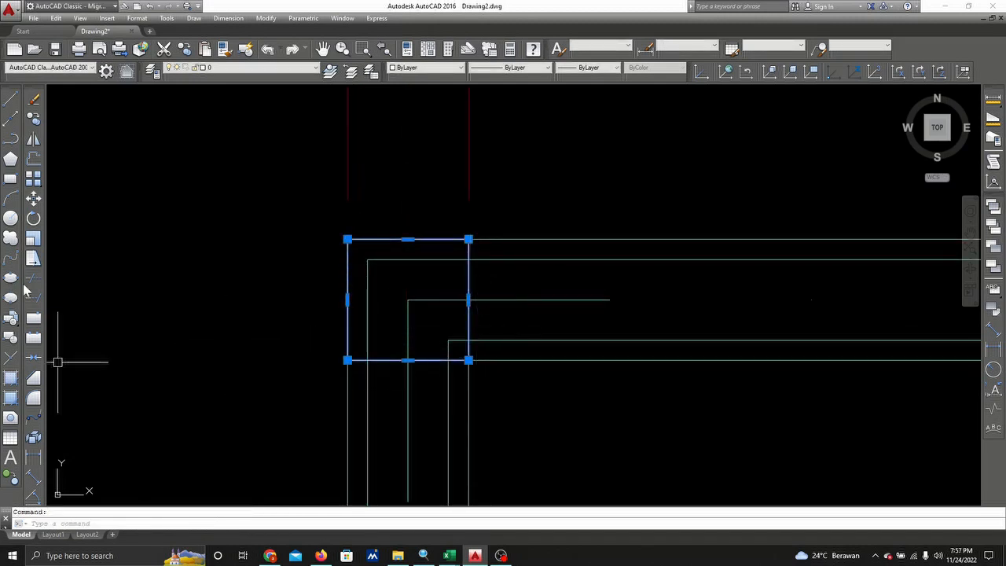
click(10, 381)
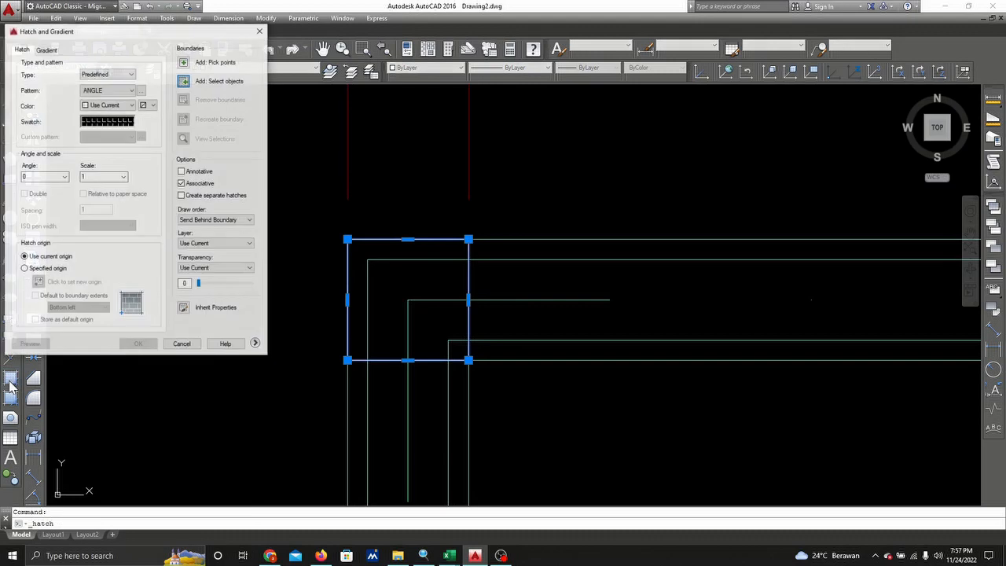
click(261, 33)
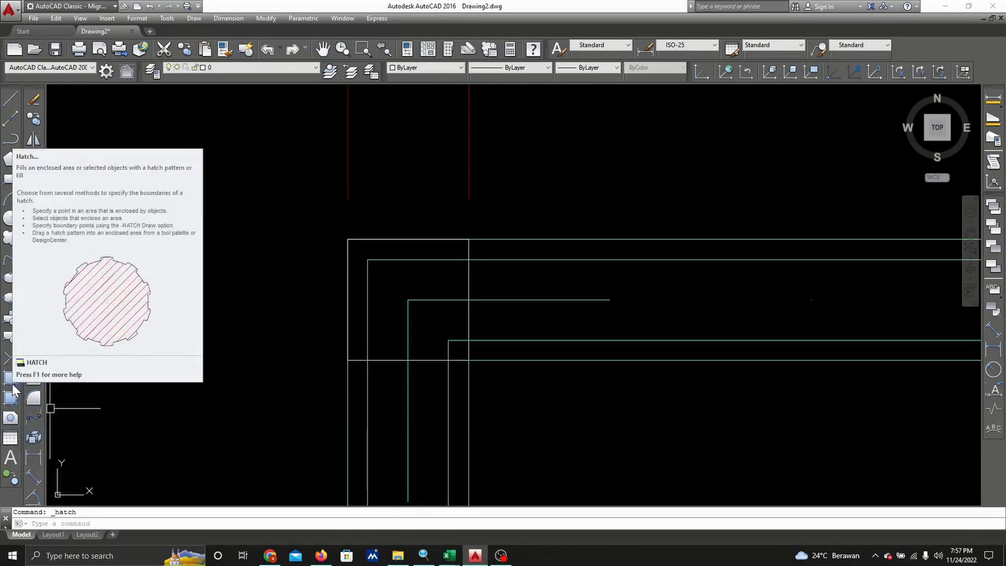
click(13, 388)
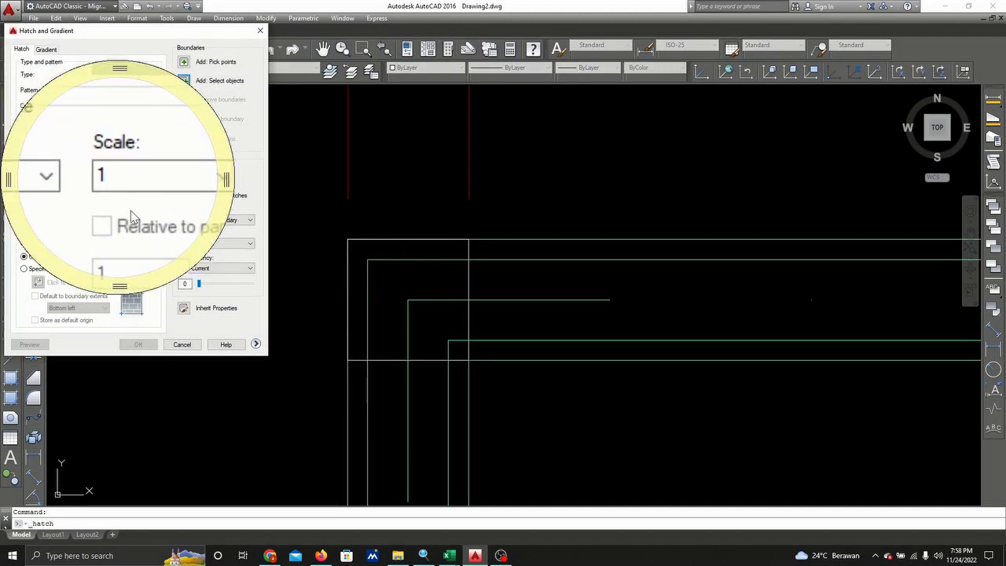
key(Escape)
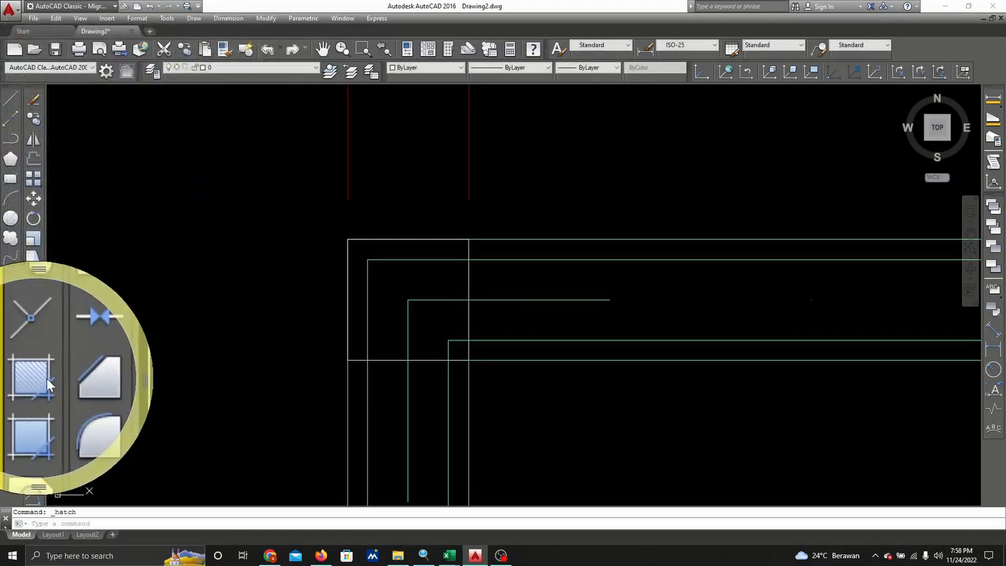
- Start a hatch and choose the ANSI31 pattern for it
click(12, 380)
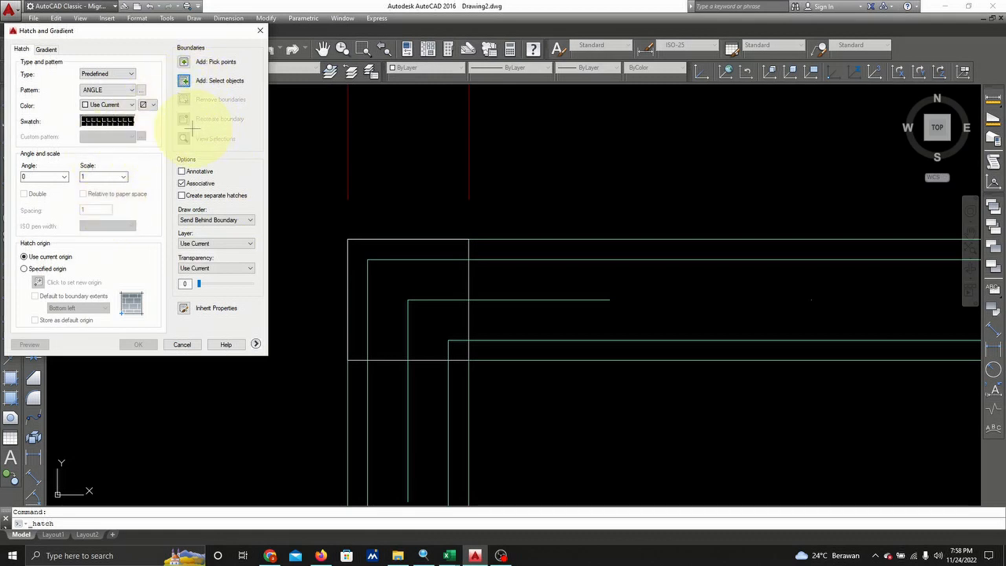
click(110, 122)
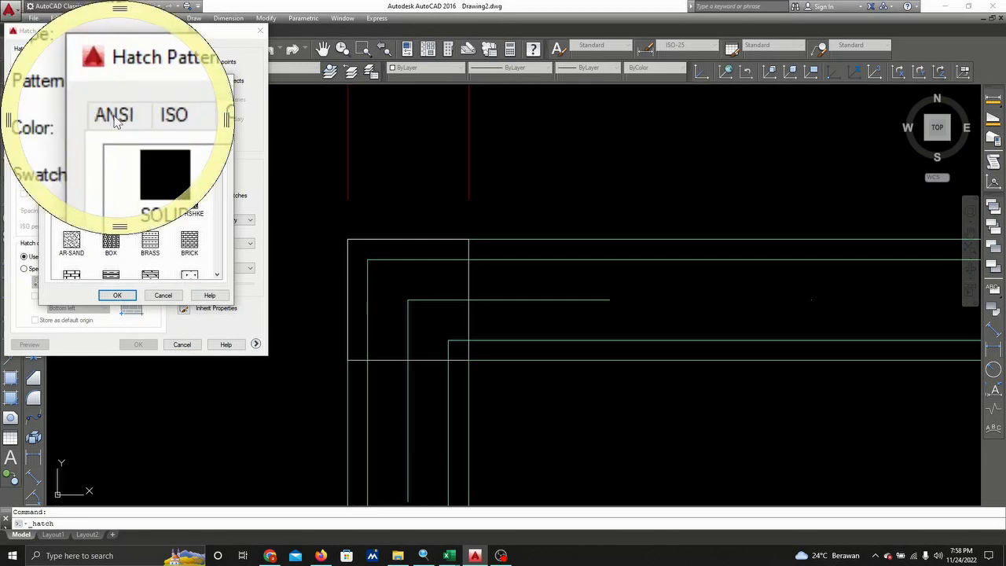
click(55, 101)
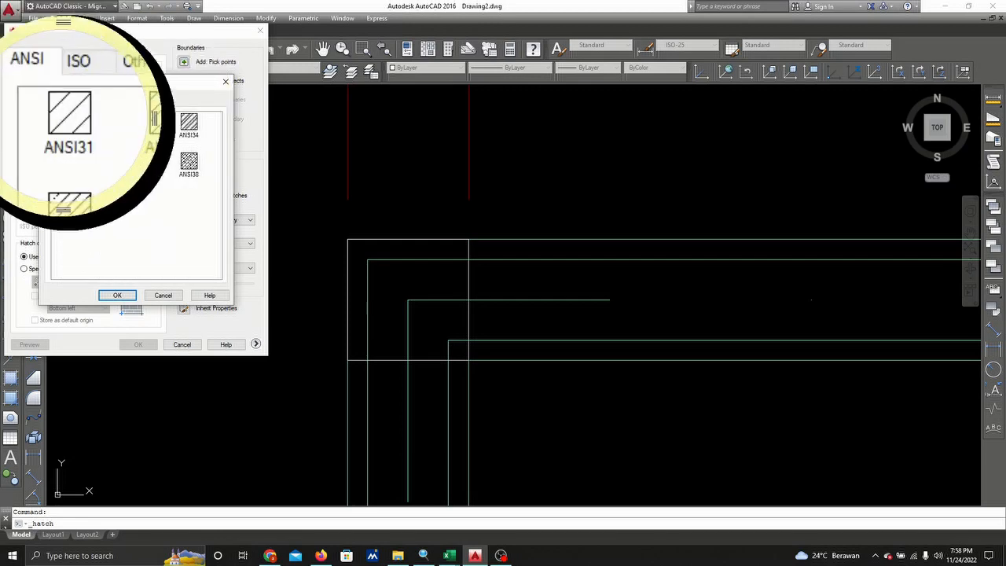
click(71, 124)
click(117, 295)
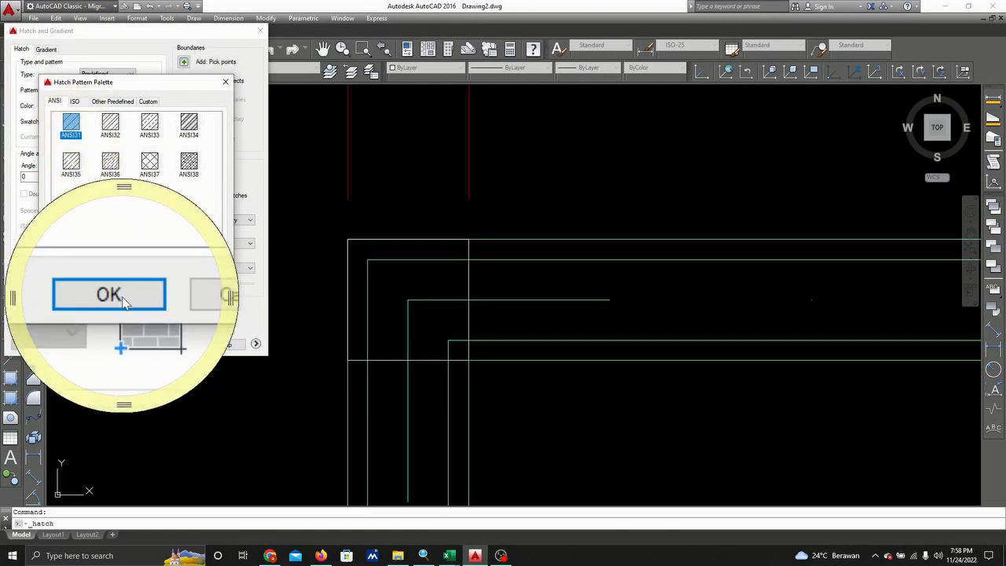
click(122, 297)
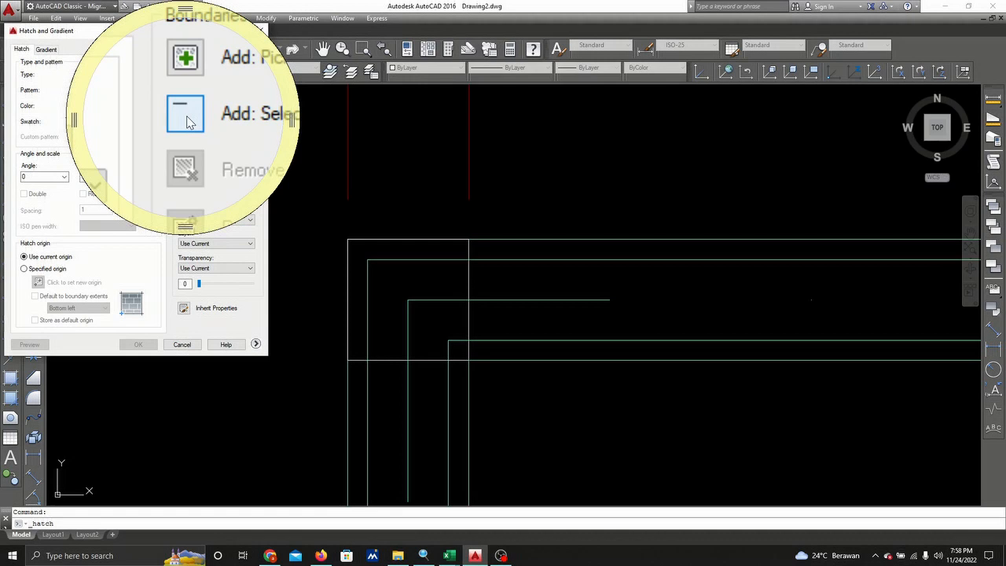
- Hatch the column rectangle at the wall's upper-left corner, selecting it as the boundary object with a scale of 0.1
click(186, 120)
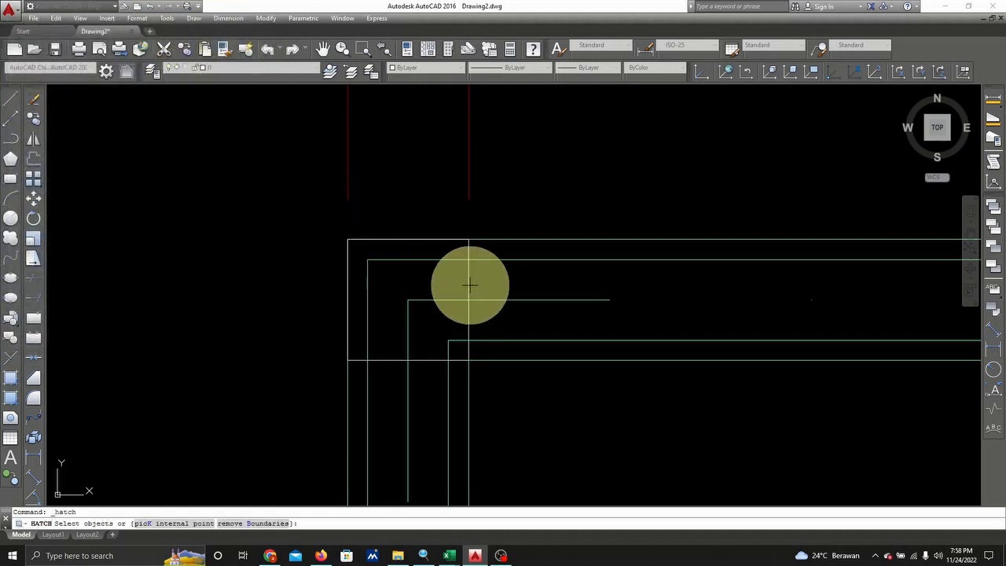
click(468, 285)
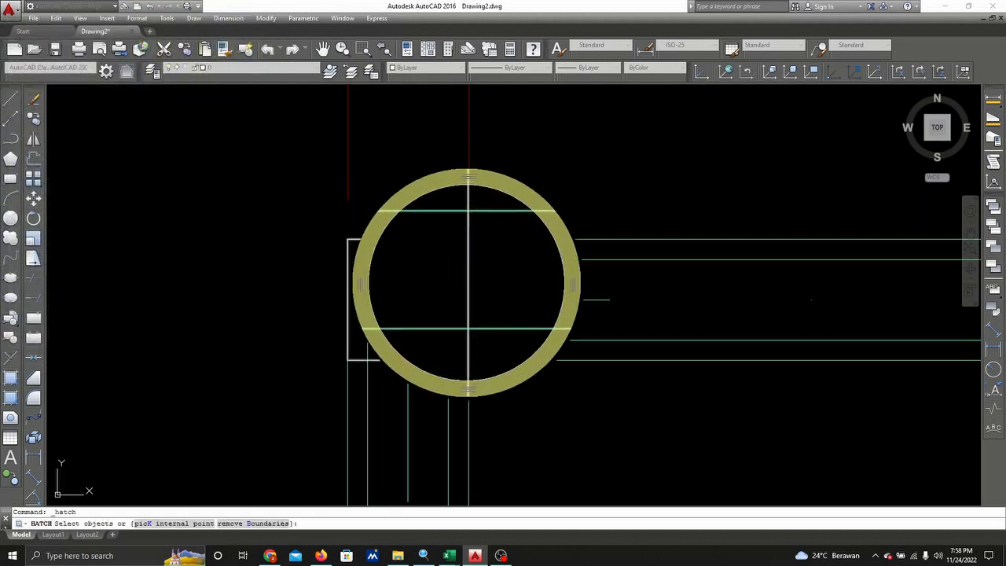
click(467, 283)
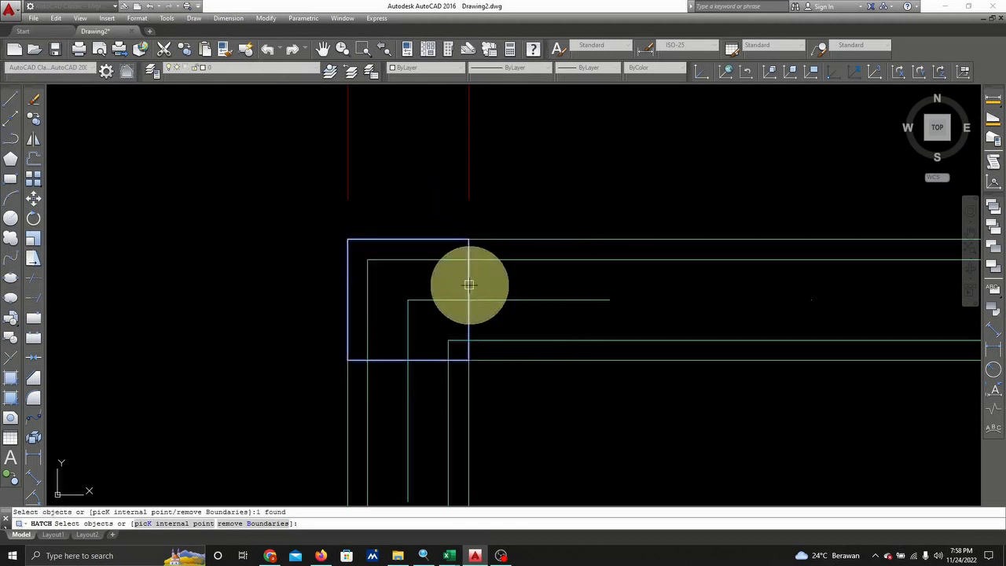
right_click(422, 300)
click(472, 307)
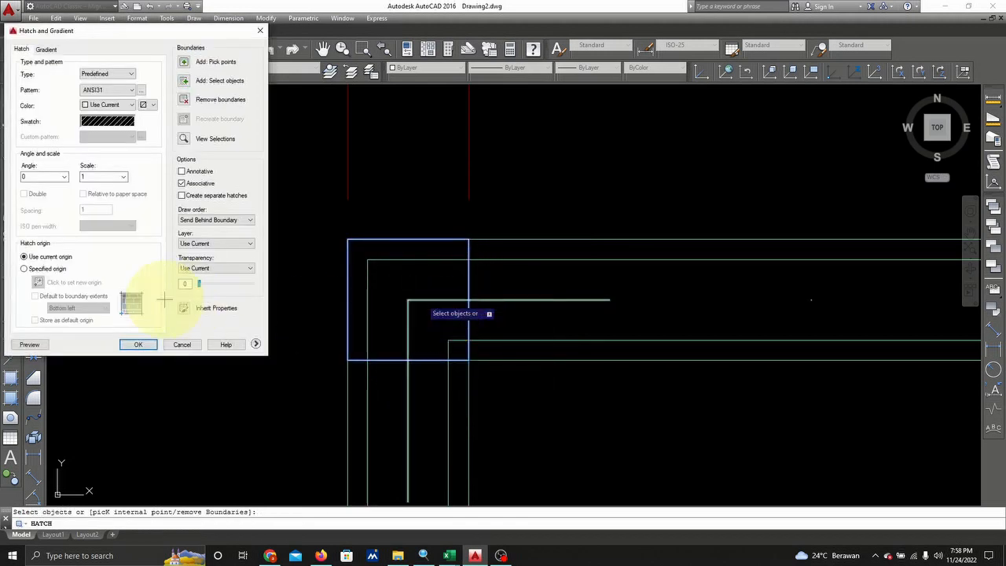
click(93, 176)
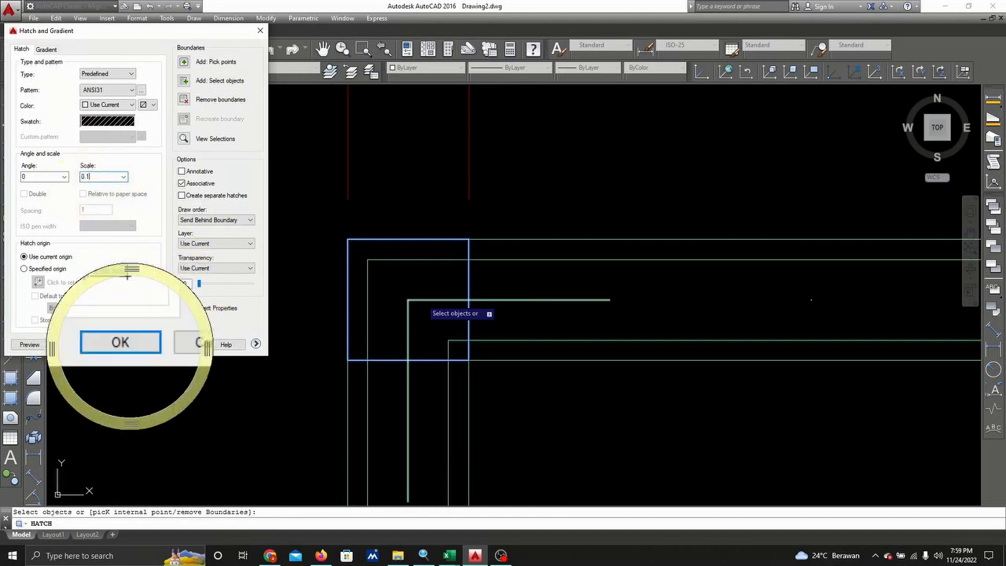
click(141, 344)
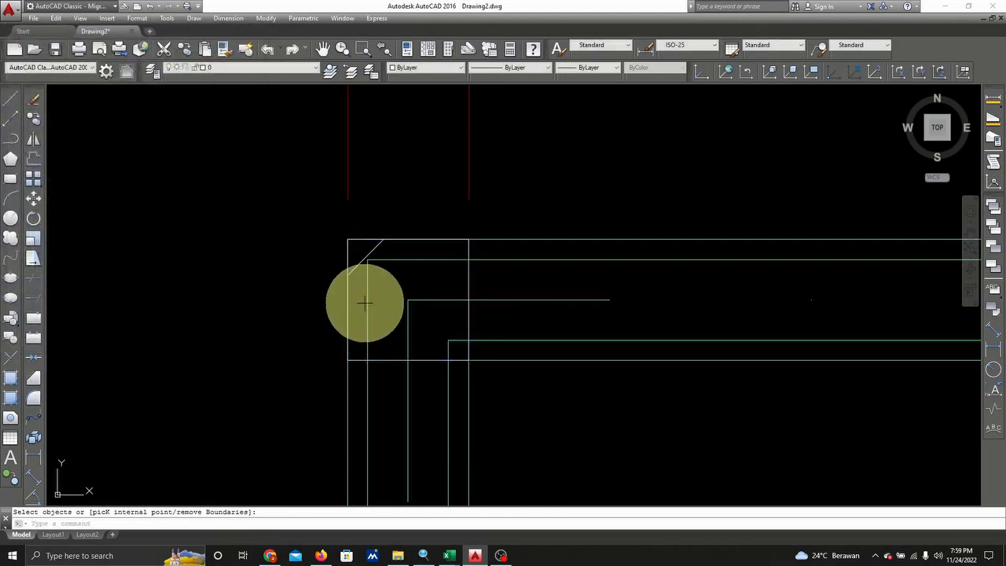
- Set the column hatch's scale to 0.01
click(374, 249)
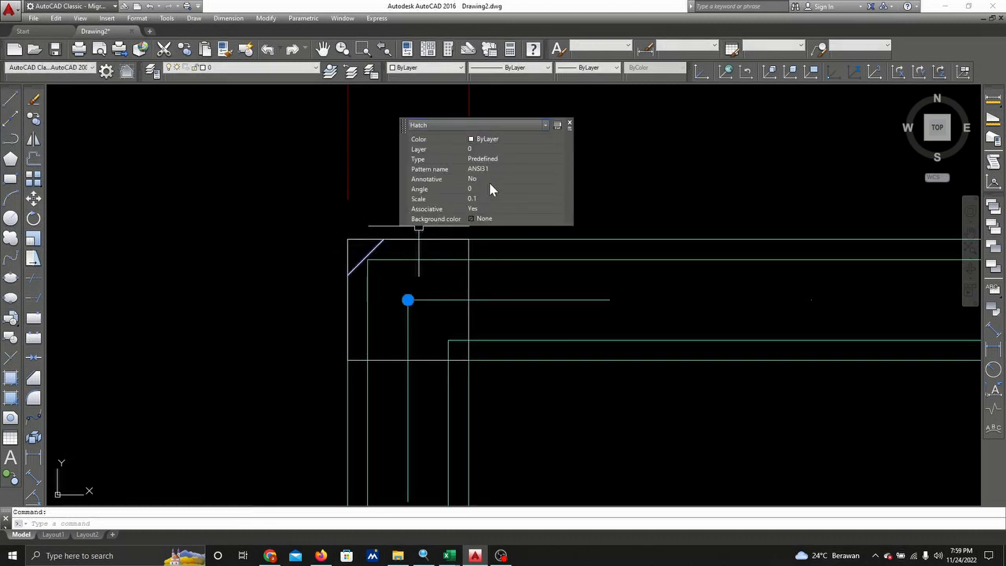
click(483, 200)
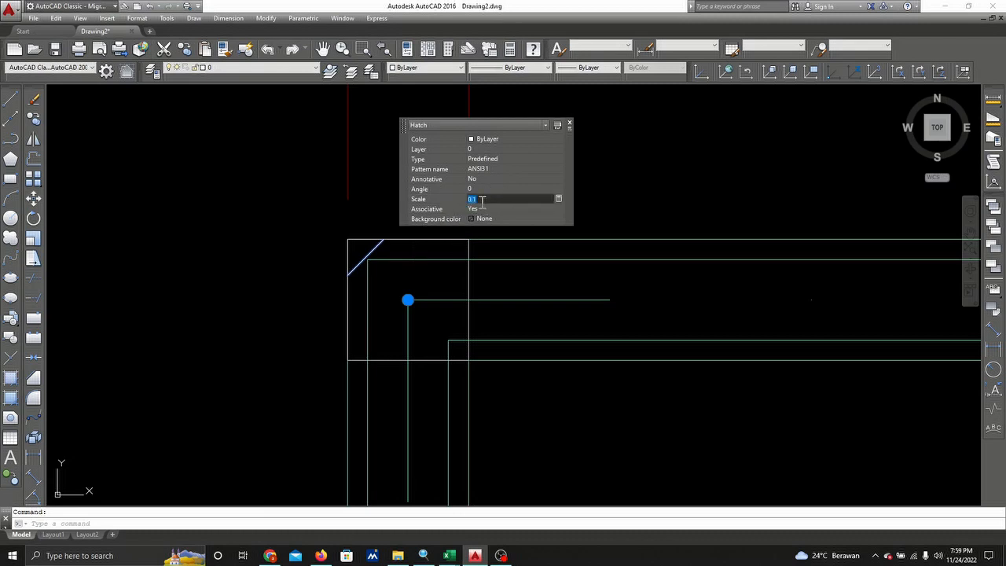
text(0.01)
key(Return)
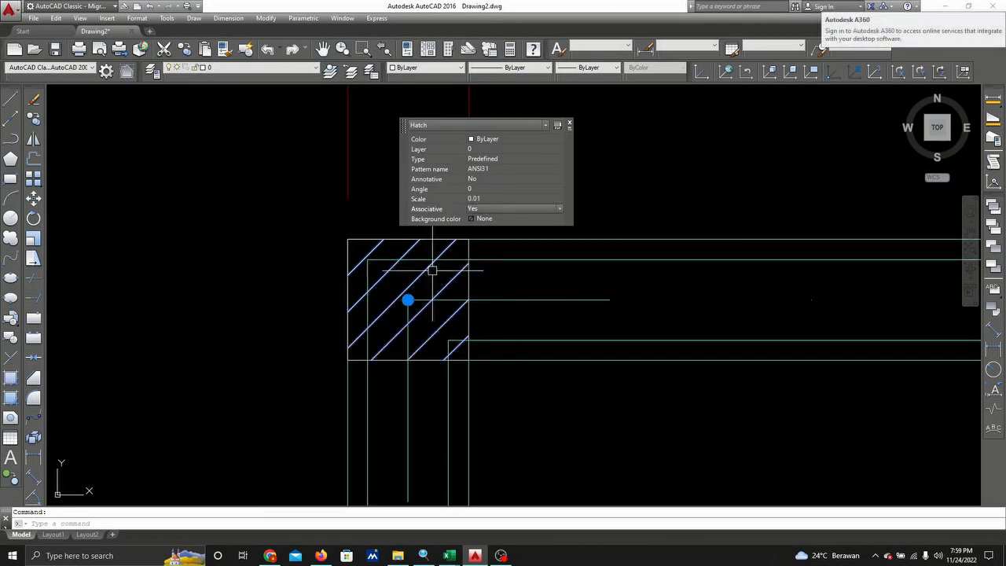
- Set the column hatch's scale to 0.005 and deselect the hatch
click(488, 199)
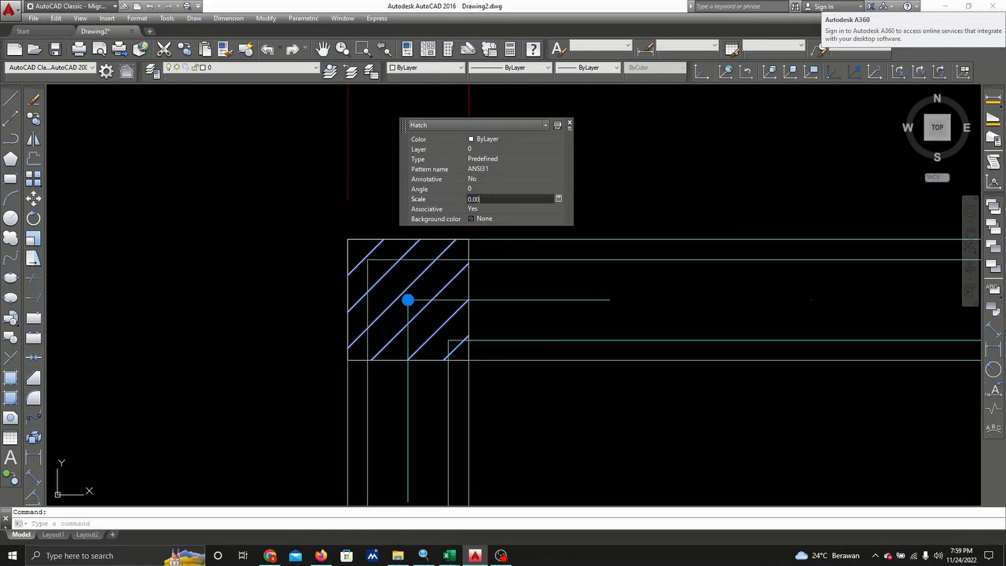
text(0.005)
key(Return)
key(Escape)
scroll(555, 204, down, 10)
middle_drag(554, 207, 460, 391)
scroll(430, 446, up, 4)
scroll(502, 385, up, 3)
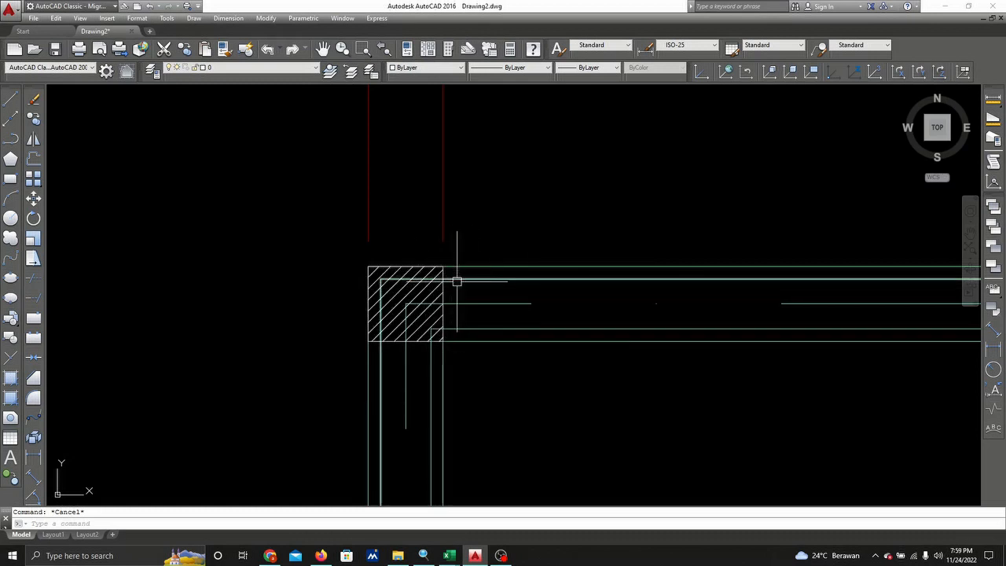
- Move the column hatch to the layer 7. HATCH and deselect it
click(418, 293)
click(260, 68)
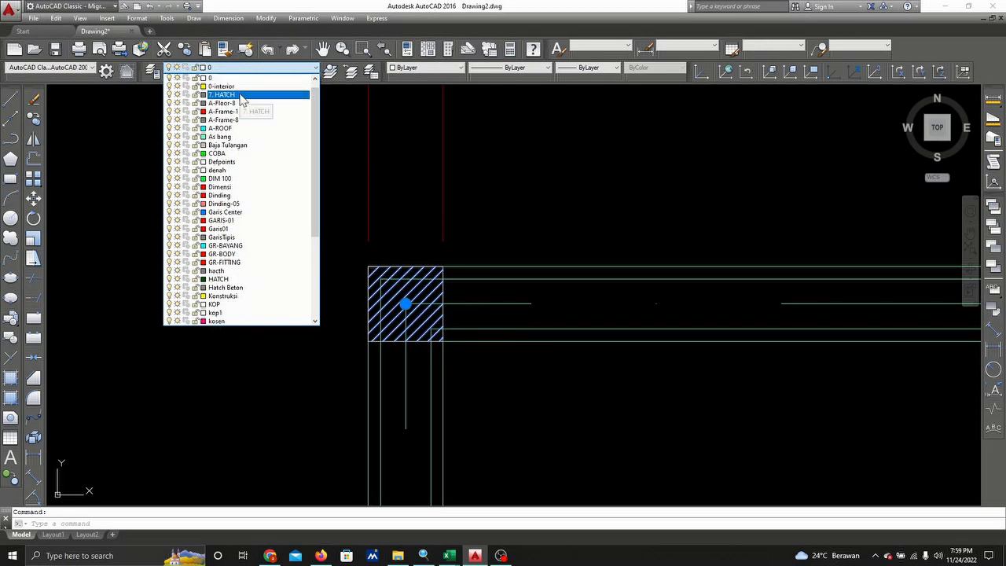
click(241, 95)
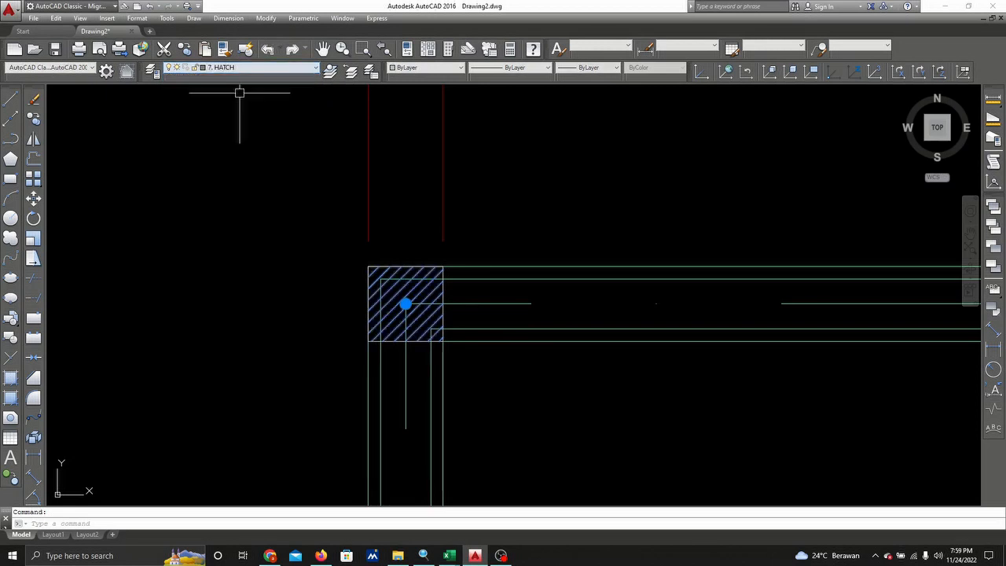
key(Escape)
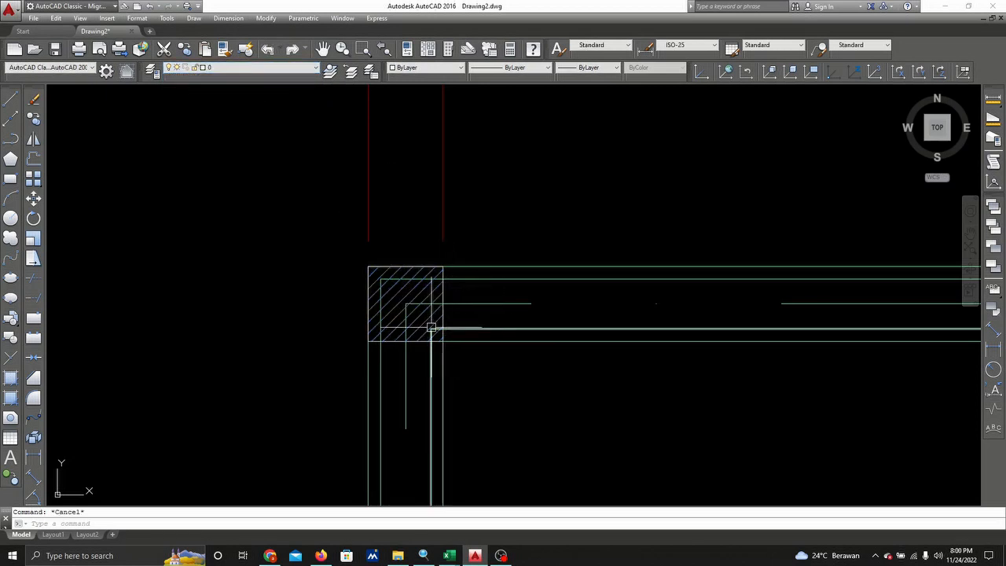
- Set the column hatch's scale to 0.001 and deselect the hatch
scroll(419, 305, up, 2)
click(419, 305)
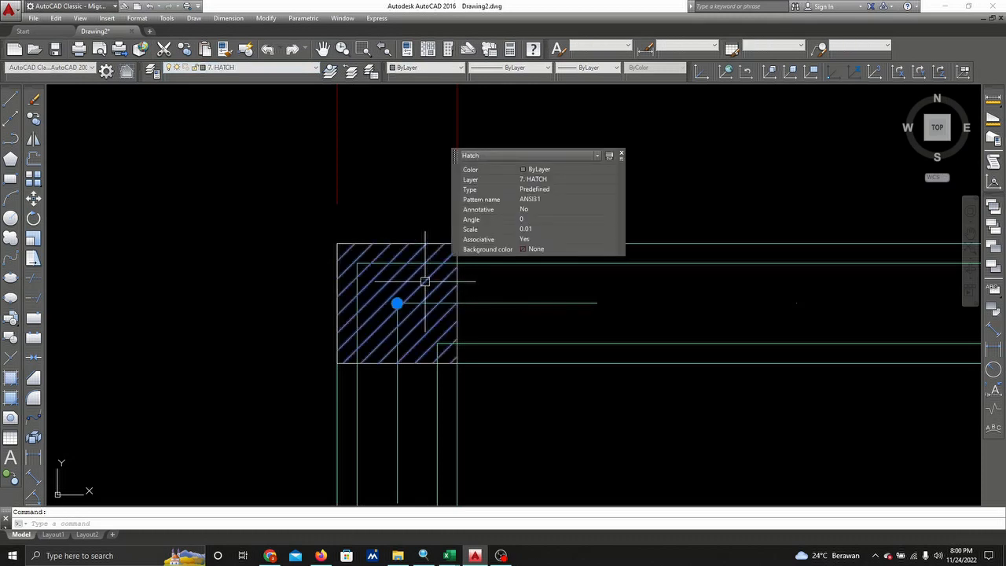
click(540, 229)
click(540, 228)
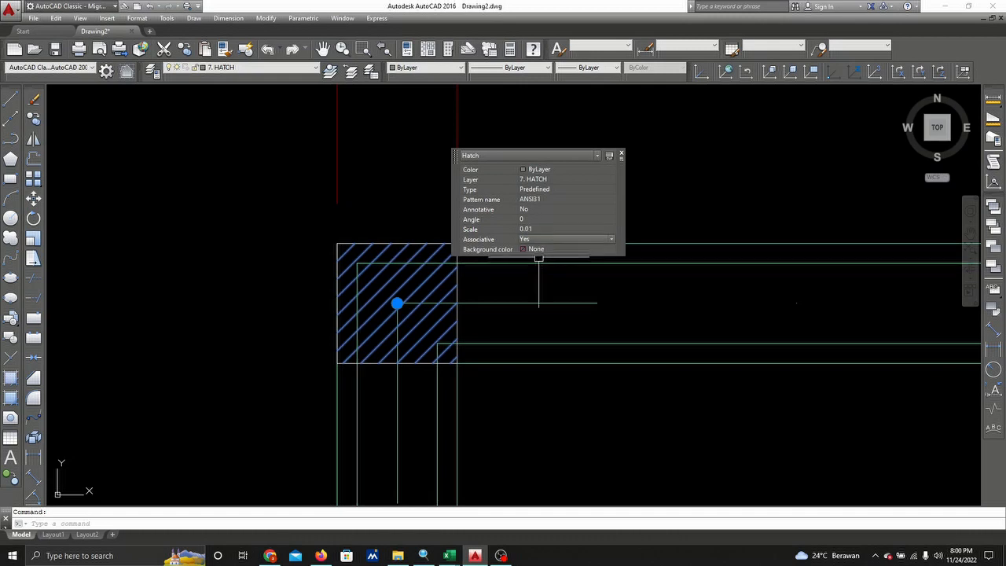
click(539, 228)
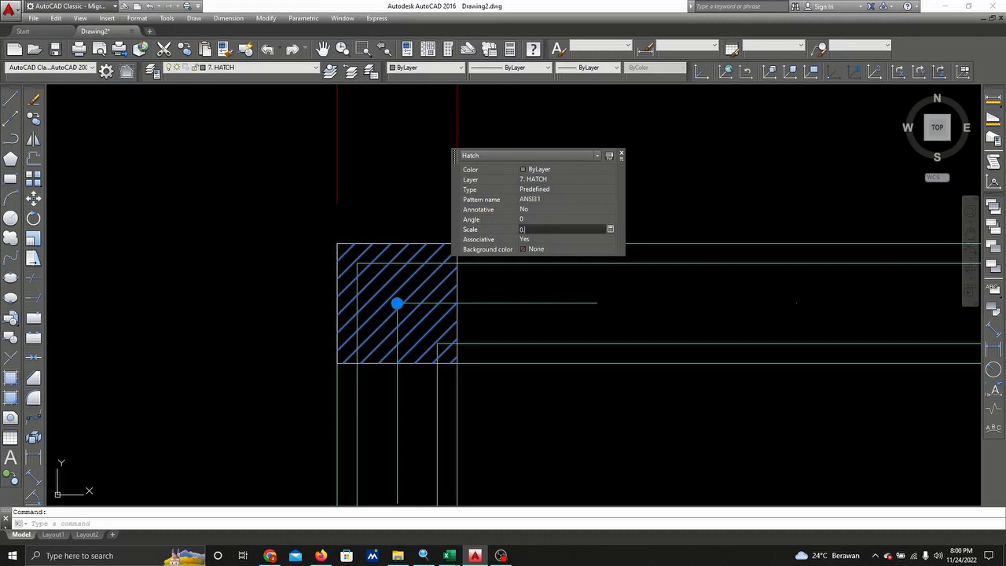
text(0.001)
key(Return)
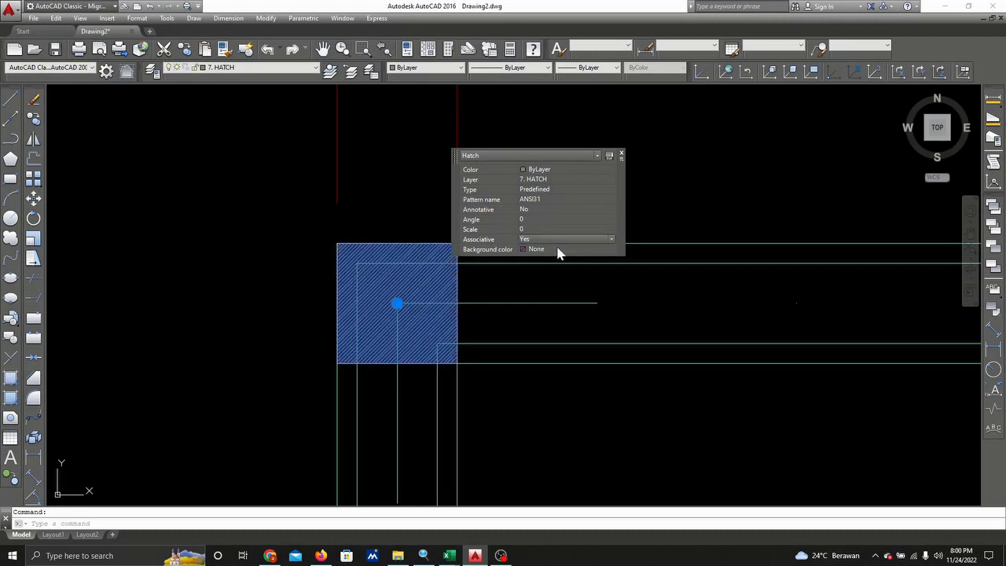
key(Escape)
scroll(474, 254, up, 4)
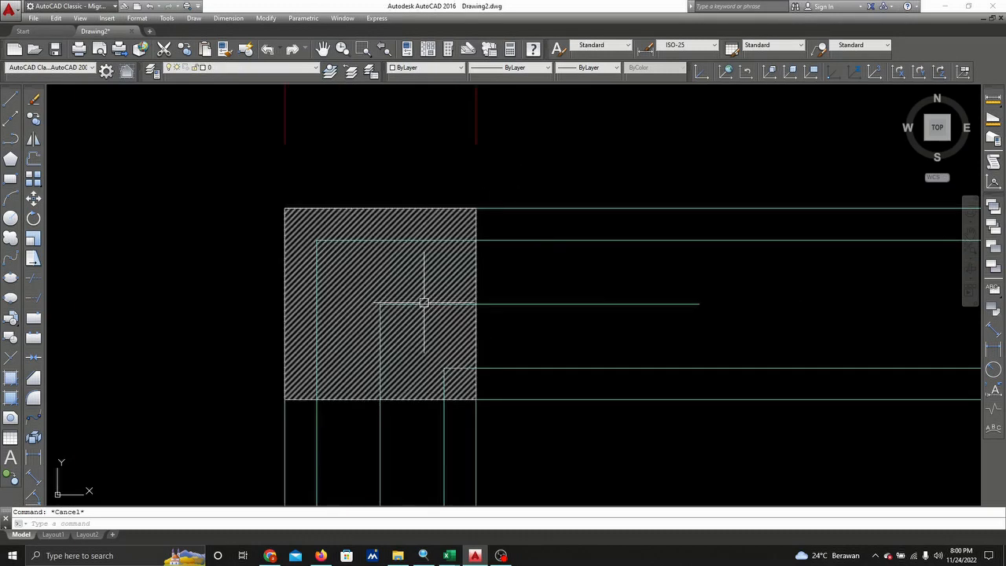
- Examine the hatched column against the wall lines and the house outline's other corners
click(398, 156)
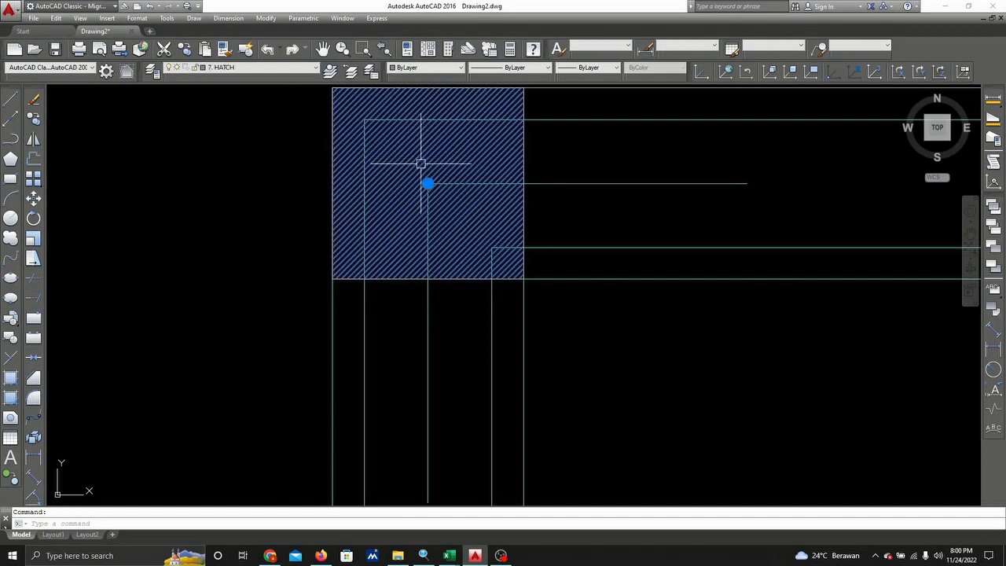
scroll(408, 161, down, 7)
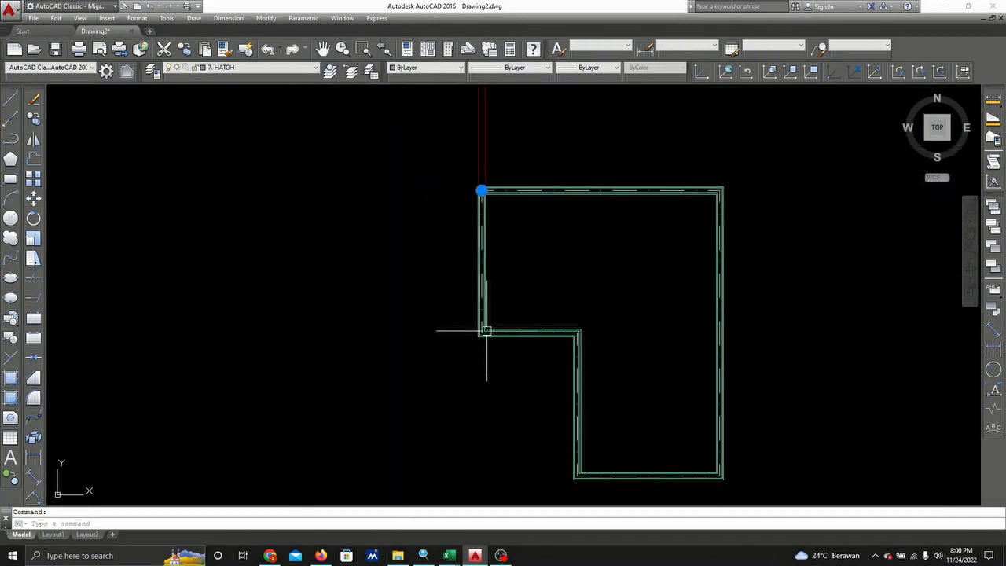
scroll(482, 333, up, 4)
middle_drag(502, 176, 490, 229)
scroll(449, 180, up, 12)
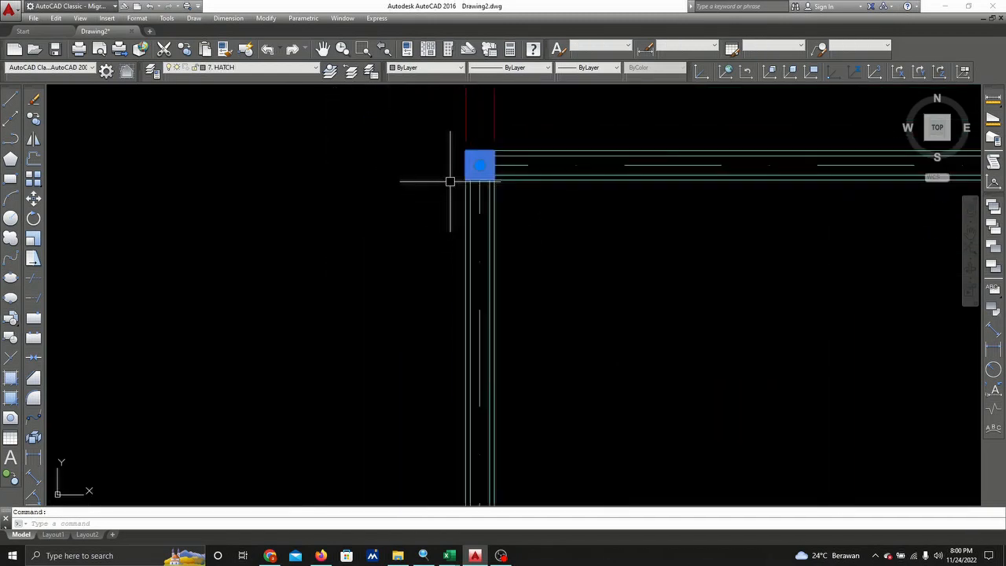
middle_drag(485, 141, 293, 241)
scroll(294, 241, down, 8)
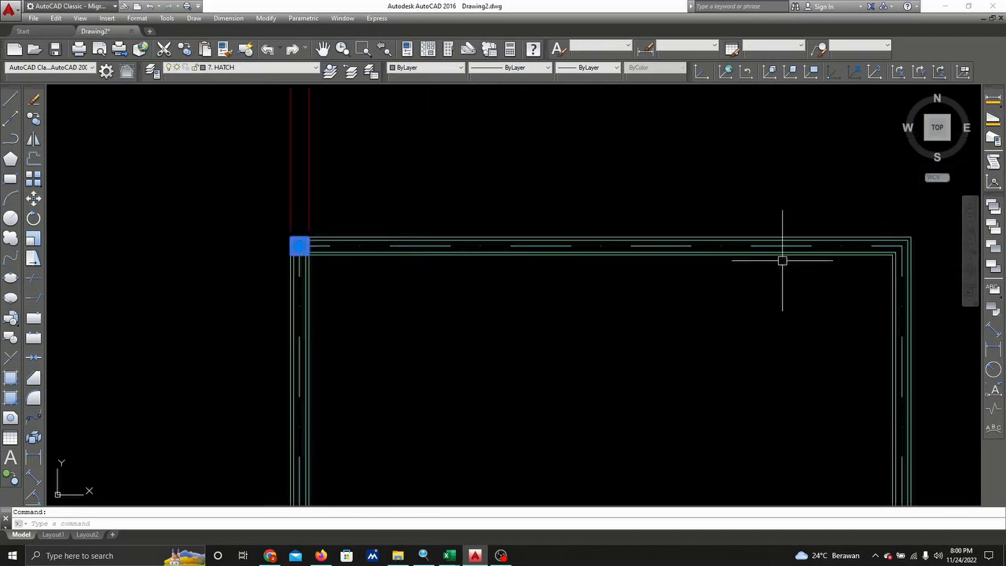
scroll(298, 242, up, 8)
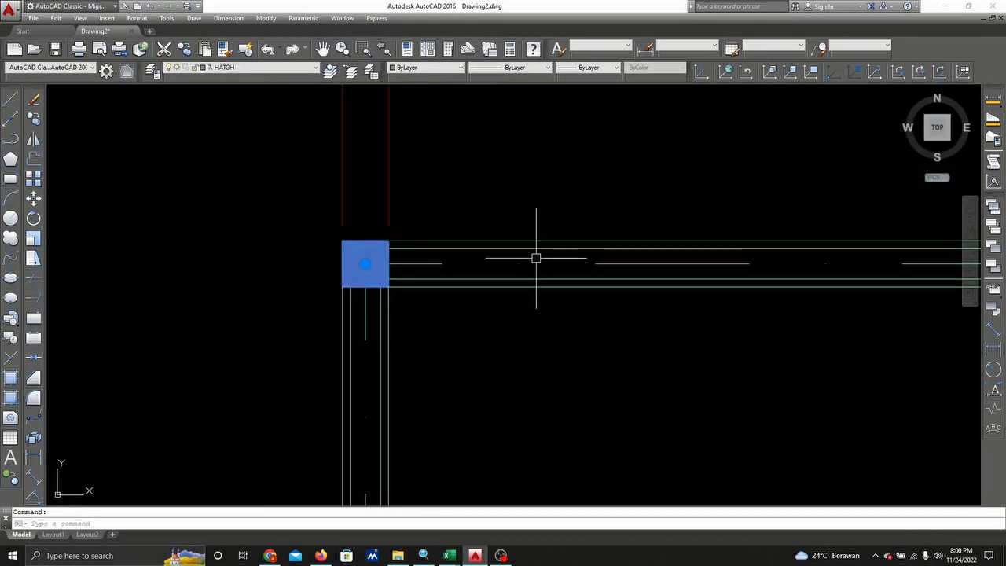
scroll(398, 252, up, 5)
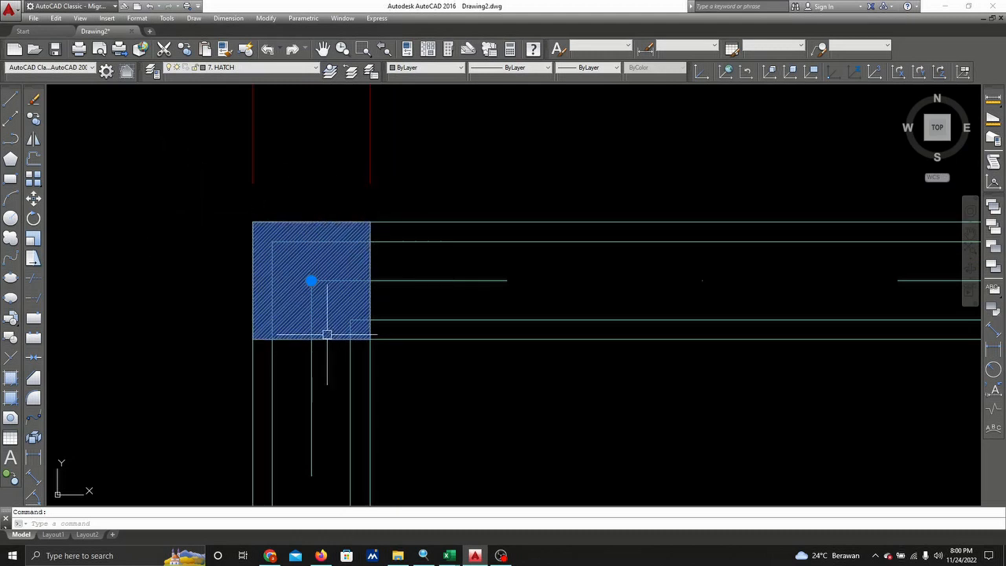
click(33, 118)
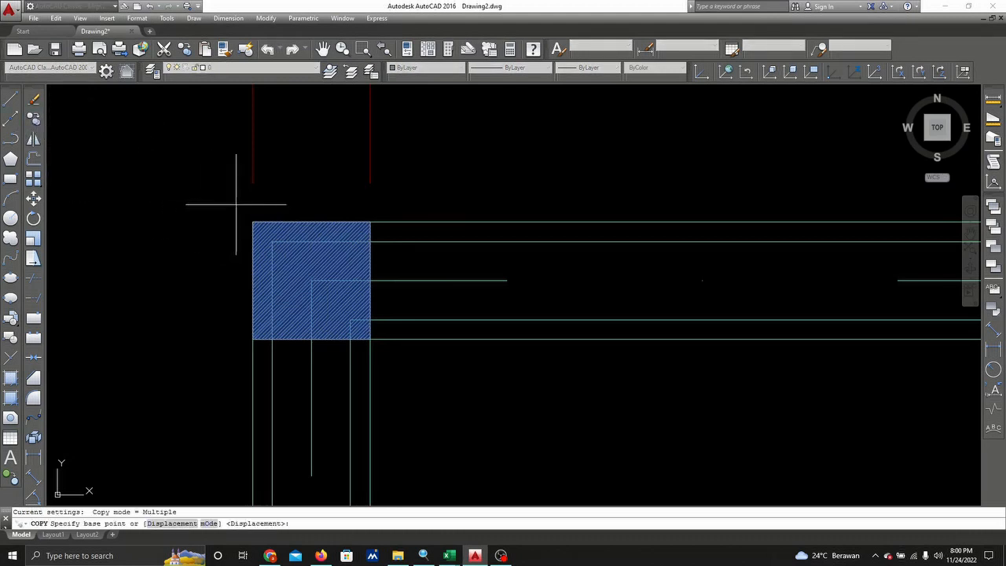
click(253, 265)
key(Escape)
key(Escape)
- Copy the hatched column and its outline, using its upper-right corner as base point, to the outline's upper-right corner
click(34, 118)
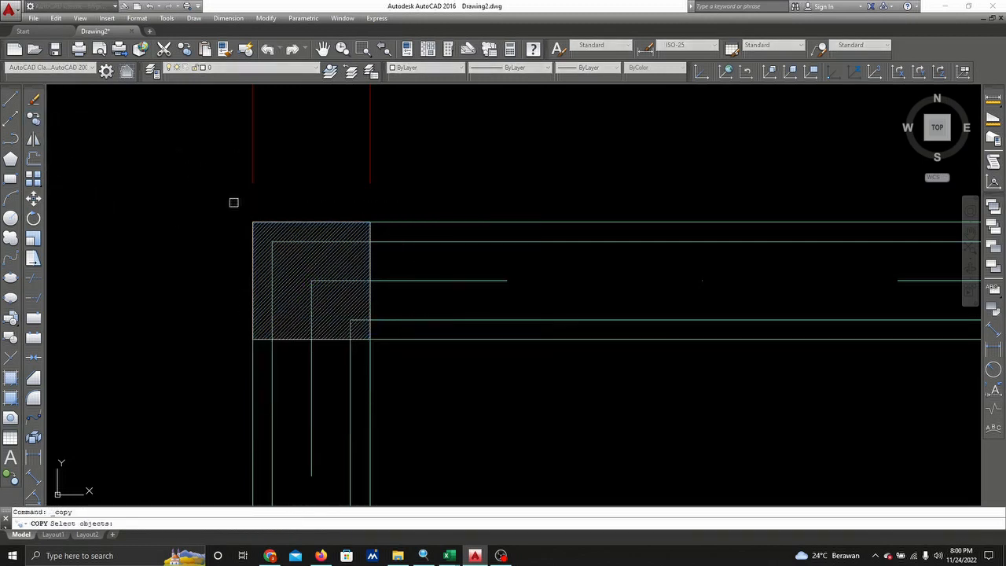
click(213, 194)
click(388, 373)
key(Return)
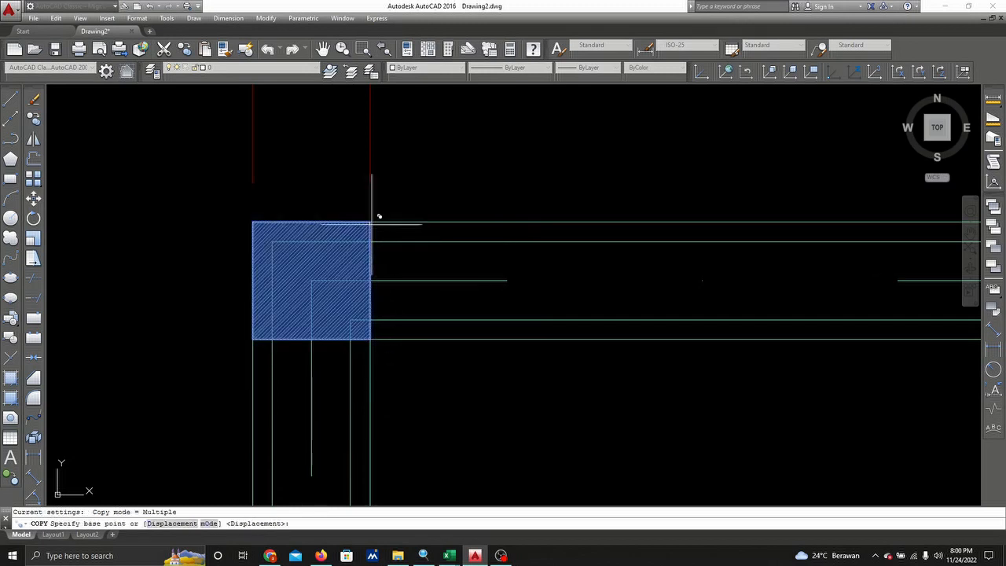
click(369, 222)
scroll(478, 346, down, 10)
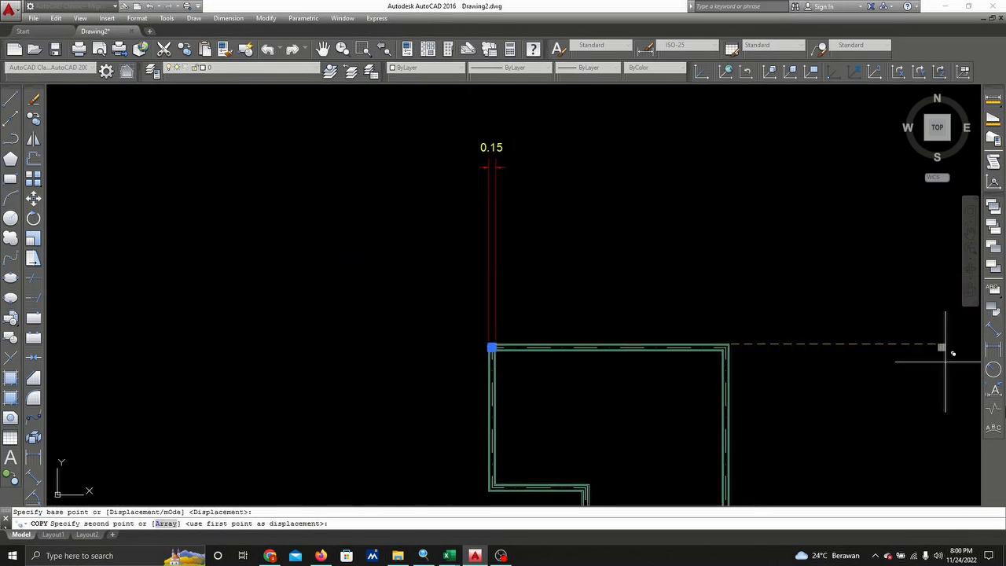
scroll(747, 338, up, 9)
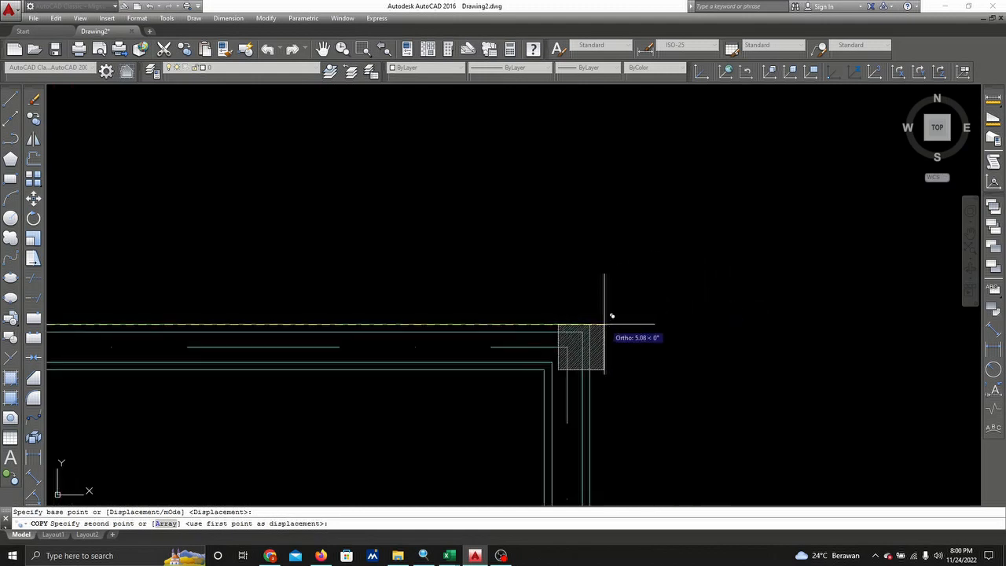
click(589, 324)
- Turn Ortho off and place a column copy at the house outline's lower-right corner
scroll(638, 412, down, 6)
middle_drag(638, 412, 539, 106)
middle_drag(543, 344, 539, 178)
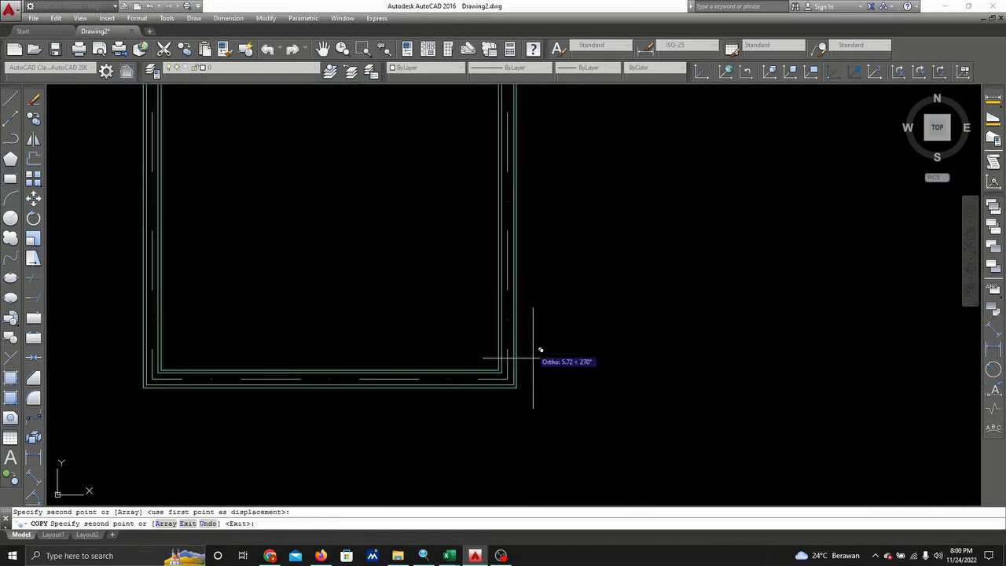
scroll(506, 393, up, 3)
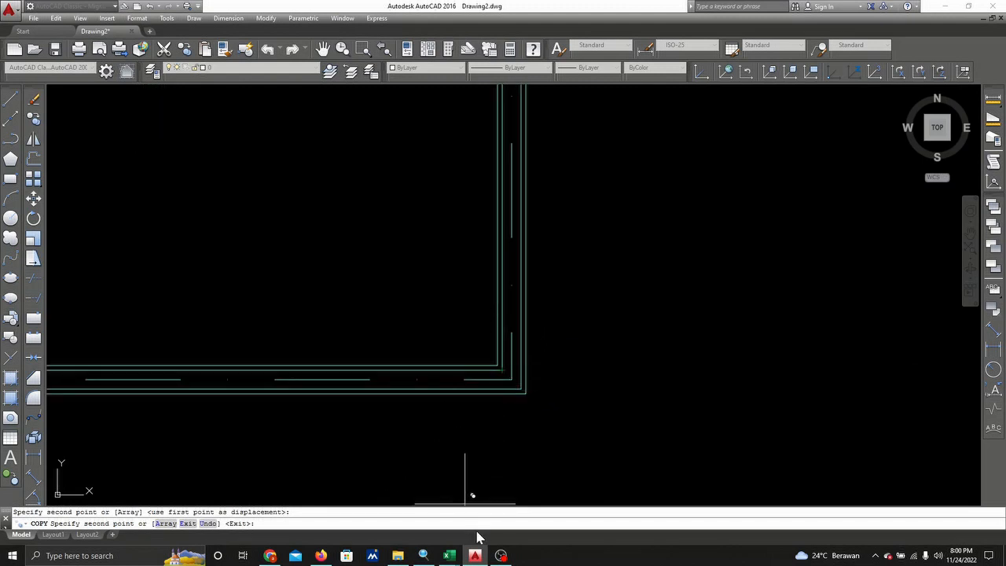
mouse_move(501, 555)
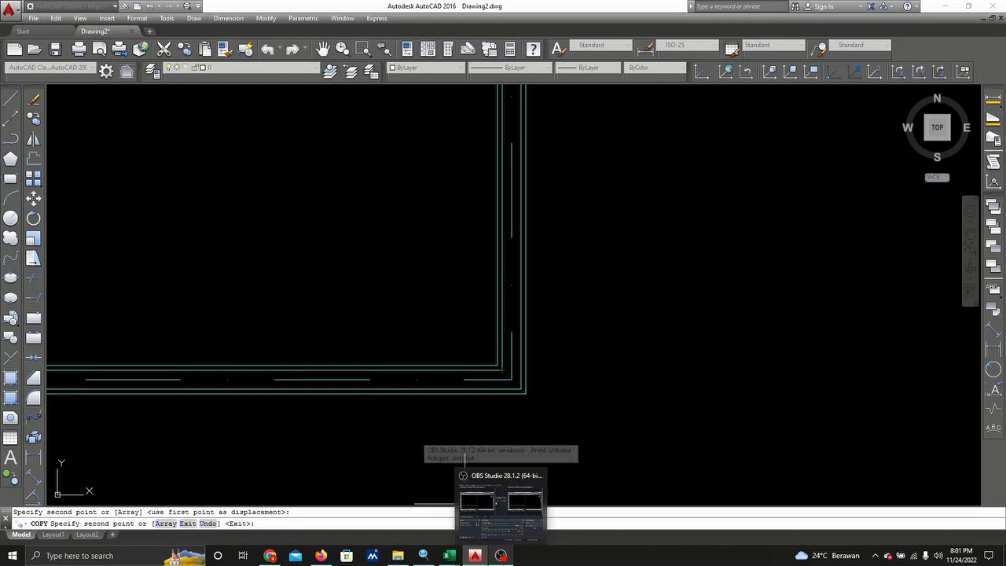
key(F8)
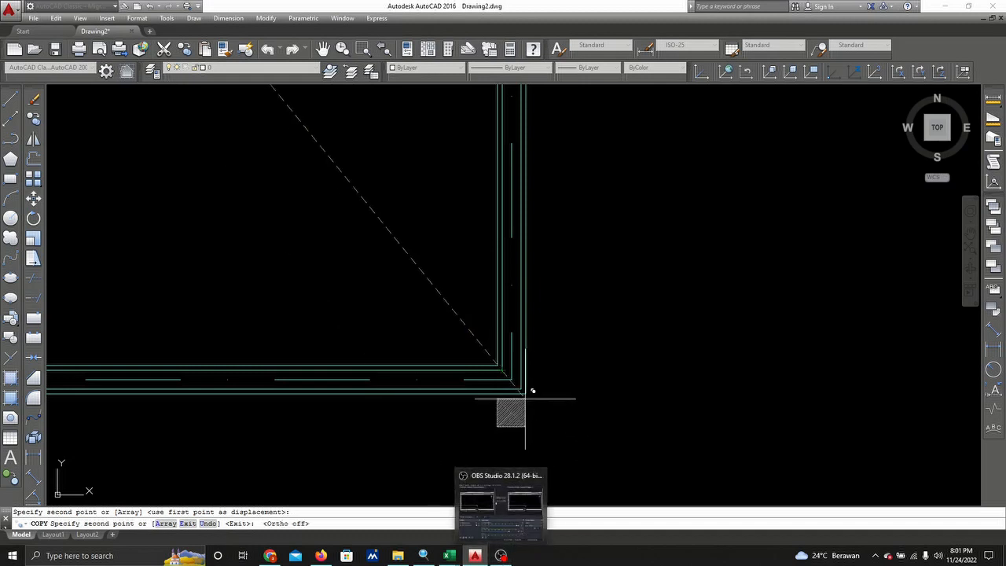
scroll(507, 365, up, 1)
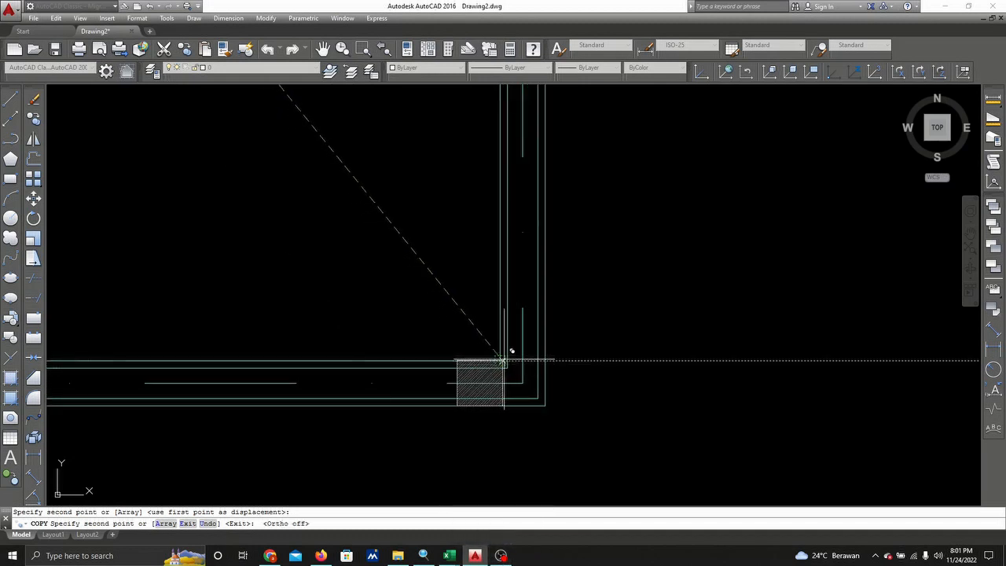
click(546, 361)
- Place column copies at the outline's lower-left corner, at the inner step corner and at the lower end of the upper-left wall
scroll(553, 370, down, 6)
scroll(402, 382, up, 4)
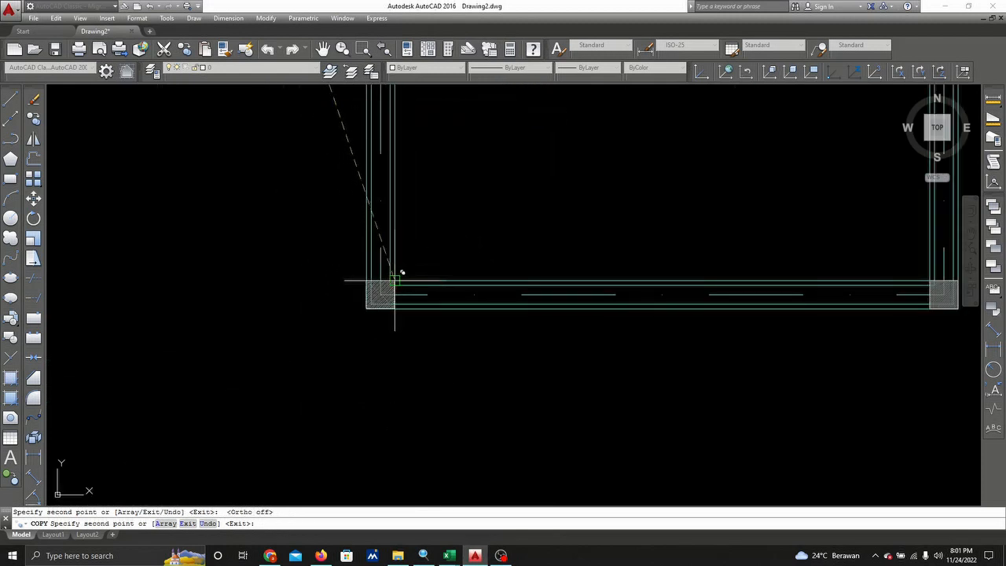
scroll(402, 346, down, 2)
middle_drag(404, 348, 494, 542)
middle_drag(492, 139, 494, 211)
click(498, 211)
scroll(338, 253, up, 5)
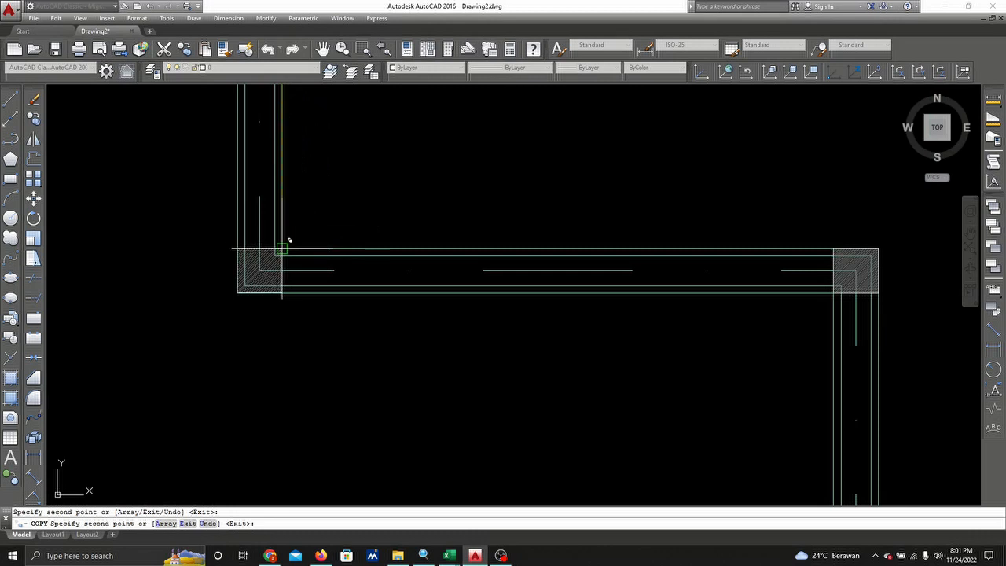
scroll(343, 288, down, 4)
middle_drag(448, 285, 218, 229)
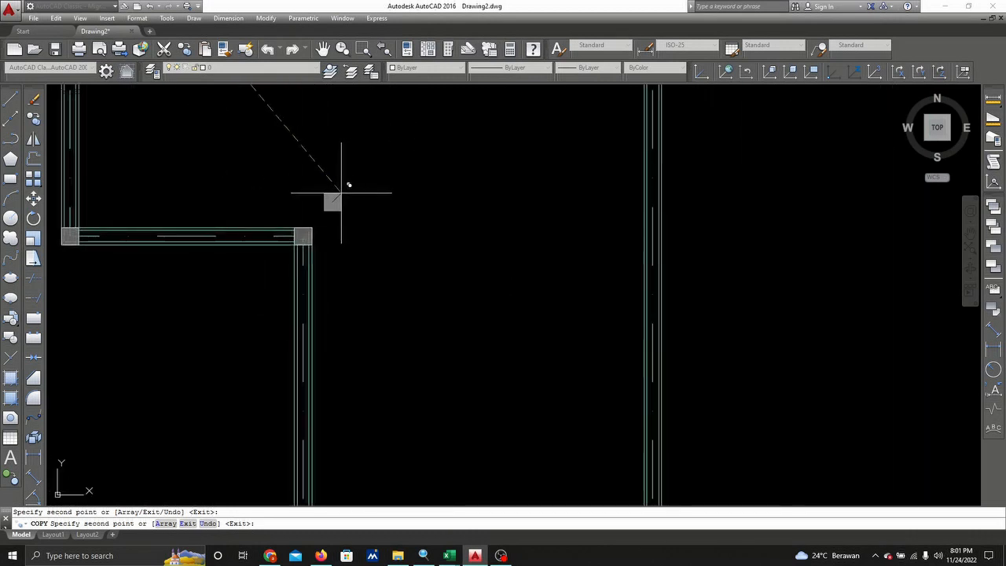
- Place a column copy on the right-hand wall, aligned horizontally with the column at the inner step corner
click(308, 226)
scroll(456, 222, up, 2)
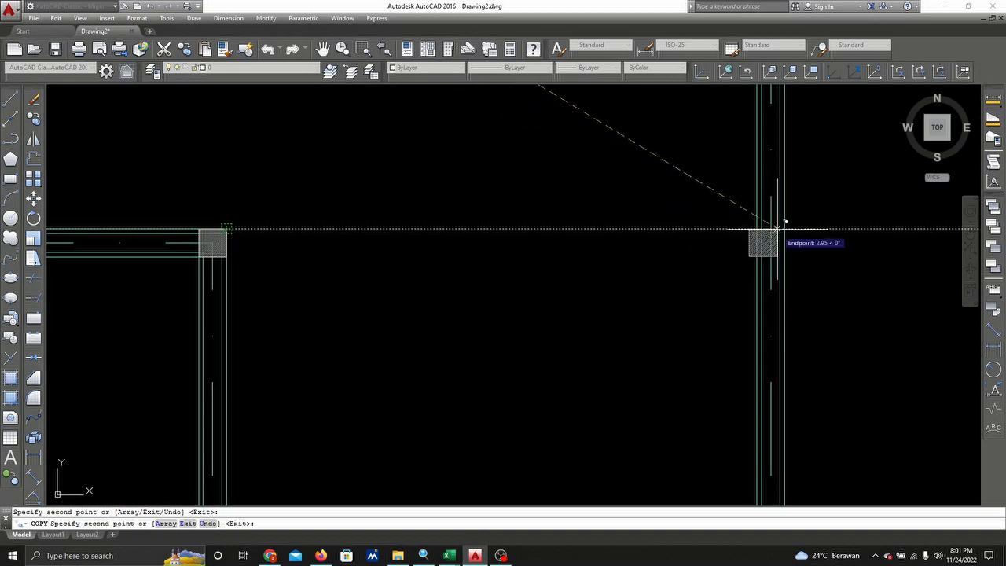
click(783, 228)
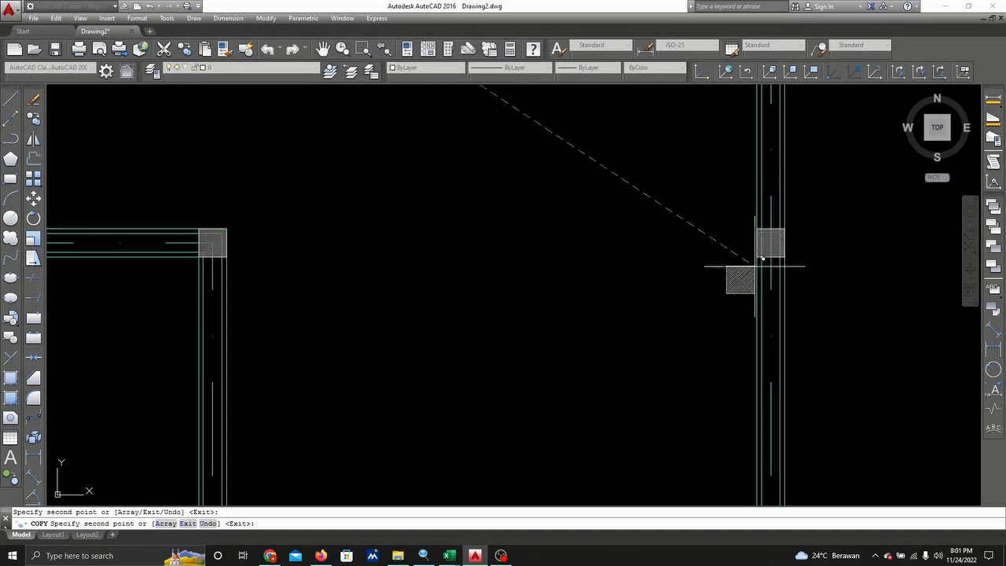
- Place a column copy on the upper wall, aligned vertically with the inner step corner column, and end the Copy command
scroll(703, 274, down, 4)
scroll(642, 220, down, 2)
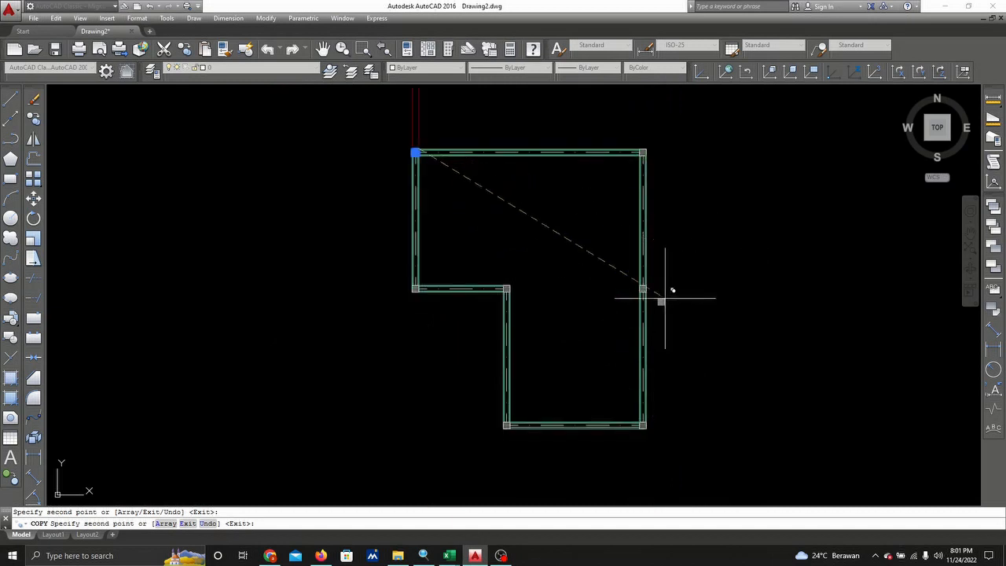
click(643, 288)
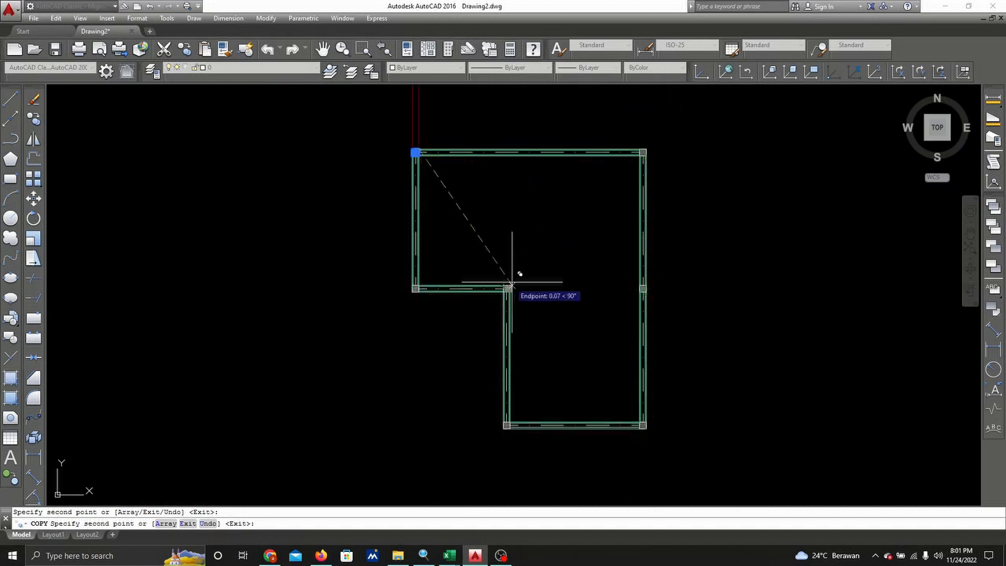
click(511, 283)
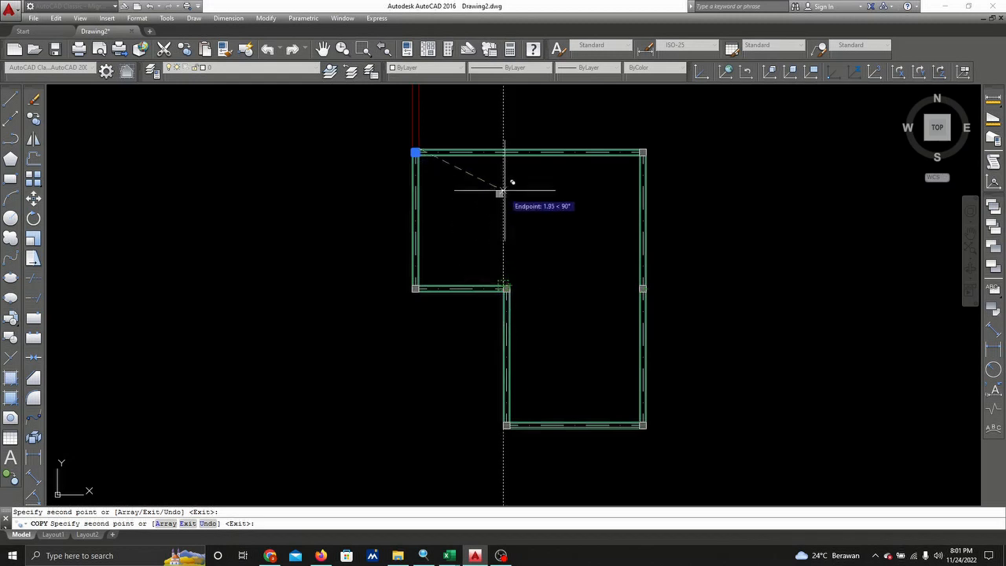
click(513, 151)
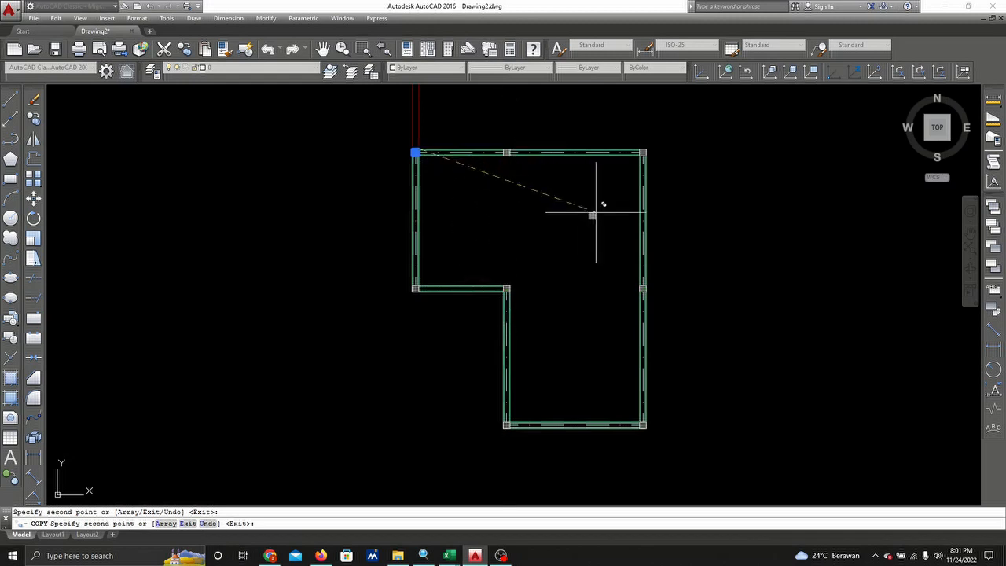
key(Escape)
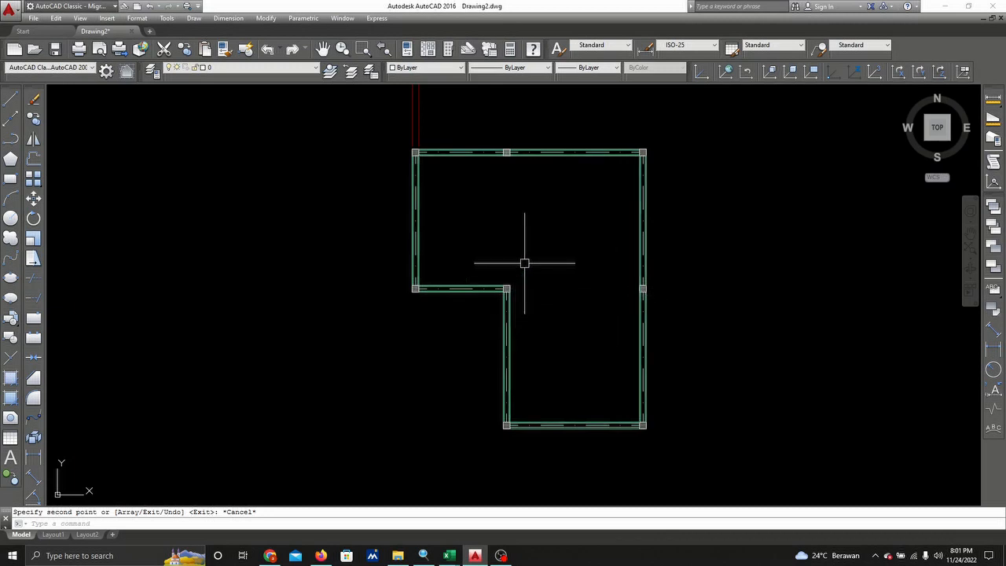
- Turn off the layer 7. HATCH to hide the column hatches
scroll(525, 263, down, 6)
scroll(521, 265, up, 6)
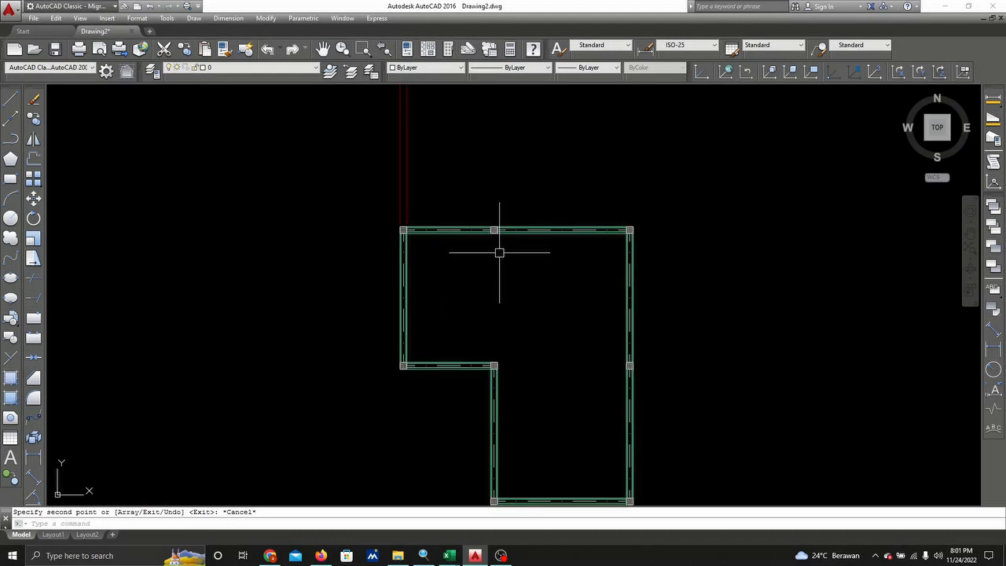
scroll(427, 209, up, 10)
click(284, 268)
click(251, 67)
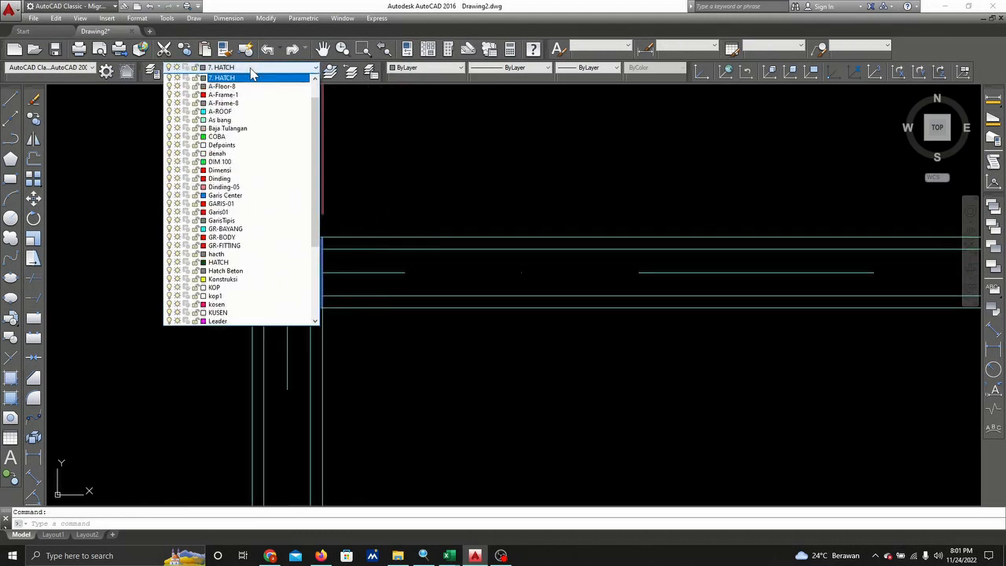
click(170, 78)
click(436, 118)
key(Escape)
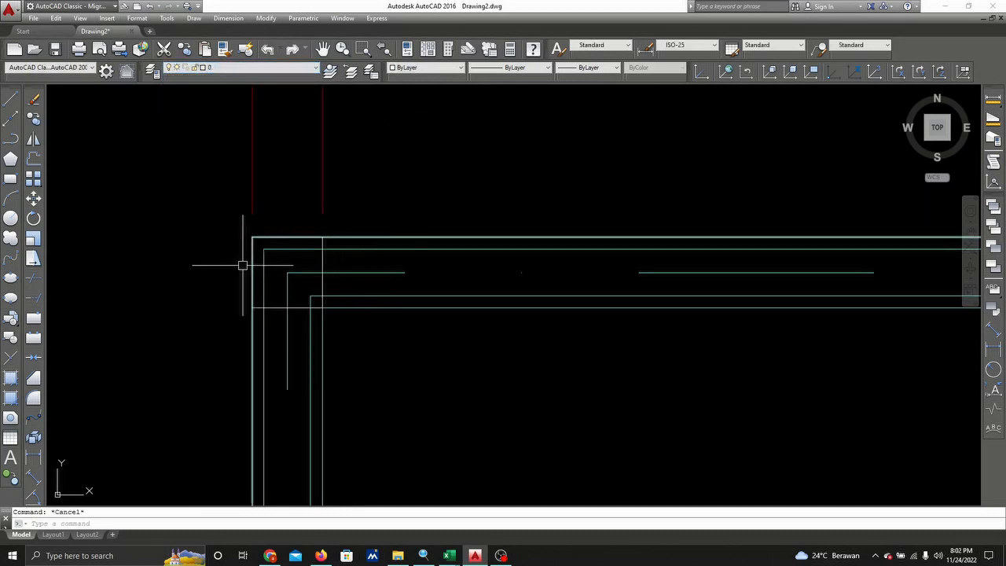
- Trim the wall lines inside the upper-left column, using the column outline as cutting edge
click(36, 281)
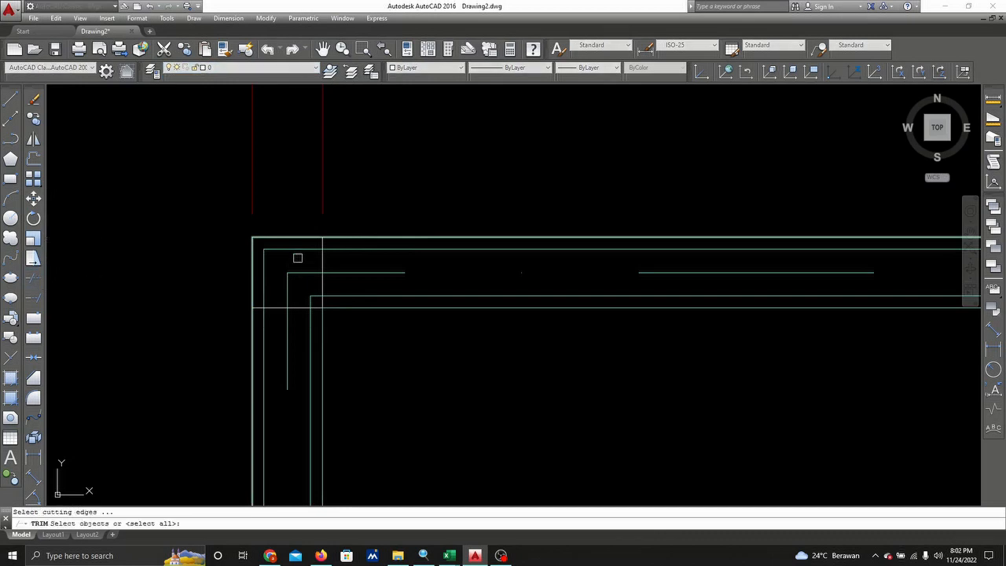
click(325, 262)
key(Return)
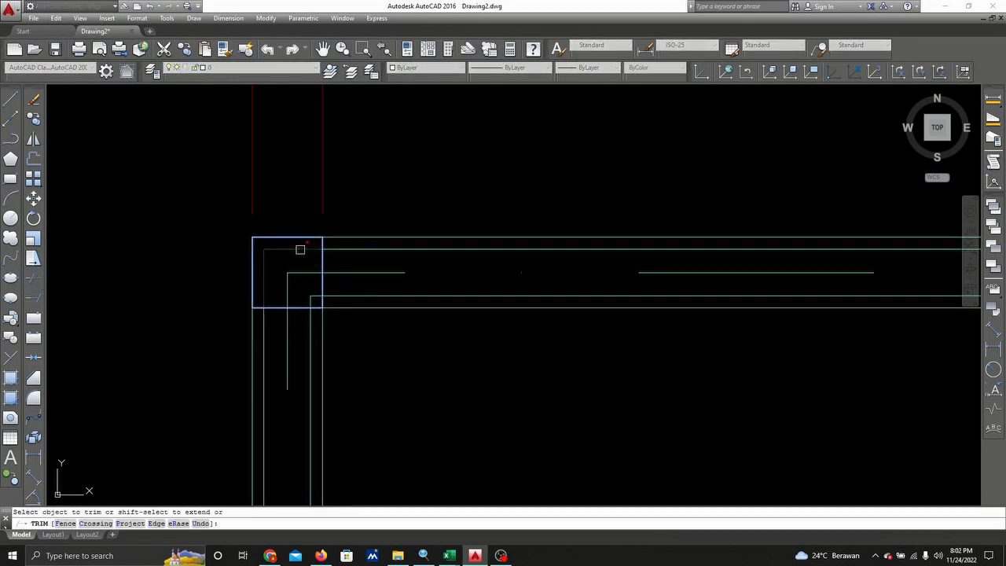
right_click(396, 251)
click(407, 257)
- Trim the wall lines inside the upper-right column against the column outline, keeping the centrelines
scroll(417, 255, down, 4)
middle_drag(732, 274, 124, 244)
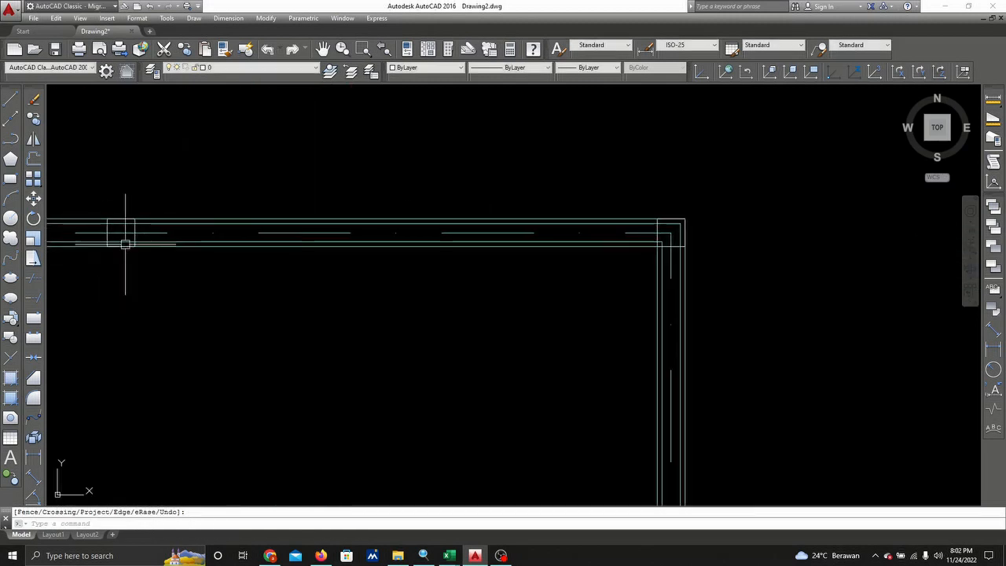
scroll(648, 234, up, 4)
right_click(702, 236)
click(723, 245)
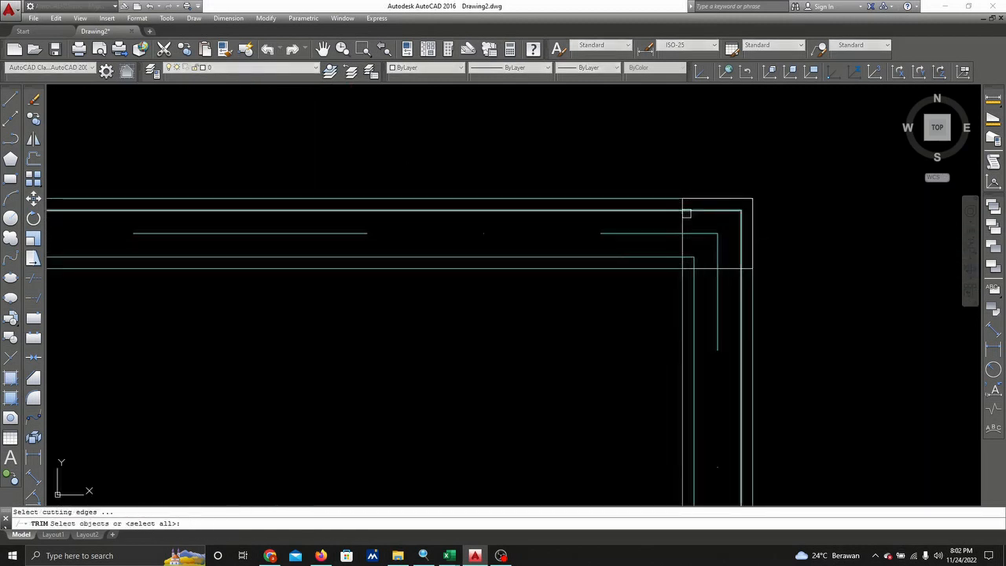
key(Return)
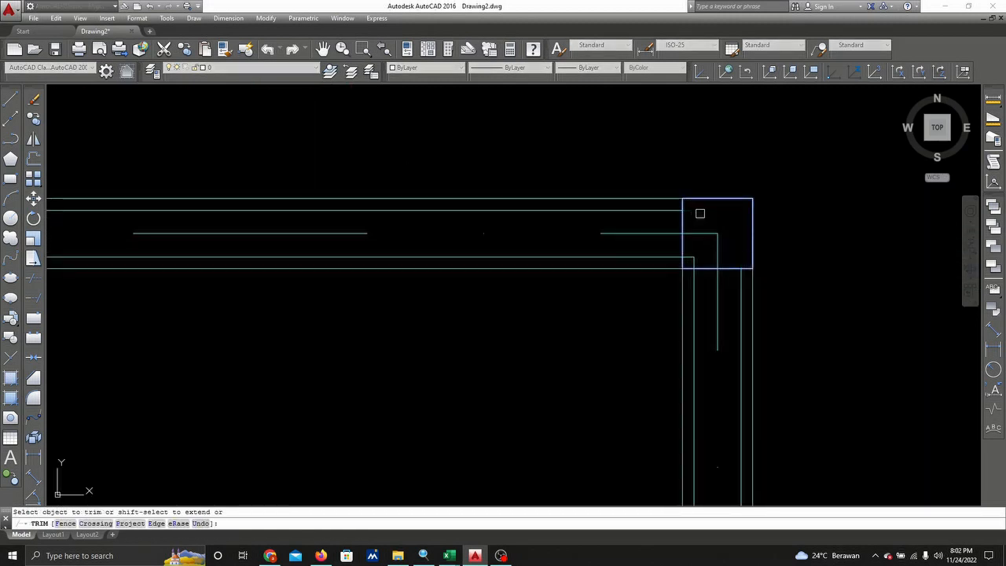
right_click(707, 260)
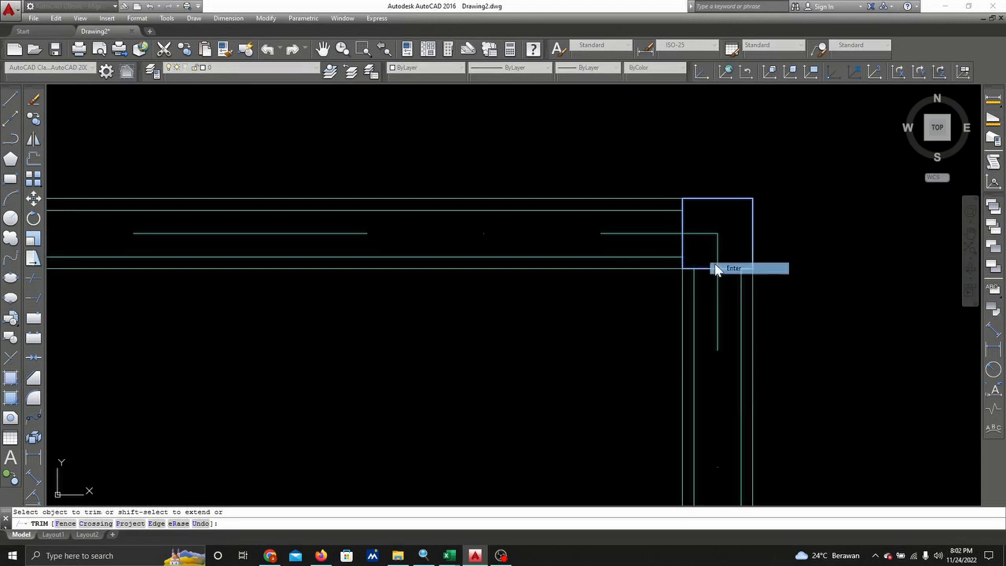
click(718, 268)
- Trim the two wall lines crossing the intermediate column on the upper wall, keeping the centreline
scroll(701, 278, down, 4)
middle_drag(78, 261, 390, 226)
scroll(390, 226, up, 4)
right_click(614, 184)
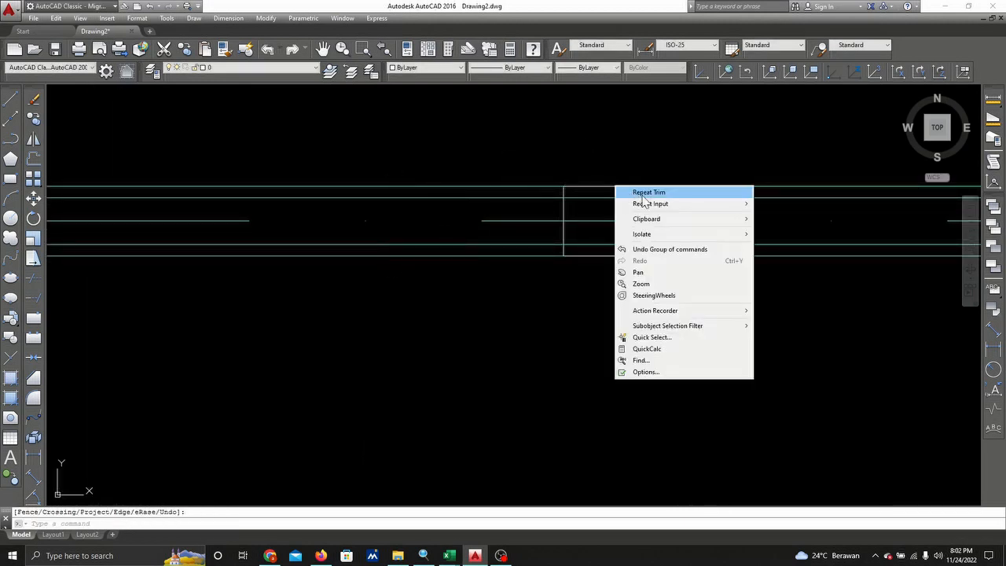
click(633, 195)
click(630, 213)
key(Return)
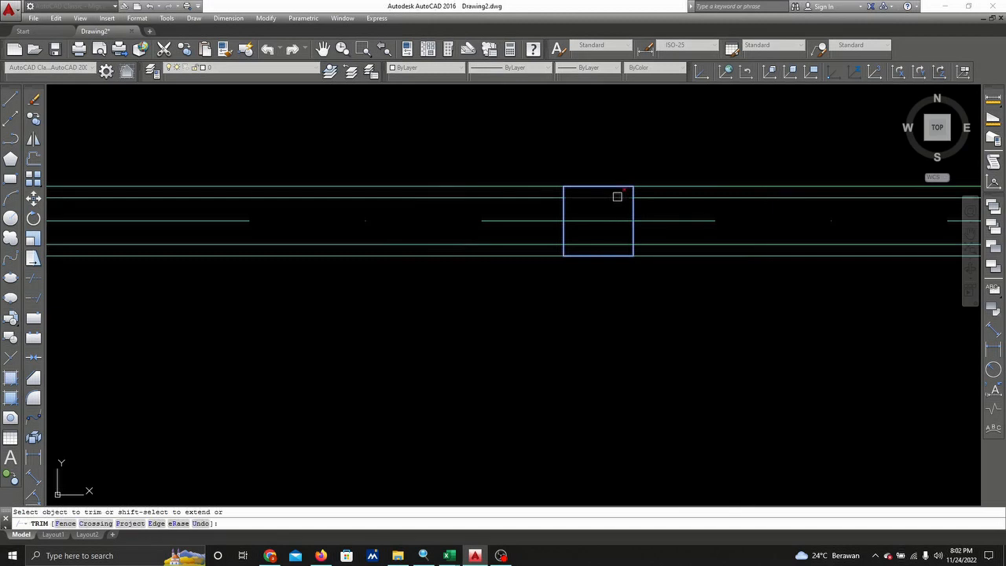
right_click(606, 244)
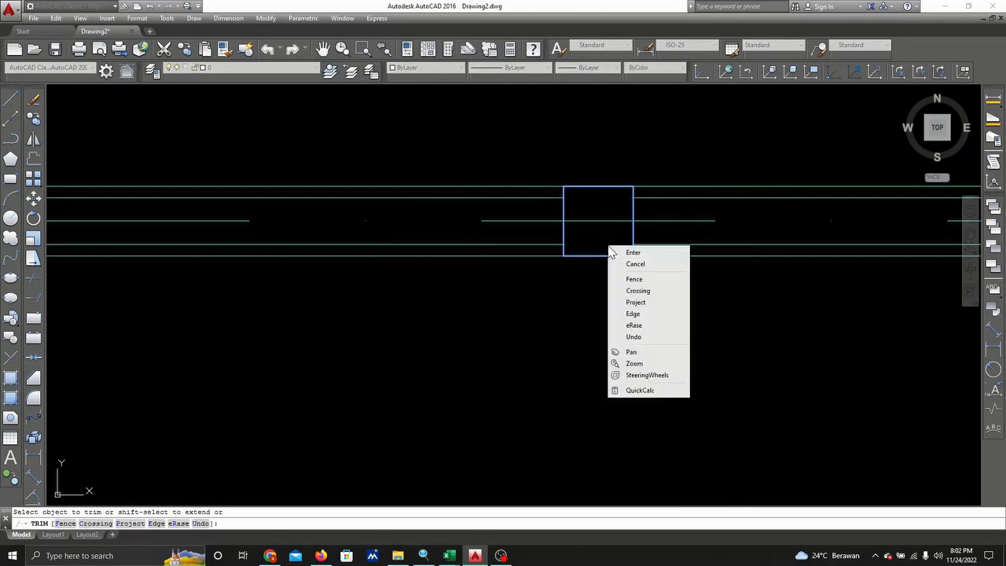
click(626, 252)
- Trim the wall lines inside the column at the lower end of the upper-left wall
scroll(626, 251, down, 6)
middle_drag(615, 312, 641, 98)
scroll(431, 265, up, 4)
right_click(433, 263)
click(472, 268)
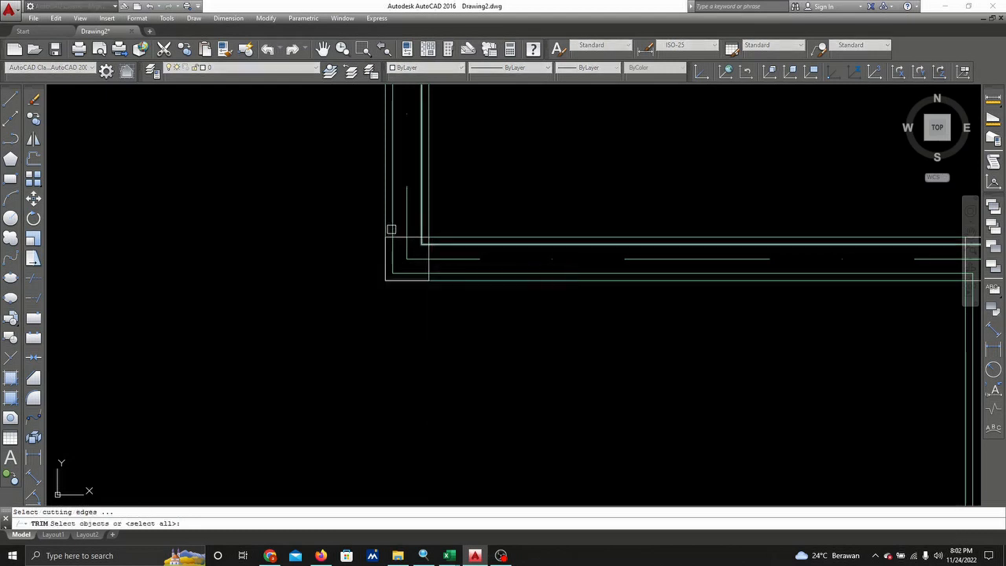
key(Return)
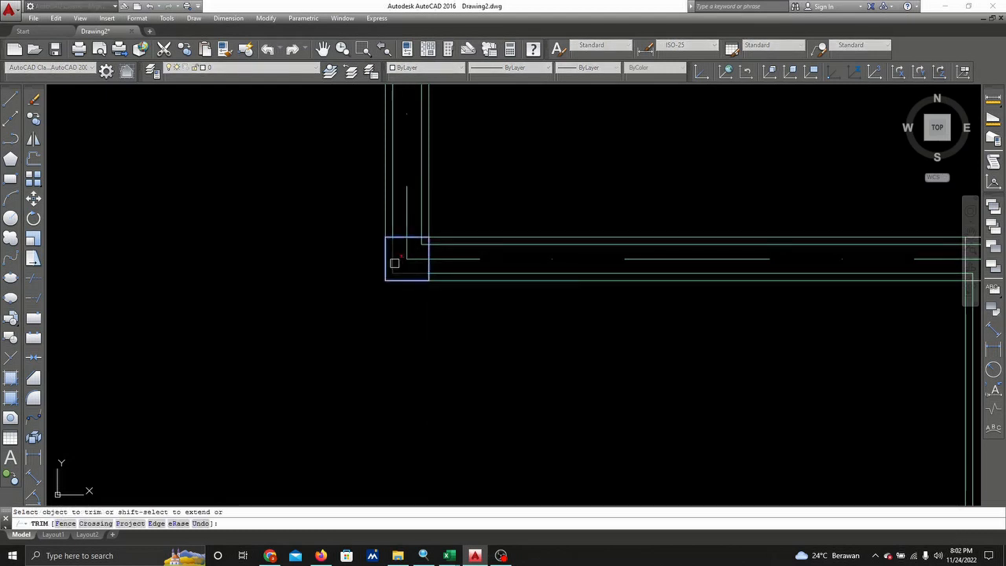
scroll(425, 249, down, 3)
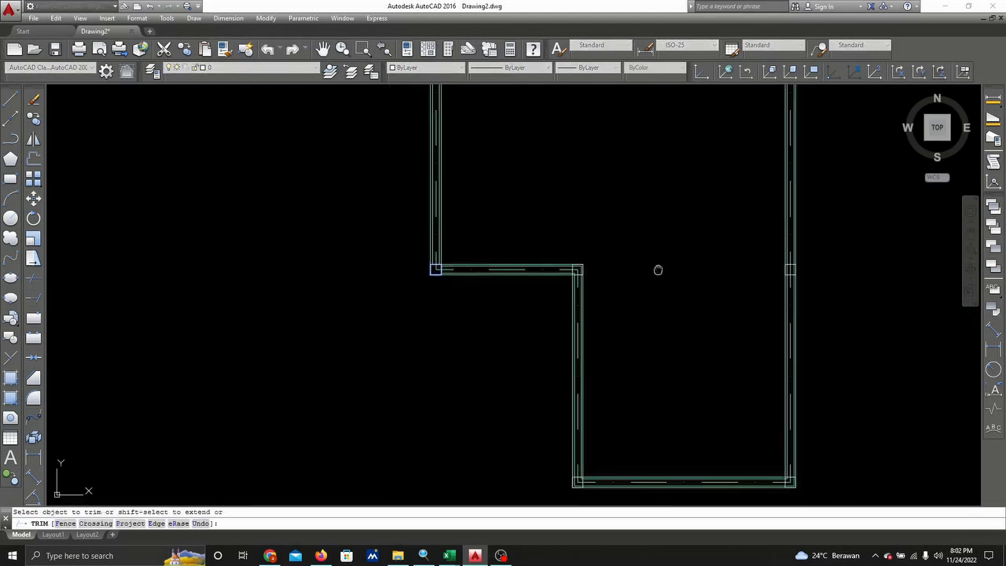
middle_drag(657, 270, 445, 216)
right_click(455, 217)
click(467, 227)
- Trim the wall lines inside the column at the inner corner of the stepped outline, keeping the centrelines
scroll(414, 233, up, 8)
right_click(402, 213)
click(421, 220)
click(336, 196)
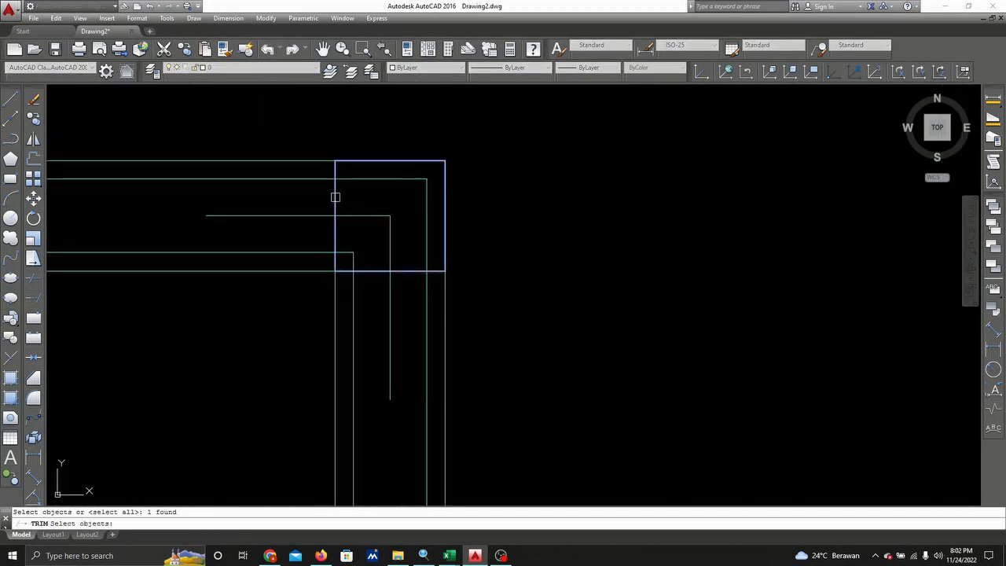
key(Return)
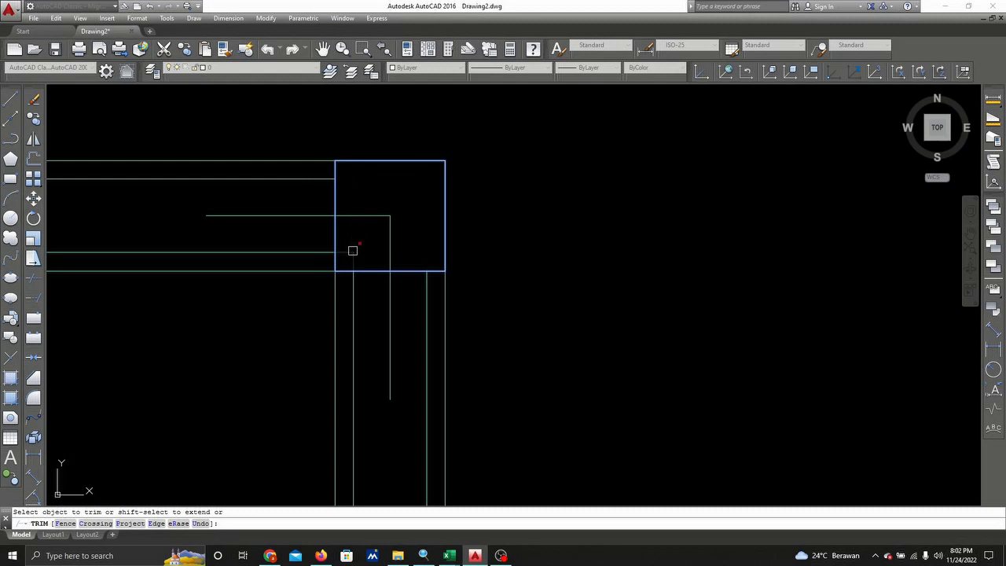
right_click(353, 252)
click(363, 260)
scroll(393, 278, down, 5)
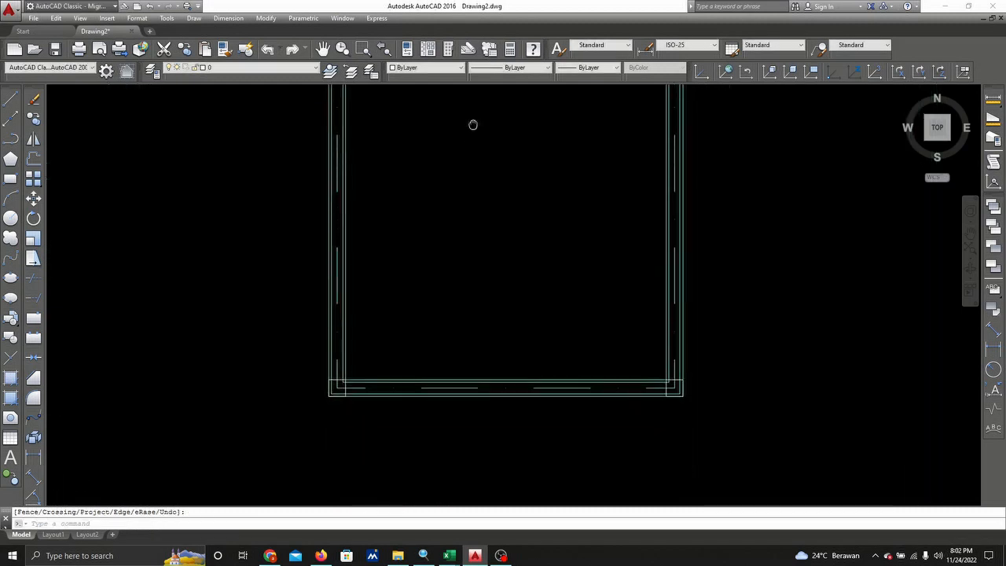
- Trim the wall lines inside the lower-left corner column of the projecting part, using the column outline as cutting edge
middle_drag(362, 355, 407, 280)
scroll(401, 273, up, 6)
right_click(408, 269)
click(428, 275)
click(335, 271)
key(Return)
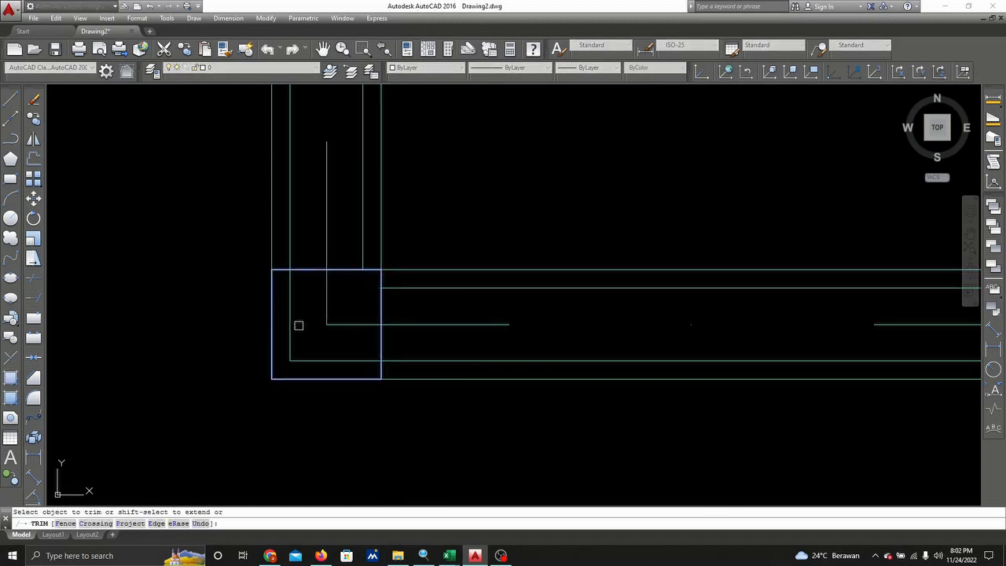
right_click(348, 333)
click(365, 338)
scroll(518, 299, down, 4)
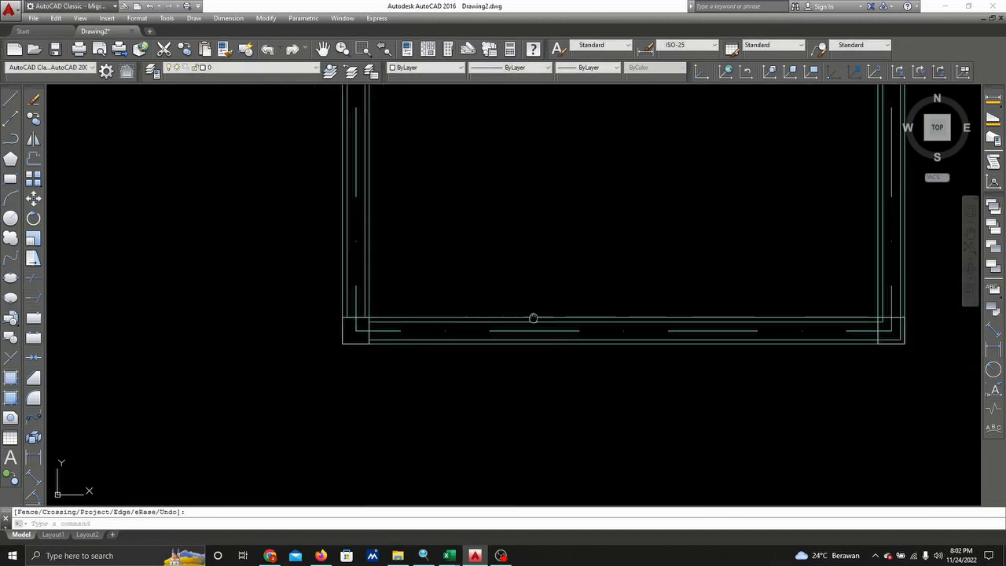
- Trim the wall lines inside the lower-right corner column against its outline, keeping the centrelines
scroll(550, 236, up, 6)
right_click(723, 262)
click(735, 265)
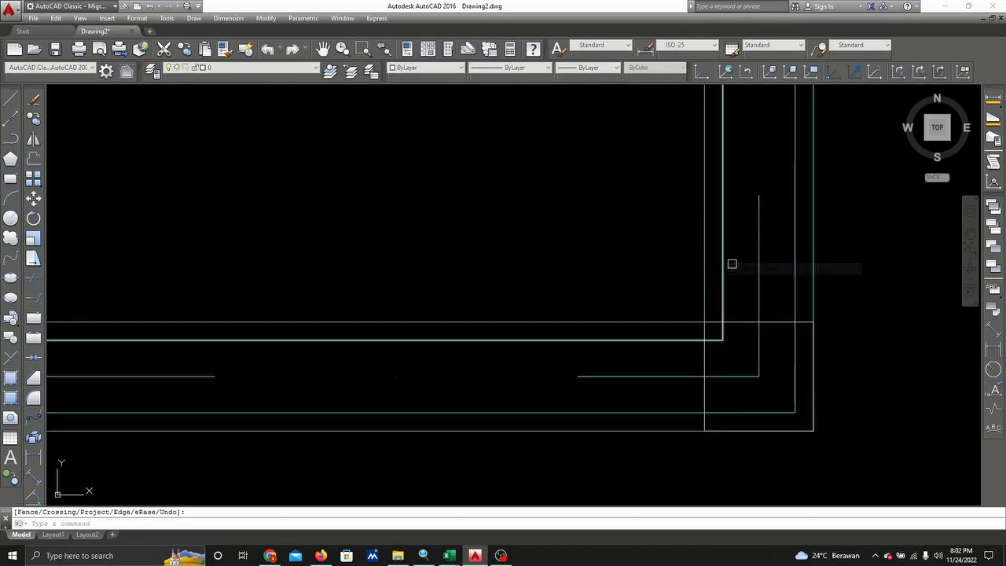
click(773, 326)
key(Return)
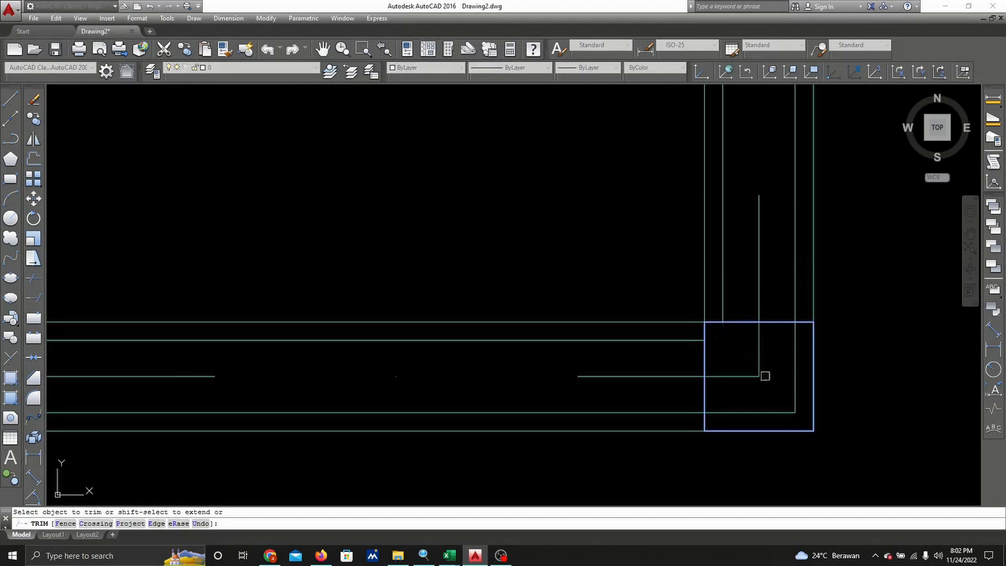
right_click(726, 266)
click(737, 275)
- Make hacth the current layer
scroll(736, 274, down, 10)
middle_drag(584, 149, 676, 399)
scroll(507, 181, up, 8)
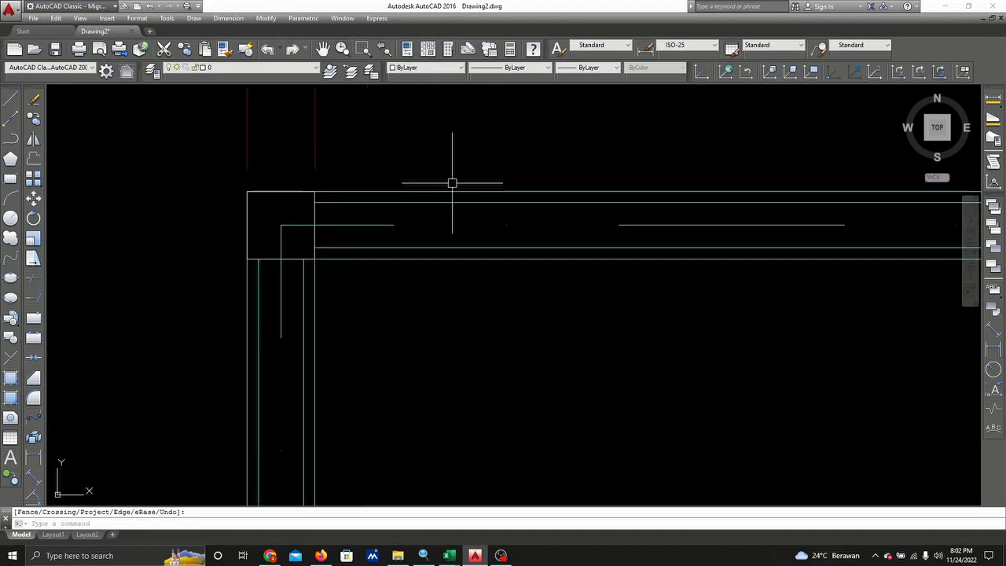
click(228, 69)
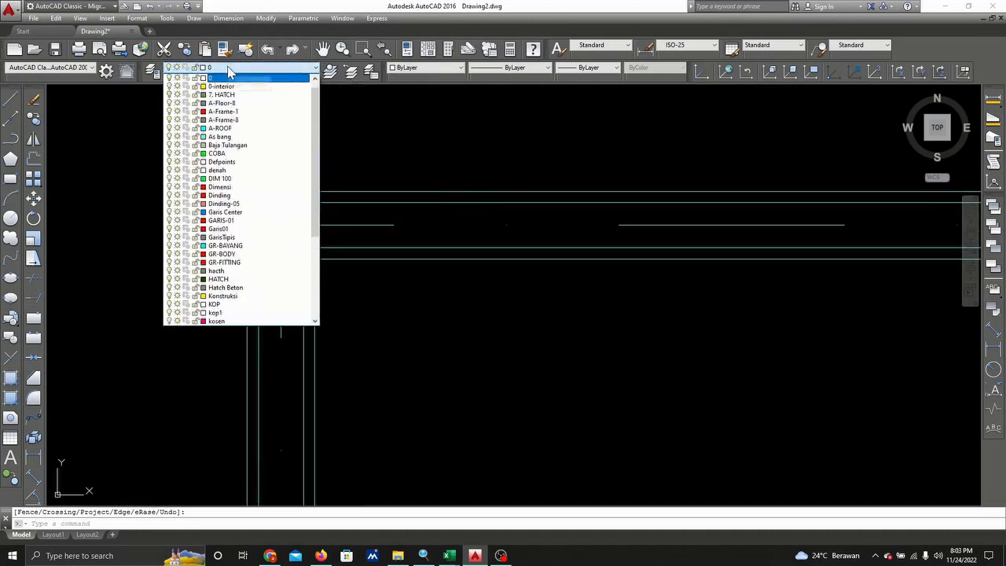
key(h)
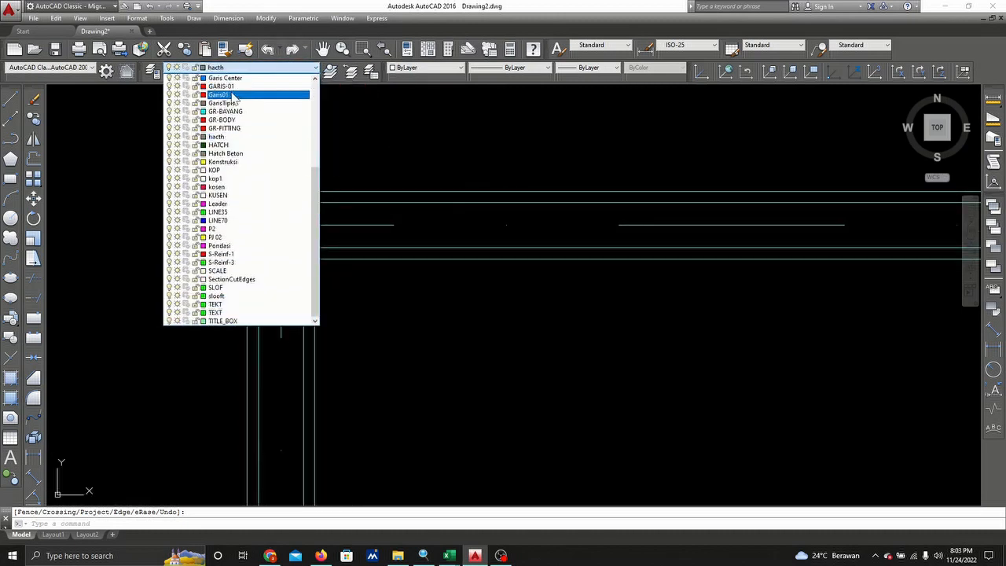
scroll(228, 122, up, 4)
scroll(229, 127, up, 3)
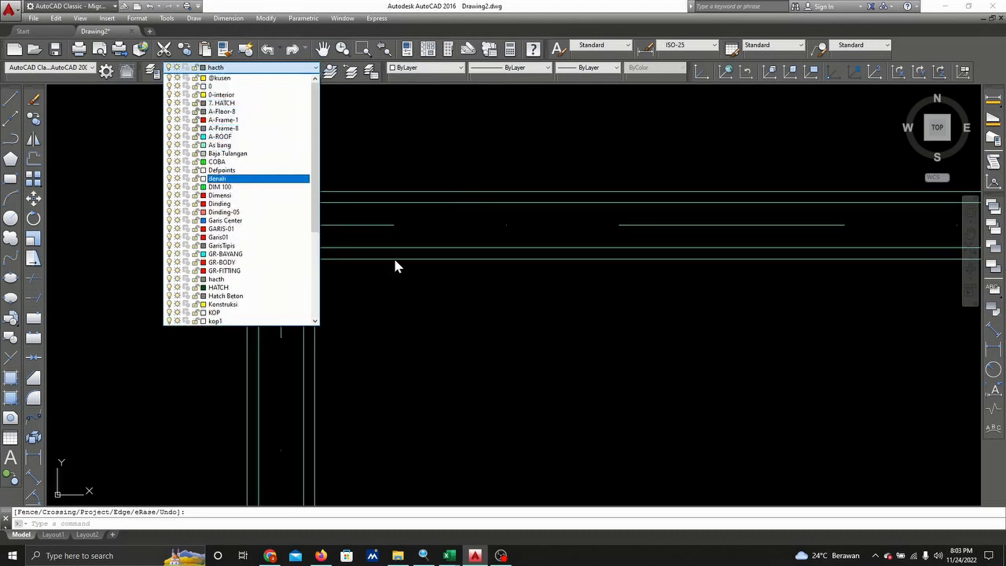
click(425, 293)
mouse_move(516, 362)
middle_down()
mouse_move(421, 330)
mouse_move(424, 322)
mouse_move(339, 311)
middle_up()
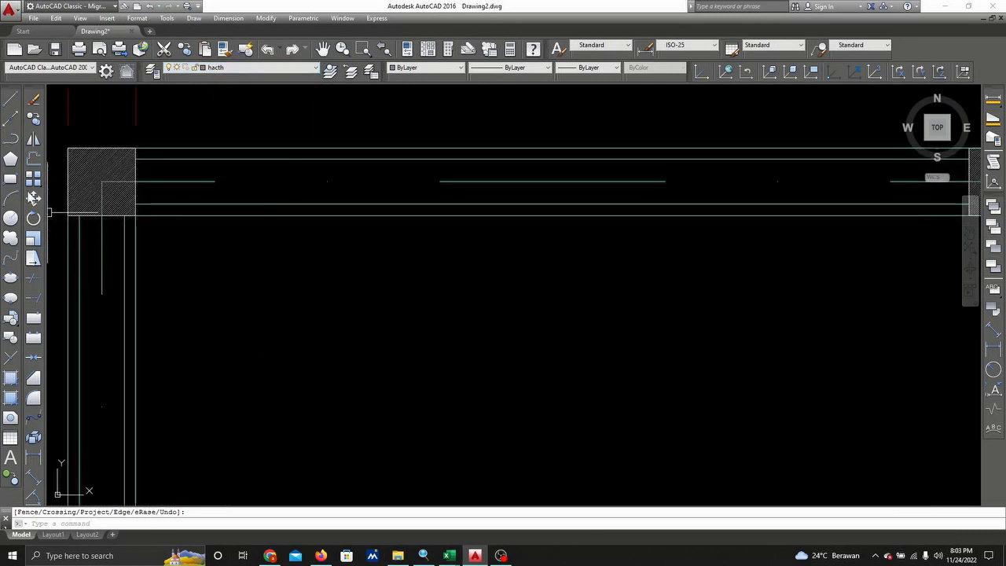
- Draw a rectangle on the inner wall lines of the upper wall, from the upper-left column to the intermediate column
click(12, 180)
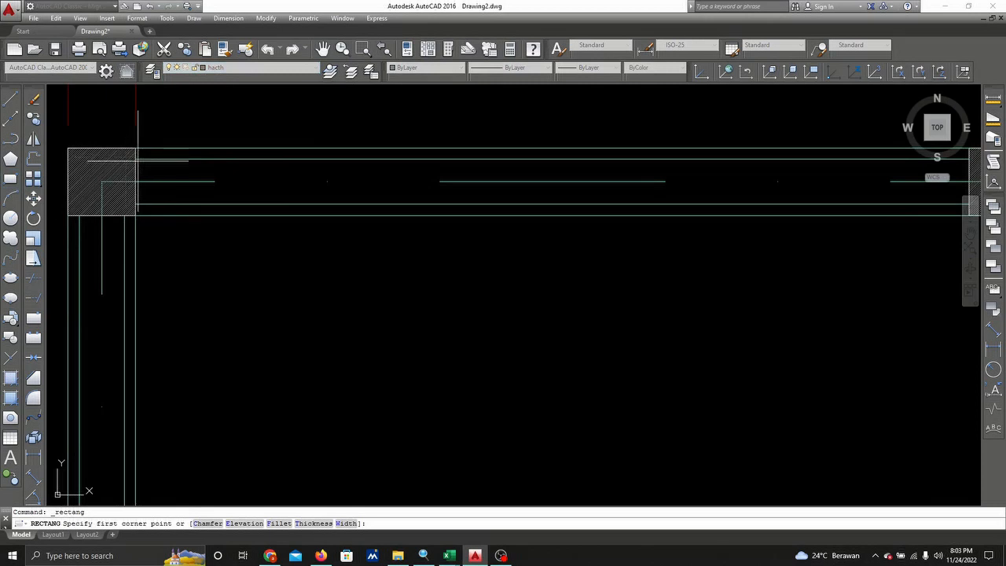
click(135, 159)
scroll(471, 191, down, 6)
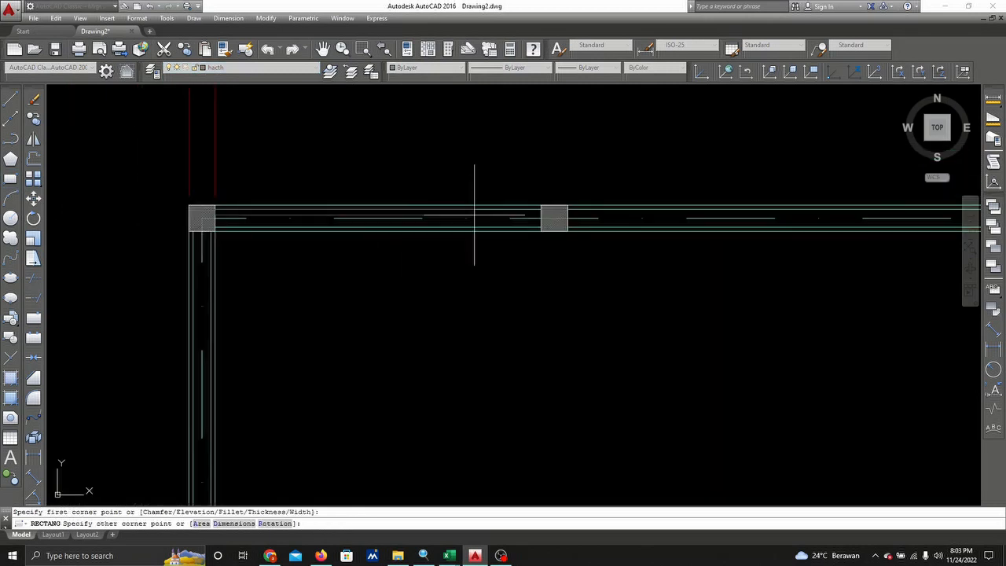
scroll(464, 189, up, 6)
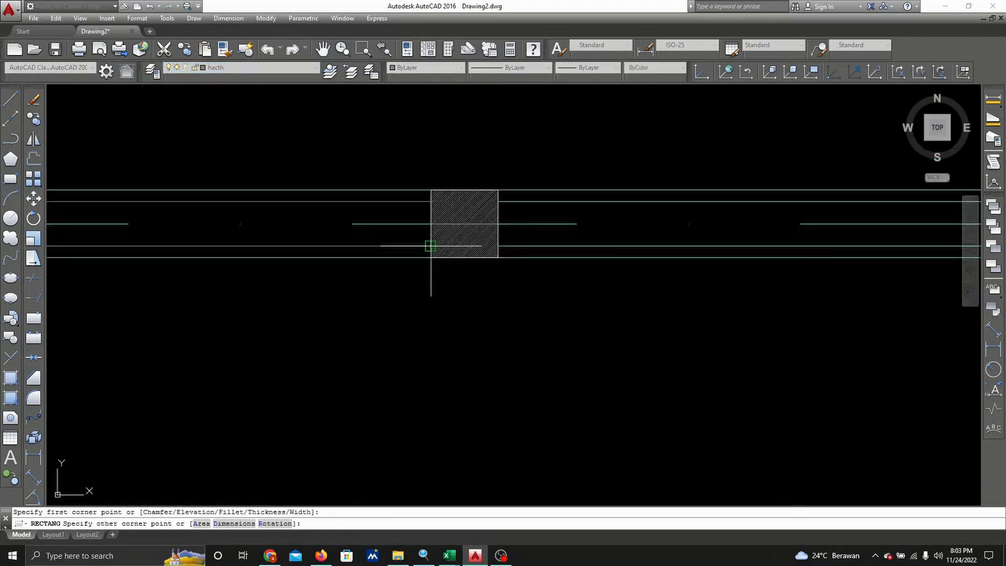
click(430, 246)
- Draw a rectangle on the inner wall lines of the left wall, between the upper-left column and the column below it
scroll(403, 291, down, 4)
middle_drag(348, 288, 674, 152)
scroll(432, 149, up, 2)
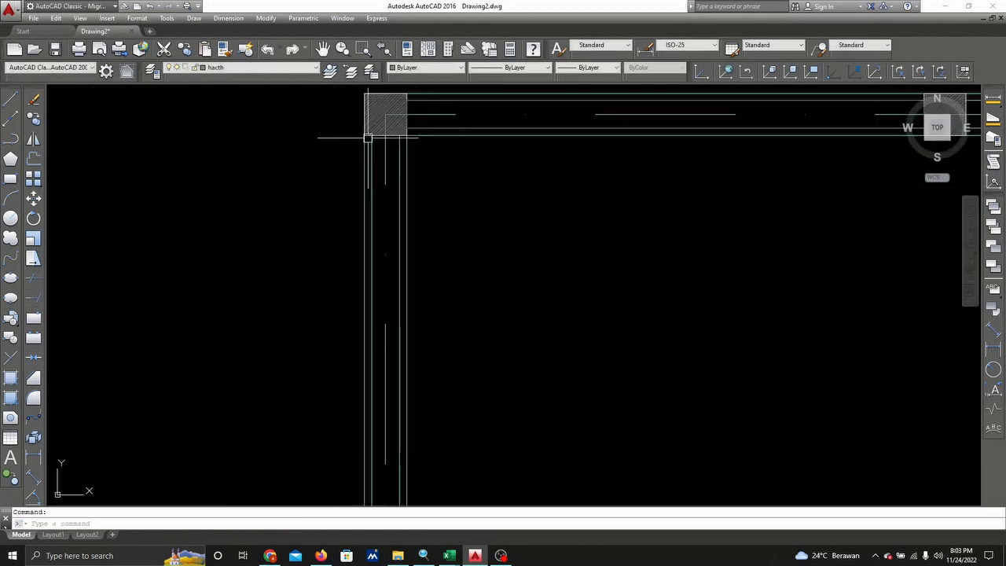
scroll(382, 141, up, 2)
right_click(377, 139)
click(392, 144)
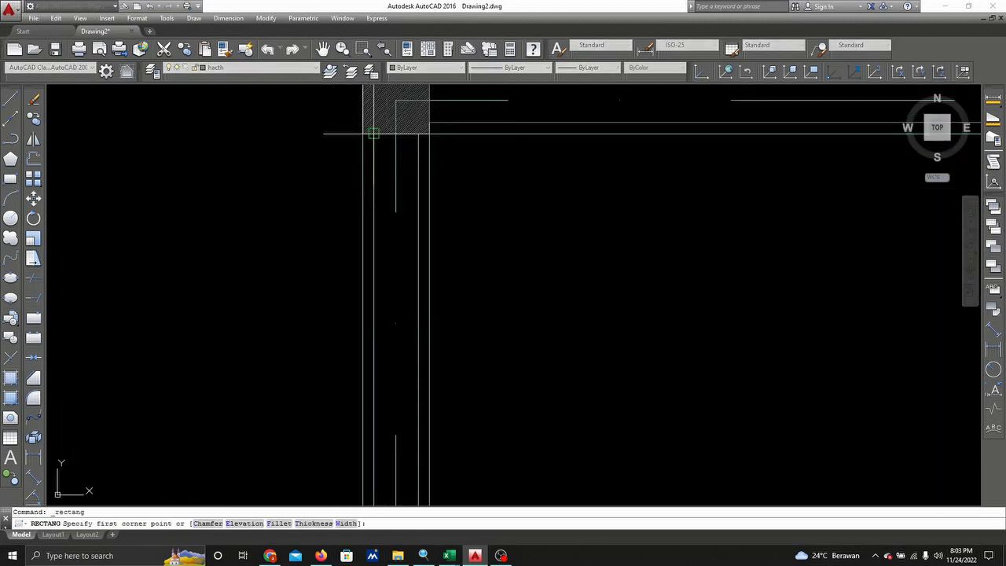
click(373, 133)
scroll(382, 224, down, 4)
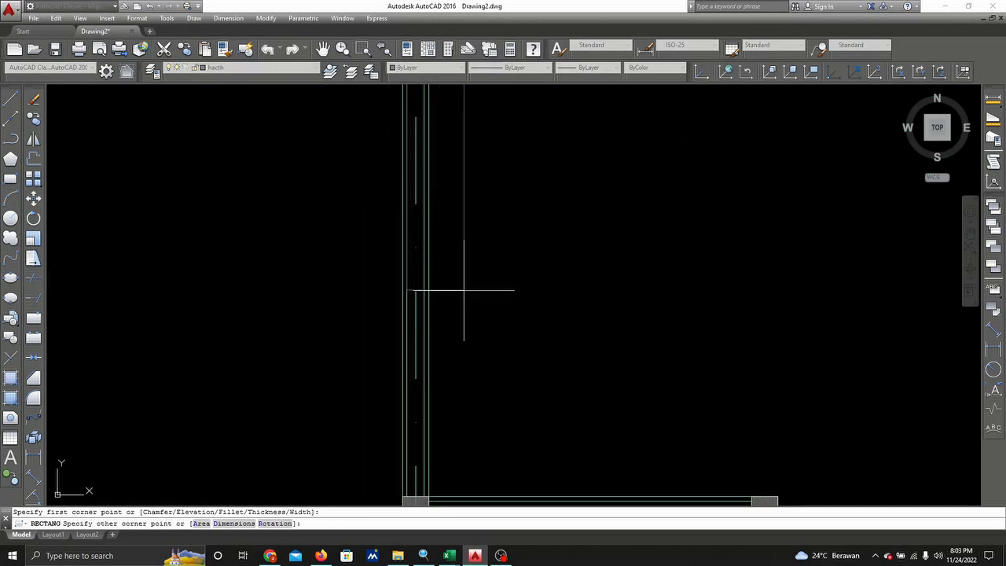
scroll(408, 384, up, 2)
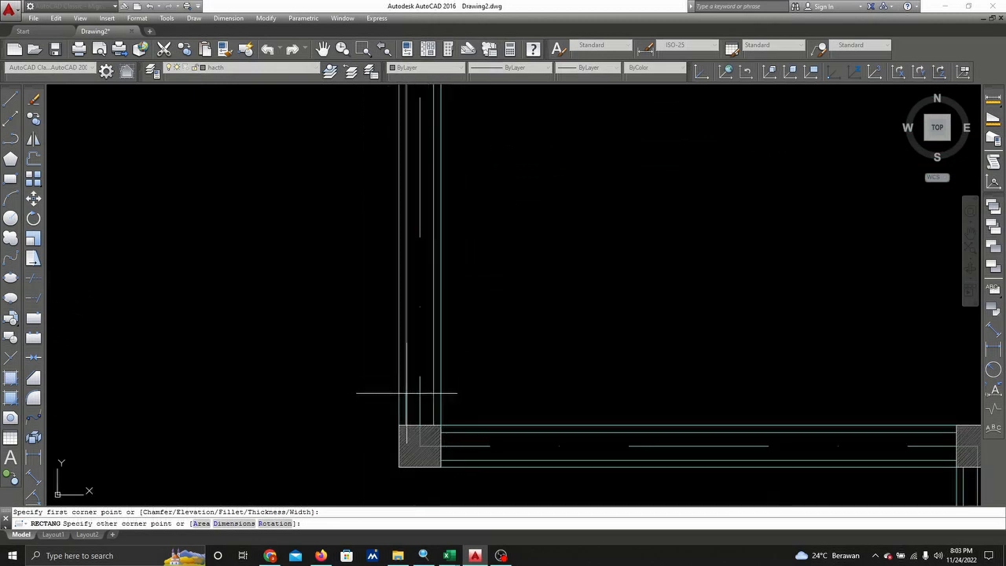
click(433, 425)
- Hatch the rectangle on the upper wall between the upper-left and intermediate columns with the ANSI34 pattern
scroll(487, 330, down, 4)
scroll(458, 265, up, 3)
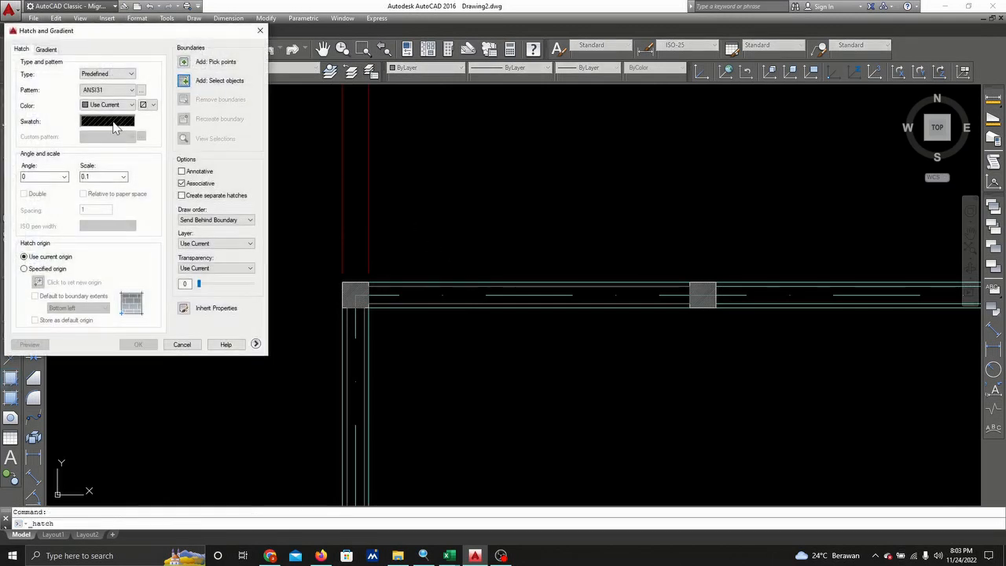
click(114, 126)
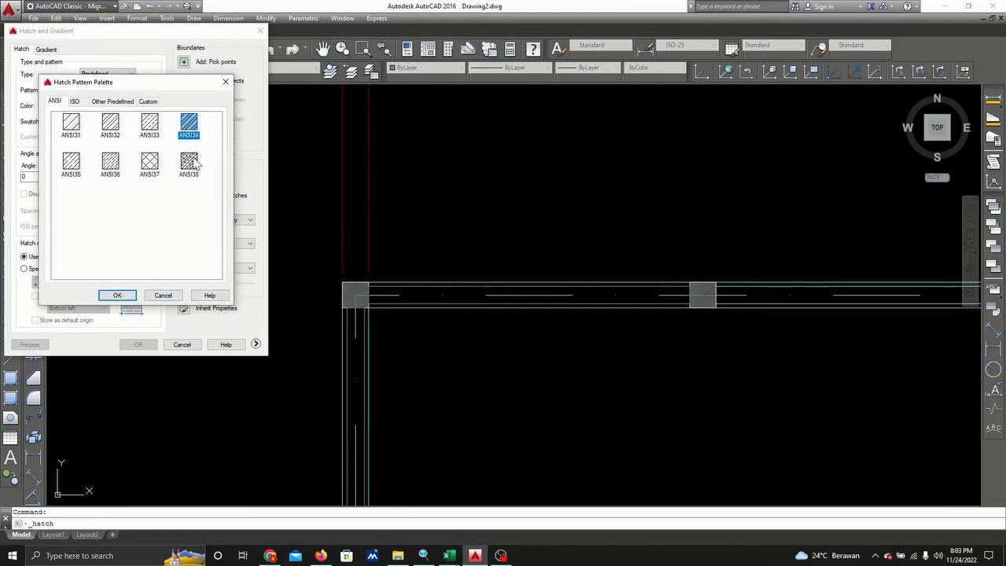
click(114, 295)
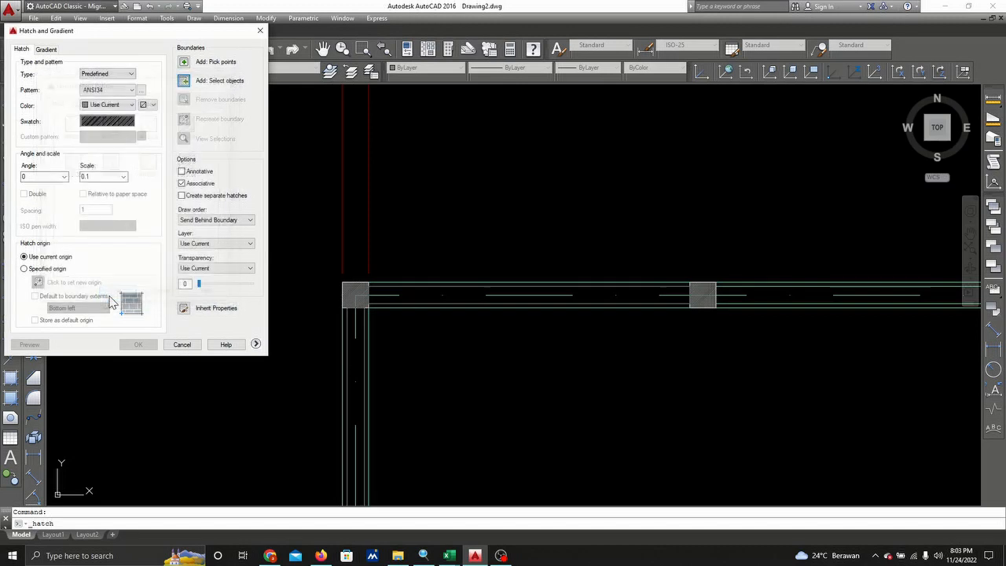
click(187, 81)
click(444, 292)
right_click(454, 250)
click(471, 260)
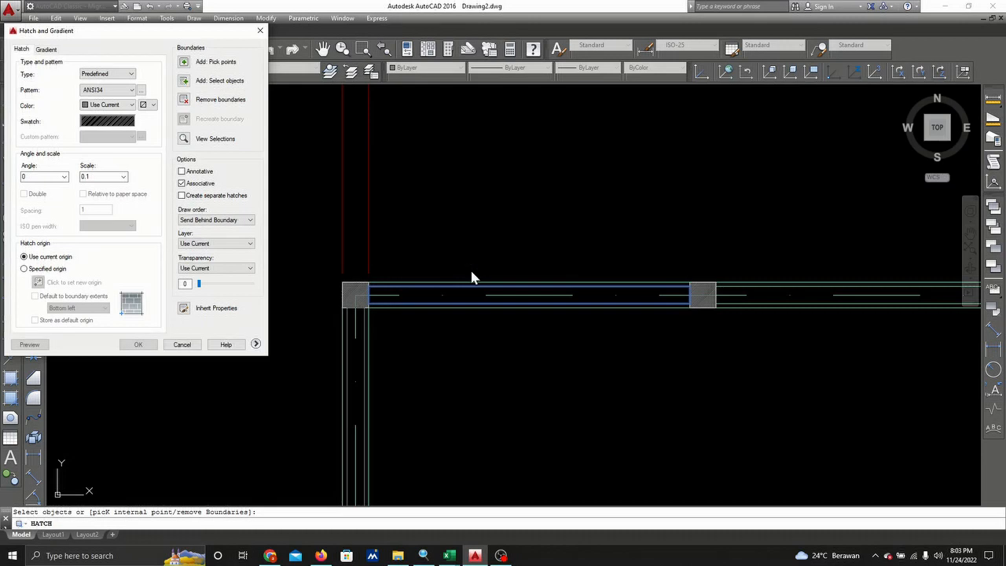
click(138, 344)
scroll(448, 304, up, 3)
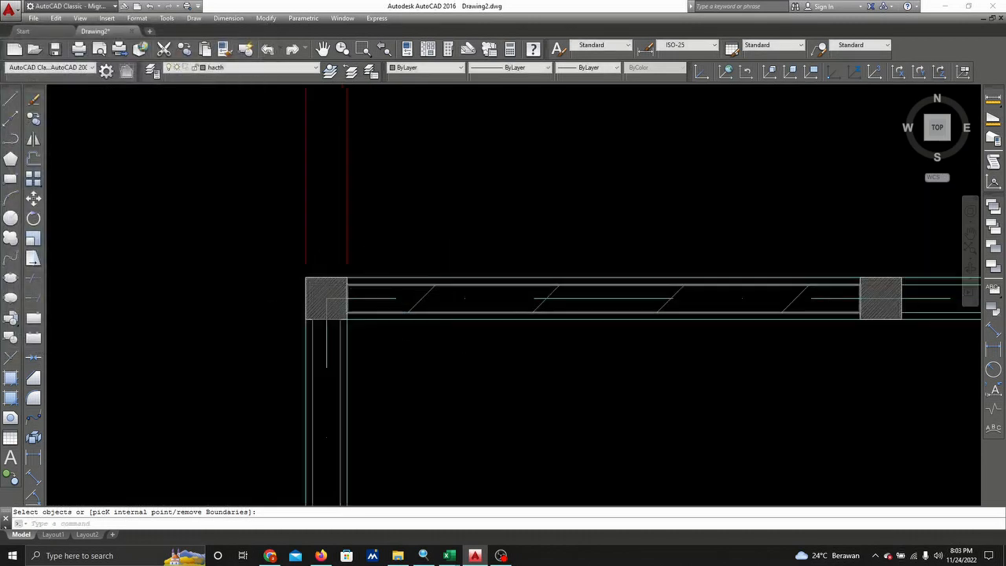
- Set the upper wall hatch's scale to 0.01 and close its quick properties
click(436, 297)
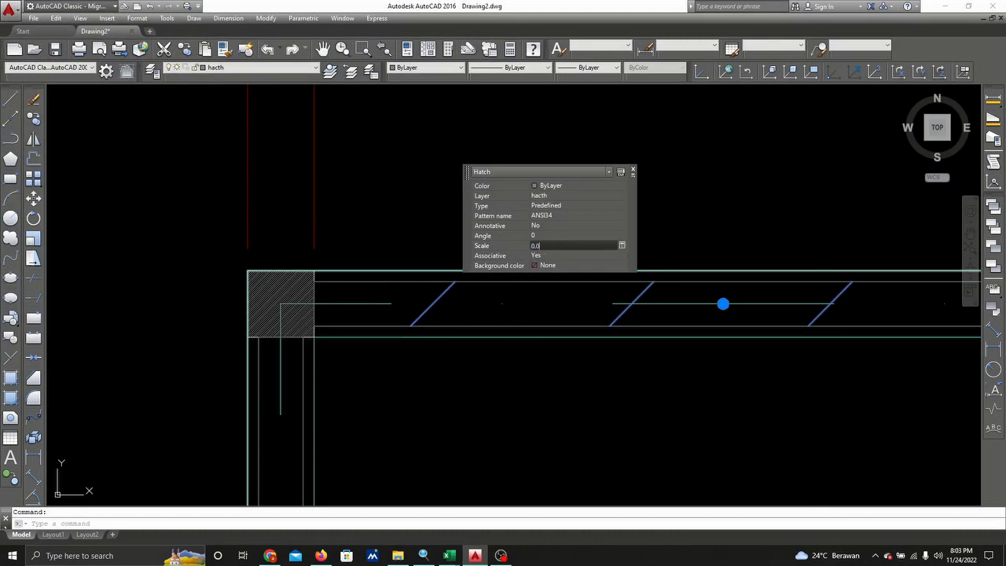
click(547, 252)
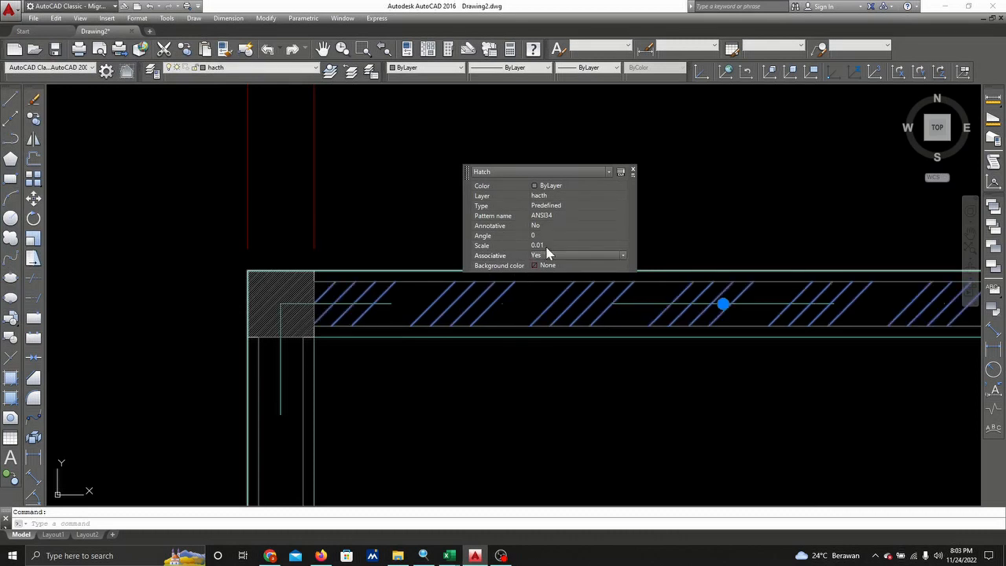
click(712, 227)
key(Escape)
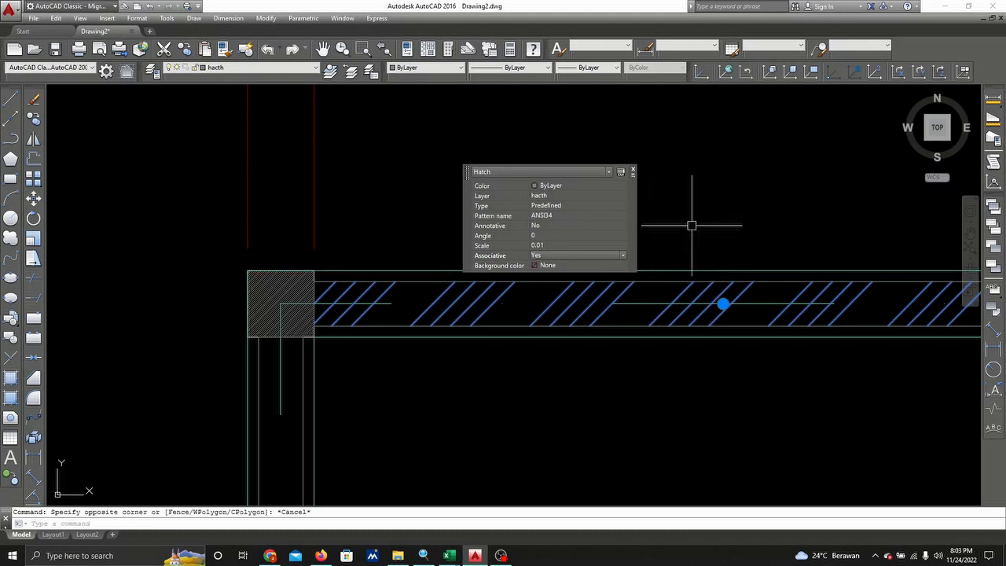
click(594, 255)
click(606, 343)
click(612, 390)
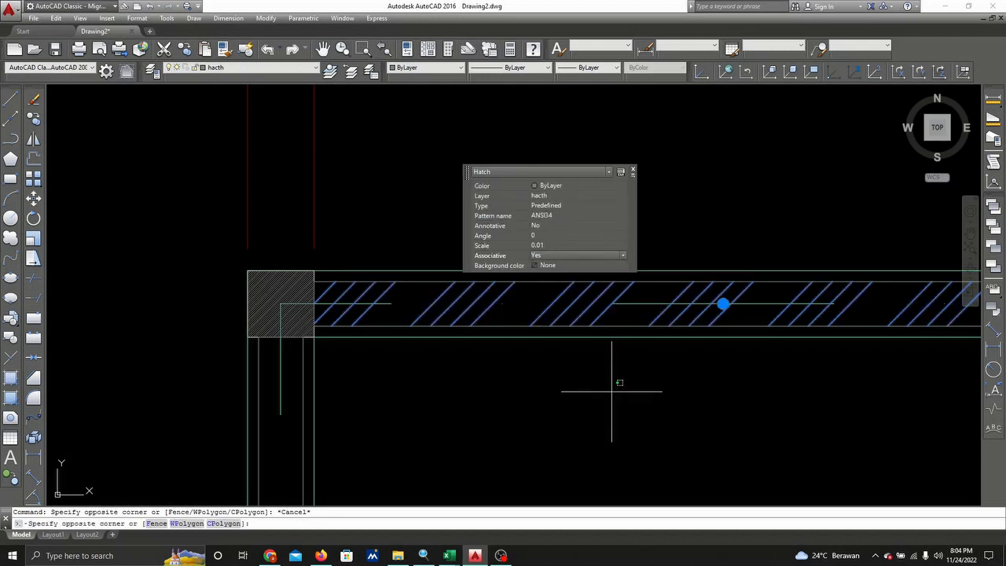
click(633, 172)
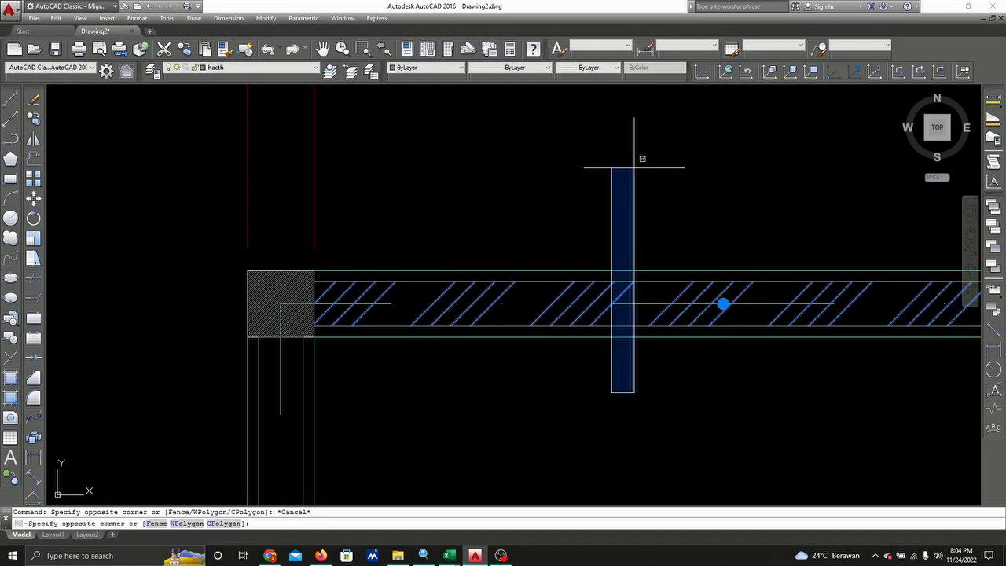
scroll(668, 225, down, 4)
scroll(666, 226, down, 4)
key(Escape)
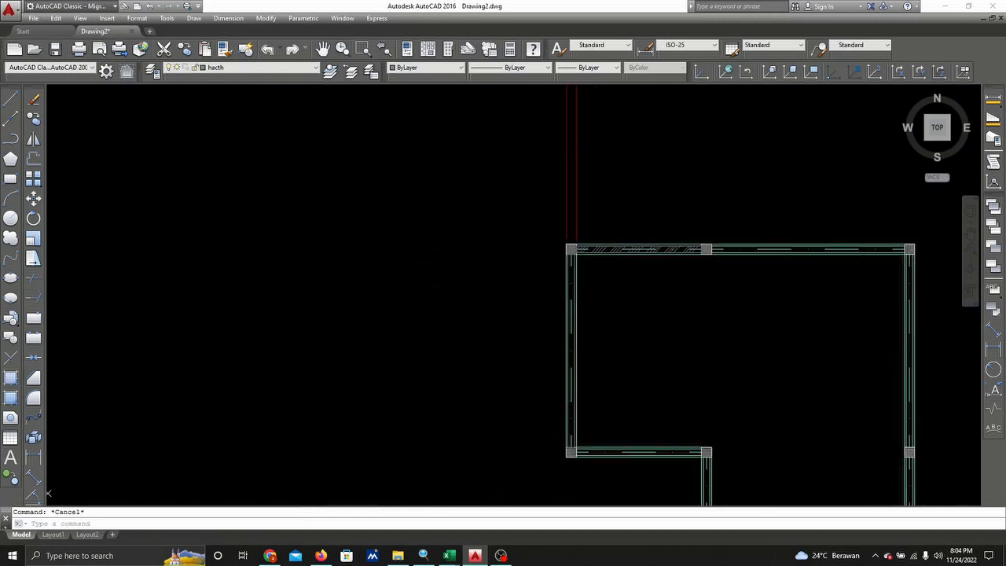
- Examine the spacing of the wall hatch in the reference floor plan for comparison with the new hatch
scroll(637, 244, up, 5)
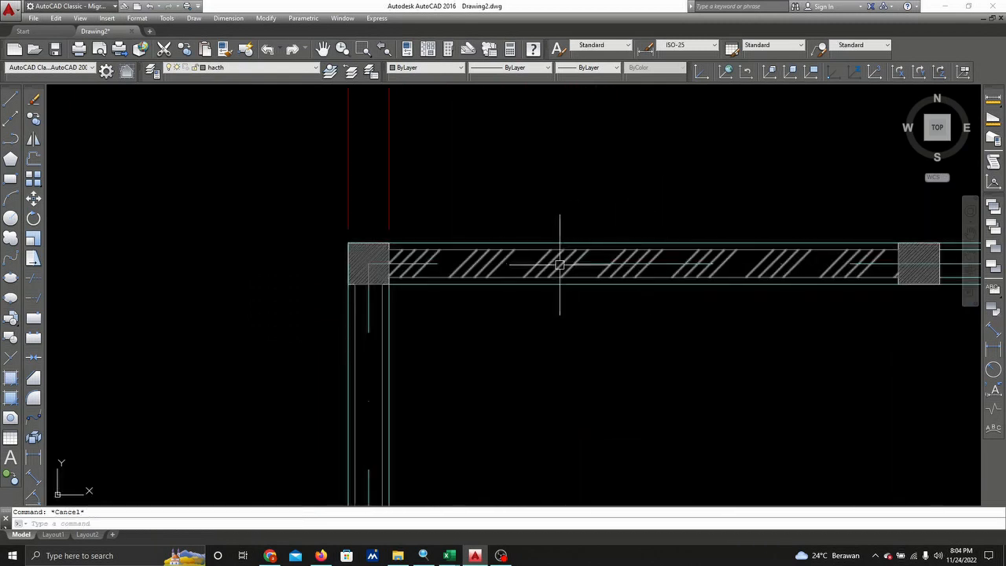
scroll(559, 259, down, 3)
middle_drag(557, 260, 499, 394)
scroll(455, 472, down, 6)
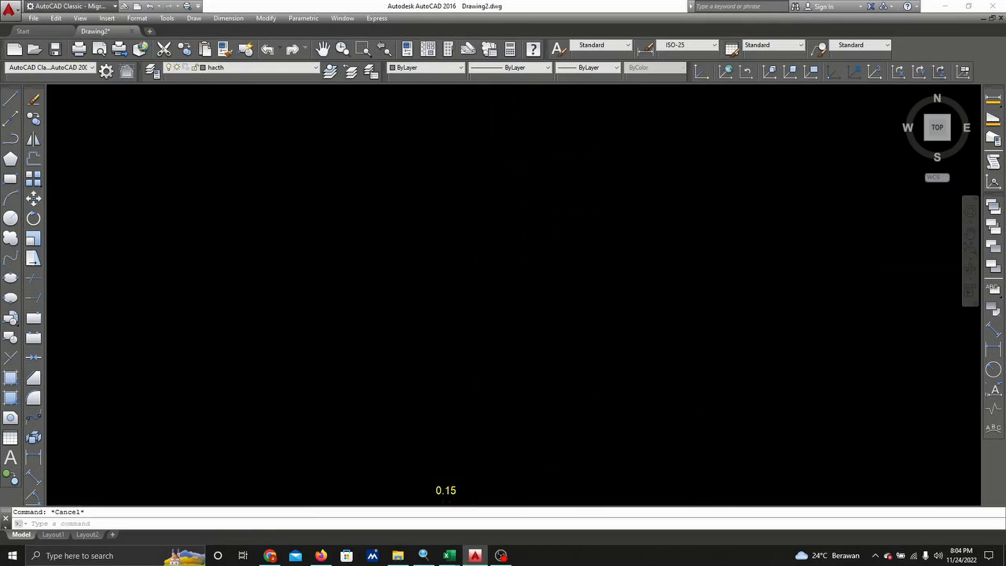
scroll(516, 203, up, 5)
middle_drag(516, 203, 509, 351)
scroll(422, 191, up, 8)
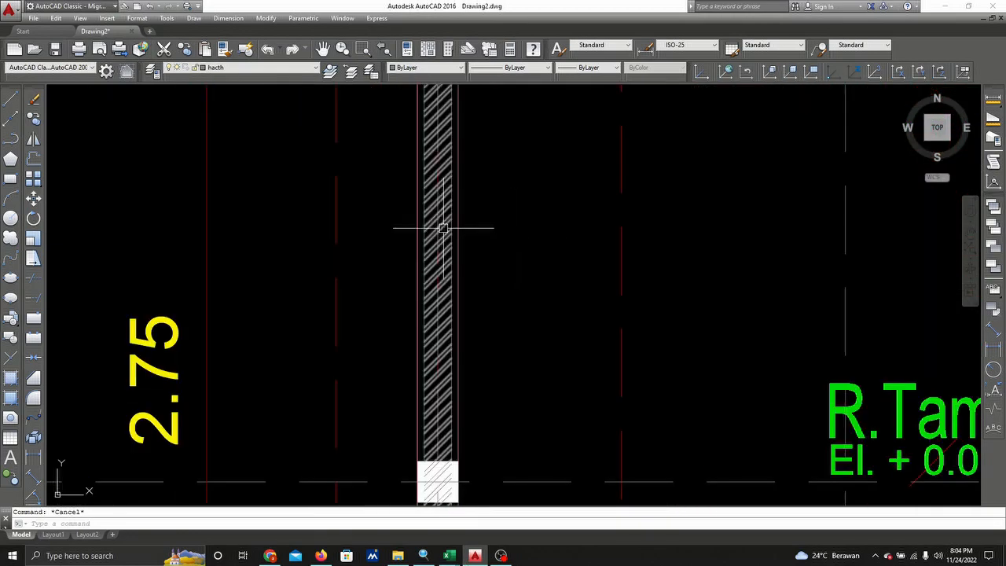
- Reduce the hatch scale on the upper wall between the upper-left and intermediate columns to make its pattern denser
scroll(443, 228, down, 10)
middle_drag(513, 384, 513, 277)
key(Escape)
scroll(497, 318, up, 8)
middle_drag(476, 494, 512, 301)
scroll(512, 301, up, 3)
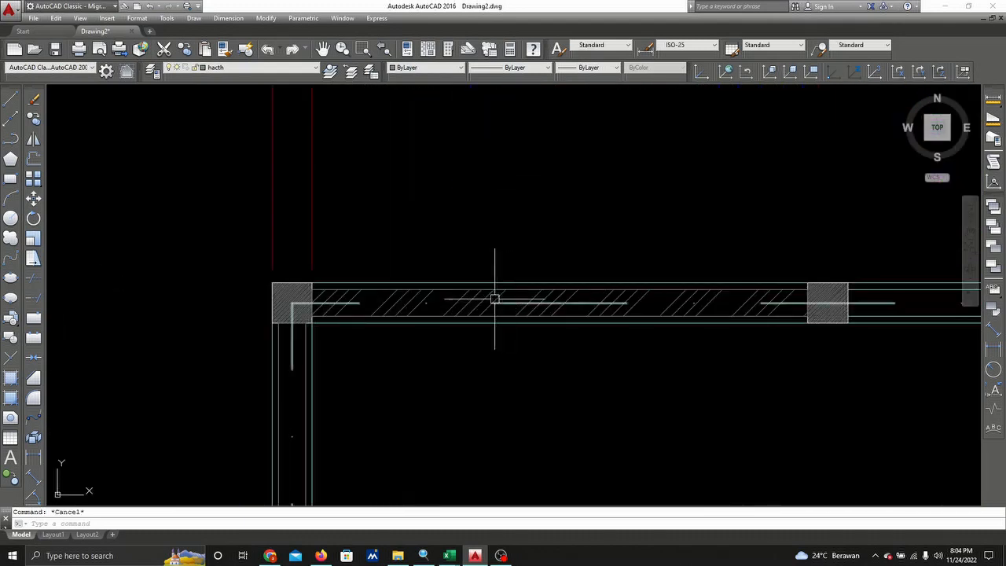
click(487, 301)
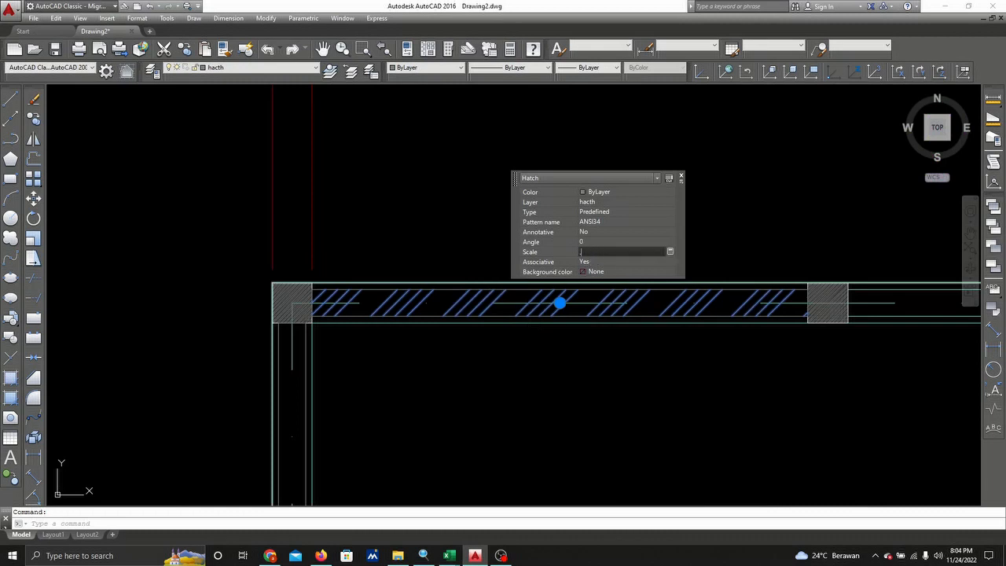
key(Return)
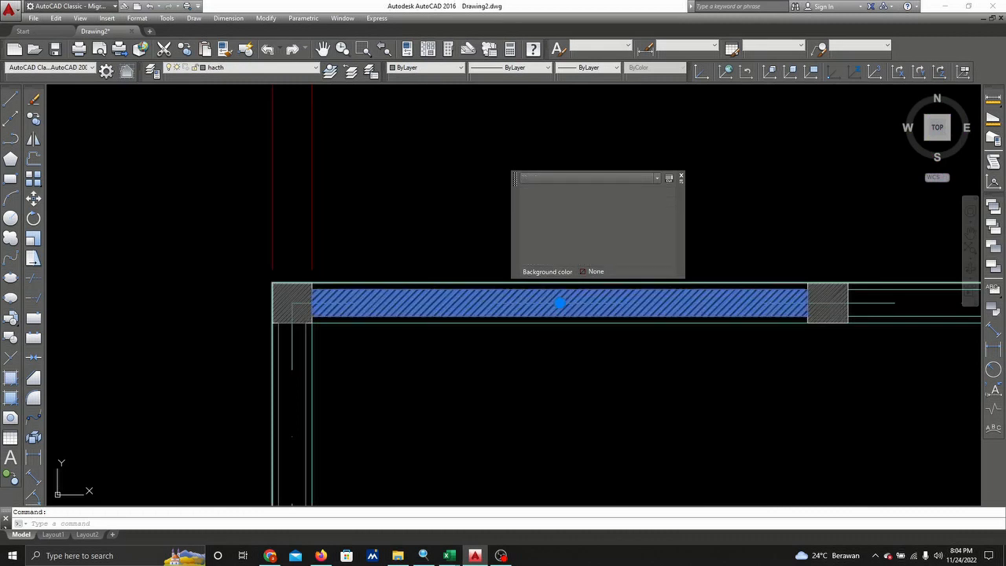
key(Escape)
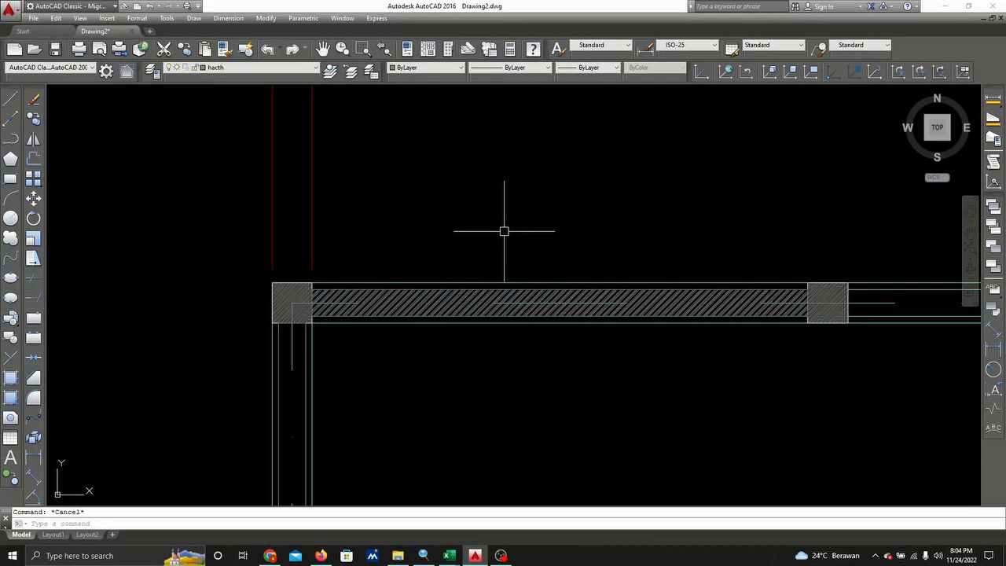
scroll(503, 231, down, 4)
scroll(492, 249, up, 8)
click(466, 279)
click(274, 69)
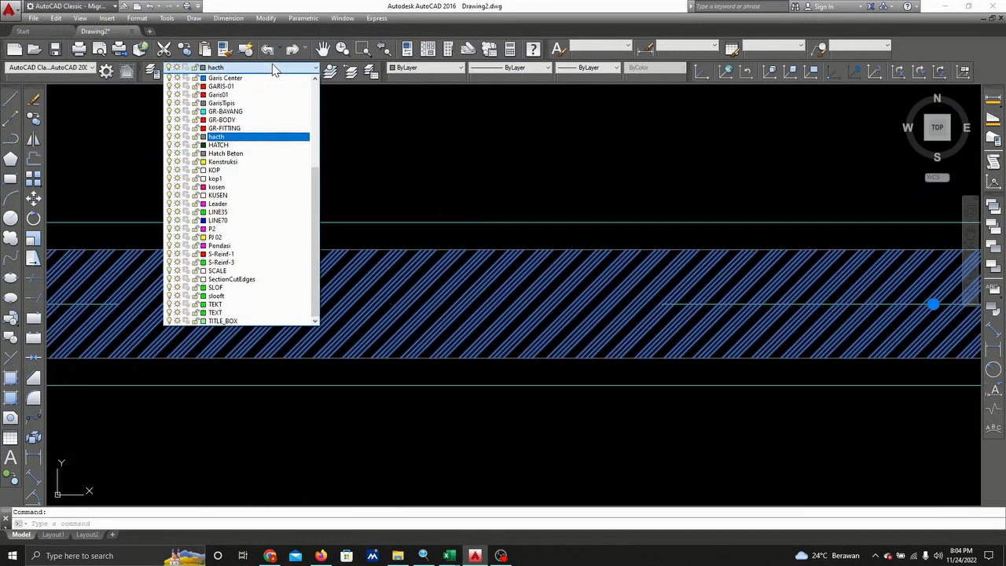
click(275, 69)
key(Escape)
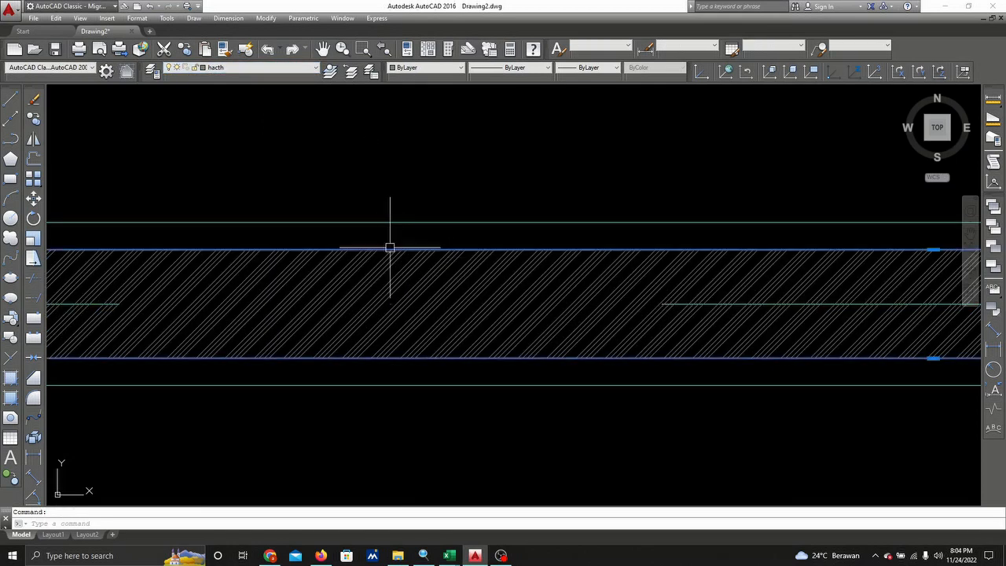
click(391, 247)
scroll(397, 235, down, 6)
middle_drag(600, 271, 438, 248)
key(Escape)
scroll(612, 245, up, 4)
scroll(745, 215, down, 6)
middle_drag(696, 231, 579, 309)
scroll(550, 309, down, 5)
scroll(542, 310, up, 4)
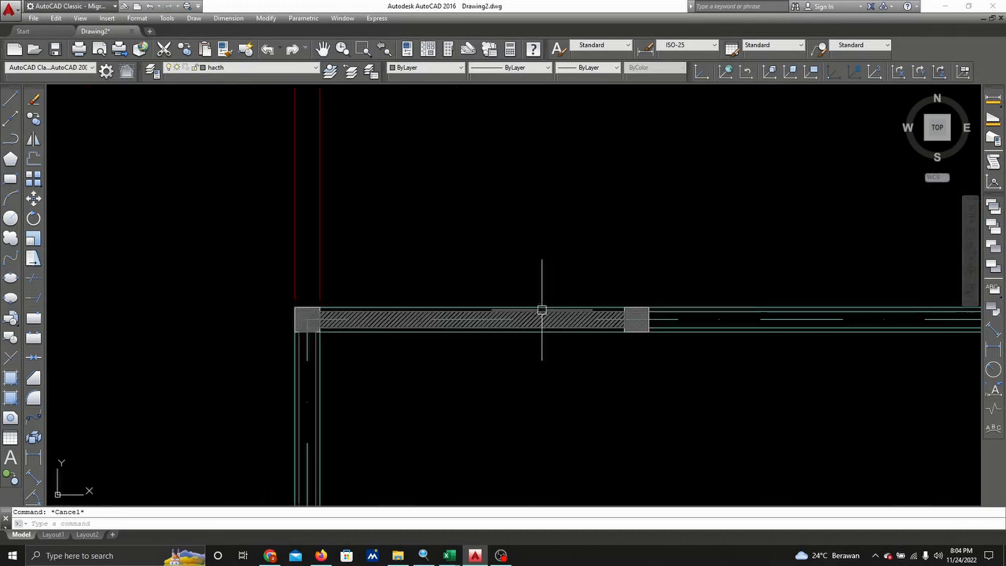
click(601, 317)
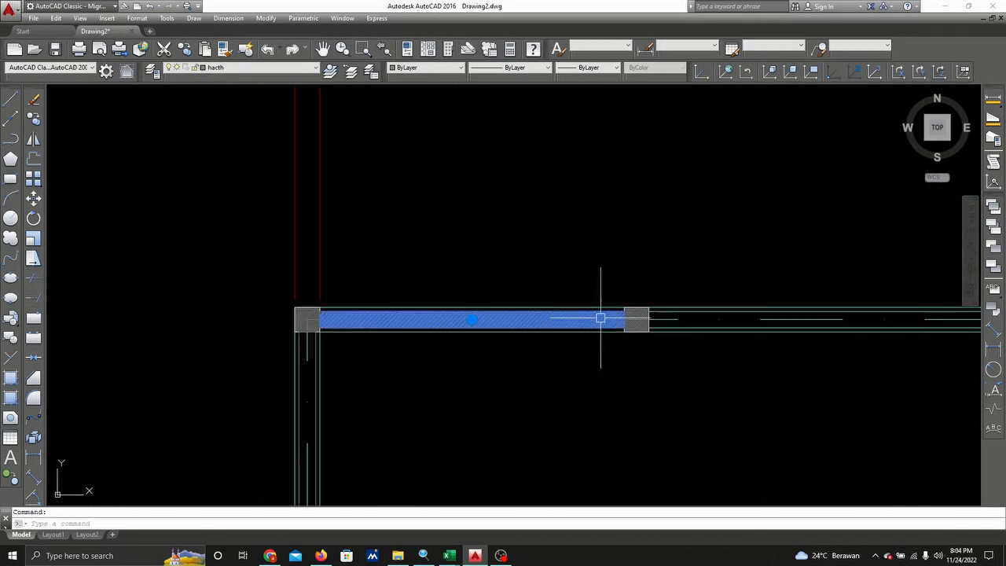
click(266, 74)
click(267, 74)
key(Escape)
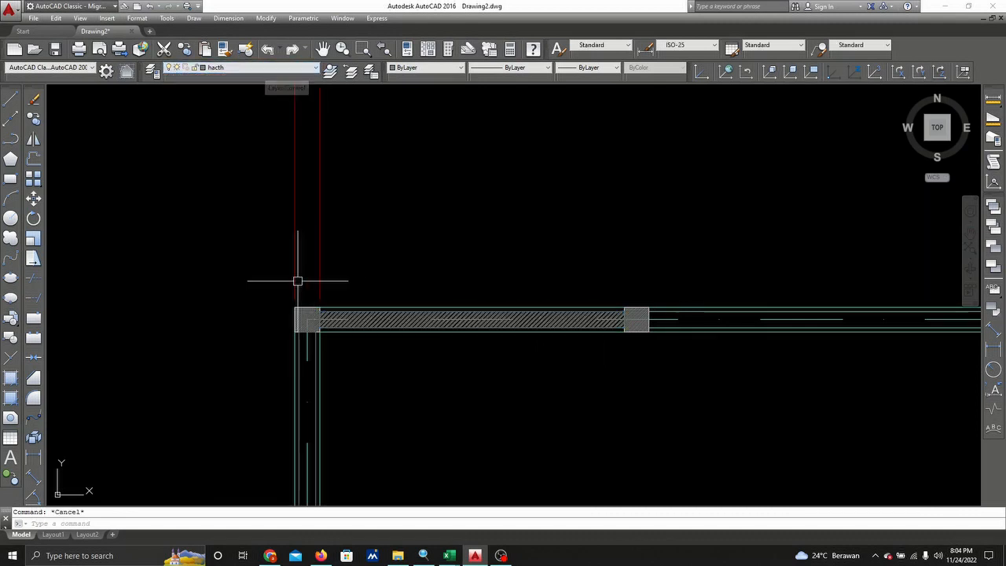
- Move the hatch on the upper wall to the 7. HATCH layer
click(359, 319)
click(270, 71)
scroll(228, 157, up, 6)
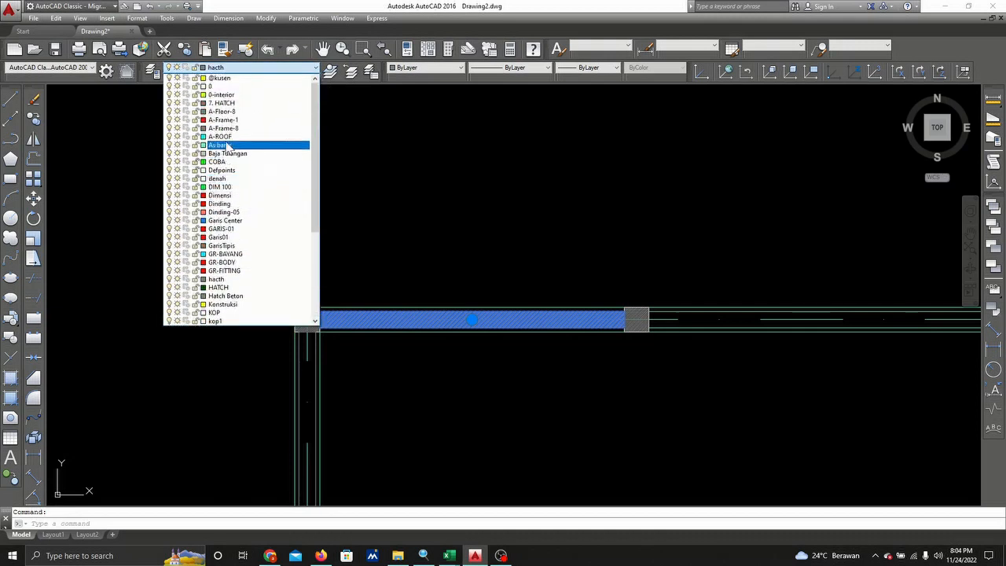
click(227, 103)
key(Escape)
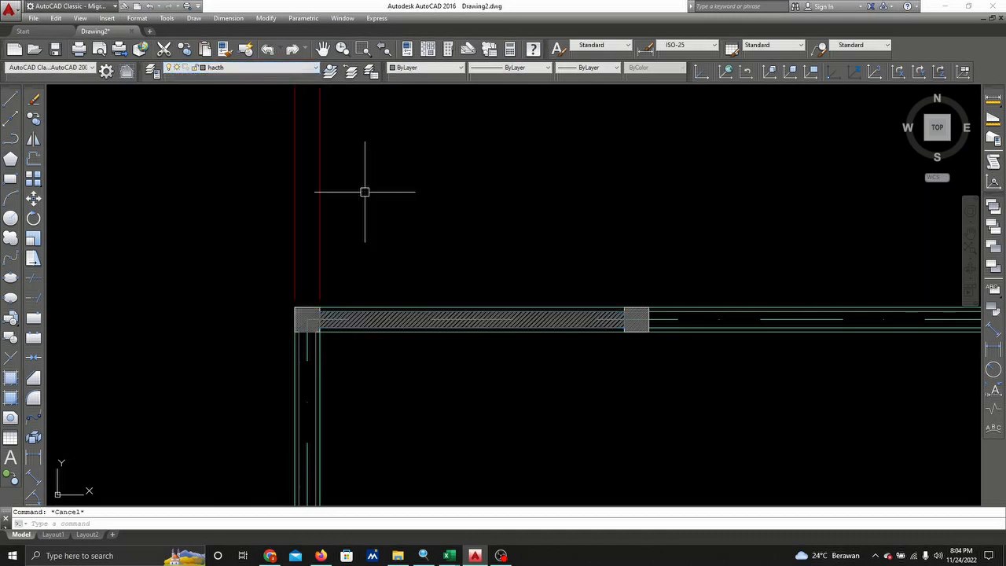
- Copy the upper wall hatch and its boundary from the upper-left column's top right corner to the intermediate column's top right corner
scroll(566, 299, down, 3)
scroll(425, 285, up, 8)
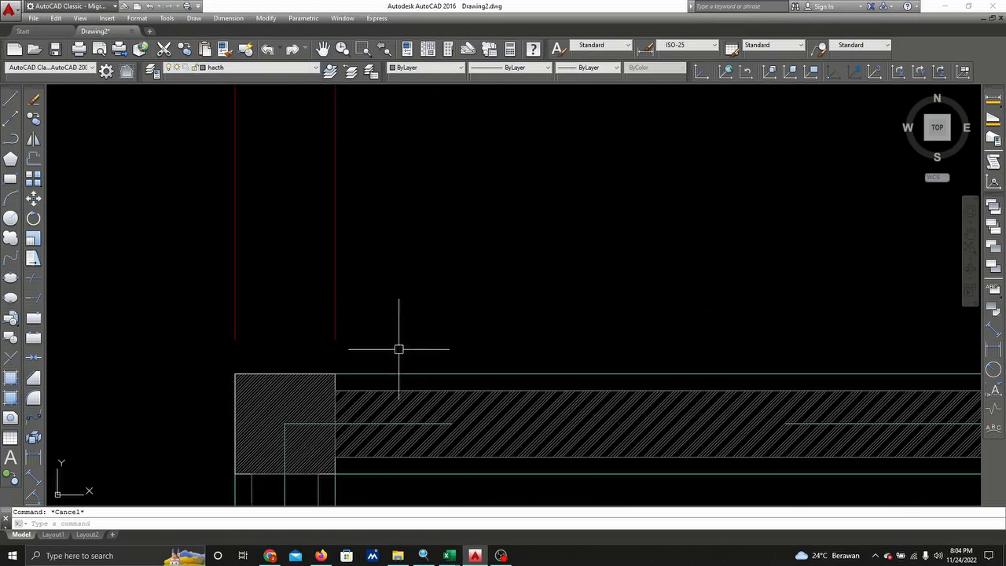
scroll(401, 227, up, 4)
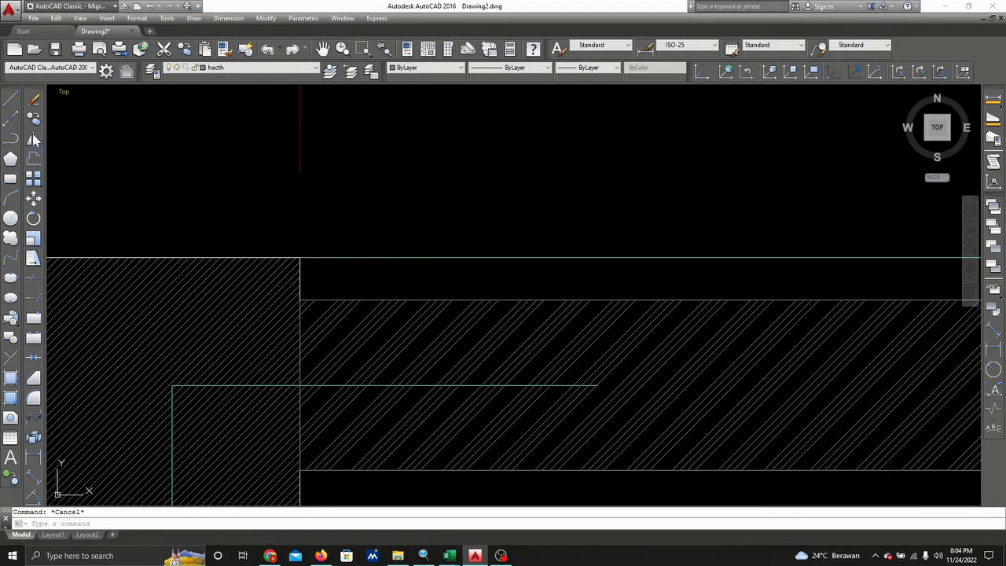
click(33, 140)
click(384, 281)
click(361, 318)
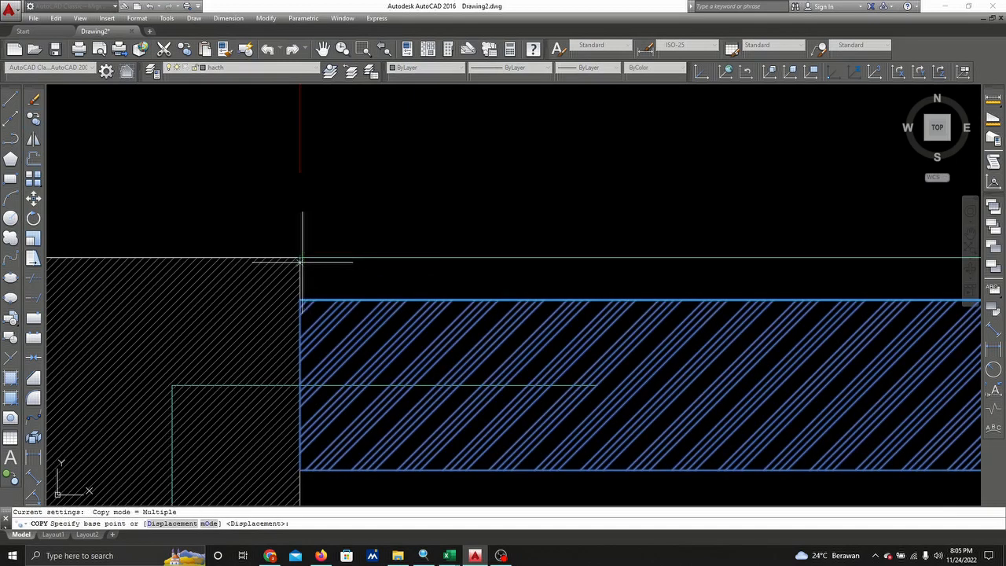
click(301, 260)
scroll(330, 298, down, 2)
middle_drag(786, 314, 471, 314)
scroll(672, 313, up, 1)
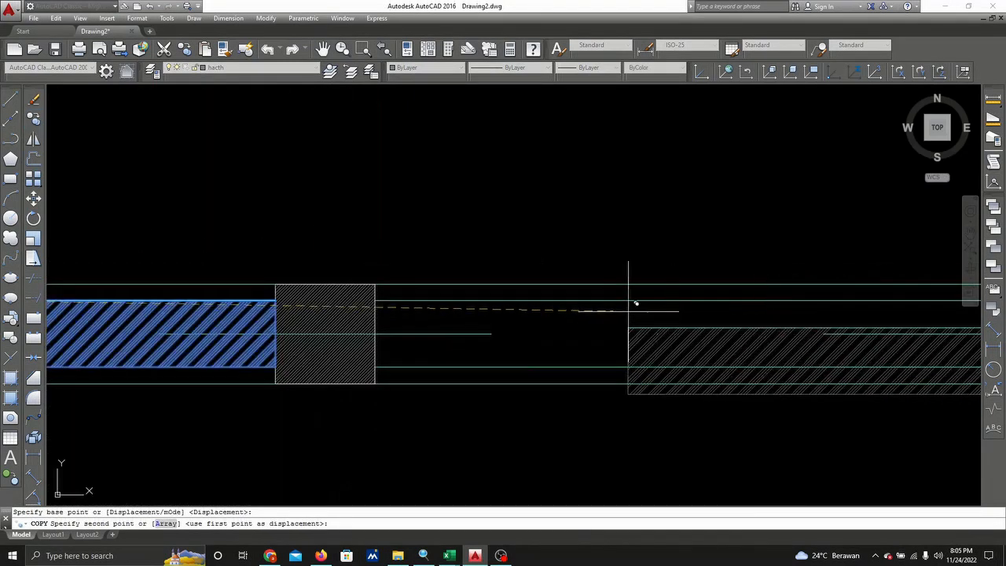
click(377, 288)
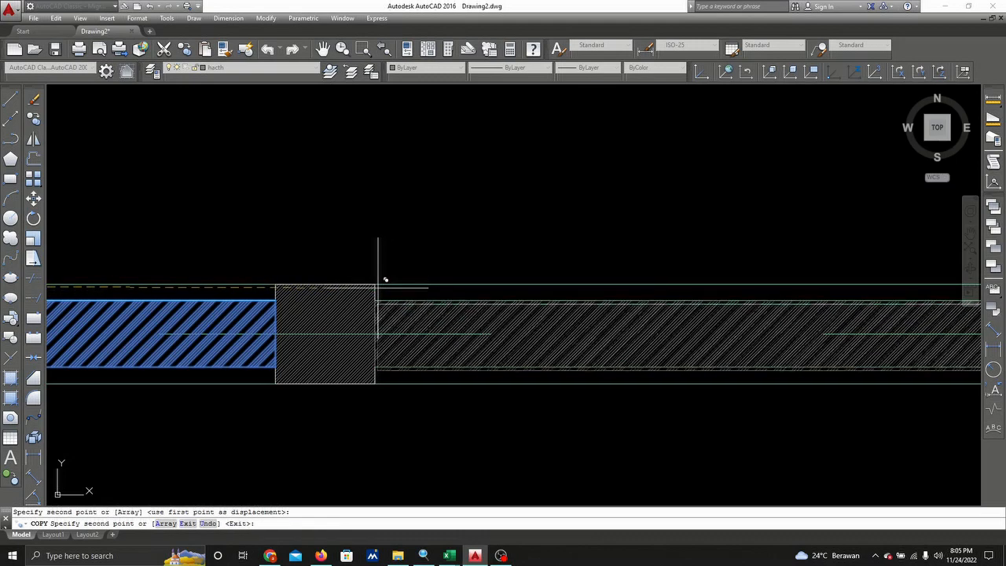
scroll(490, 400, down, 2)
middle_drag(489, 400, 406, 253)
key(Escape)
- Try to extend the copied hatch boundary to the edge of the upper-right column
scroll(597, 267, up, 2)
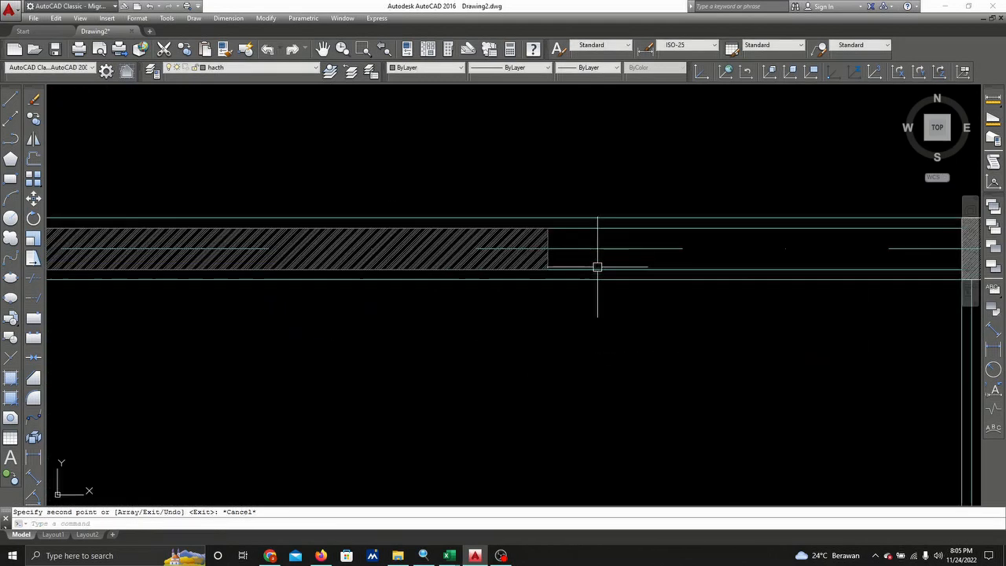
middle_drag(596, 263, 348, 298)
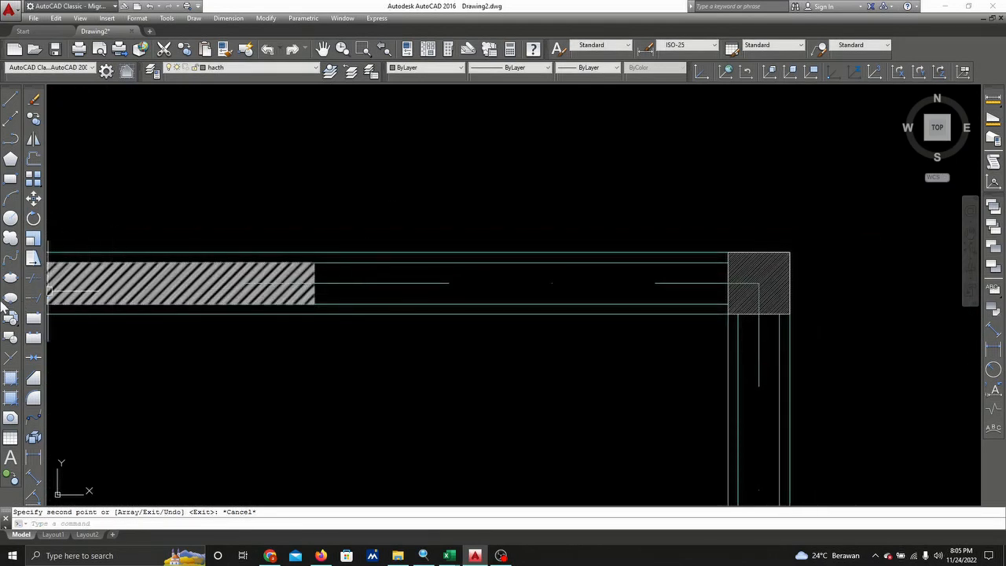
click(36, 298)
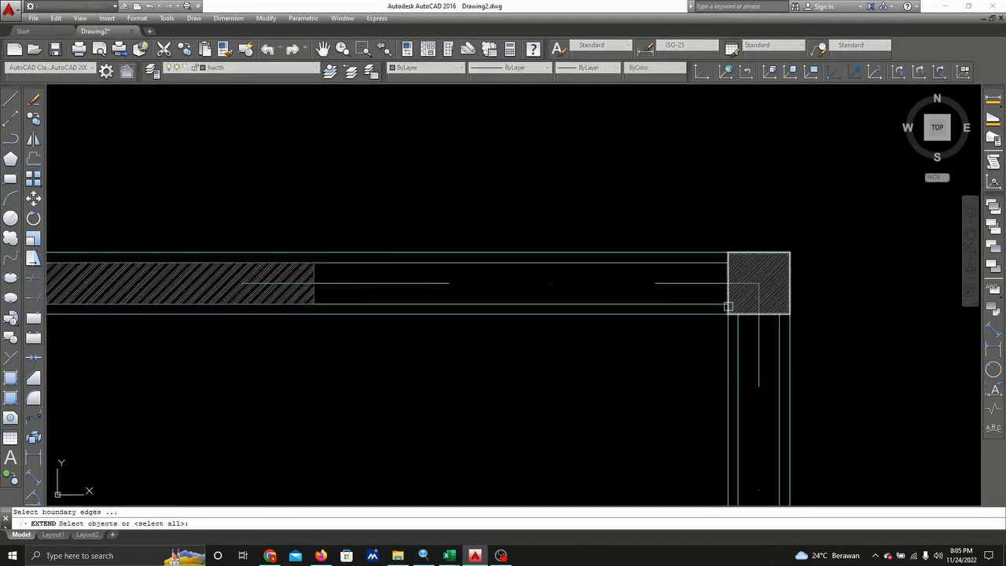
click(727, 293)
key(Return)
scroll(366, 299, up, 4)
click(317, 290)
click(199, 293)
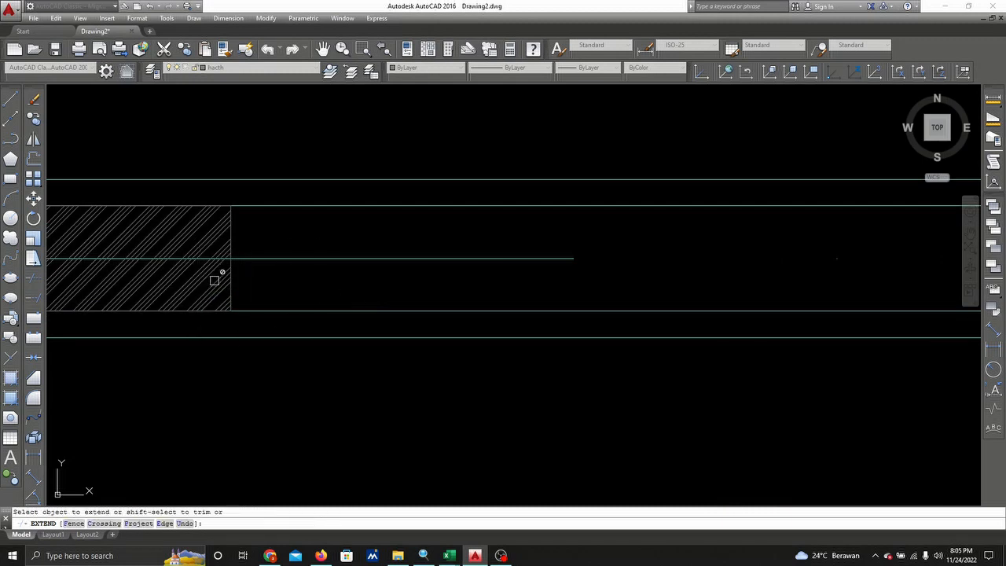
key(Return)
key(Return)
click(231, 282)
key(Escape)
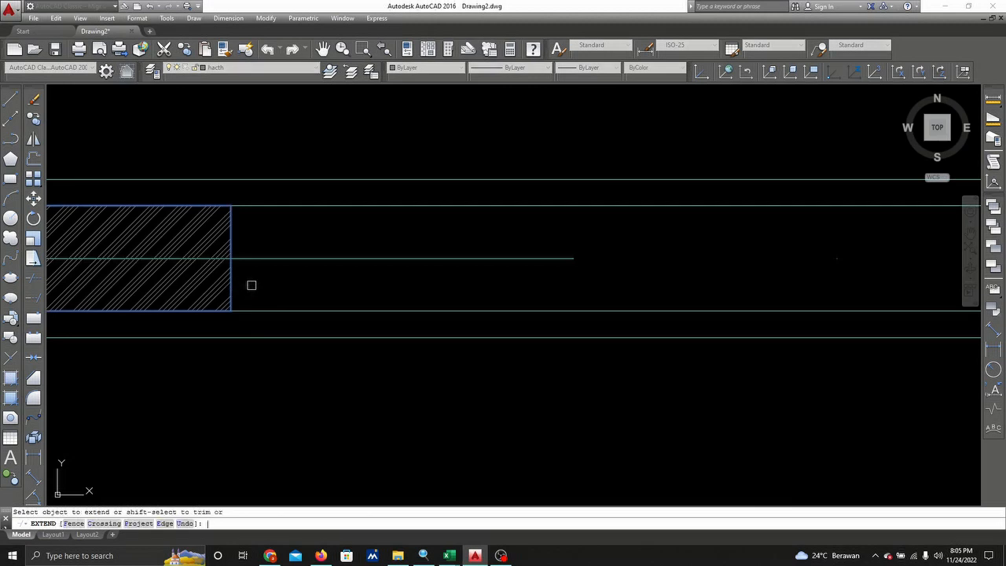
- Stretch the copied hatch and its boundary from the right edge's midpoint to the inner face of the upper-right column
click(248, 281)
click(227, 279)
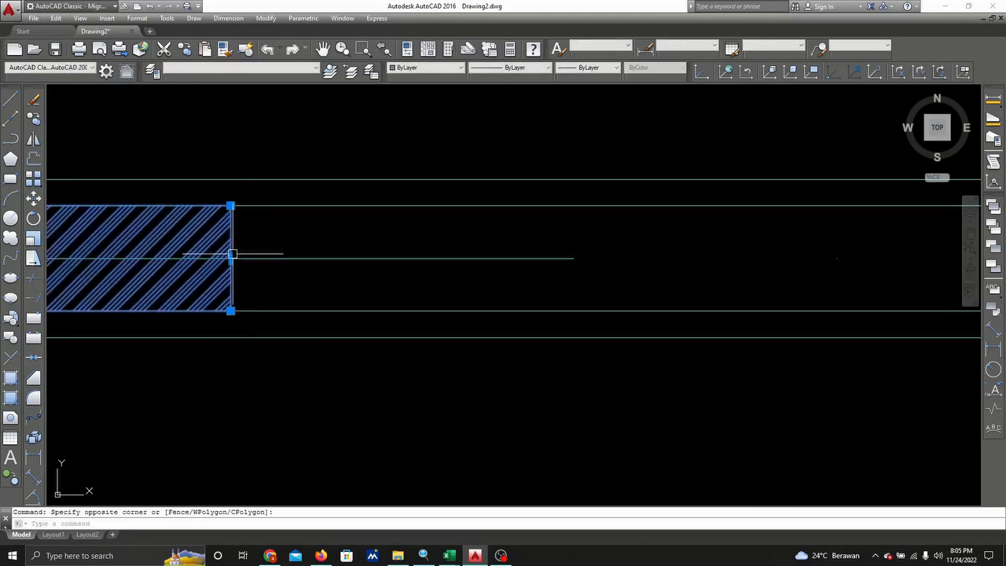
click(230, 258)
scroll(449, 224, down, 7)
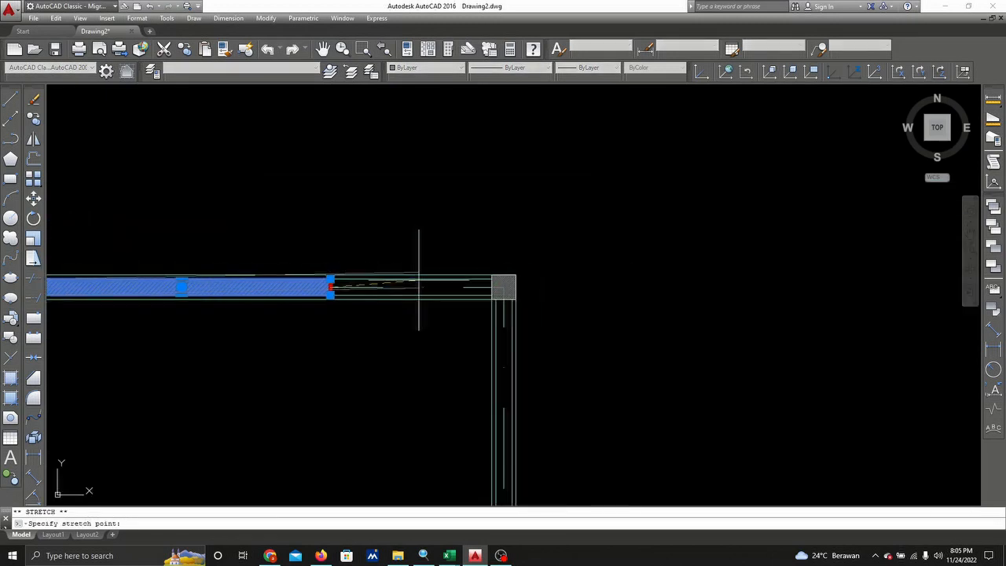
scroll(471, 287, up, 3)
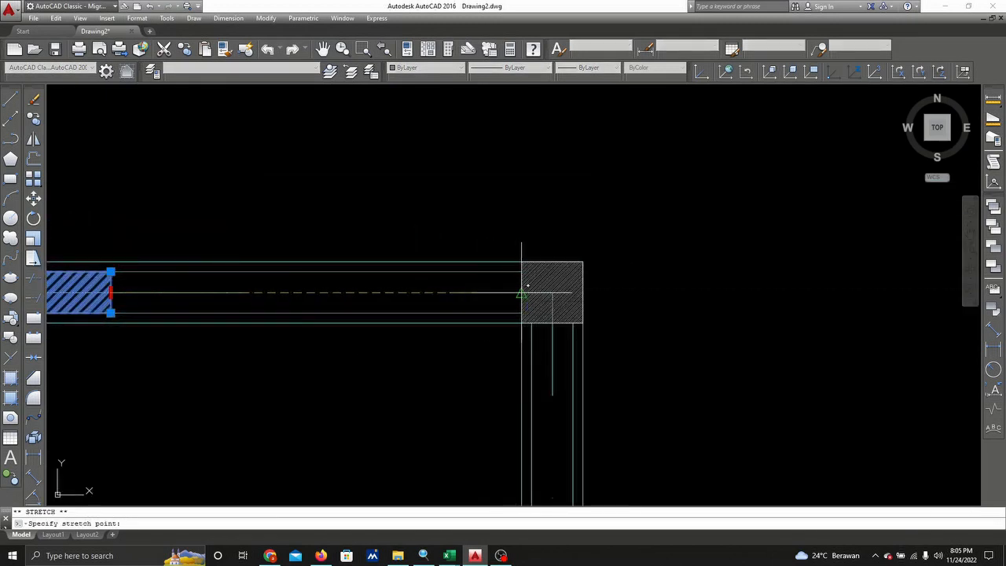
click(523, 292)
key(Escape)
scroll(532, 348, down, 6)
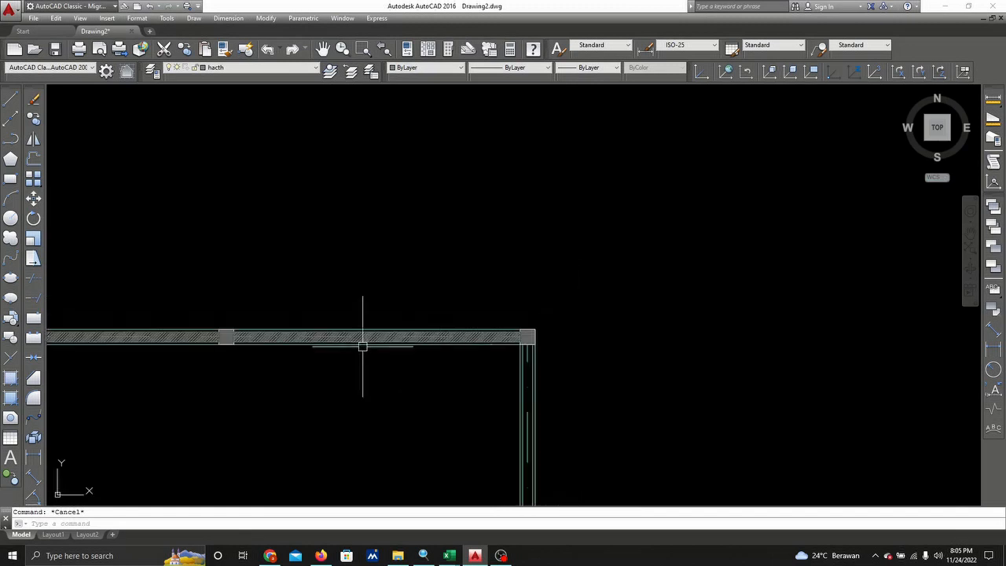
- Delete the rectangle on the left wall below the upper-left column
middle_drag(404, 344, 524, 261)
scroll(524, 261, up, 1)
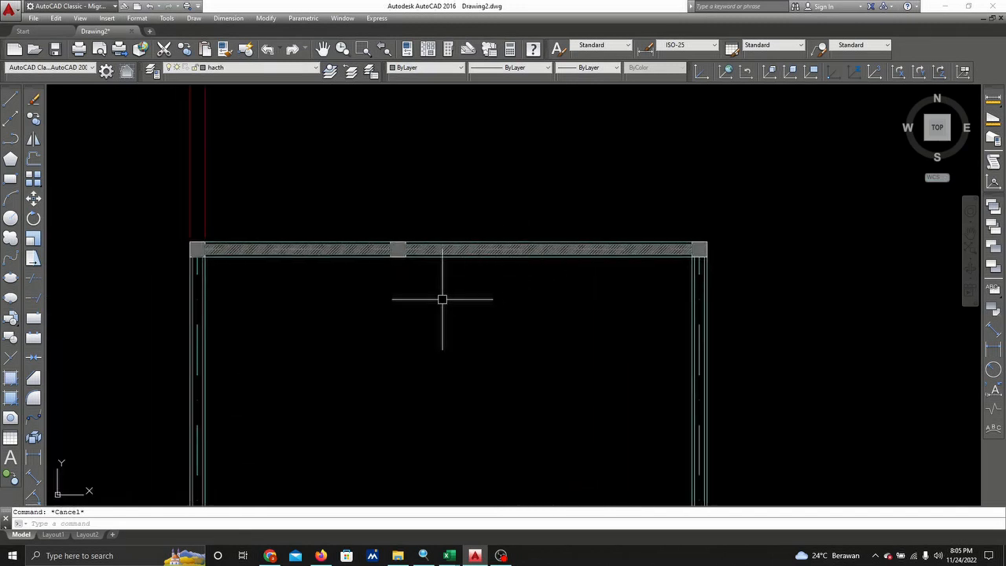
scroll(403, 250, up, 8)
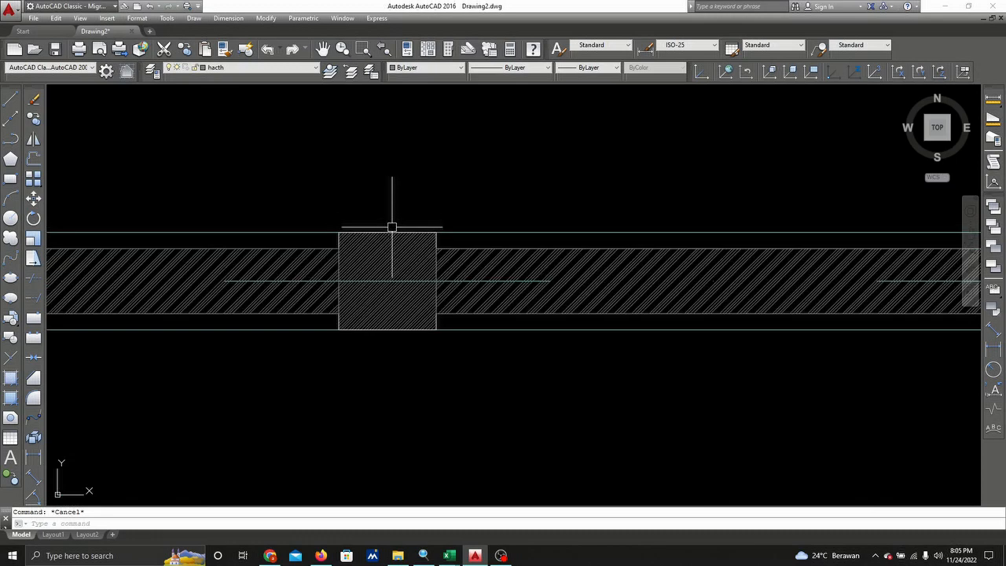
scroll(392, 227, down, 6)
mouse_move(212, 240)
middle_down()
mouse_move(563, 134)
mouse_move(673, 119)
middle_up()
scroll(528, 194, down, 2)
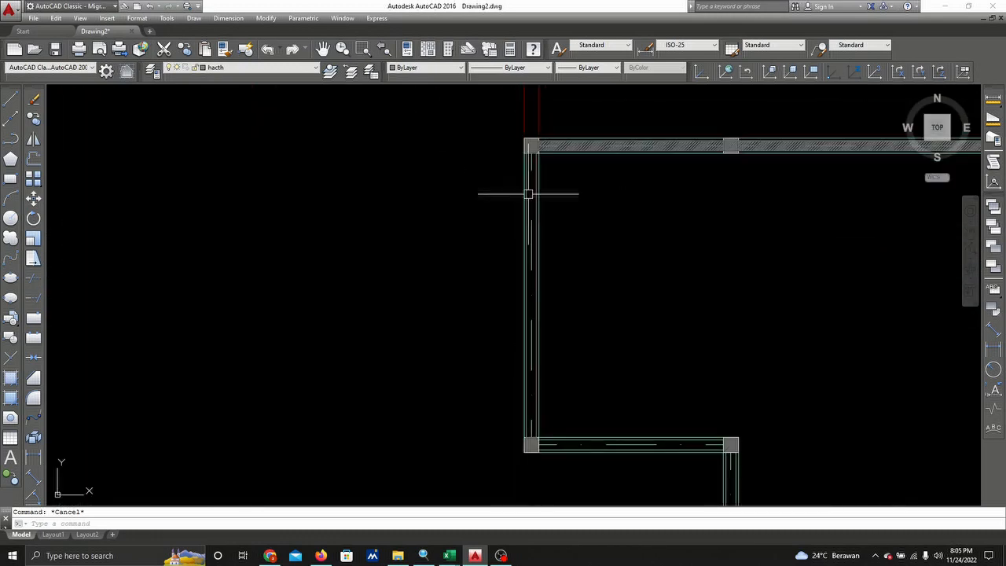
scroll(554, 145, up, 10)
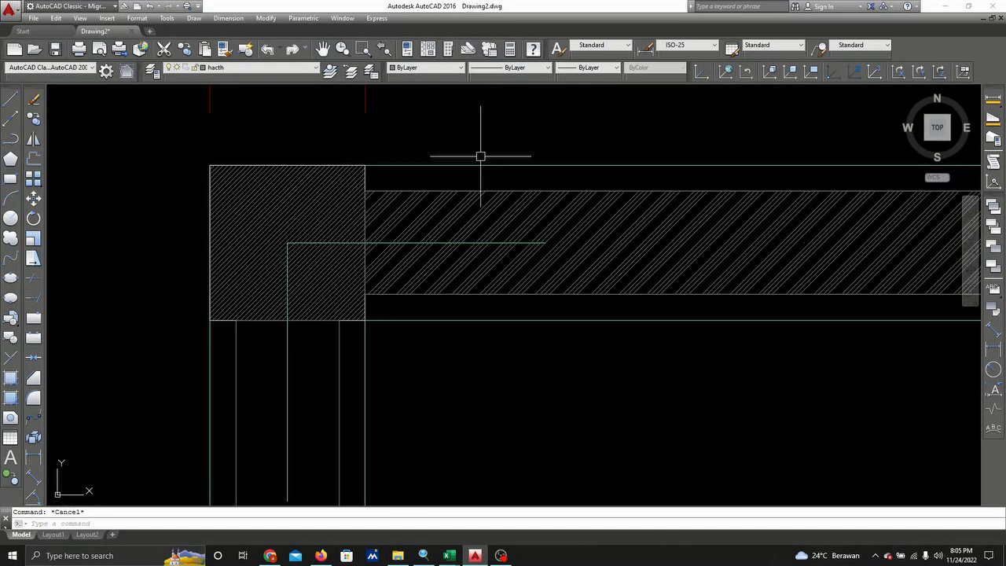
click(339, 363)
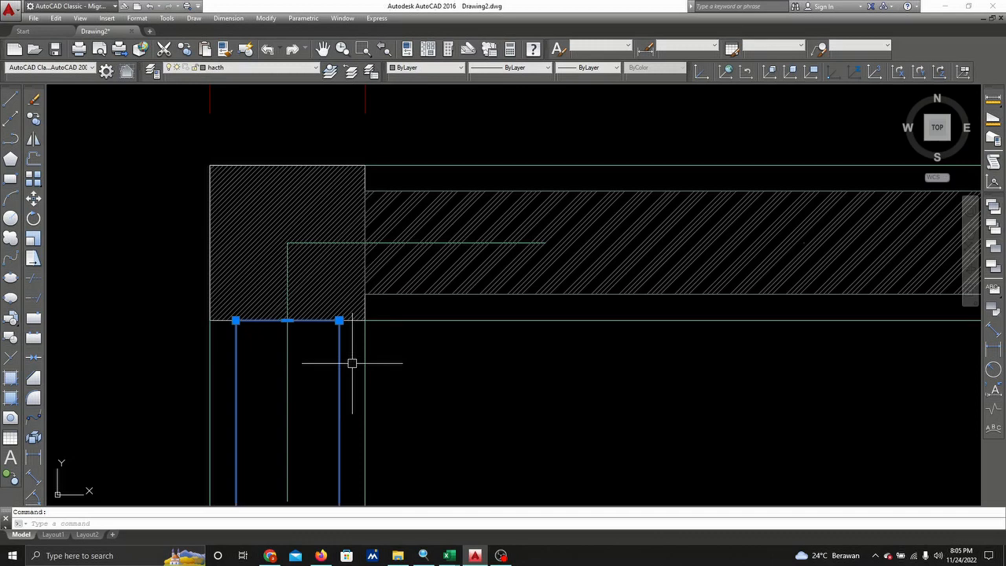
key(Delete)
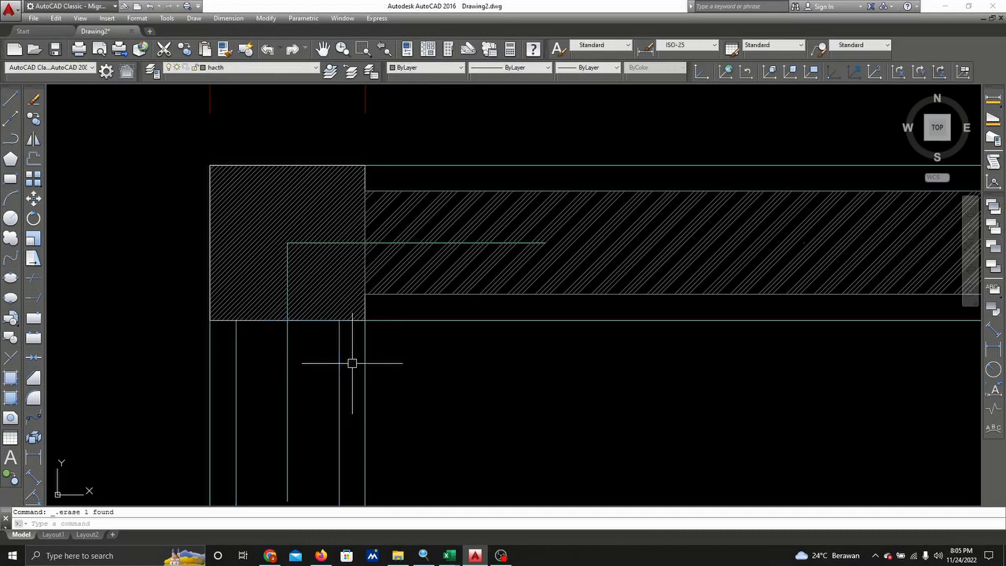
- Mirror the upper wall hatch and its boundary across the upper-left column's diagonal onto the left wall, keeping the source objects
click(490, 207)
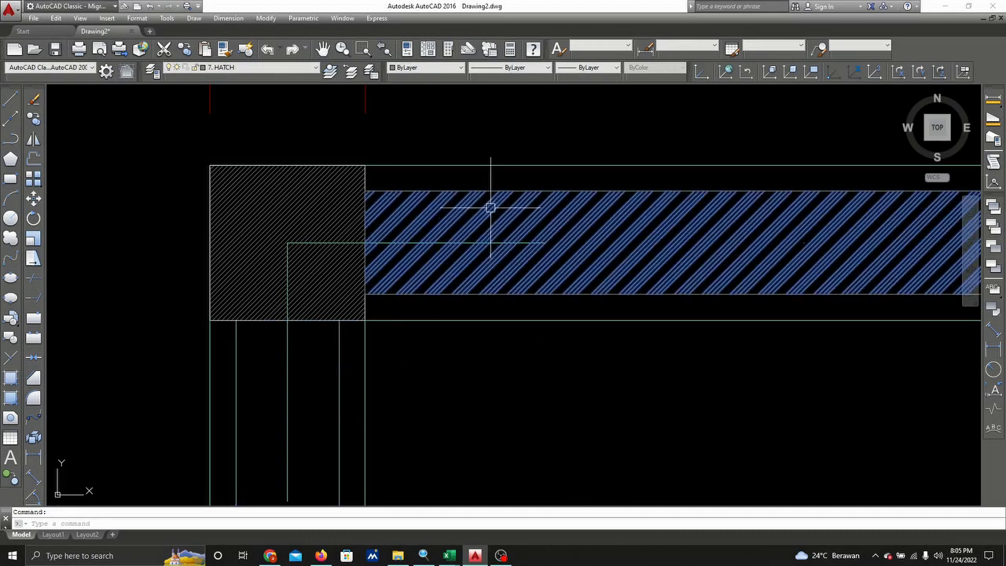
key(Escape)
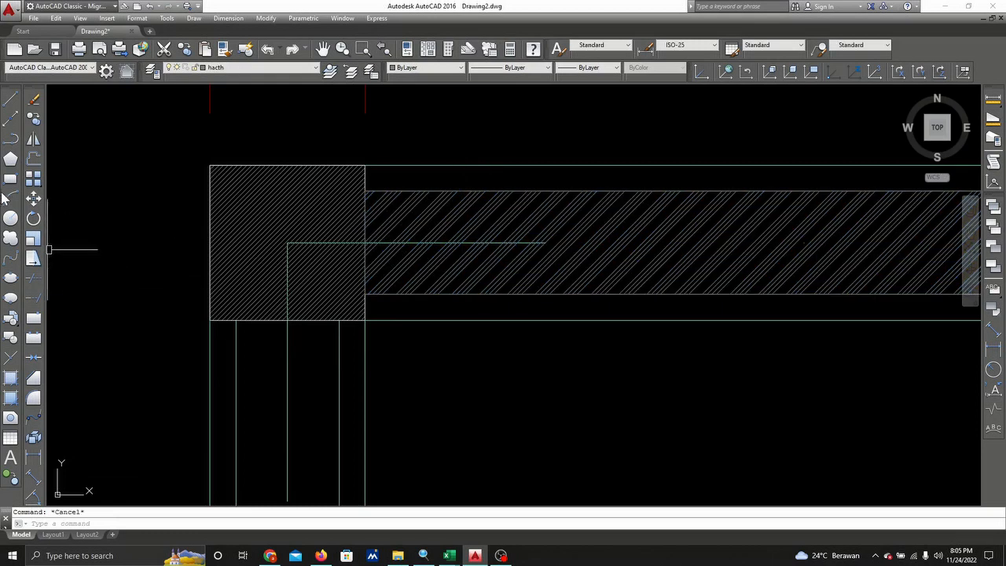
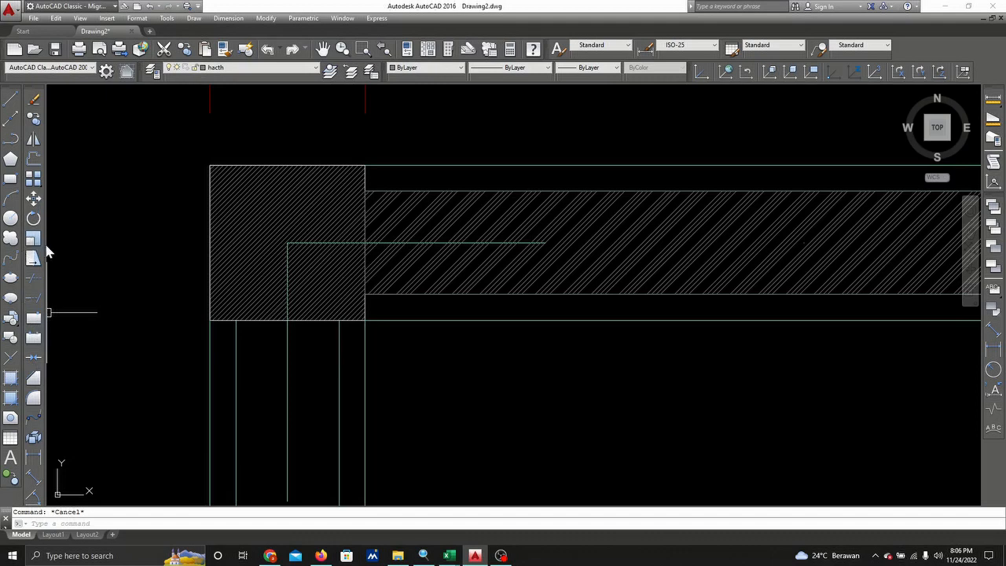
click(33, 141)
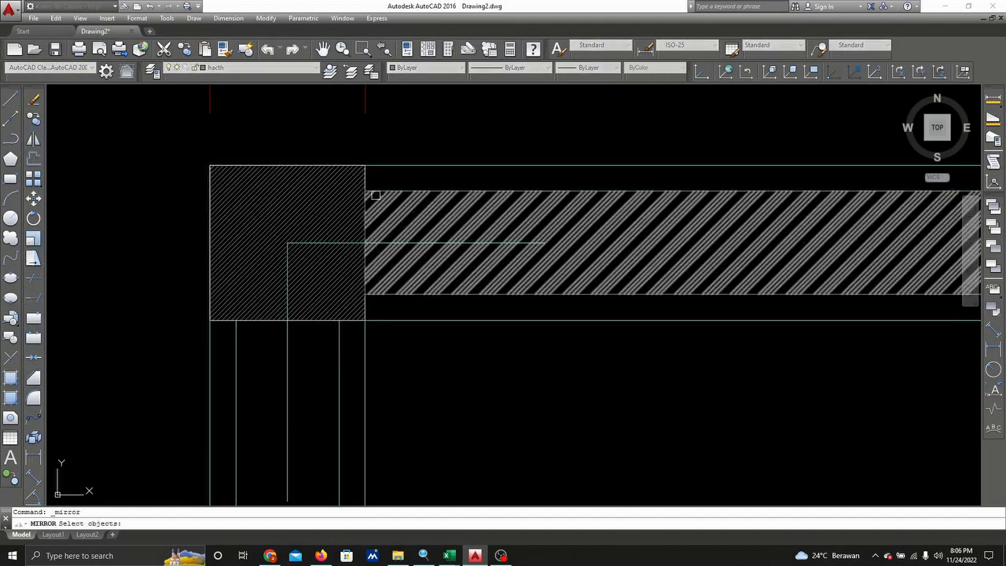
click(406, 201)
click(406, 202)
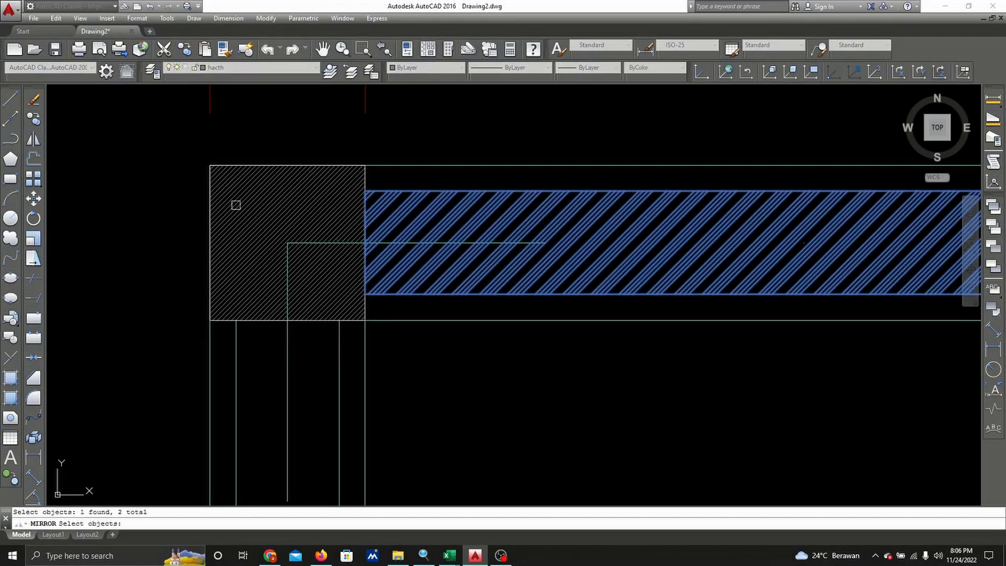
key(Return)
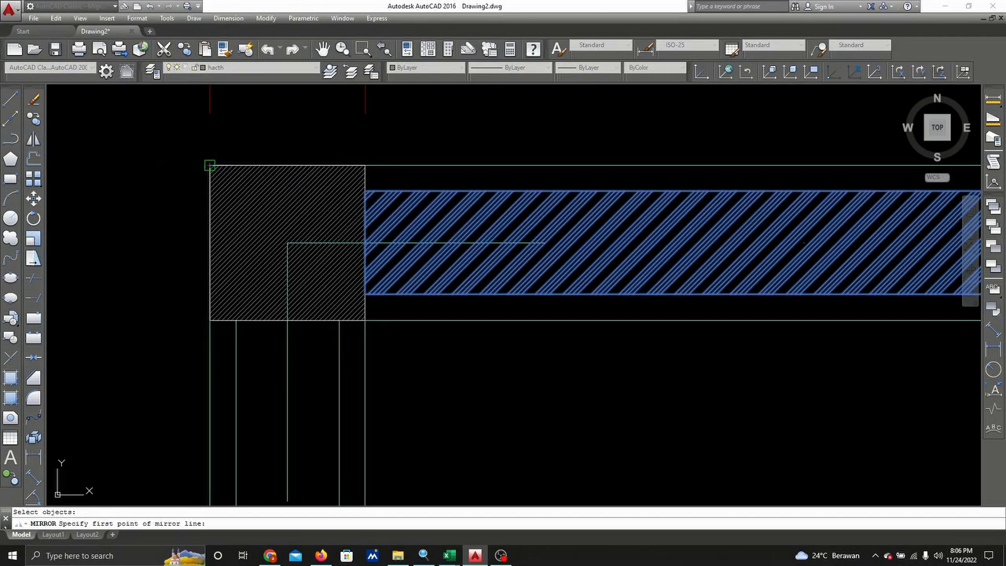
click(210, 166)
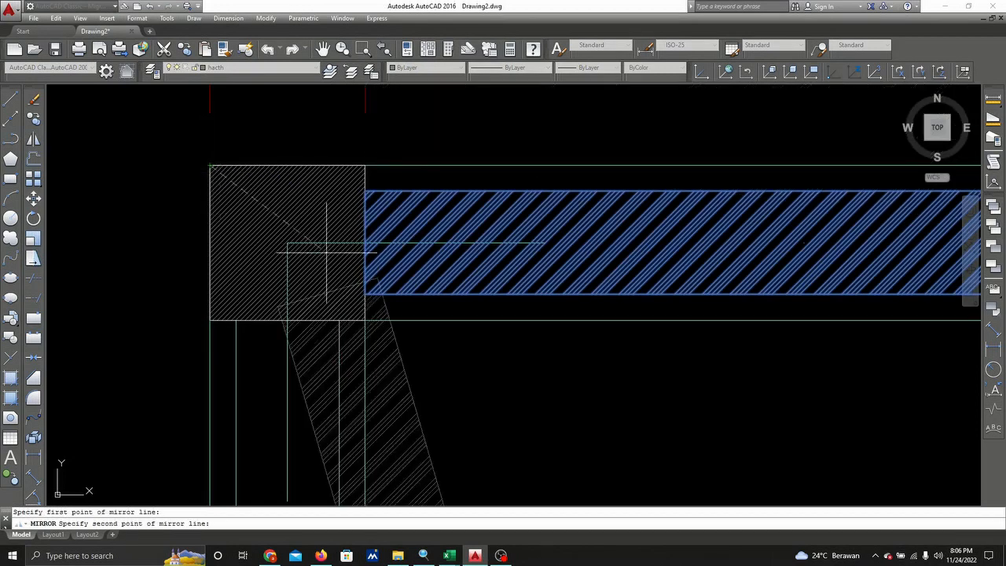
click(365, 320)
right_click(392, 312)
click(418, 317)
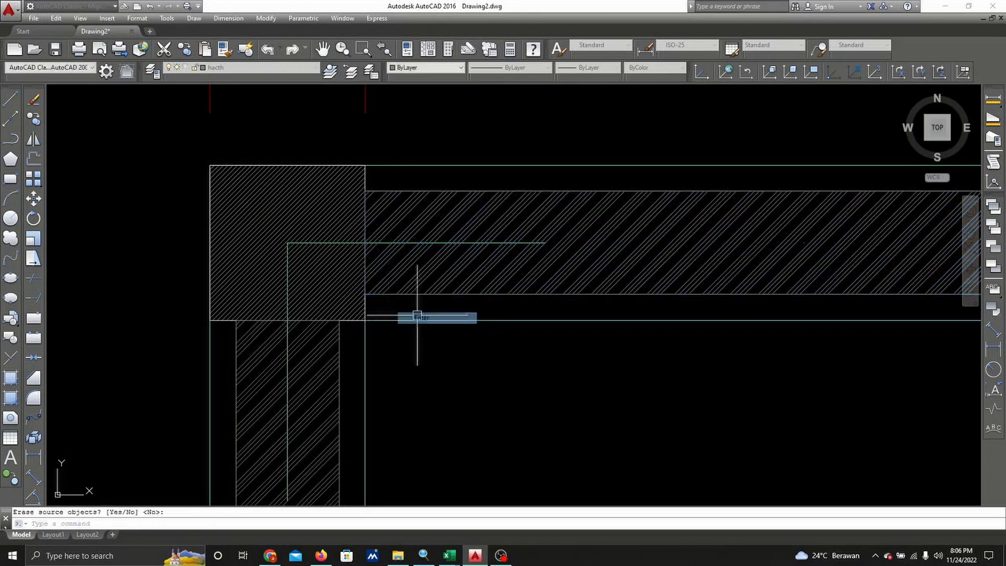
- Stretch the left wall hatch and its boundary from the lower edge's midpoint to the top face of the column at the wall's lower end
scroll(424, 315, down, 6)
scroll(424, 342, down, 2)
middle_drag(426, 348, 492, 86)
middle_drag(524, 323, 532, 221)
scroll(487, 290, up, 7)
middle_drag(440, 185, 467, 307)
click(454, 224)
click(446, 189)
right_click(440, 206)
key(Escape)
click(425, 196)
scroll(438, 346, down, 3)
middle_drag(434, 374, 503, 103)
scroll(487, 221, up, 2)
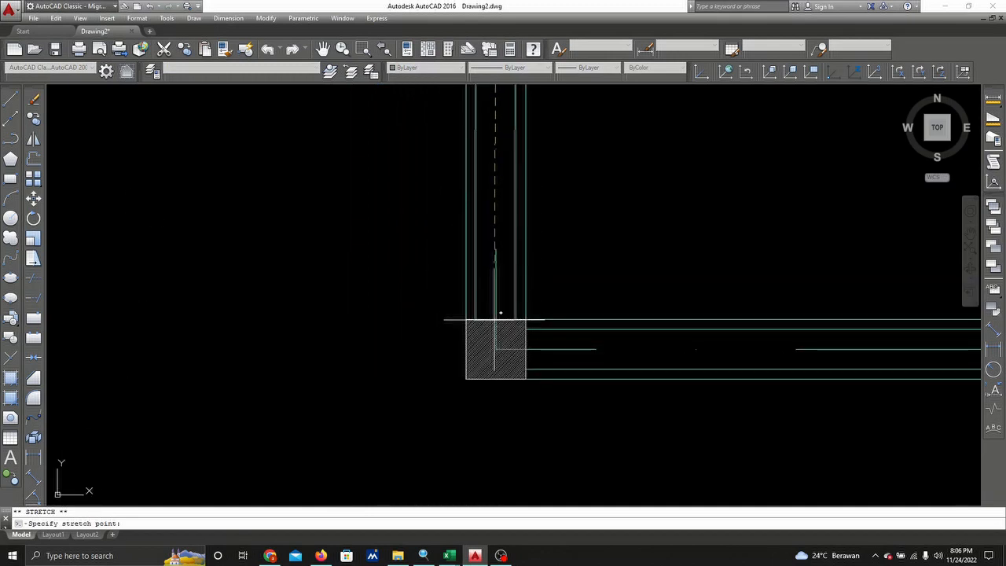
click(495, 318)
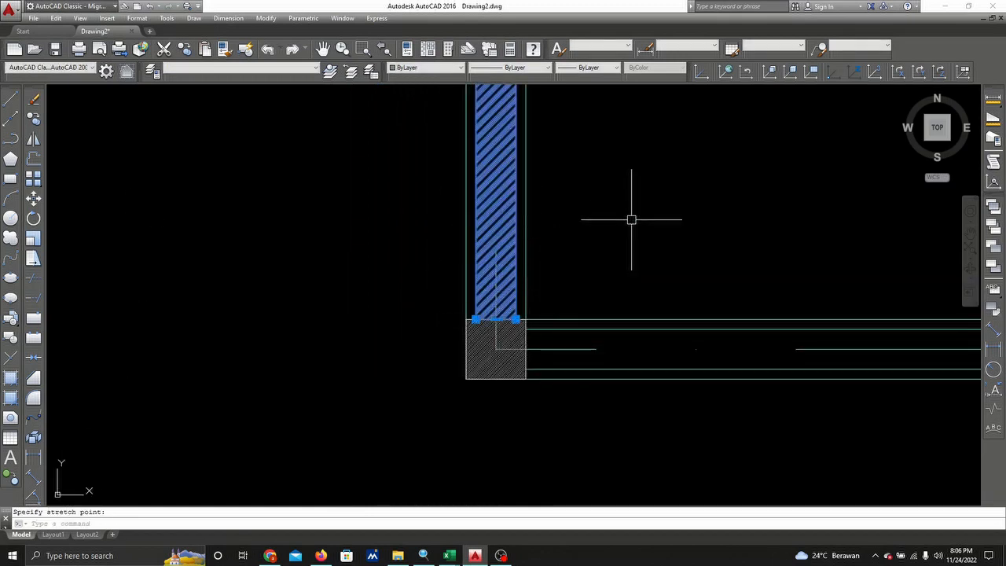
scroll(631, 220, down, 3)
middle_drag(670, 187, 438, 455)
scroll(534, 206, up, 1)
key(Escape)
- Copy the upper-left wall hatch and boundary from the upper-left column's top right corner to that of the column at the left wall's lower end
scroll(429, 147, up, 4)
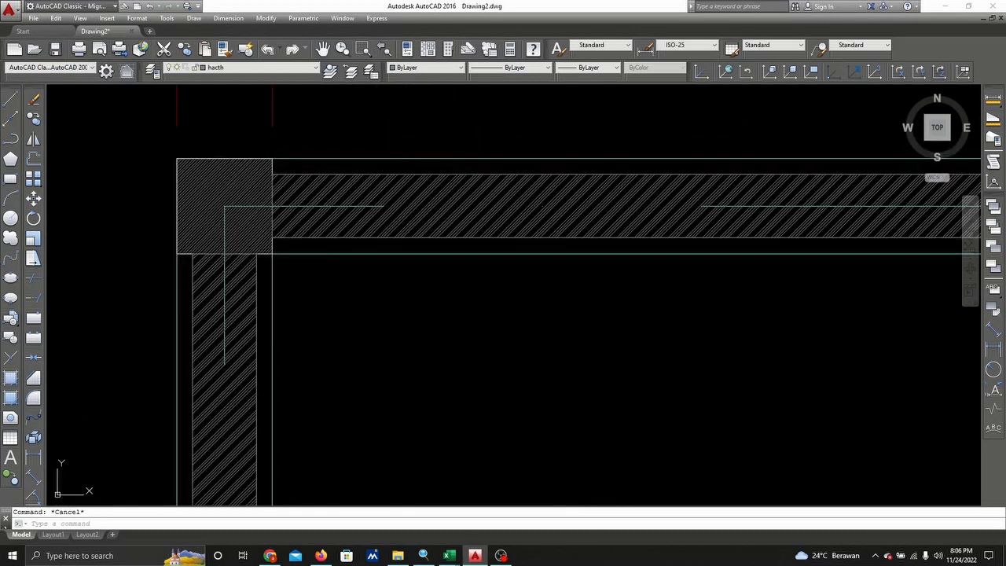
click(371, 182)
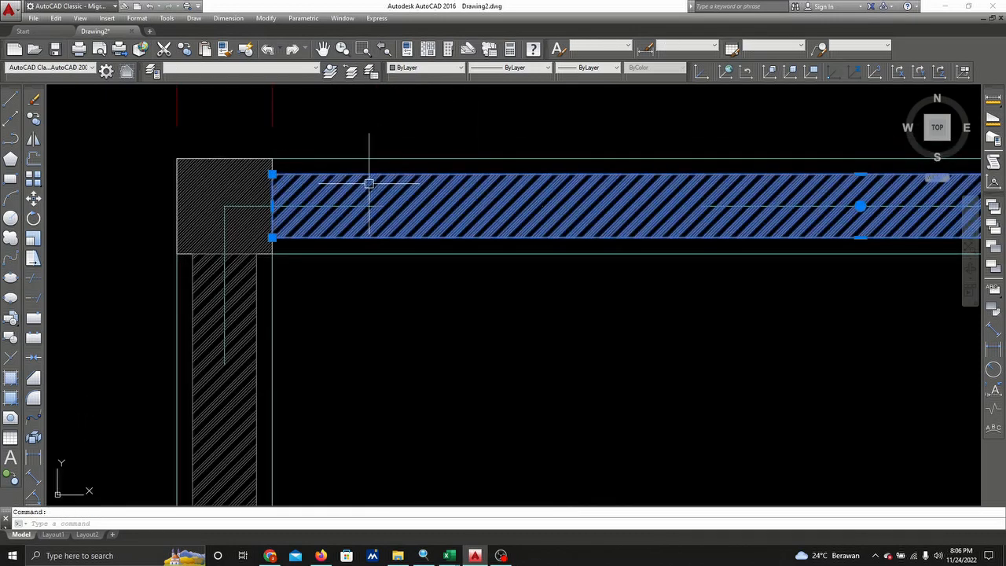
click(34, 118)
click(272, 158)
scroll(318, 304, down, 4)
mouse_move(329, 301)
middle_down()
mouse_move(408, 168)
mouse_move(476, 86)
middle_up()
middle_drag(490, 409, 512, 161)
scroll(464, 244, up, 3)
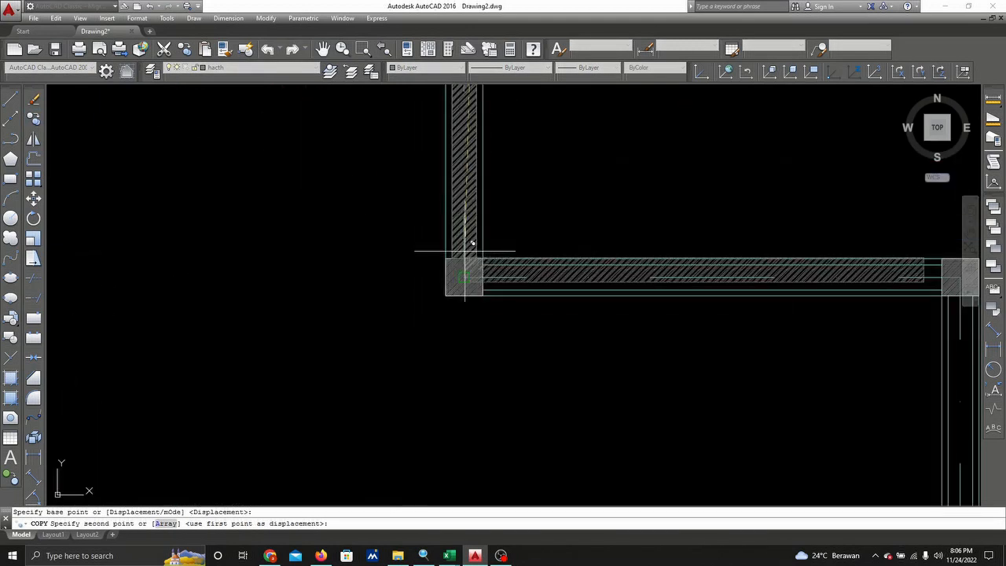
click(478, 260)
- Place another copy of the wall hatch at the top right corner of the bottom wall's left column, aligned within the wall
scroll(584, 219, down, 5)
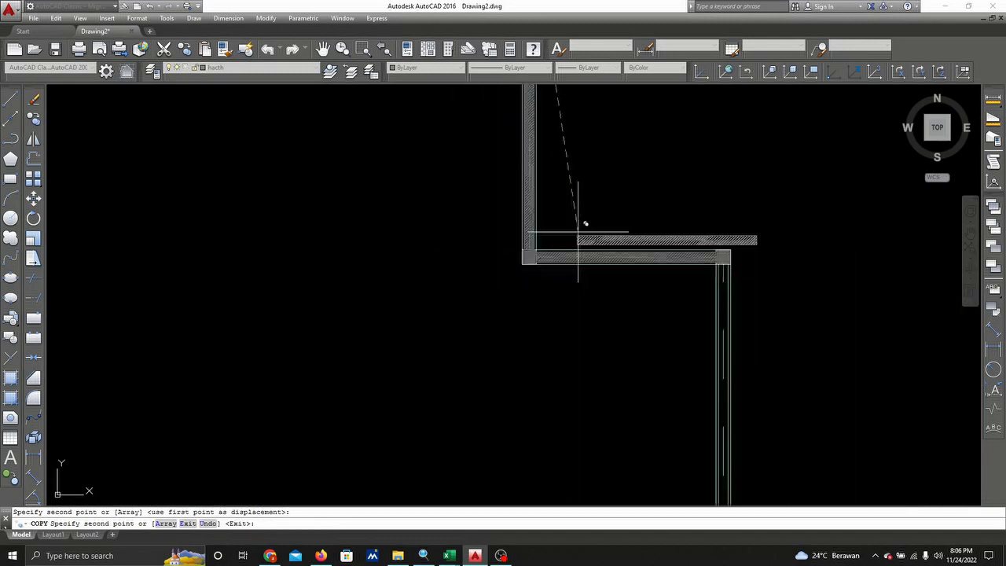
scroll(500, 452, up, 5)
scroll(492, 459, up, 2)
middle_drag(492, 458, 498, 379)
scroll(478, 366, down, 2)
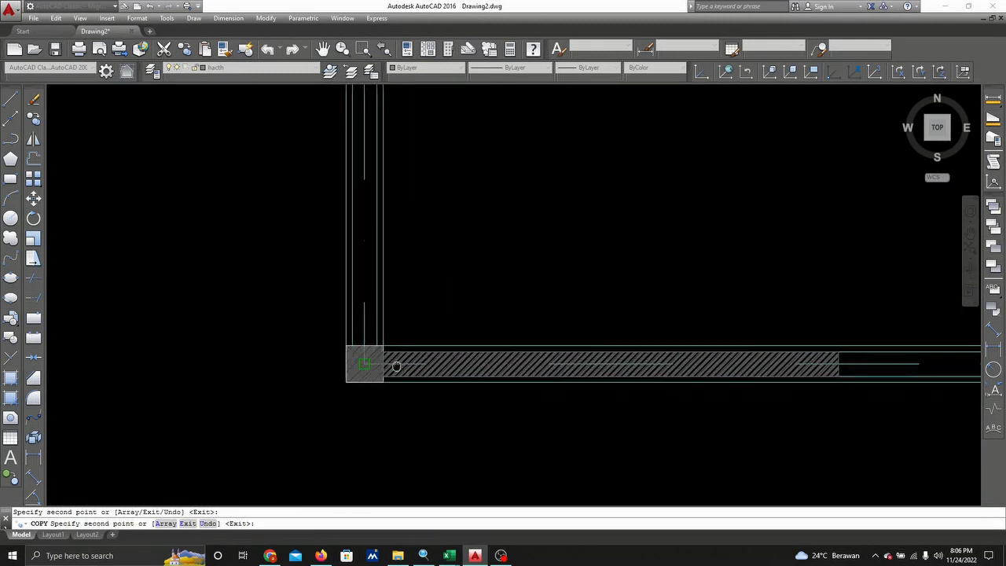
key(Escape)
- Stretch the bottom wall hatch and its boundary from the right edge's midpoint to the inner face of the lower-right column
middle_drag(701, 360, 539, 285)
scroll(676, 299, up, 3)
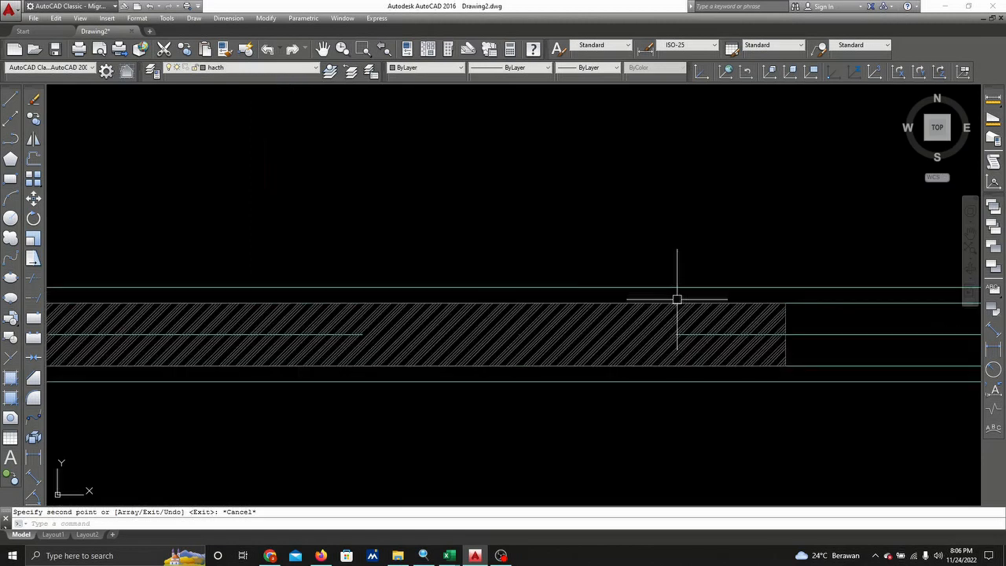
click(805, 321)
click(747, 319)
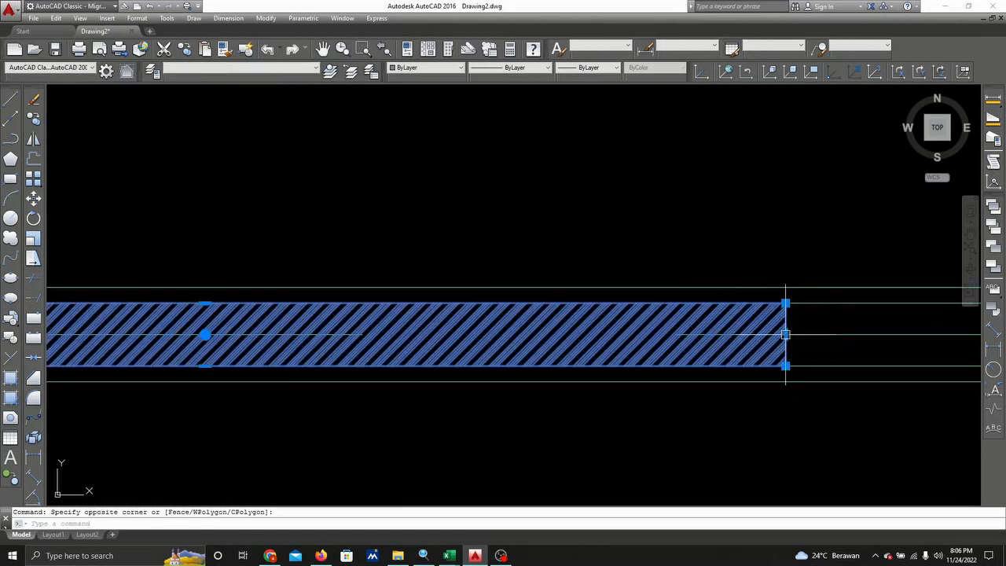
click(785, 334)
scroll(658, 341, down, 2)
middle_drag(657, 341, 359, 348)
scroll(376, 351, up, 2)
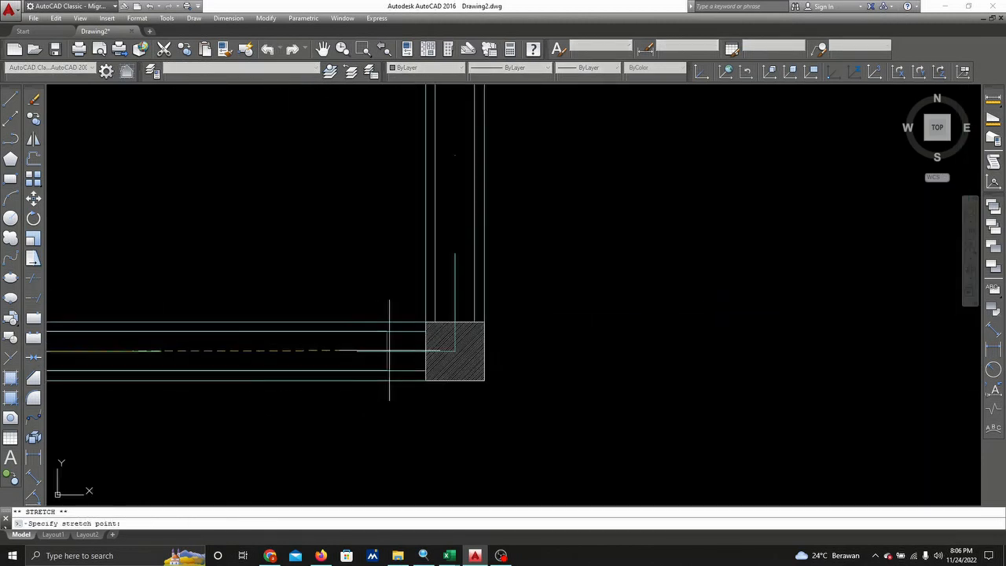
click(426, 343)
key(Escape)
- Copy the left wall hatch and boundary from the upper-left column's bottom left corner to the upper-right column's bottom left corner
scroll(469, 299, down, 3)
scroll(180, 285, up, 4)
scroll(253, 90, up, 2)
scroll(350, 162, up, 2)
click(276, 207)
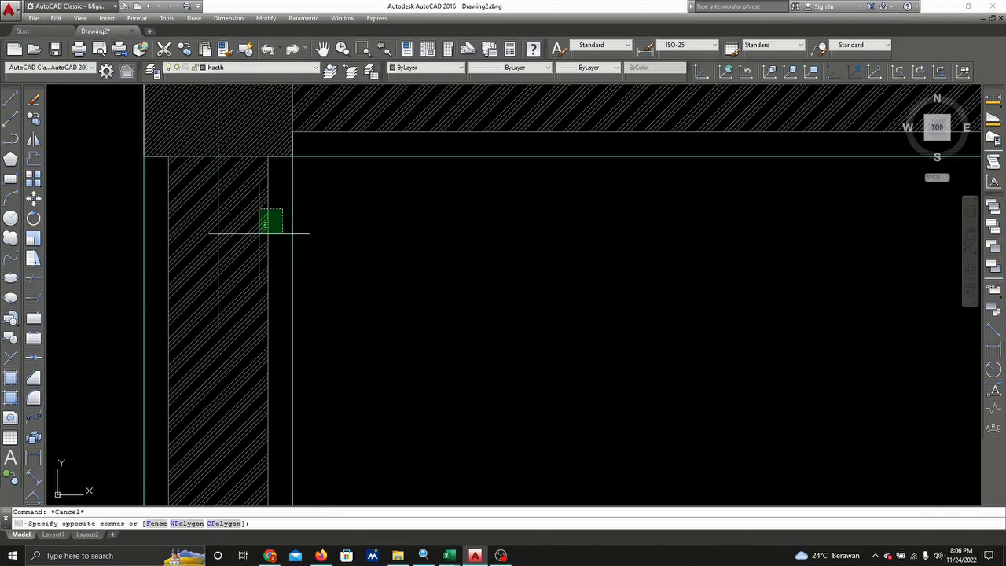
click(258, 235)
click(33, 118)
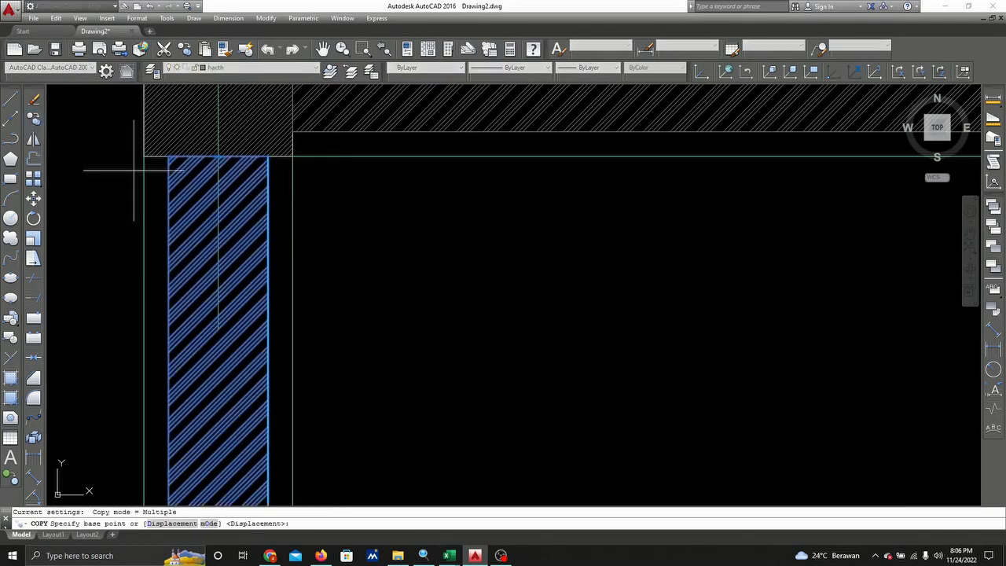
click(144, 156)
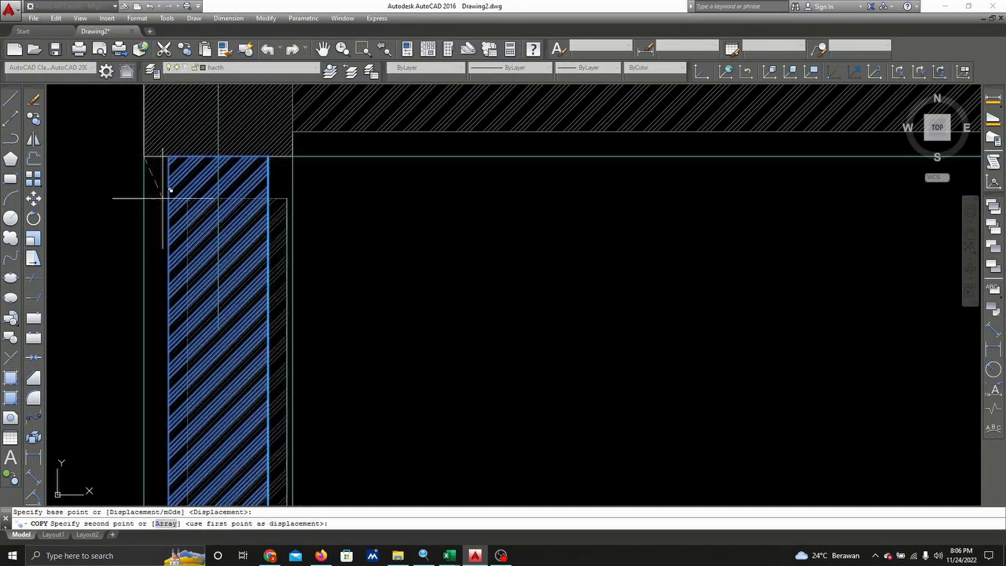
scroll(226, 273, down, 6)
middle_drag(676, 244, 403, 231)
scroll(562, 214, up, 3)
middle_drag(728, 269, 495, 229)
scroll(630, 253, up, 2)
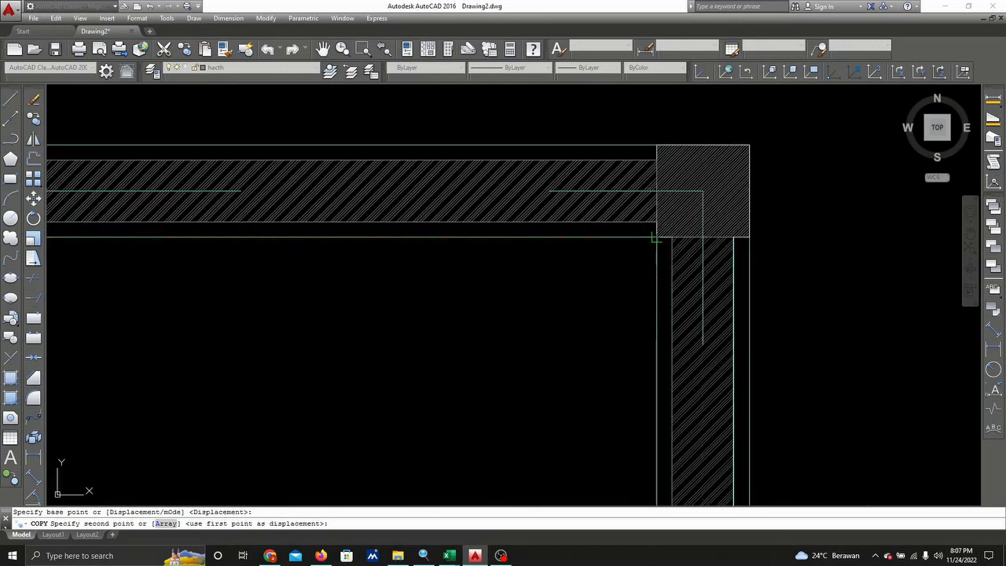
click(653, 238)
- Place a second copy of the vertical wall hatch at the bottom left corner of the right wall's intermediate column
scroll(655, 278, down, 3)
middle_drag(665, 322, 662, 138)
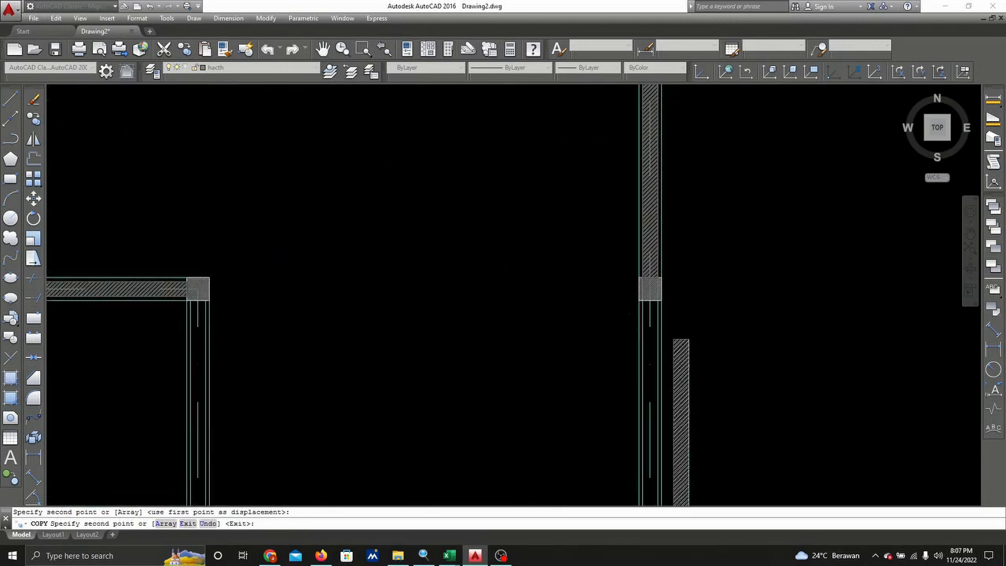
scroll(652, 298, up, 4)
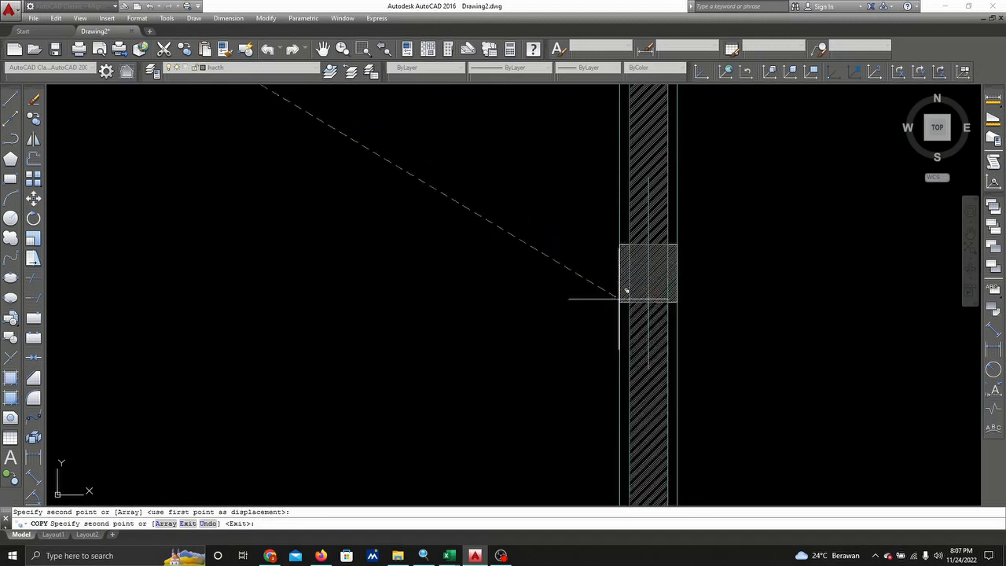
click(625, 299)
scroll(642, 317, down, 5)
scroll(624, 198, down, 2)
middle_drag(587, 199, 657, 417)
key(Escape)
key(Escape)
- Copy the lower right wall hatch from the intermediate column's bottom left corner to the same corner of the column at the plan's inner corner
middle_drag(590, 341, 579, 220)
scroll(703, 312, up, 5)
scroll(652, 135, up, 3)
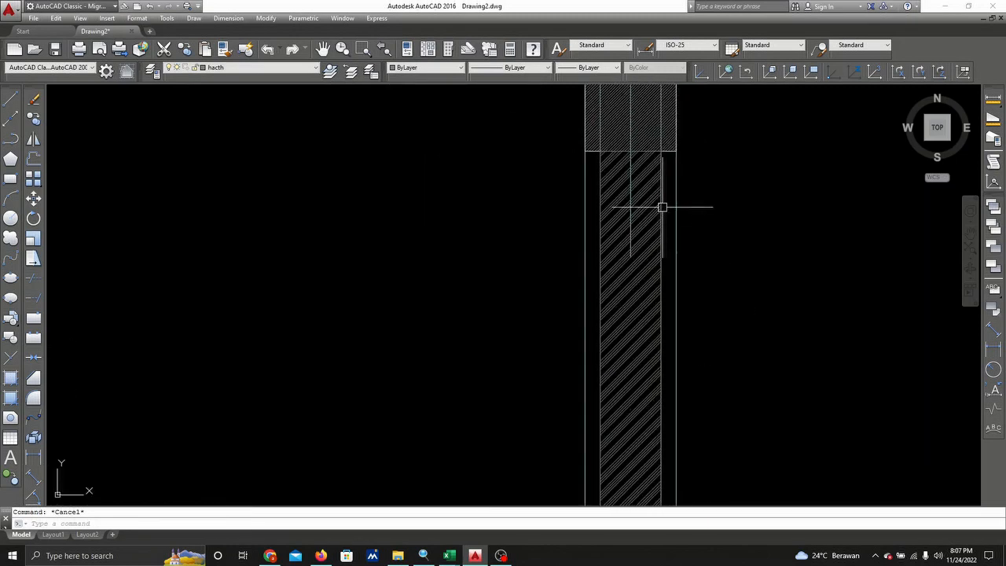
click(650, 214)
click(193, 118)
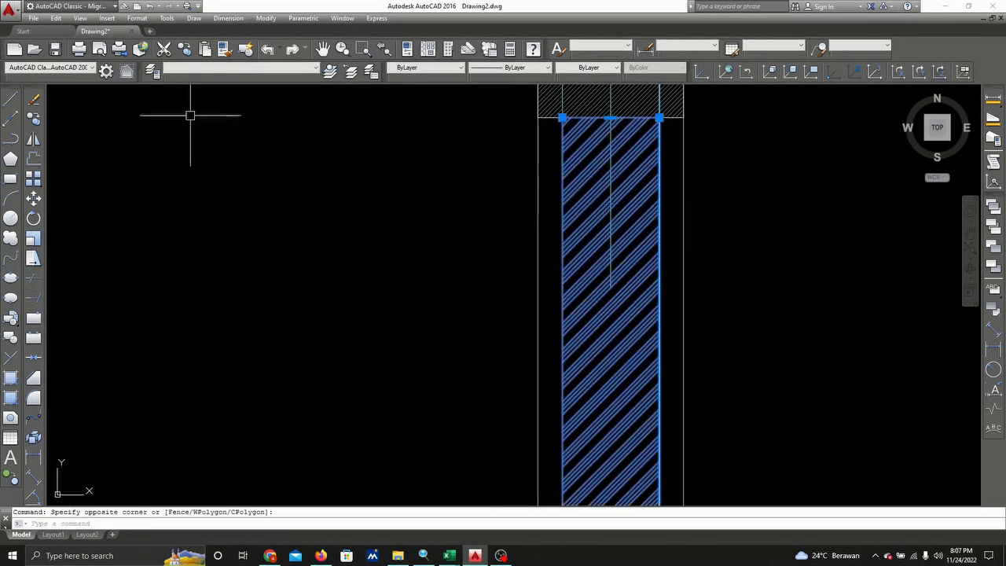
click(35, 119)
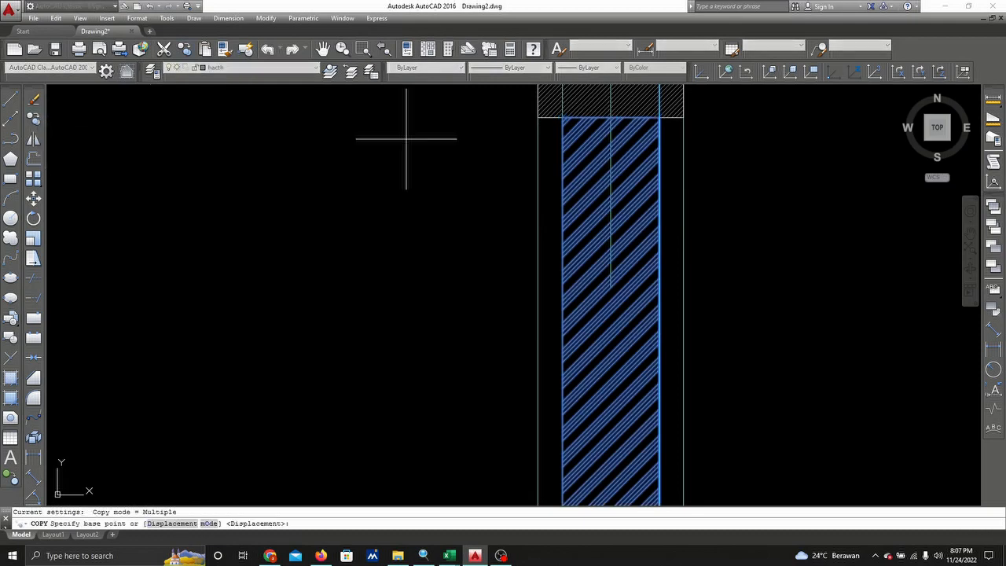
click(538, 118)
scroll(202, 215, down, 5)
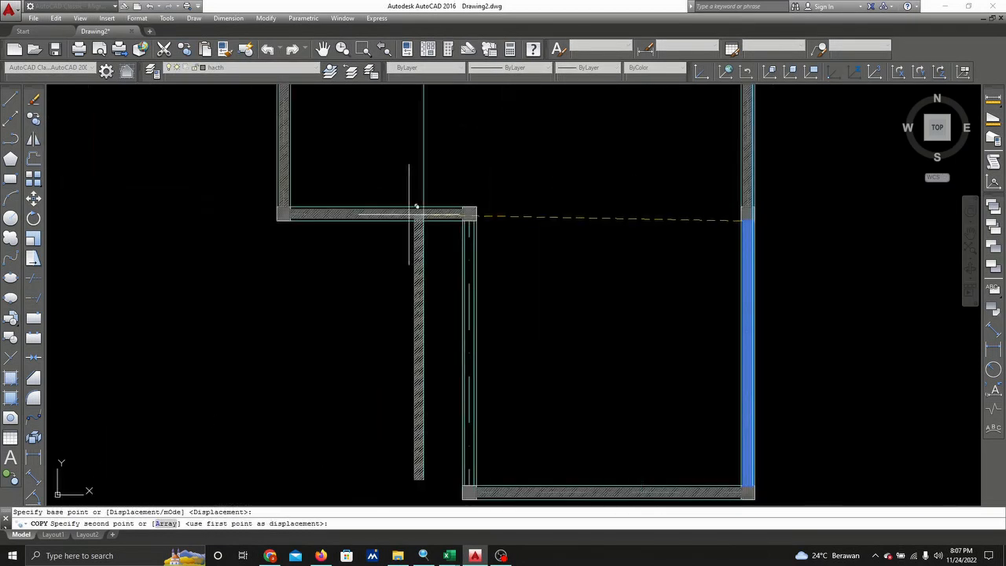
scroll(416, 207, up, 4)
click(507, 225)
right_click(590, 217)
click(601, 225)
scroll(585, 227, down, 6)
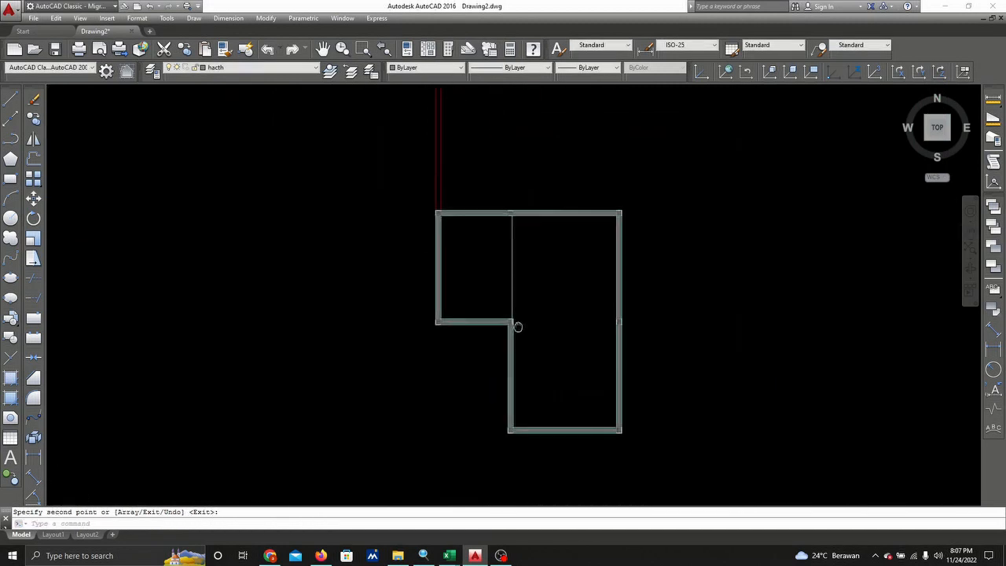
- Delete the long vertical line running from the upper intermediate column through the inner corner column
scroll(517, 265, up, 4)
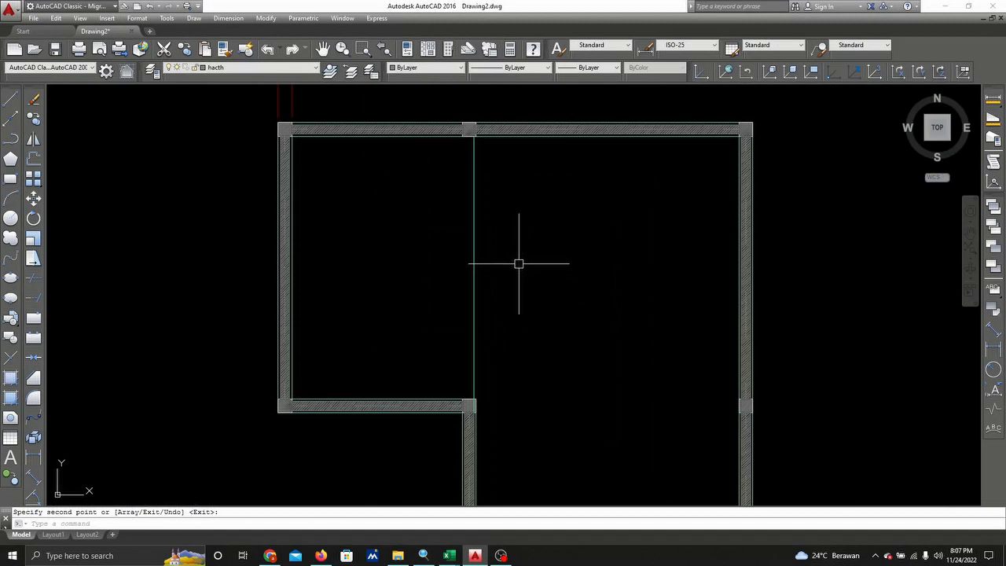
click(518, 264)
click(447, 272)
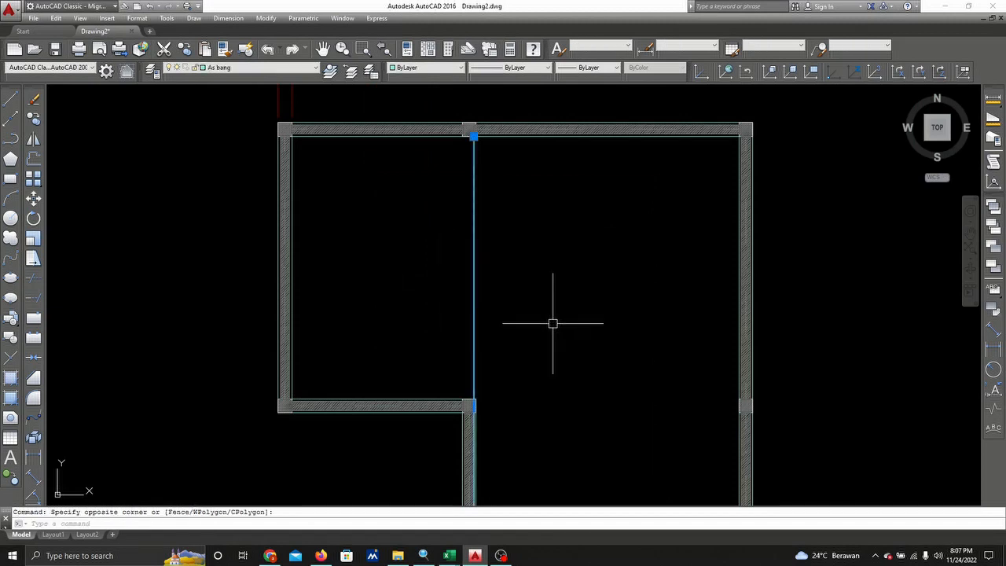
scroll(553, 323, down, 2)
scroll(586, 196, up, 5)
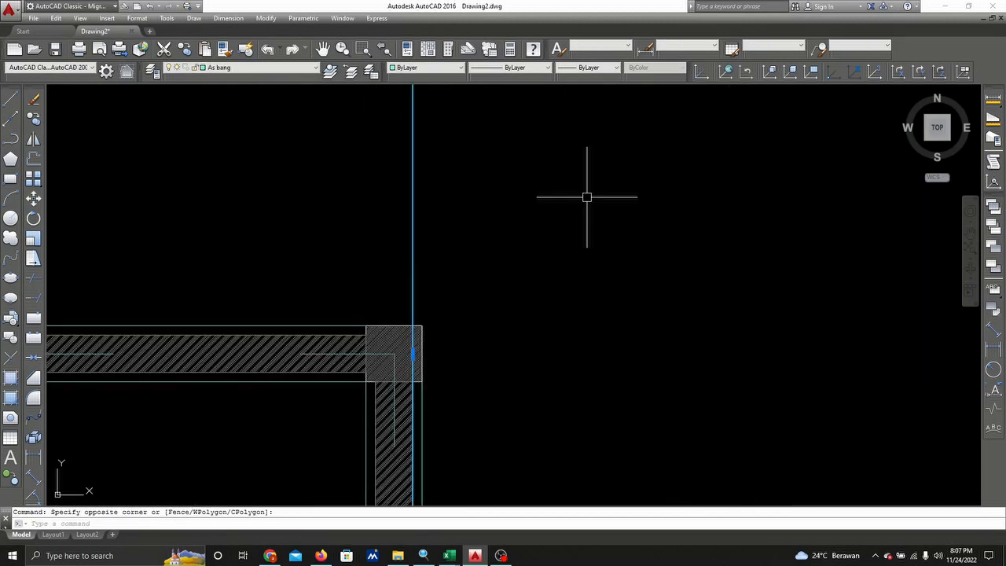
key(Delete)
- Examine the wall hatching between the windows and the double door near the Teras in the reference floor plan
scroll(588, 197, down, 5)
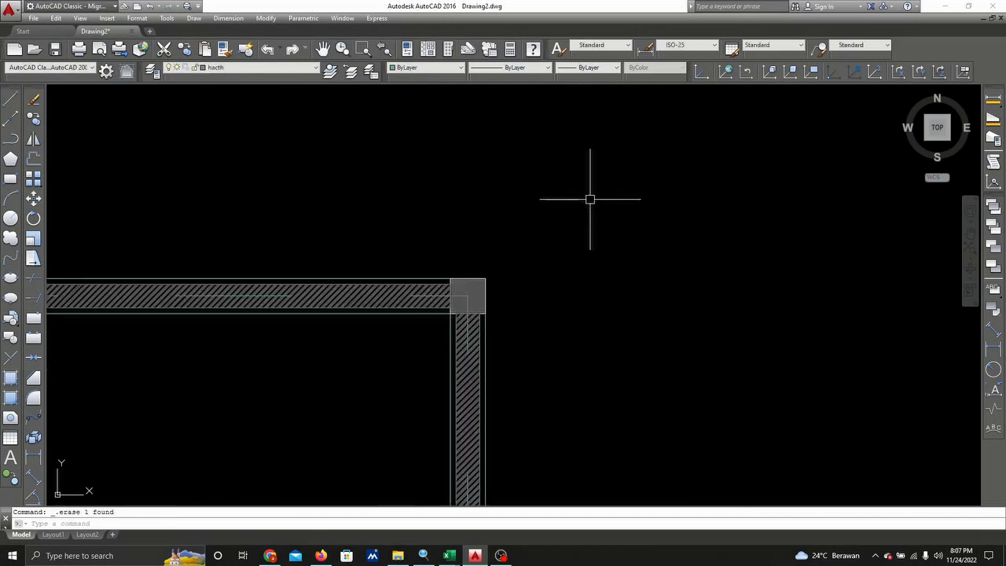
middle_drag(579, 265, 590, 348)
scroll(590, 348, down, 3)
scroll(539, 225, up, 6)
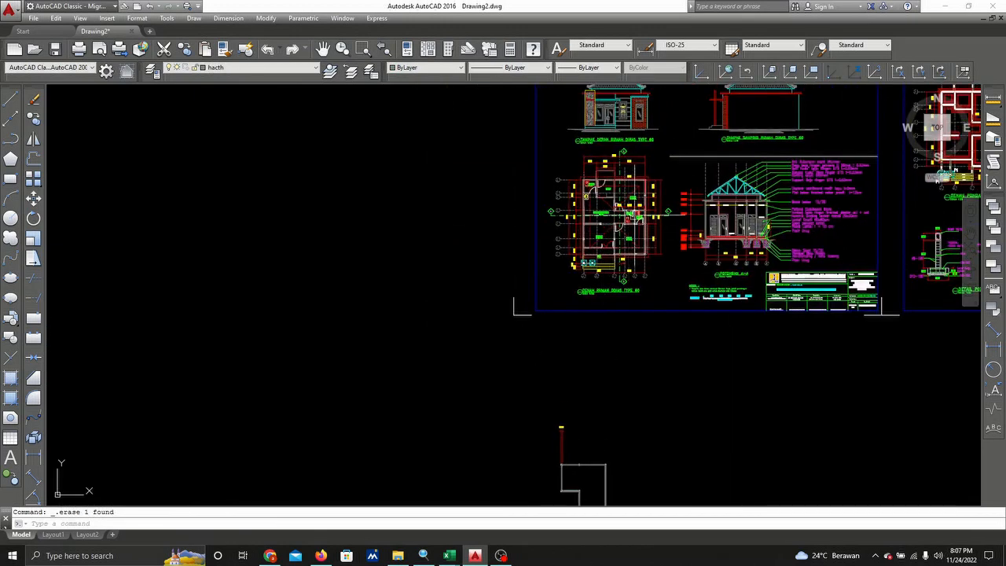
middle_drag(496, 405, 572, 108)
middle_drag(390, 421, 406, 287)
scroll(403, 272, up, 6)
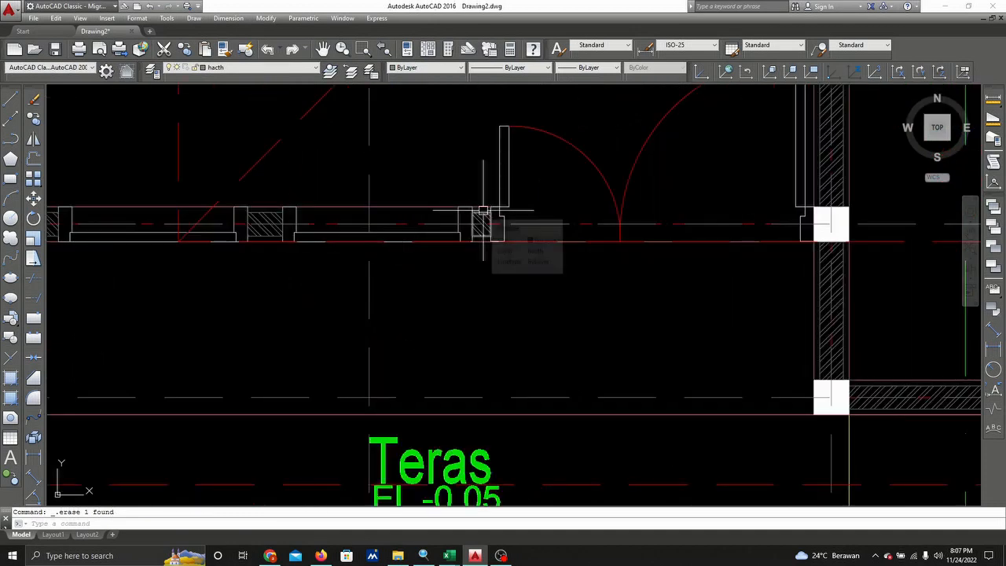
- Draw a 0.06-wide opening frame outline across the bottom wall's thickness, against the inner side of its right corner column
scroll(486, 217, down, 7)
scroll(487, 217, down, 5)
scroll(496, 287, up, 10)
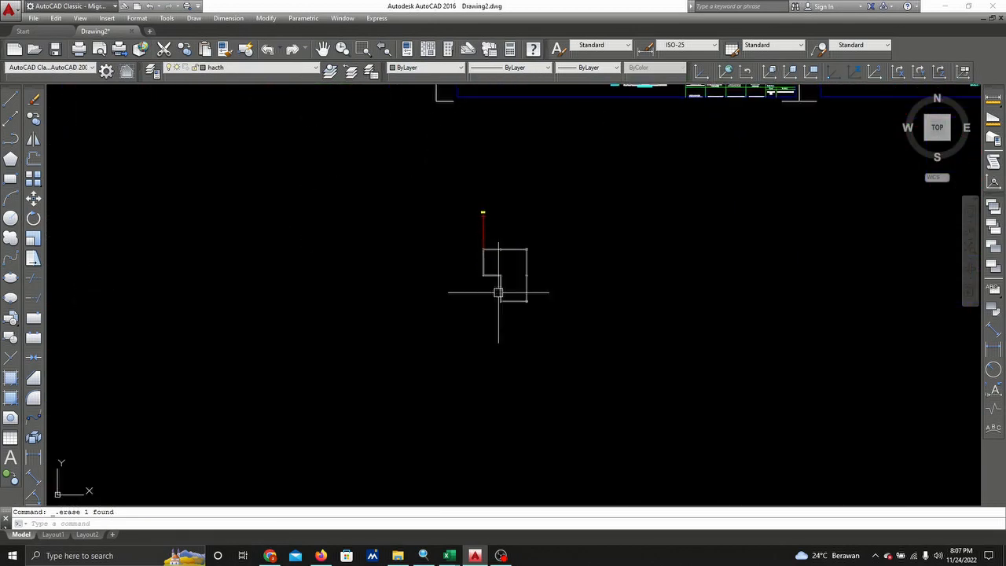
scroll(559, 314, up, 3)
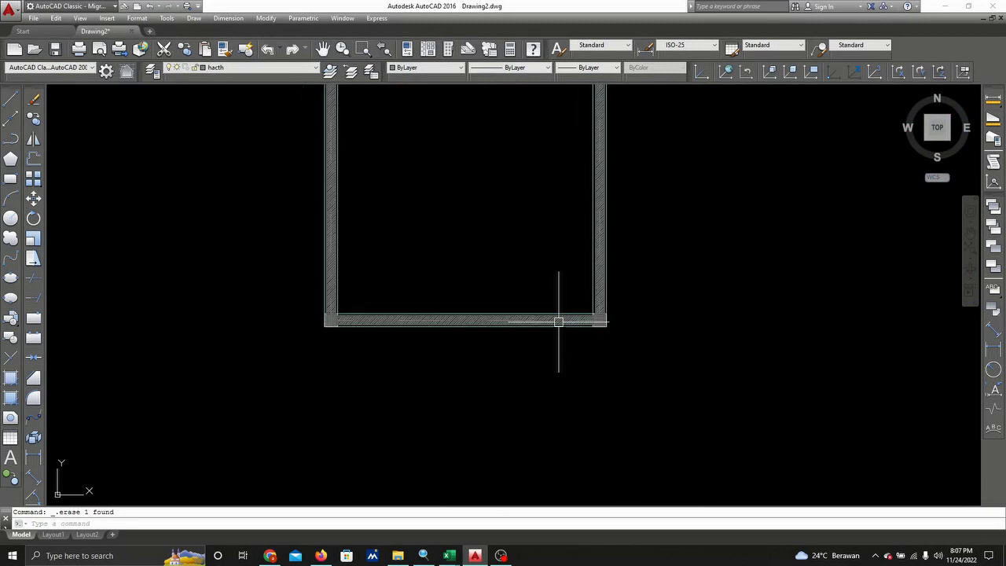
scroll(584, 337, up, 5)
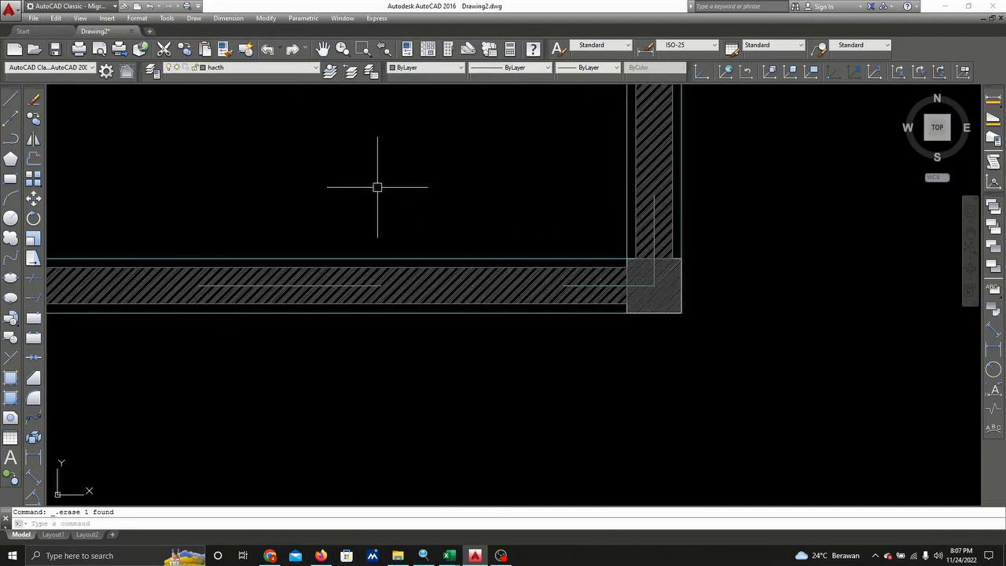
scroll(168, 307, down, 4)
mouse_move(168, 307)
middle_down()
mouse_move(681, 461)
mouse_move(487, 377)
middle_up()
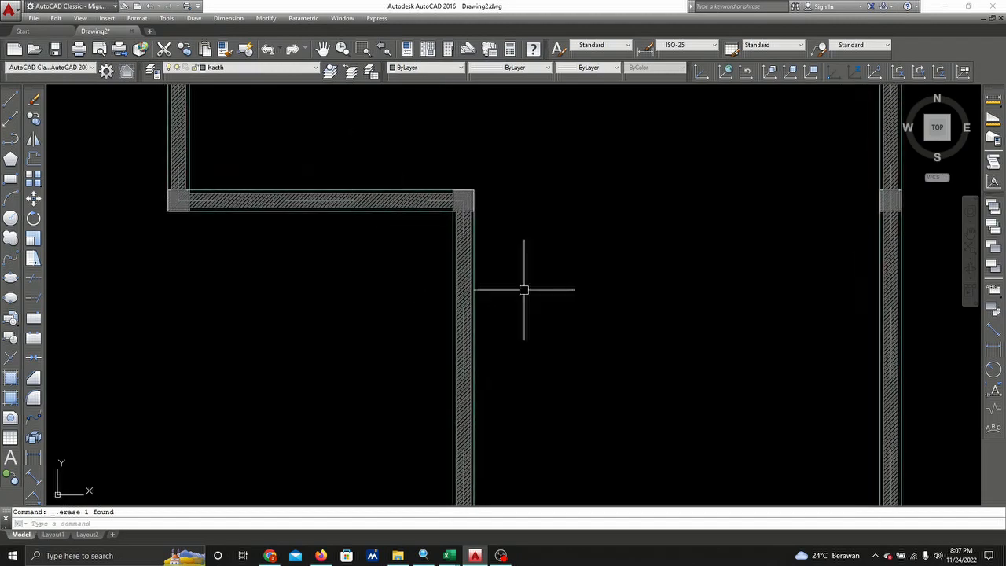
scroll(412, 398, up, 3)
middle_drag(413, 398, 388, 224)
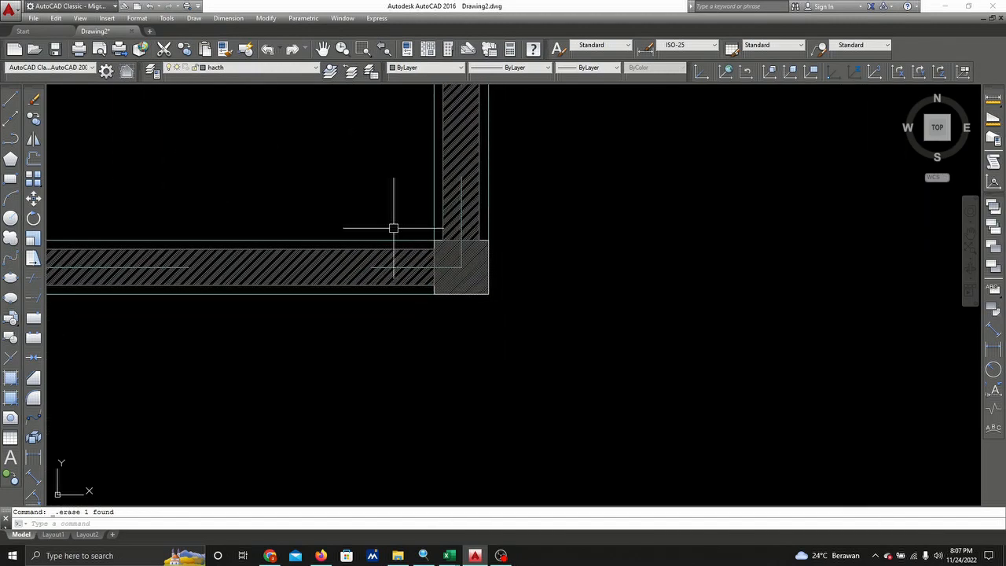
click(10, 98)
scroll(435, 263, up, 6)
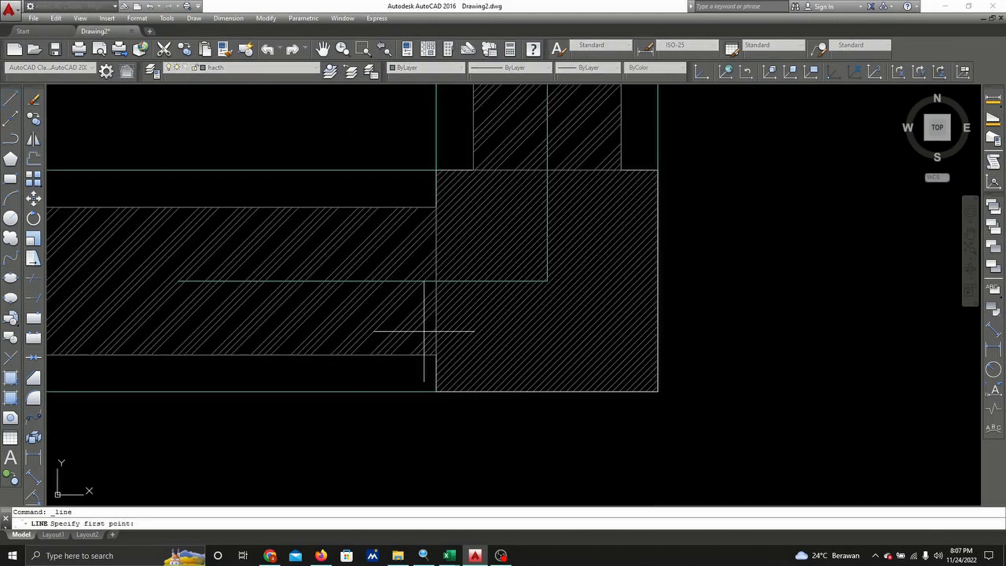
click(436, 391)
click(436, 171)
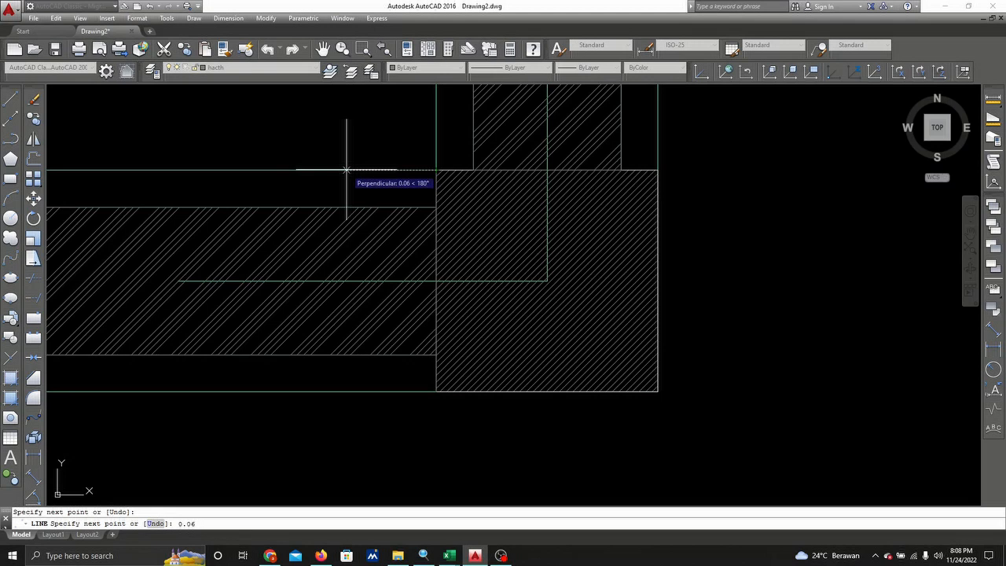
text(0.06)
key(Return)
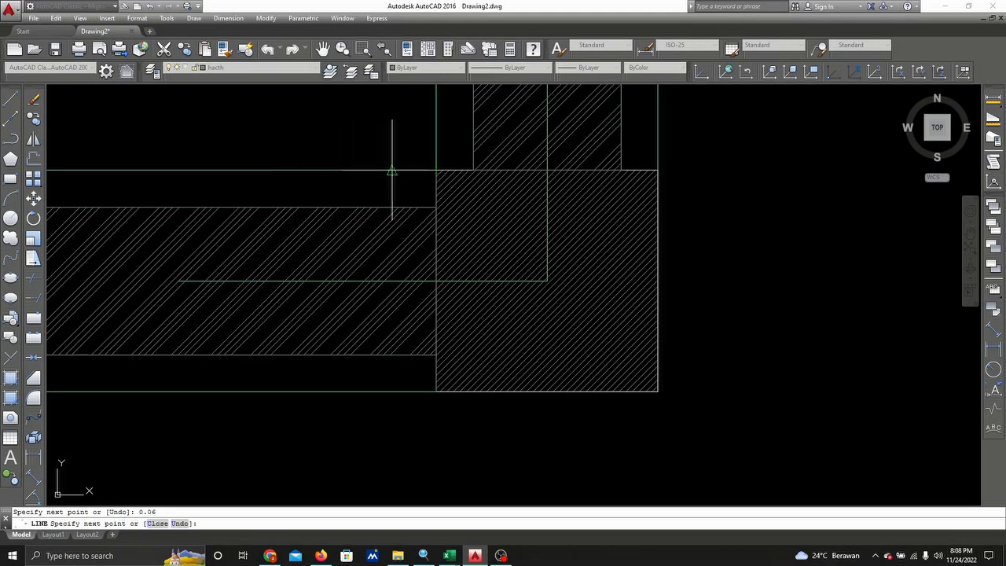
click(348, 390)
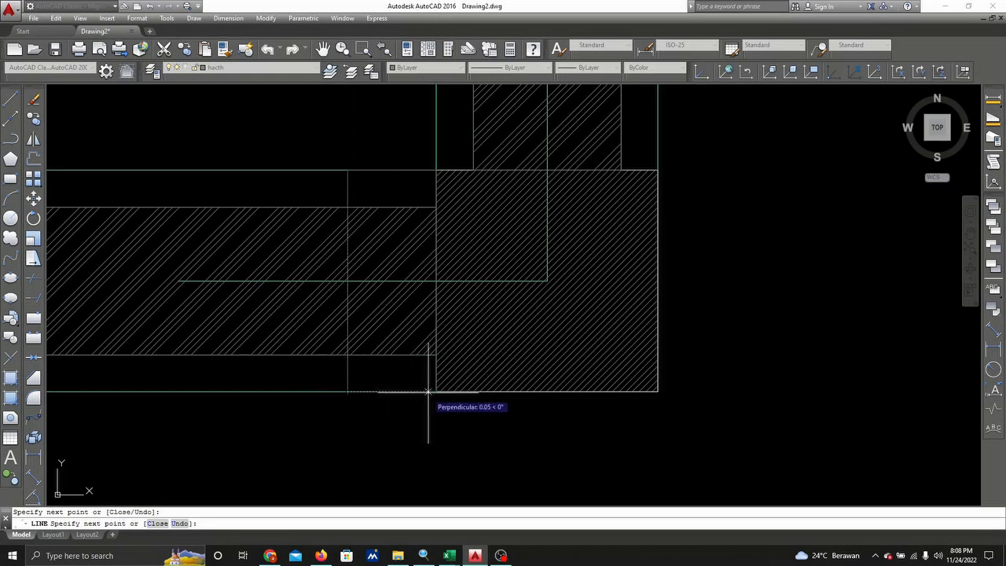
right_click(431, 407)
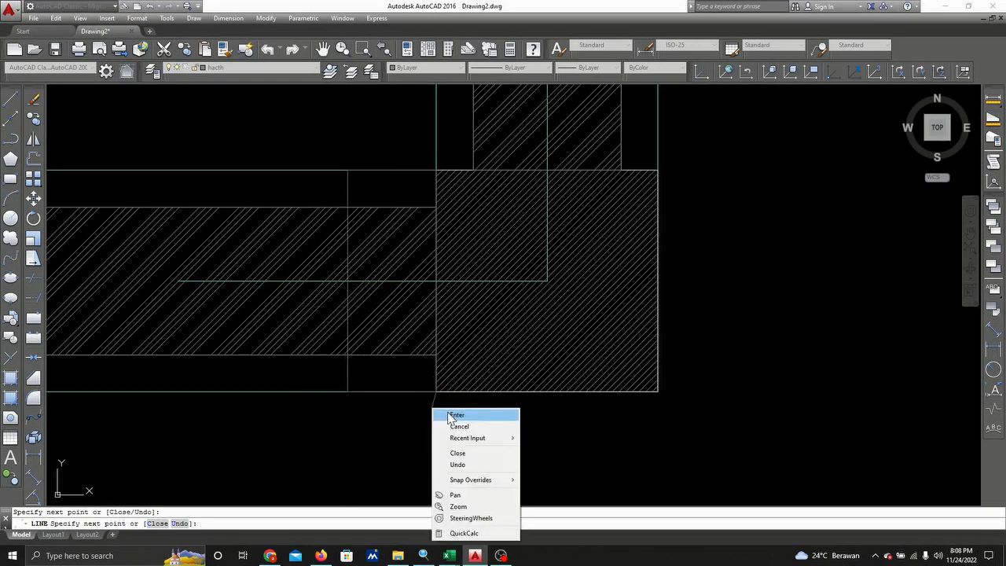
click(459, 414)
- With Ortho on, draw a 1.2 guide line leftward from just above the frame's left edge, plus a downward segment crossing the wall
scroll(366, 249, down, 2)
middle_drag(366, 249, 737, 190)
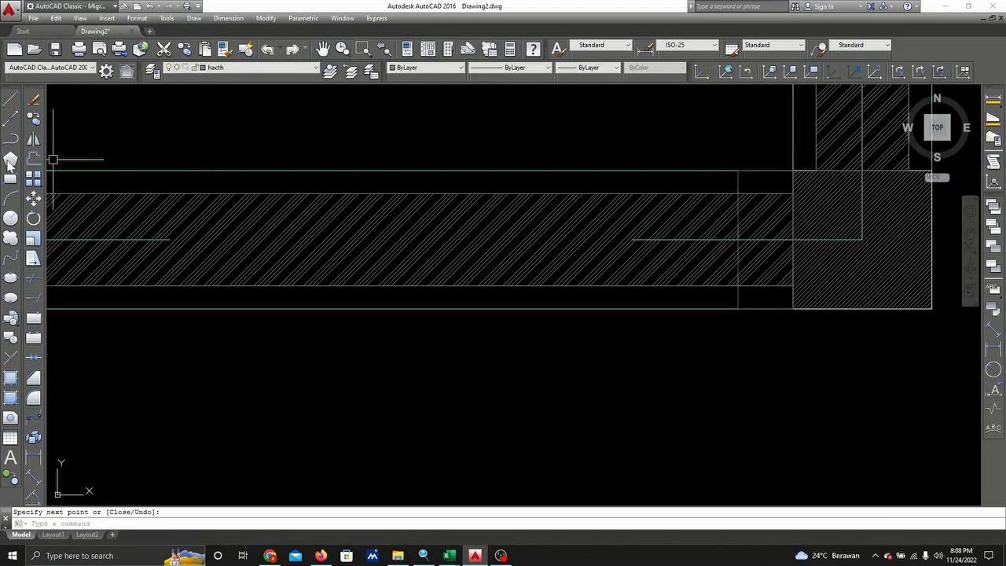
click(33, 118)
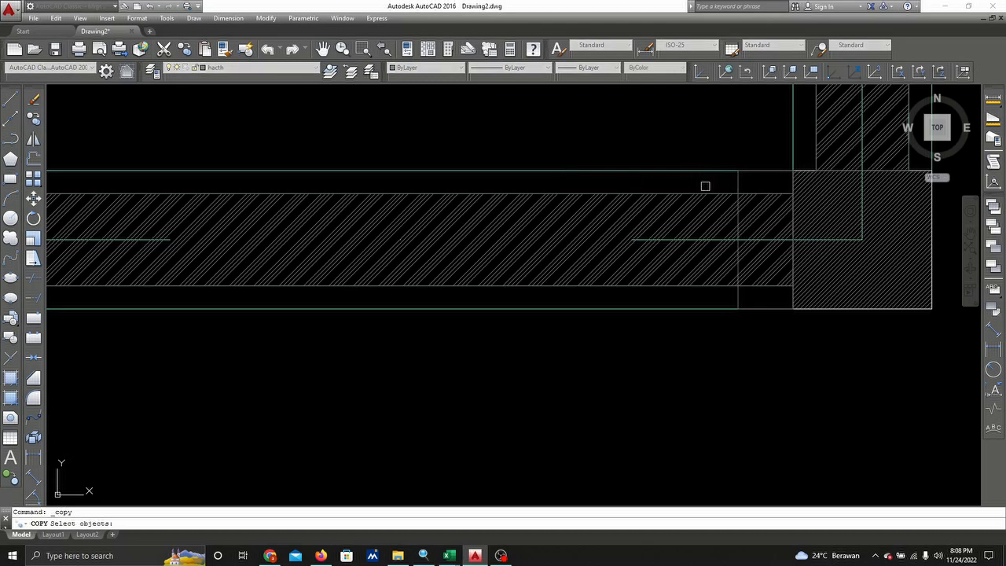
key(Escape)
click(8, 102)
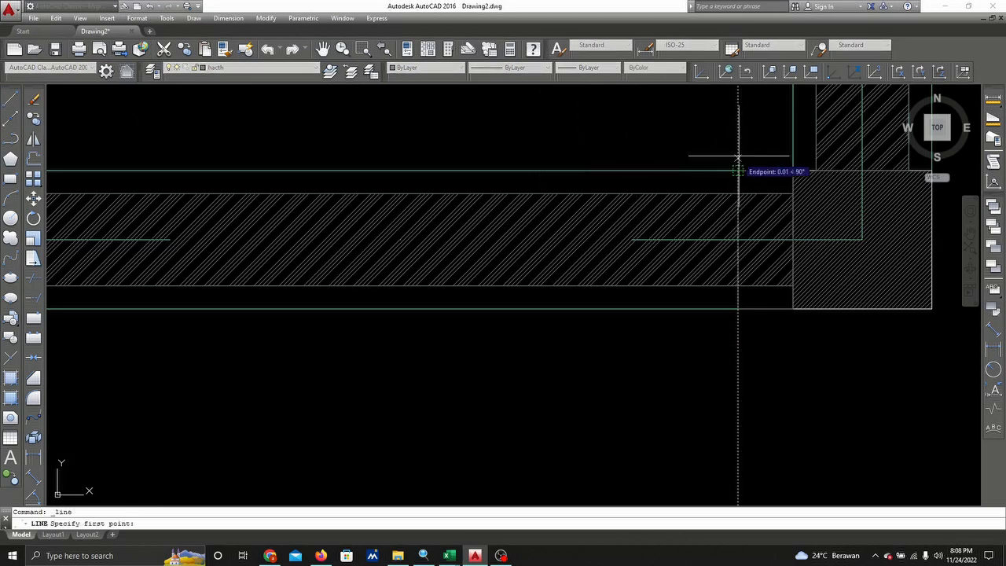
click(737, 155)
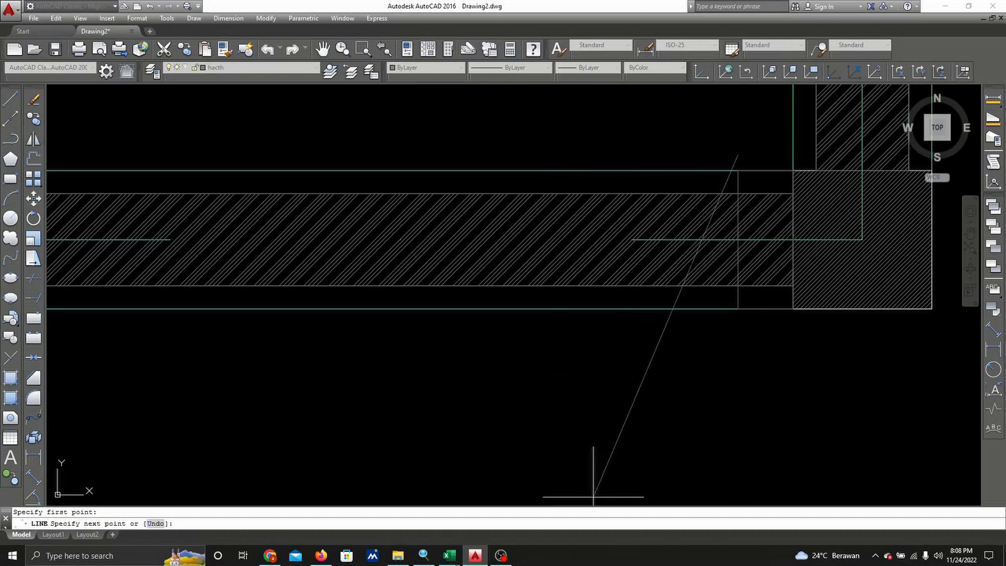
key(F8)
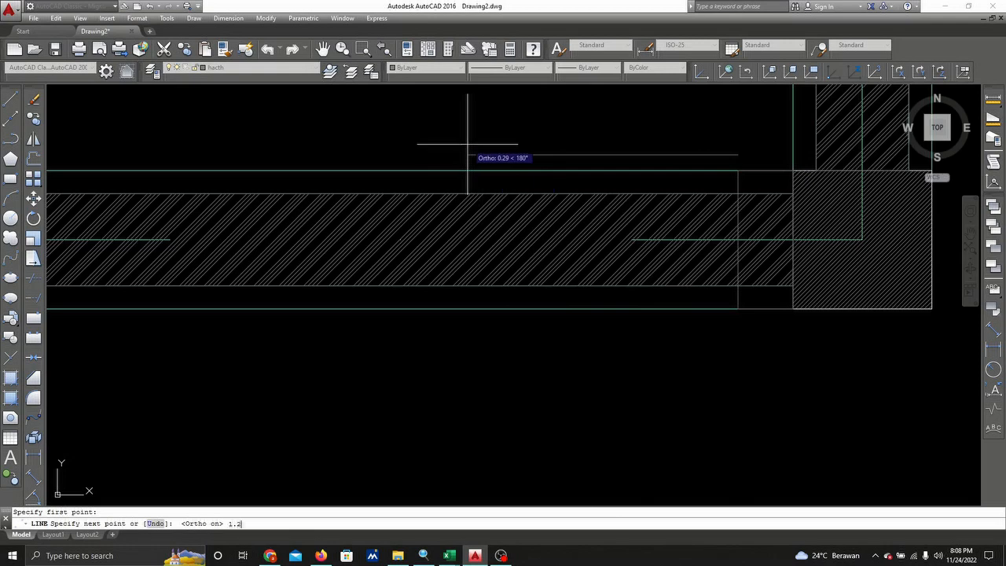
text(1.2)
key(Return)
scroll(514, 215, down, 4)
click(215, 409)
key(Escape)
- Mirror the frame outline about a vertical axis through the 1.2 guide line's midpoint, keeping the original
scroll(588, 231, up, 2)
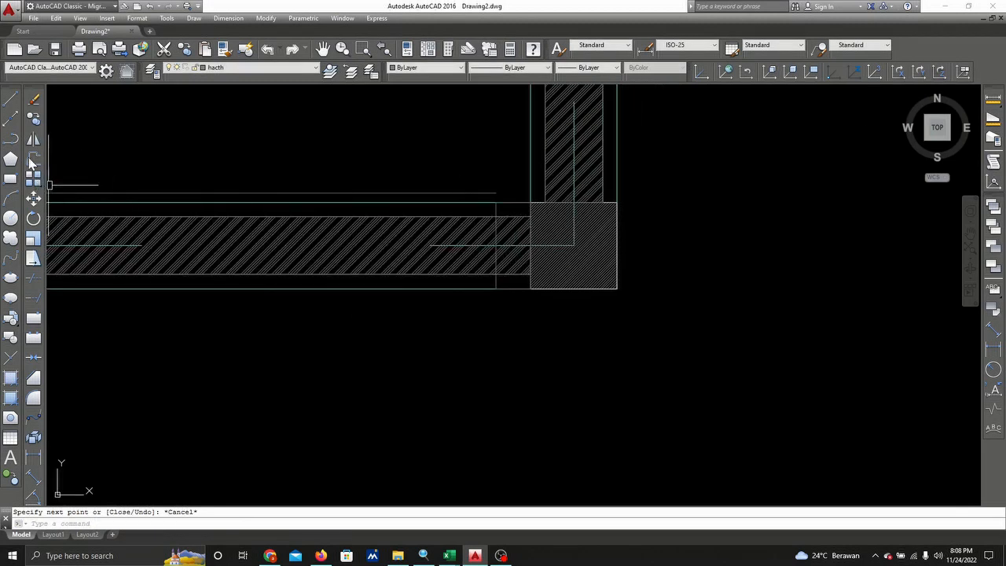
click(10, 178)
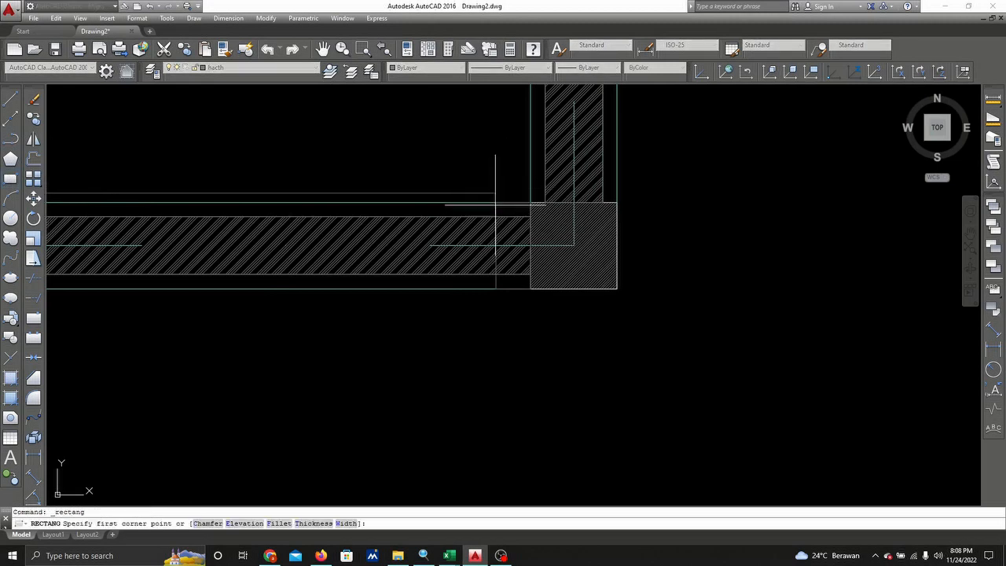
key(Escape)
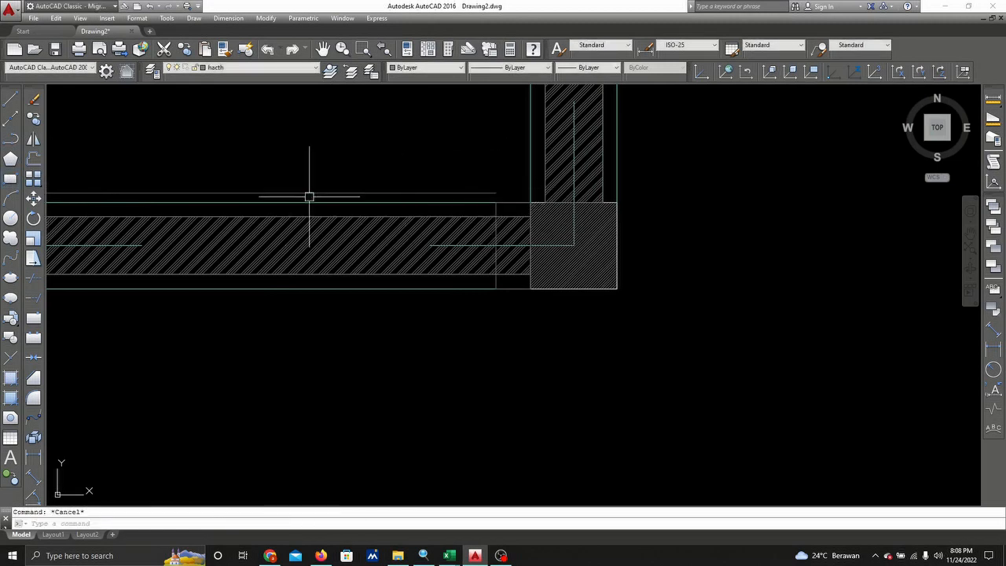
click(34, 142)
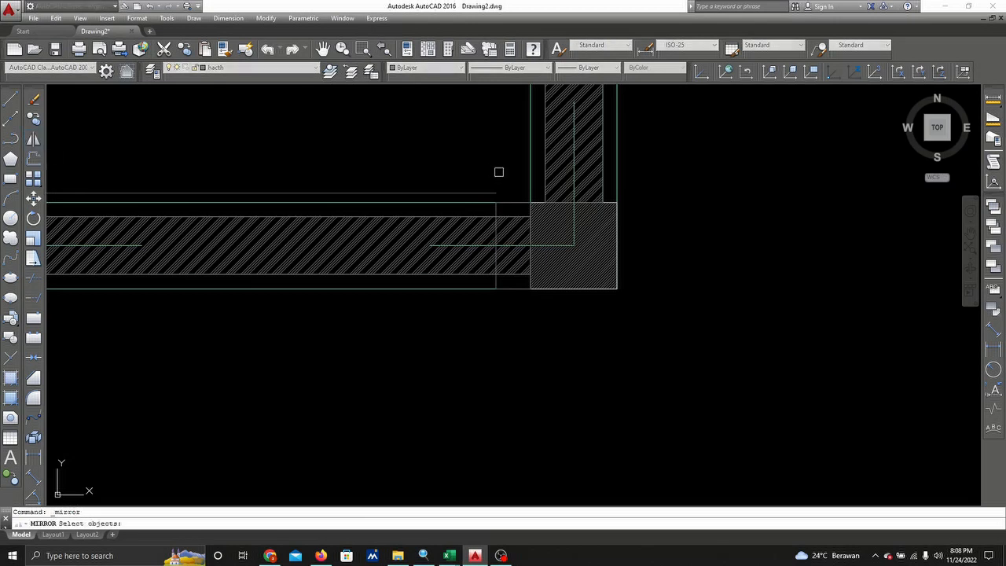
click(480, 169)
click(542, 305)
scroll(418, 327, down, 2)
mouse_move(417, 327)
middle_down()
mouse_move(691, 284)
mouse_move(840, 301)
middle_up()
key(Return)
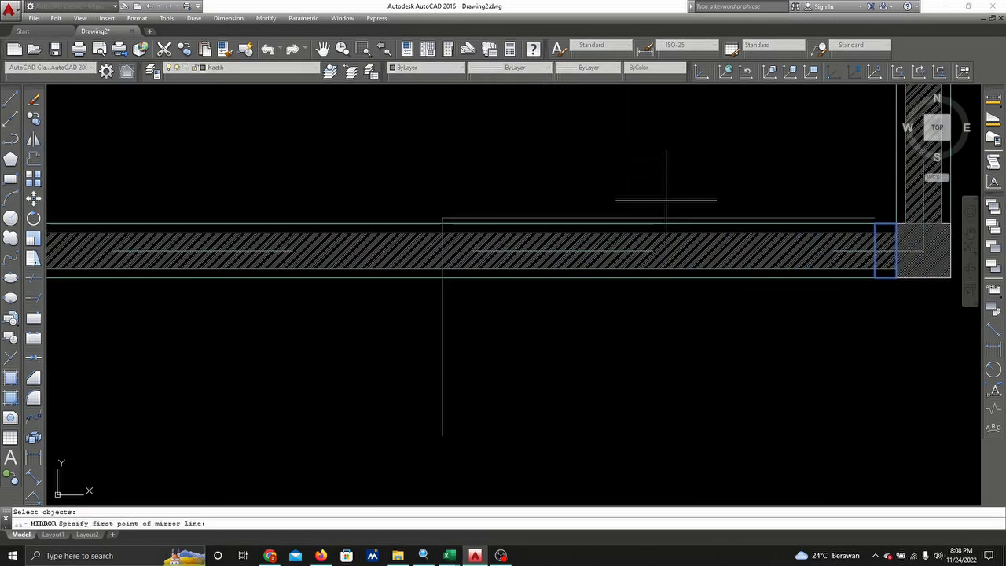
click(658, 276)
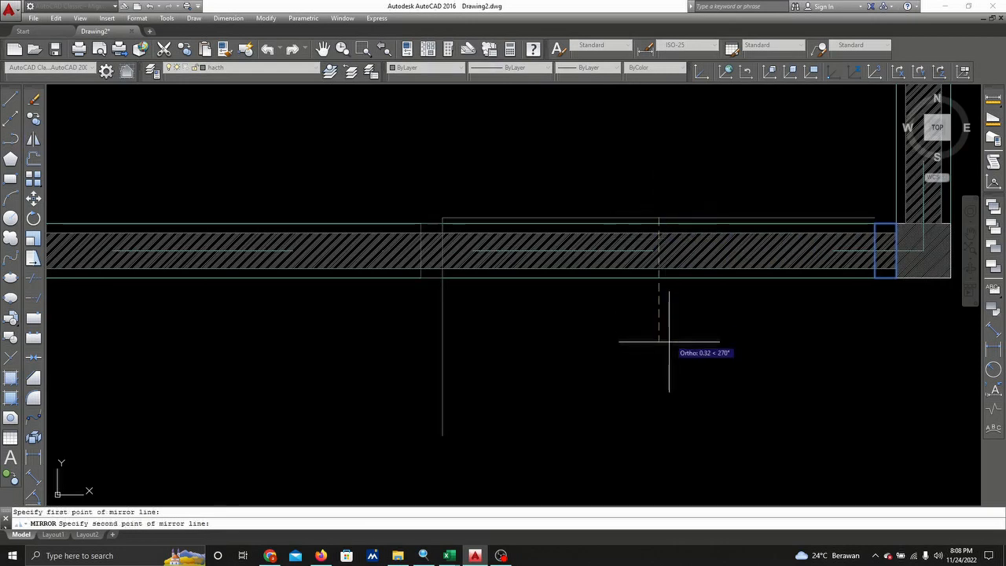
click(658, 341)
right_click(669, 347)
click(695, 354)
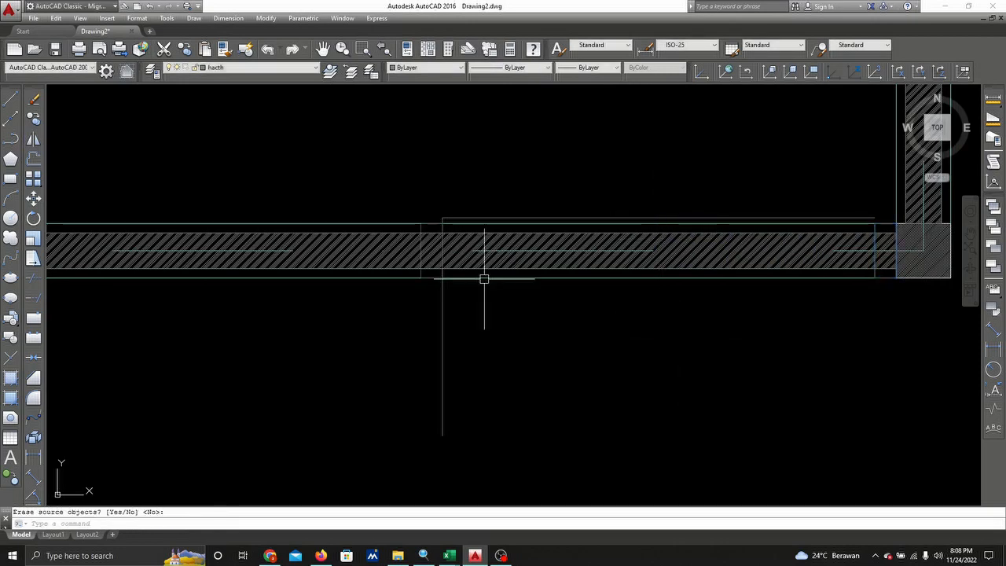
- Trim the bottom wall hatch and its border lines away from the mirrored frame's outer edge to the right corner column
scroll(417, 228, up, 3)
scroll(445, 258, down, 1)
middle_drag(446, 258, 342, 254)
click(33, 279)
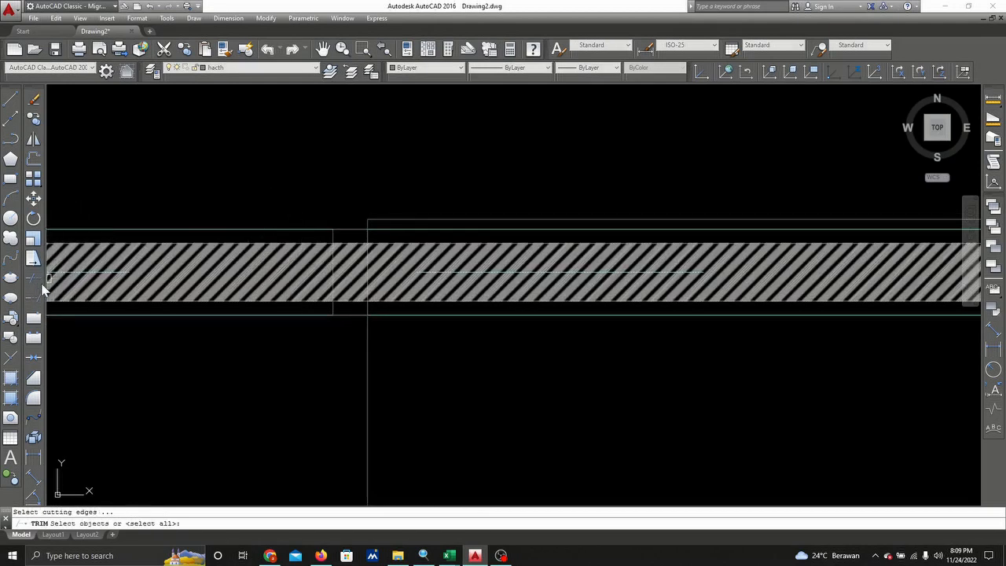
scroll(380, 216, up, 2)
click(302, 245)
key(Return)
click(388, 248)
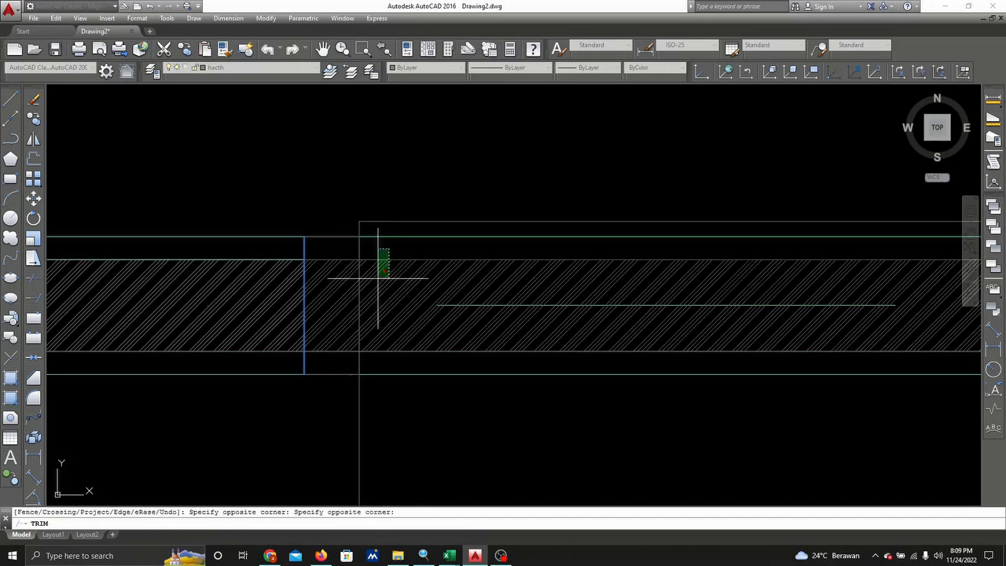
click(381, 279)
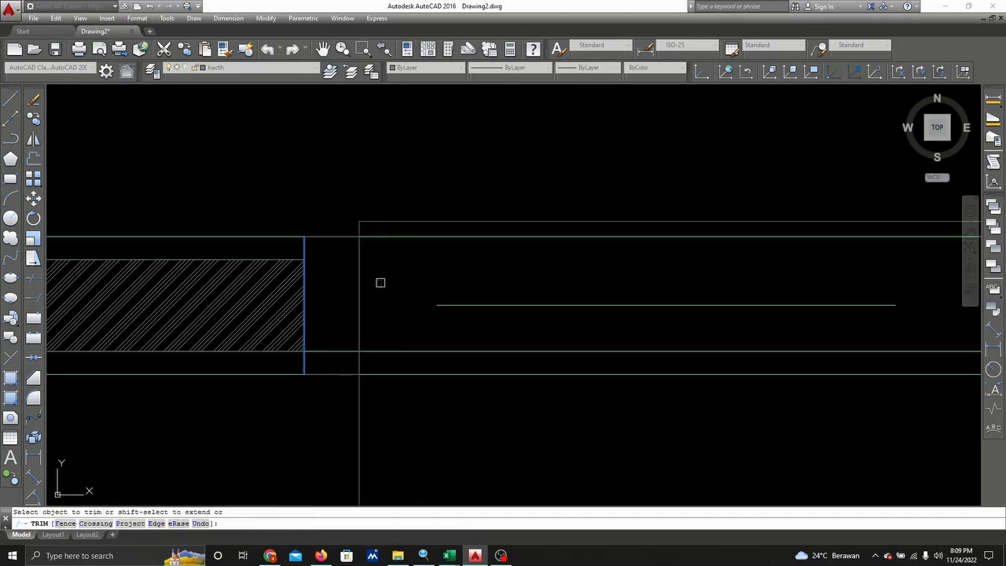
click(395, 355)
scroll(406, 328, down, 3)
middle_drag(475, 323, 373, 275)
right_click(516, 207)
click(554, 214)
- Draw a vertical line 0.6 long upward from the upper left corner of the right frame
scroll(624, 268, up, 3)
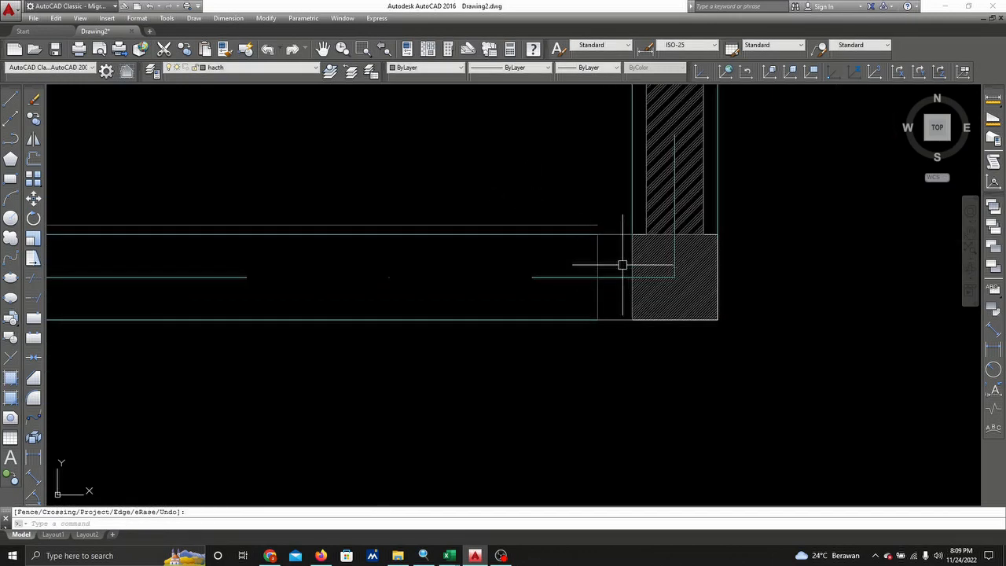
scroll(623, 265, down, 2)
middle_drag(480, 242, 494, 264)
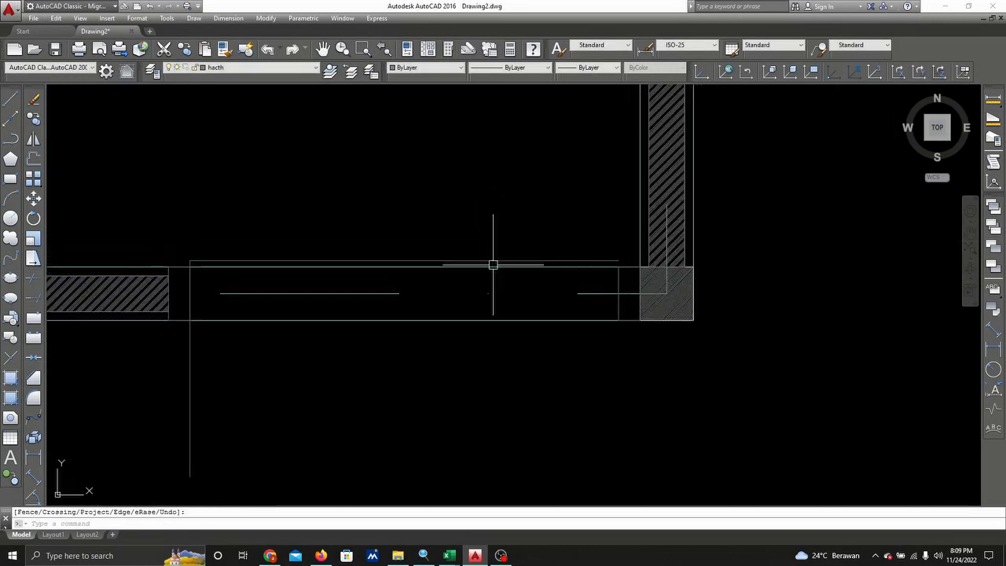
click(16, 96)
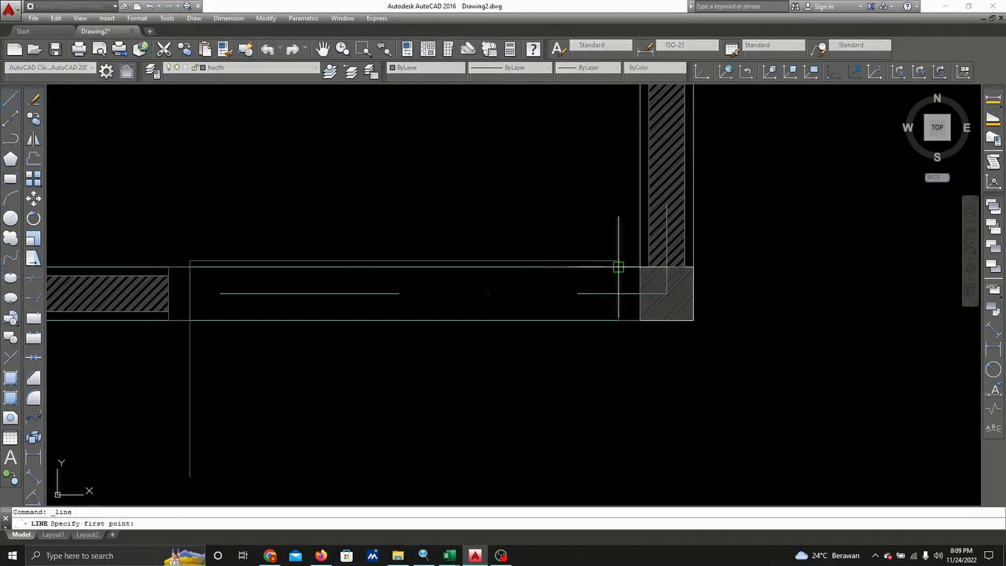
click(617, 267)
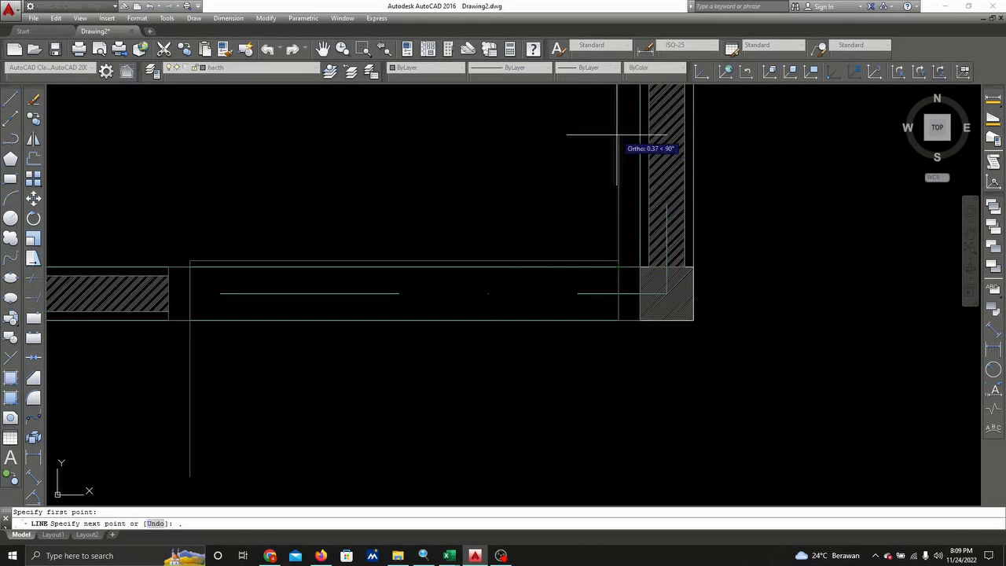
text(.6)
key(Return)
scroll(617, 135, down, 3)
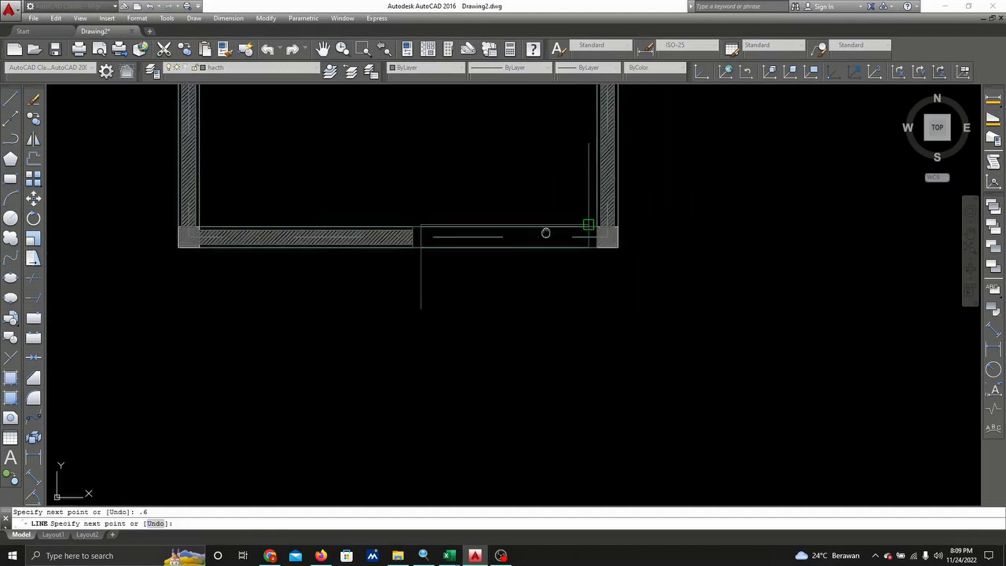
scroll(557, 175, up, 5)
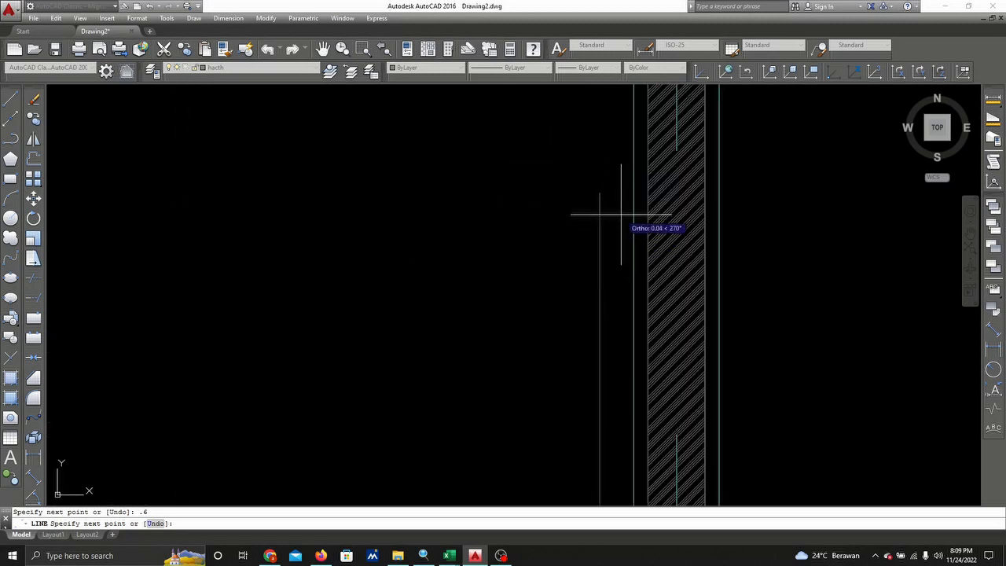
key(Escape)
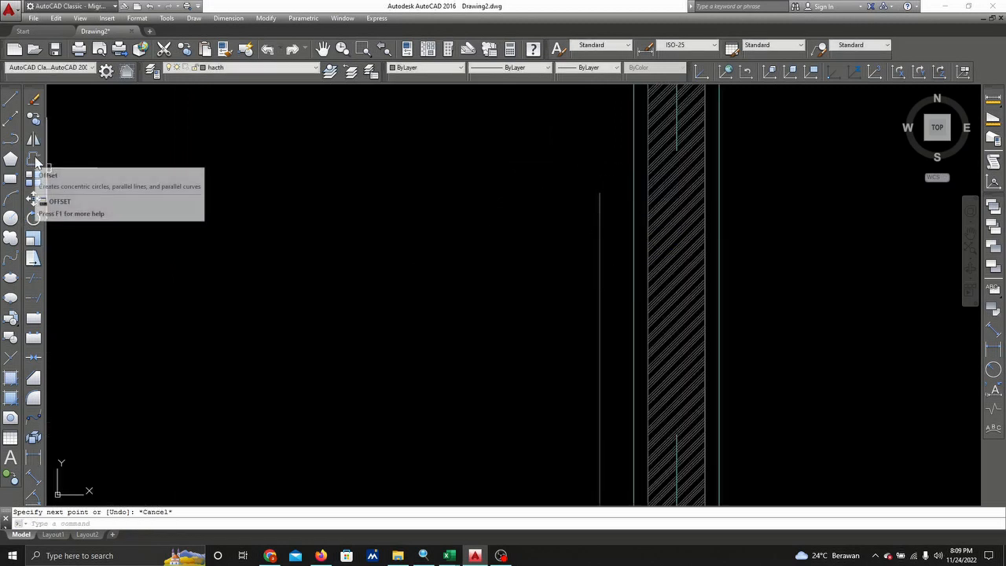
- Offset the 0.6 vertical line on the right frame by 0.03 toward the right wall
click(35, 162)
text(.0)
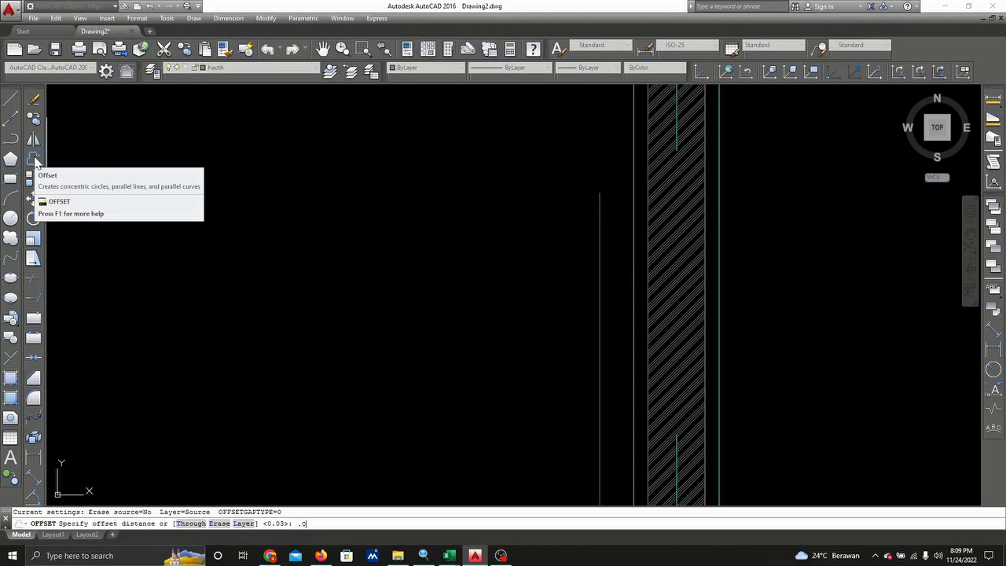
text(3)
key(Return)
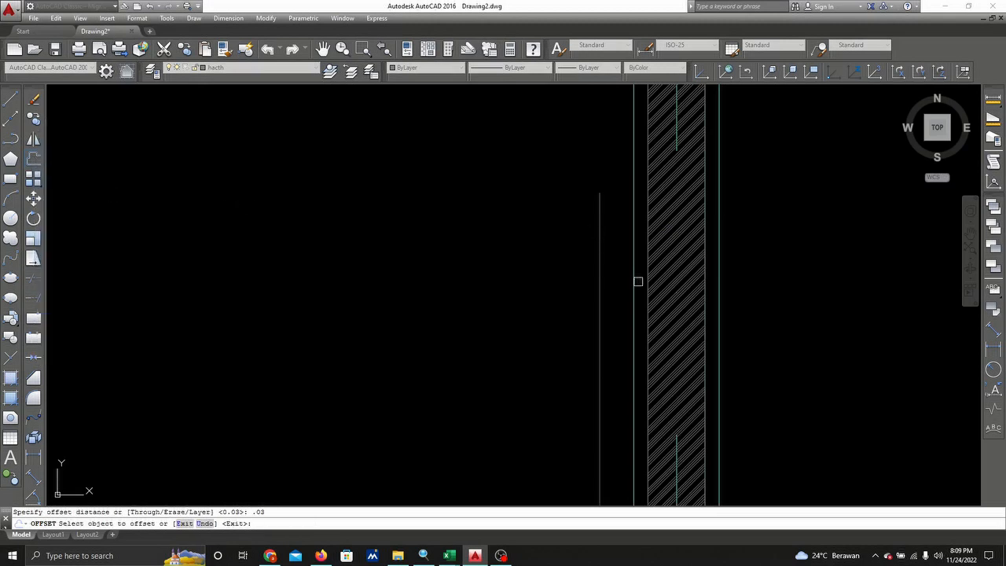
click(599, 284)
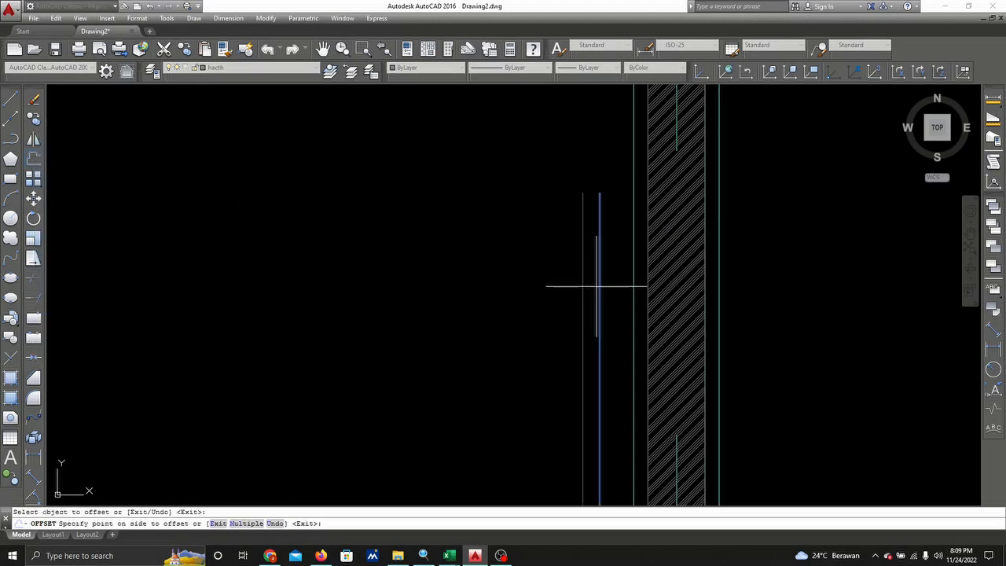
click(609, 297)
key(Escape)
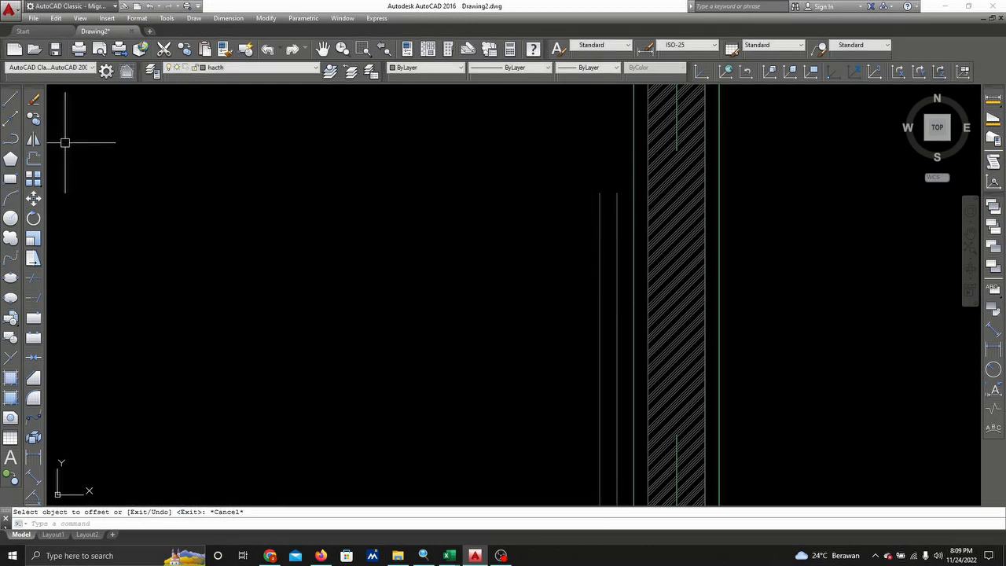
- Draw the door leaf rectangle from the first vertical line's upper end down into the frame, as wide as the 0.03 gap
click(10, 178)
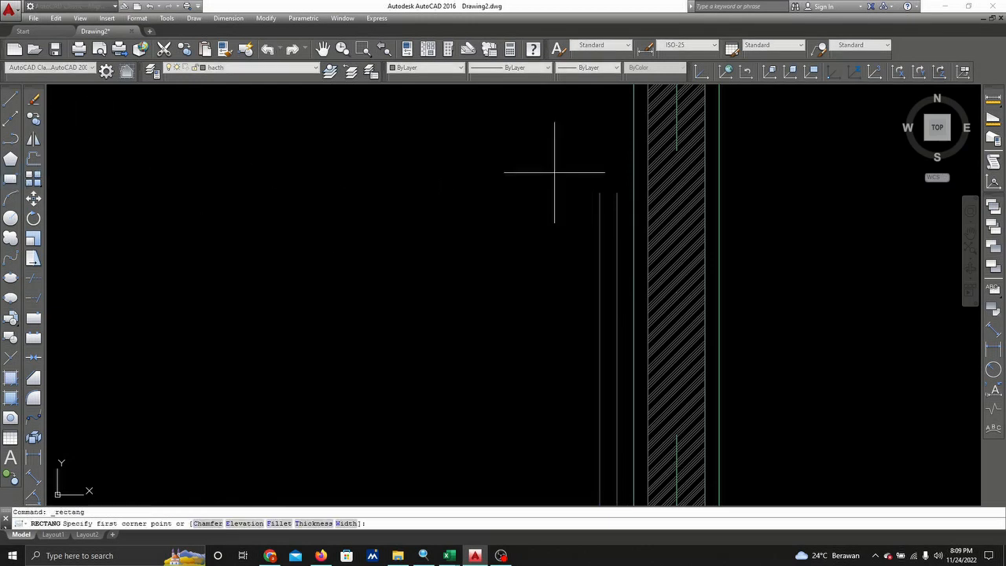
click(599, 192)
scroll(605, 193, down, 2)
scroll(618, 191, up, 4)
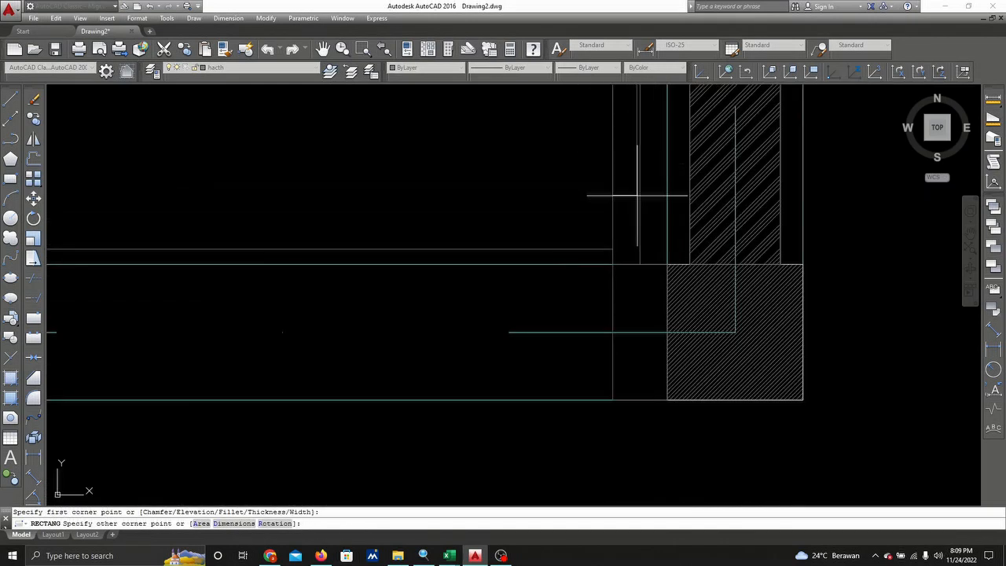
scroll(637, 195, up, 2)
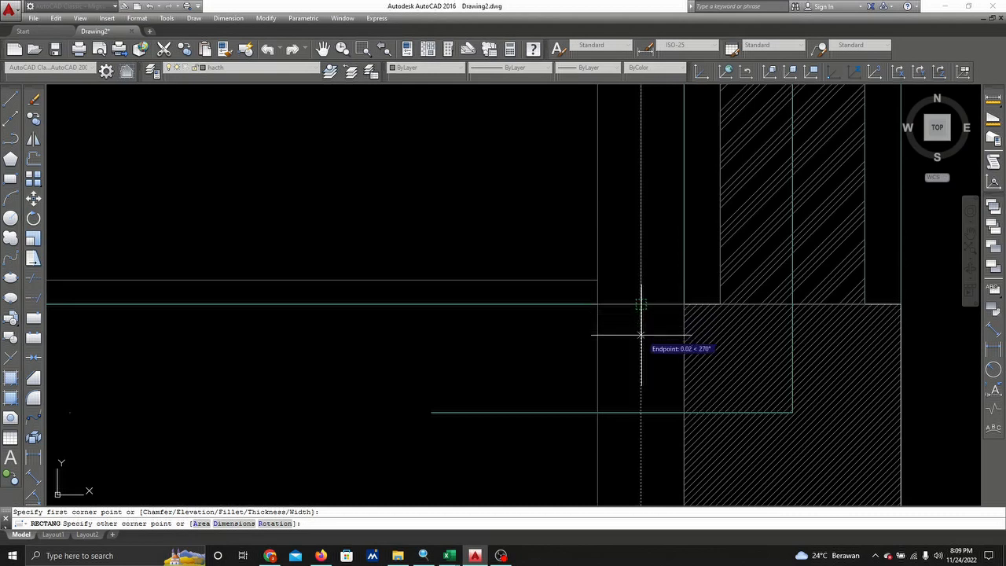
click(641, 344)
key(Escape)
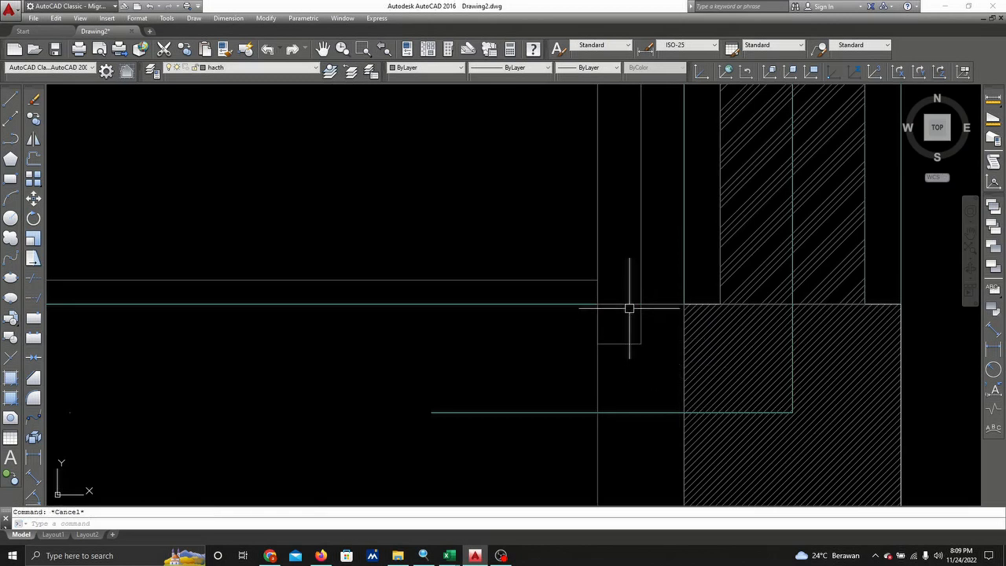
- Trim the frame and wall lines that lie inside the leaf rectangle, using the rectangle as the cutting edge
click(33, 278)
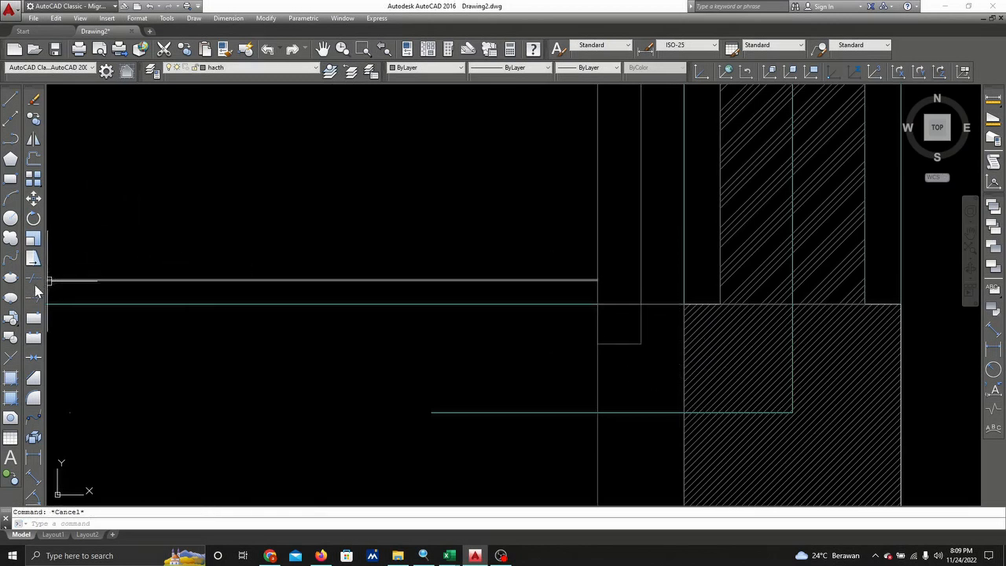
click(639, 258)
key(Return)
click(630, 277)
click(619, 310)
scroll(630, 269, down, 4)
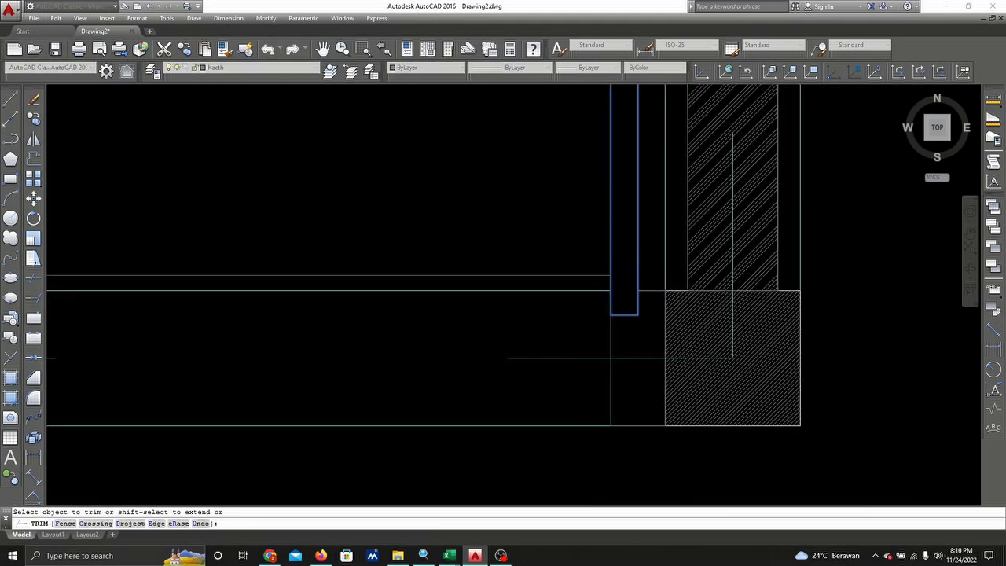
middle_drag(630, 268, 576, 225)
scroll(569, 285, down, 2)
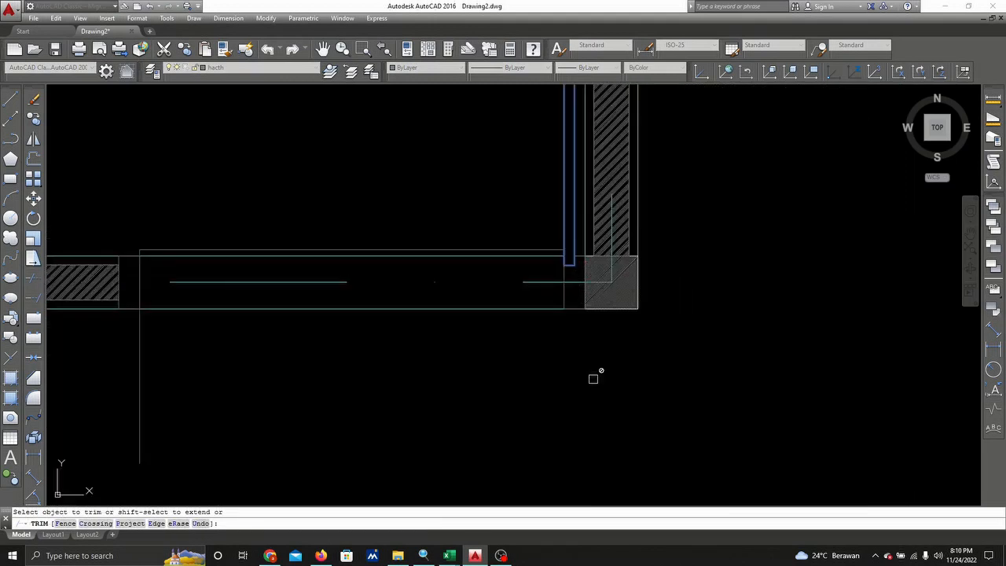
key(Escape)
- Trace the right frame's notched outline around the leaf's lower end with a polyline, starting from the frame's lower left corner
scroll(542, 259, up, 2)
middle_drag(540, 255, 480, 253)
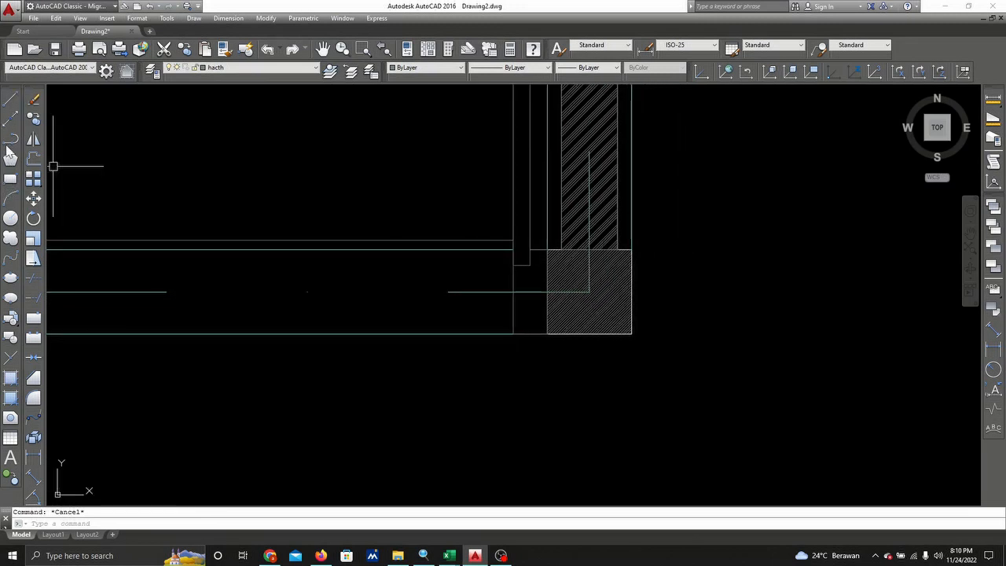
click(10, 138)
scroll(544, 330, up, 2)
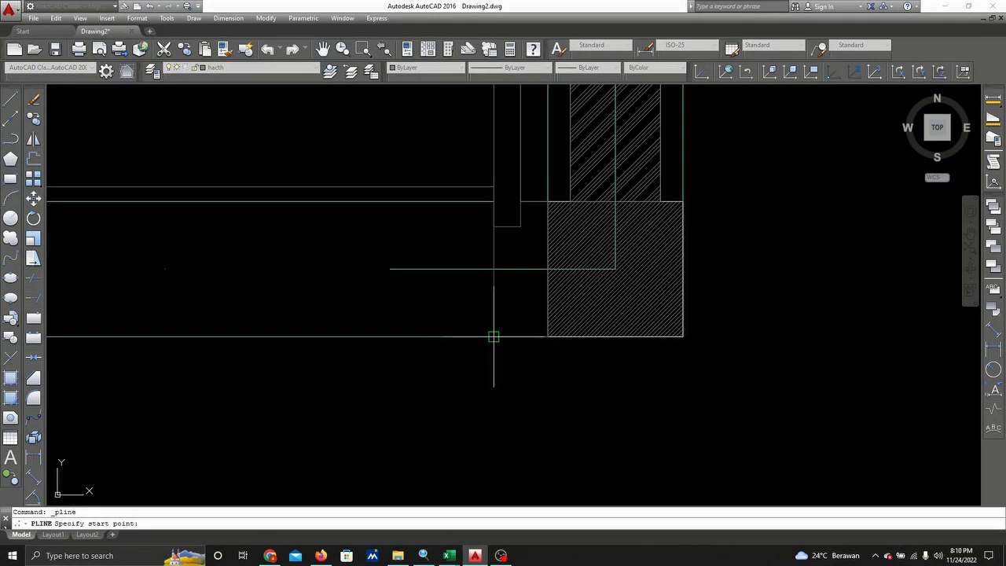
click(494, 336)
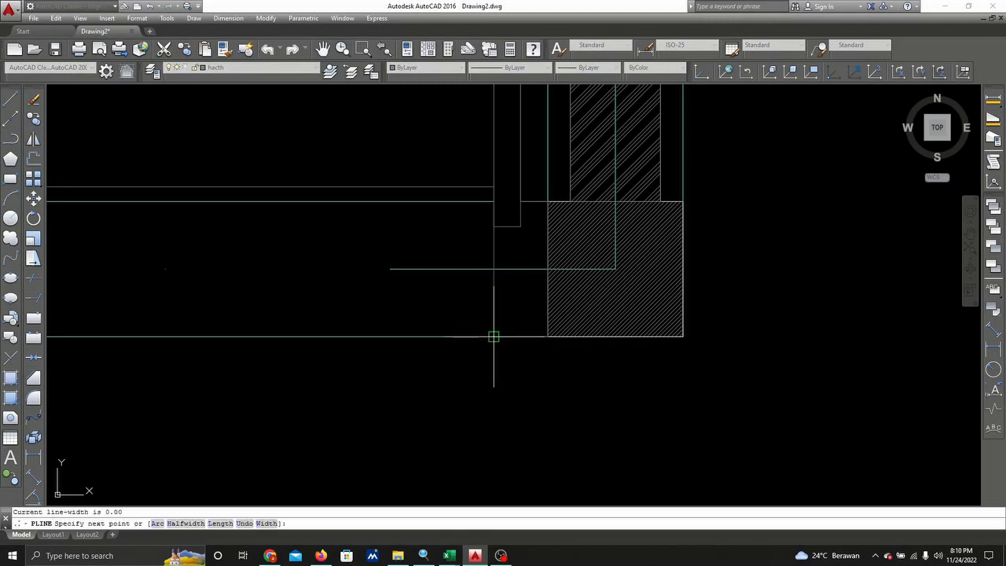
click(493, 226)
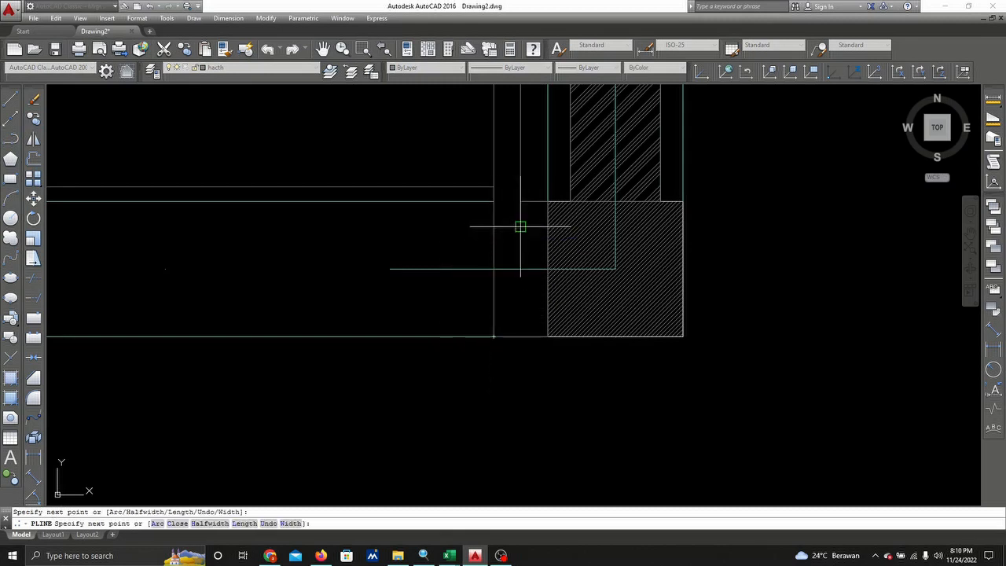
click(519, 201)
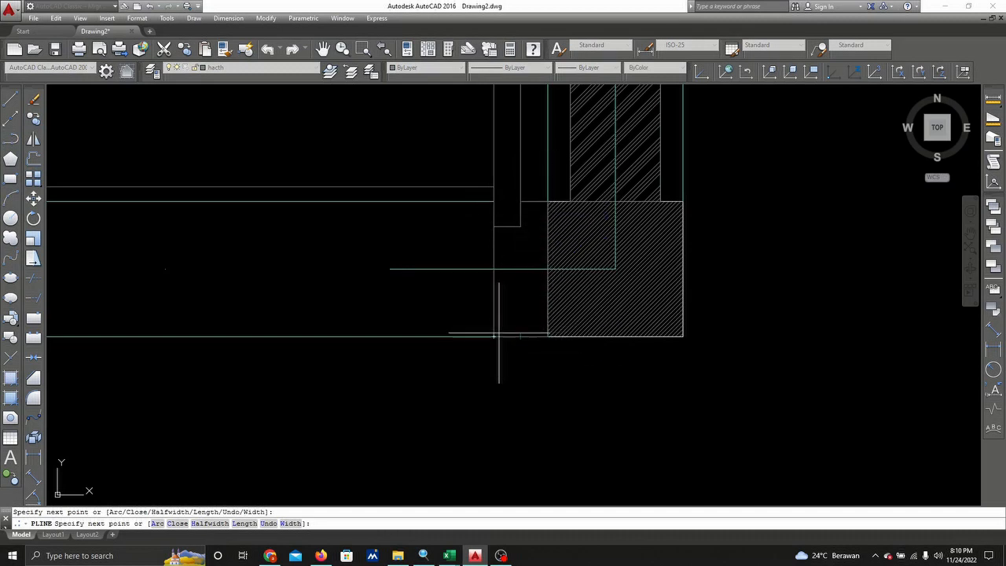
right_click(525, 311)
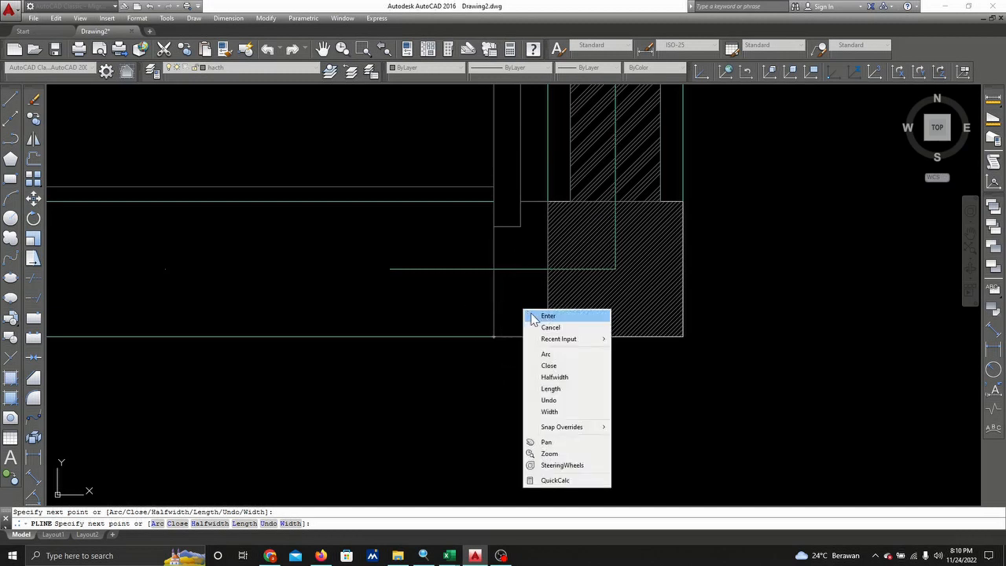
click(533, 315)
scroll(532, 314, down, 4)
key(Escape)
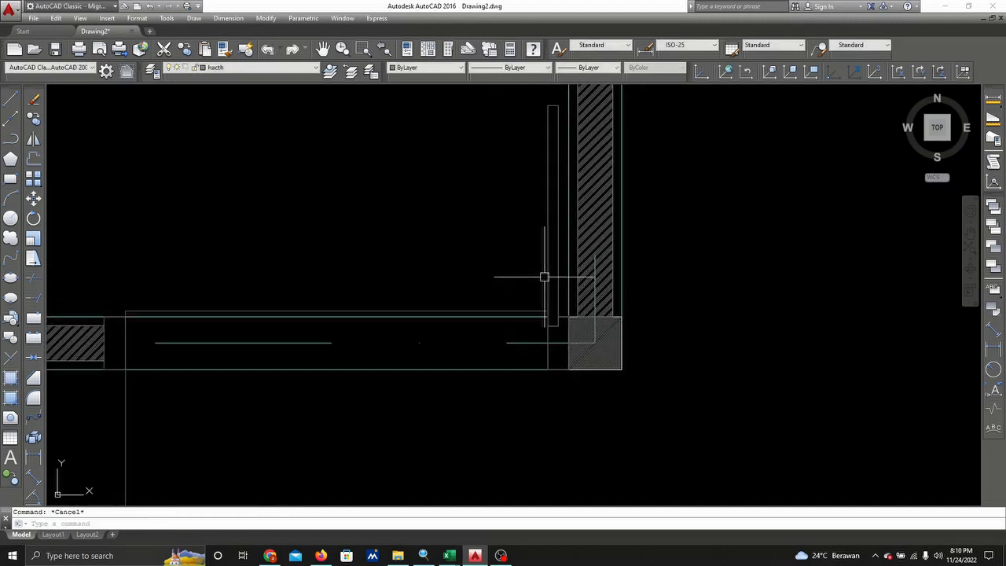
- Mirror the right door leaf and frame outline about a vertical axis through the guide line's midpoint, keeping the originals
middle_drag(549, 337, 570, 322)
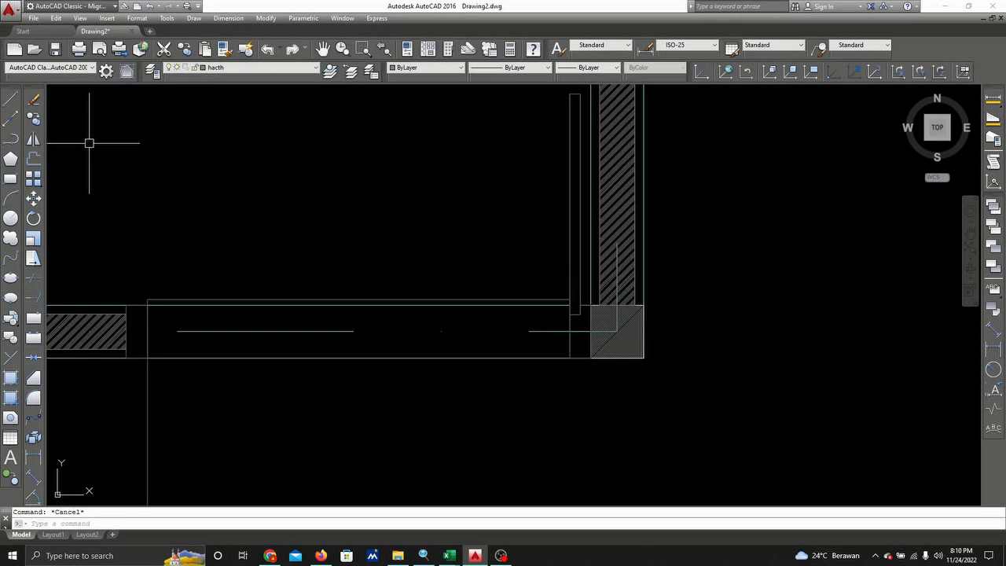
click(33, 139)
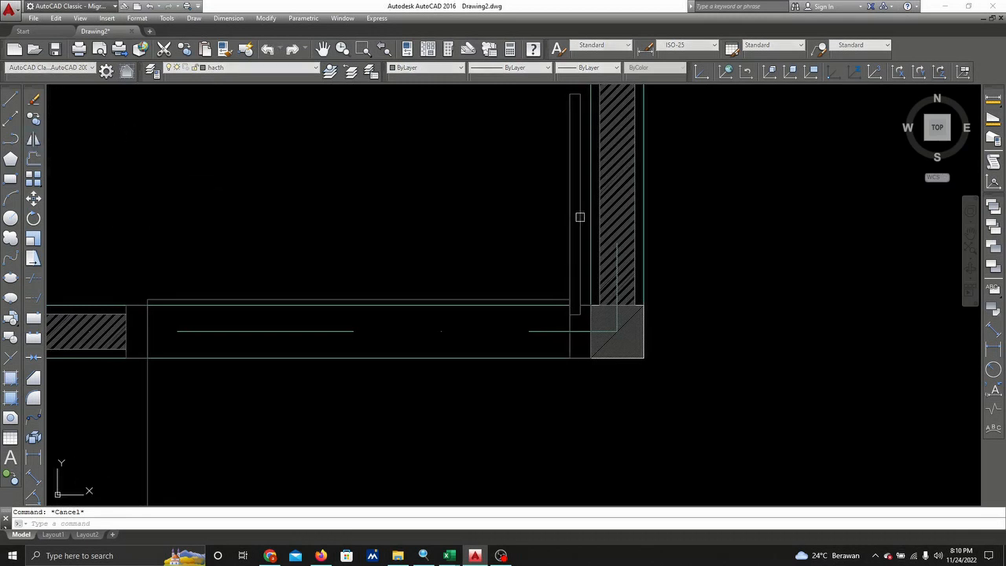
click(576, 236)
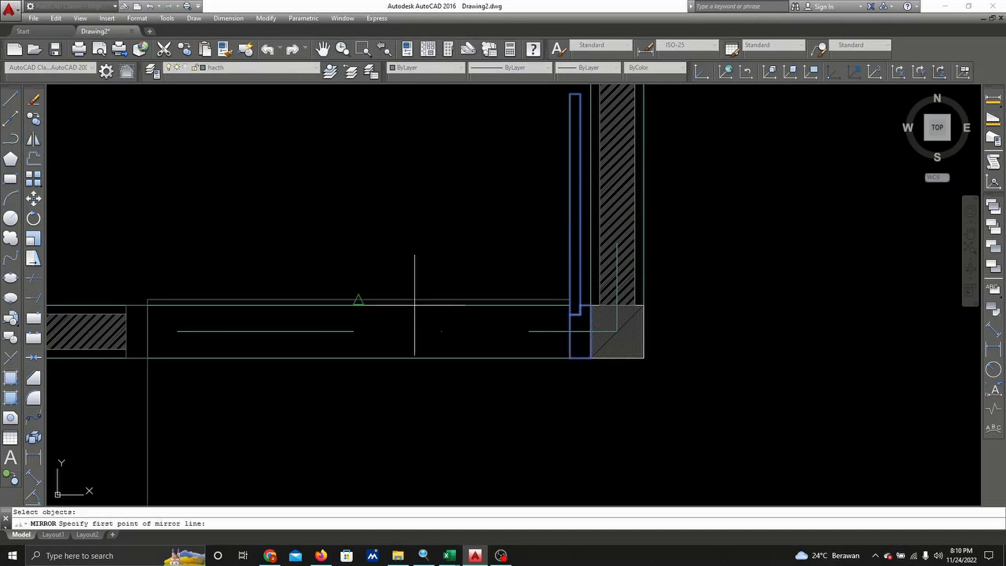
click(358, 300)
click(351, 402)
right_click(356, 405)
click(358, 407)
- Erase the short horizontal line across the top of the left door frame
scroll(142, 302, up, 2)
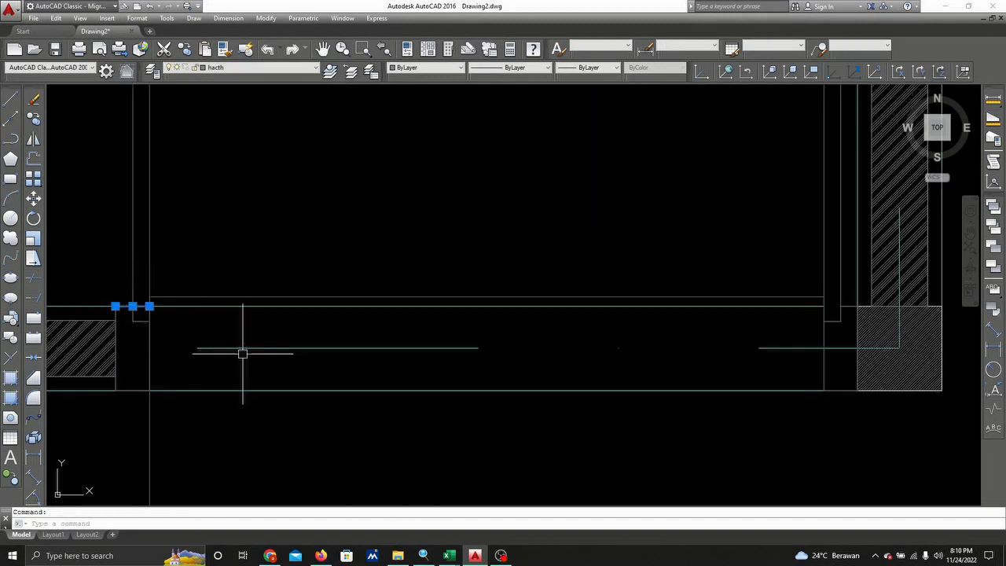
key(Delete)
scroll(331, 281, down, 3)
middle_drag(331, 281, 225, 346)
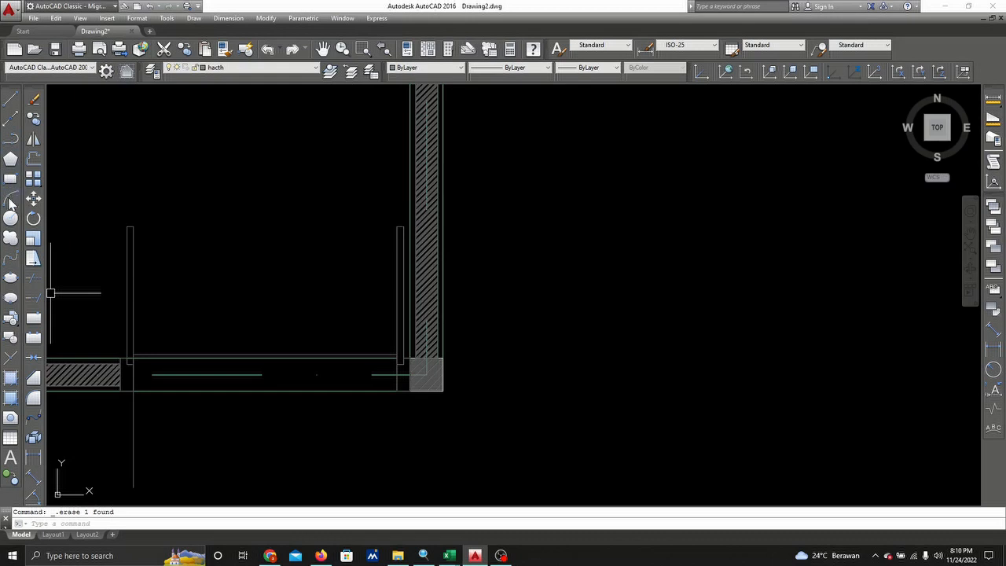
- Draw a circle centred on the right frame's upper inner corner, with its radius reaching the leaf's upper left corner
click(10, 218)
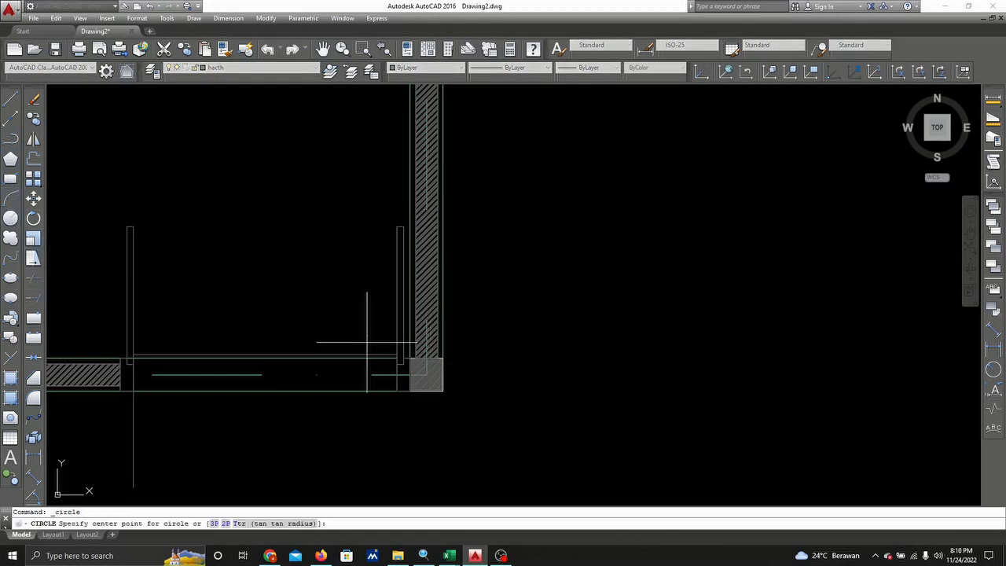
scroll(399, 359, up, 4)
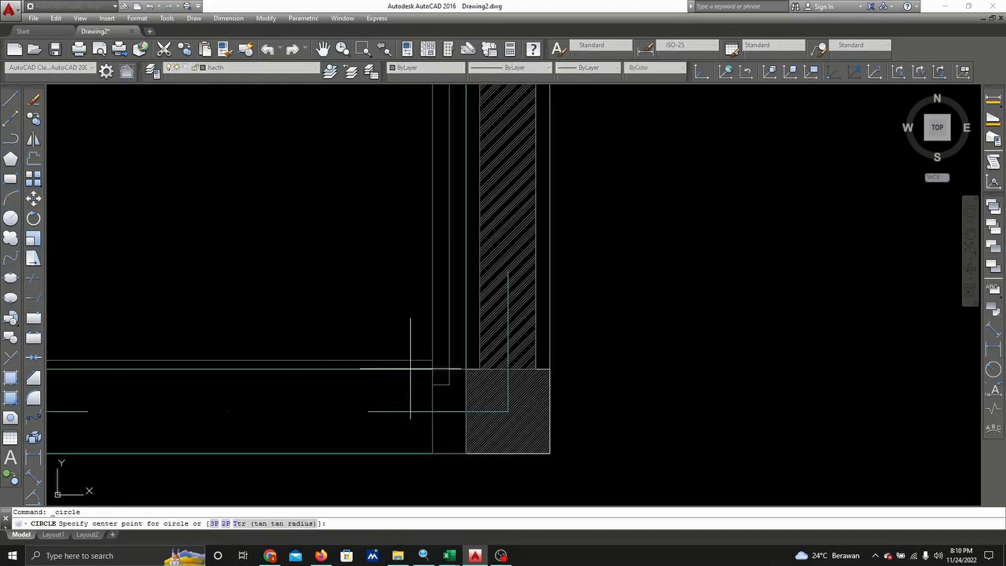
click(432, 368)
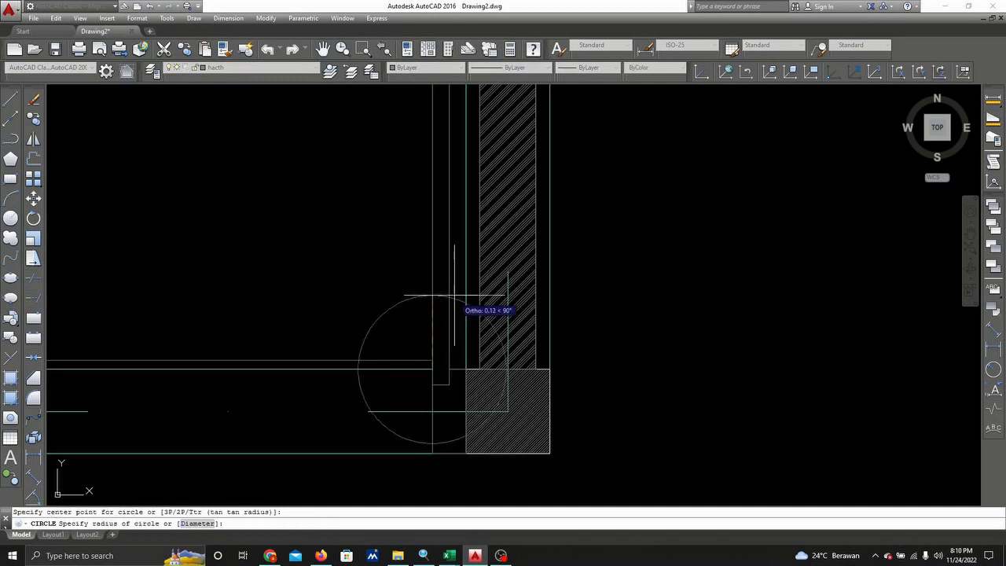
scroll(456, 290, down, 4)
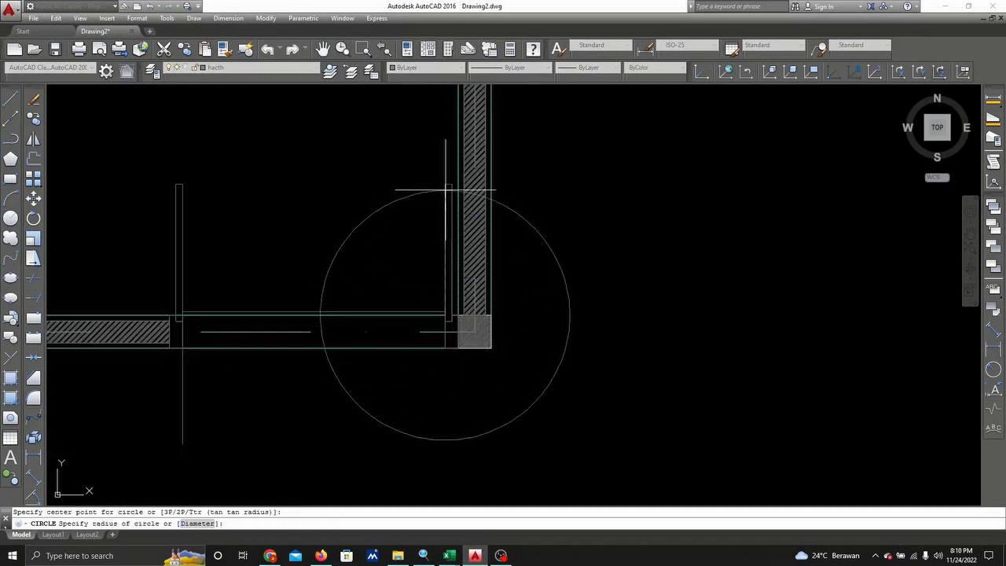
click(444, 184)
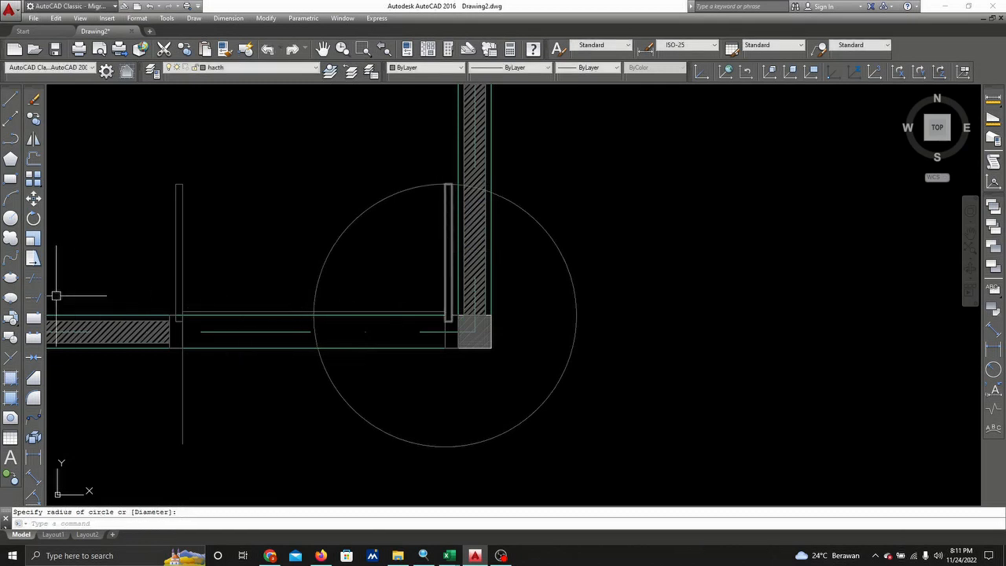
- Trim off the lower half of the circle, using the wall's inner face line as the cutting edge
click(33, 278)
click(385, 315)
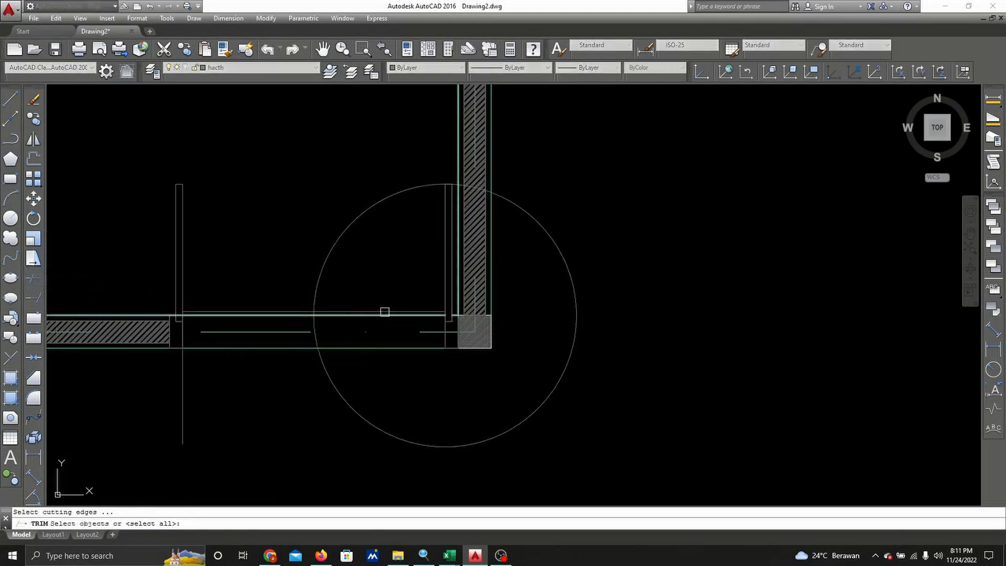
key(Return)
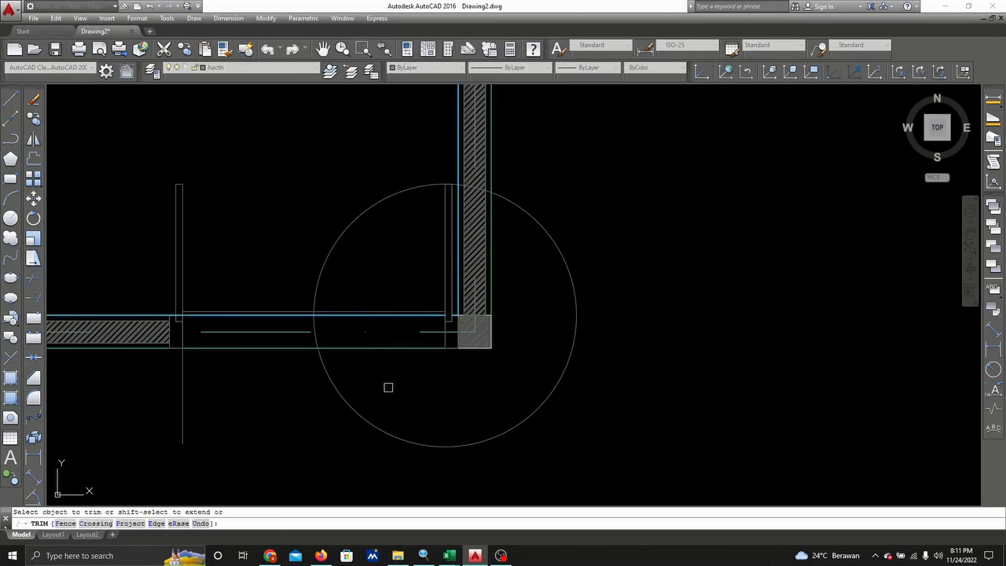
right_click(423, 260)
click(437, 271)
- Trim the arc portion beyond the right door leaf, using the leaf rectangle as the cutting edge
right_click(441, 271)
click(448, 277)
scroll(465, 218, up, 2)
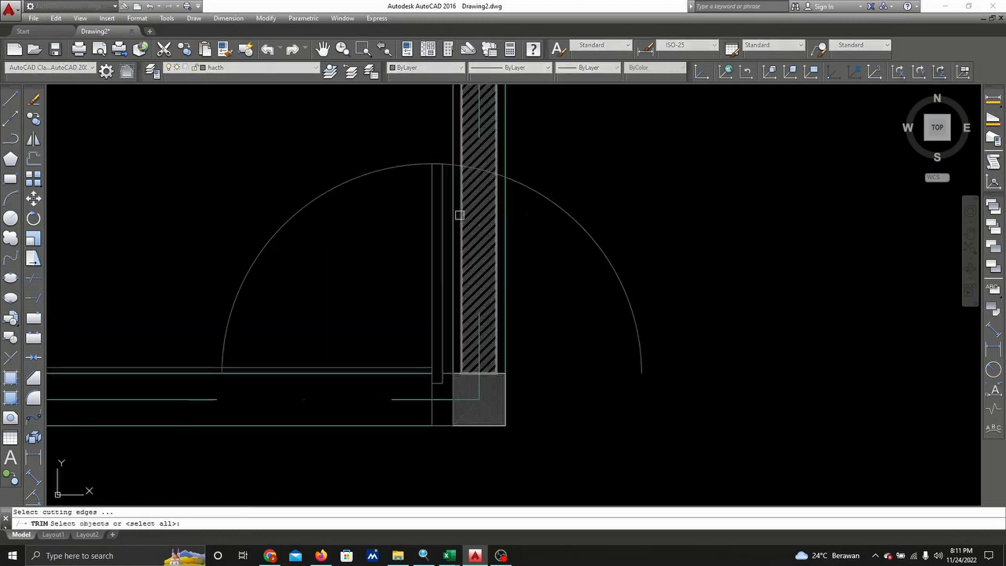
click(437, 195)
key(Return)
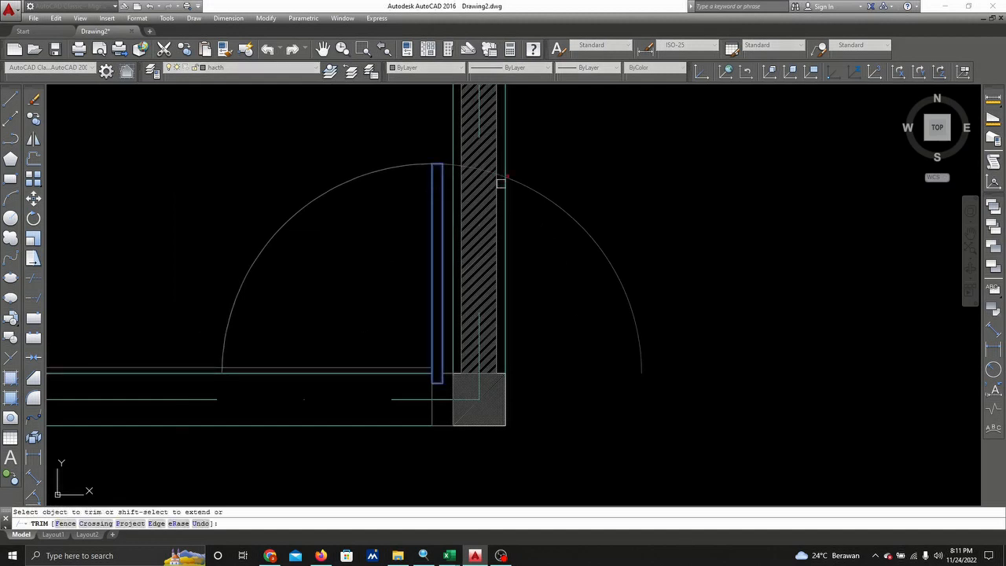
right_click(595, 213)
click(603, 221)
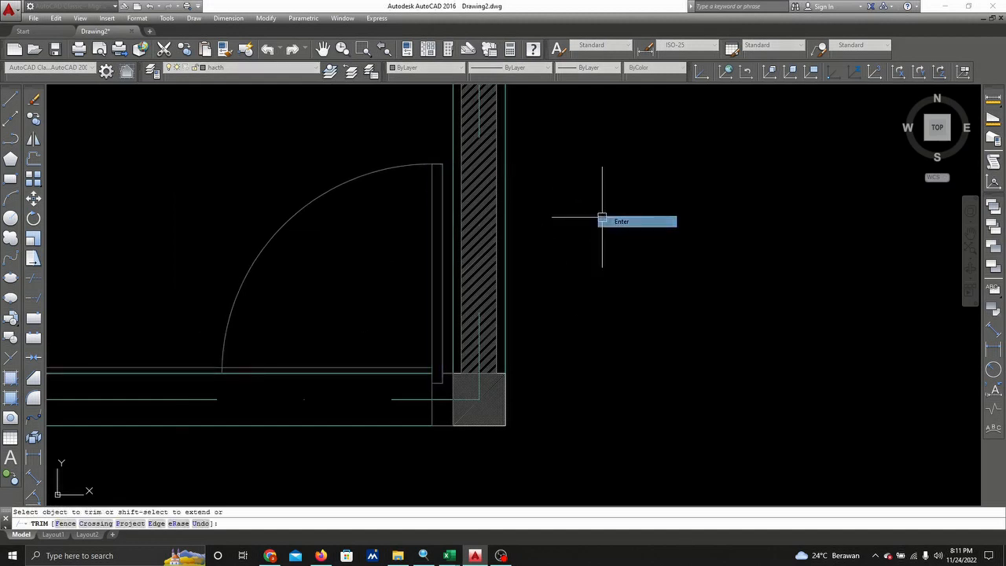
- Mirror the right leaf's swing arc about a vertical line through its lower endpoint, keeping the original arc
scroll(363, 256, down, 2)
middle_drag(335, 256, 437, 230)
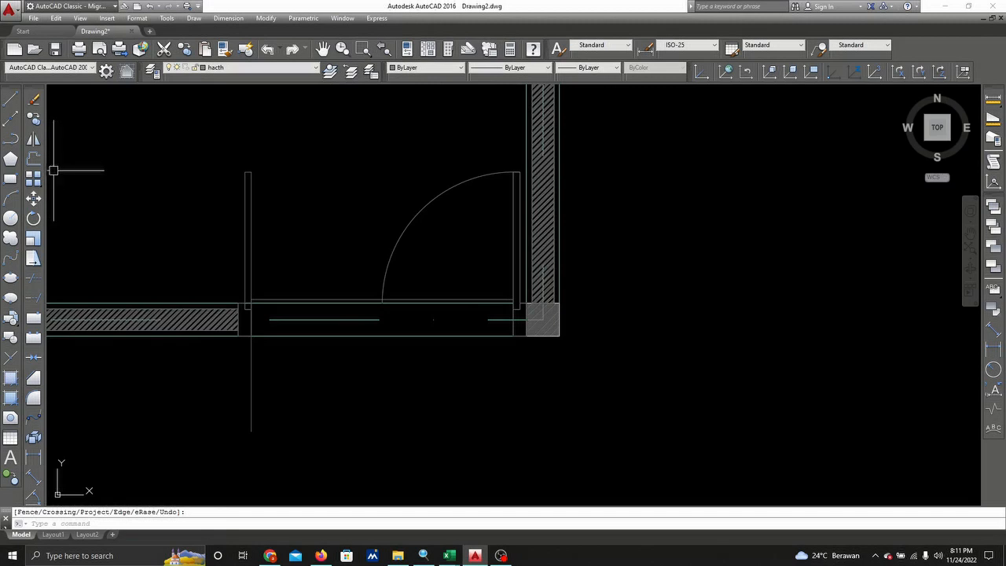
click(34, 140)
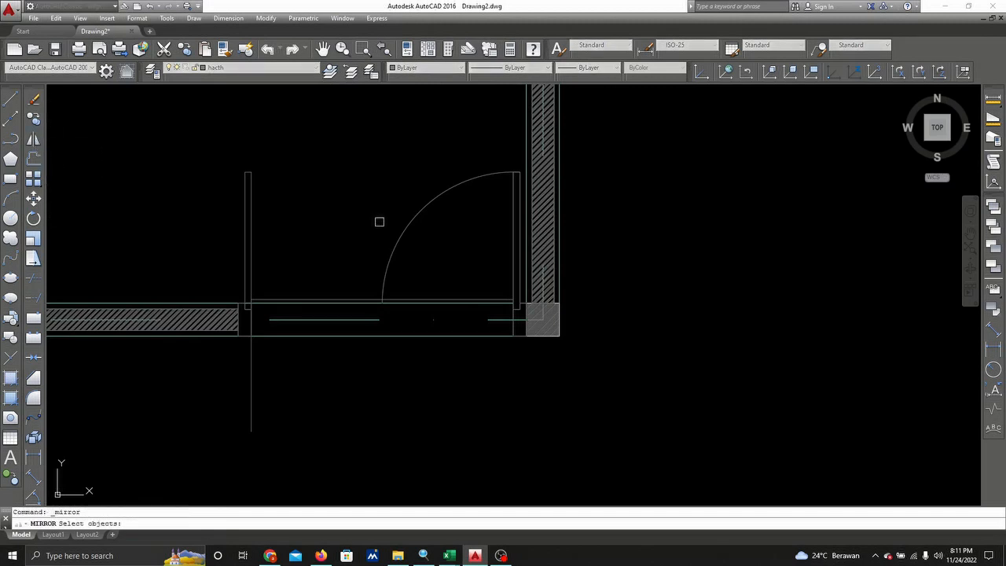
click(410, 224)
key(Return)
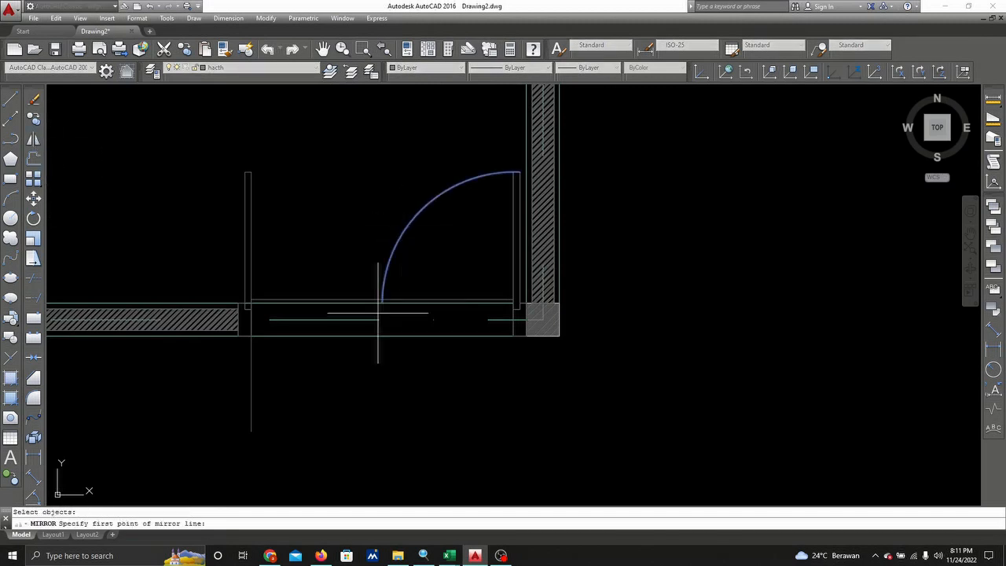
scroll(381, 302, up, 2)
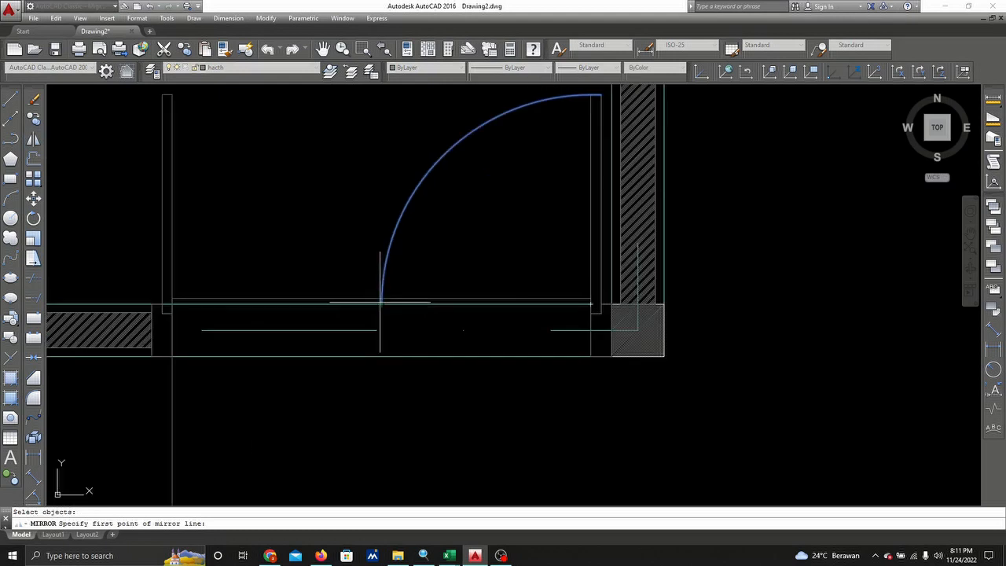
click(381, 304)
click(377, 427)
right_click(376, 431)
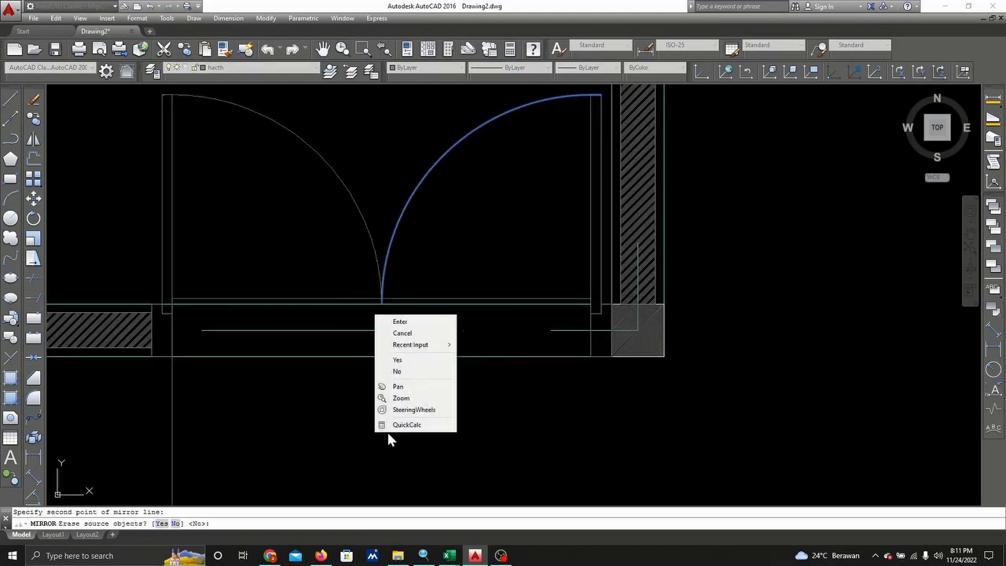
click(413, 322)
- Erase the horizontal helper line above the door opening and the long vertical line through the left door frame
click(429, 298)
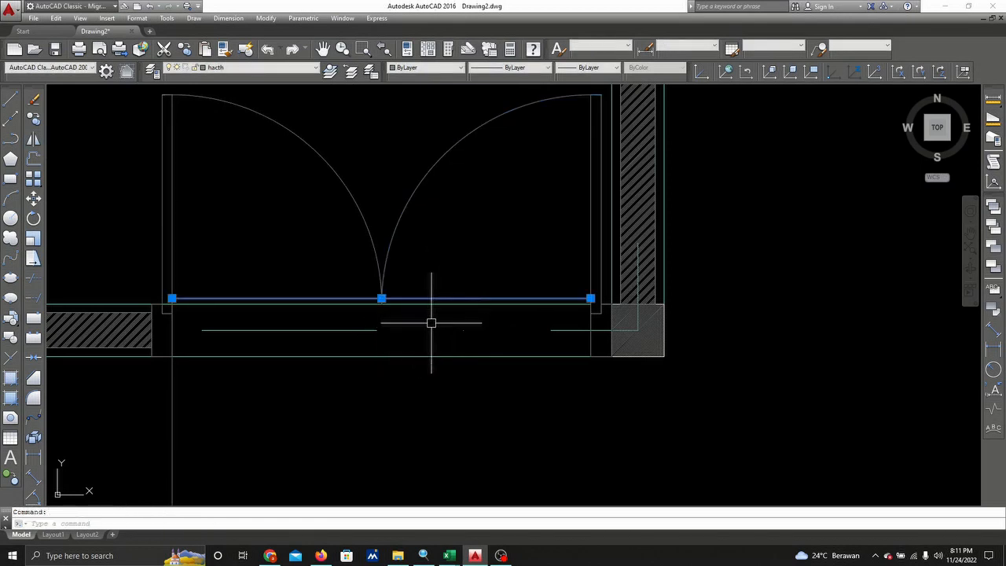
key(Delete)
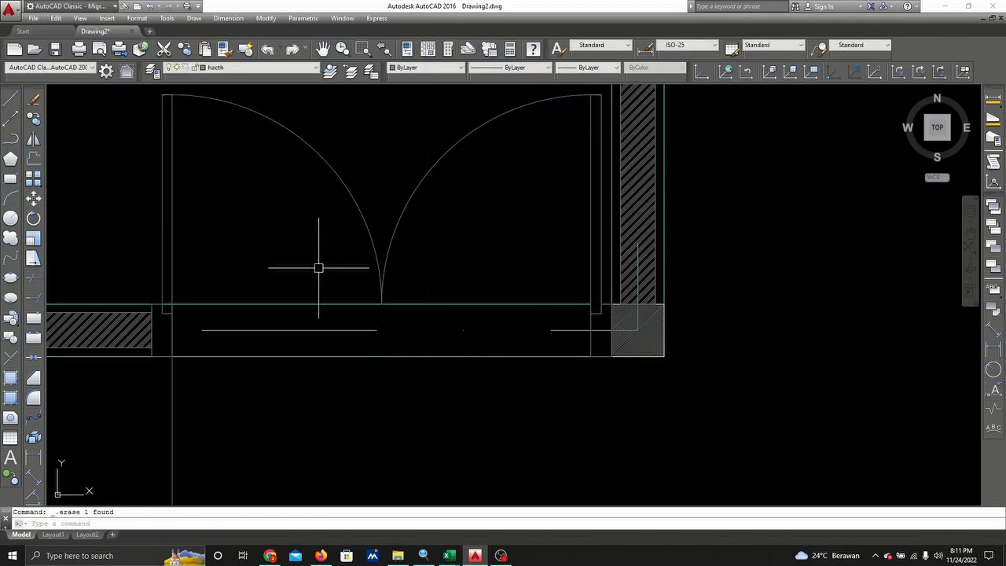
middle_drag(319, 267, 487, 213)
click(493, 332)
click(299, 356)
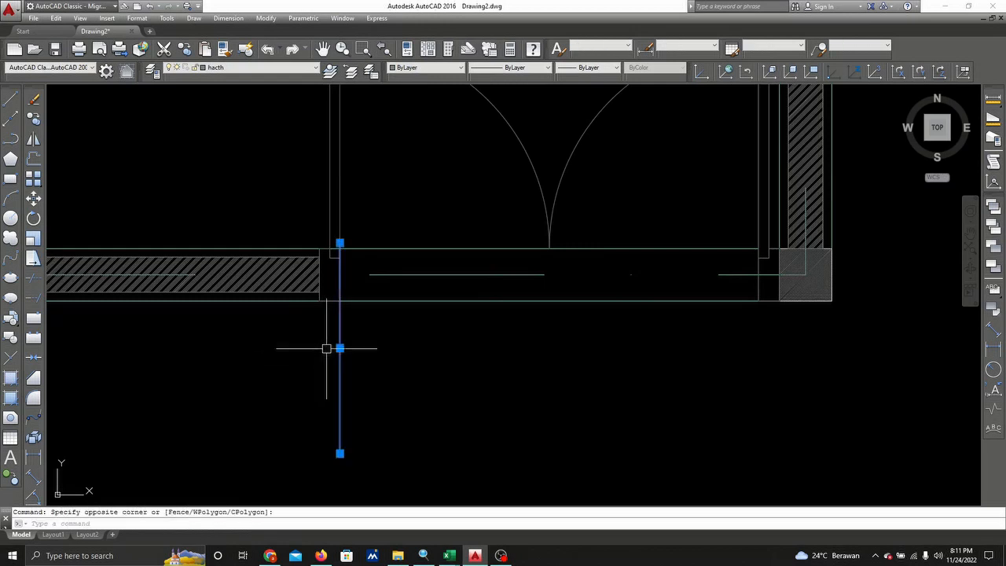
key(Delete)
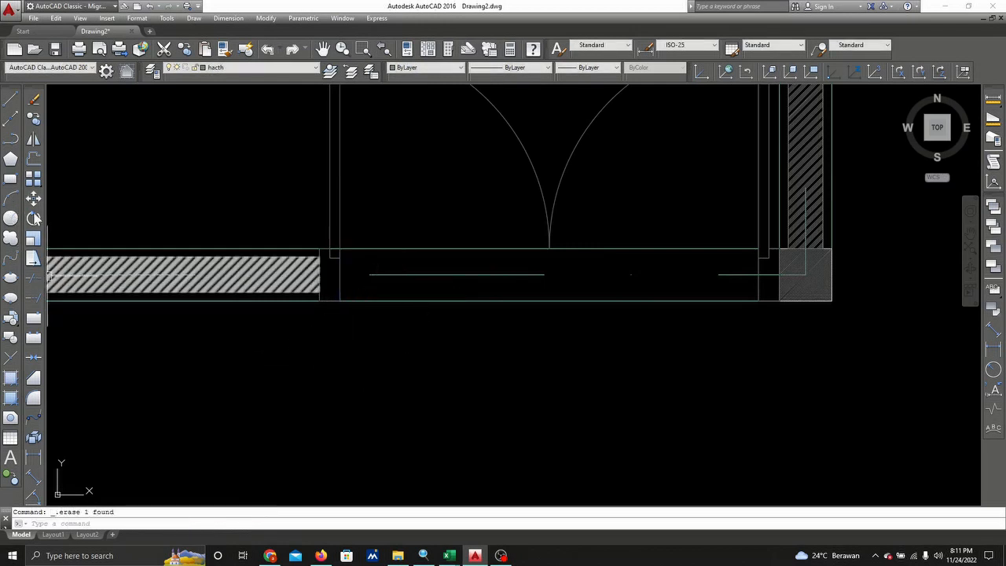
- Trim the wall's inner face line across the door opening, using the left leaf rectangle as the cutting edge
click(32, 281)
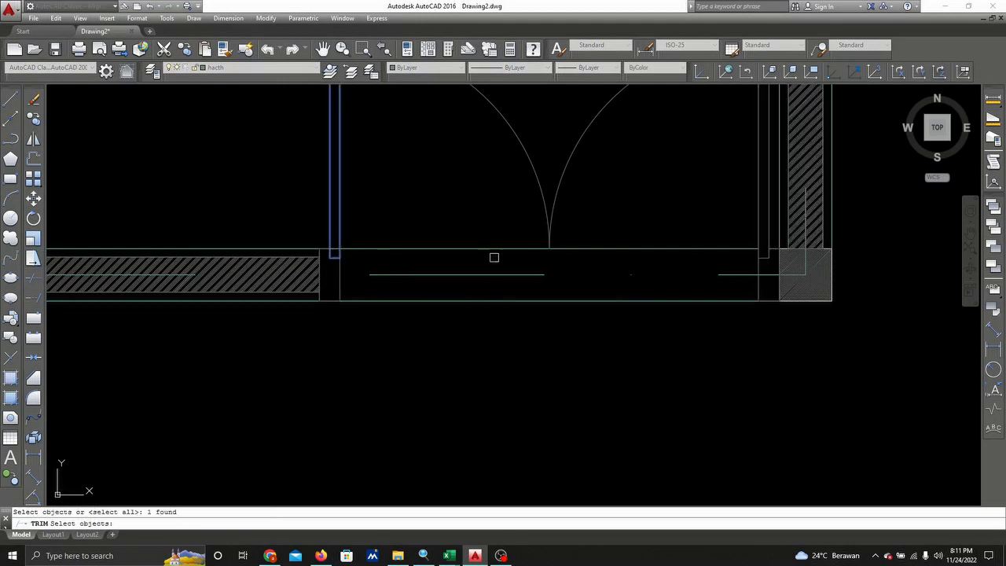
key(Return)
scroll(355, 263, up, 2)
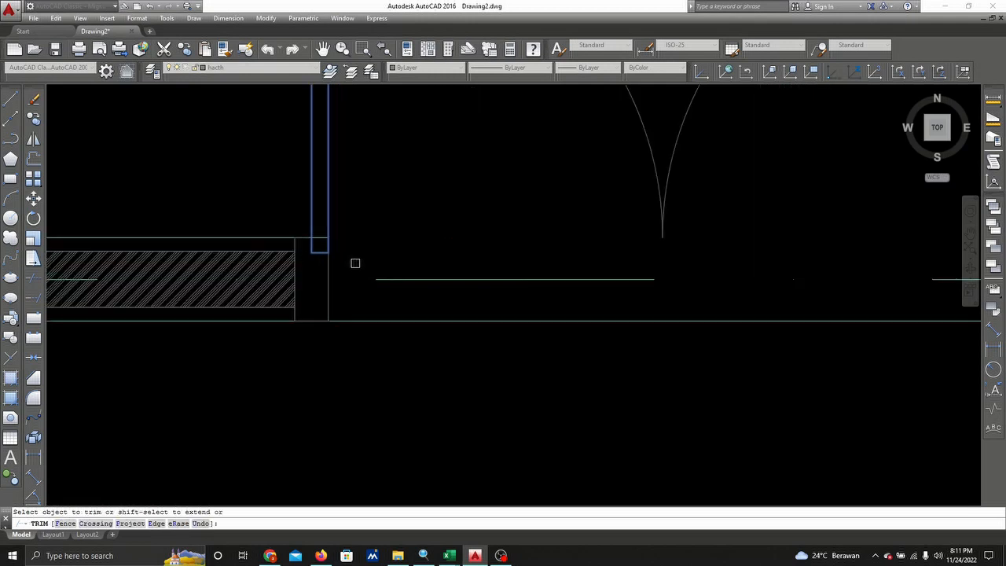
right_click(390, 210)
click(400, 217)
- Examine the completed double door and the bottom wall between it and the left corner column
scroll(556, 233, down, 6)
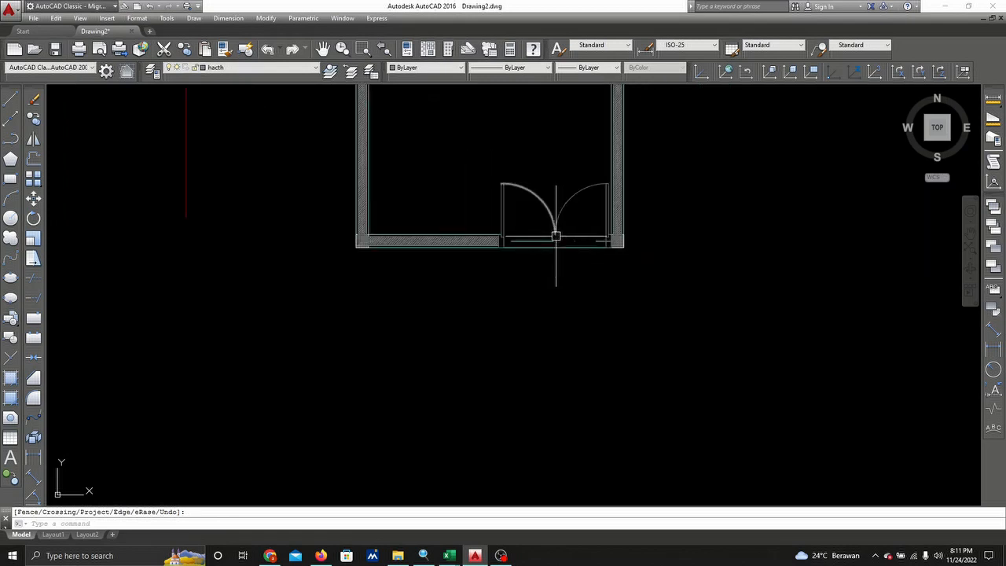
middle_drag(555, 235, 568, 292)
scroll(565, 231, down, 2)
scroll(482, 280, up, 1)
scroll(590, 188, up, 5)
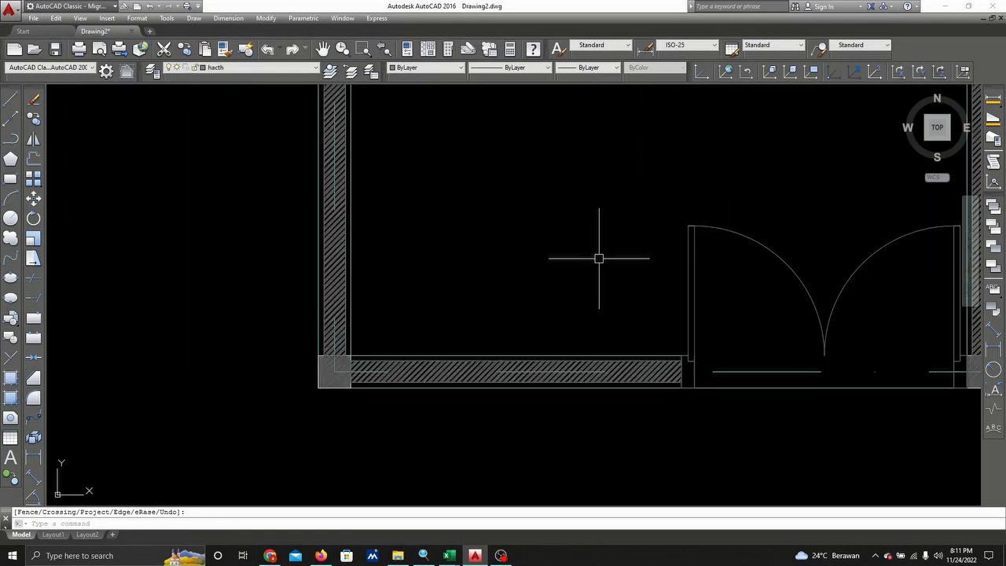
middle_drag(637, 329, 669, 298)
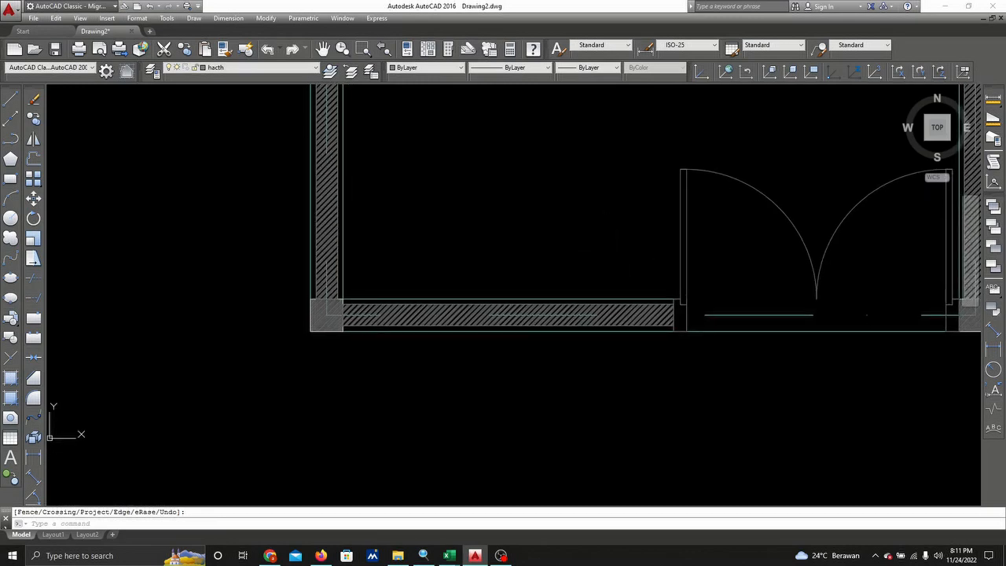
scroll(669, 298, up, 2)
scroll(652, 256, up, 2)
scroll(652, 257, down, 3)
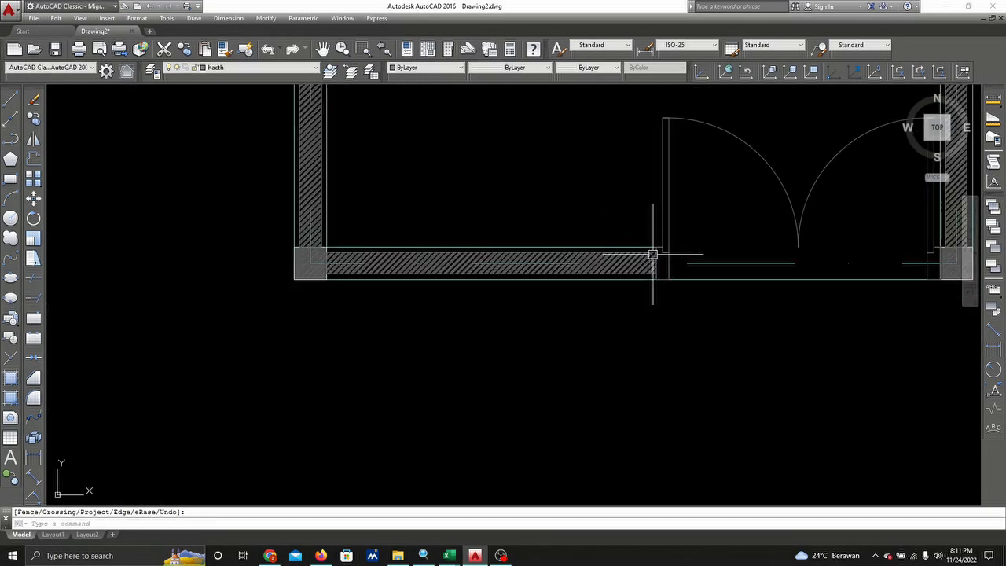
- Copy the left door frame from its bottom edge's midpoint to the bottom wall's outer face line, near the left corner column
scroll(652, 254, up, 2)
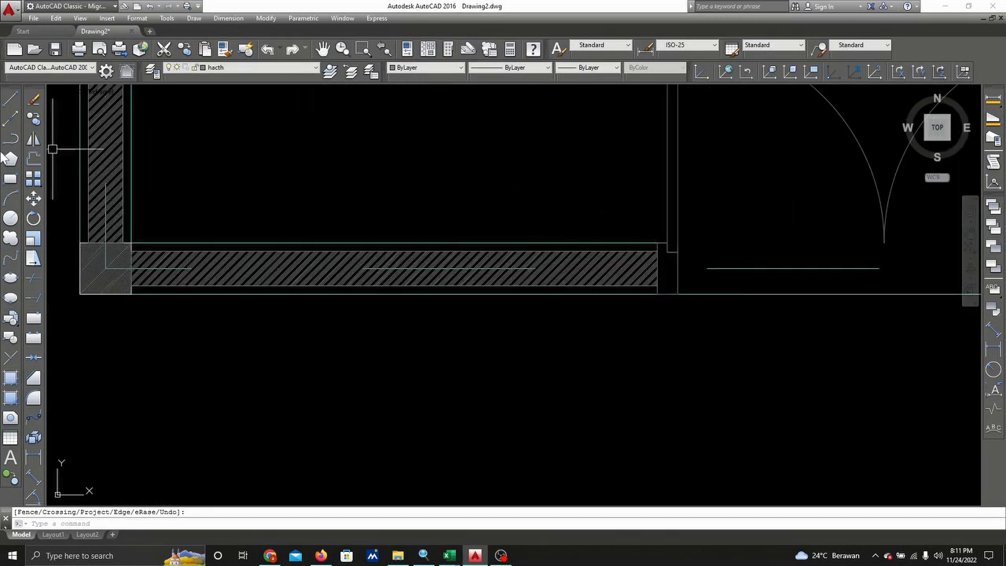
click(33, 118)
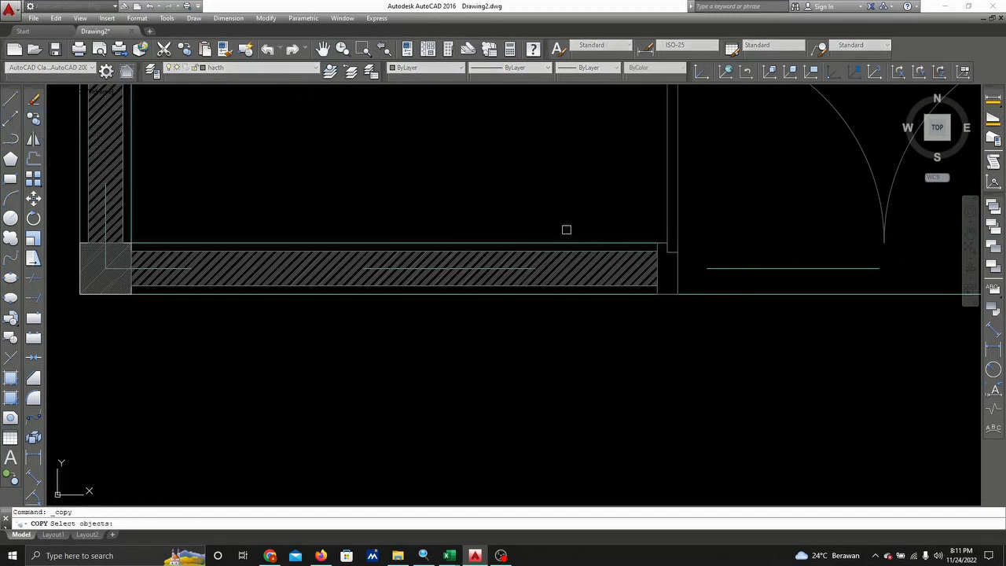
scroll(573, 232, up, 2)
click(661, 221)
click(769, 374)
key(Return)
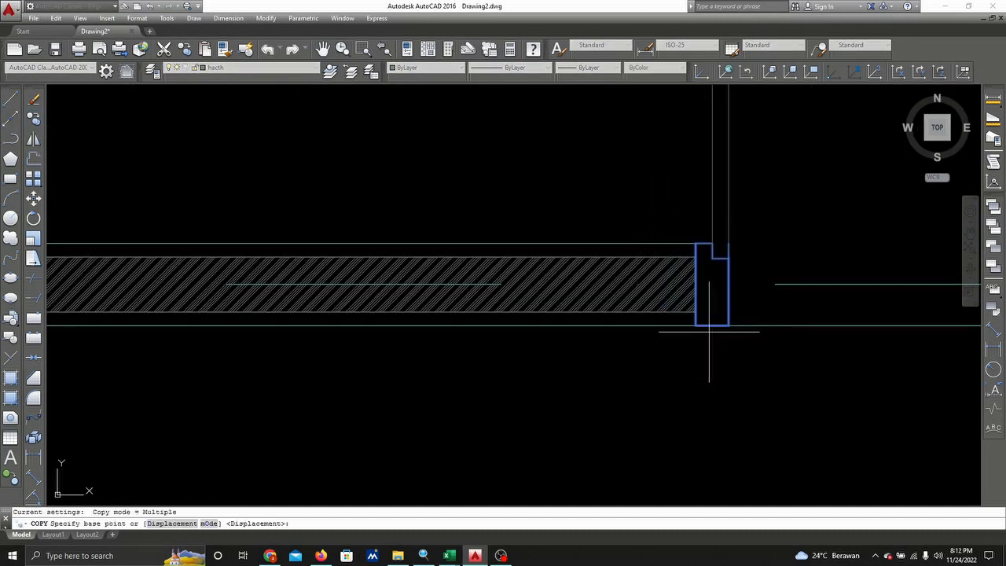
click(711, 326)
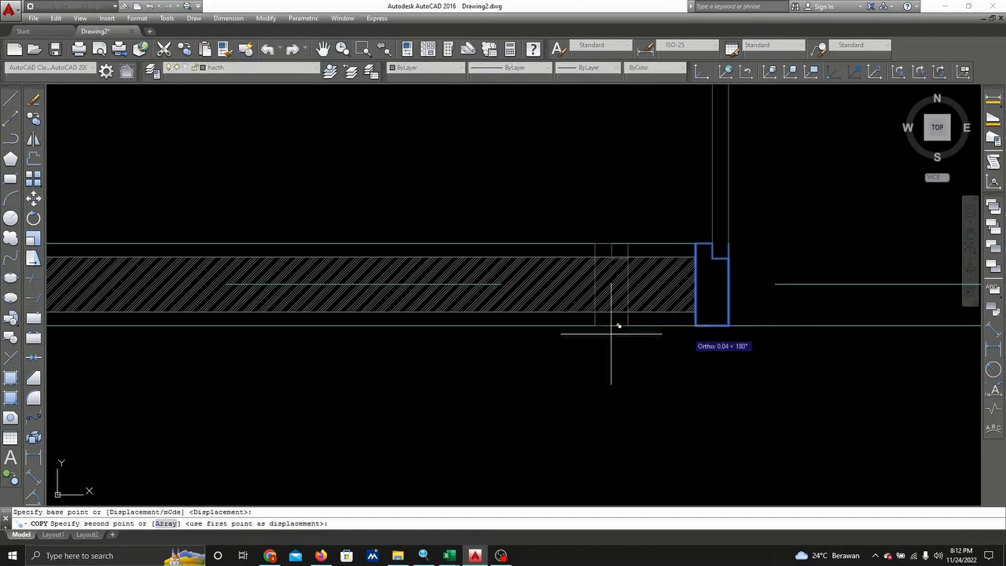
middle_drag(180, 332, 431, 330)
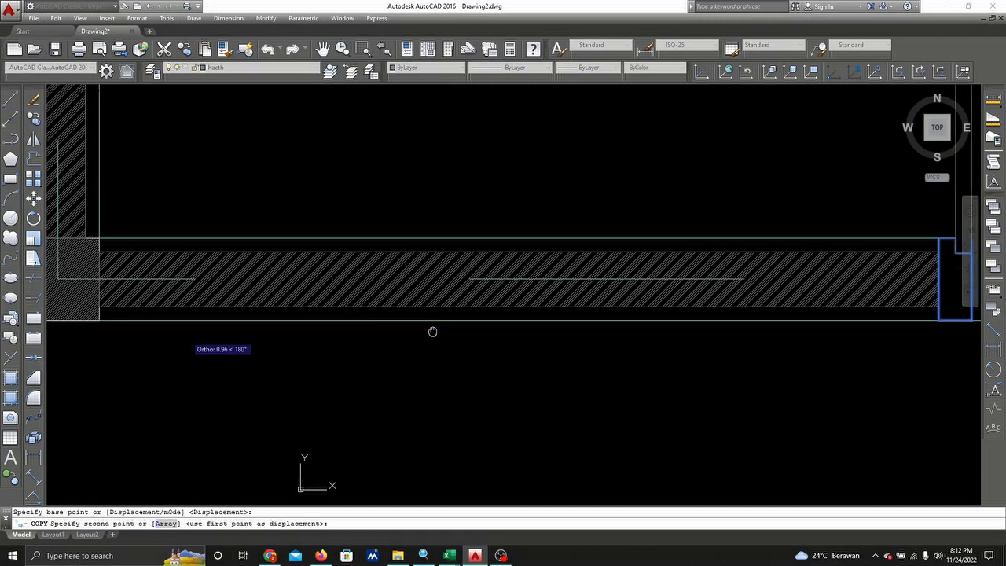
click(352, 324)
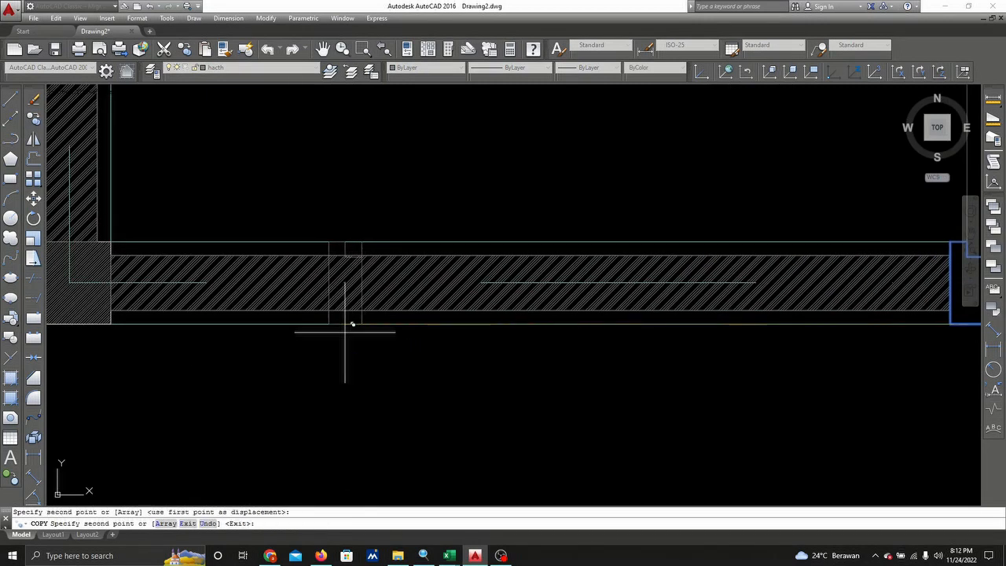
key(Escape)
key(Escape)
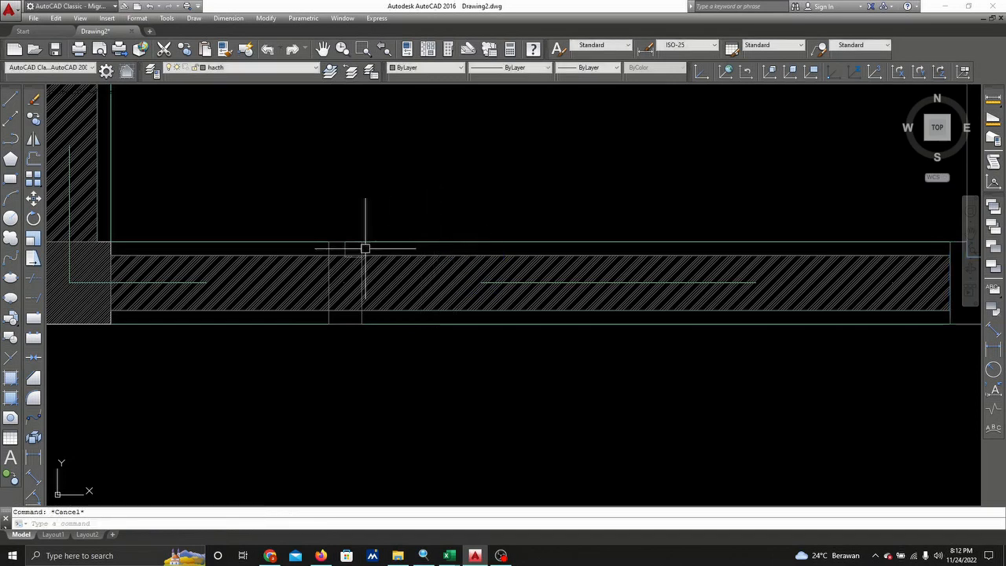
- Start a horizontal line running right from just above the copied frame's upper right corner
scroll(364, 243, up, 4)
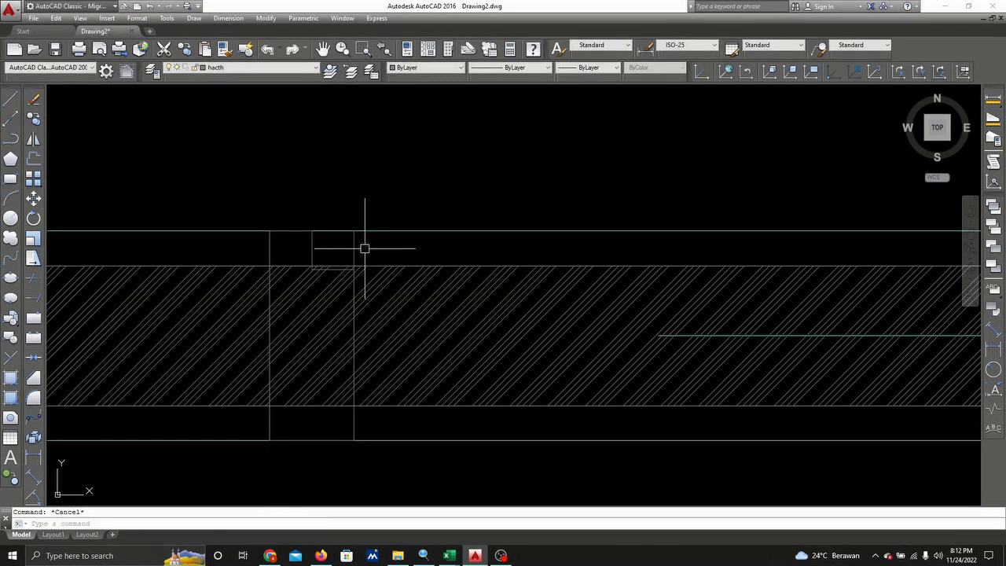
click(10, 99)
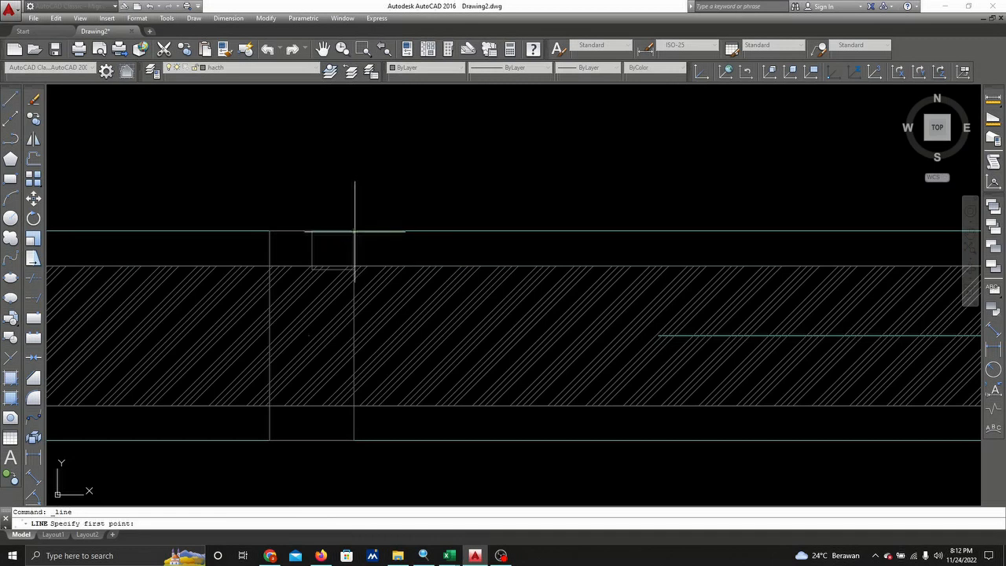
click(354, 202)
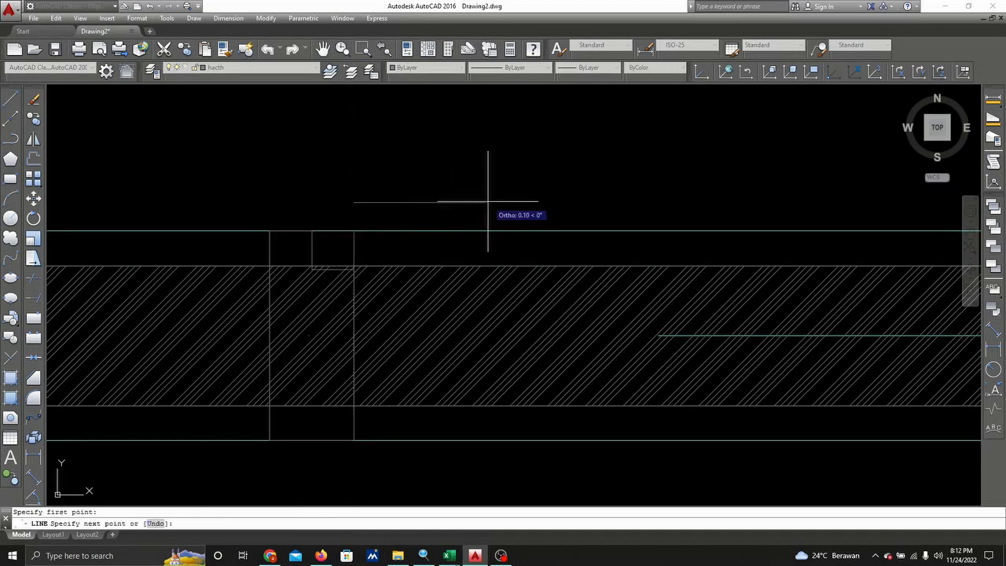
- Draw a horizontal guide line 0.6 long starting above the window jamb's inner edge
text(0.6)
key(Return)
scroll(472, 202, down, 5)
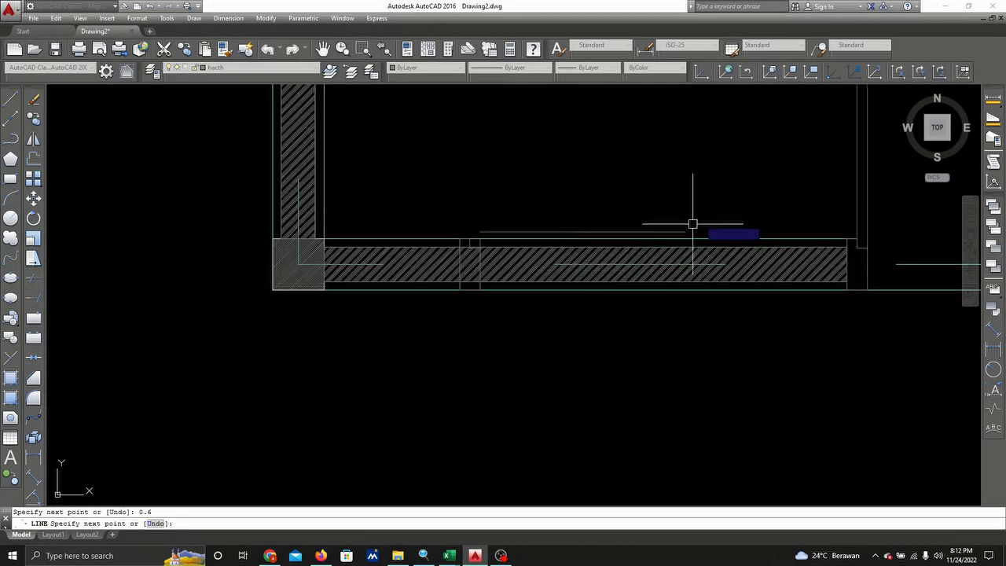
key(Escape)
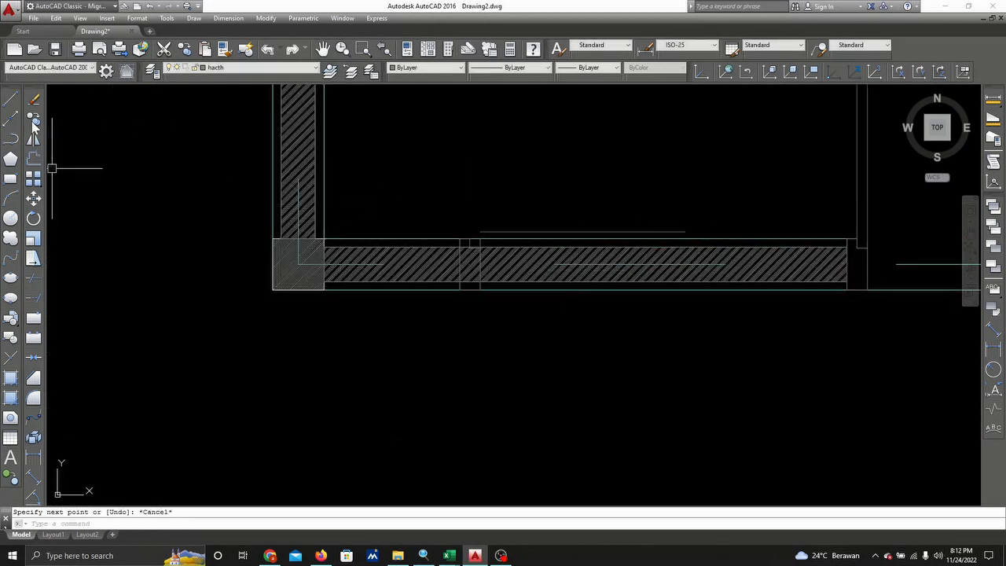
- Mirror the notched window jamb about a vertical axis through the guide line's midpoint, keeping the original
click(33, 140)
scroll(340, 187, up, 2)
click(491, 219)
click(573, 383)
key(Return)
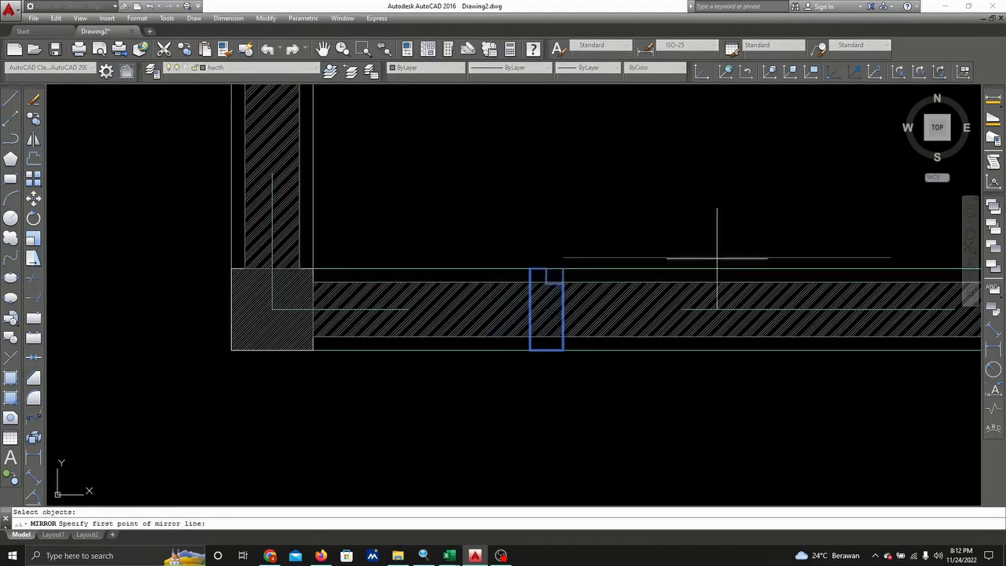
click(726, 257)
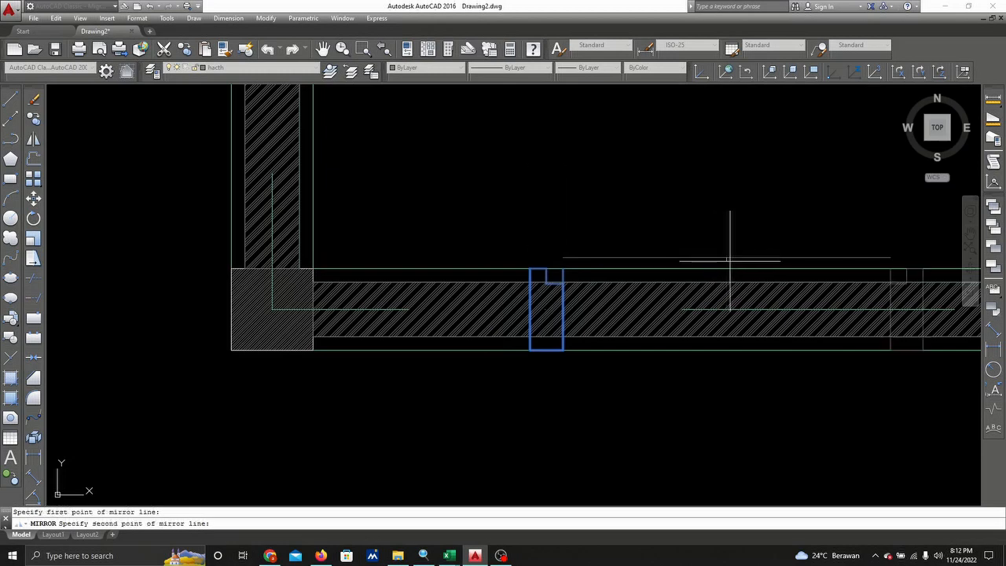
click(744, 382)
right_click(744, 383)
click(756, 389)
middle_drag(741, 382, 485, 339)
scroll(485, 339, down, 2)
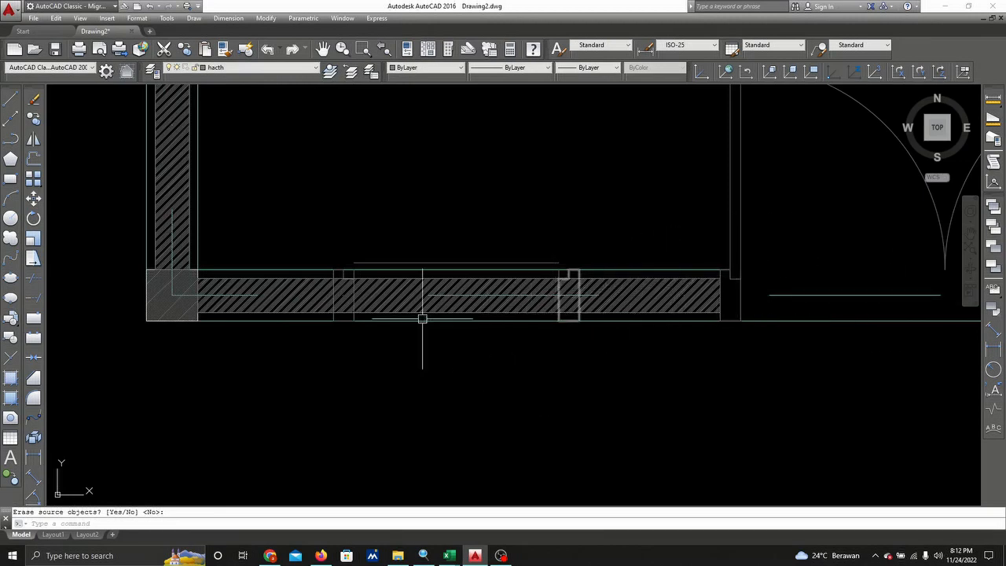
- Erase the horizontal guide line above the window opening
scroll(370, 299, up, 2)
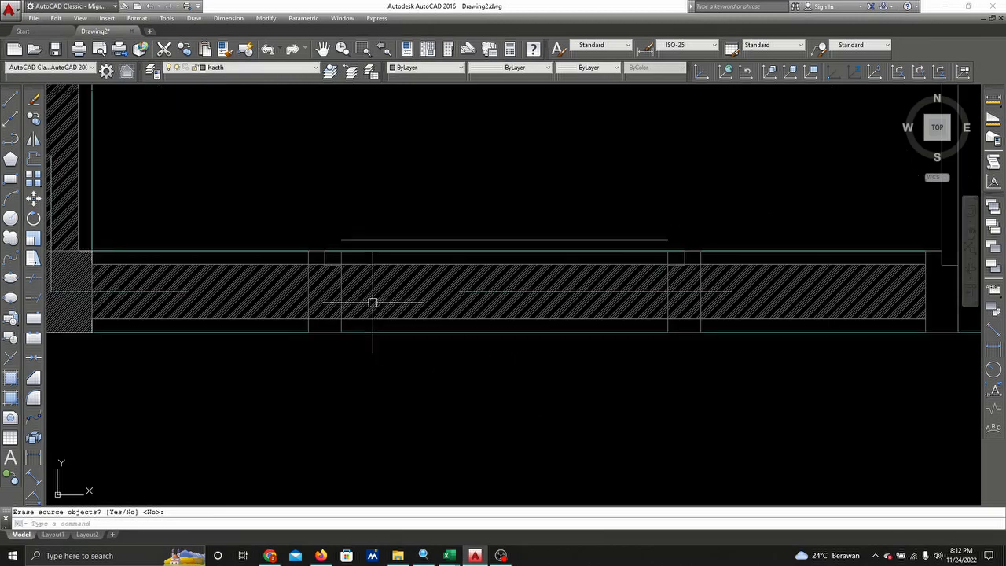
click(456, 240)
key(Delete)
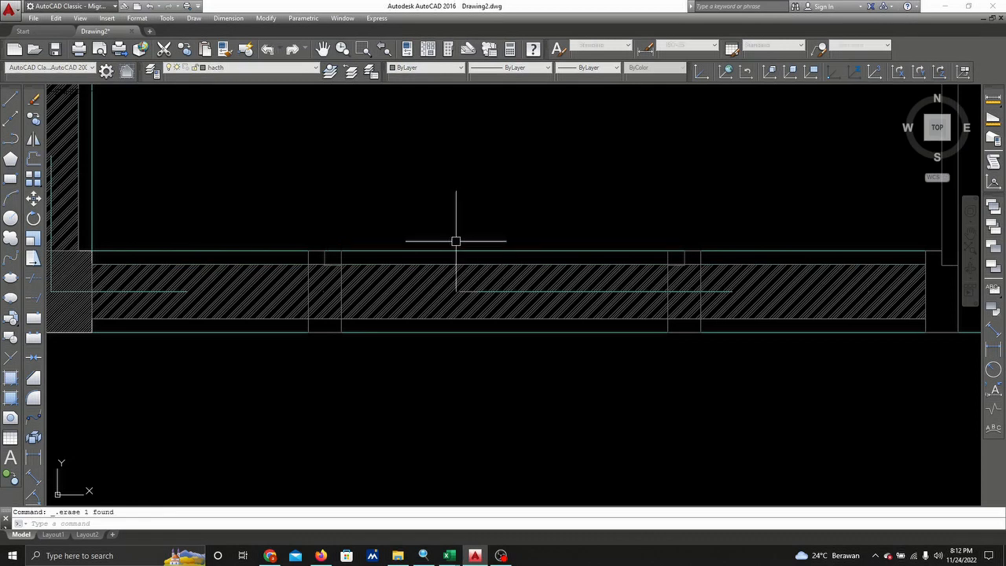
- Mirror both window jambs about the wall's horizontal centre axis so the notches face the outside, erasing the originals
click(33, 141)
click(278, 205)
click(755, 403)
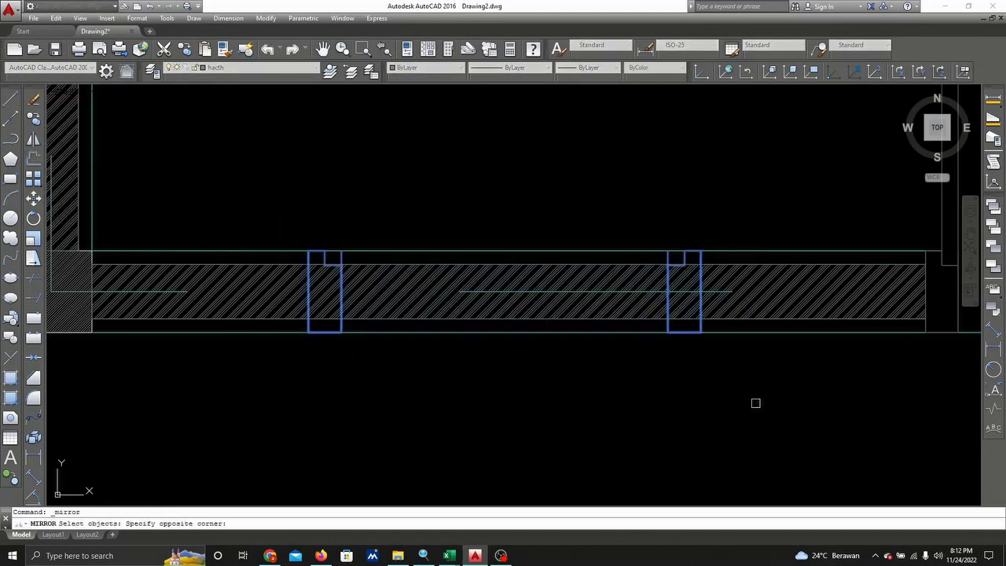
key(Return)
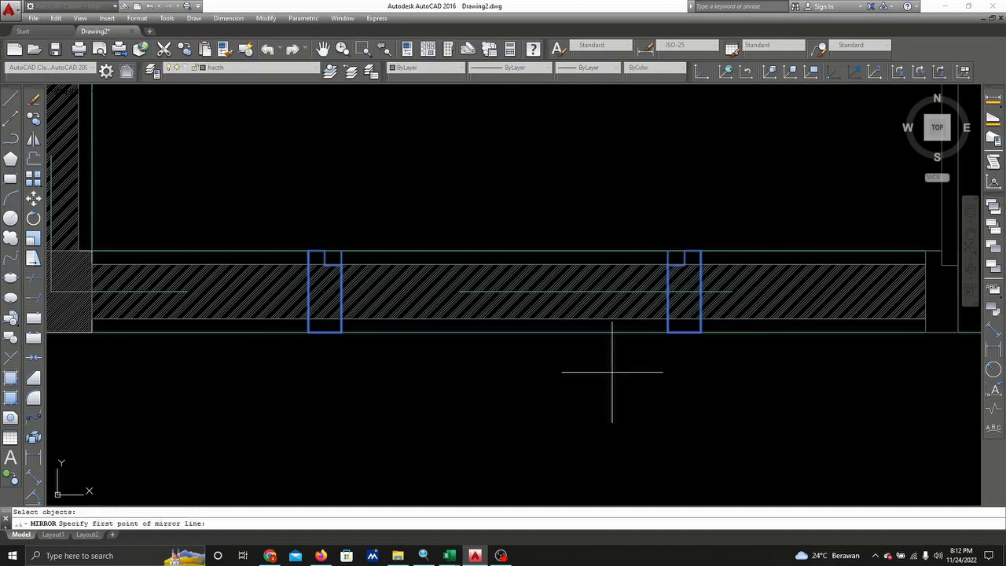
click(309, 291)
click(699, 291)
right_click(699, 297)
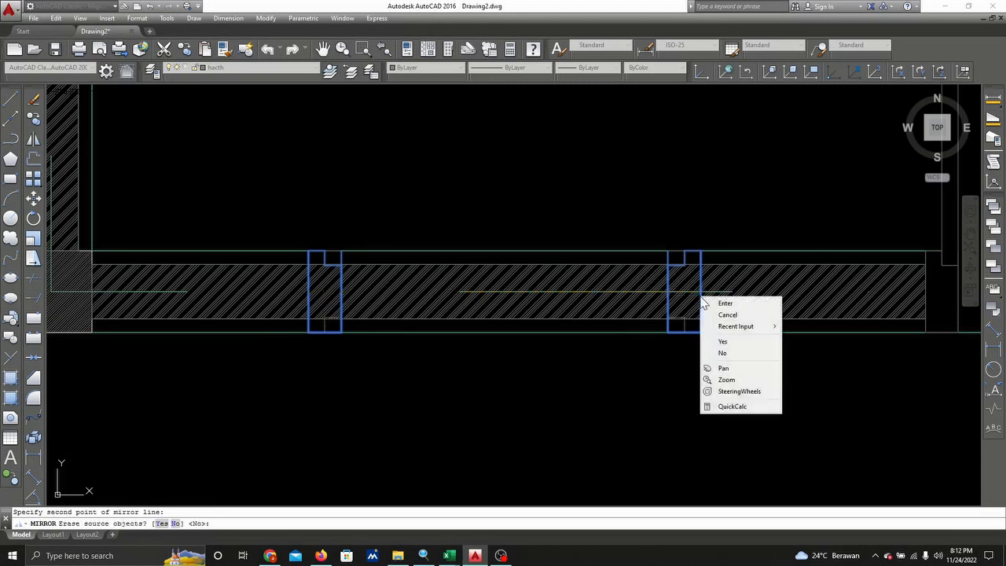
click(743, 346)
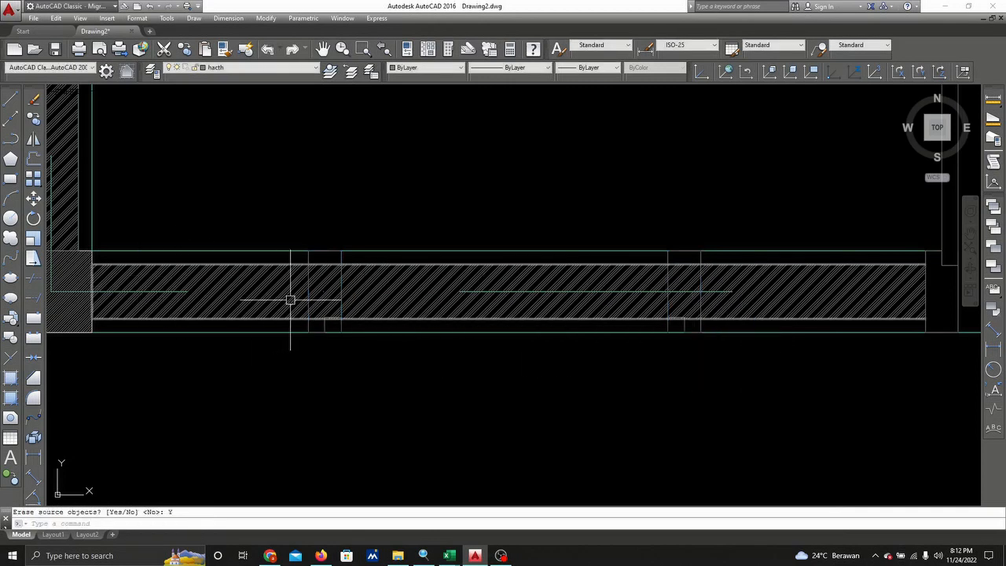
- Trim the wall hatch and both brick lines between the outer edges of the two window jambs
click(34, 279)
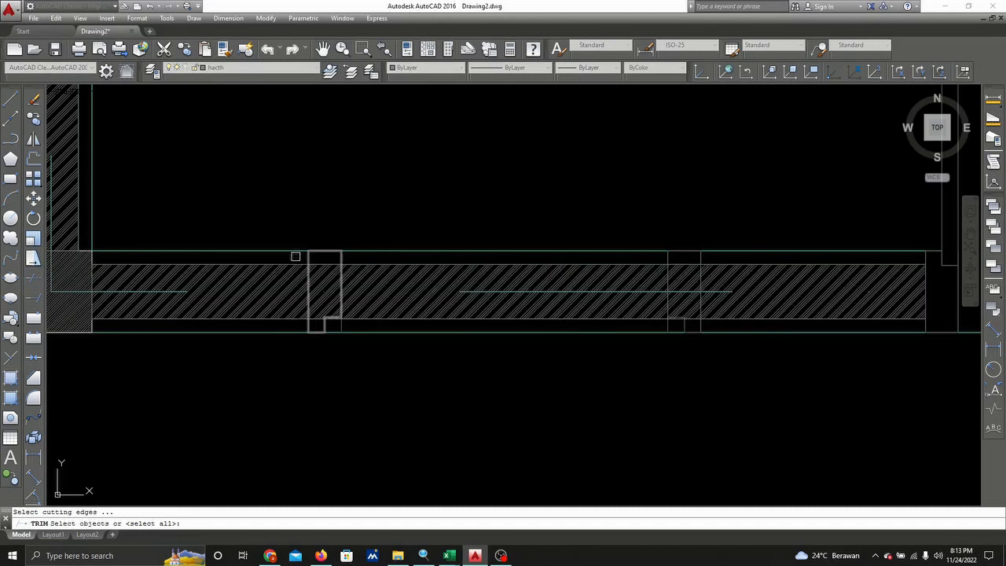
click(287, 223)
click(324, 381)
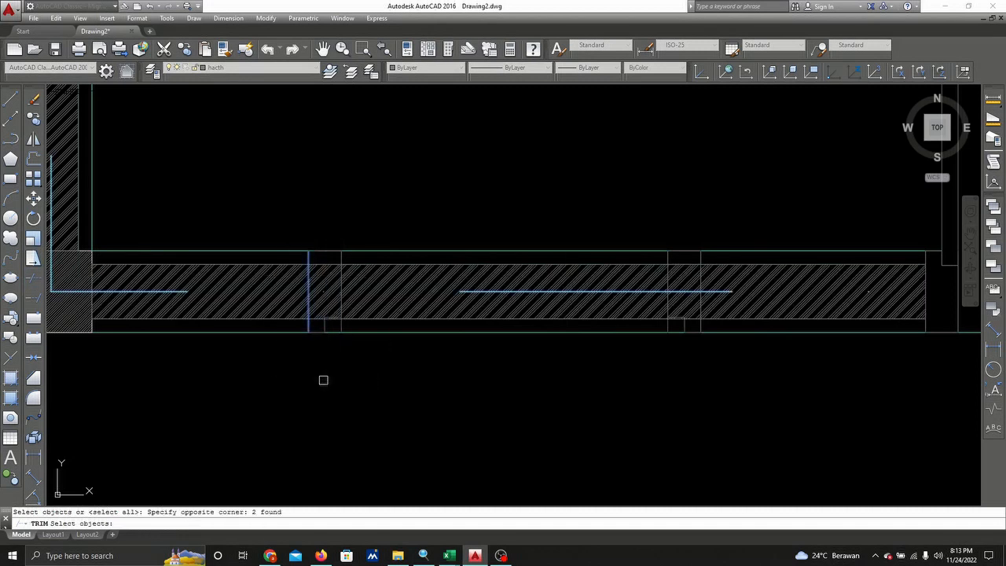
click(685, 224)
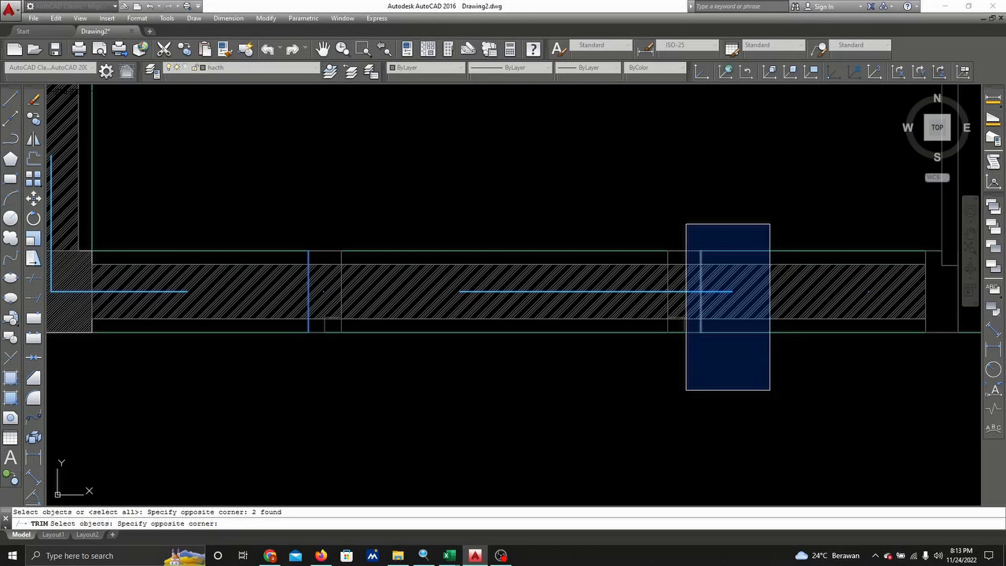
click(769, 390)
key(Return)
scroll(534, 271, up, 2)
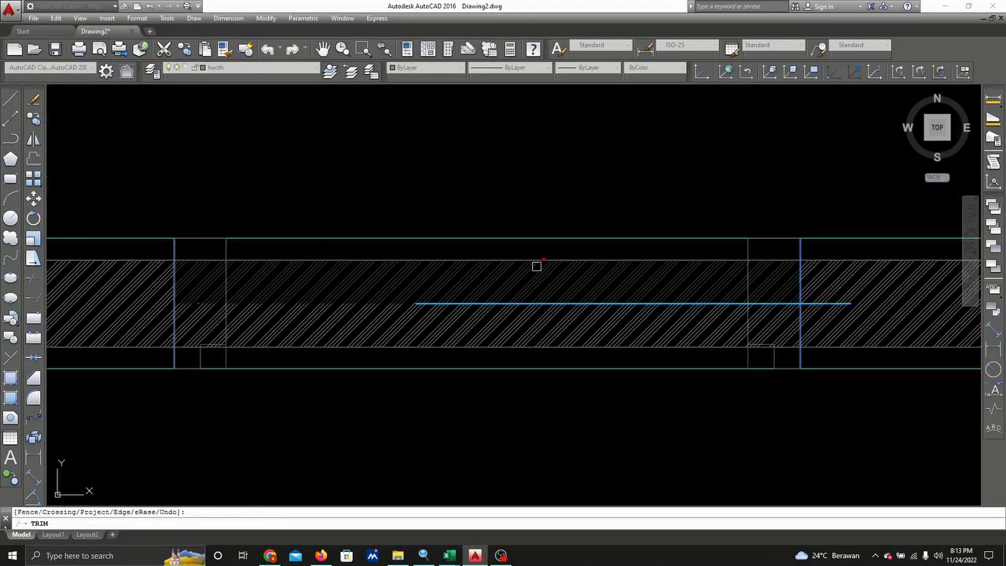
click(558, 252)
click(540, 272)
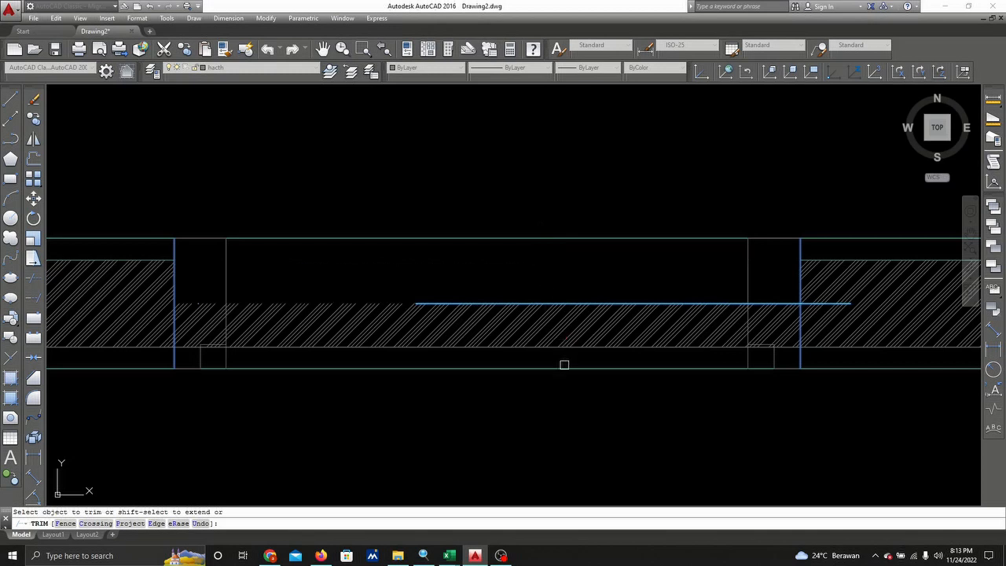
click(566, 355)
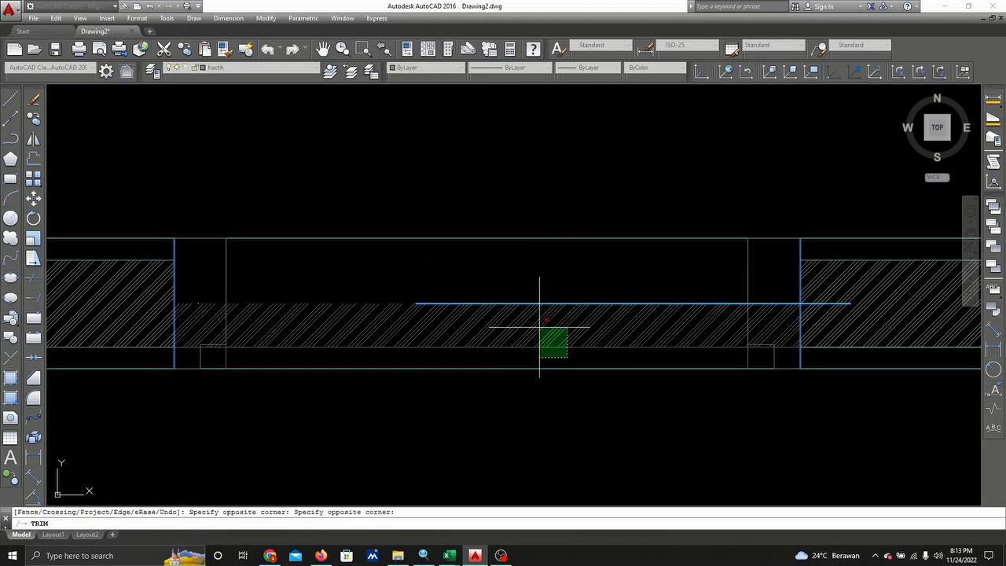
click(540, 326)
right_click(572, 328)
click(597, 337)
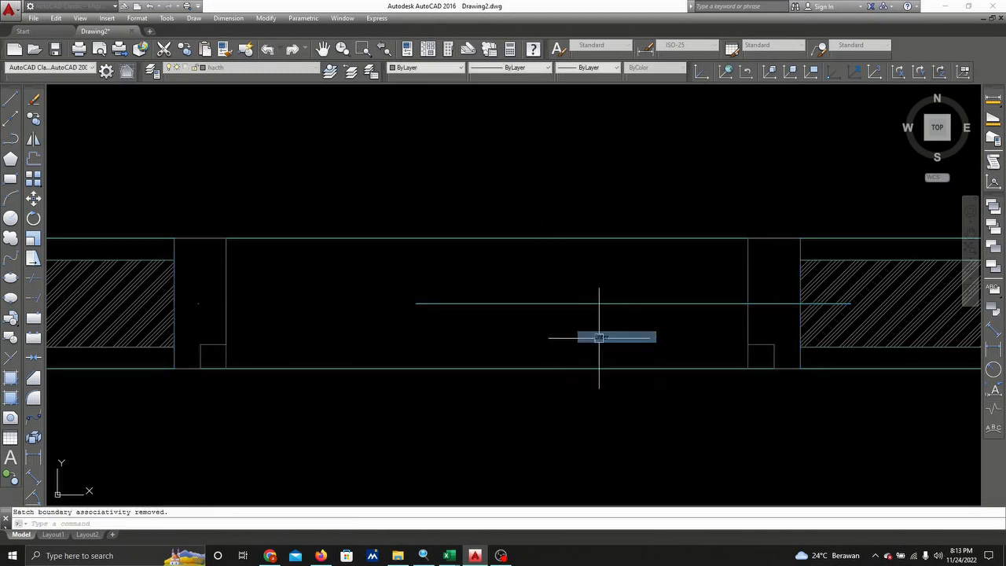
scroll(617, 314, down, 4)
scroll(635, 296, up, 2)
scroll(628, 294, up, 3)
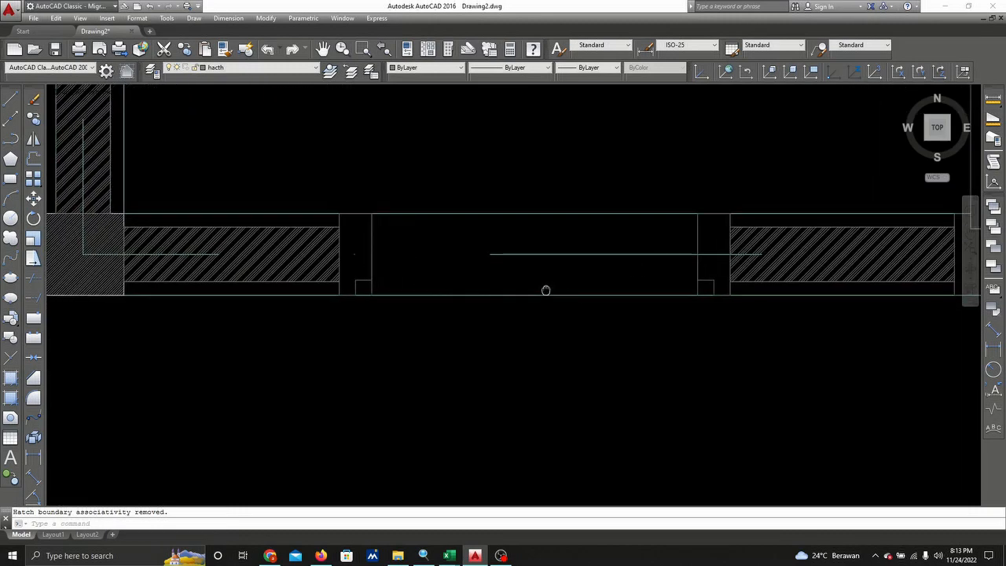
click(10, 179)
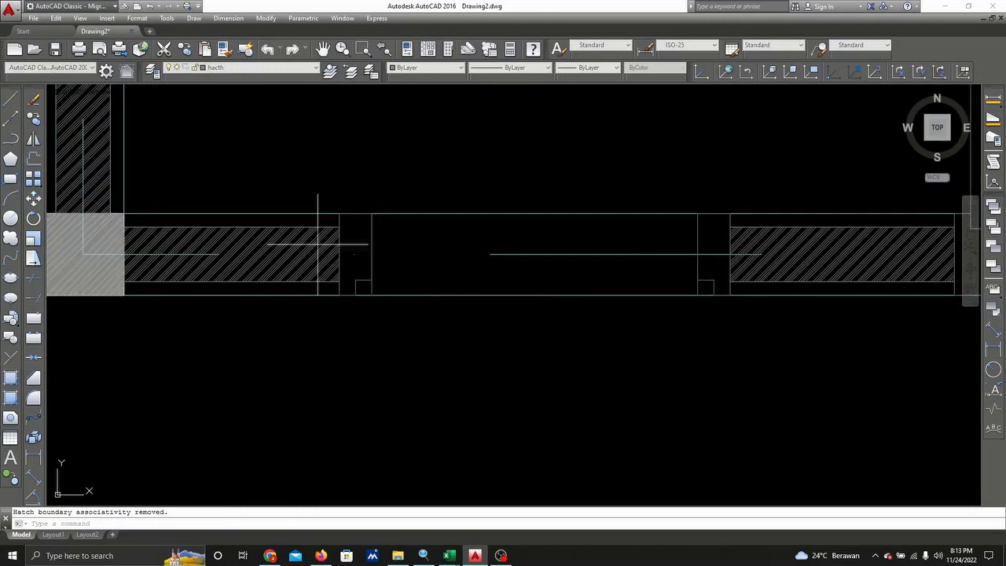
scroll(366, 289, up, 3)
key(Escape)
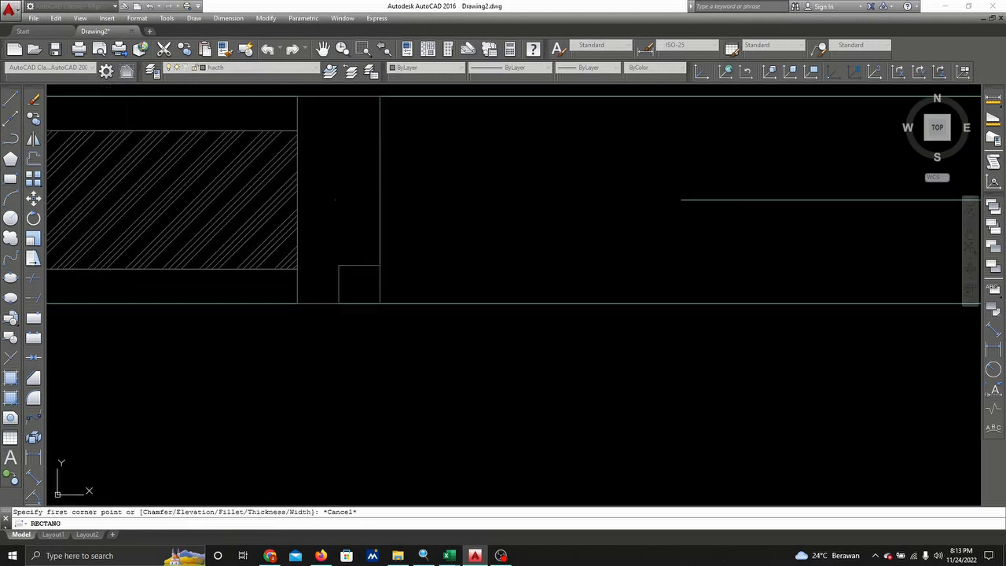
- Erase the full-height inner vertical line of both window jambs to open their notches
click(380, 285)
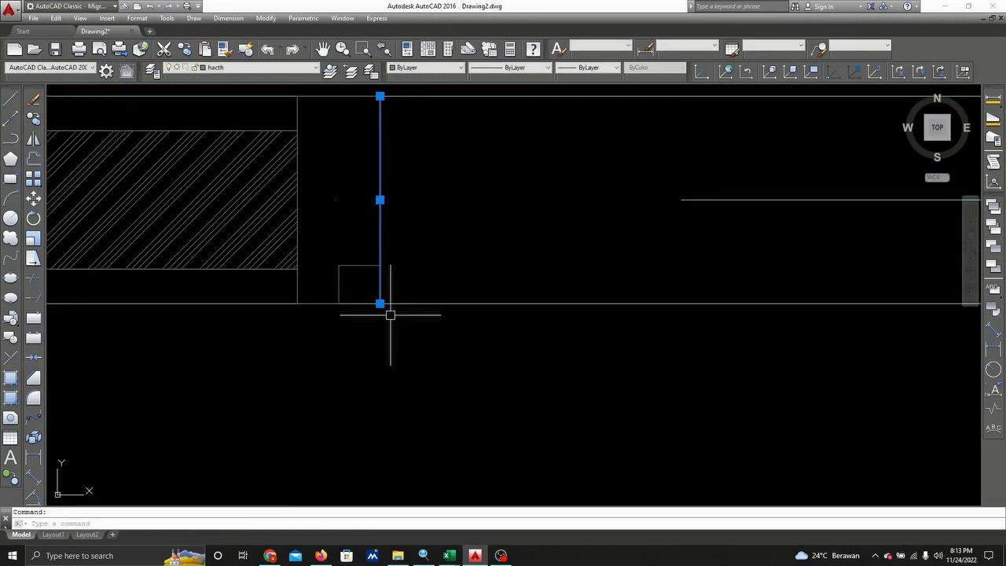
key(Delete)
scroll(412, 314, down, 2)
middle_drag(487, 295, 375, 282)
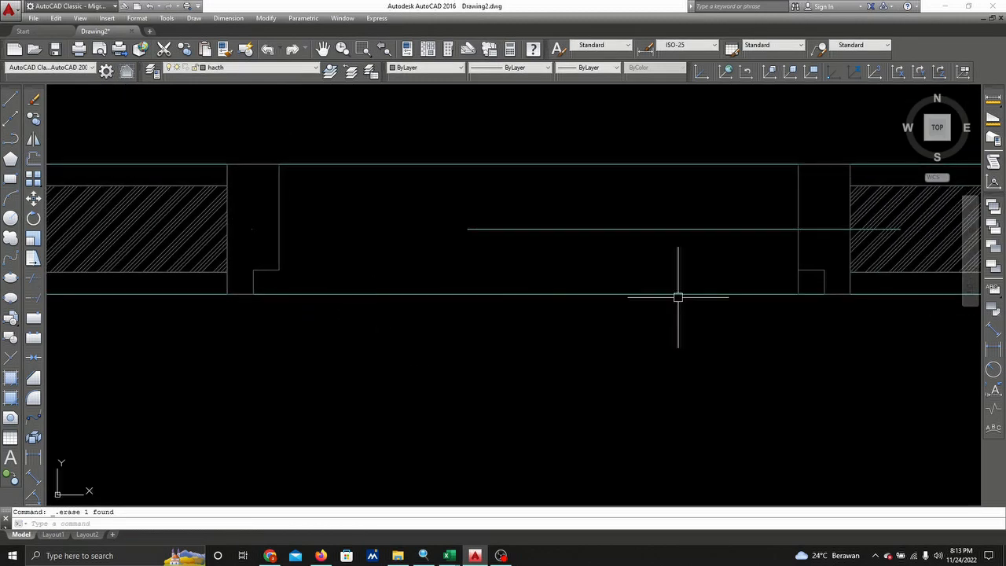
click(798, 277)
key(Delete)
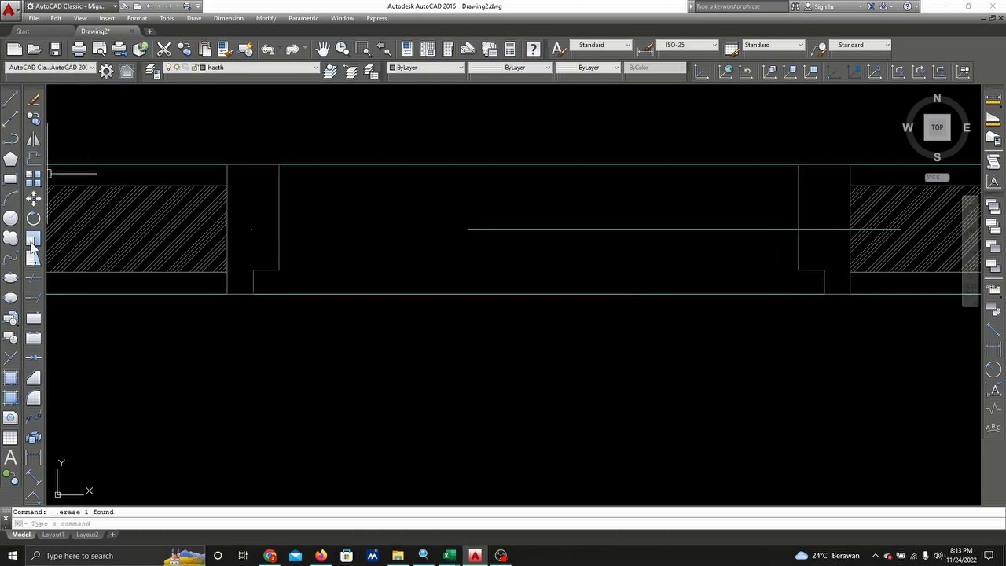
- Draw a rectangle for the window sash spanning between the notches of the two jambs
click(11, 180)
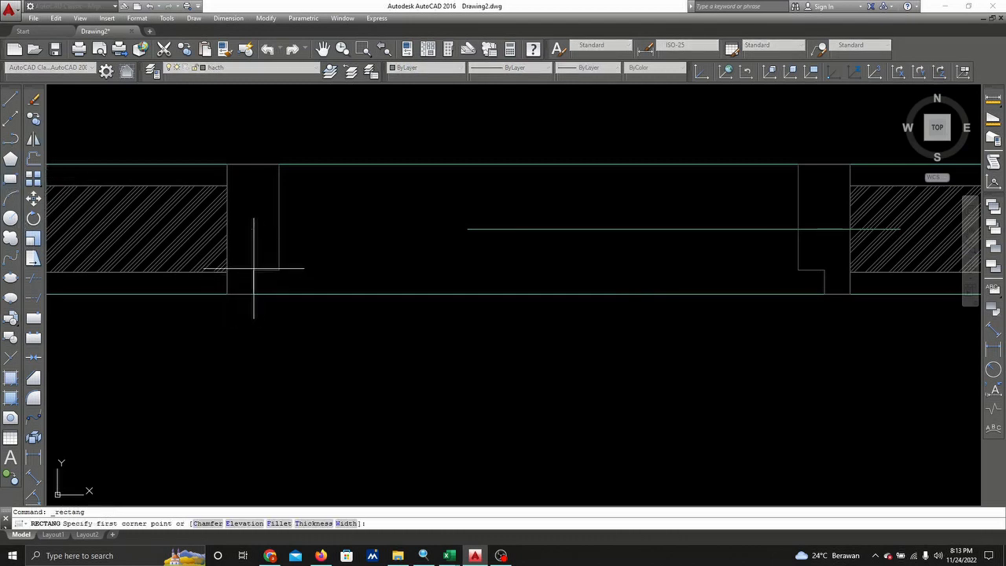
click(253, 269)
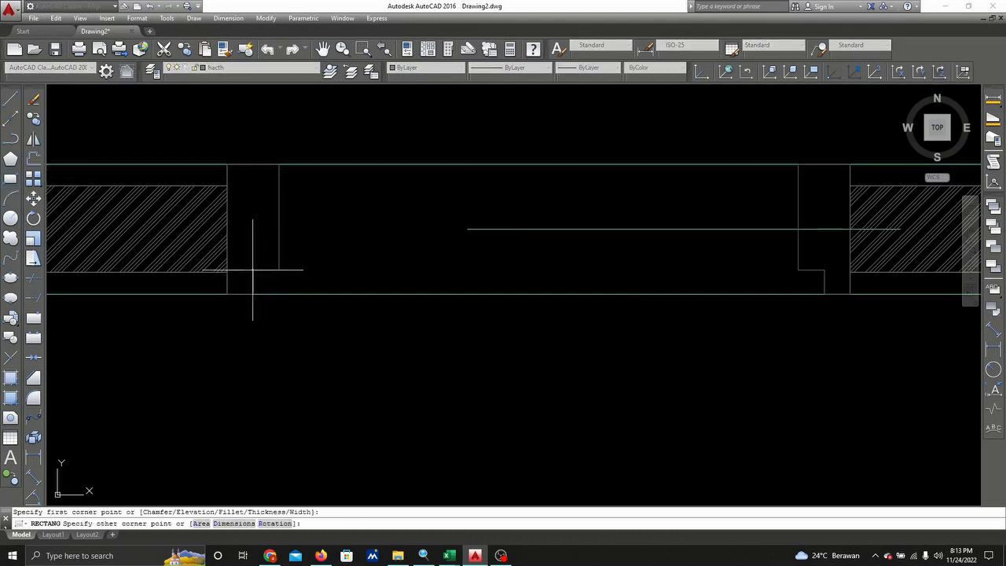
click(823, 293)
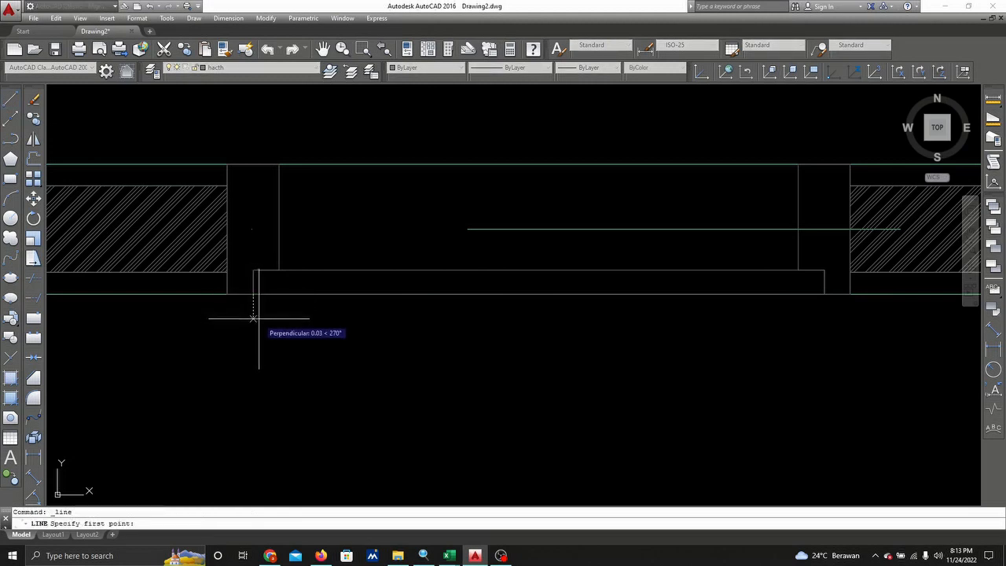
- Draw a vertical line over the short left edge of the sash rectangle
click(253, 270)
click(253, 293)
right_click(318, 262)
click(334, 266)
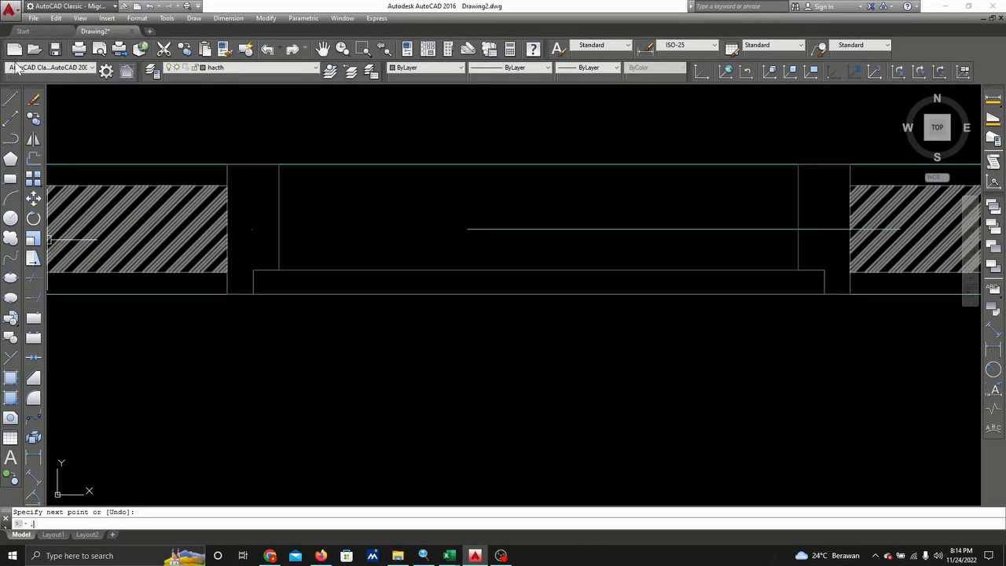
- Offset the sash's left edge line 0.06 towards the inside of the sash
click(34, 160)
text(.06)
key(Return)
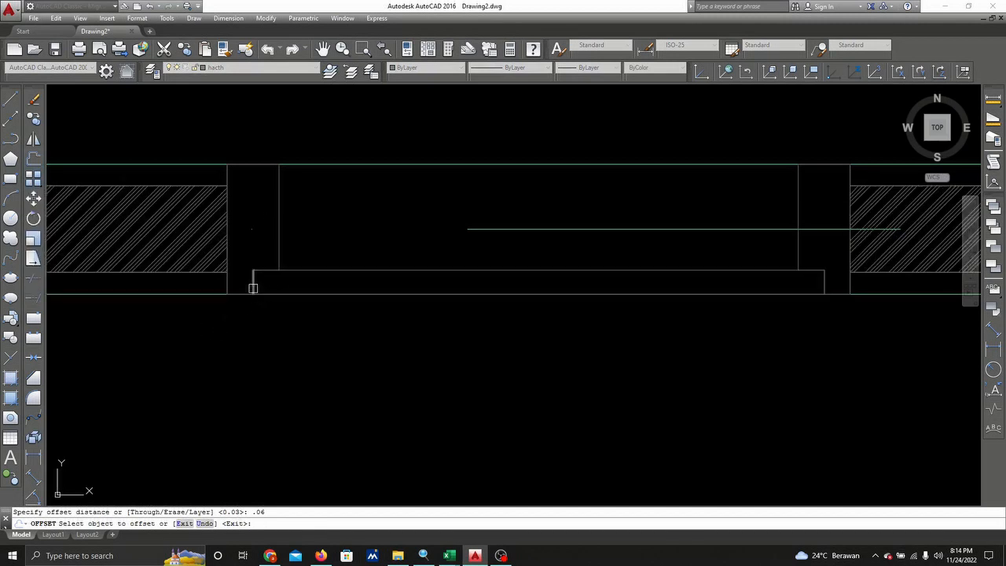
click(253, 287)
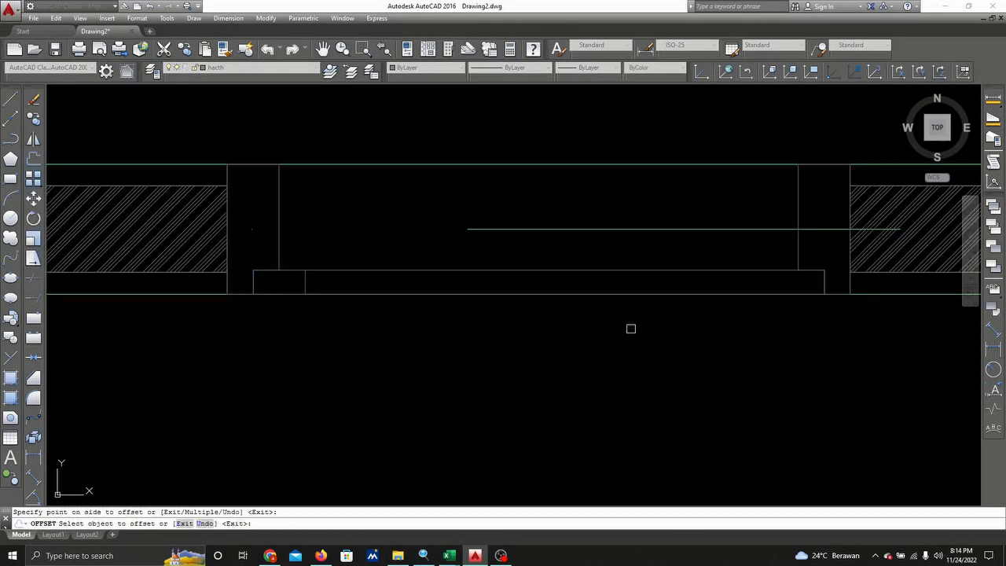
key(Escape)
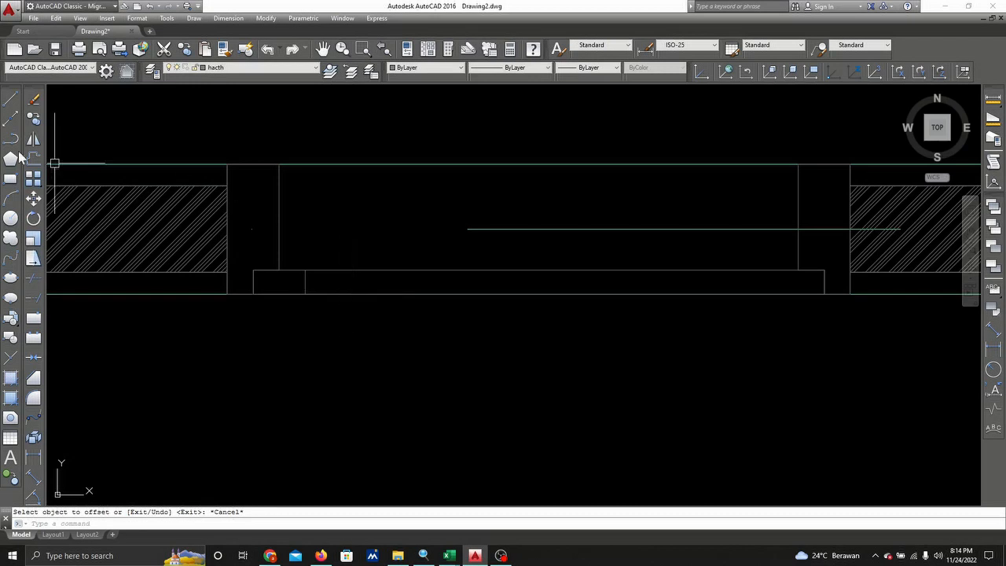
- Mirror the offset stile line about a vertical axis through the sash's midpoint, keeping the original
click(13, 102)
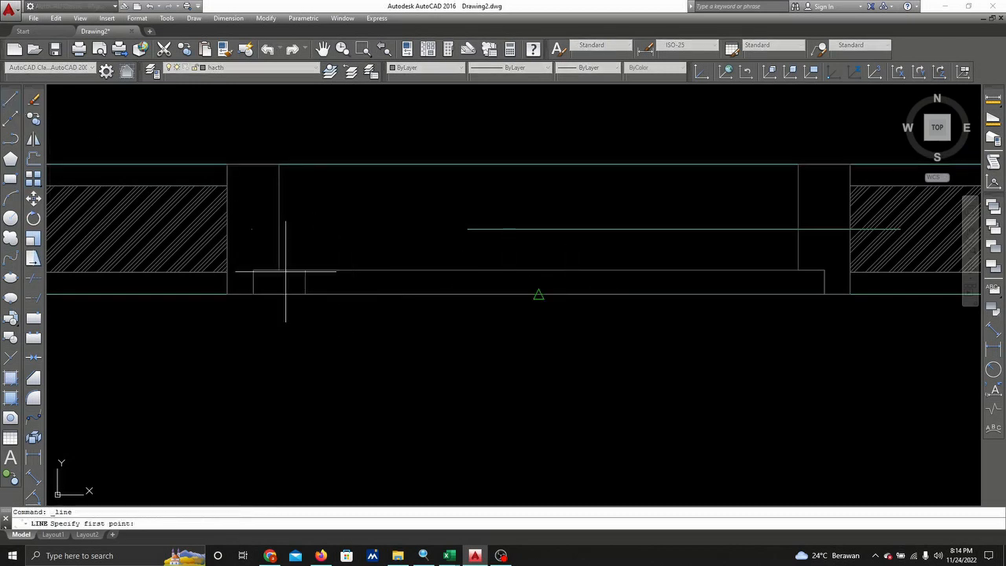
click(36, 144)
click(304, 281)
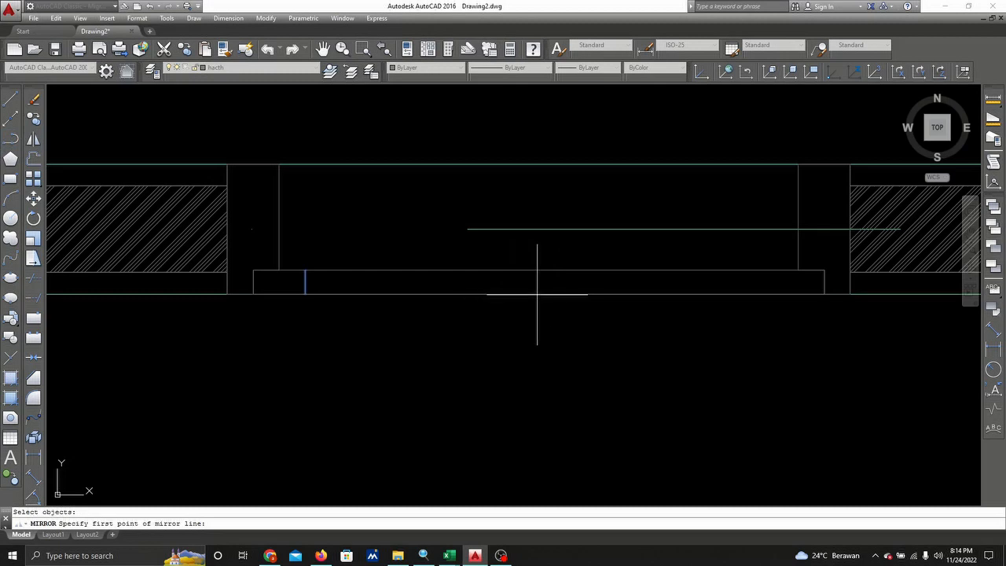
click(538, 294)
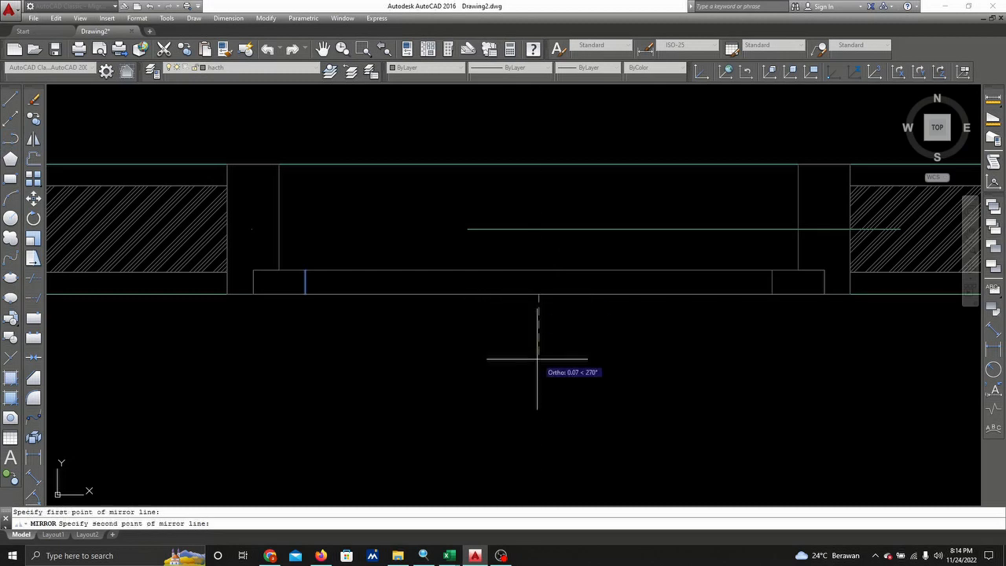
click(538, 366)
right_click(538, 360)
click(551, 362)
scroll(551, 363, down, 4)
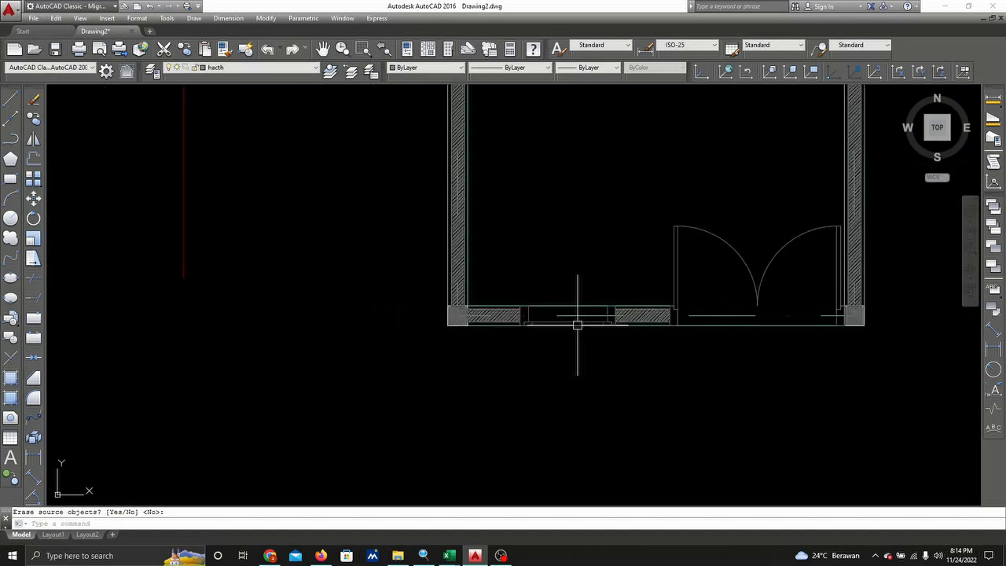
- Draw a horizontal glass line through the middle of the window sash, from the left stile to the right stile
key(Escape)
scroll(427, 291, up, 4)
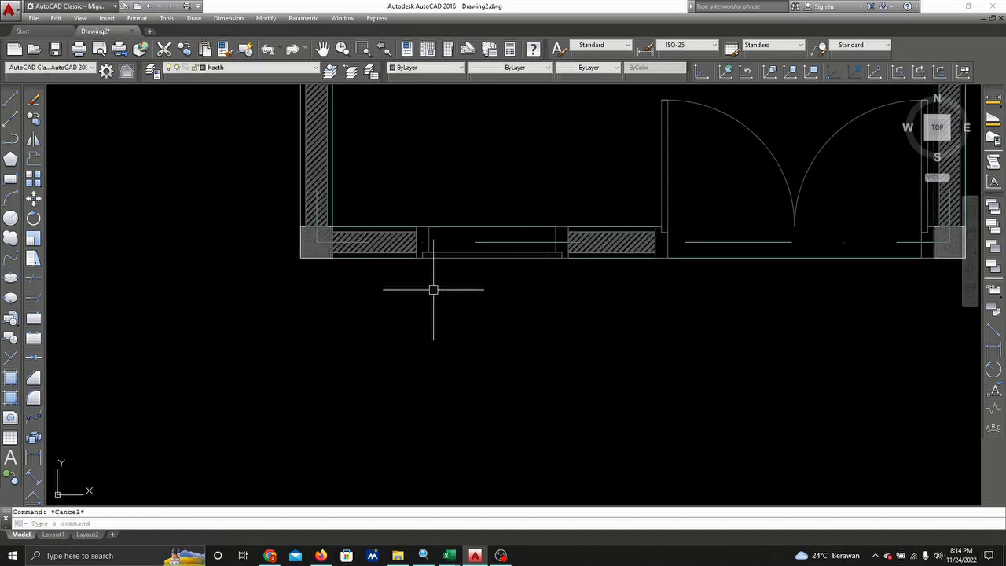
click(11, 98)
scroll(414, 212, up, 3)
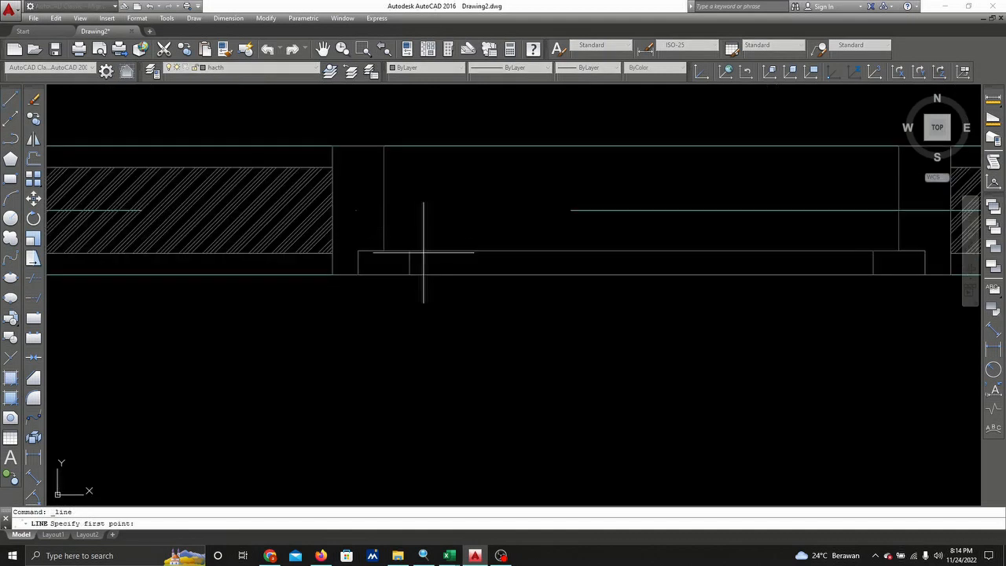
click(409, 263)
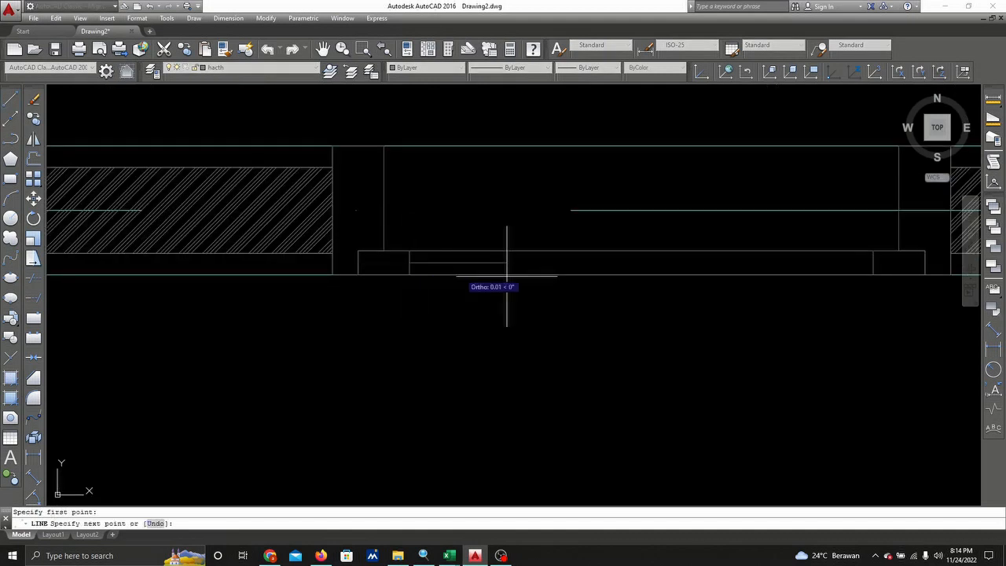
right_click(864, 280)
click(880, 285)
scroll(880, 283, down, 4)
middle_drag(879, 282, 359, 246)
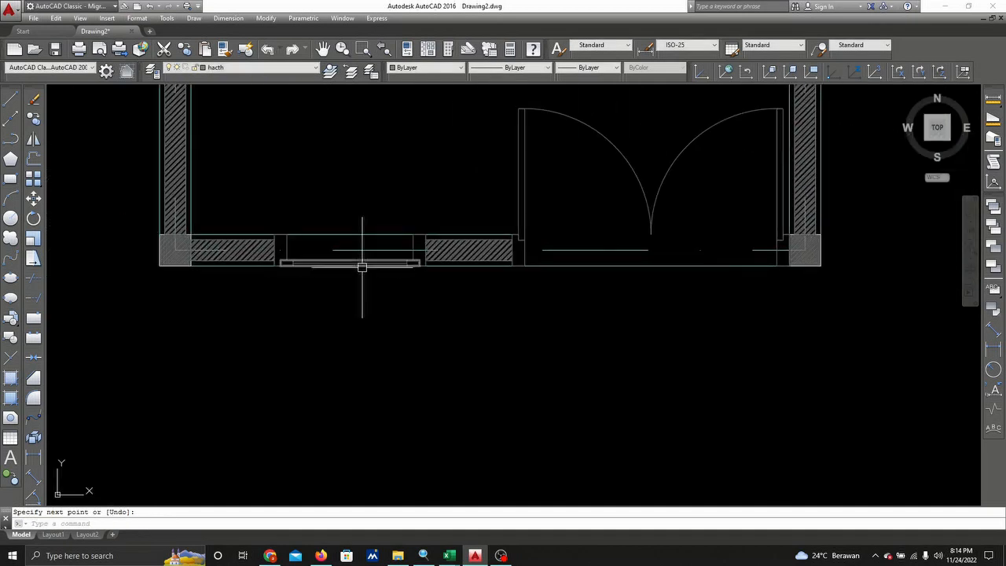
- Add a vertical linear dimension outside the house's upper-left wall, between the outer corners of its two corner columns
scroll(490, 338, down, 2)
middle_drag(489, 332, 507, 347)
scroll(484, 230, down, 2)
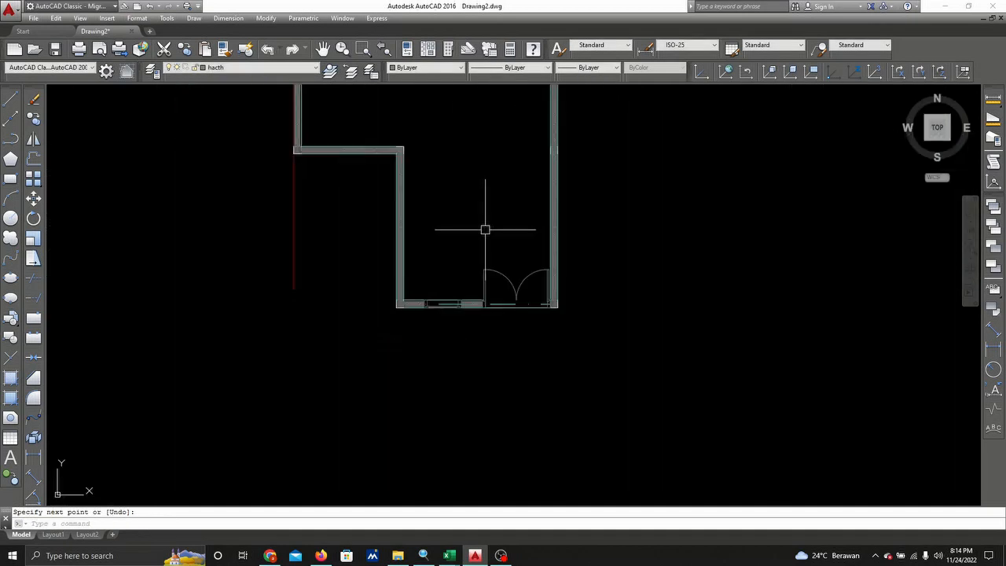
scroll(484, 249, down, 2)
middle_drag(487, 252, 539, 310)
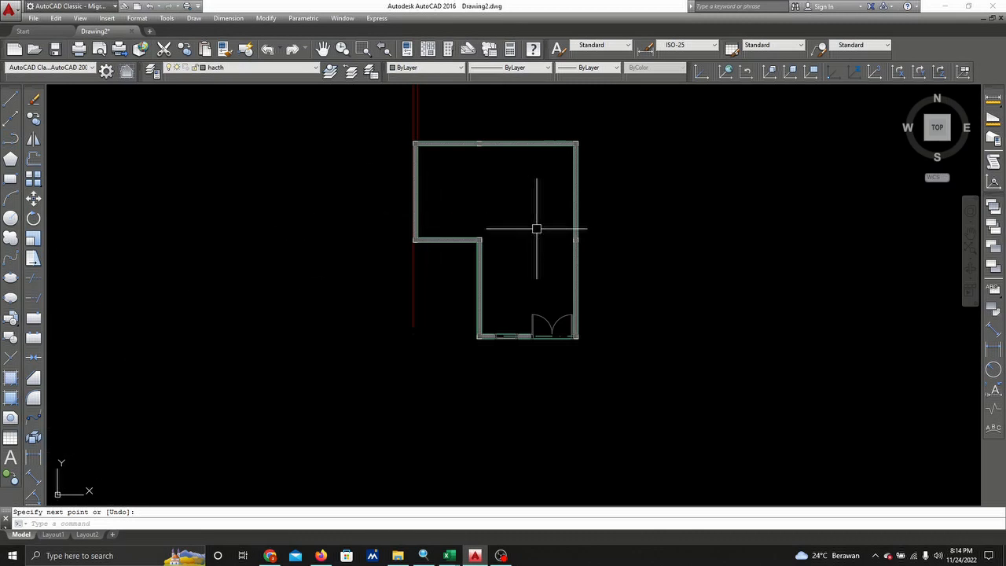
click(35, 460)
scroll(416, 143, up, 10)
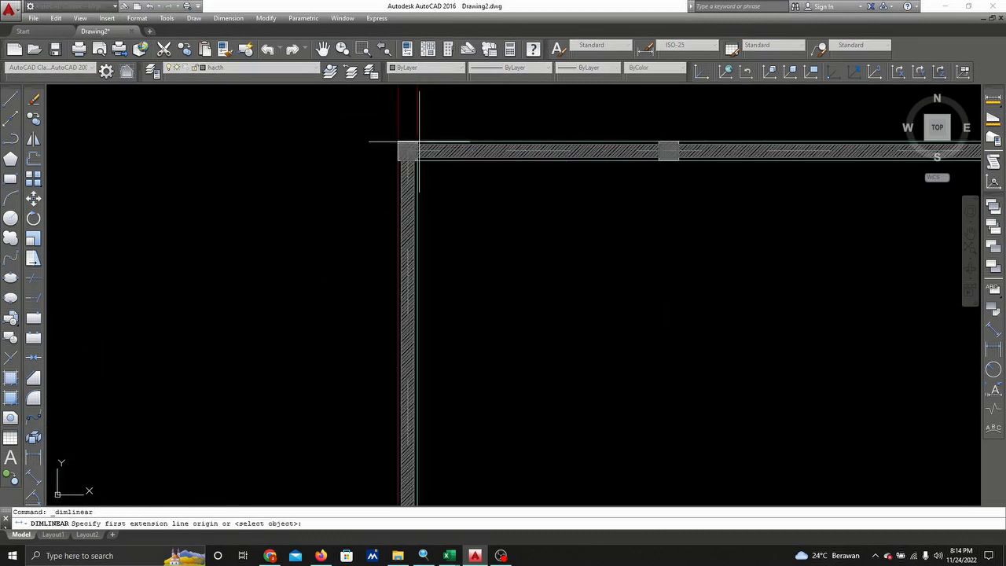
click(374, 152)
scroll(382, 217, down, 5)
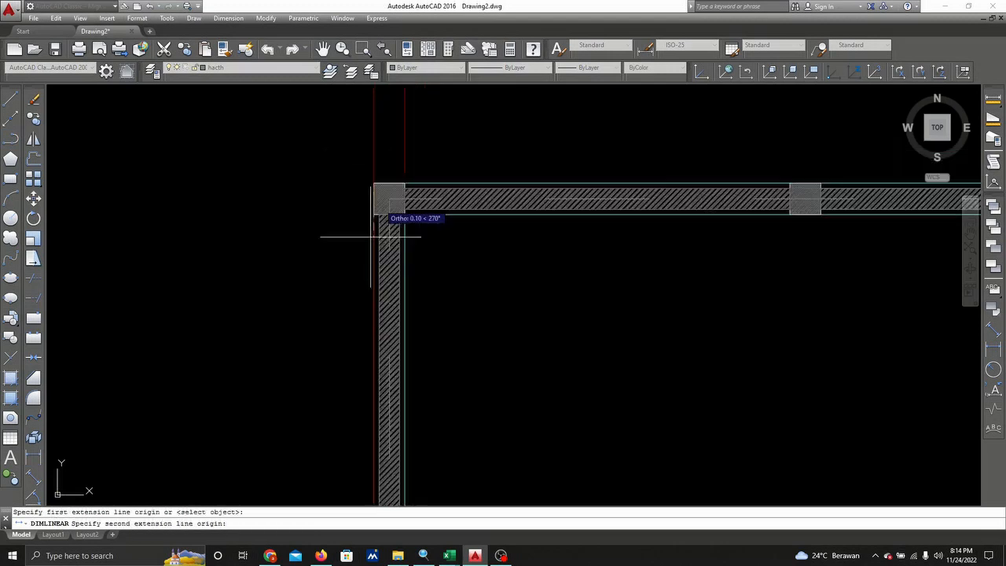
scroll(427, 274, up, 5)
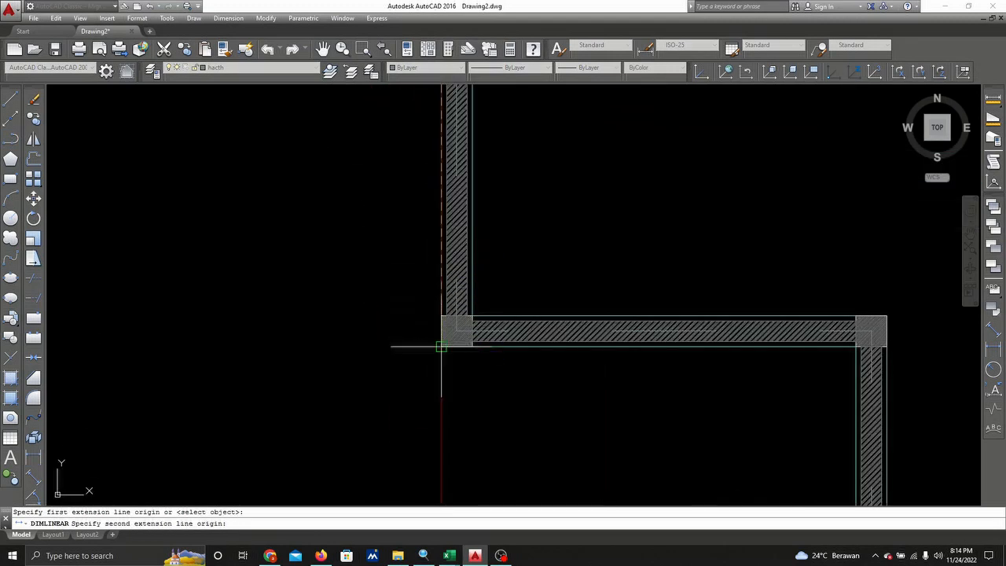
click(440, 345)
scroll(291, 310, down, 3)
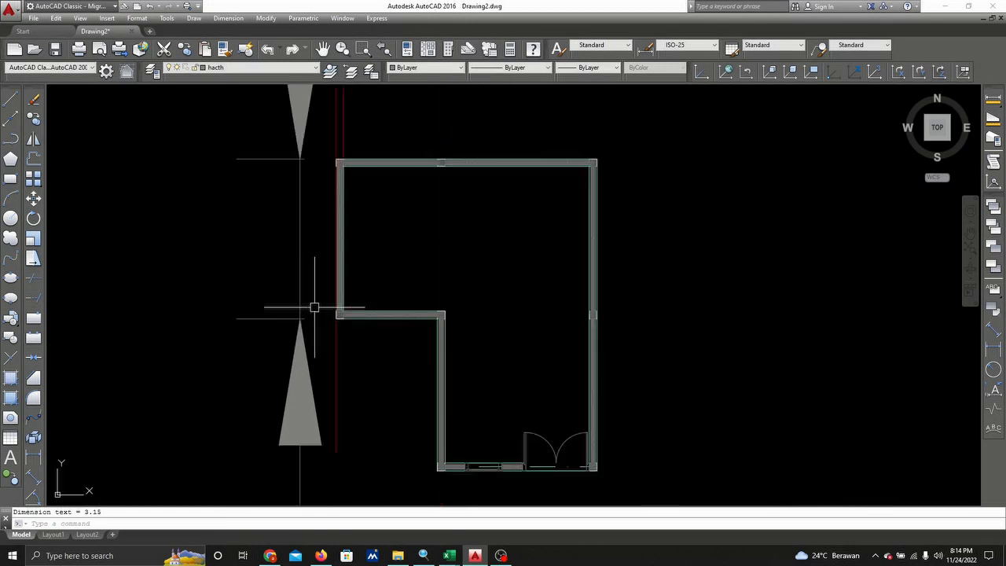
click(303, 307)
- Compare the new wall dimension with the existing 0.15 dimension and check which dimension style it uses
middle_drag(417, 266, 472, 408)
scroll(473, 408, down, 3)
scroll(440, 223, up, 5)
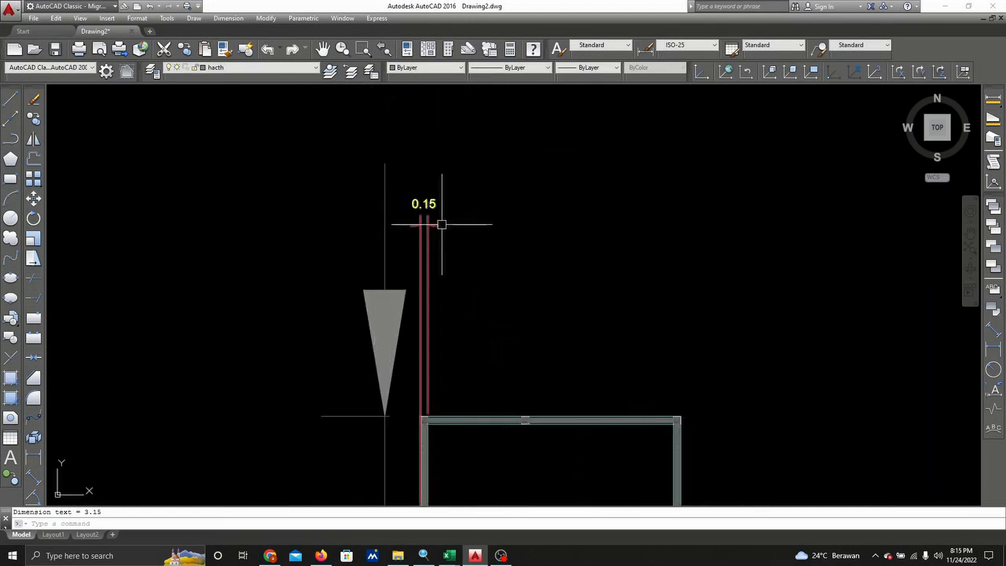
scroll(429, 234, down, 6)
scroll(431, 195, up, 4)
scroll(425, 331, down, 4)
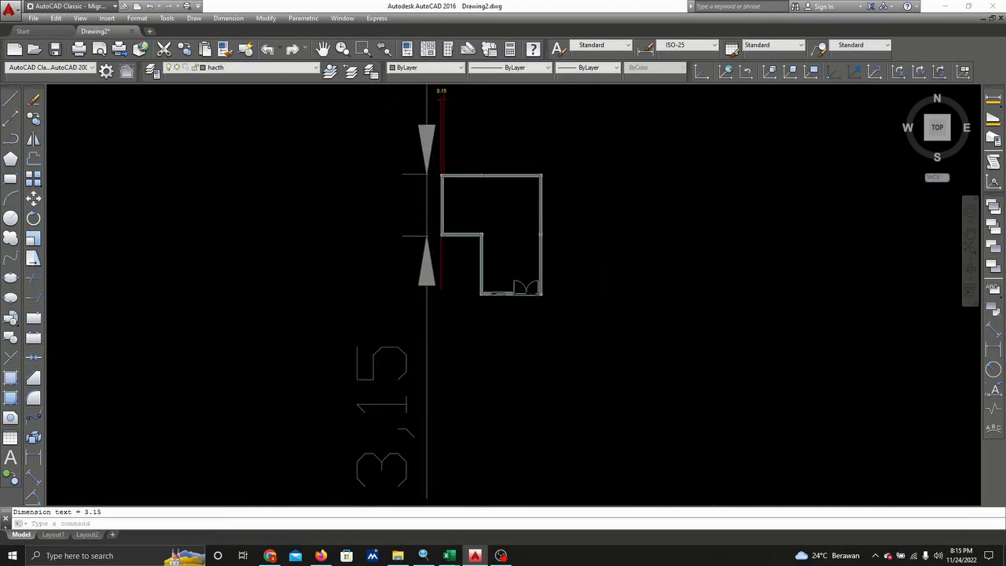
click(425, 325)
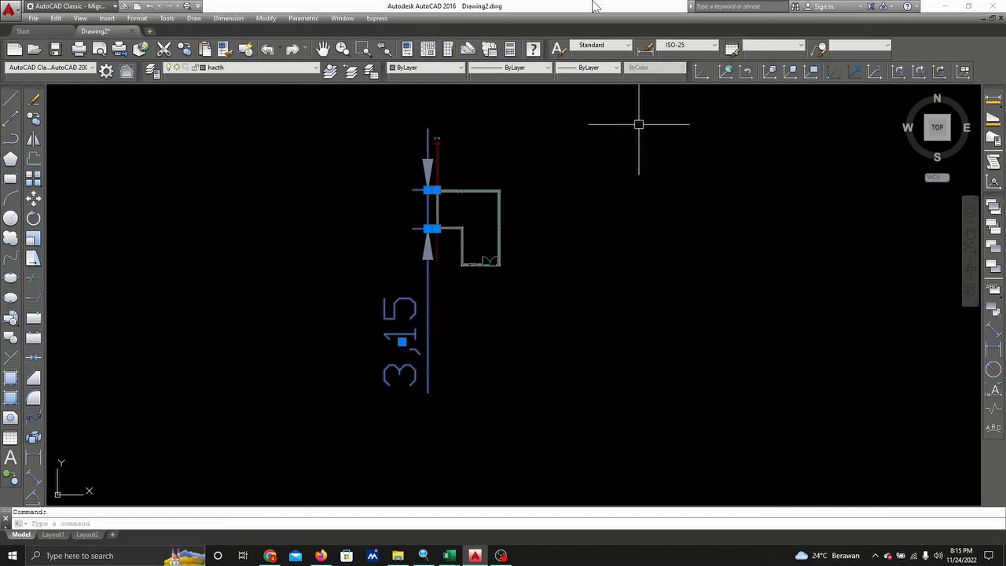
key(Escape)
- Change the dimension style of the 0.15 dimension above the upper-left corner to DM100
scroll(447, 156, up, 2)
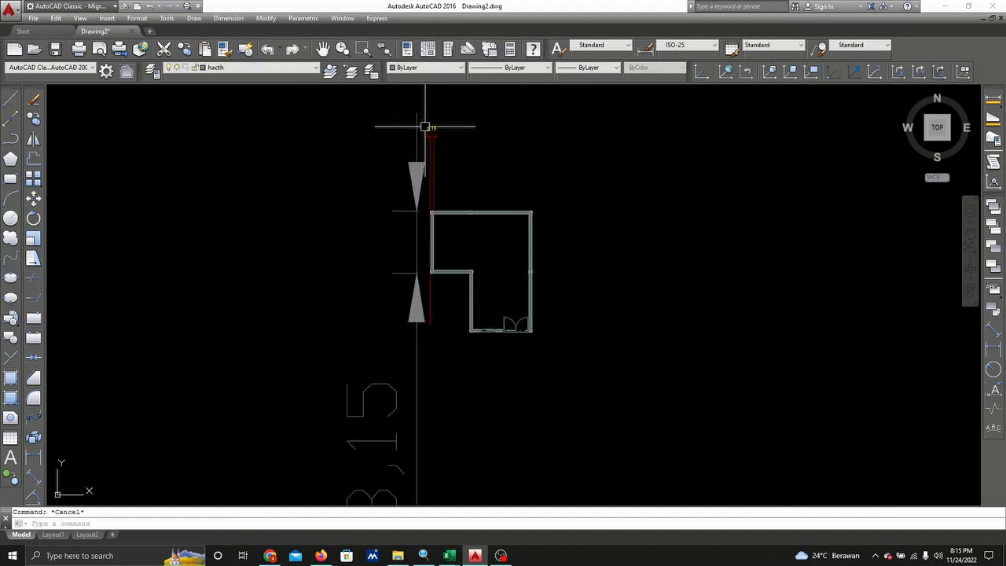
click(430, 126)
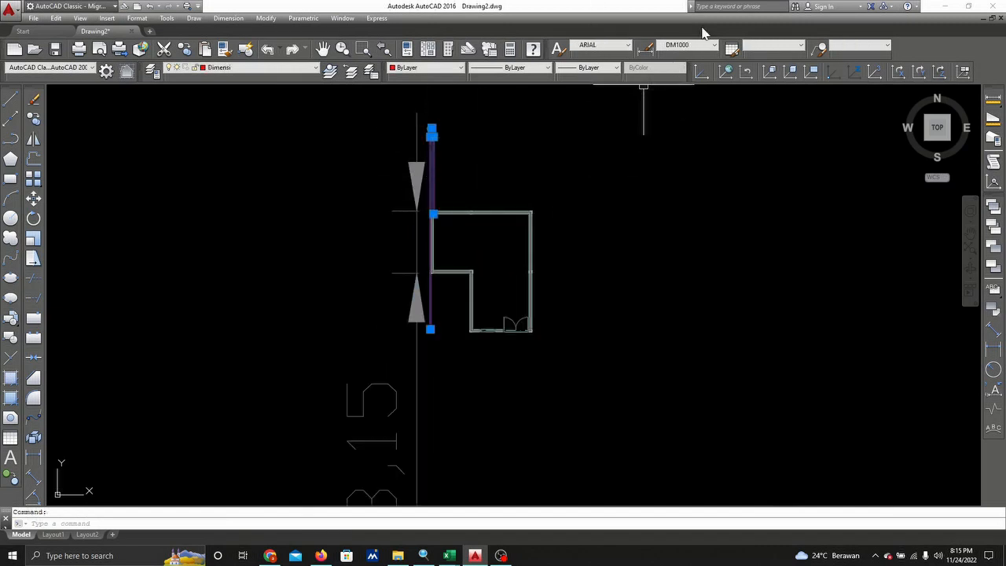
click(702, 48)
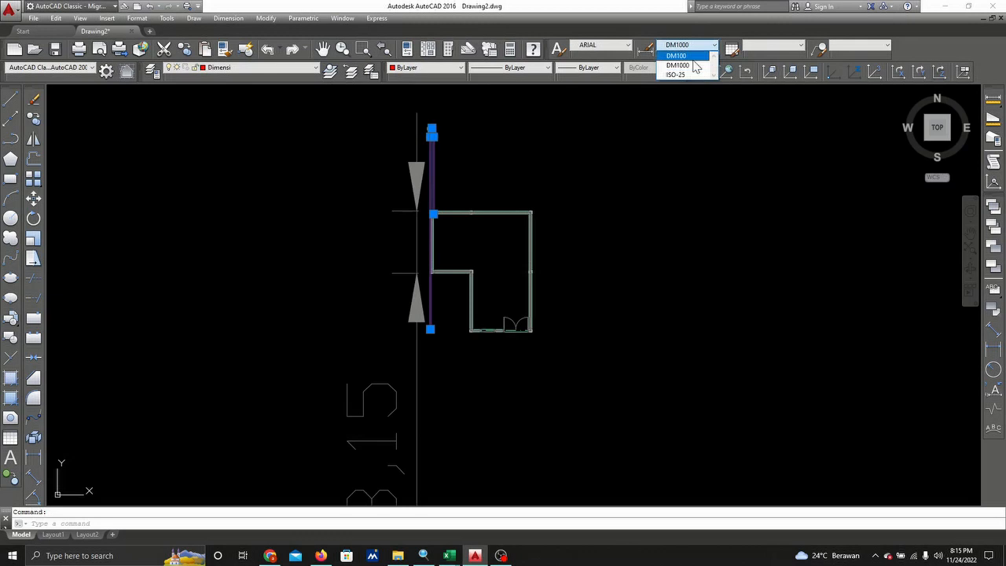
click(693, 59)
scroll(466, 117, up, 4)
key(Escape)
- Apply the DM100 dimension style to the vertical dimension beside the upper-left wall
click(702, 48)
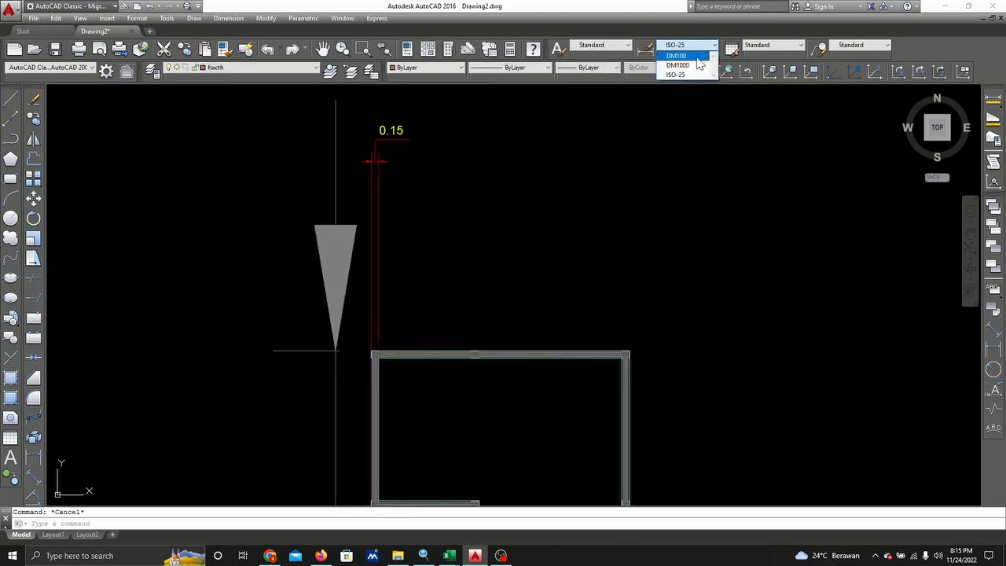
click(698, 59)
click(342, 240)
click(311, 268)
click(694, 50)
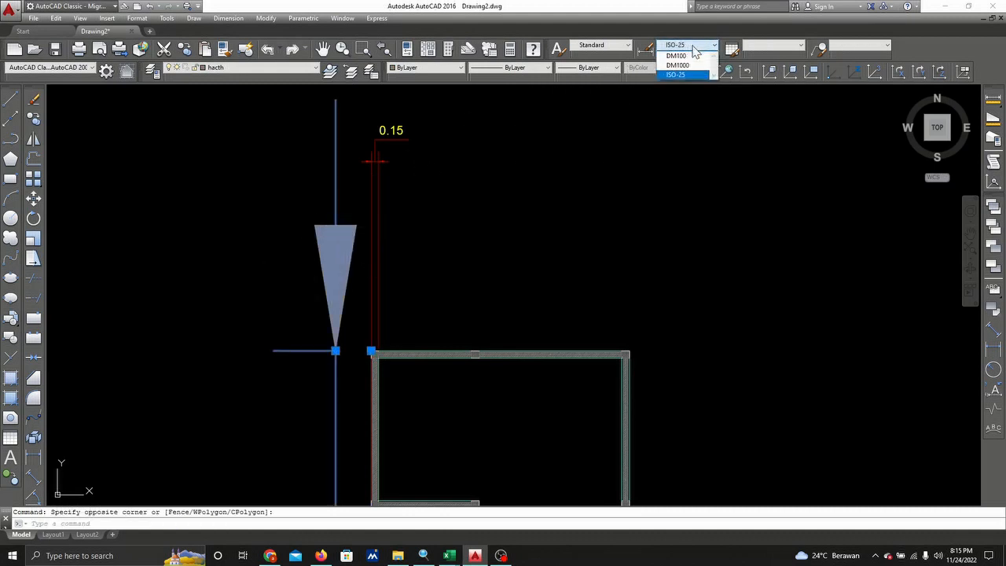
click(690, 58)
key(Escape)
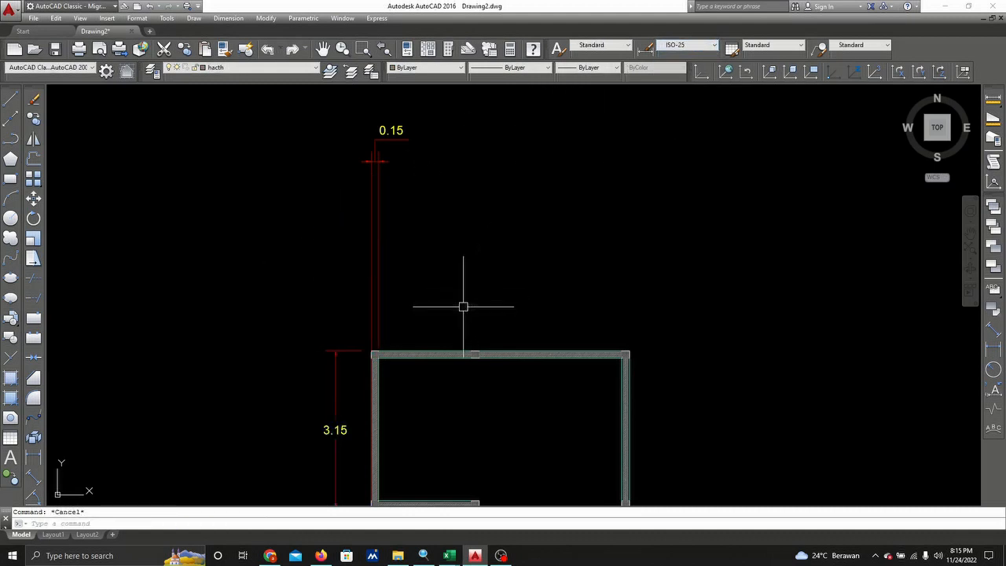
middle_drag(462, 307, 490, 281)
middle_drag(354, 411, 335, 369)
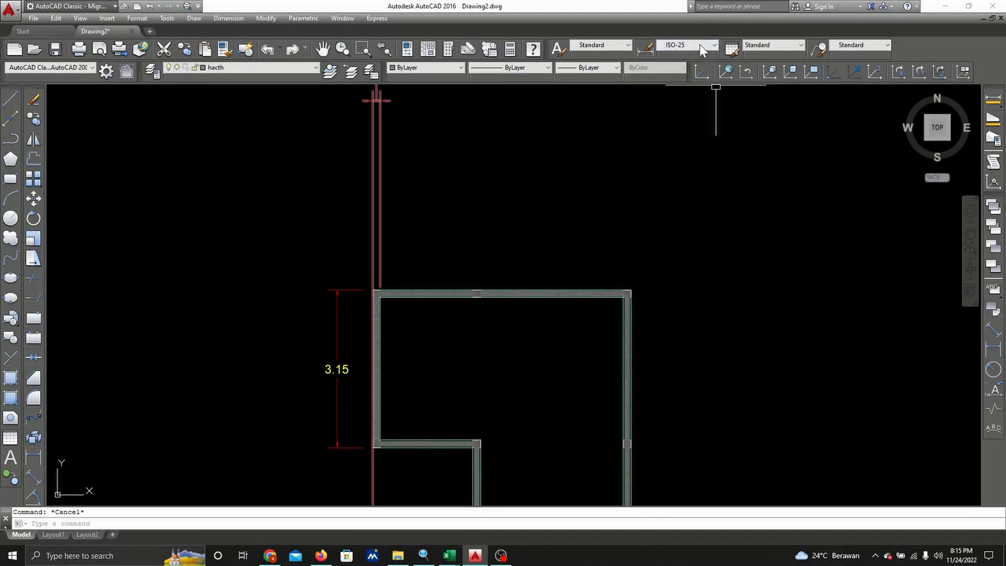
click(702, 49)
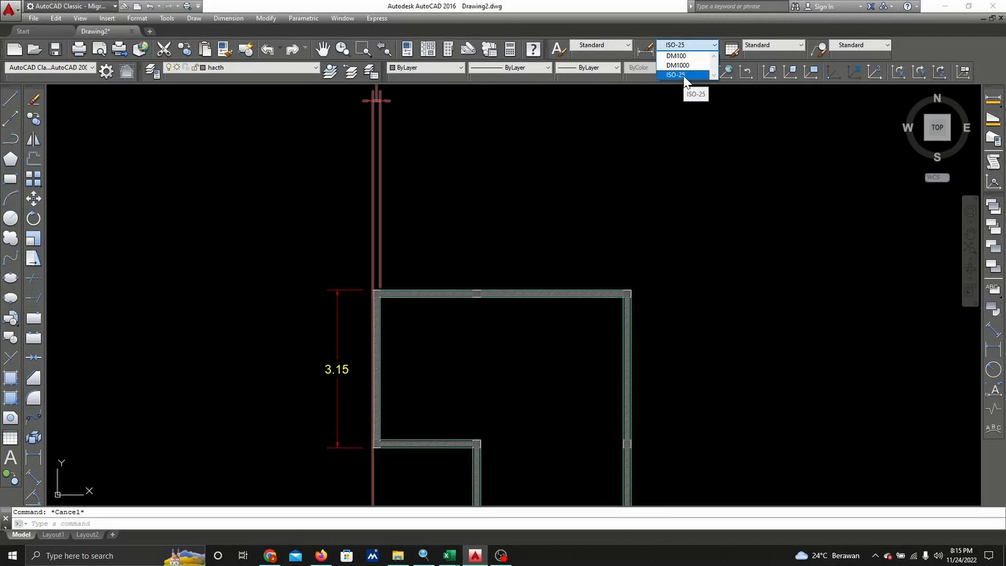
click(718, 142)
scroll(688, 185, down, 6)
middle_drag(602, 216, 437, 172)
scroll(438, 172, up, 6)
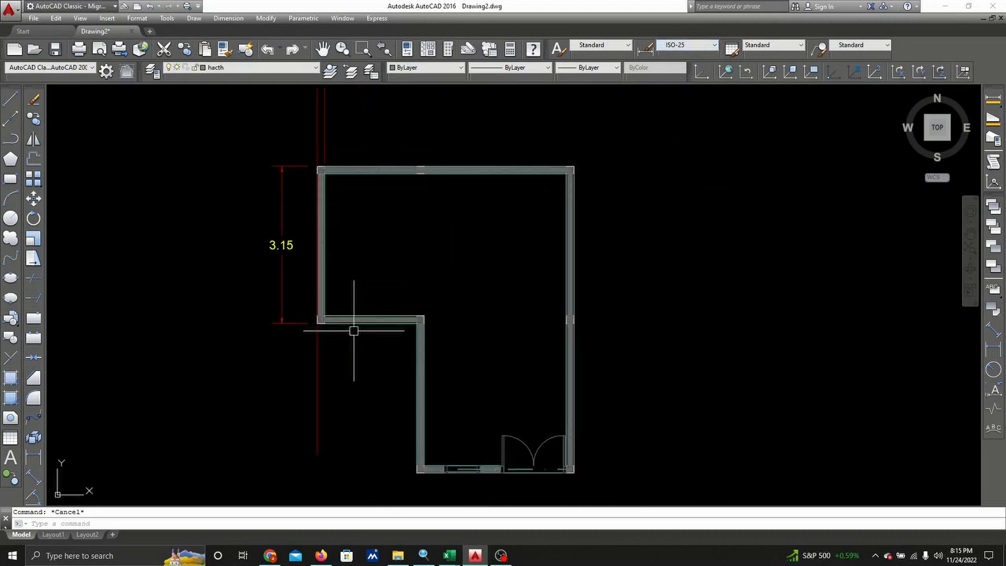
click(348, 400)
click(275, 432)
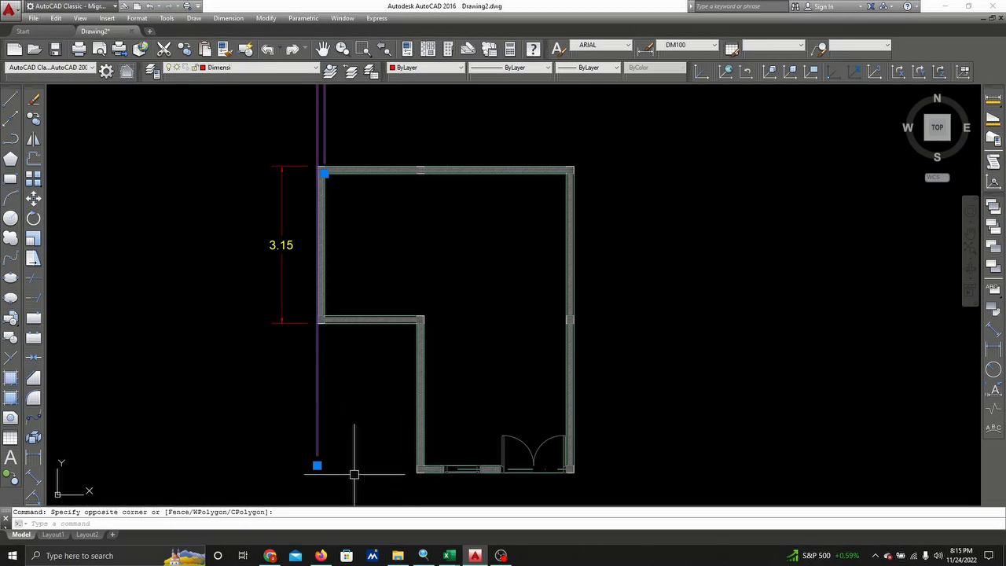
click(317, 466)
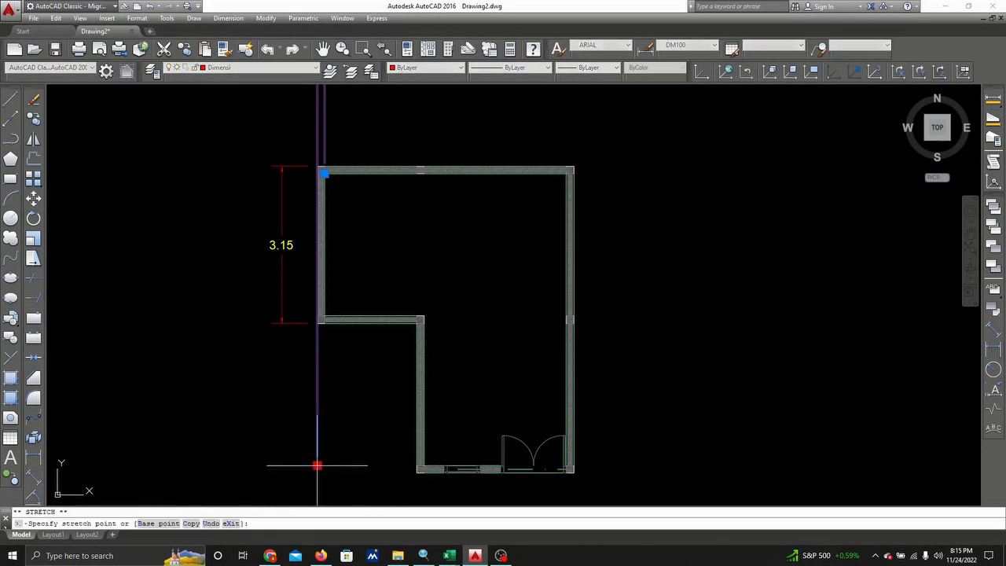
key(Escape)
key(Escape)
- Erase the 0.15 dimension above the upper-left corner of the house
middle_drag(324, 201, 338, 323)
click(465, 169)
click(296, 187)
key(Delete)
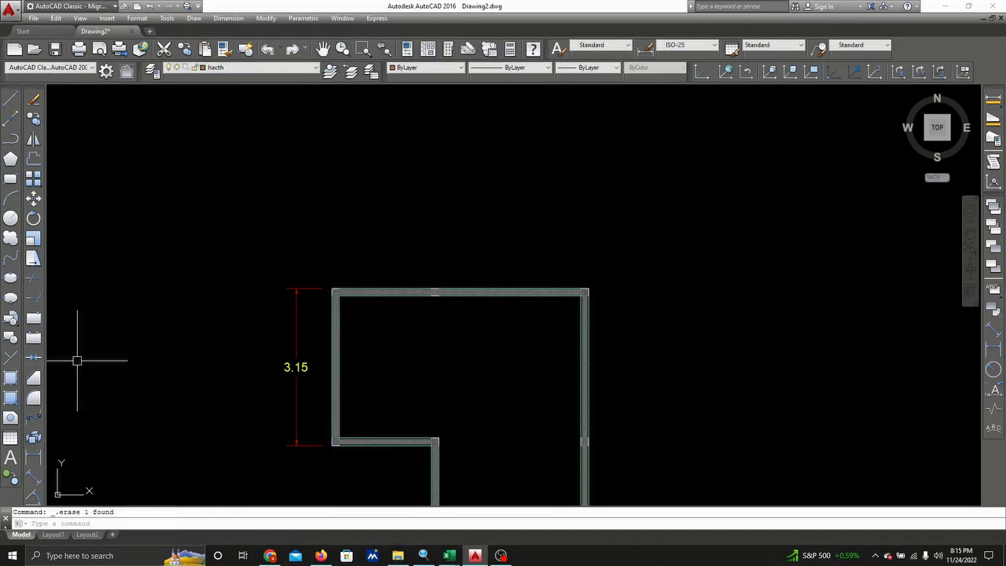
click(33, 457)
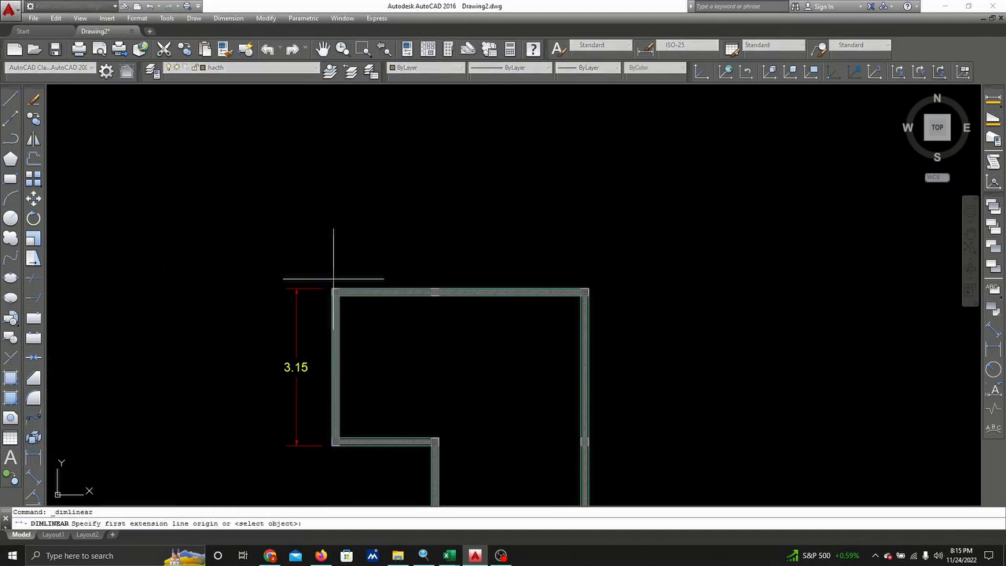
key(Escape)
key(Escape)
- Make DM100 the current dimension style and dimension the top wall from the left corner column's centre to the intermediate column's centre
click(680, 47)
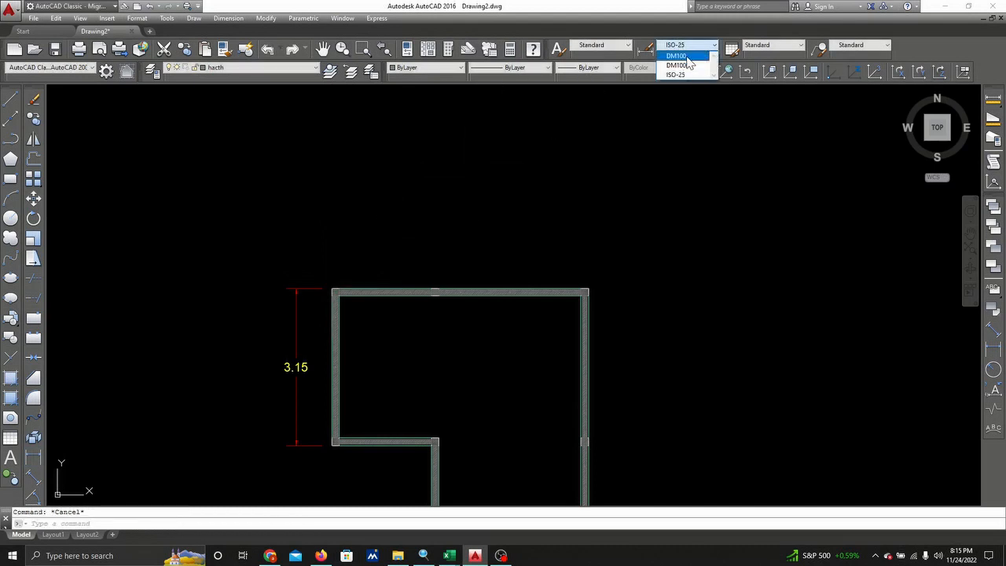
click(685, 58)
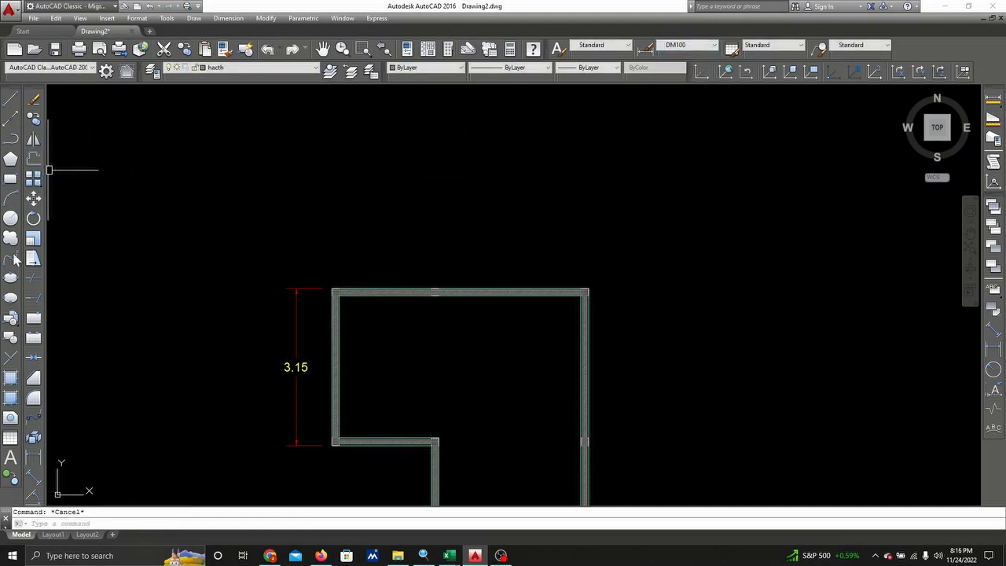
click(34, 458)
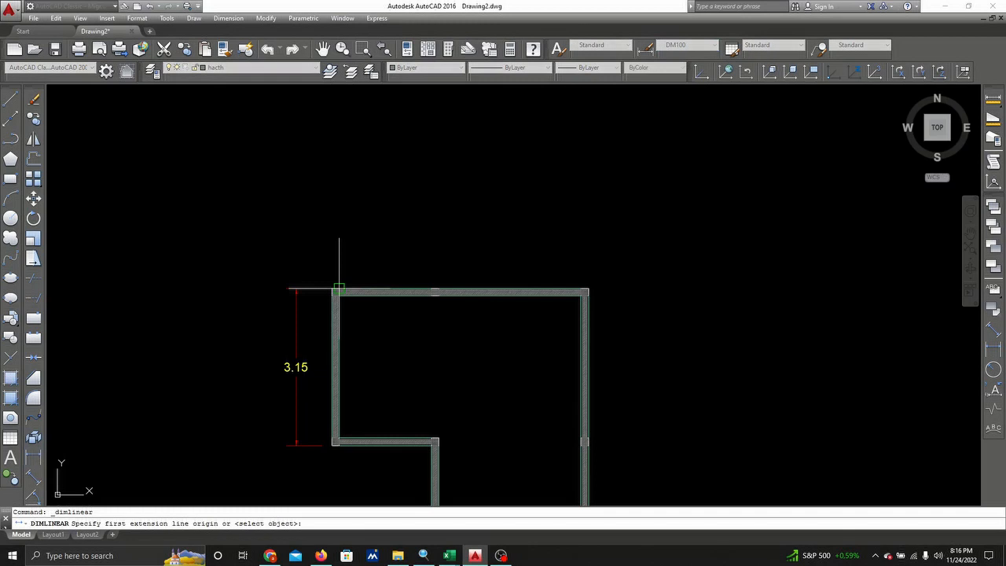
scroll(334, 288, up, 5)
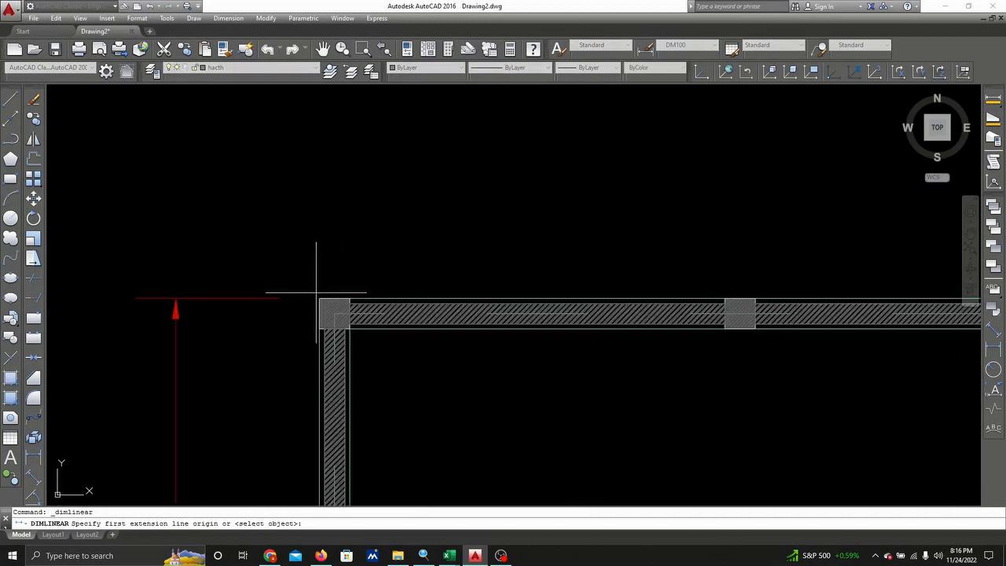
click(319, 298)
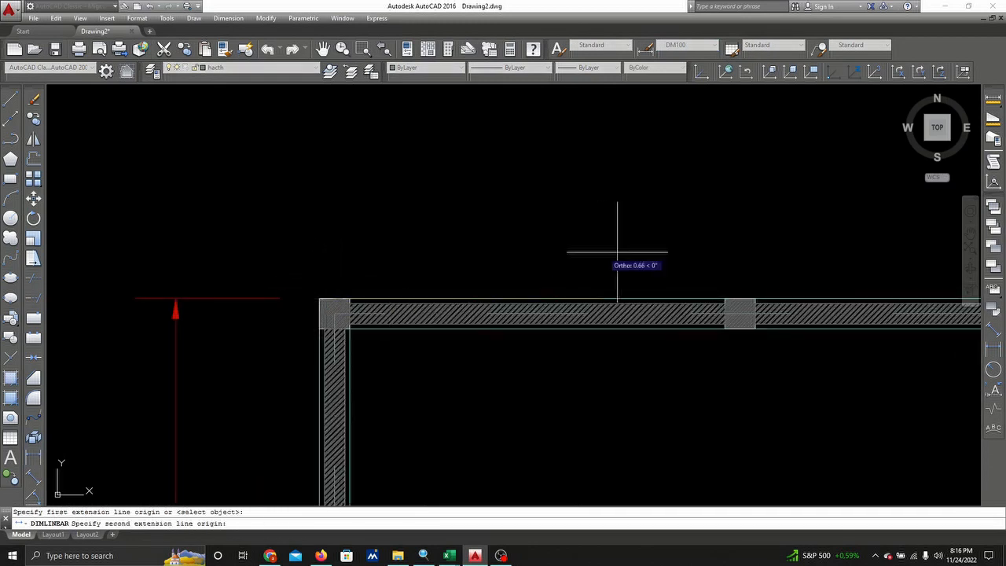
click(739, 298)
click(723, 152)
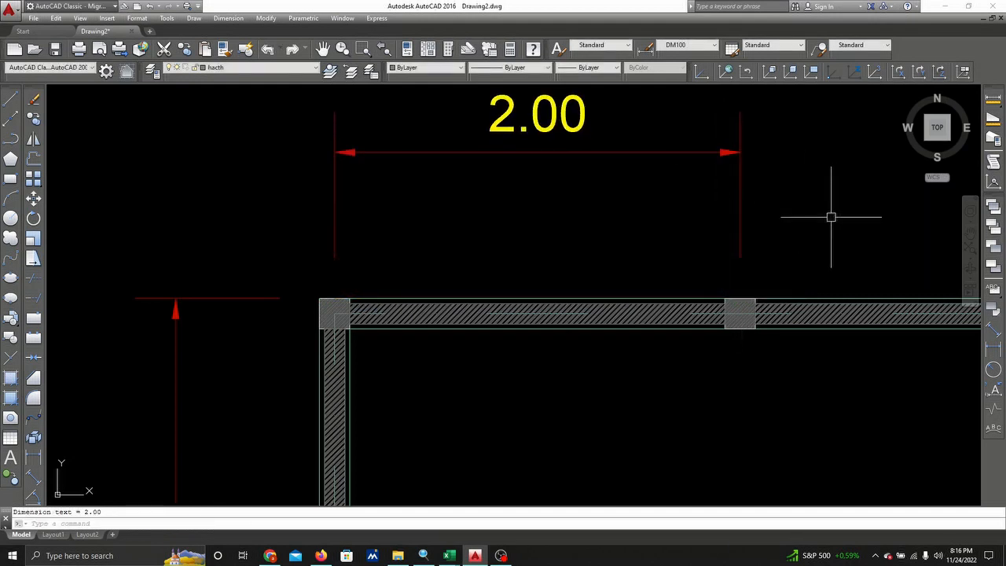
- Dimension the top wall from the intermediate column's centre to the right corner column's centre, in line with the neighbouring top dimension
middle_drag(832, 217, 514, 187)
right_click(566, 180)
click(581, 184)
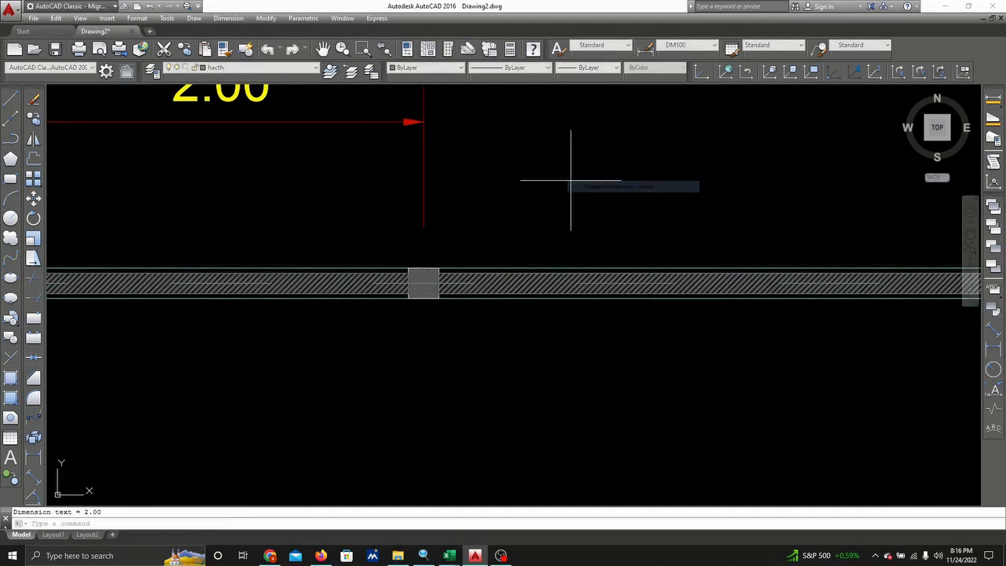
click(423, 267)
middle_drag(608, 308, 322, 298)
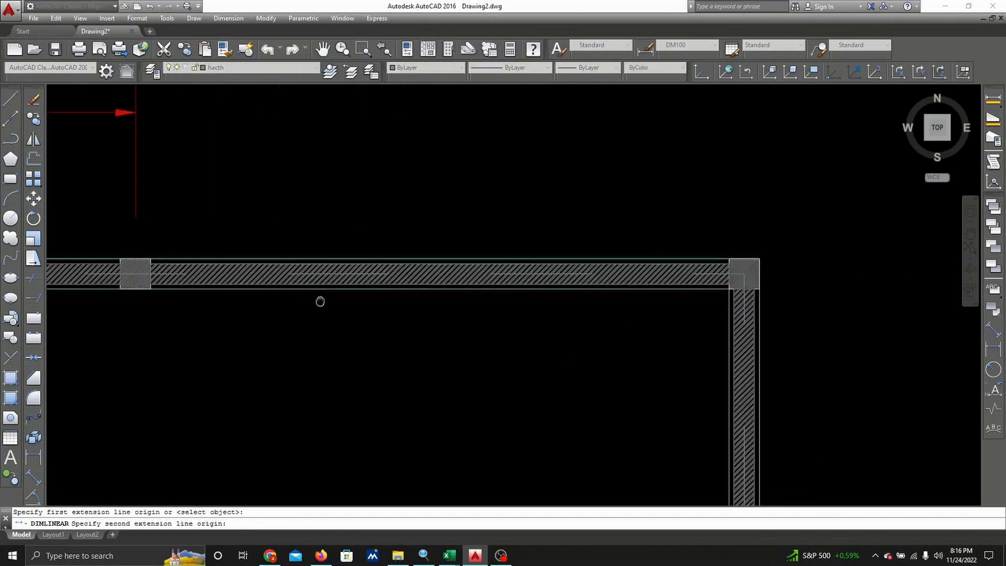
click(744, 257)
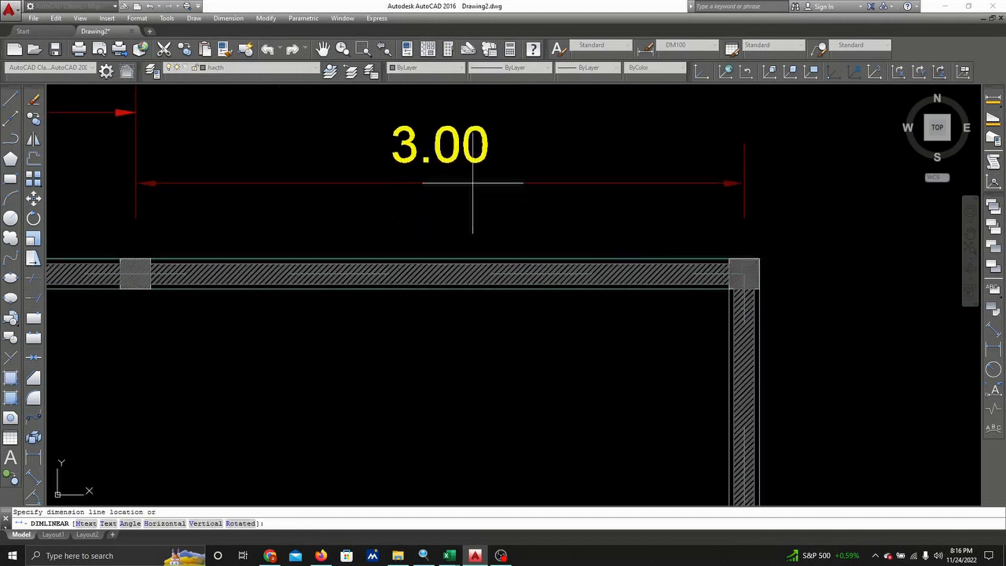
scroll(517, 201, down, 2)
middle_drag(516, 202, 333, 141)
click(273, 147)
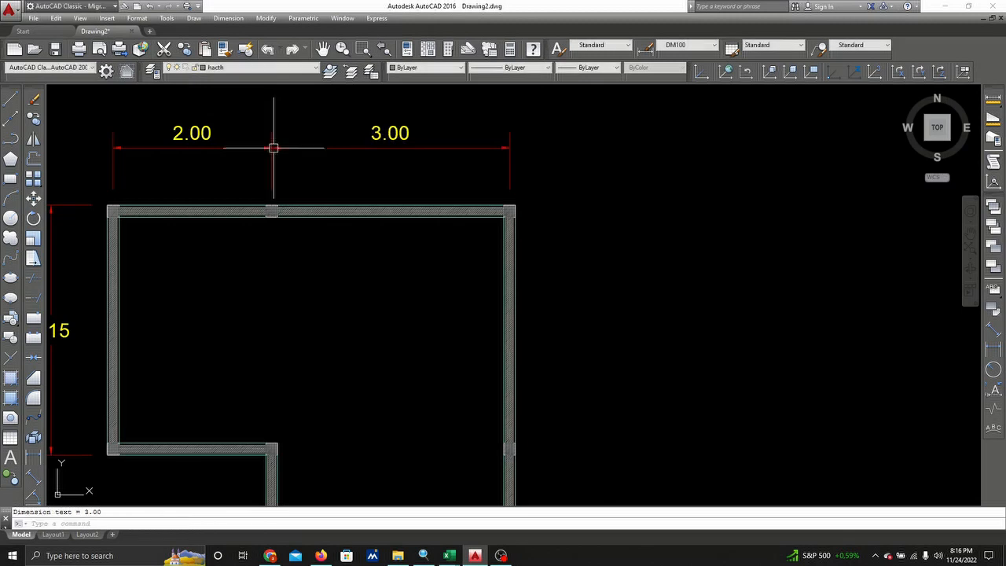
- Add a vertical linear dimension outside the right wall, from the upper-right corner column's centre to the intermediate column's centre
middle_drag(494, 239, 449, 191)
right_click(531, 185)
click(555, 193)
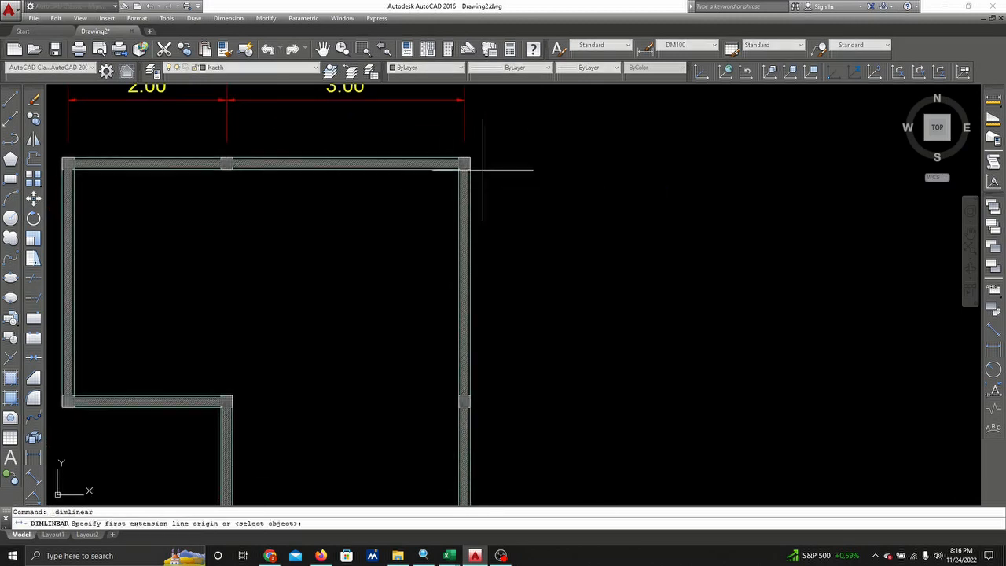
click(470, 164)
scroll(470, 163, down, 3)
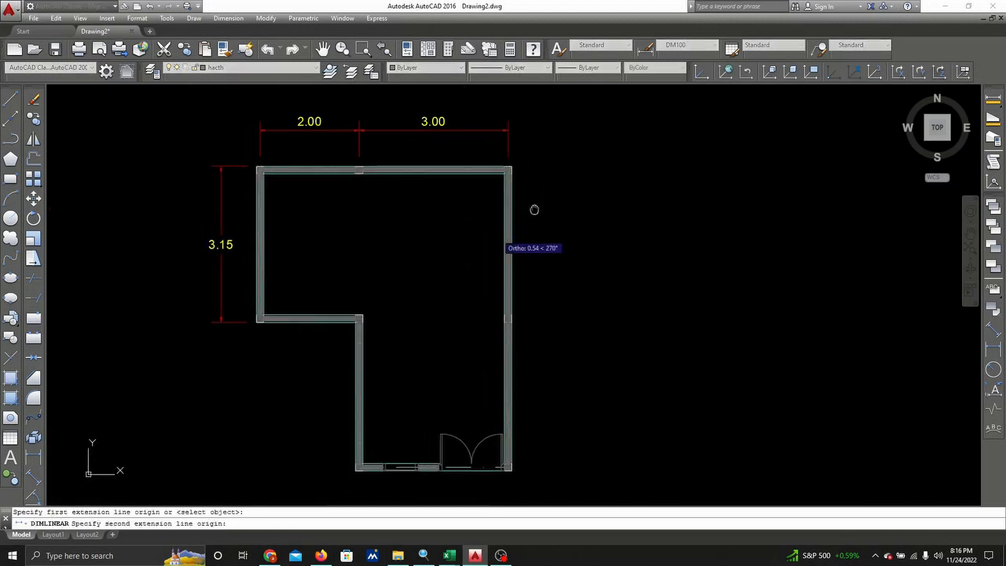
scroll(519, 228, up, 1)
scroll(564, 287, up, 4)
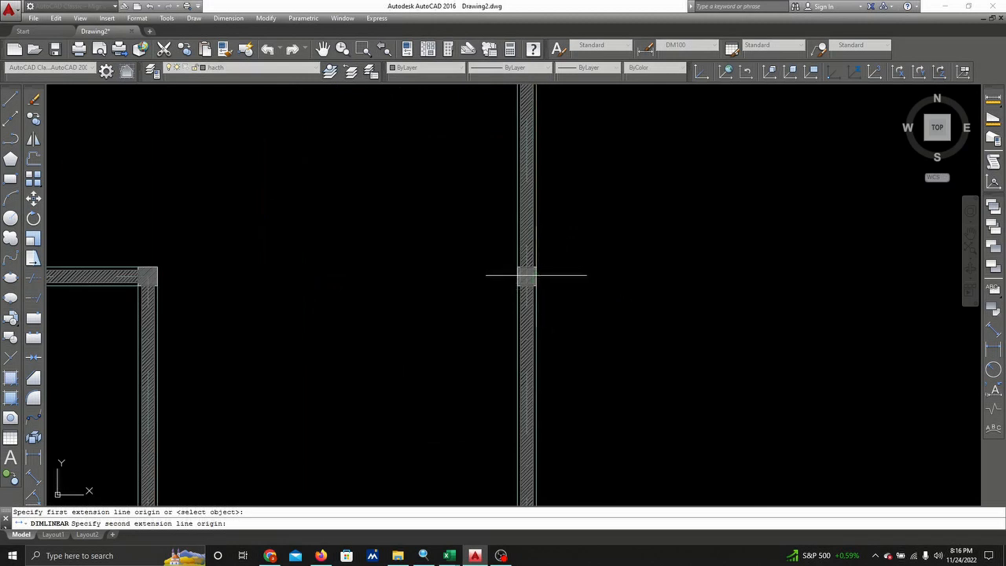
click(534, 276)
scroll(535, 276, down, 4)
click(629, 274)
- Dimension the lower right wall from the intermediate column's centre to the bottom corner column's centre, aligned with the dimension above it
right_click(630, 260)
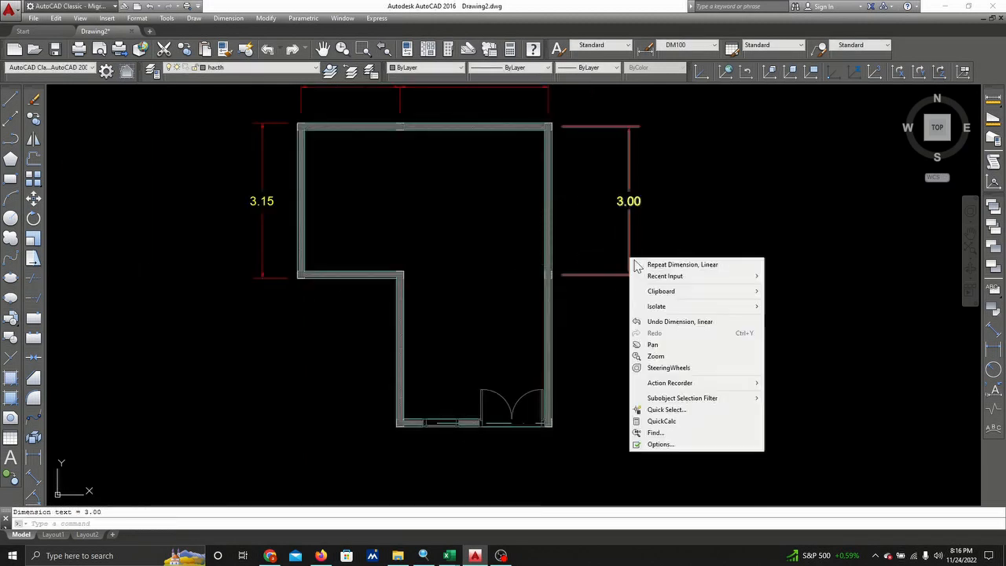
click(645, 265)
scroll(565, 279, up, 8)
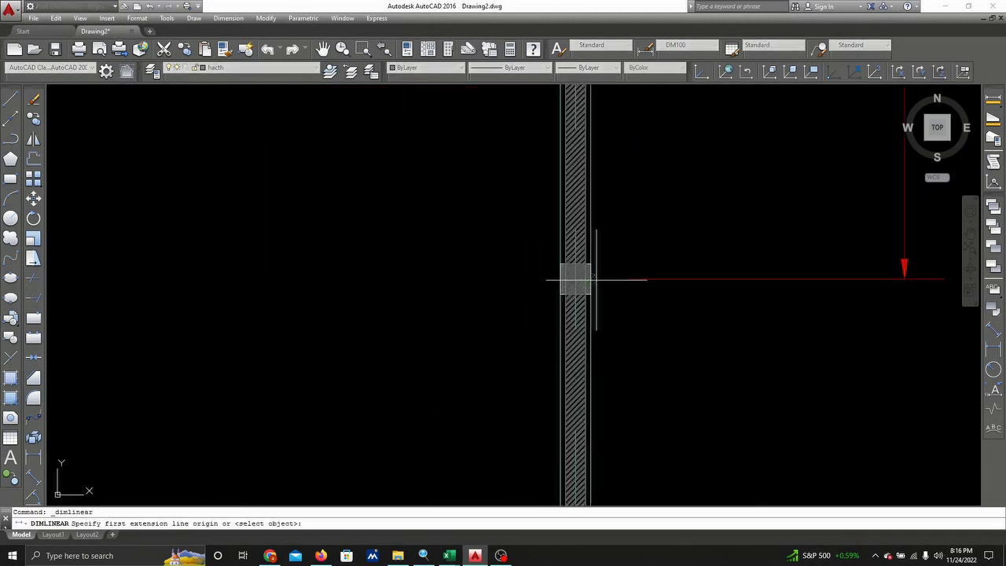
click(590, 279)
scroll(605, 338, down, 4)
middle_drag(605, 351, 605, 182)
scroll(603, 351, up, 2)
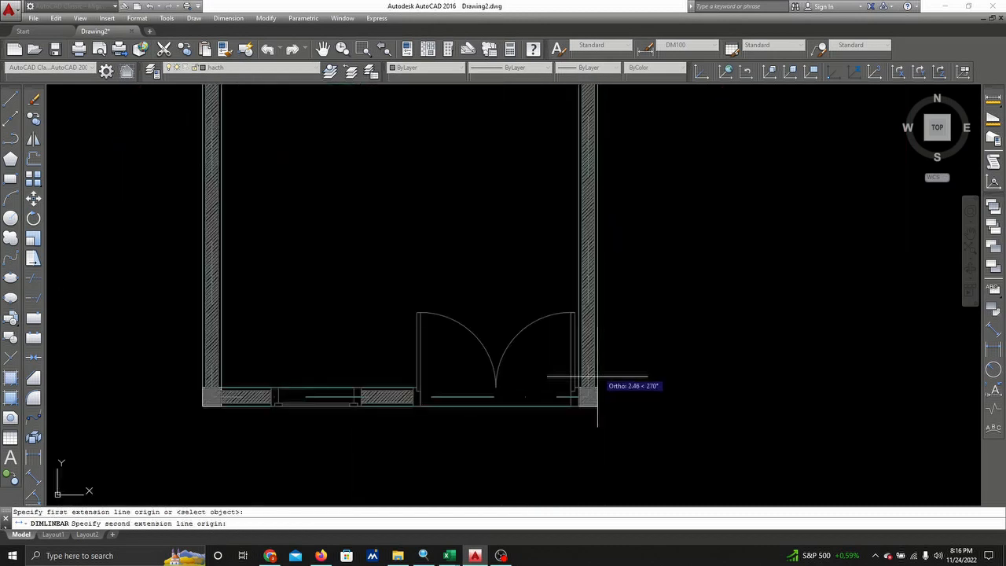
click(597, 397)
scroll(632, 387, down, 2)
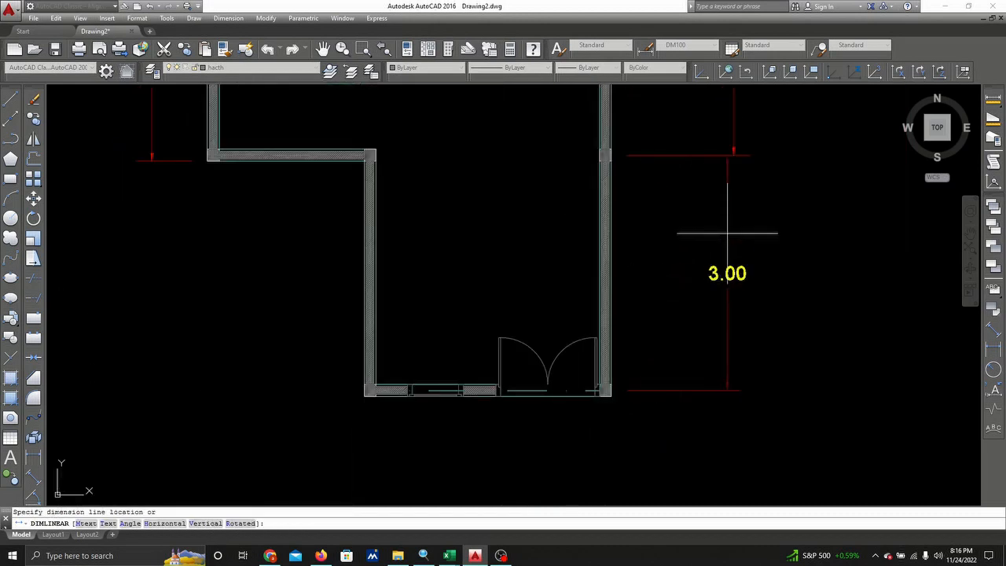
click(730, 155)
- Add a horizontal dimension below the house from the far-left lower corner column's centre to the front wall's left corner column's centre
middle_drag(450, 205, 595, 237)
right_click(410, 226)
click(452, 233)
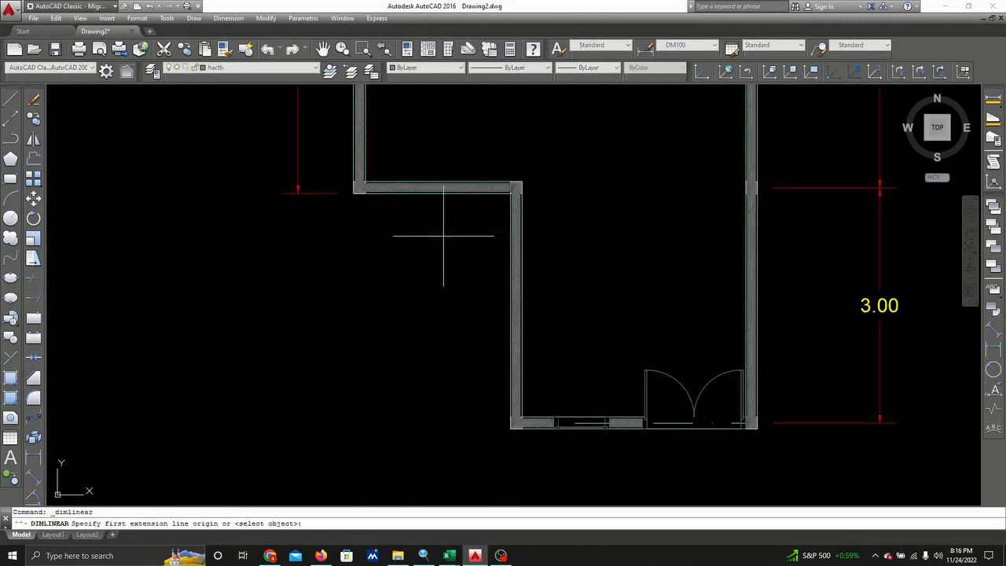
scroll(369, 206, up, 2)
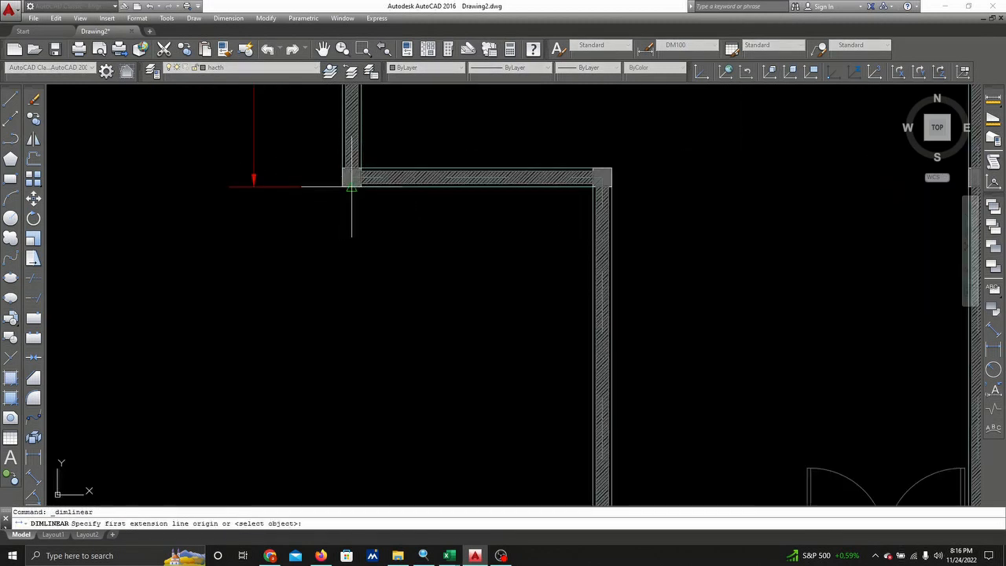
click(351, 186)
scroll(364, 210, down, 1)
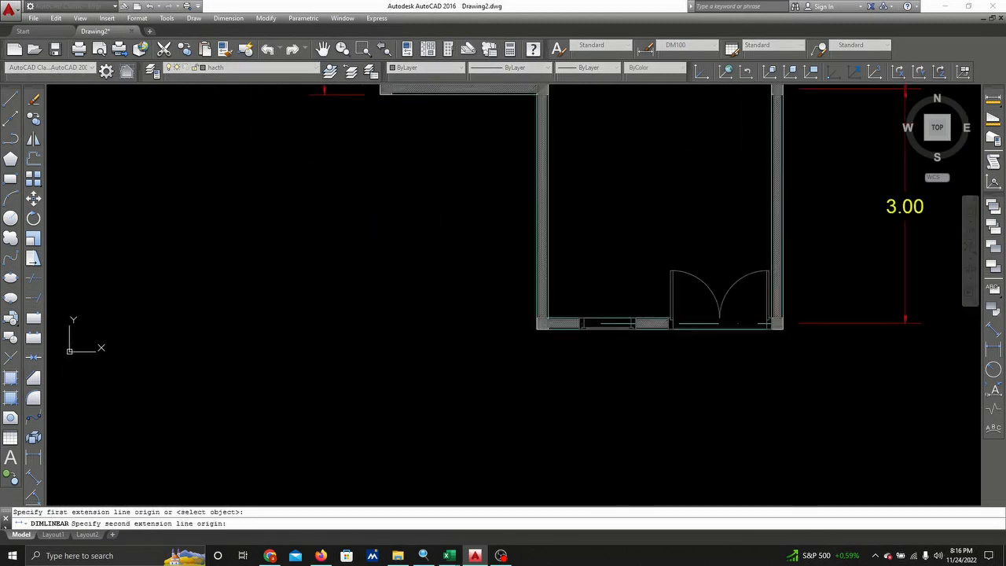
click(542, 329)
click(534, 426)
- Dimension the front wall between its two corner column centres, aligning the dimension line with the adjacent horizontal dimension below the house
middle_drag(573, 429, 443, 320)
right_click(495, 266)
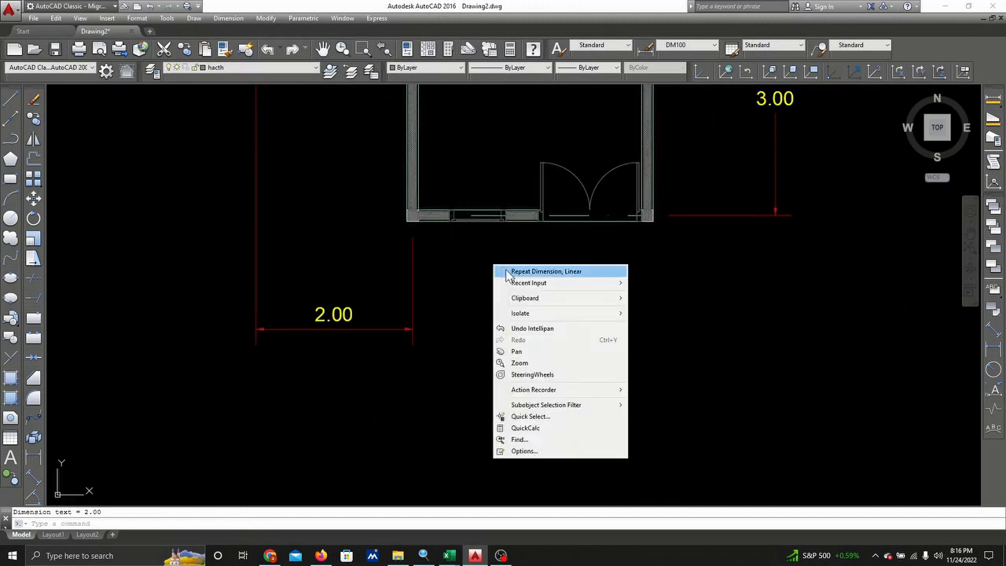
click(534, 271)
scroll(412, 222, up, 2)
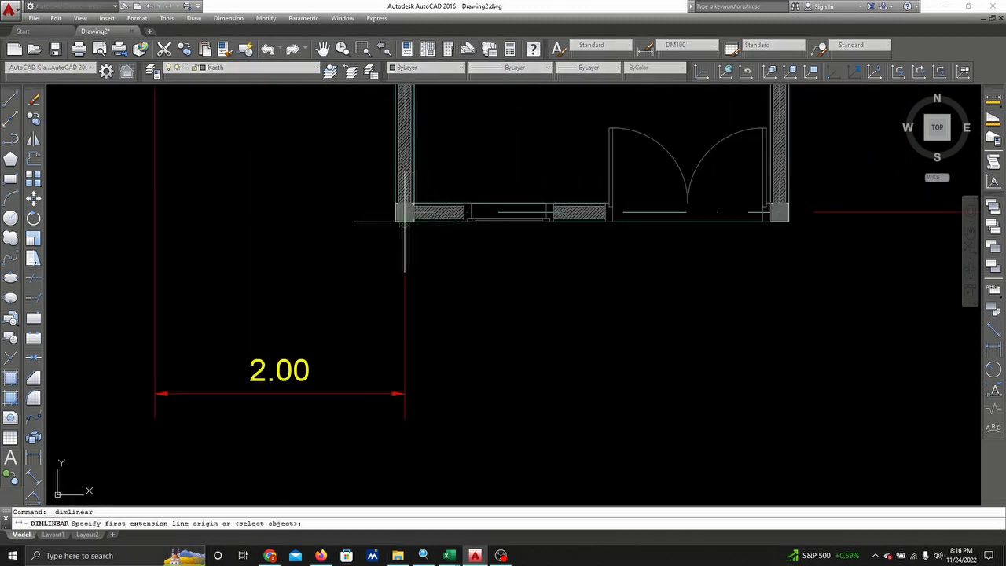
click(407, 223)
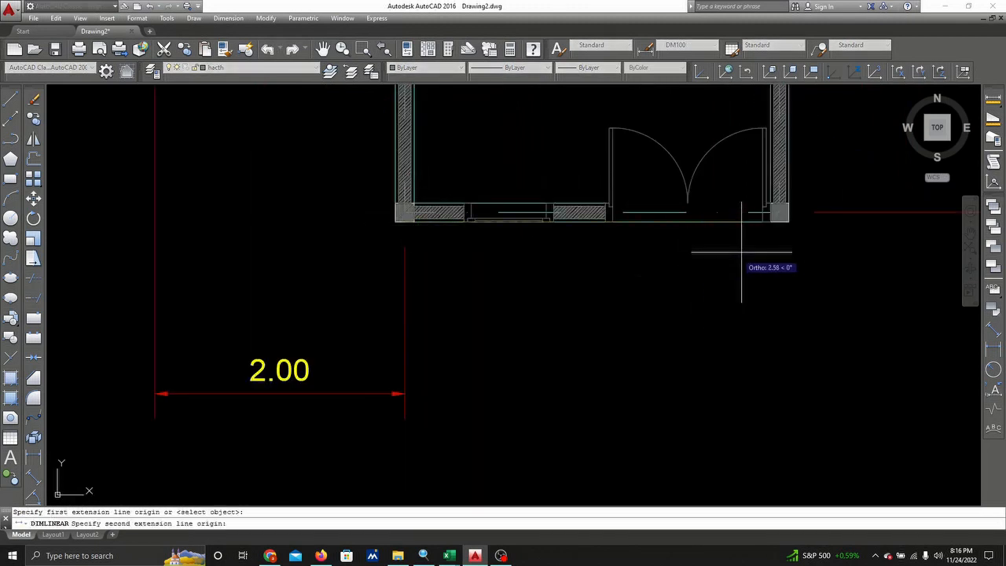
click(779, 222)
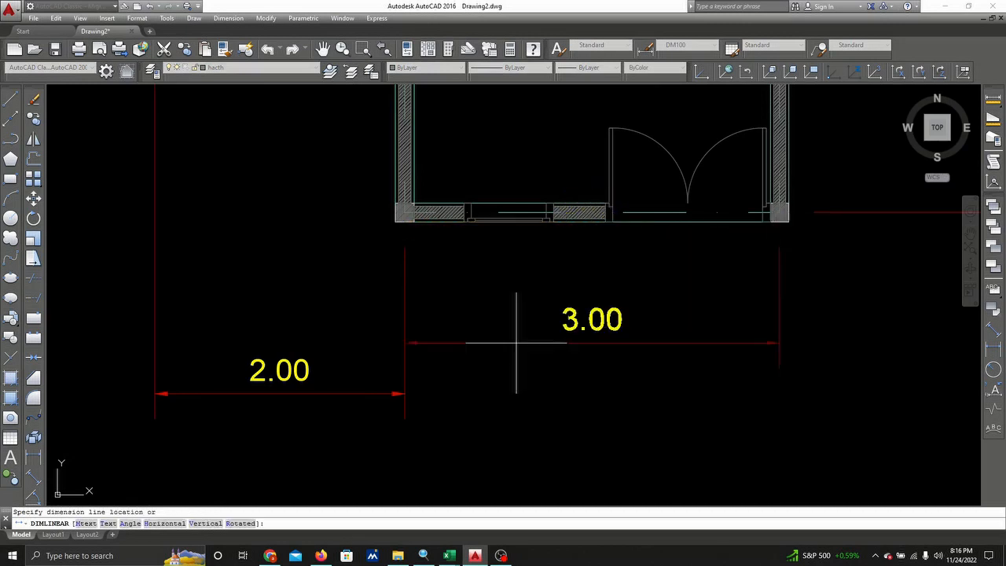
click(409, 390)
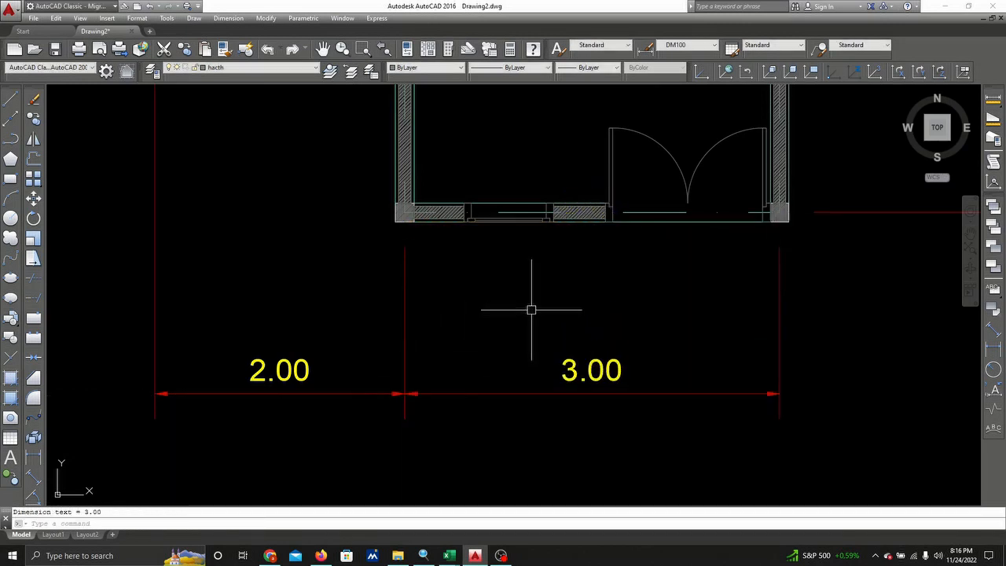
- Examine the reference house floor plan's room layout, grid axes and dimensions, and return to the newly dimensioned plan
scroll(532, 299, down, 8)
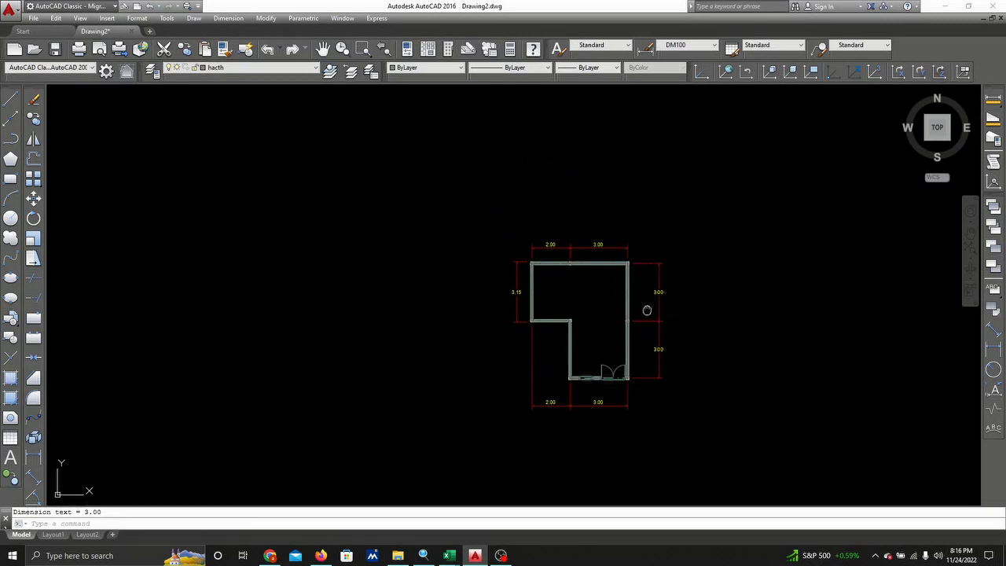
middle_drag(636, 302, 610, 269)
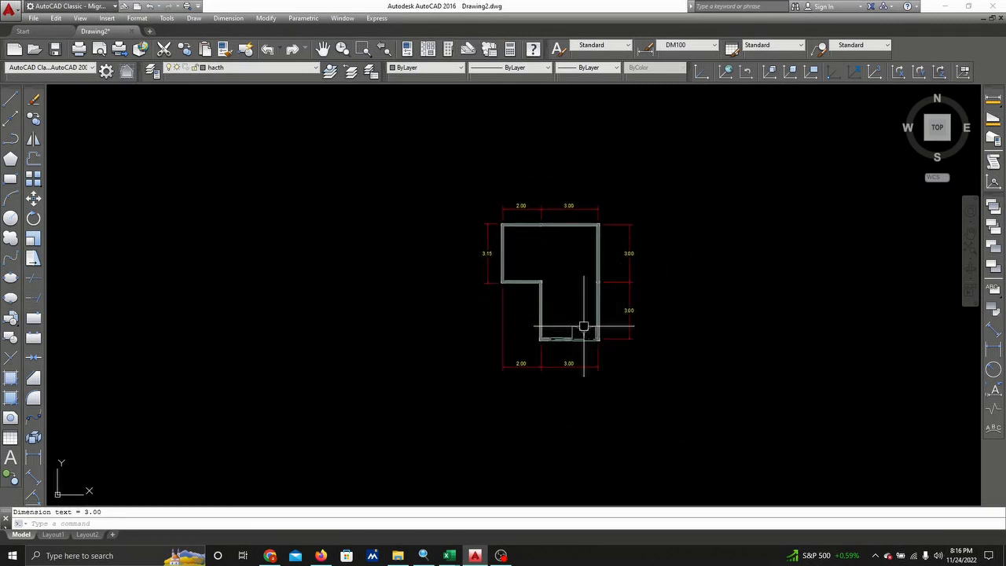
scroll(567, 293, down, 5)
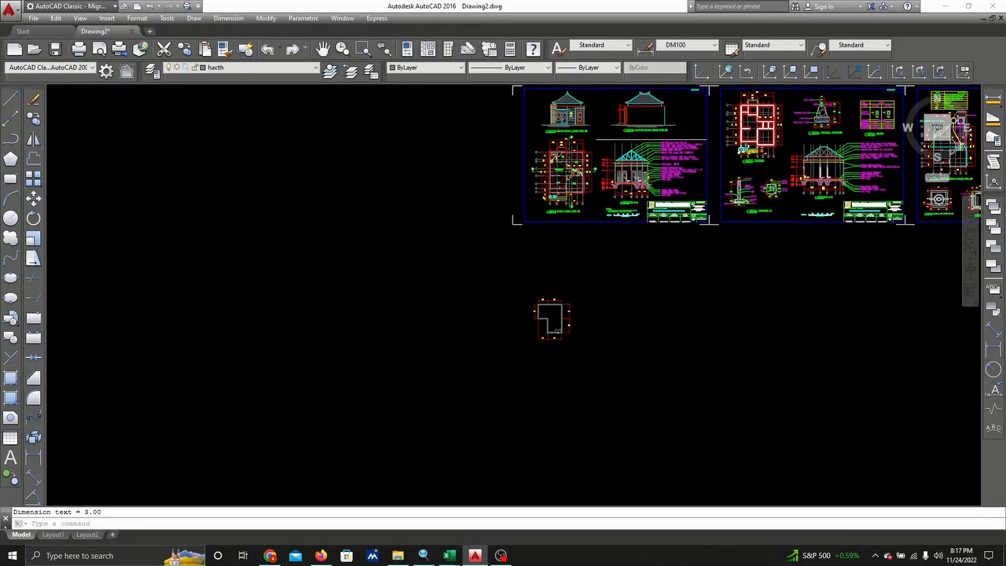
scroll(600, 213, up, 10)
middle_drag(556, 167, 604, 259)
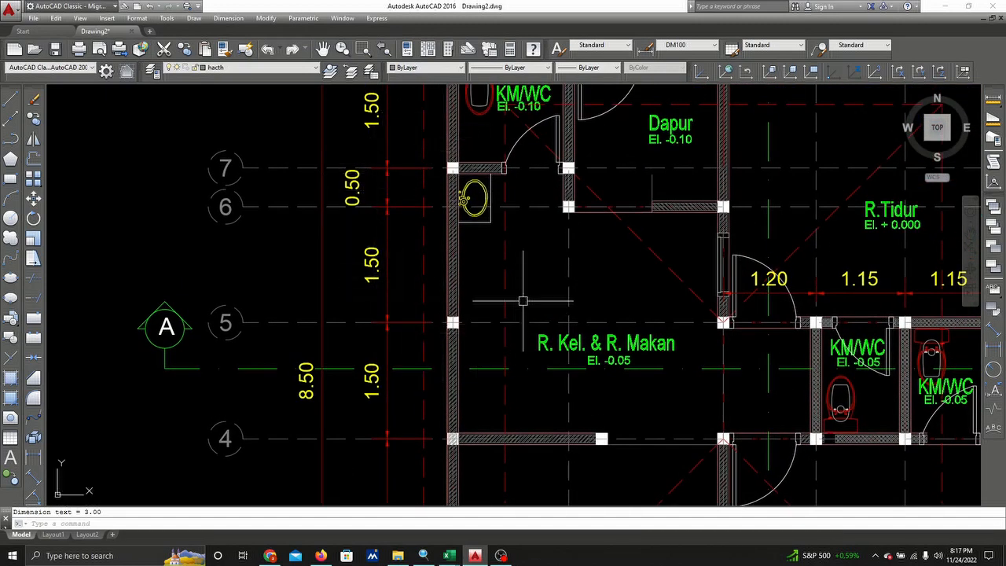
scroll(522, 301, down, 2)
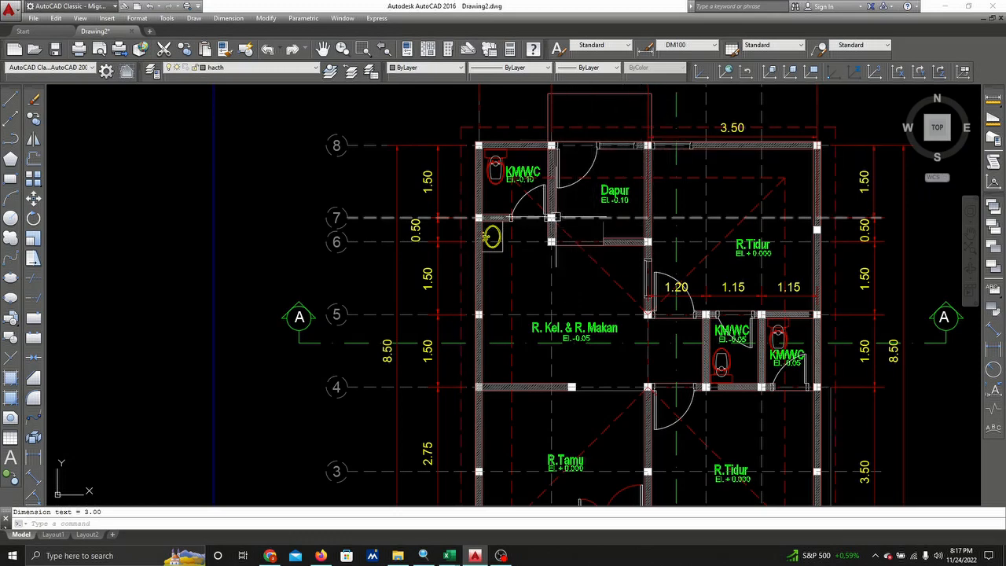
click(590, 259)
scroll(684, 270, down, 5)
scroll(684, 270, down, 4)
middle_drag(684, 270, 581, 158)
scroll(578, 308, up, 8)
key(Escape)
scroll(510, 299, up, 4)
middle_drag(514, 311, 456, 157)
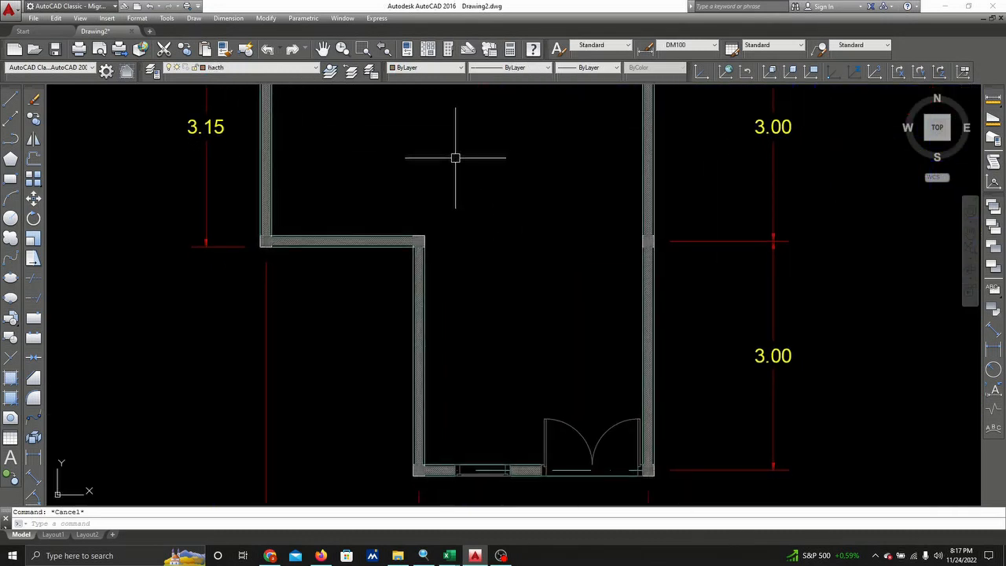
- Draw a right triangle of lines with two perpendicular legs of length 1 in the empty space beside the house's right wall
scroll(458, 166, down, 4)
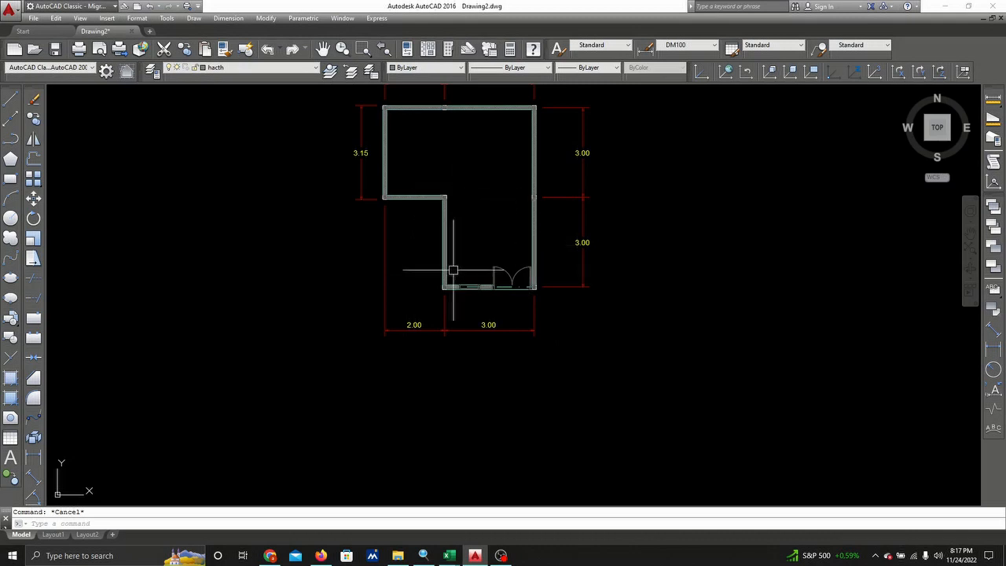
scroll(452, 274, up, 4)
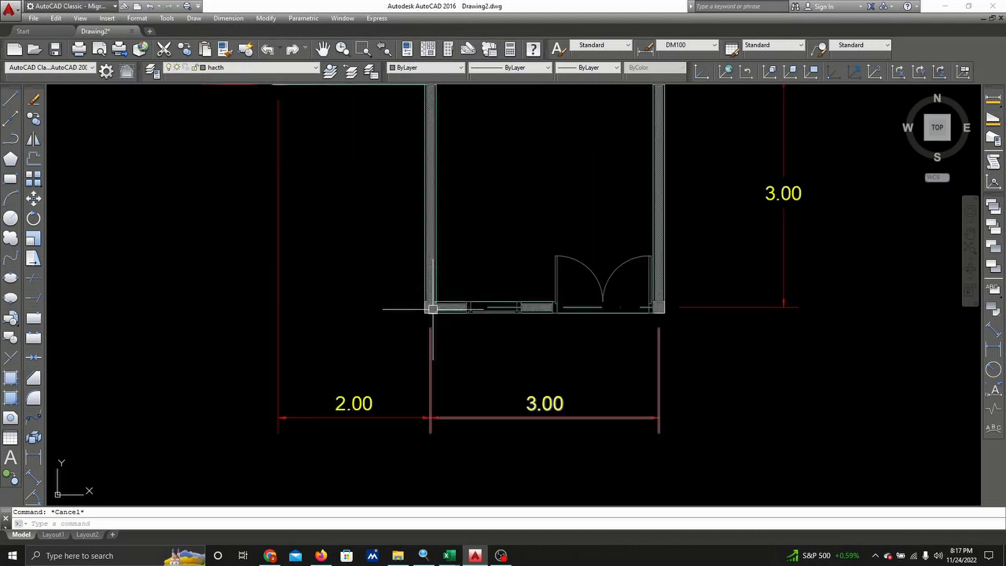
middle_drag(436, 304, 297, 326)
click(12, 101)
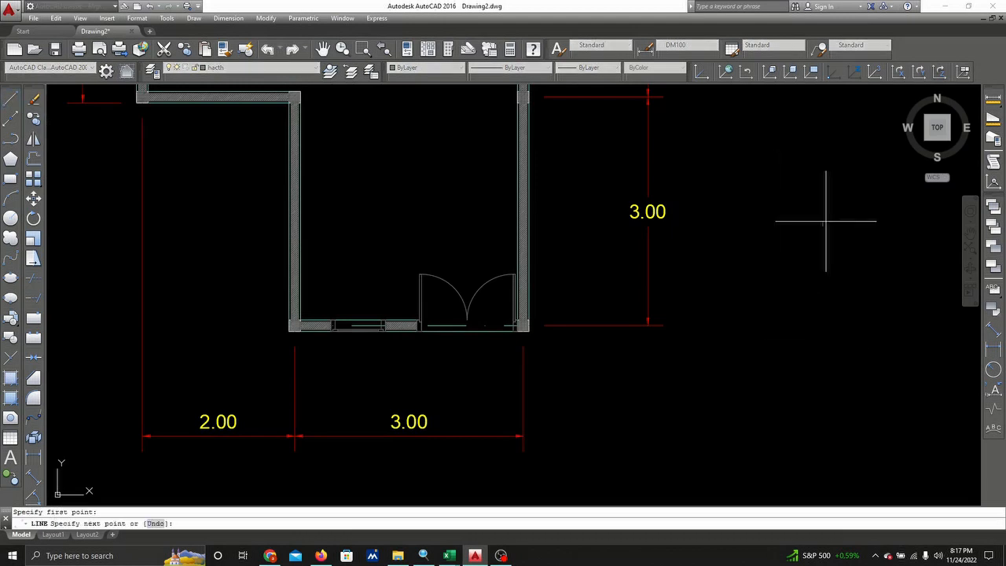
middle_drag(769, 361, 588, 337)
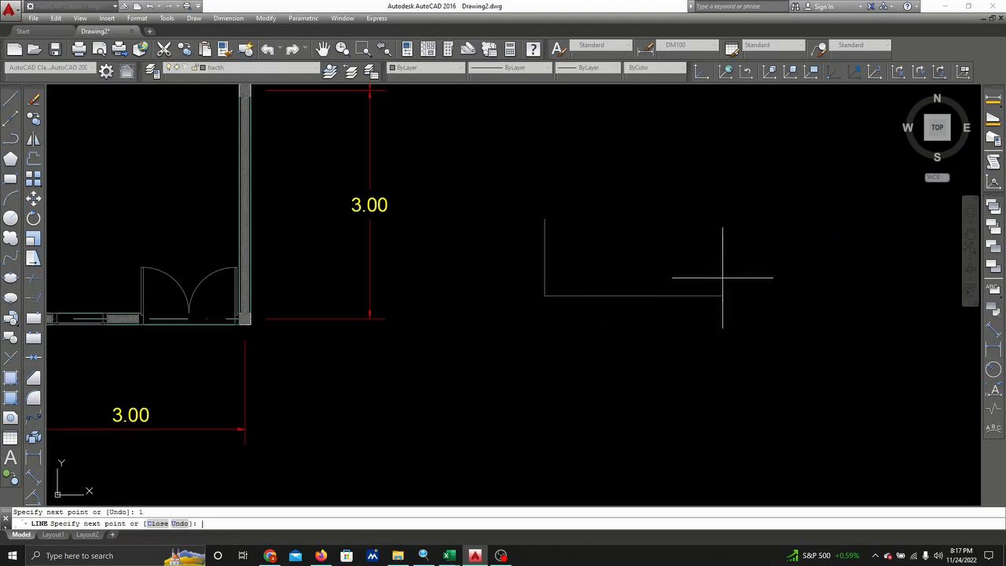
click(620, 251)
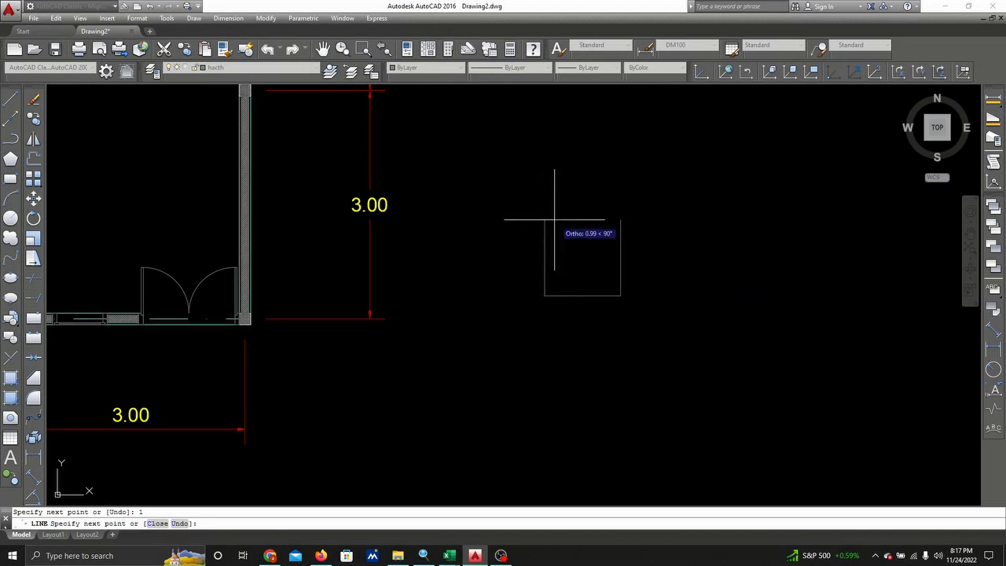
click(544, 220)
right_click(599, 210)
click(606, 216)
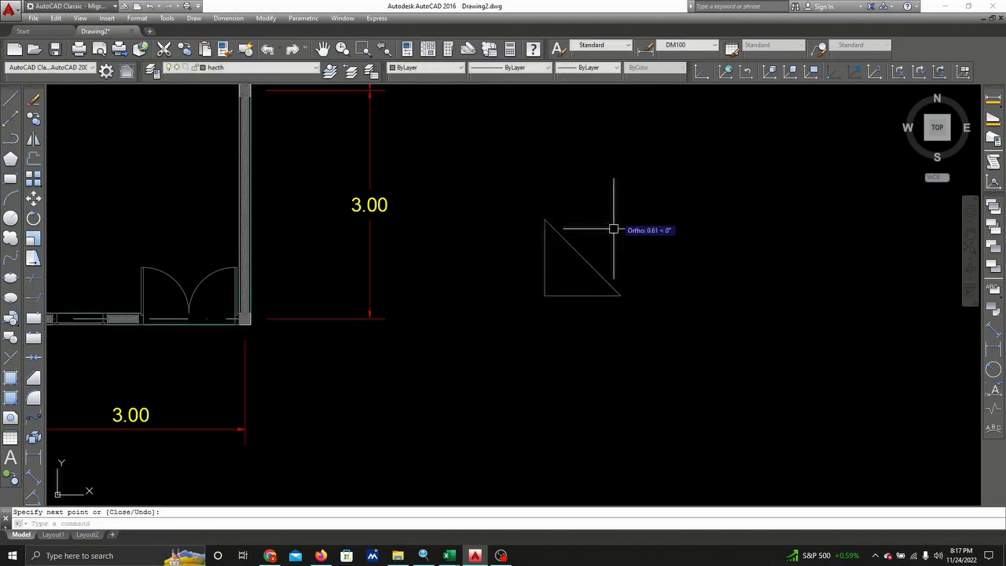
scroll(290, 353, down, 2)
middle_drag(304, 348, 581, 316)
scroll(580, 313, down, 2)
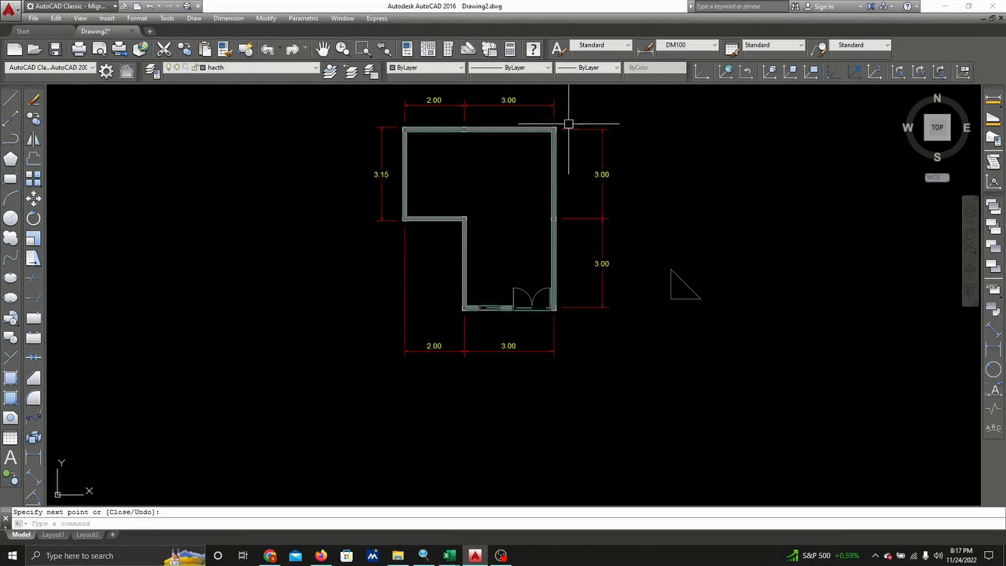
scroll(560, 119, up, 2)
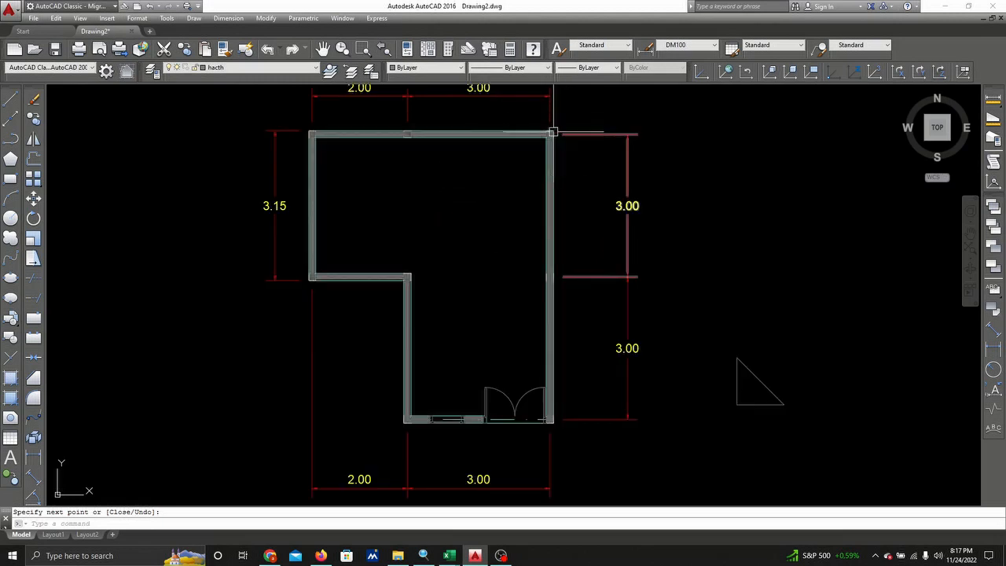
scroll(555, 437, up, 2)
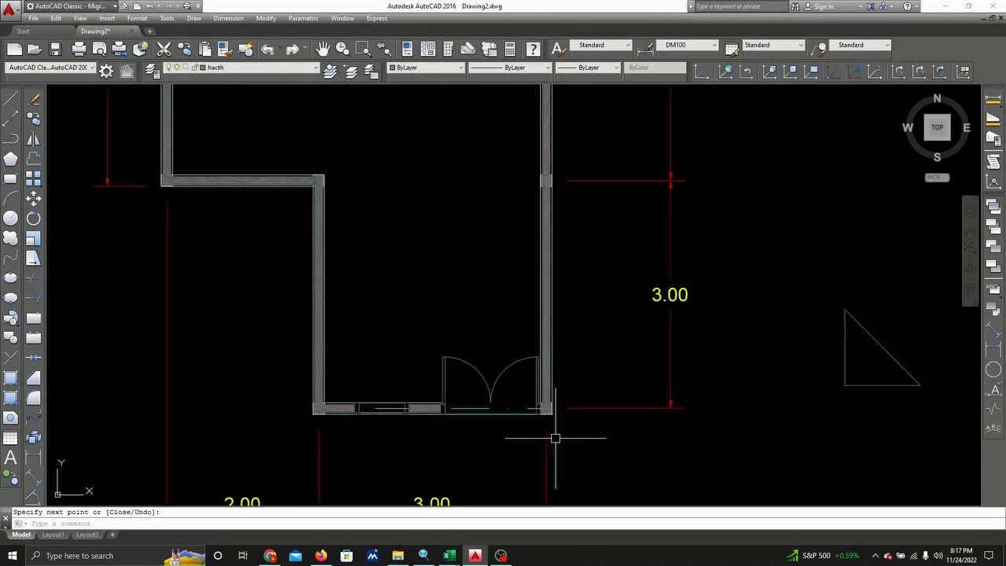
scroll(555, 437, up, 2)
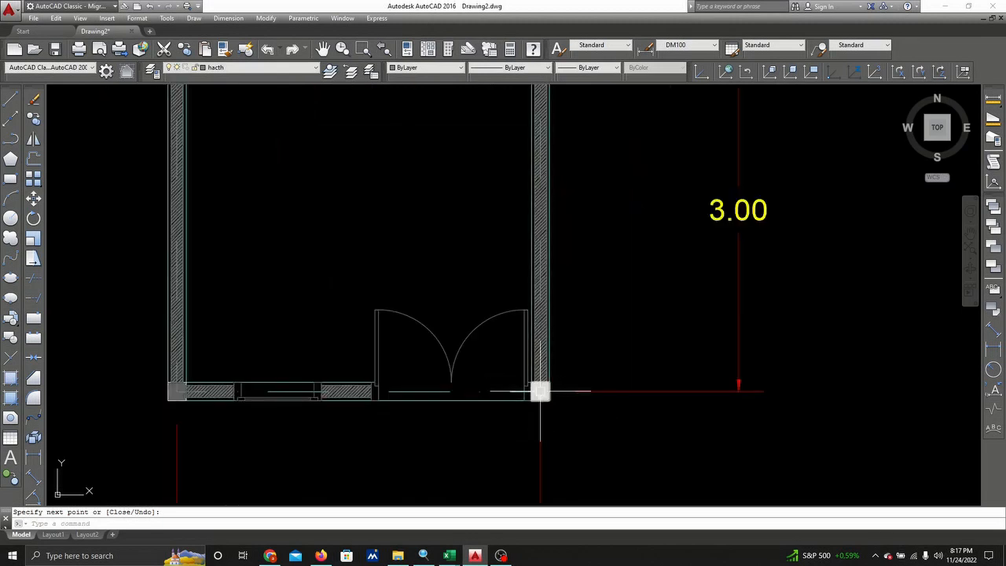
- Copy the triangle's sloping line from its lower end to the outer corner of the front wall's right corner column
scroll(635, 366, down, 3)
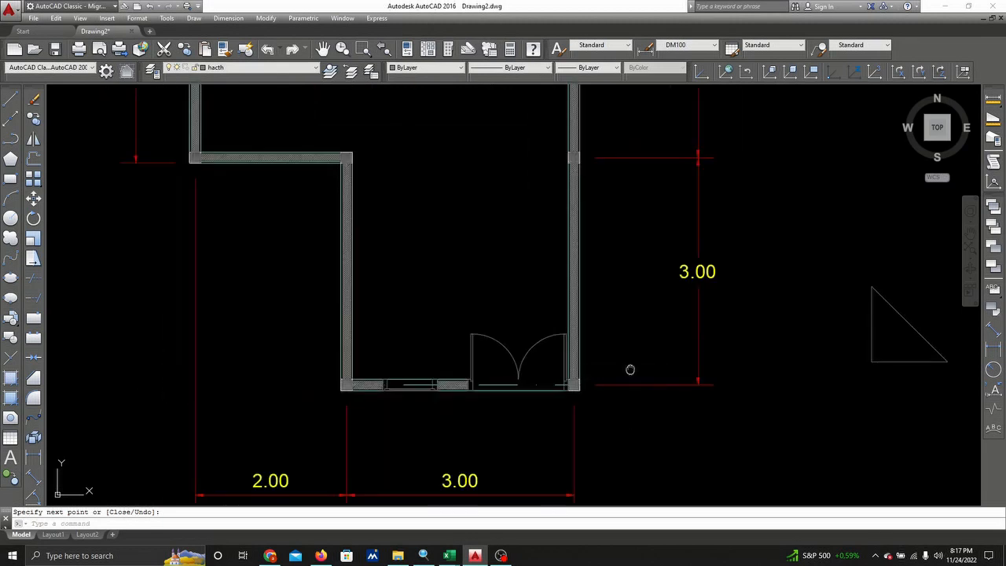
middle_drag(512, 317, 321, 294)
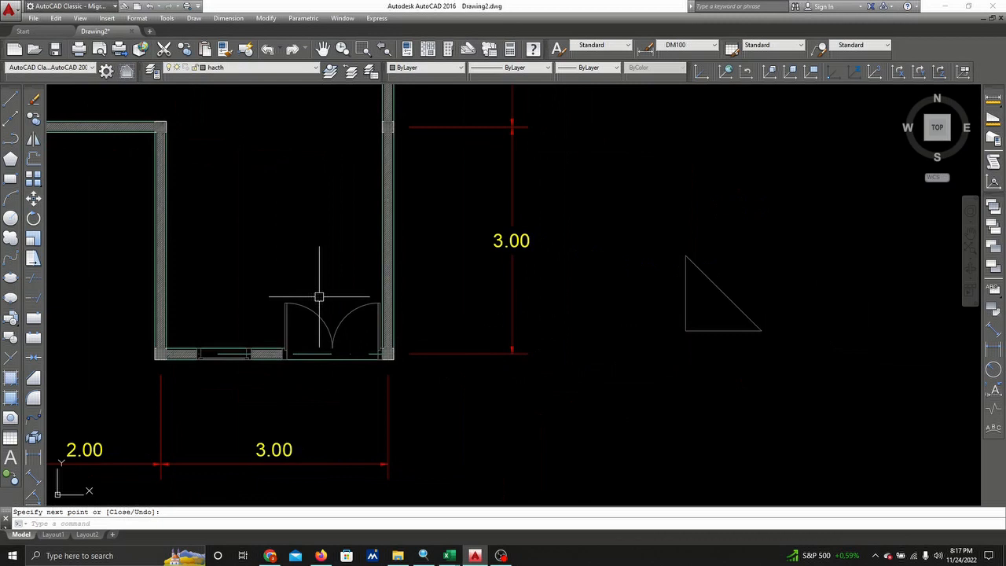
click(34, 119)
key(Return)
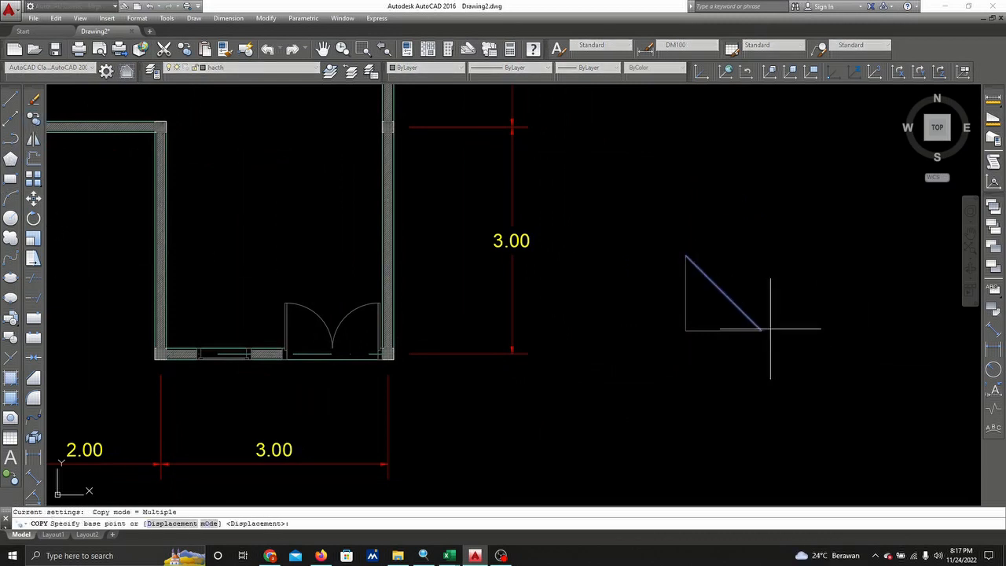
click(760, 330)
scroll(422, 357, up, 2)
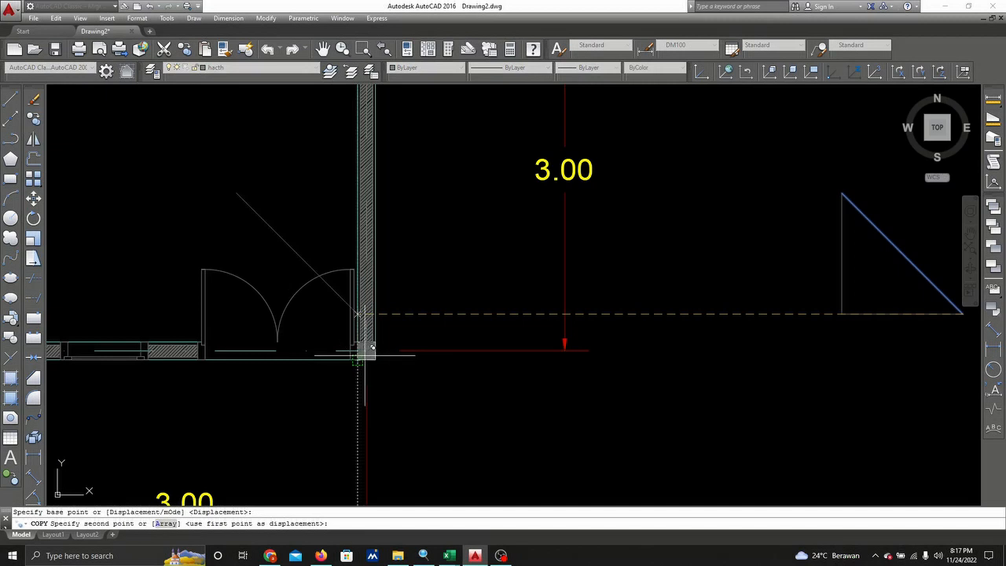
click(375, 359)
scroll(458, 321, down, 4)
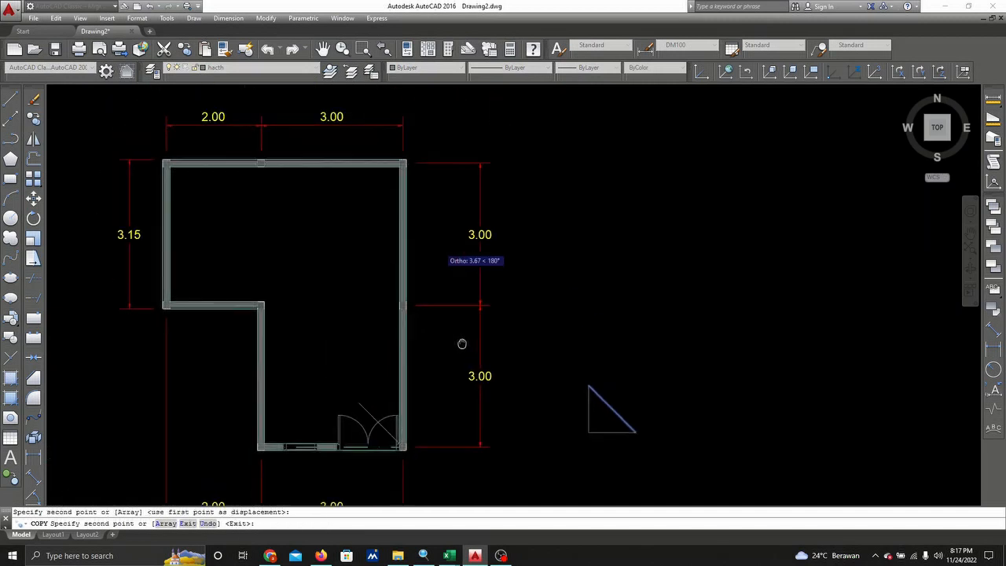
scroll(494, 370, up, 1)
middle_drag(319, 358, 429, 230)
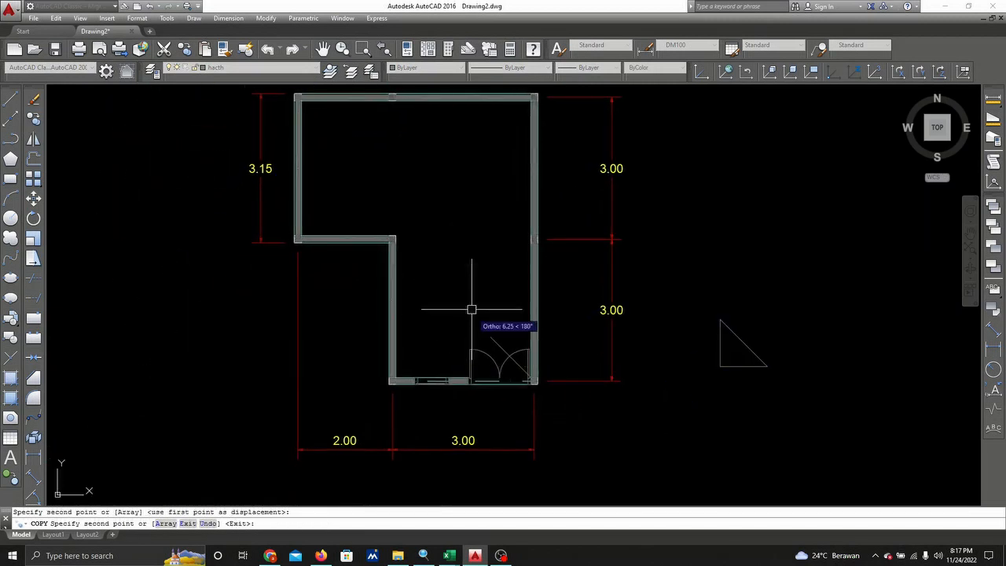
key(Escape)
- Mirror the copied diagonal about a vertical axis through the middle of the front wall's dimension, keeping the original
click(33, 141)
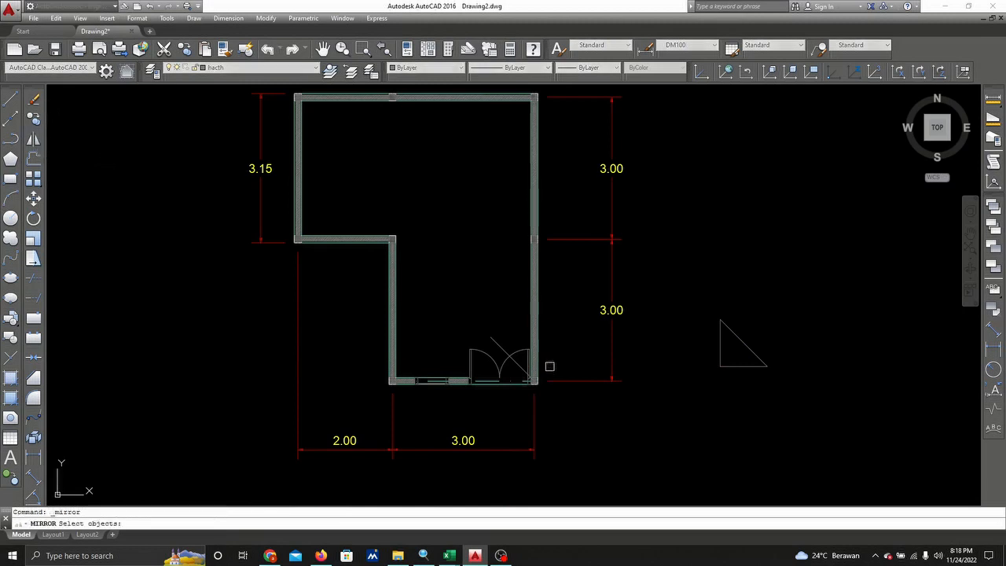
key(Return)
scroll(457, 398, up, 2)
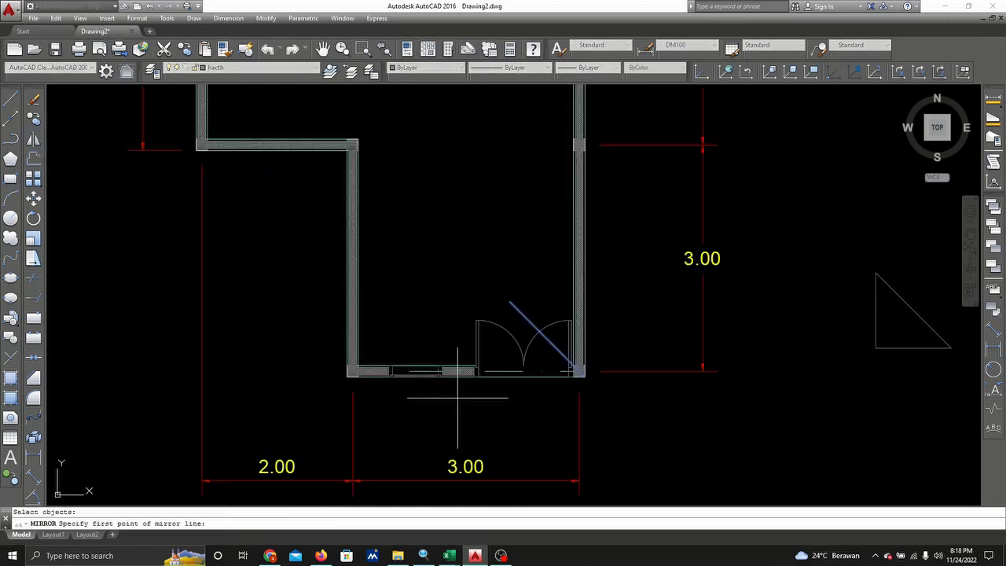
scroll(458, 397, down, 2)
scroll(461, 416, up, 2)
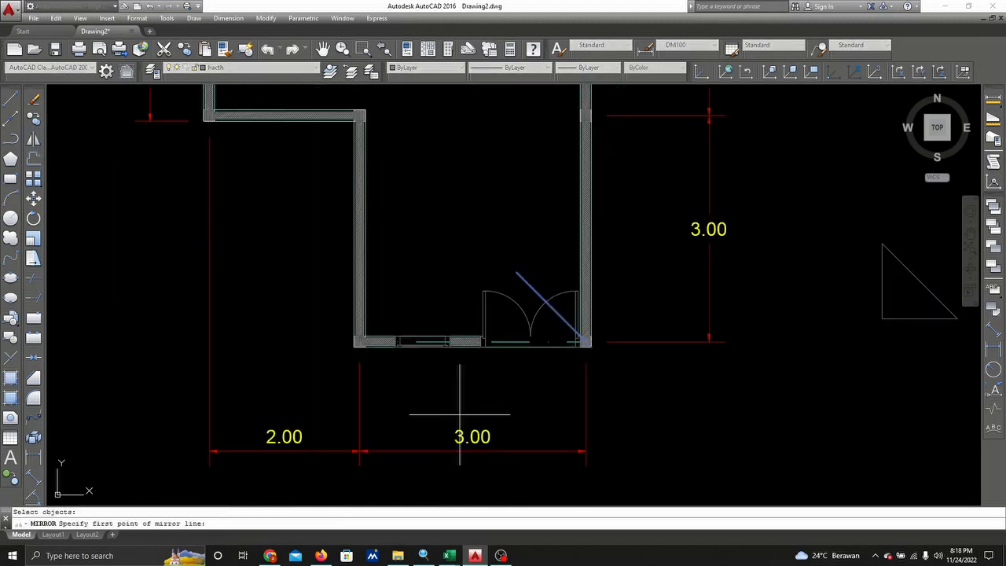
click(472, 452)
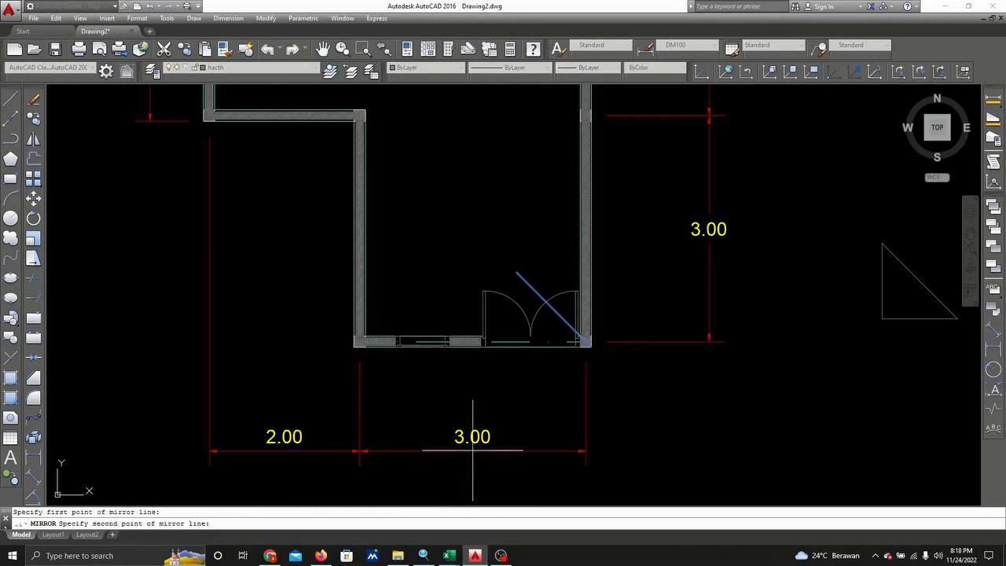
click(471, 404)
right_click(496, 398)
click(521, 404)
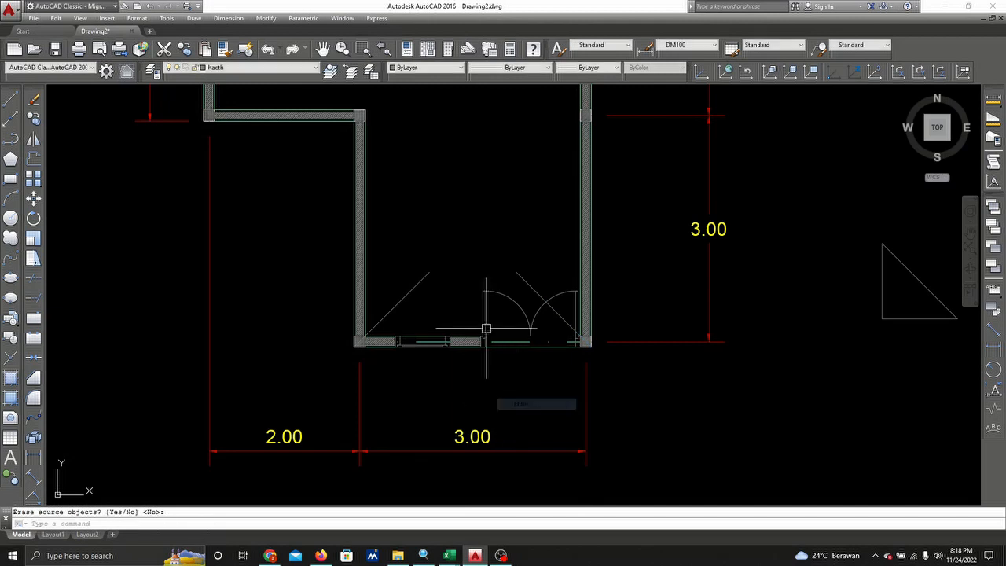
- Extend the two front diagonals inside the house until they meet at a common apex
scroll(486, 328, down, 2)
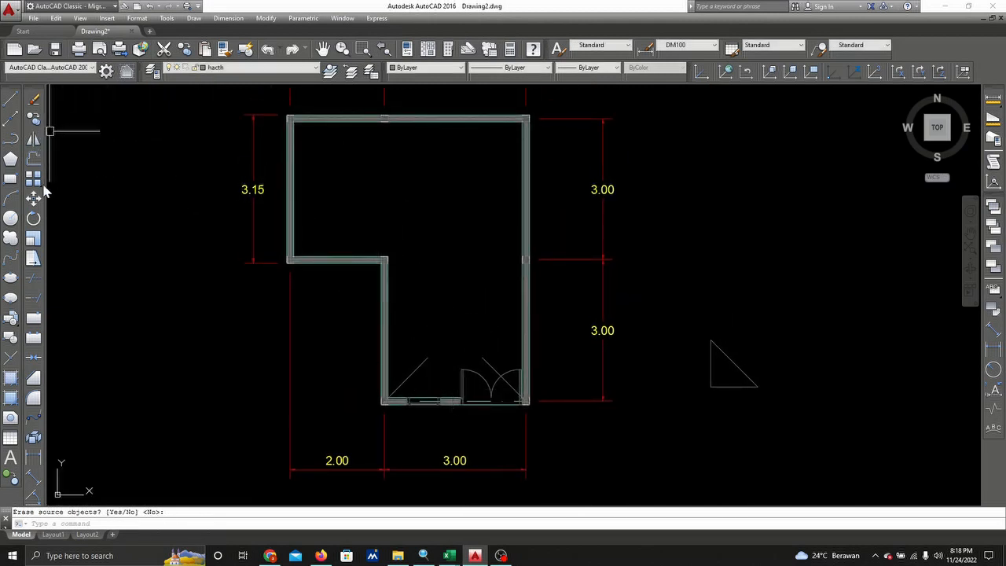
click(36, 300)
scroll(477, 339, up, 2)
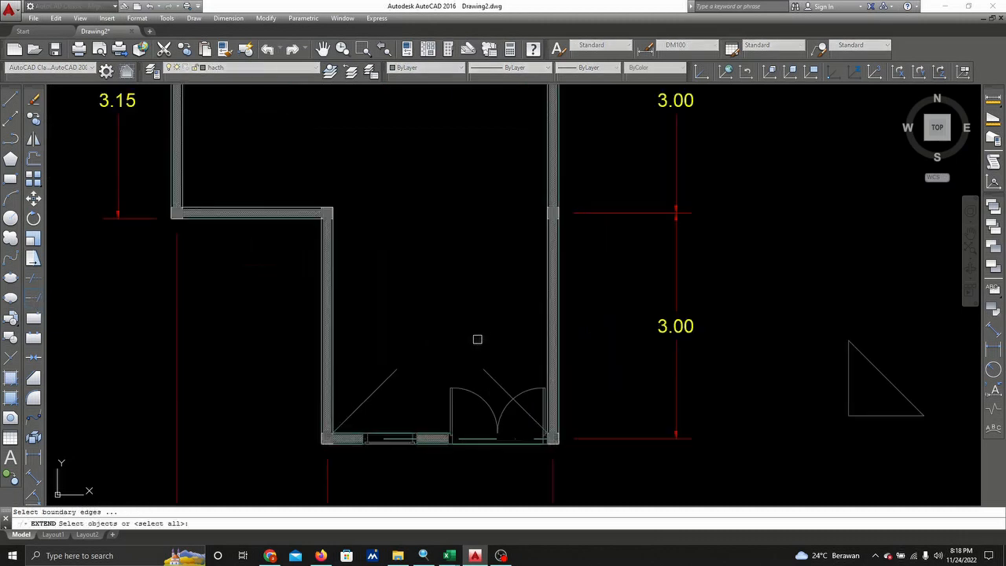
click(495, 339)
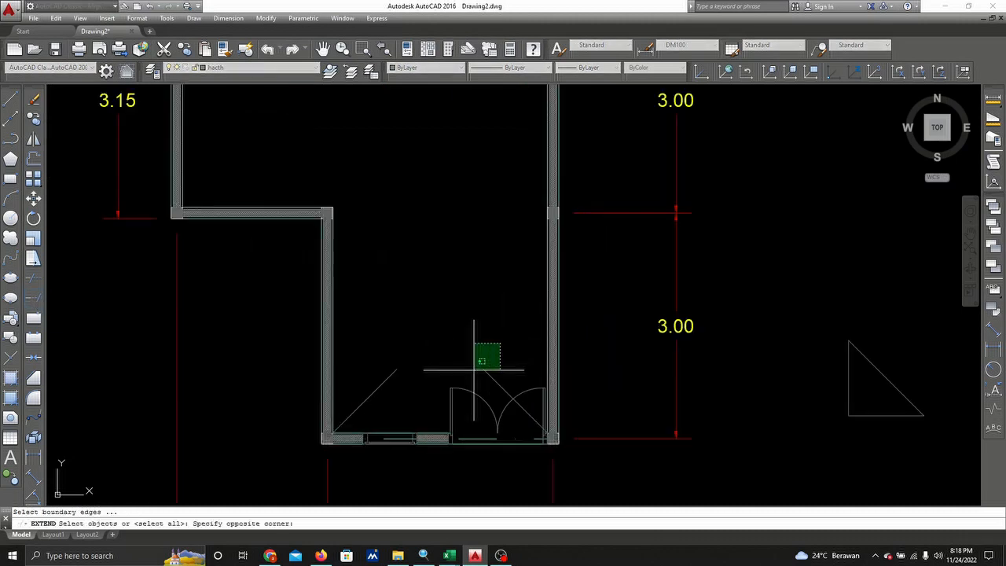
click(394, 371)
key(Return)
click(500, 344)
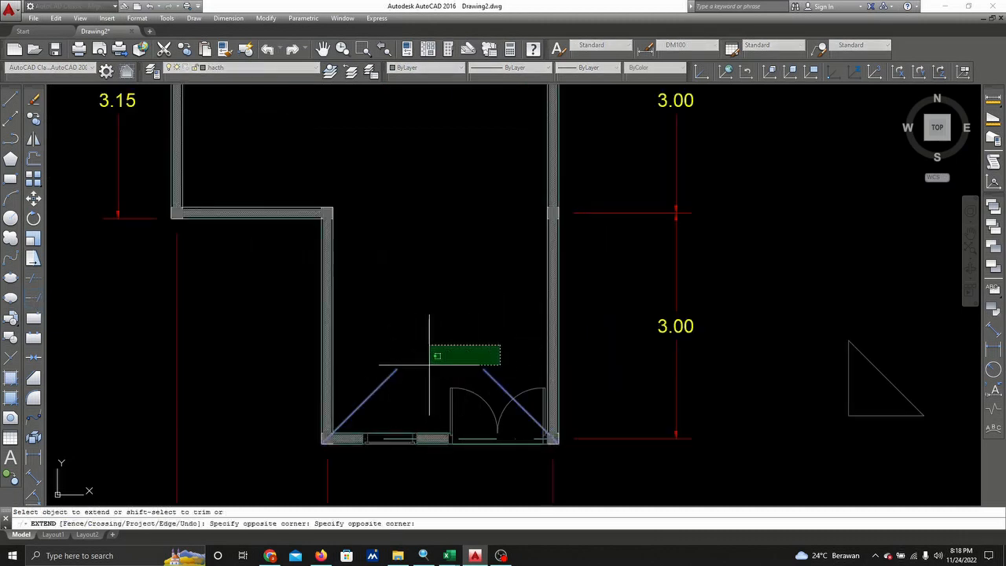
click(386, 376)
right_click(443, 272)
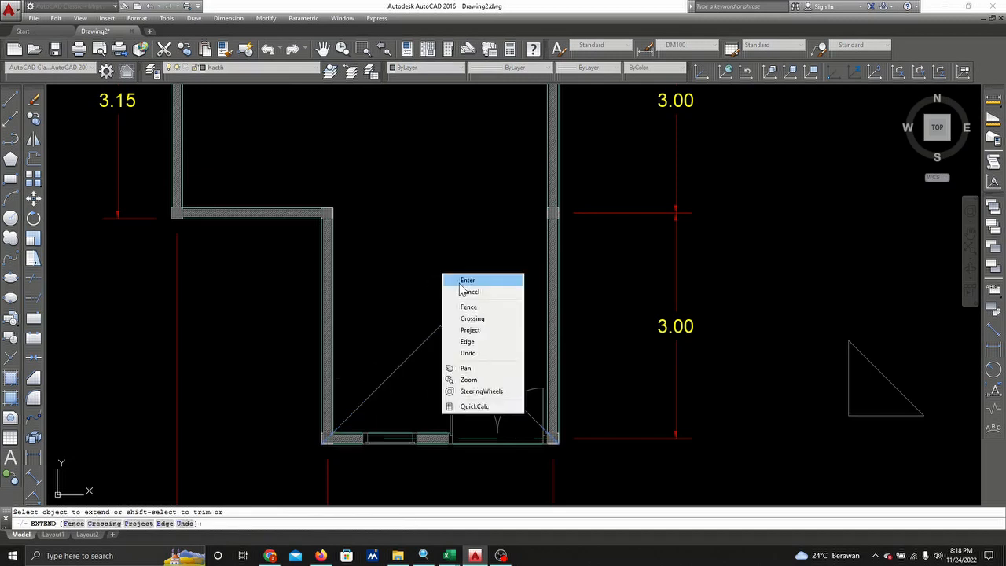
click(460, 279)
scroll(460, 281, down, 2)
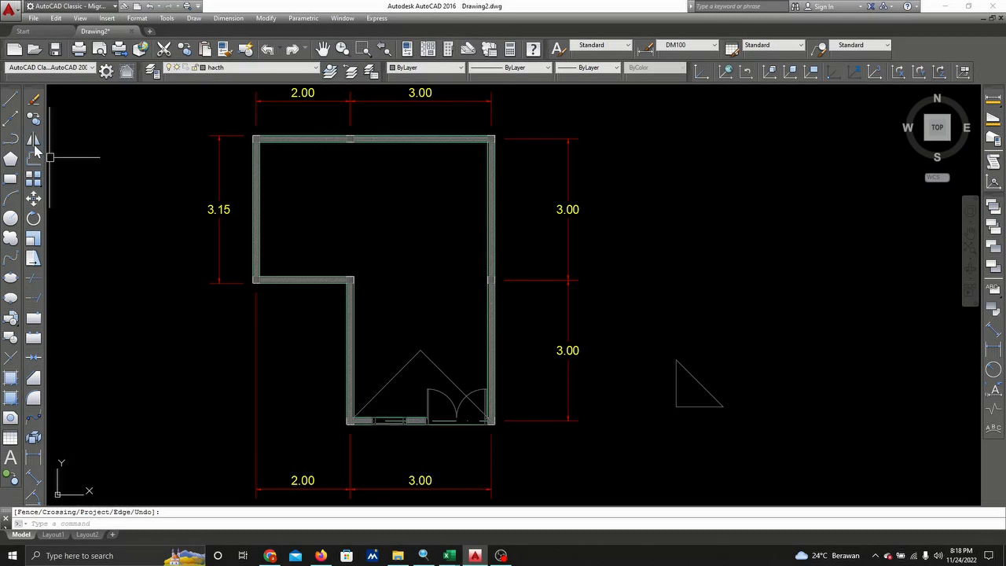
click(33, 139)
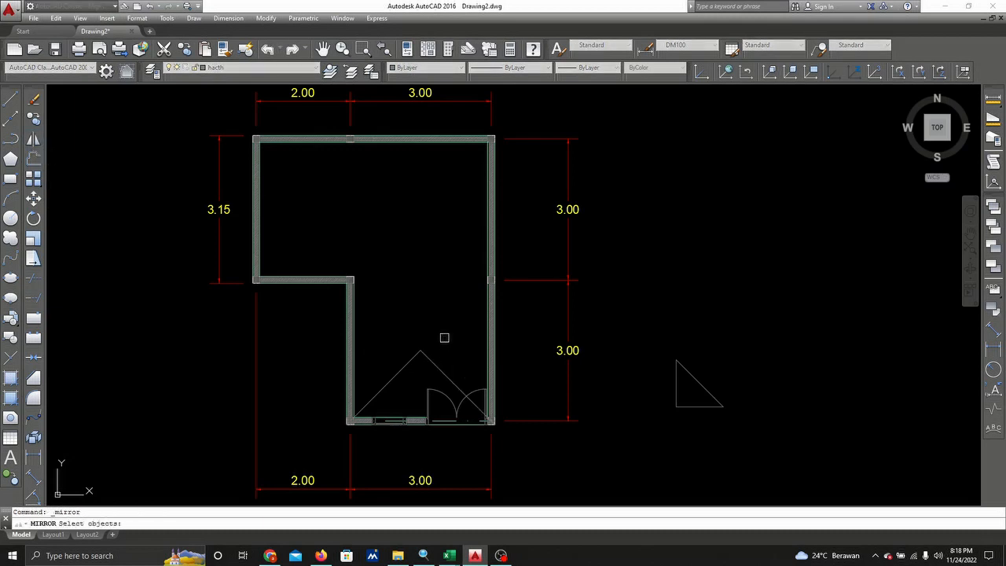
key(Escape)
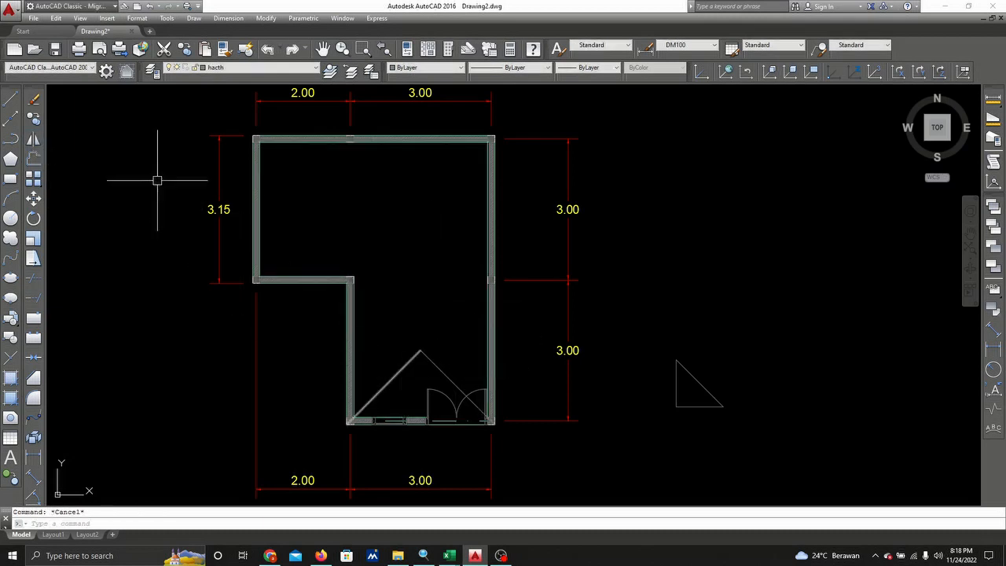
- Copy the front's left diagonal from its apex end to the outer corner of the house's upper-right column
click(33, 118)
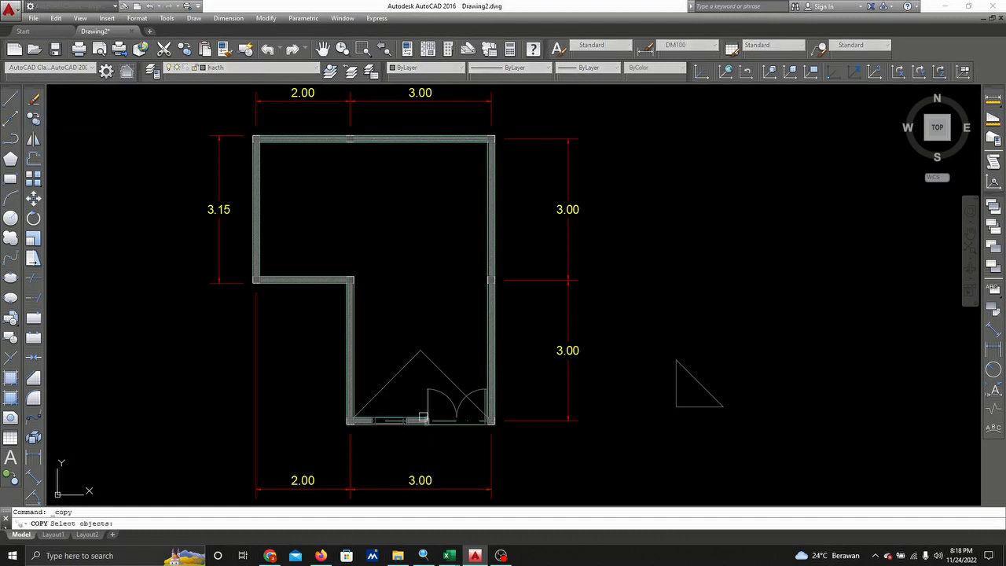
key(Return)
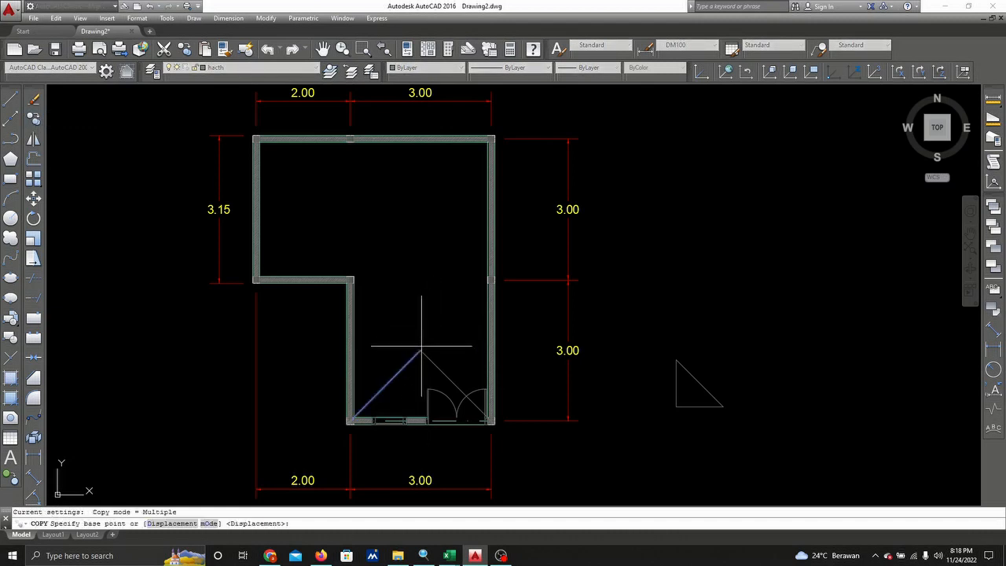
click(421, 350)
scroll(550, 140, up, 2)
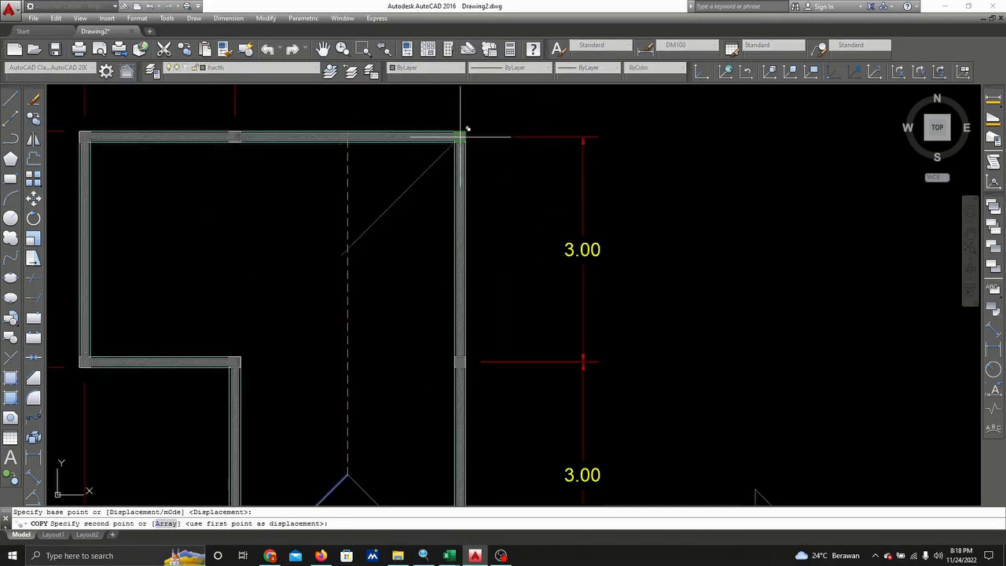
scroll(521, 179, down, 4)
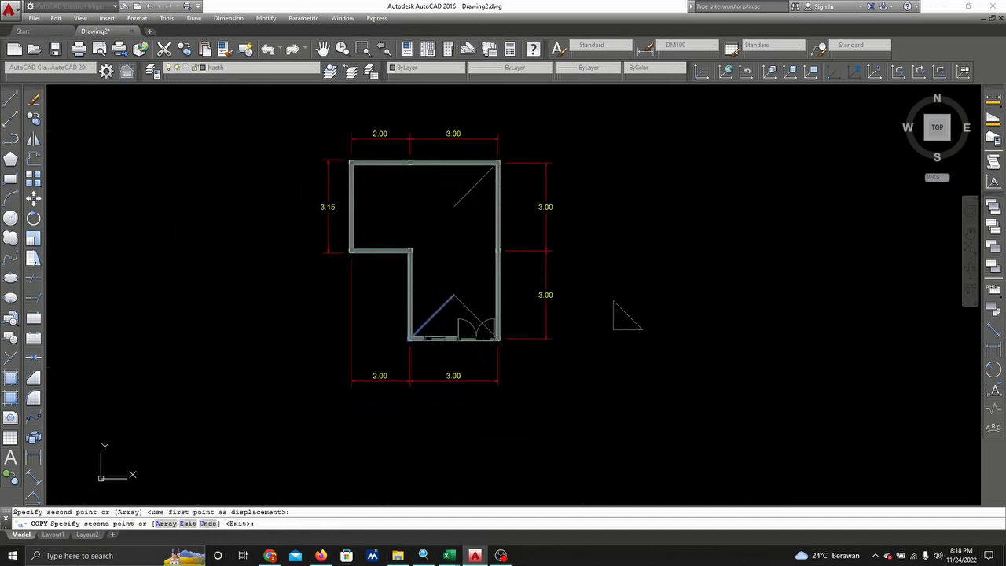
key(Escape)
- Copy the front's right diagonal from its apex end to the outer corner of the house's upper-left column
right_click(482, 239)
click(484, 239)
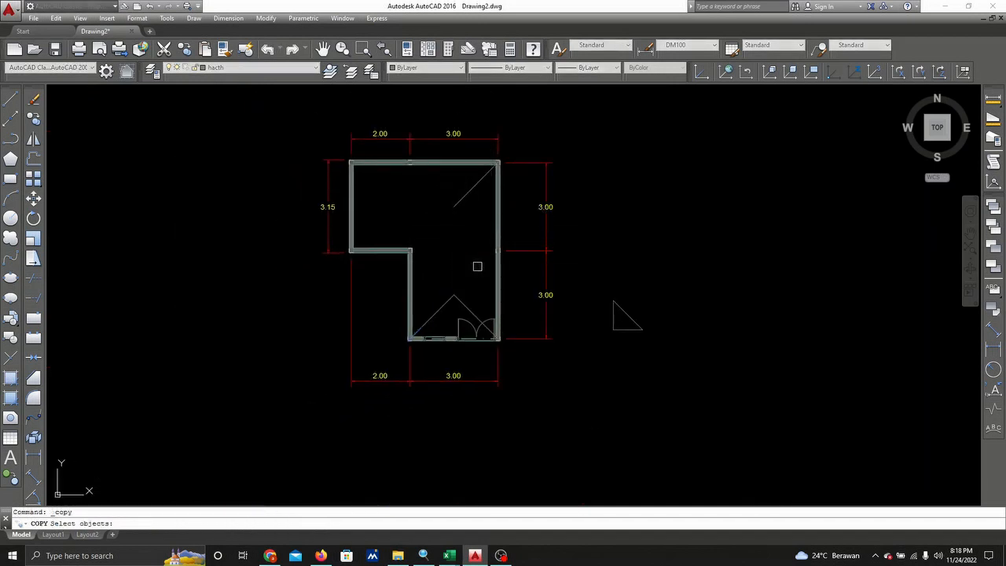
key(Return)
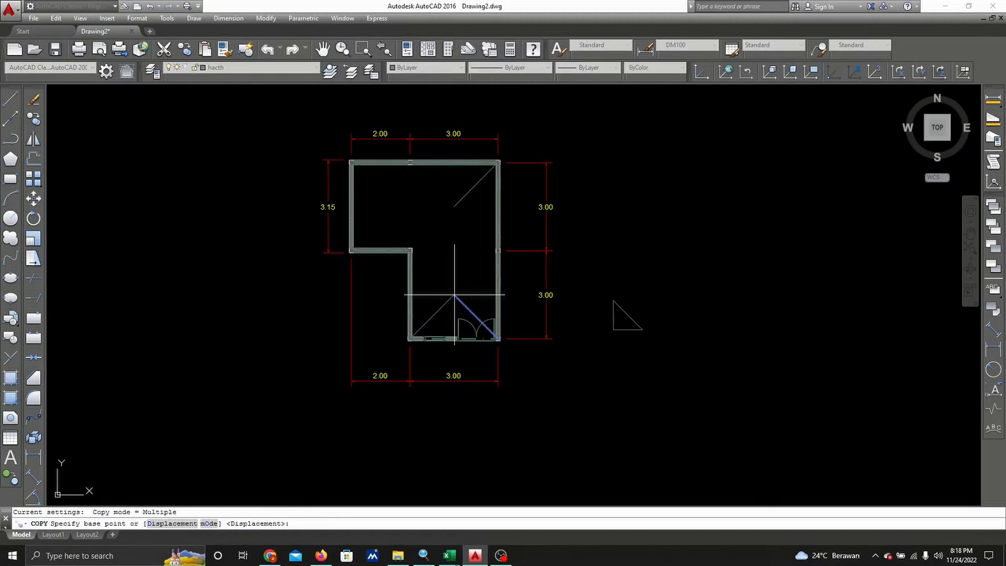
click(453, 295)
scroll(351, 154, up, 4)
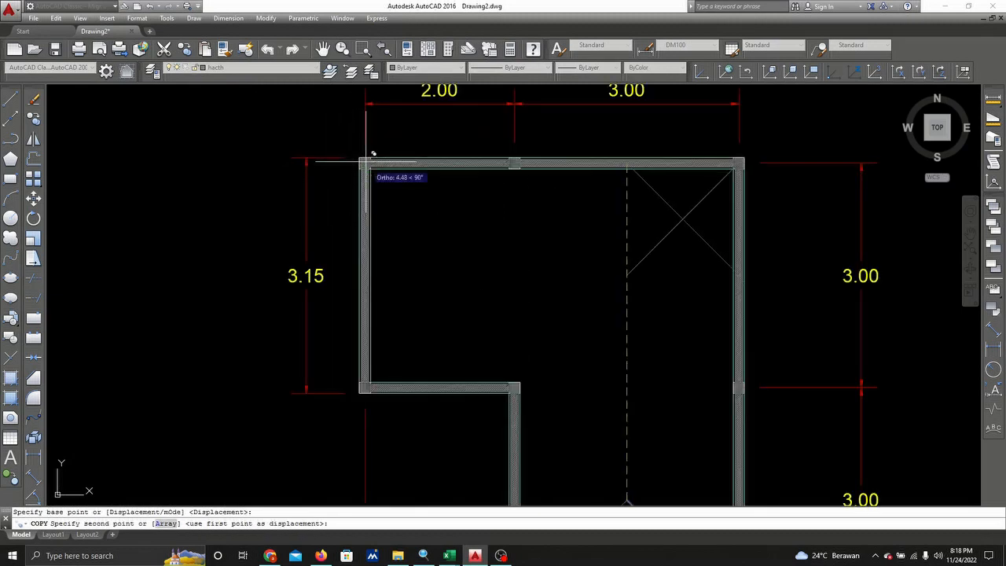
click(363, 160)
right_click(417, 215)
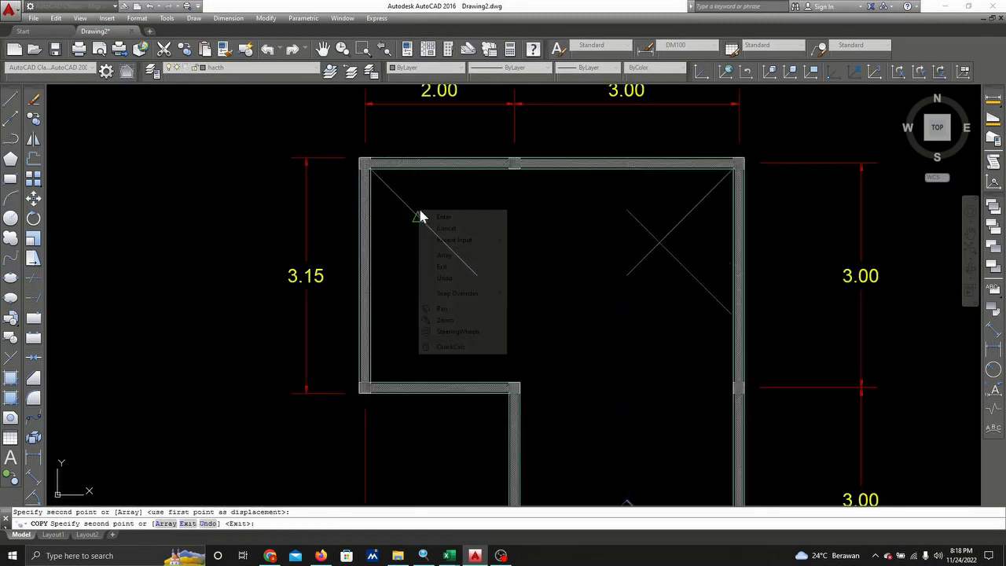
click(432, 214)
- Copy the front's left diagonal from its lower end to the outer corner of the left wing's lower-left column
scroll(469, 202, down, 2)
middle_drag(468, 202, 471, 164)
right_click(540, 239)
click(590, 249)
right_click(501, 392)
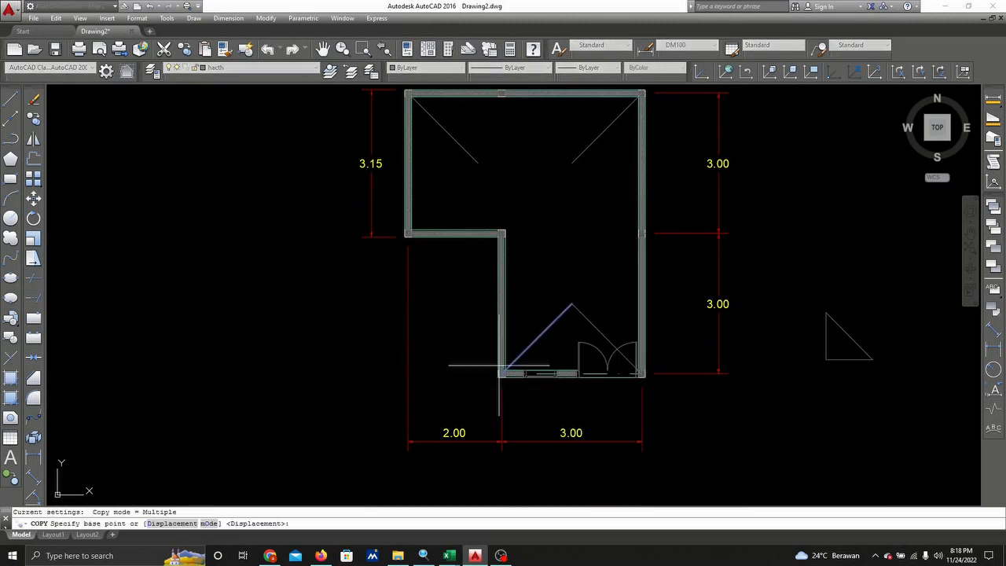
scroll(501, 392, up, 6)
click(483, 420)
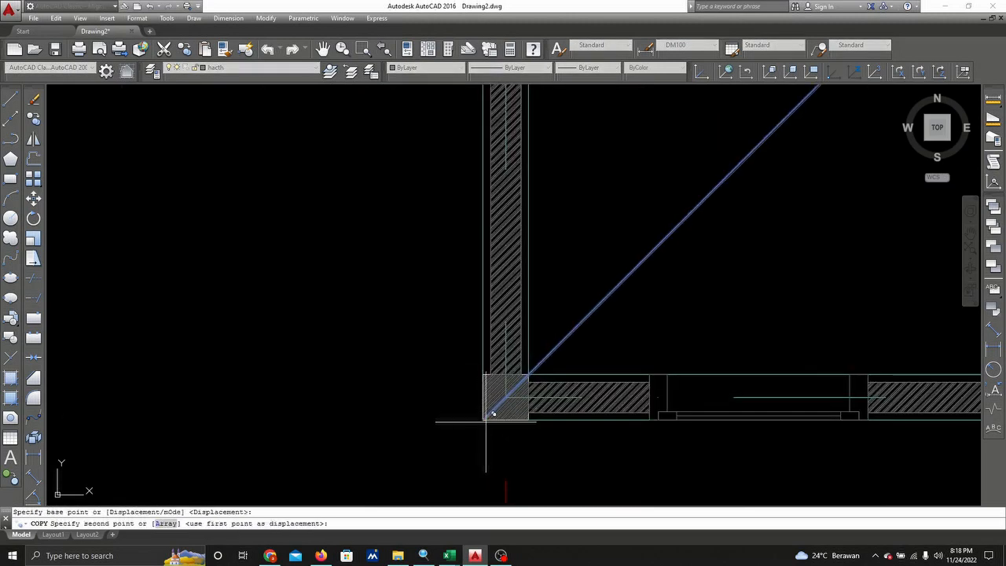
scroll(487, 413, down, 4)
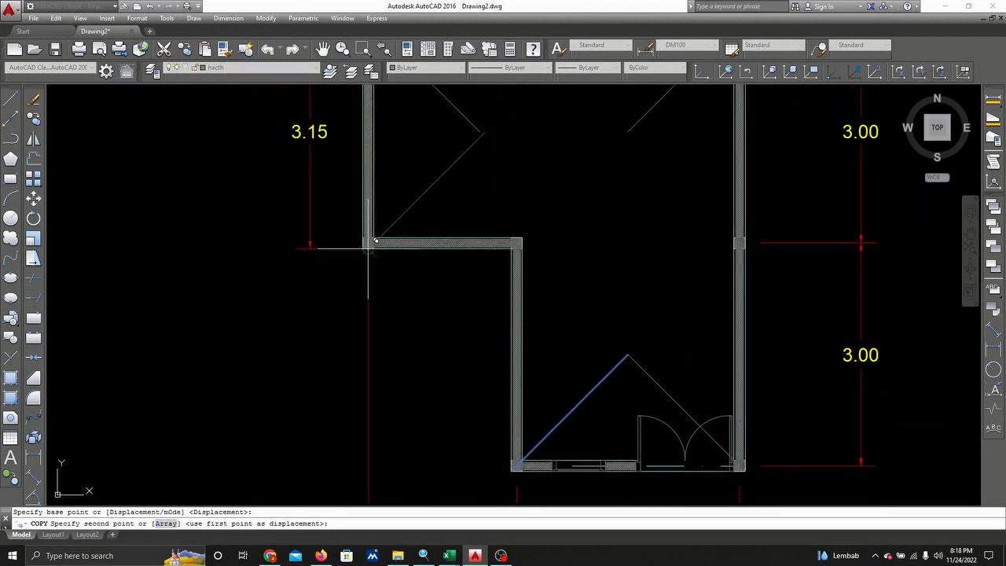
click(362, 248)
middle_drag(451, 202, 417, 273)
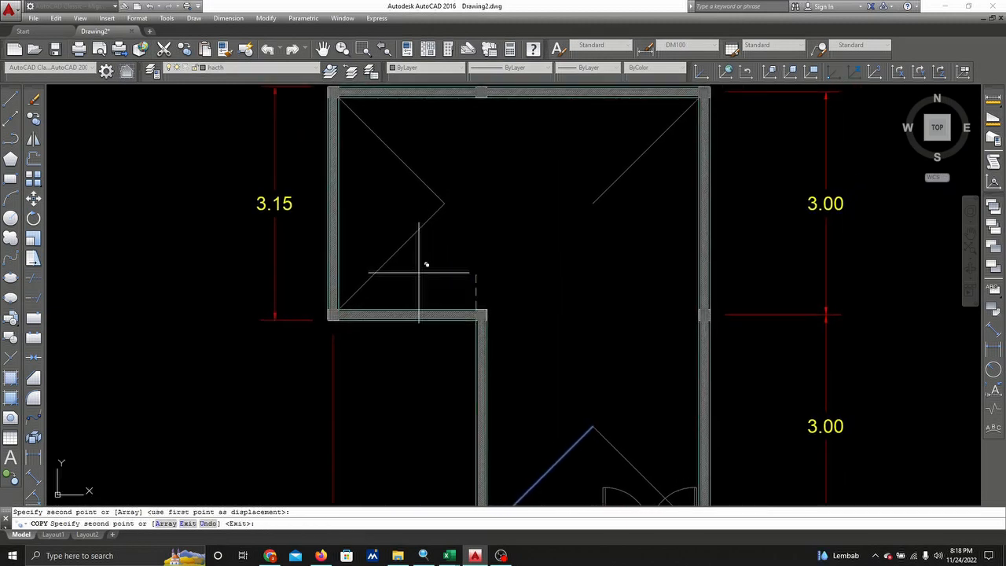
key(Escape)
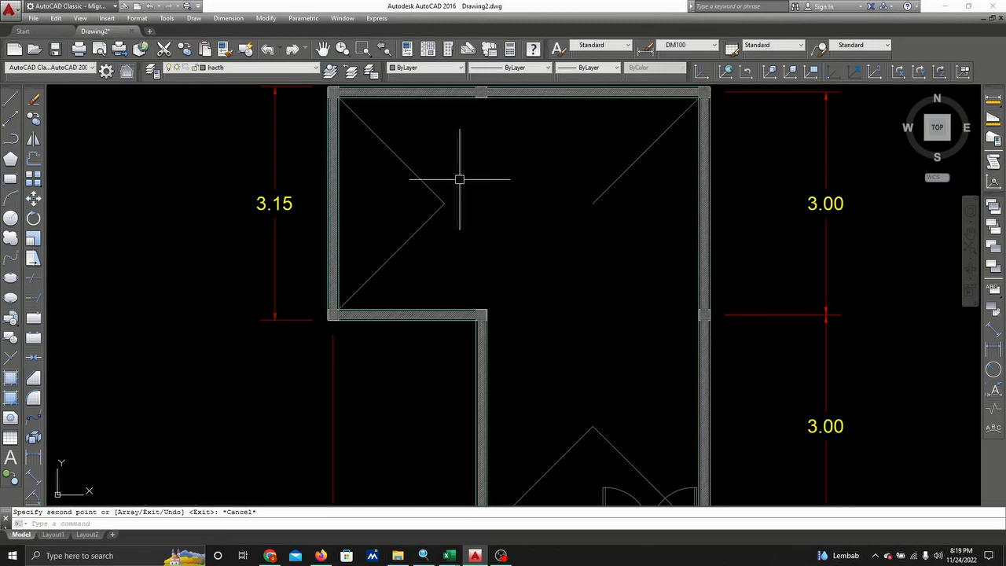
- Draw the ridge line from the left wing's apex across to the upper-right diagonal's inner end and down to the front apex
scroll(463, 182, down, 2)
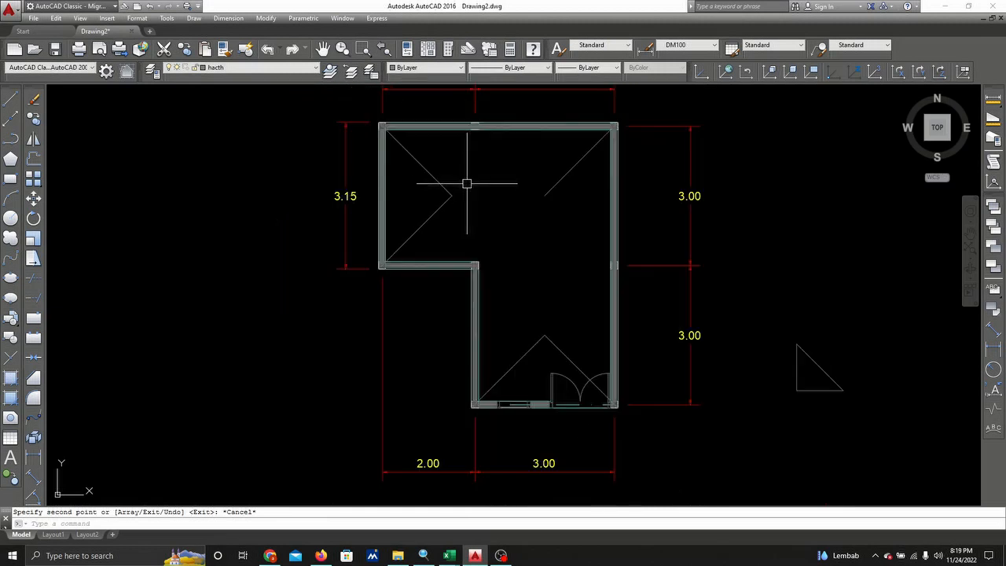
scroll(466, 183, up, 4)
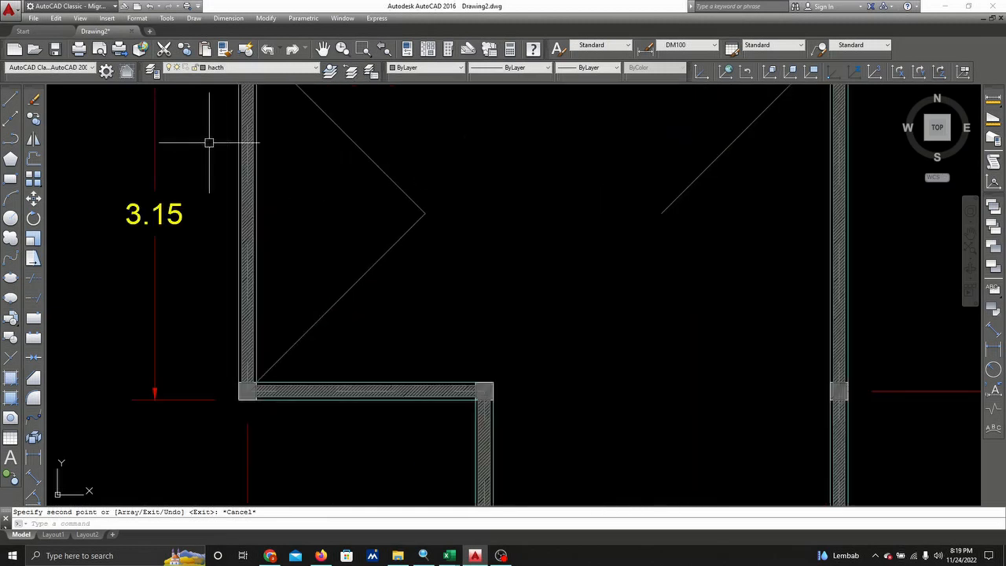
click(11, 98)
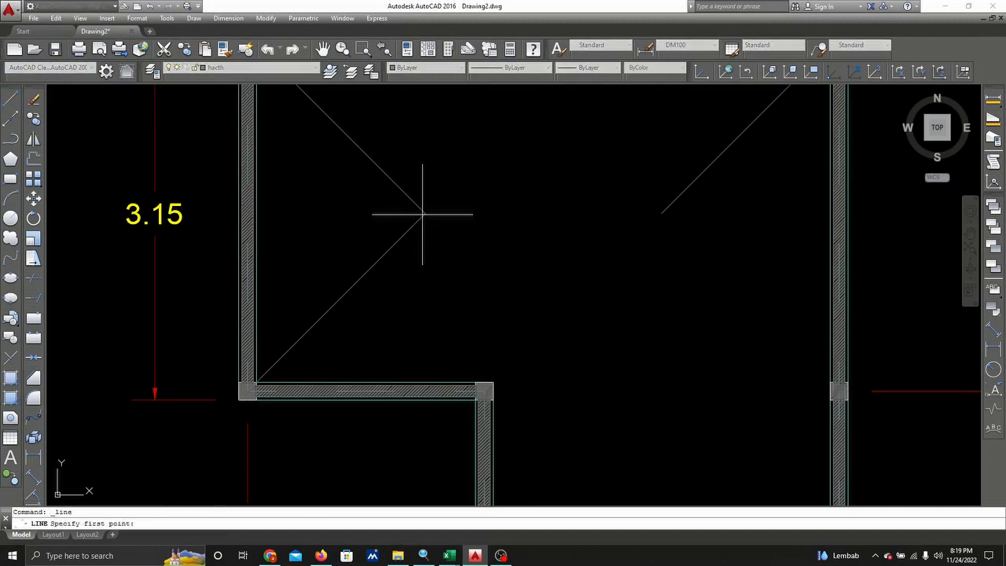
click(424, 213)
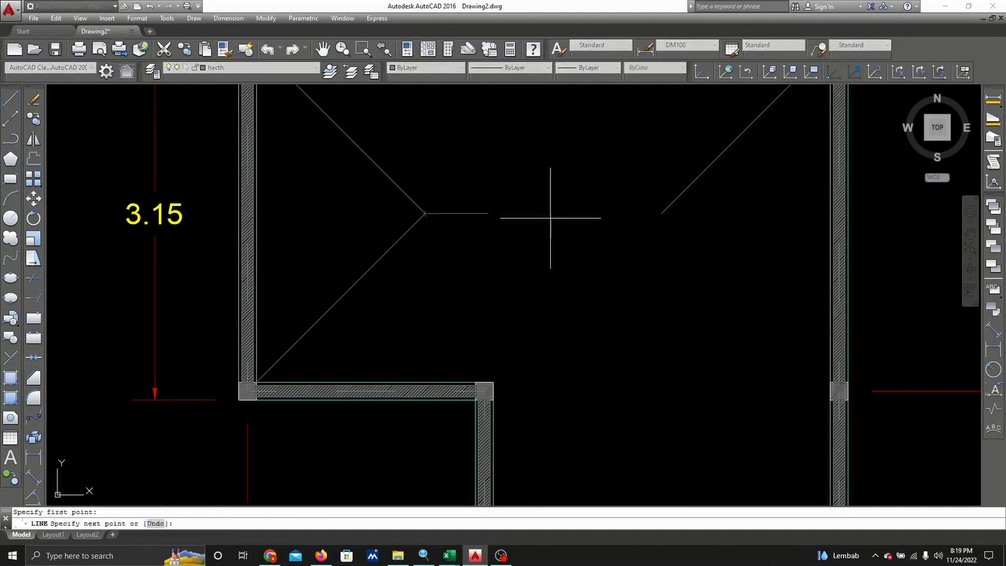
click(661, 213)
scroll(656, 297, down, 4)
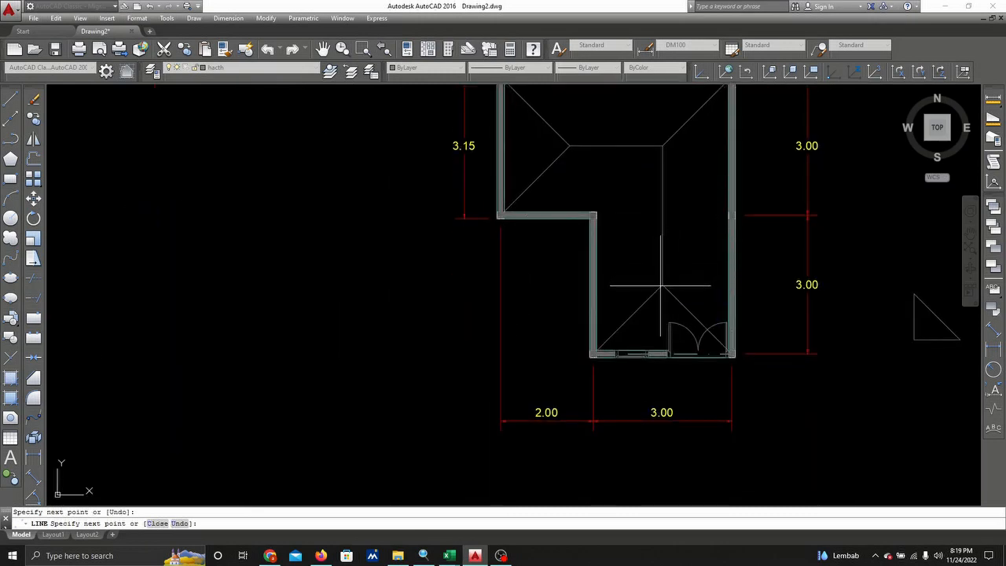
right_click(638, 201)
click(644, 206)
- Draw a diagonal line from the ridge's bend to the house's inner corner column where the wing meets the main body
scroll(658, 152, up, 4)
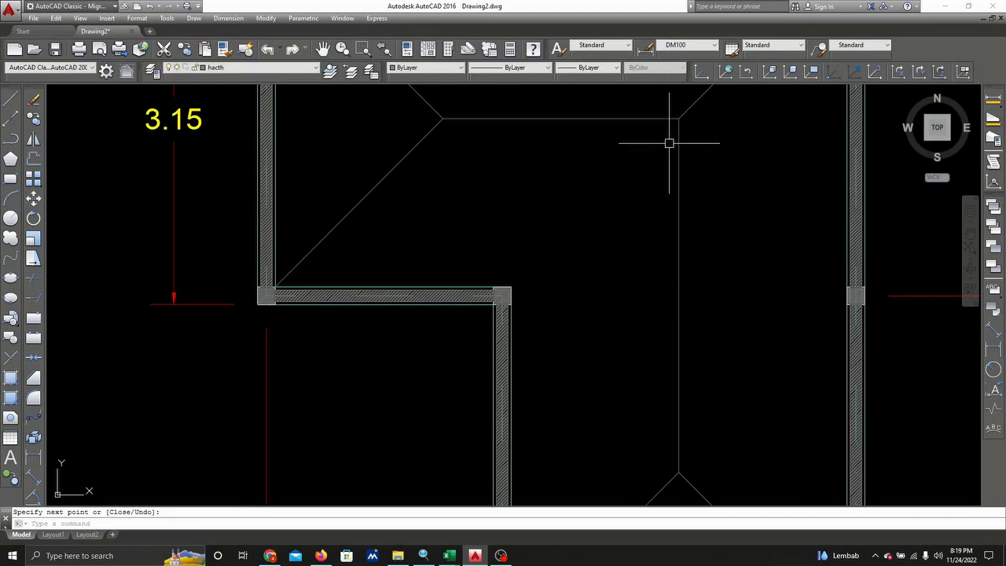
middle_drag(605, 158, 542, 199)
click(10, 99)
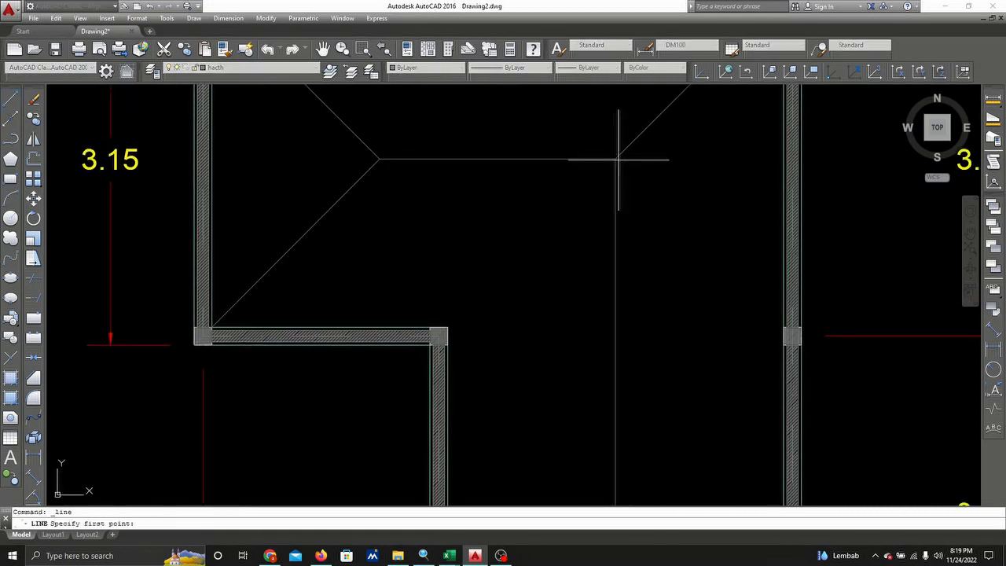
click(615, 159)
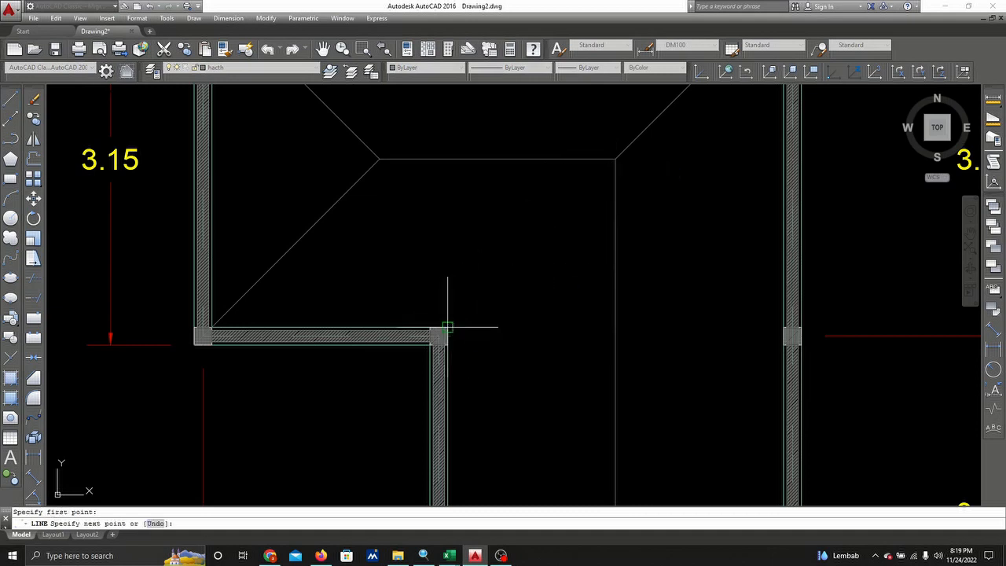
key(Escape)
- Inspect the ridge and diagonal roof lines across the whole floor plan
scroll(524, 249, down, 5)
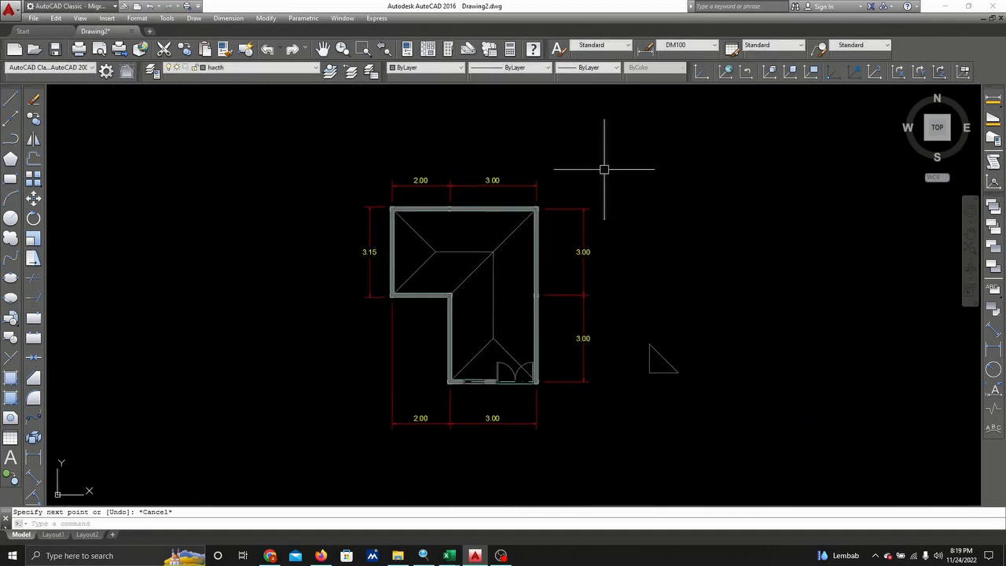
scroll(431, 228, up, 4)
middle_drag(433, 227, 314, 220)
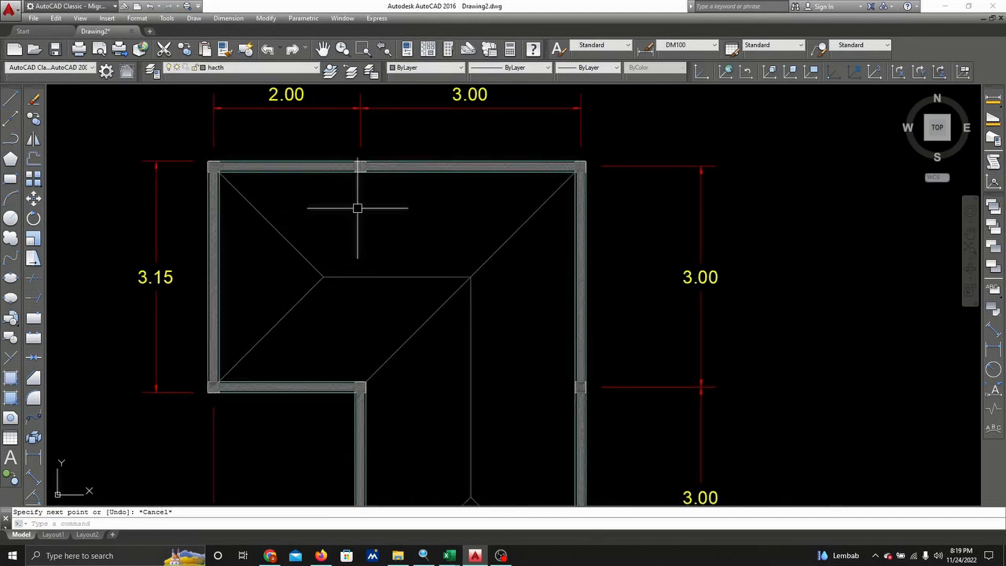
scroll(353, 207, down, 4)
scroll(361, 216, up, 4)
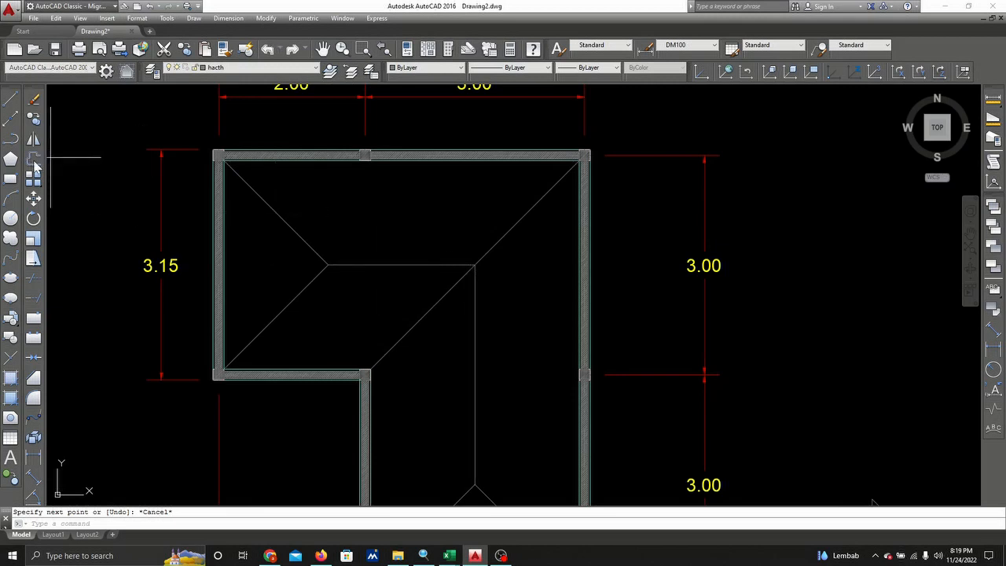
click(34, 162)
key(Escape)
key(Escape)
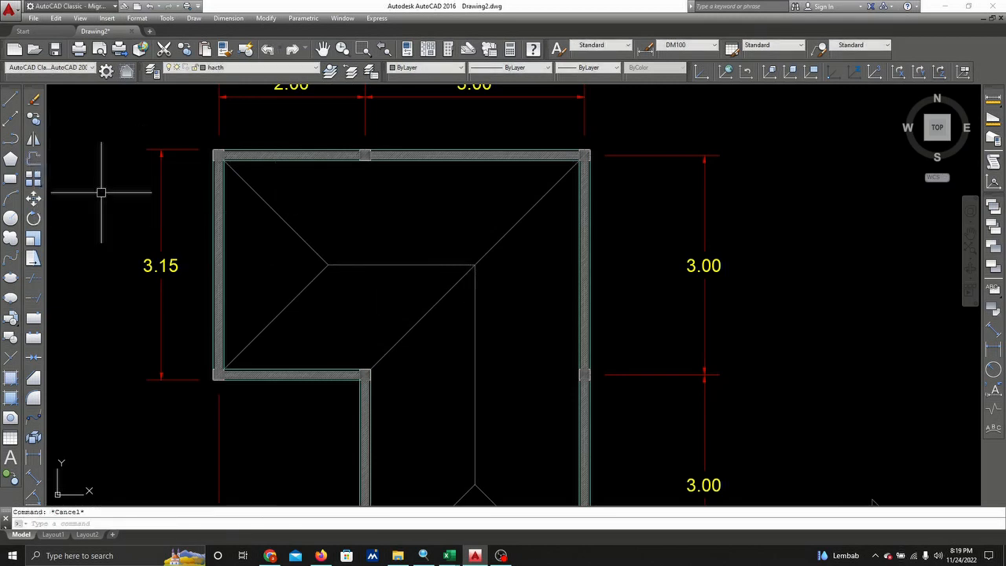
middle_drag(331, 197, 494, 171)
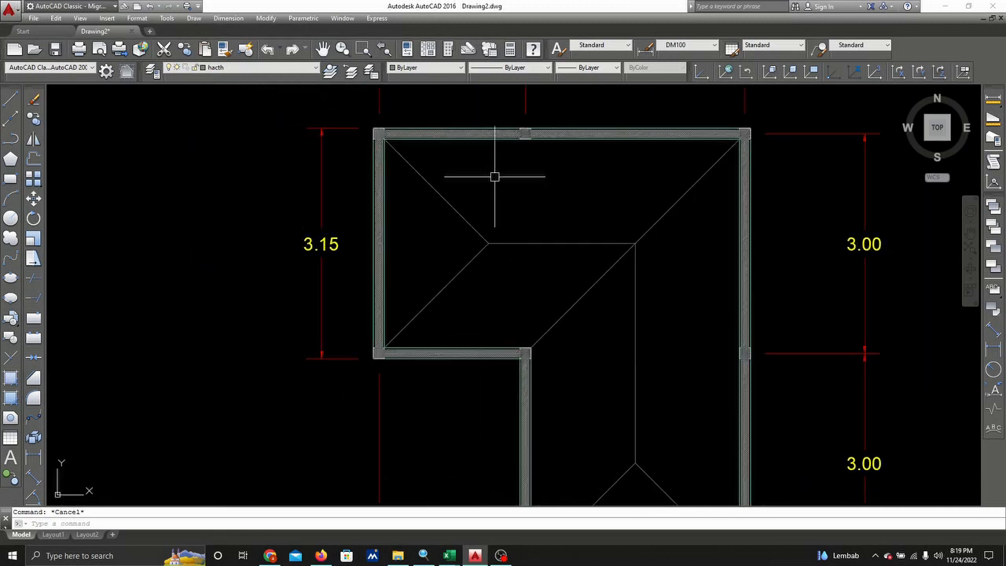
scroll(539, 197, down, 2)
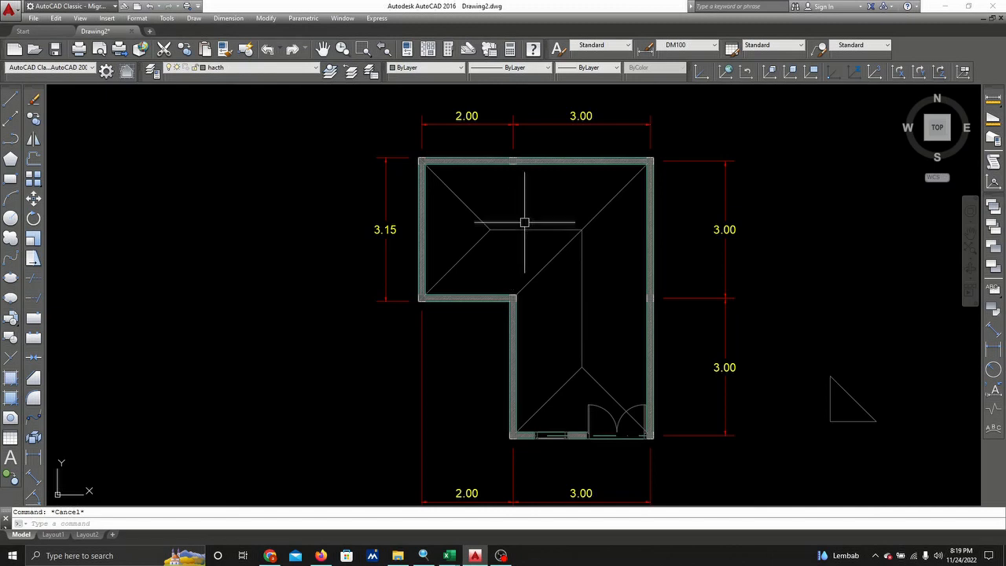
scroll(506, 154, up, 2)
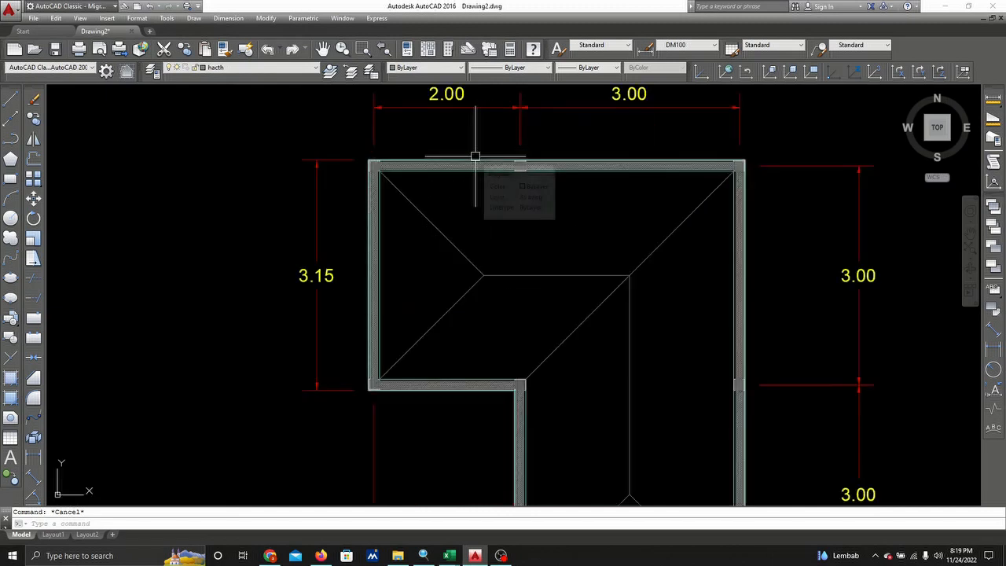
scroll(429, 262, down, 2)
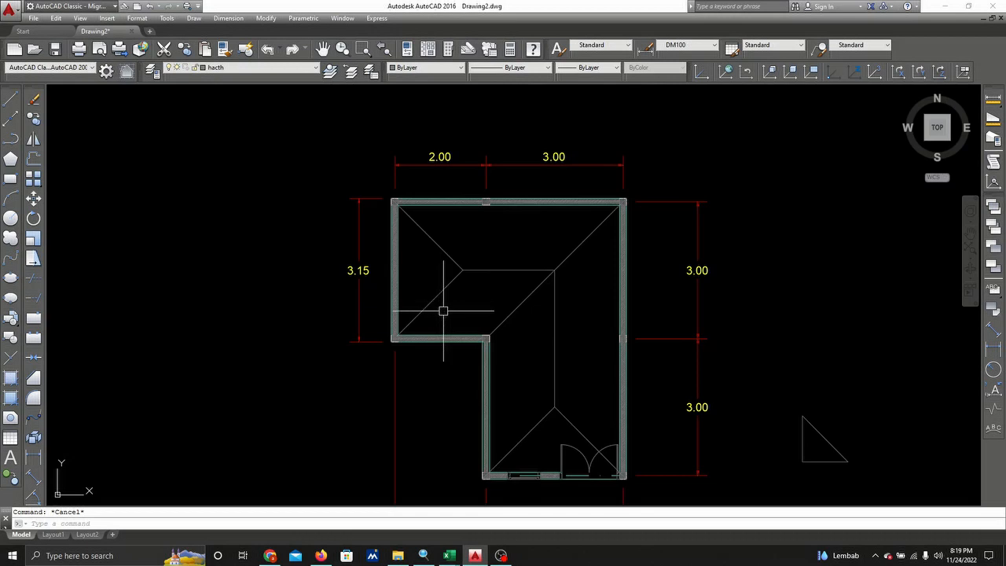
middle_drag(644, 297, 596, 182)
mouse_move(583, 284)
middle_down()
mouse_move(599, 404)
mouse_move(583, 373)
middle_up()
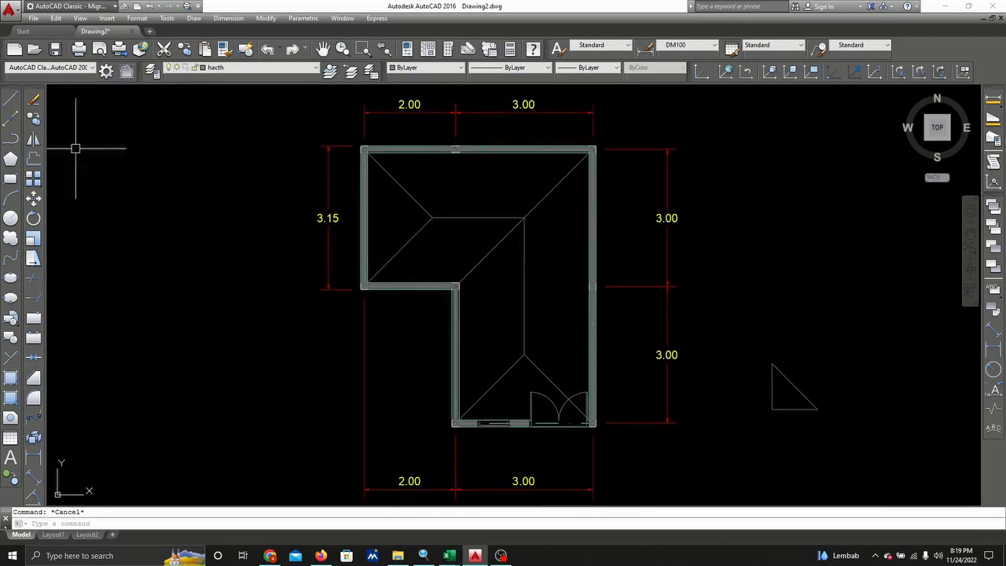
- Try offsetting the outer wall outline outward by 1 and erase the resulting outline
click(35, 163)
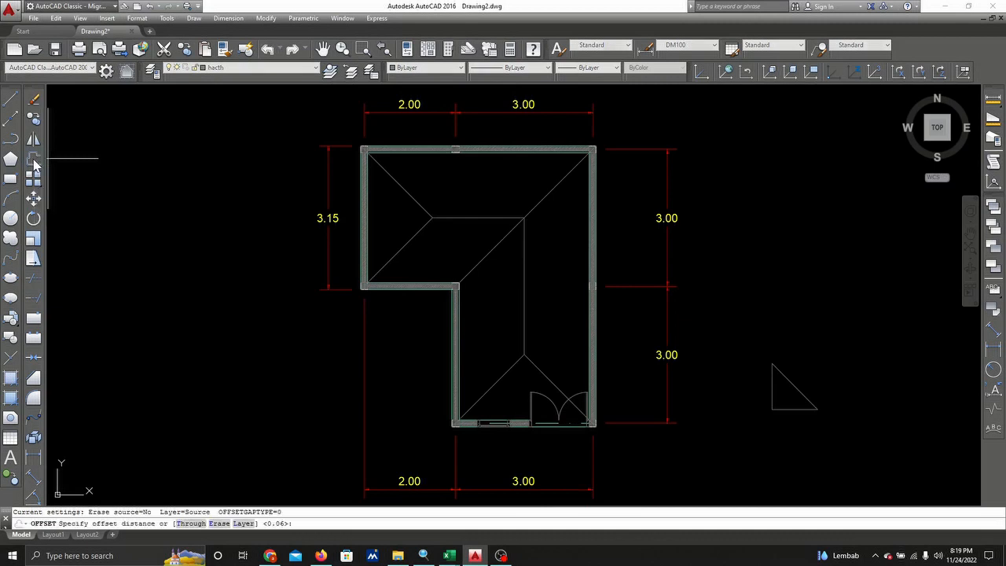
text(1)
key(Return)
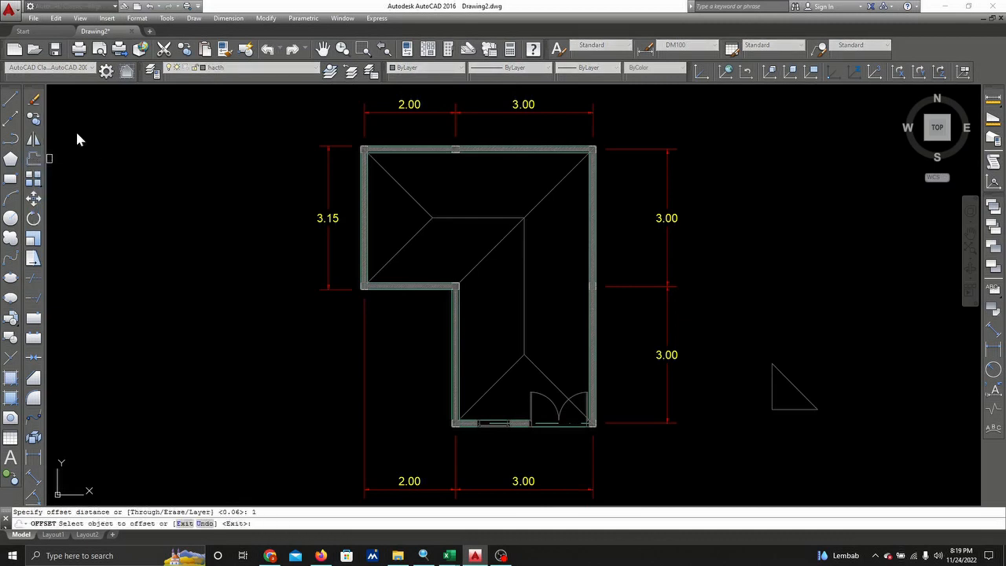
scroll(423, 149, up, 3)
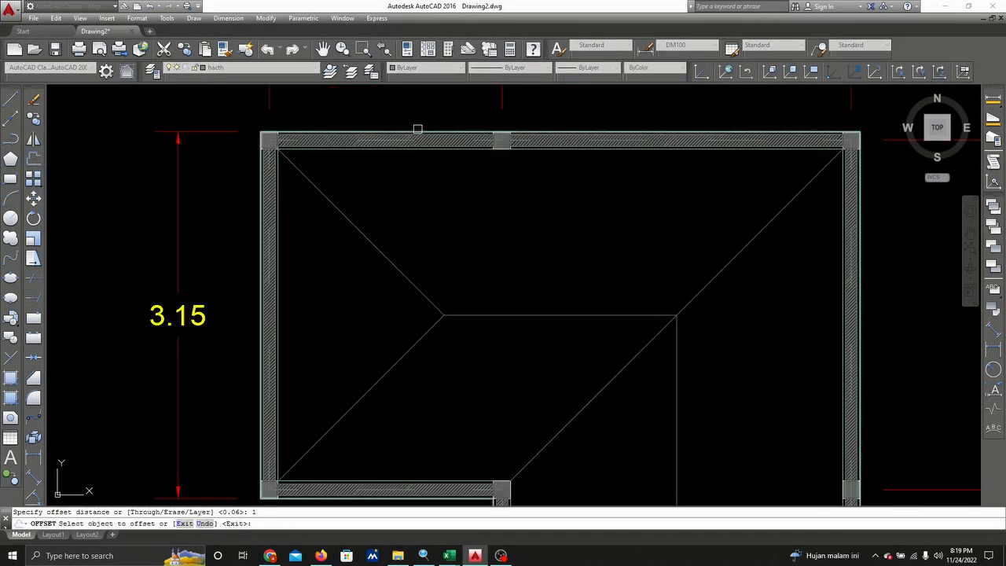
click(422, 138)
key(Escape)
scroll(420, 114, down, 5)
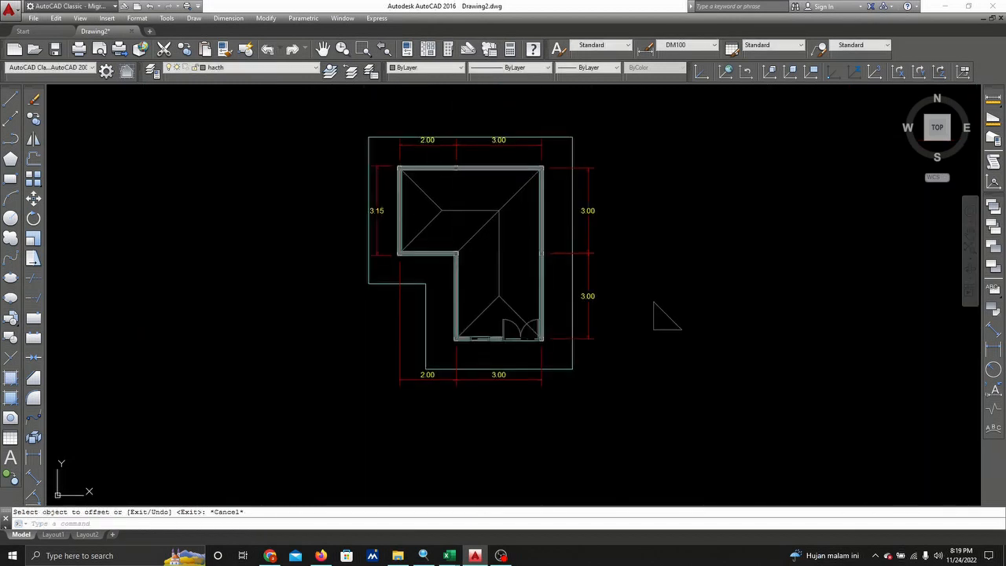
click(560, 148)
mouse_move(559, 151)
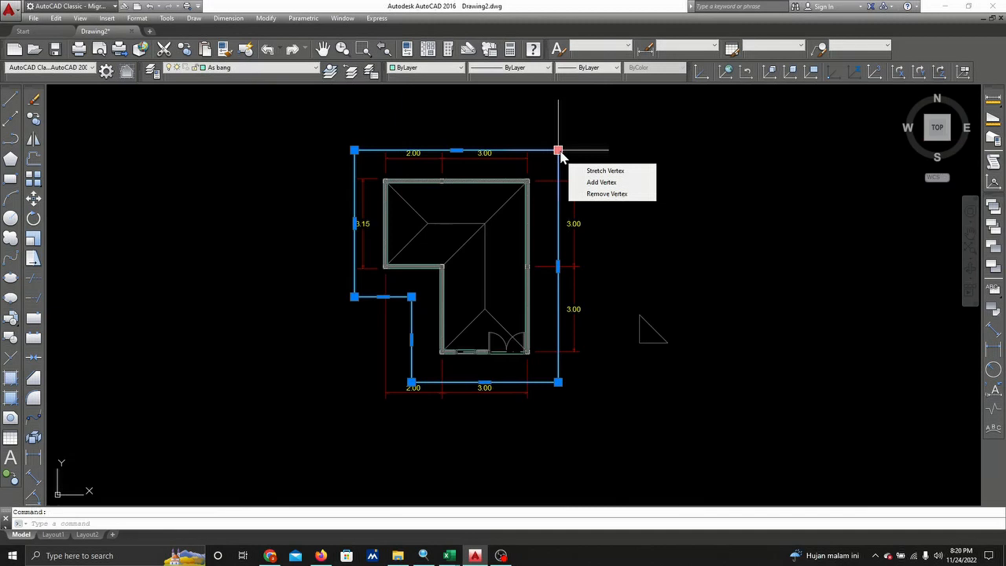
key(Delete)
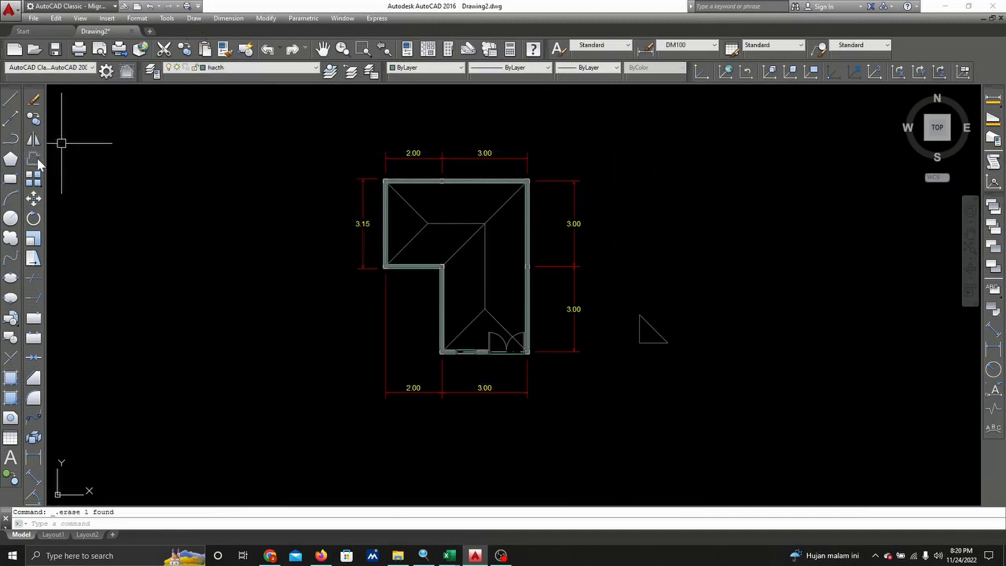
- Offset the outer wall outline outward by 0.5 as the roof overhang
click(36, 163)
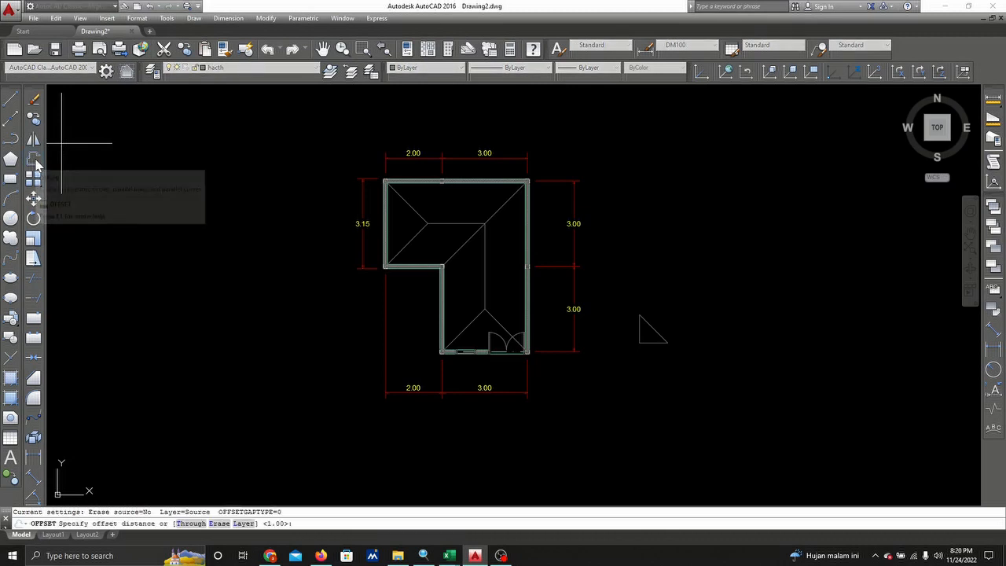
text(0.)
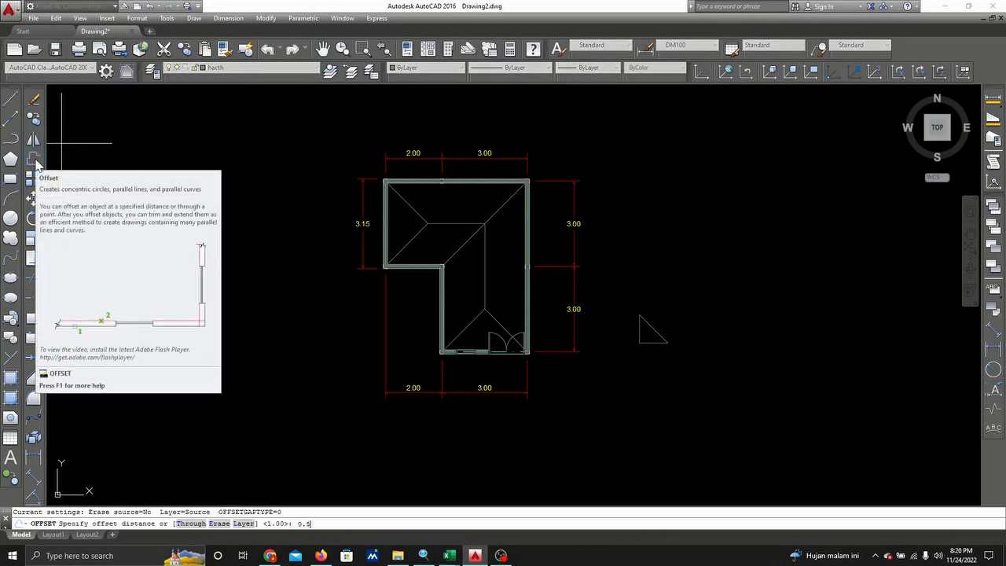
text(5)
key(Return)
scroll(393, 265, up, 5)
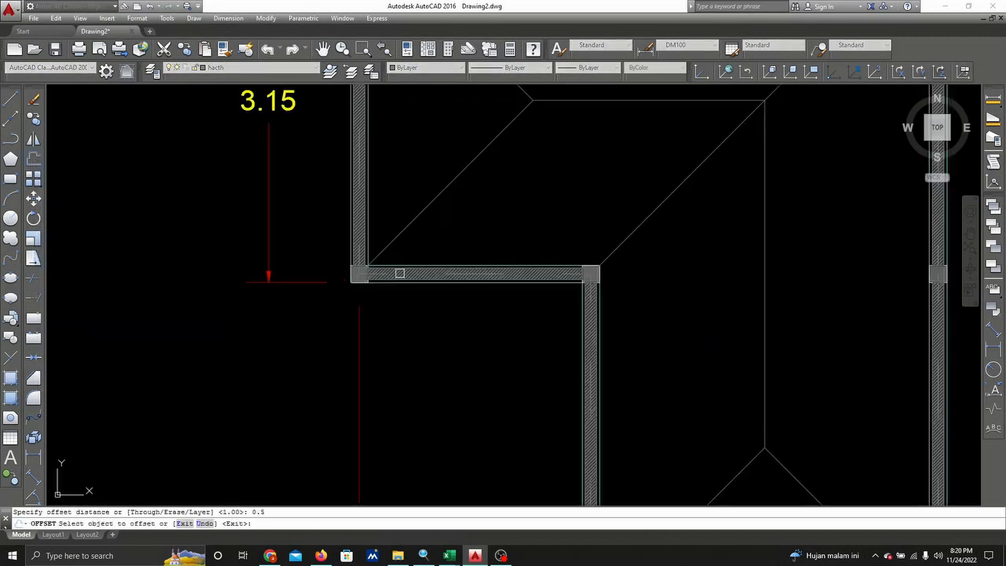
click(431, 283)
click(424, 322)
scroll(428, 322, down, 5)
key(Escape)
- Extend the diagonals at the house's five outer corners to the overhang outline
scroll(445, 386, up, 2)
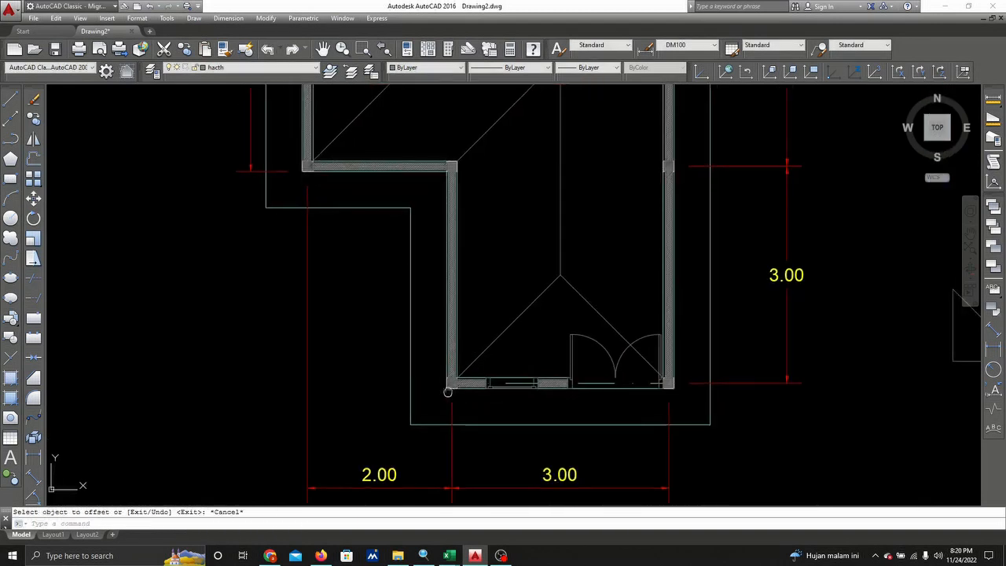
click(33, 299)
click(443, 398)
key(Return)
click(423, 333)
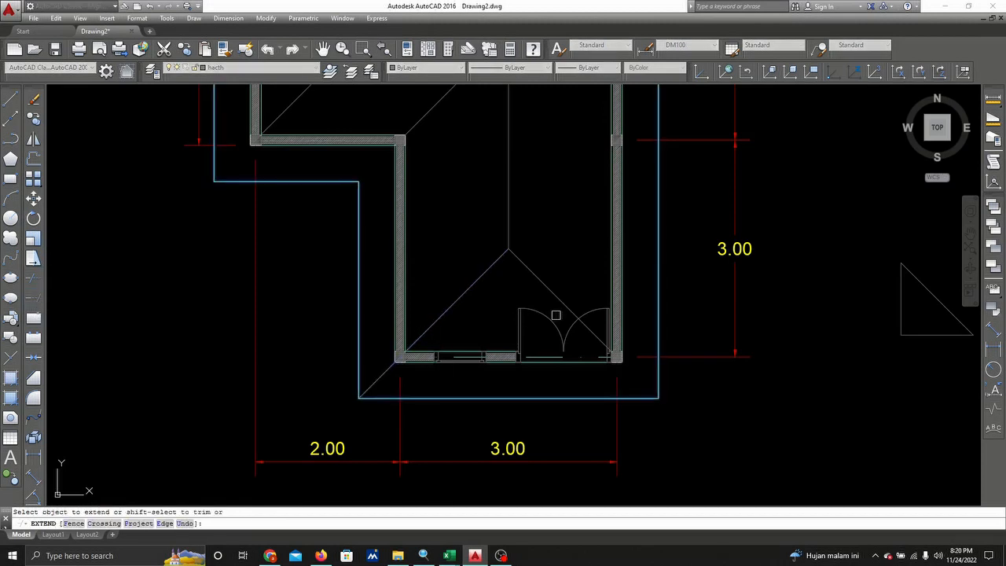
click(569, 309)
scroll(565, 304, down, 2)
middle_drag(565, 302, 570, 445)
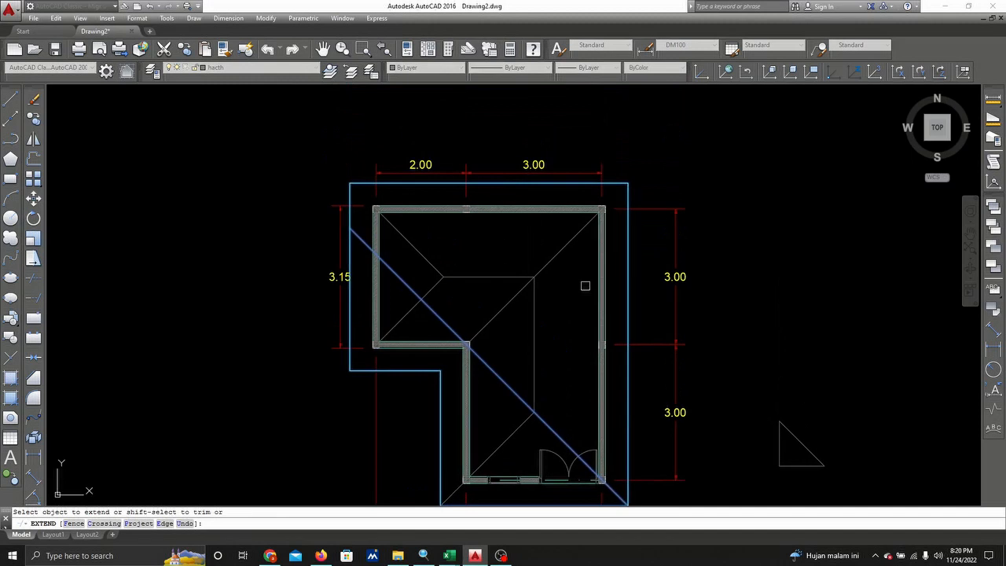
click(581, 225)
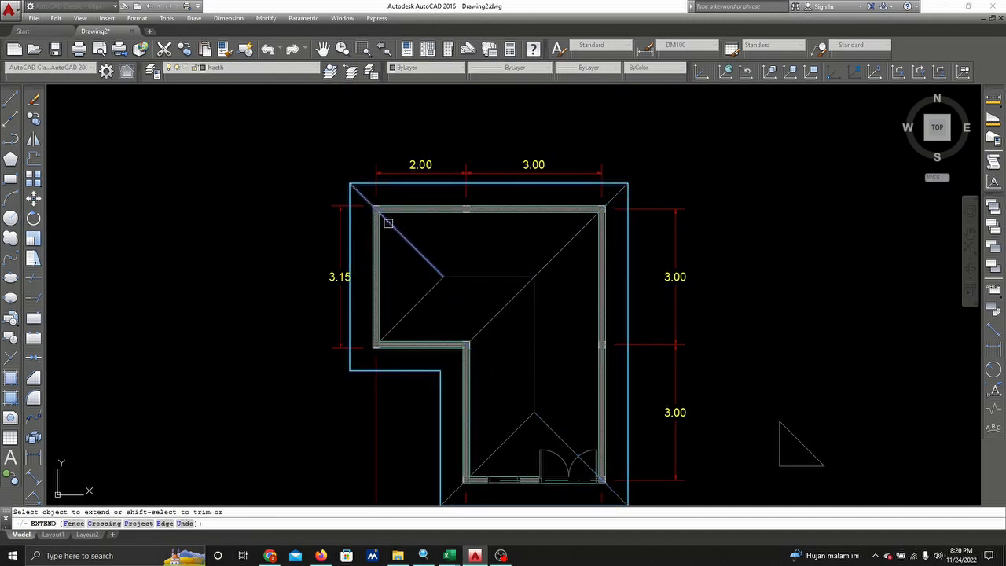
click(398, 320)
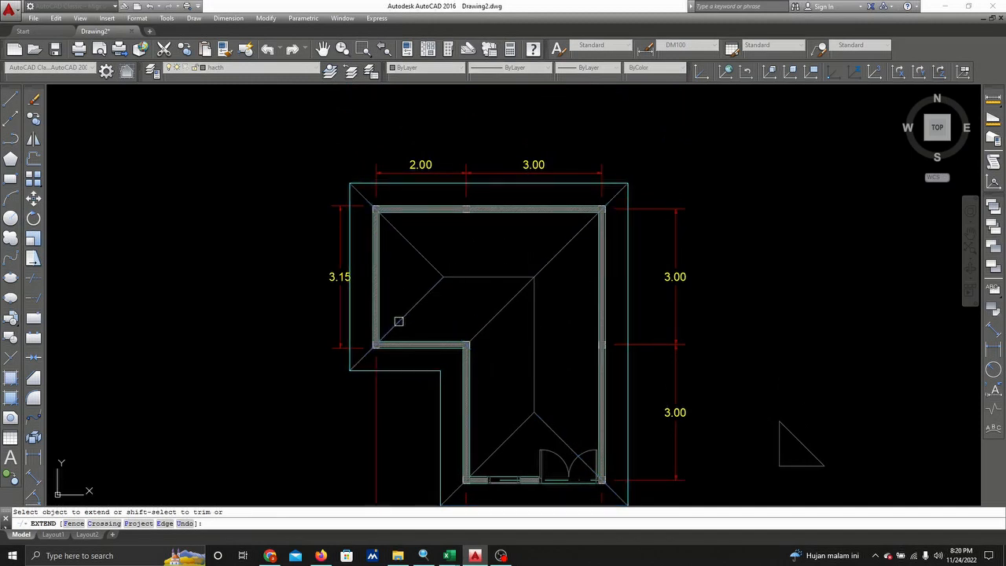
right_click(424, 281)
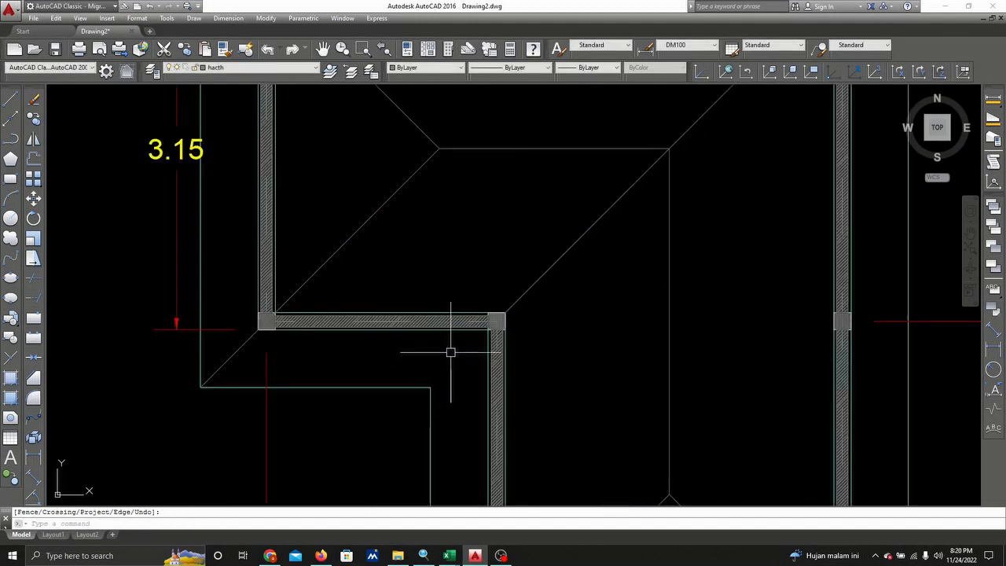
- Extend the inner corner's diagonal outward to the matching corner of the overhang outline
right_click(457, 354)
click(524, 167)
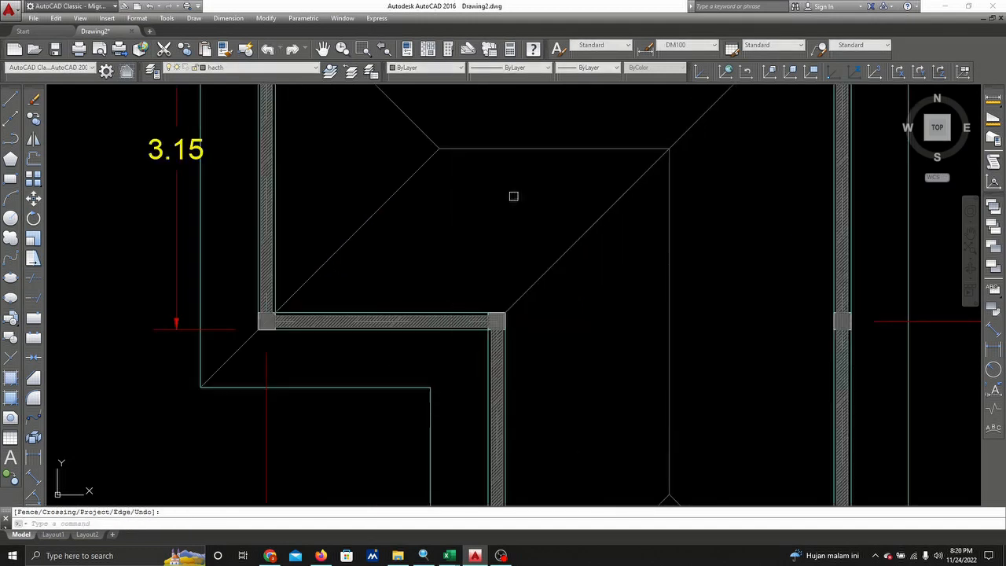
click(426, 380)
key(Return)
click(513, 305)
right_click(534, 310)
click(554, 319)
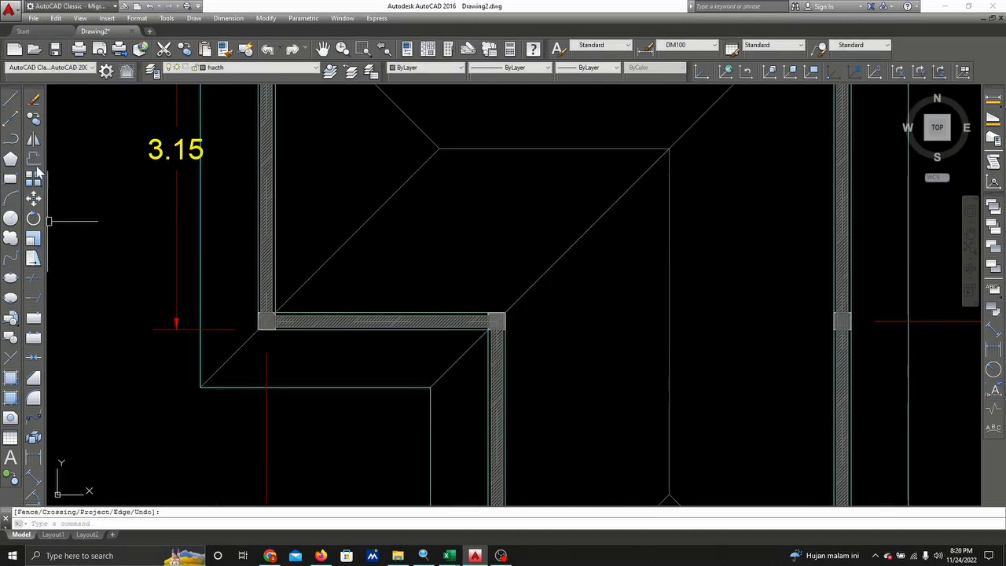
- Offset the inner corner's diagonal by 0.1 to both sides
click(35, 161)
text(0.)
key(Return)
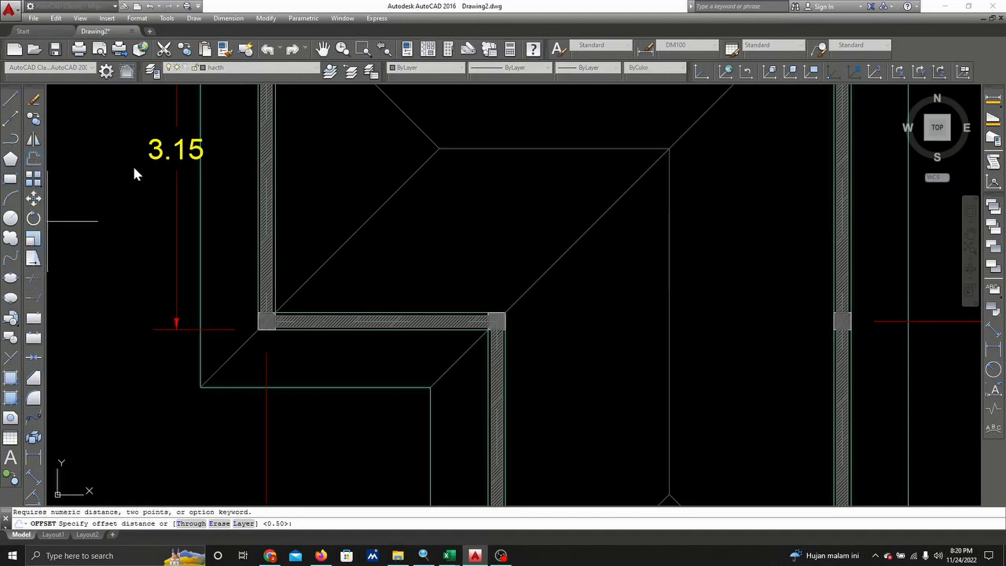
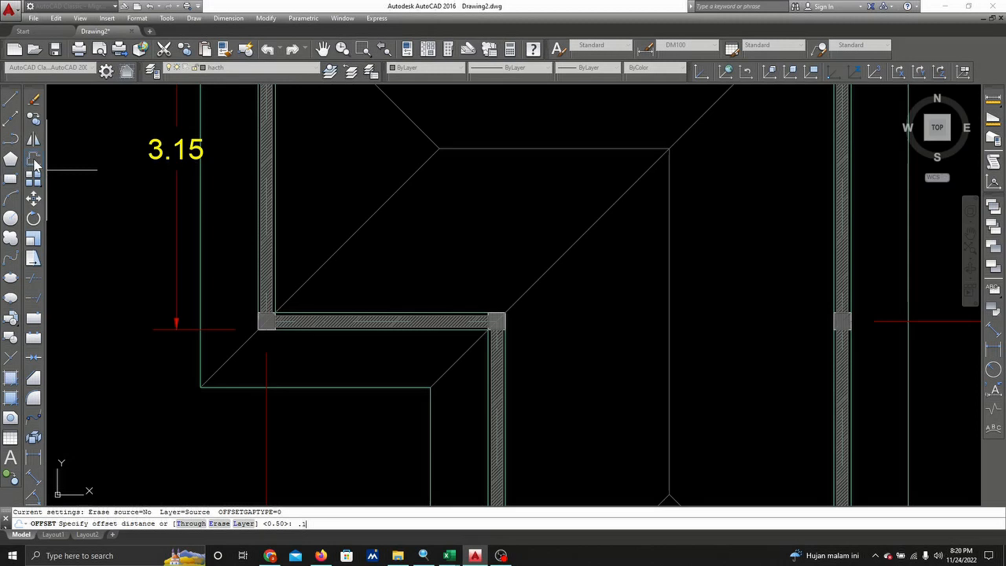
text(.1)
key(Return)
click(594, 221)
click(595, 224)
click(597, 223)
click(611, 238)
right_click(611, 243)
click(639, 252)
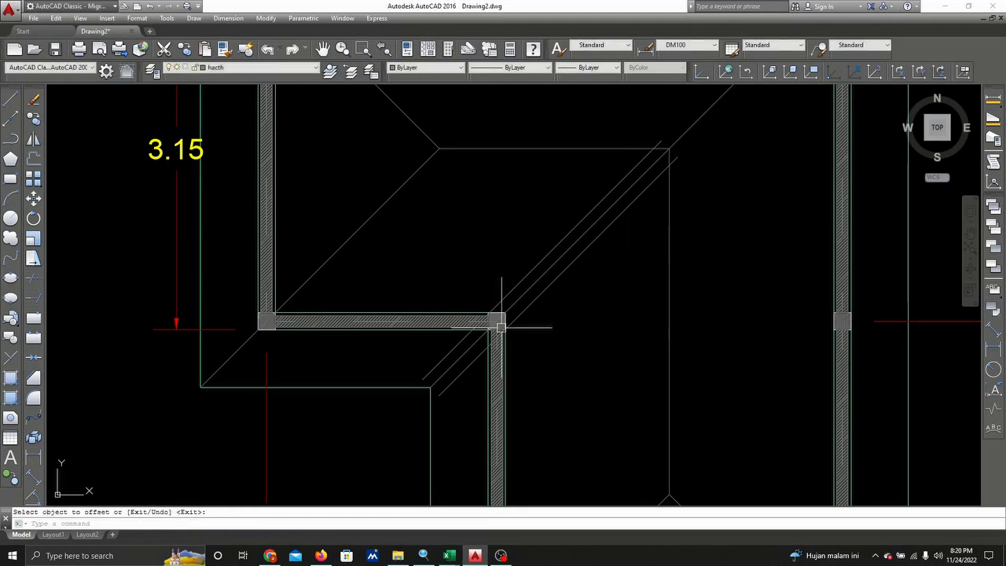
- Extend the two offset lines beside the inner corner's diagonal to the overhang outline
scroll(402, 314, down, 2)
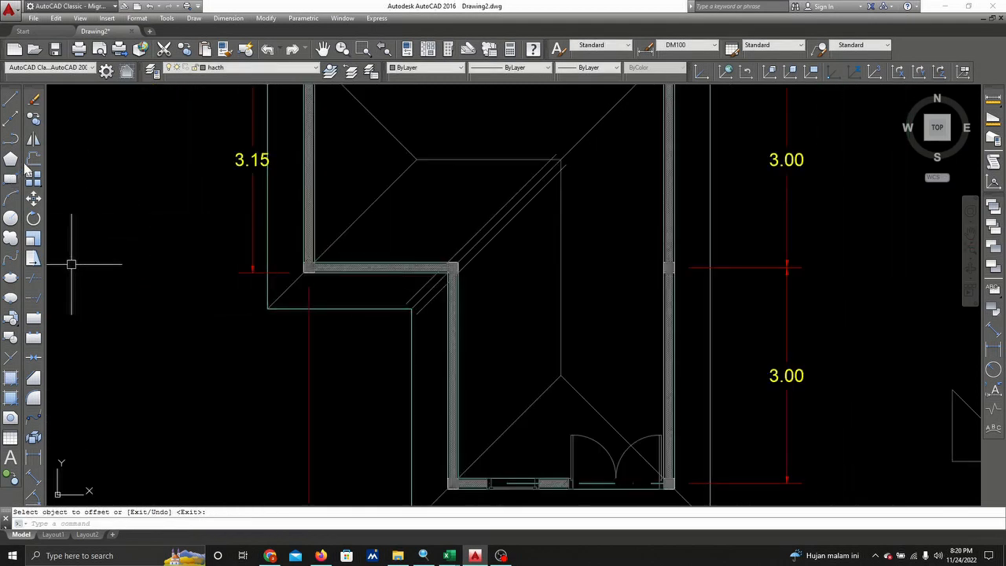
click(32, 298)
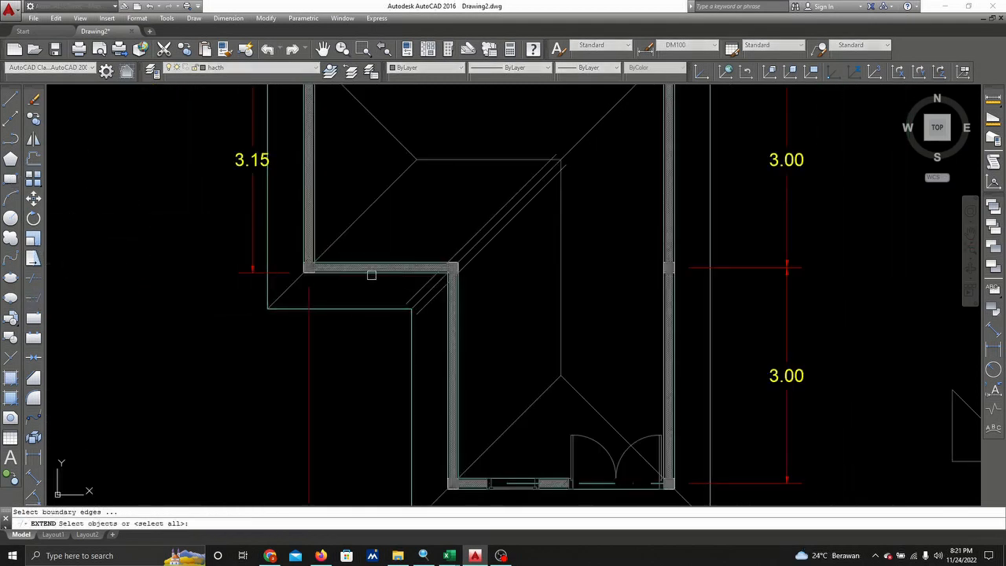
click(371, 306)
key(Return)
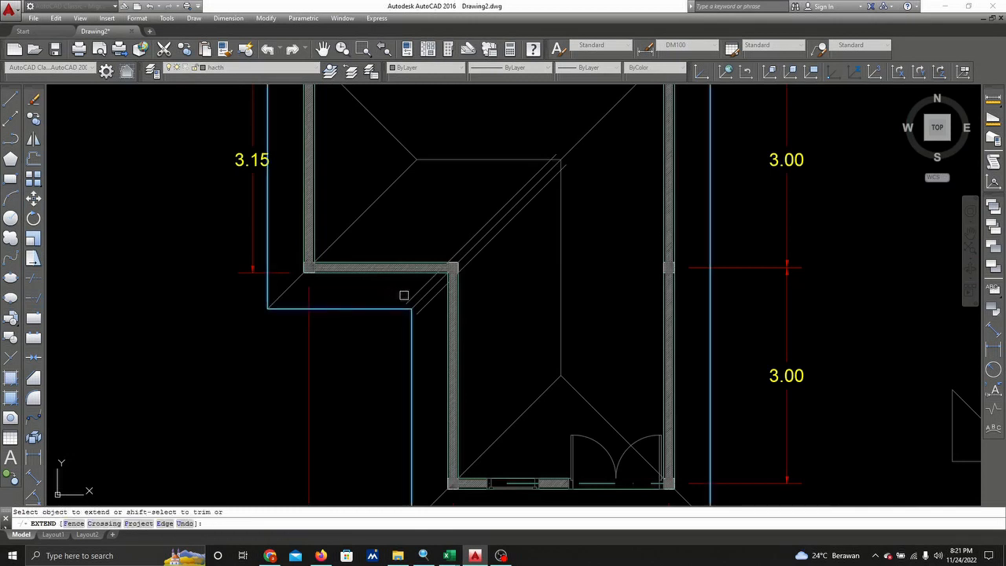
right_click(423, 305)
click(445, 316)
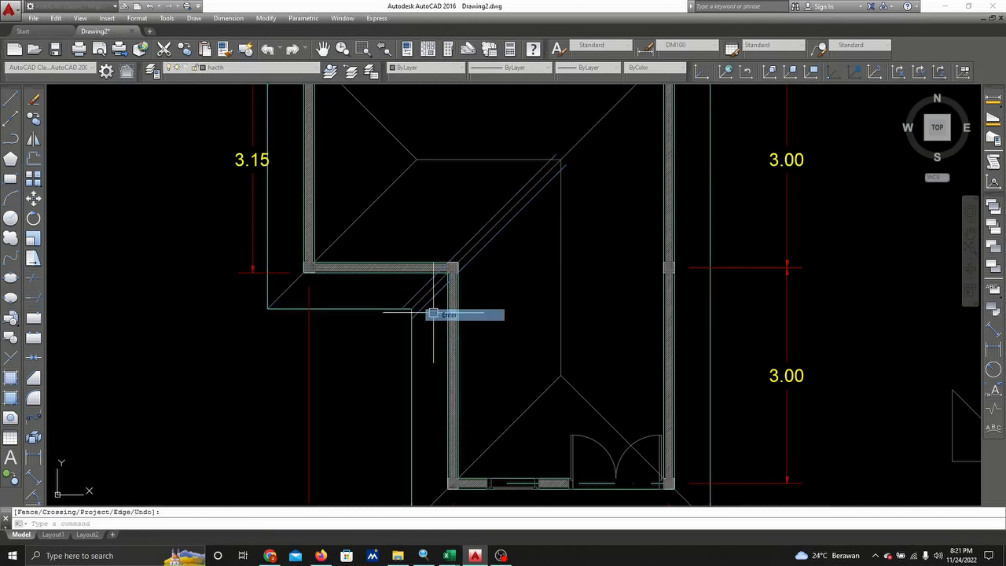
- Draw a short line joining the outer ends of the two offset lines across the overhang's inner corner
click(11, 101)
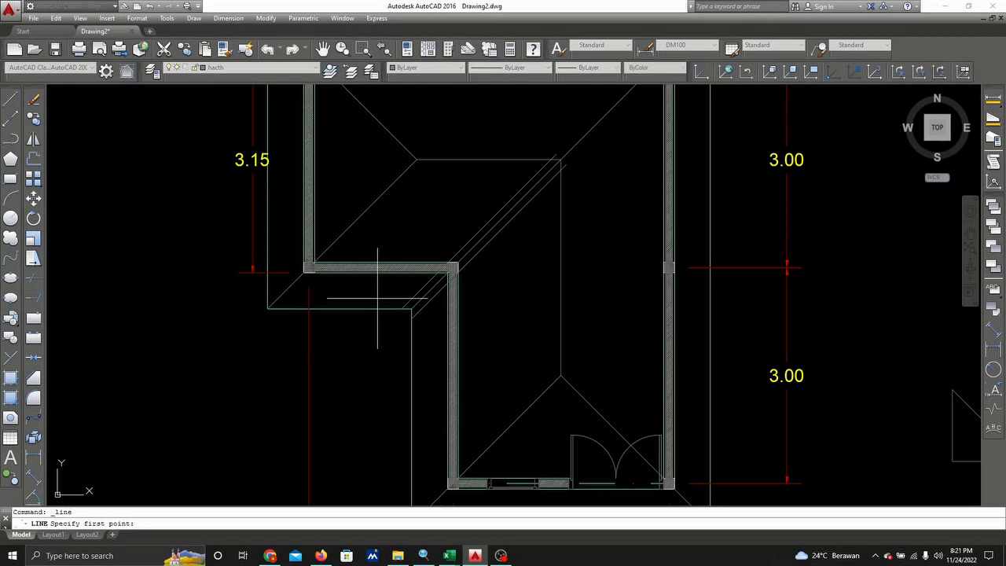
scroll(396, 301, up, 4)
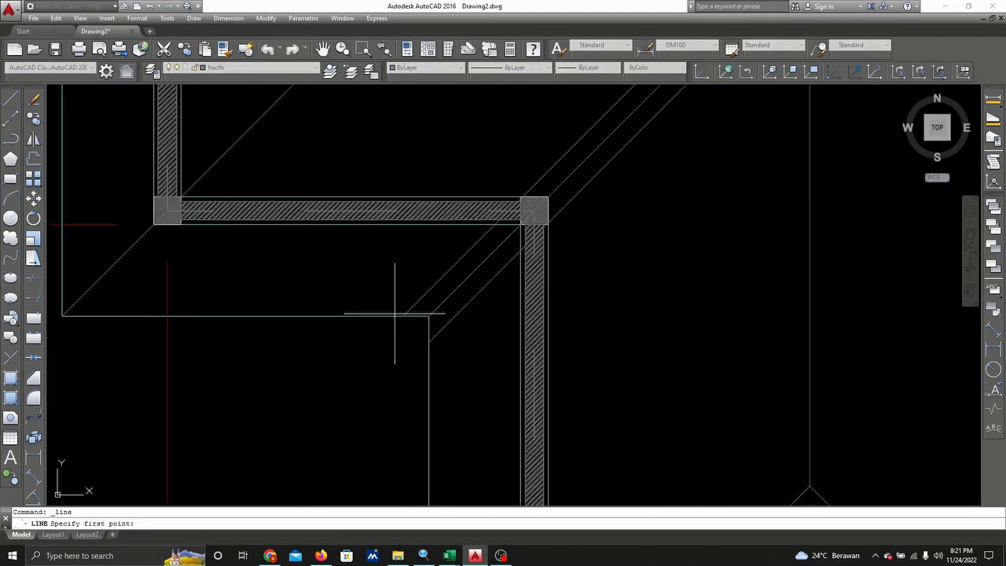
click(402, 316)
click(428, 339)
right_click(468, 335)
click(474, 332)
- Trim the upper ends of the two offset lines at the horizontal and vertical ridge lines
scroll(468, 335, down, 4)
scroll(434, 382, up, 4)
middle_drag(433, 382, 422, 338)
click(33, 278)
click(338, 305)
key(Return)
right_click(400, 296)
click(409, 303)
right_click(415, 304)
click(428, 308)
click(435, 358)
key(Return)
right_click(449, 337)
click(456, 343)
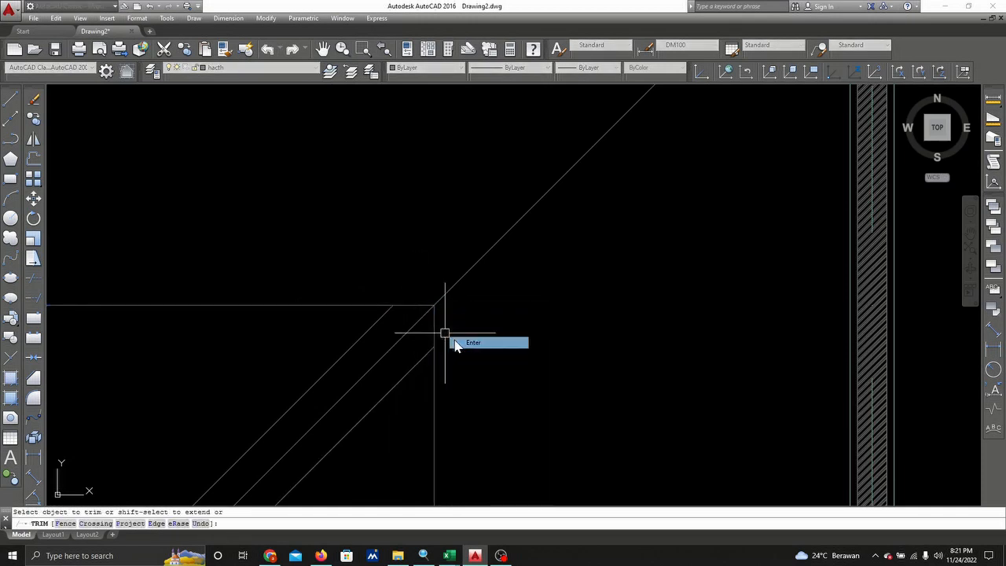
- Trim the overhang outline's inner corner back to the short line joining the two offset lines
scroll(464, 326, down, 4)
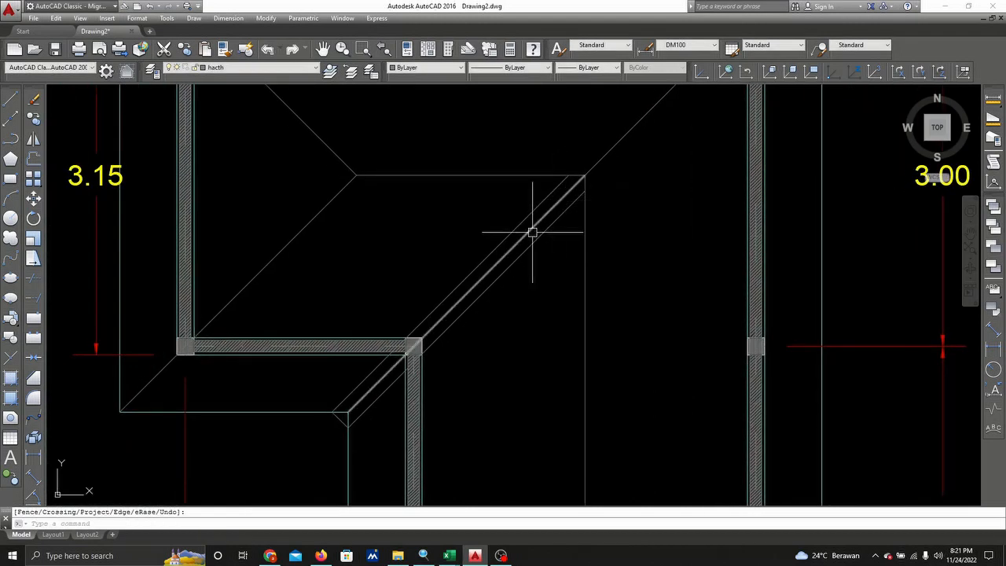
click(532, 233)
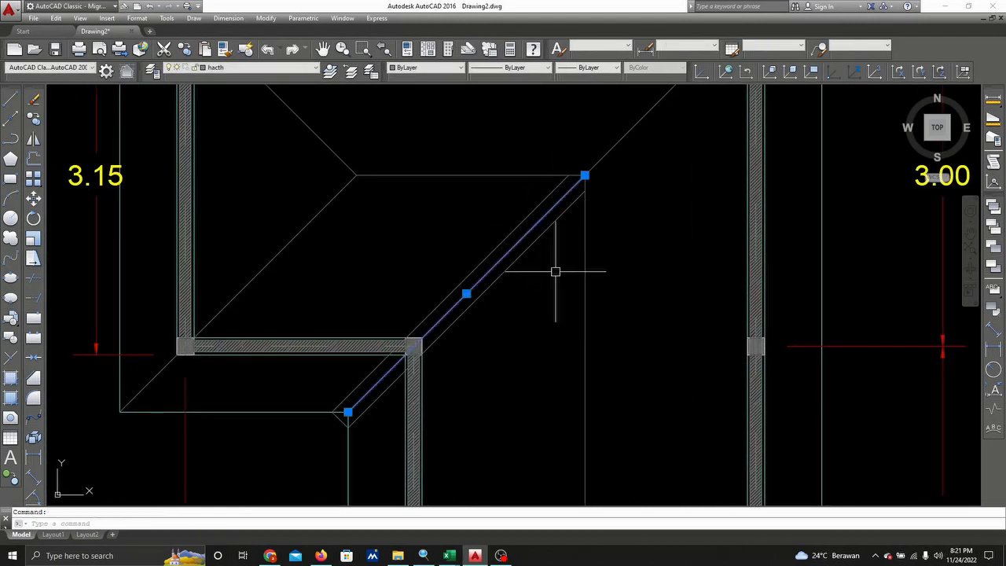
key(Escape)
scroll(348, 411, up, 5)
middle_drag(339, 374, 321, 342)
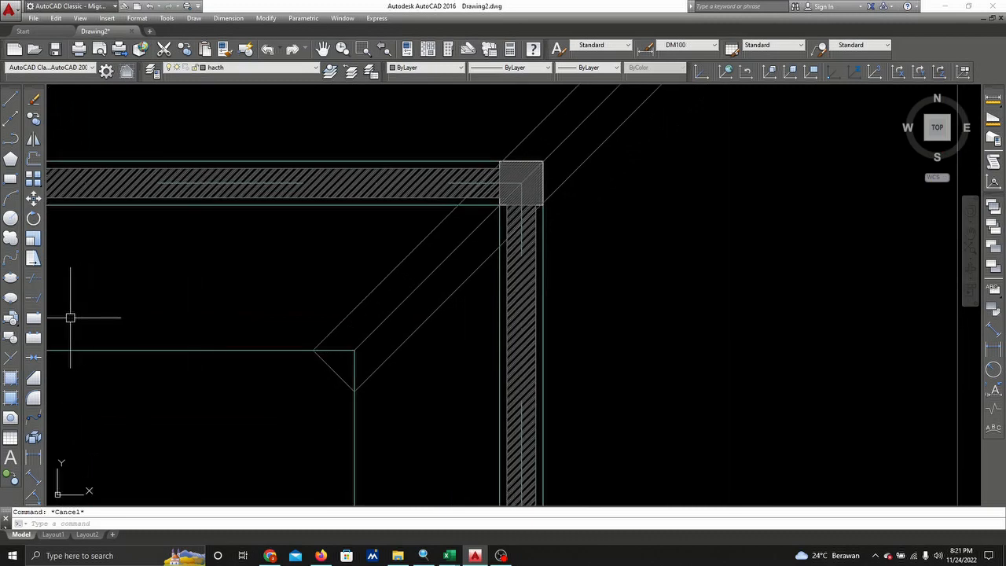
click(33, 277)
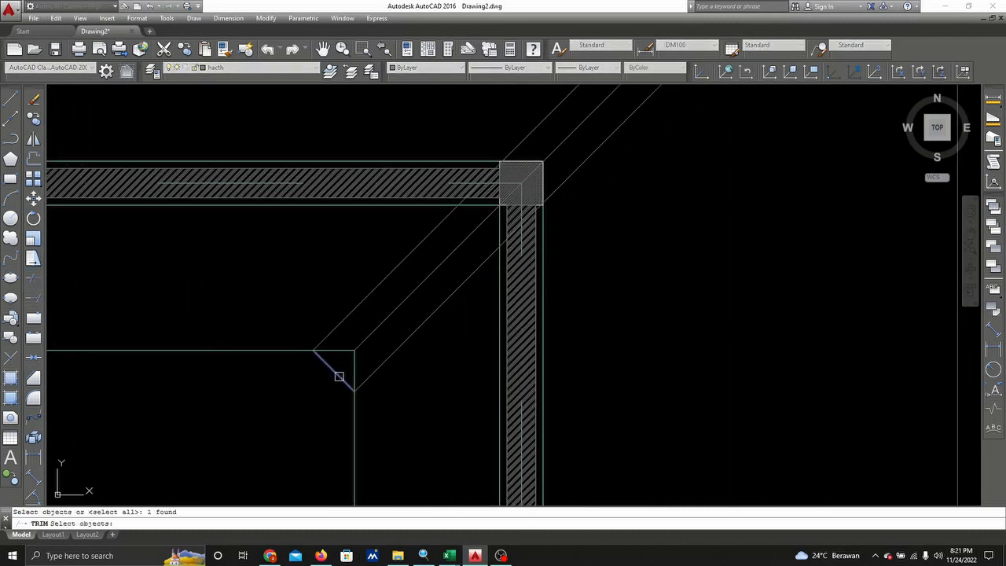
key(Return)
right_click(376, 349)
click(397, 353)
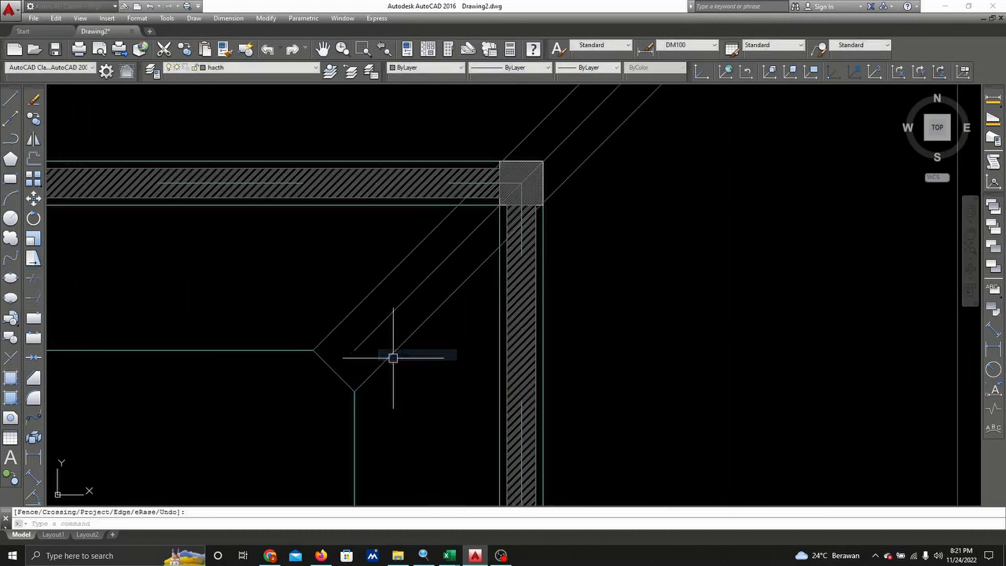
- Match the properties of the reference plan's dashed red GARIS-01 roof line onto the overhang outline, ridges and left-side diagonals
scroll(581, 329, down, 6)
middle_drag(772, 294, 690, 243)
scroll(745, 241, down, 5)
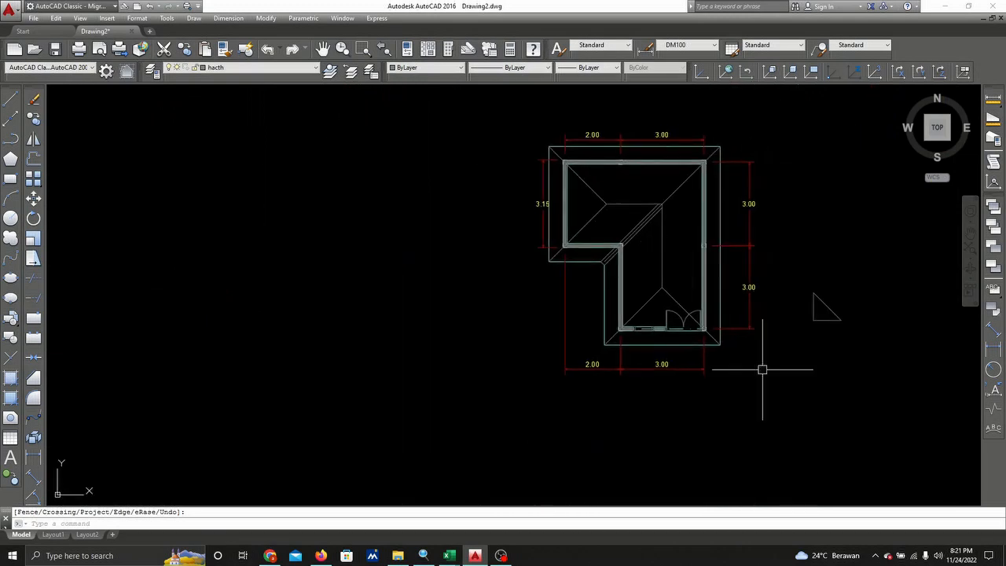
scroll(609, 247, down, 2)
middle_drag(609, 247, 425, 514)
scroll(476, 182, down, 3)
middle_drag(476, 181, 498, 334)
scroll(537, 219, up, 9)
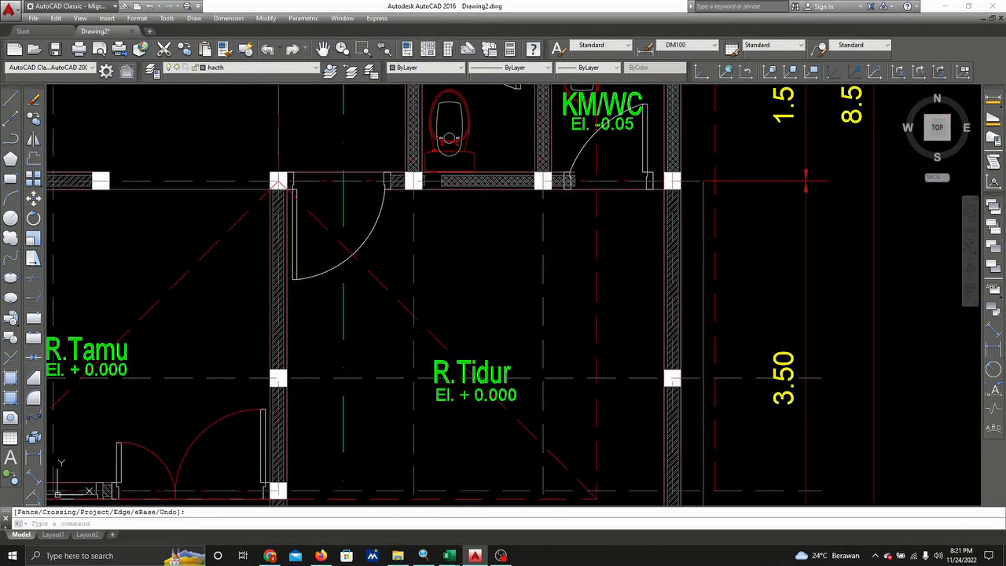
key(Escape)
click(596, 259)
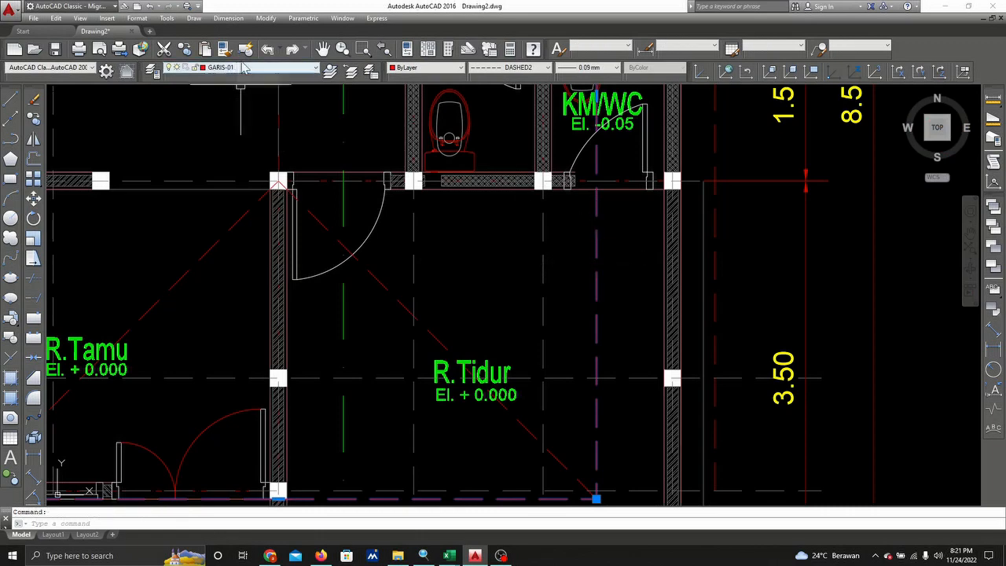
click(228, 52)
scroll(347, 237, down, 10)
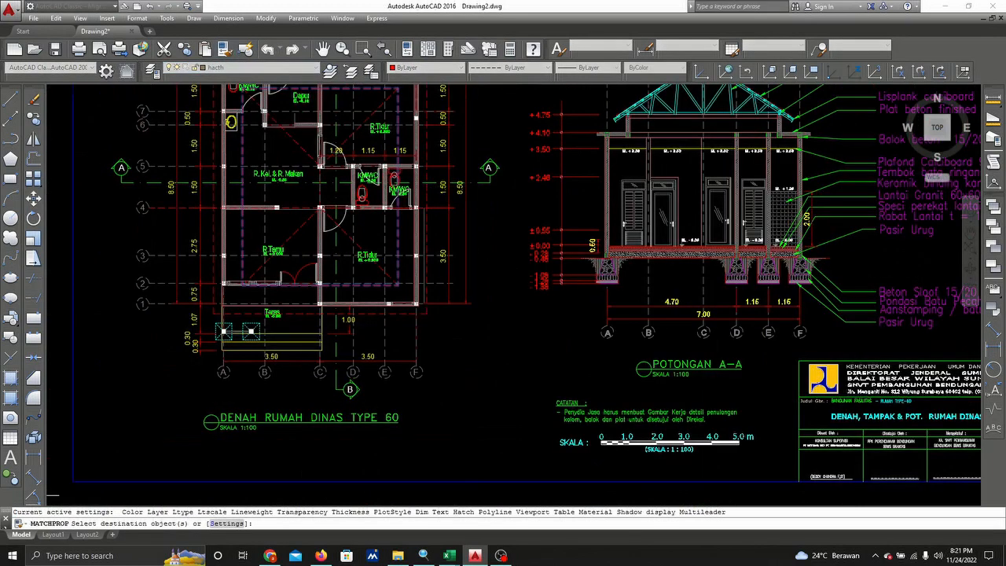
scroll(315, 285, down, 5)
middle_drag(310, 336, 344, 276)
scroll(343, 338, up, 11)
click(265, 277)
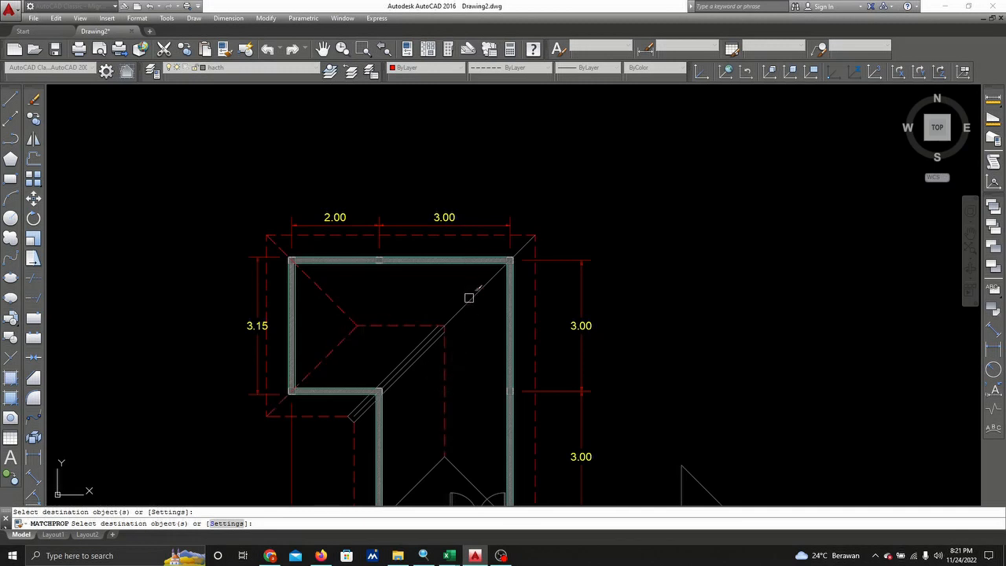
- Match the same dashed red properties onto the remaining diagonals, the three parallel inner-corner lines and their short end line
scroll(525, 355, down, 4)
scroll(509, 336, up, 6)
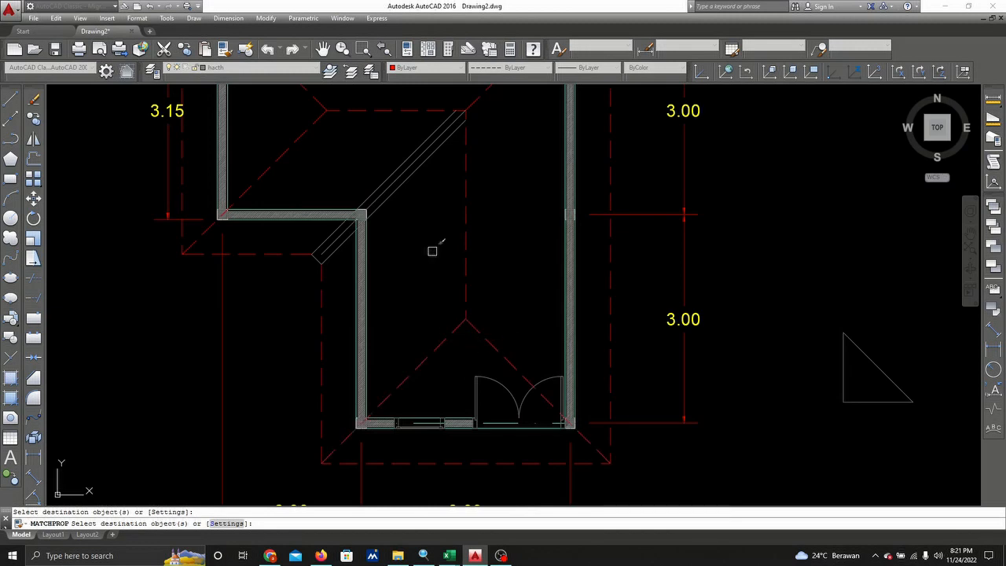
scroll(432, 251, up, 3)
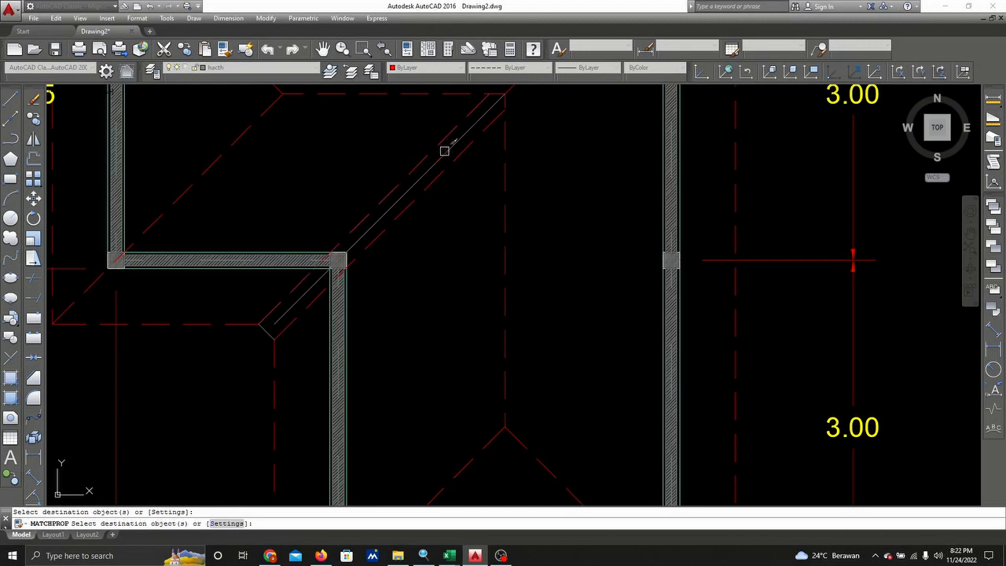
click(250, 308)
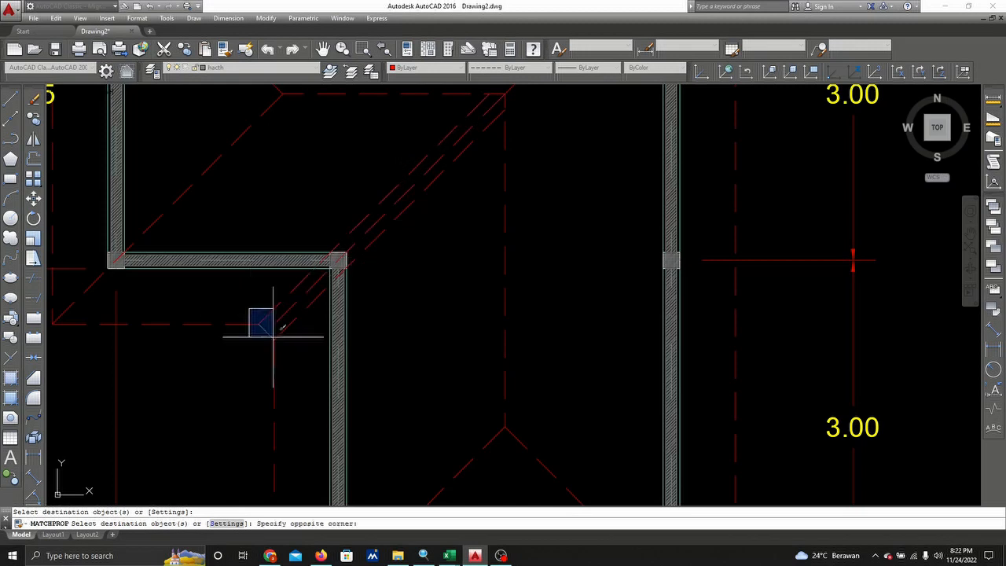
right_click(325, 348)
click(348, 354)
- Erase the leftover triangle beside the roof plan
scroll(432, 298, down, 8)
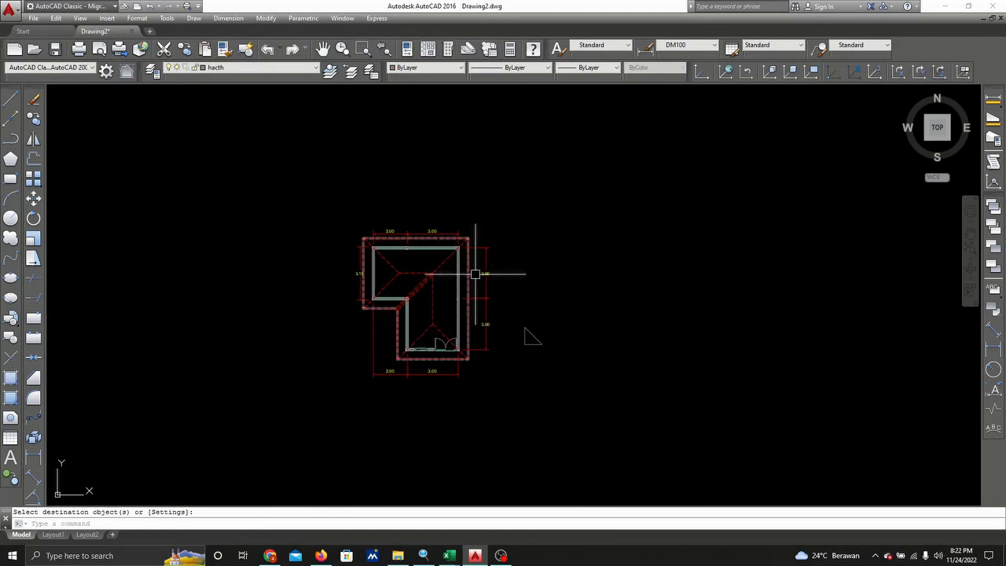
scroll(487, 262, up, 4)
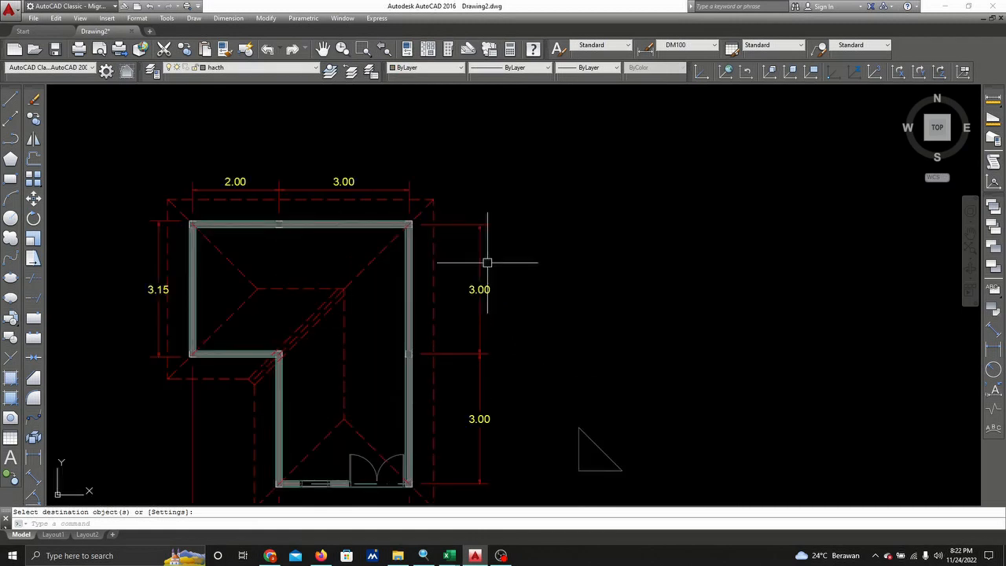
scroll(487, 262, down, 5)
click(571, 320)
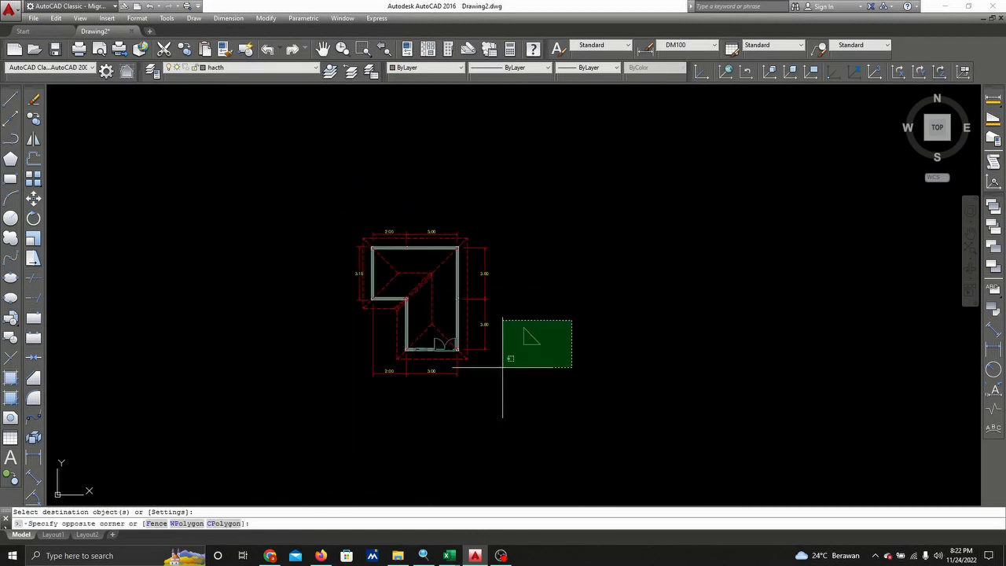
click(514, 377)
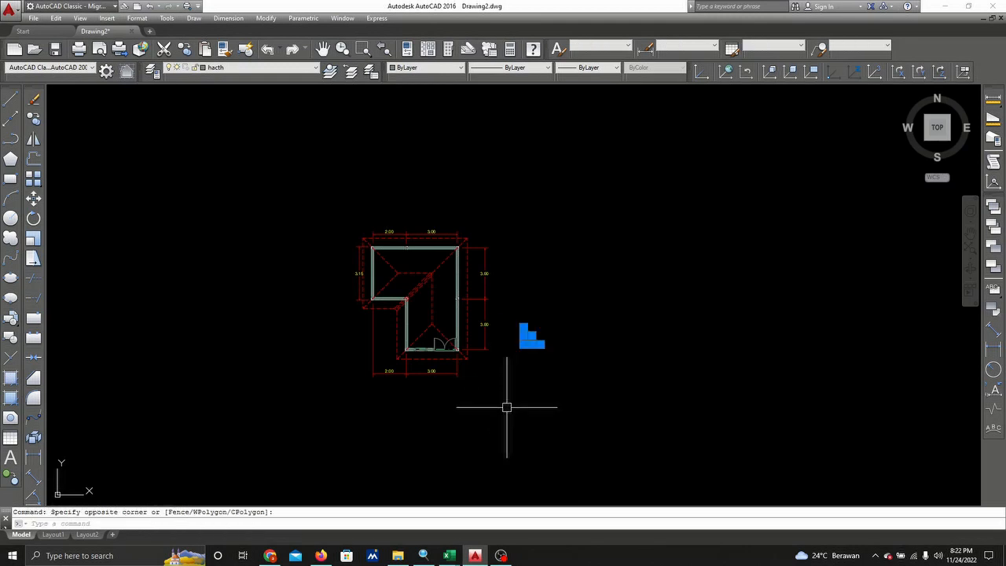
key(Delete)
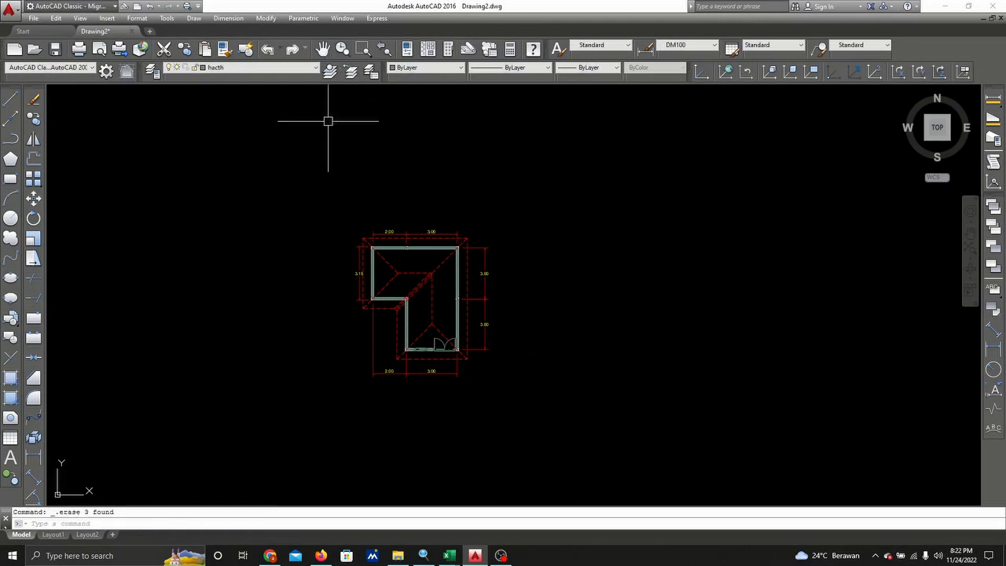
- Examine the room labels, level texts and dashed roof lines on the reference house floor plan
scroll(345, 194, down, 4)
middle_drag(356, 198, 439, 369)
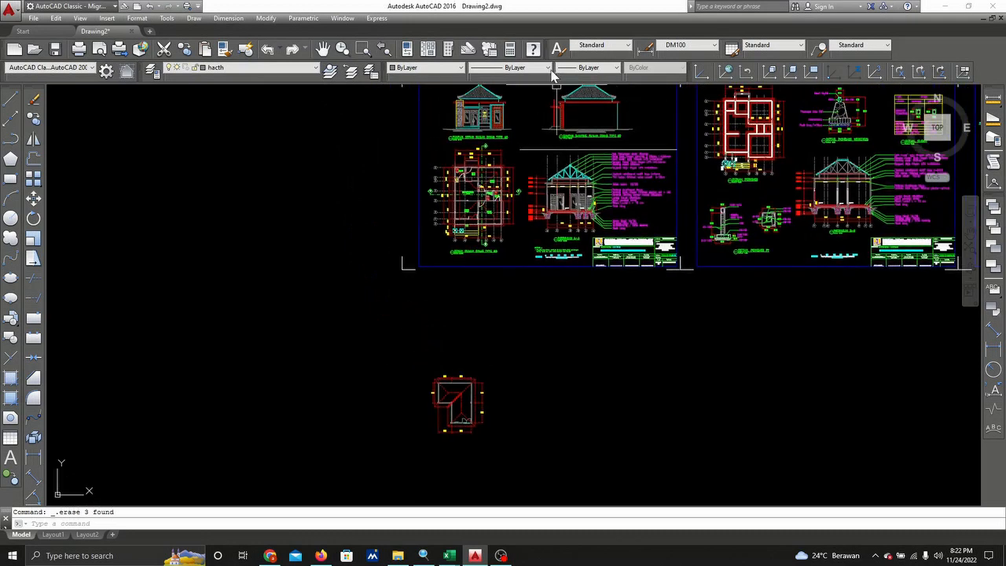
scroll(415, 220, up, 2)
scroll(537, 162, up, 5)
middle_drag(471, 180, 472, 263)
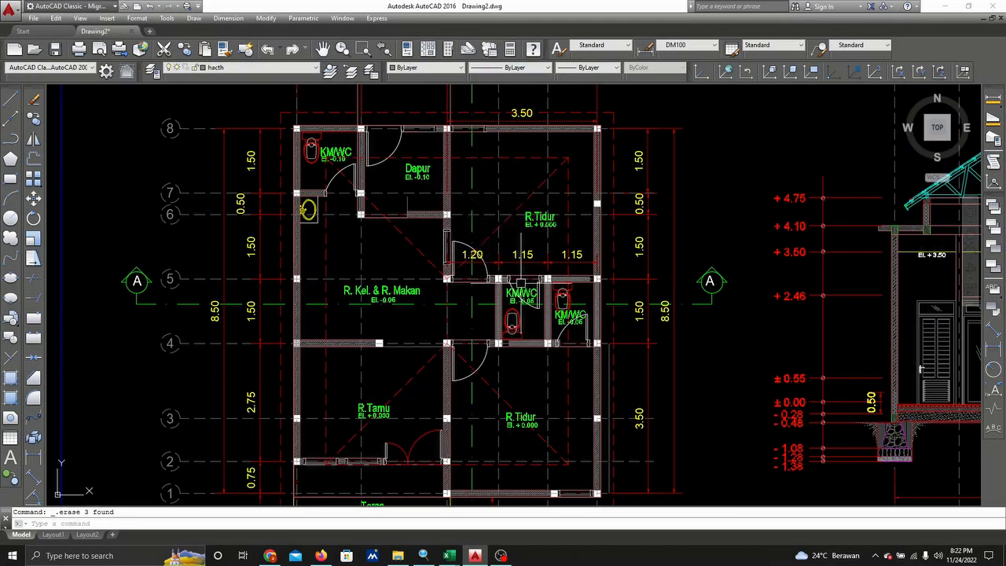
middle_drag(377, 408, 325, 251)
scroll(397, 353, up, 4)
scroll(396, 353, down, 2)
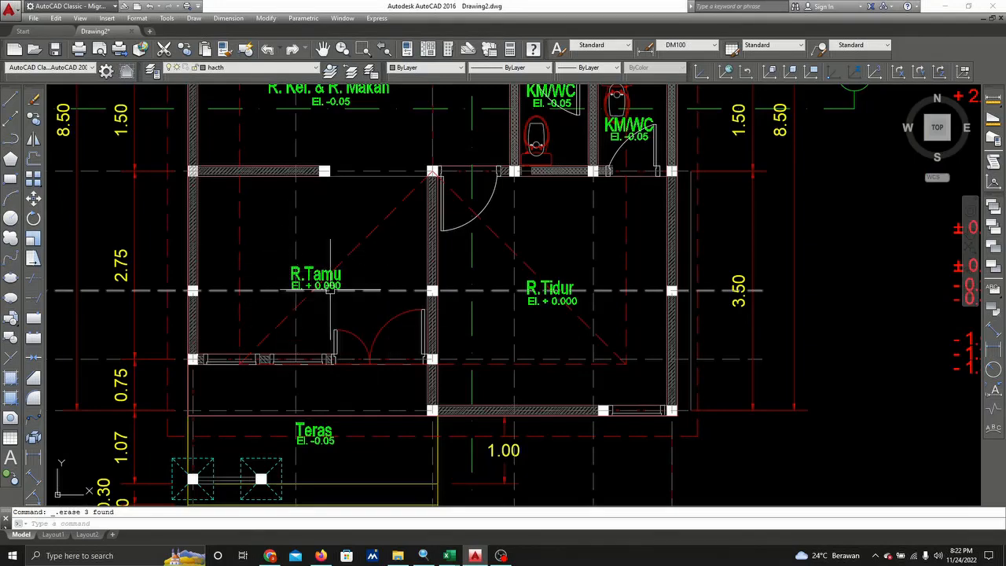
scroll(326, 290, down, 4)
scroll(336, 280, down, 2)
middle_drag(351, 267, 419, 370)
scroll(432, 308, up, 6)
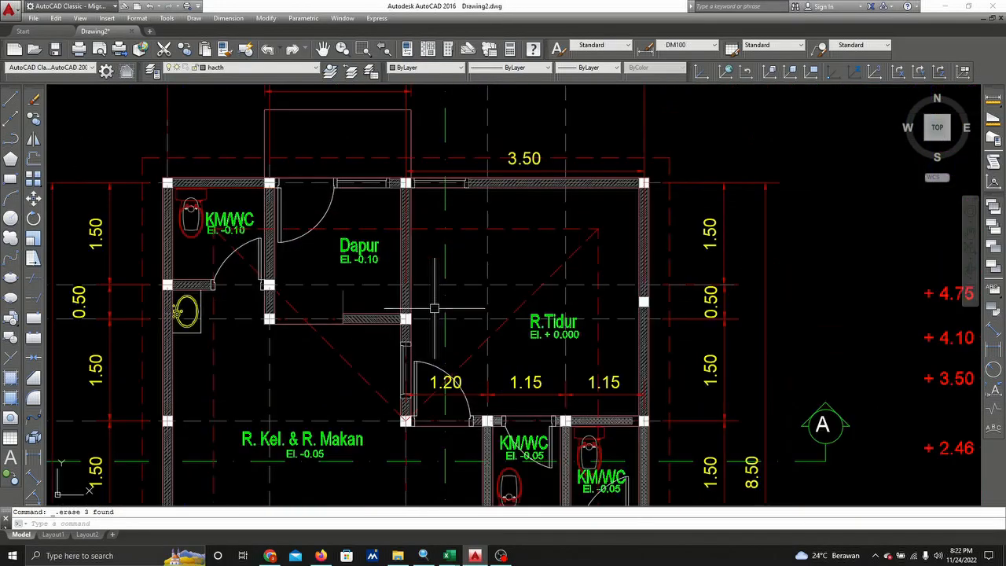
middle_drag(414, 329, 528, 184)
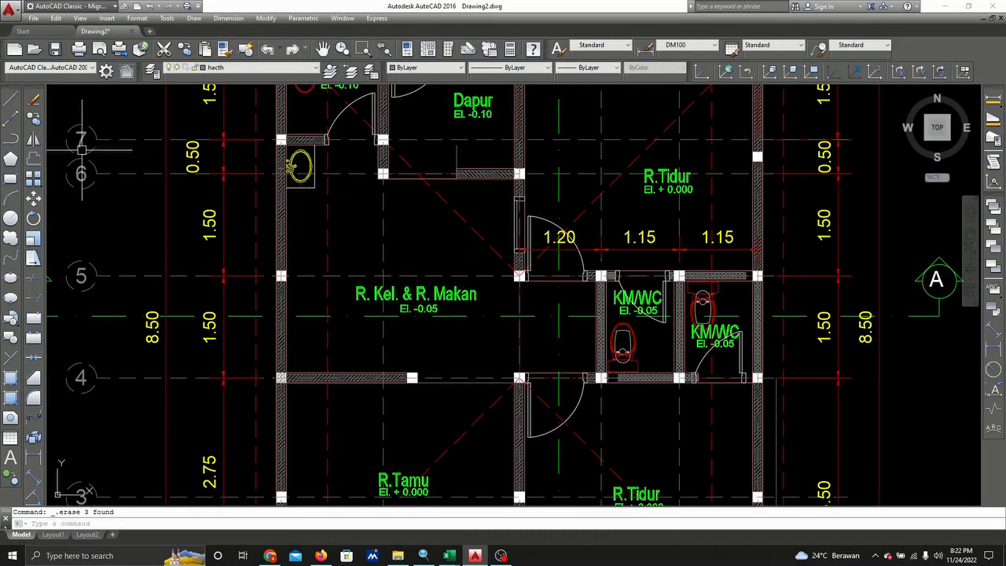
- Copy the R.Tamu label with its El. + 0.000 level text from the reference plan into the new plan's front room, above the double door
click(33, 119)
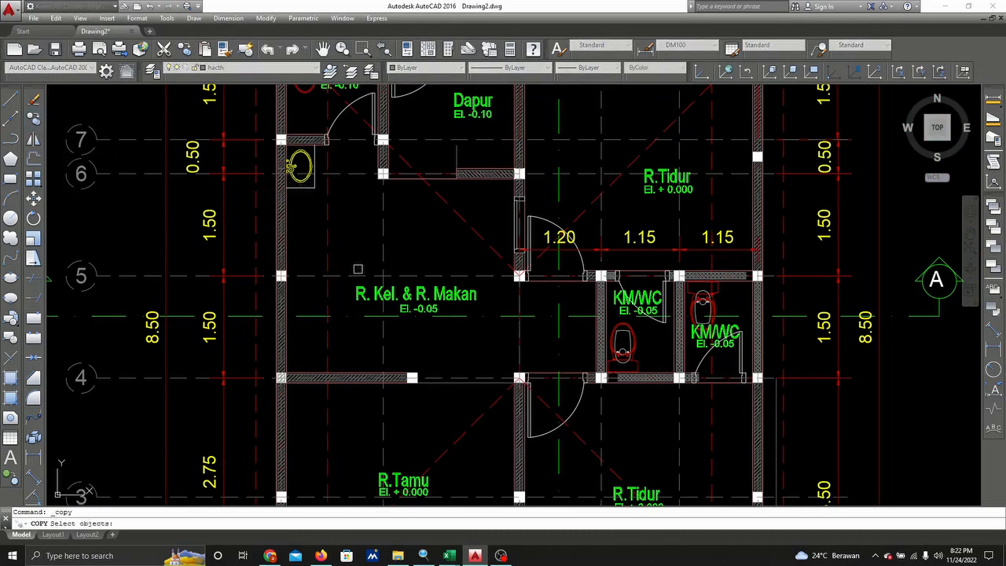
middle_drag(369, 408, 455, 184)
click(443, 222)
click(547, 290)
right_click(503, 283)
click(494, 267)
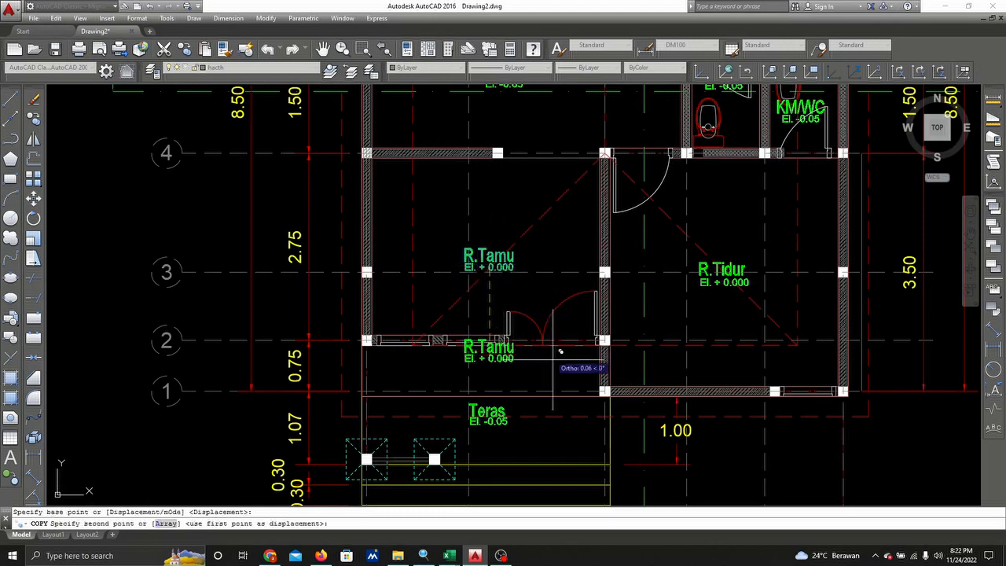
scroll(559, 379, down, 7)
scroll(559, 379, down, 2)
middle_drag(558, 377, 515, 128)
scroll(506, 328, up, 12)
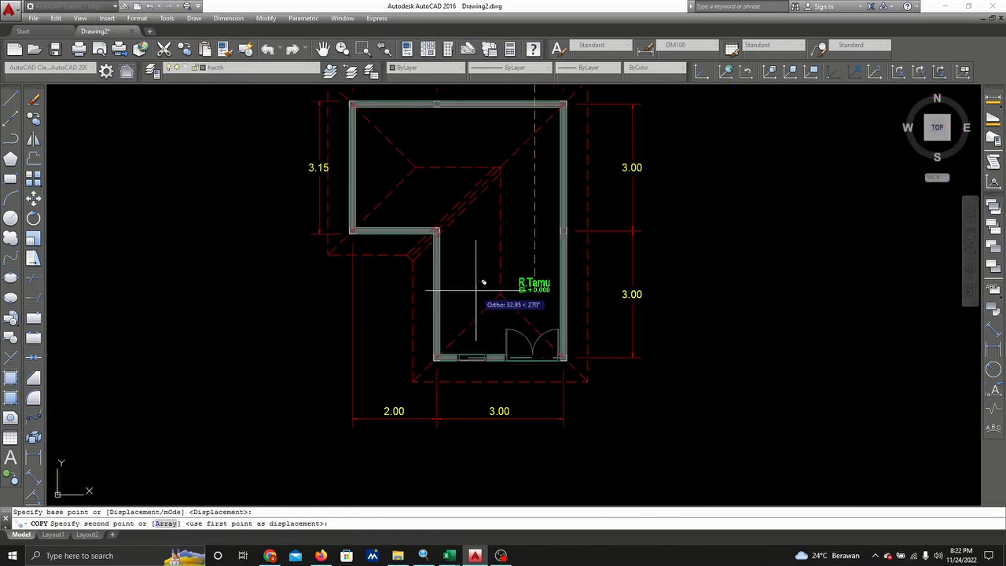
click(634, 304)
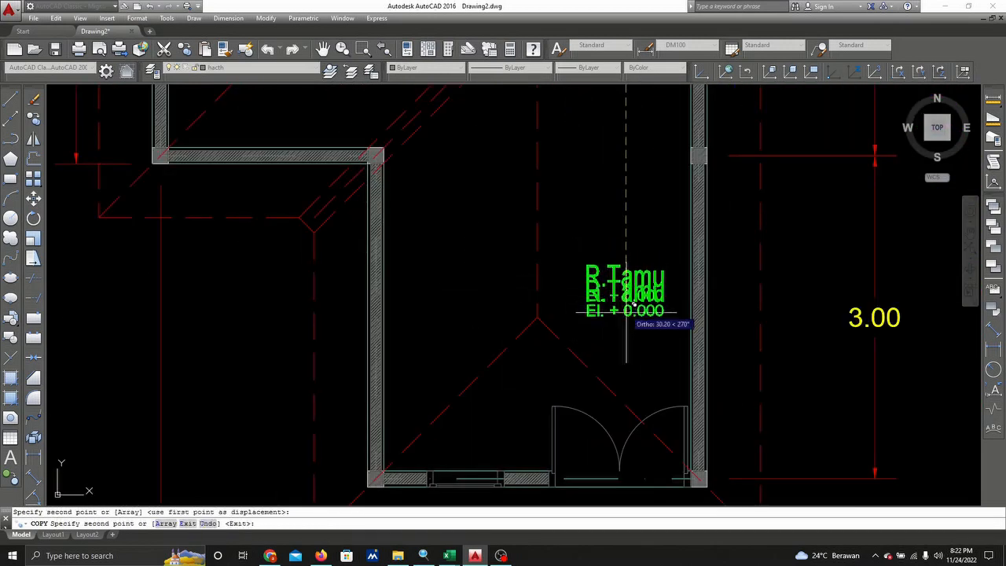
key(Escape)
- Check the size and placement of the copied R.Tamu label and level text in the new plan
middle_drag(635, 307, 485, 279)
scroll(563, 286, down, 2)
scroll(491, 282, up, 2)
scroll(512, 293, up, 2)
scroll(512, 293, down, 2)
scroll(463, 206, down, 2)
middle_drag(462, 199, 472, 287)
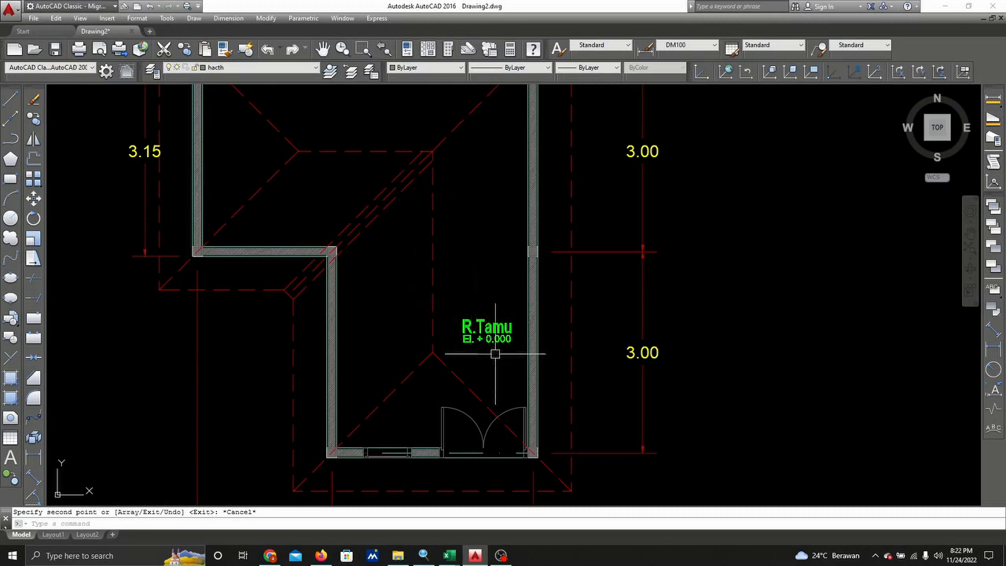
scroll(496, 346, up, 3)
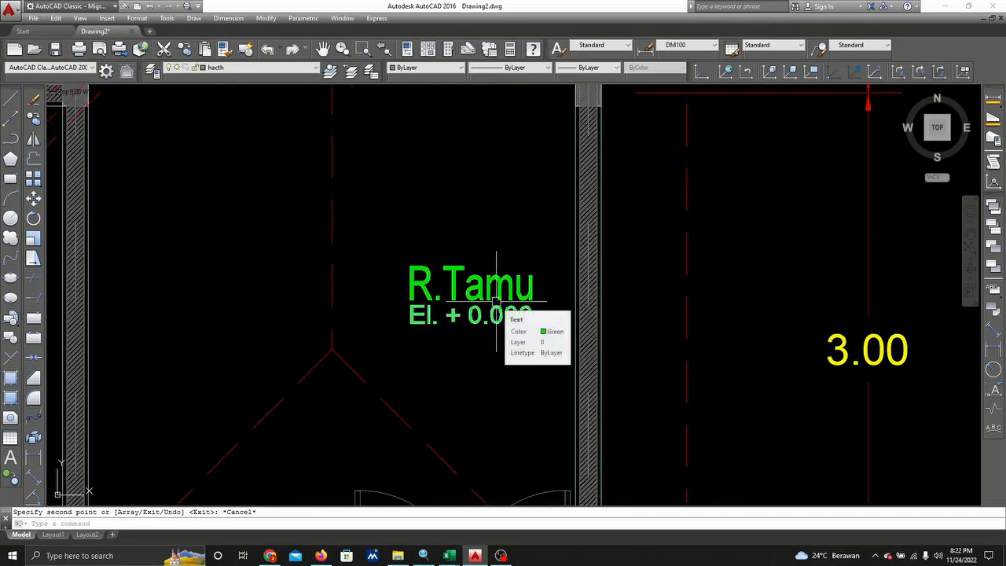
- Draw a three-sided terrace outline 1.00 deep in front of the new plan's door wall, spanning between its outer corners
scroll(495, 314, down, 3)
middle_drag(481, 448, 478, 373)
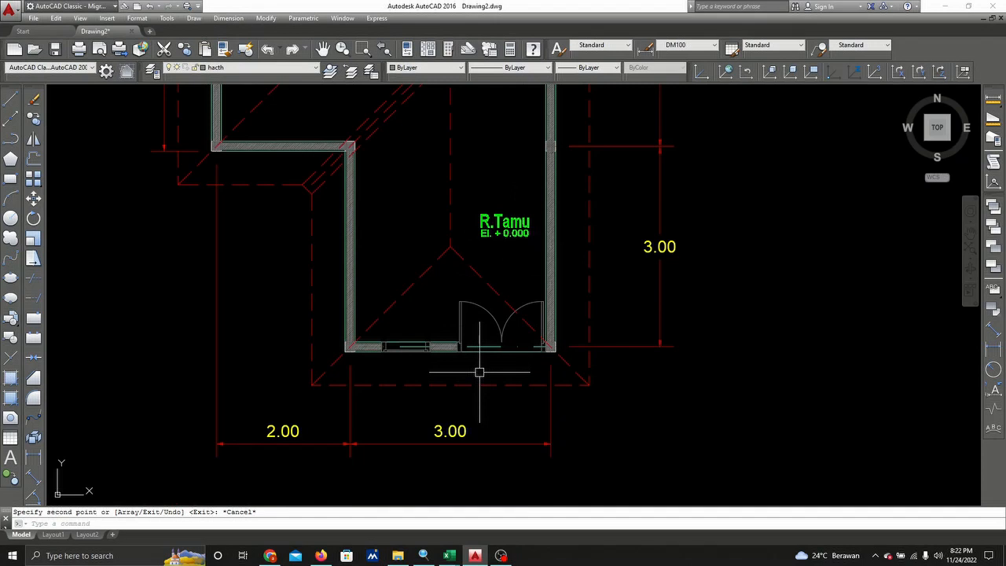
click(11, 99)
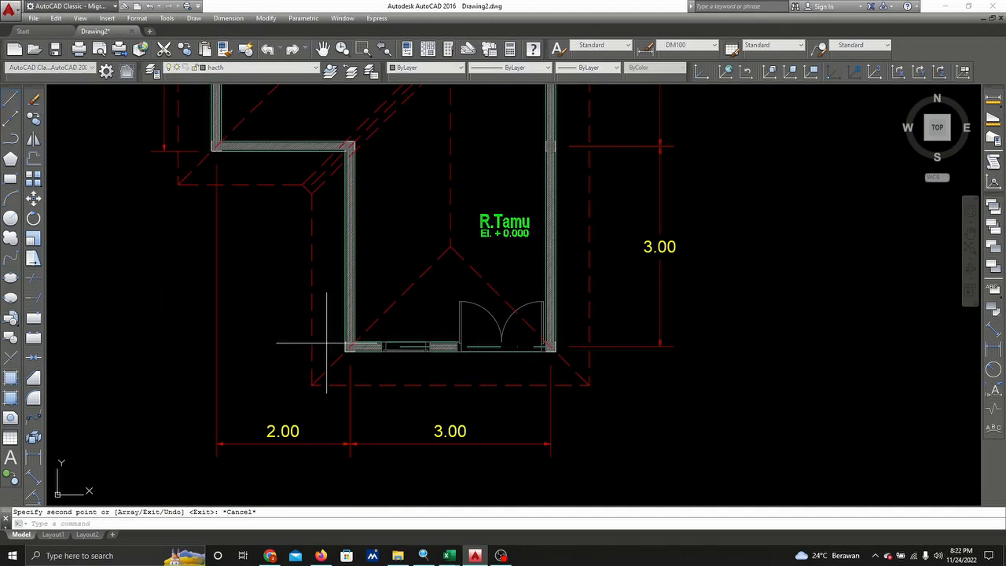
scroll(340, 367, up, 2)
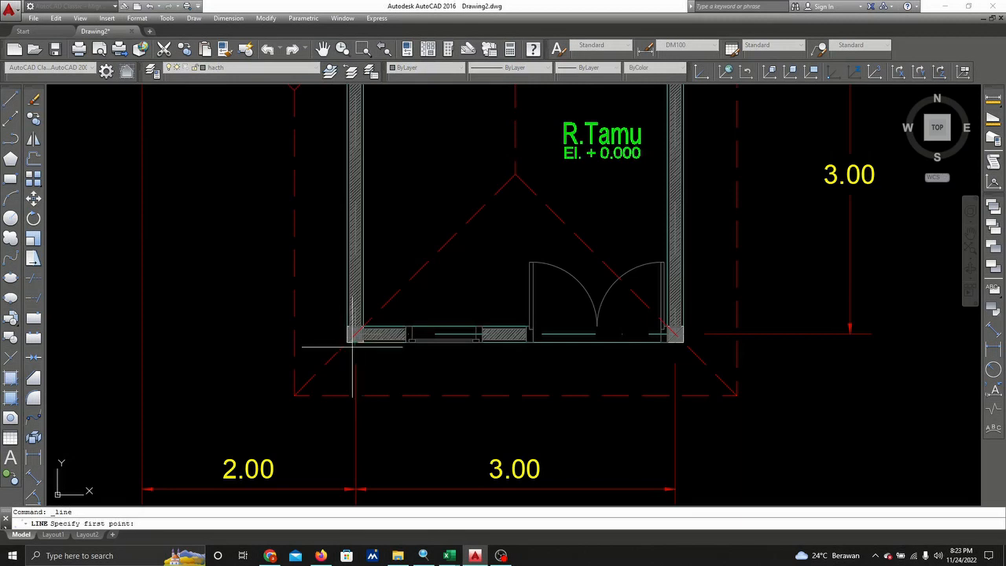
click(347, 344)
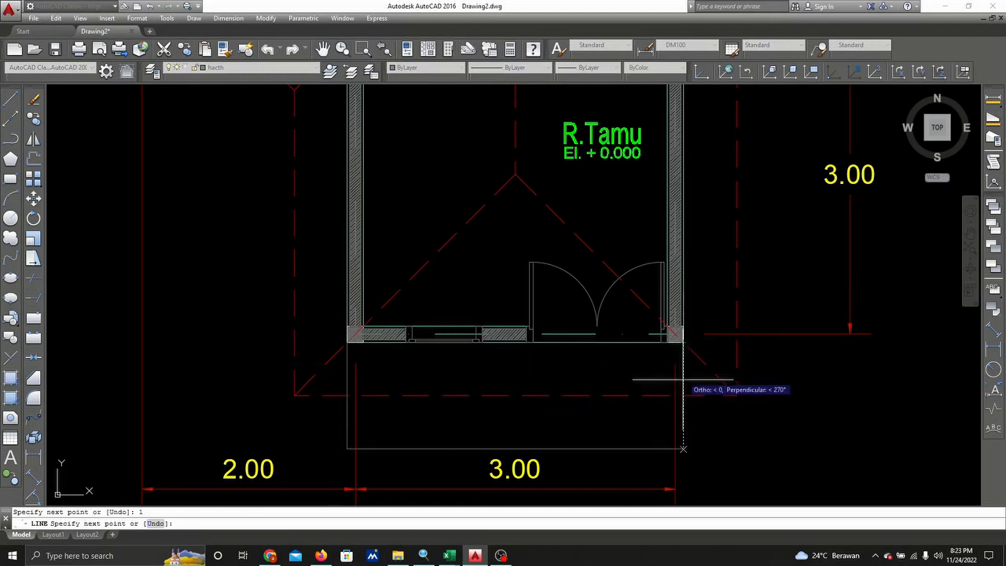
click(685, 415)
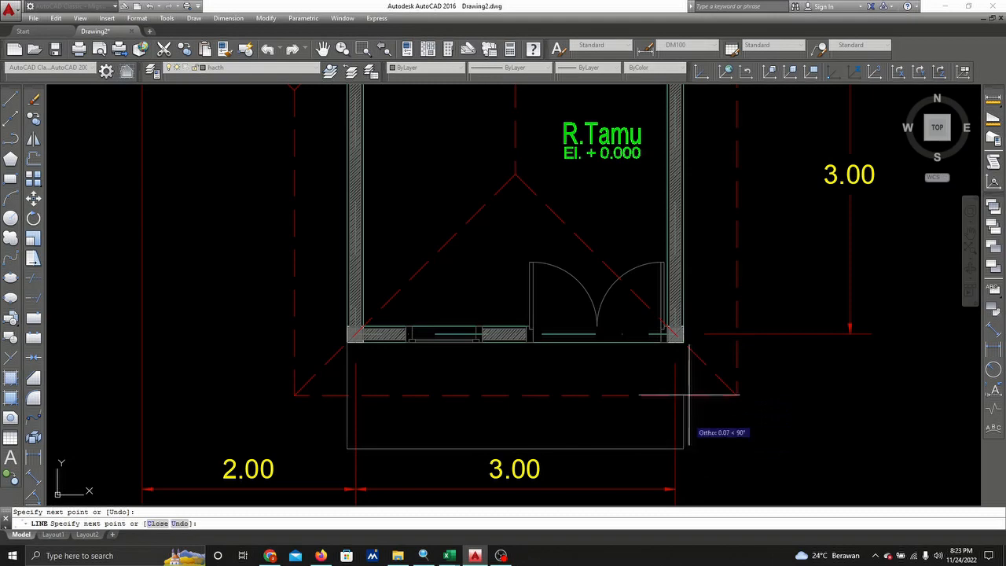
click(682, 344)
right_click(716, 348)
click(738, 354)
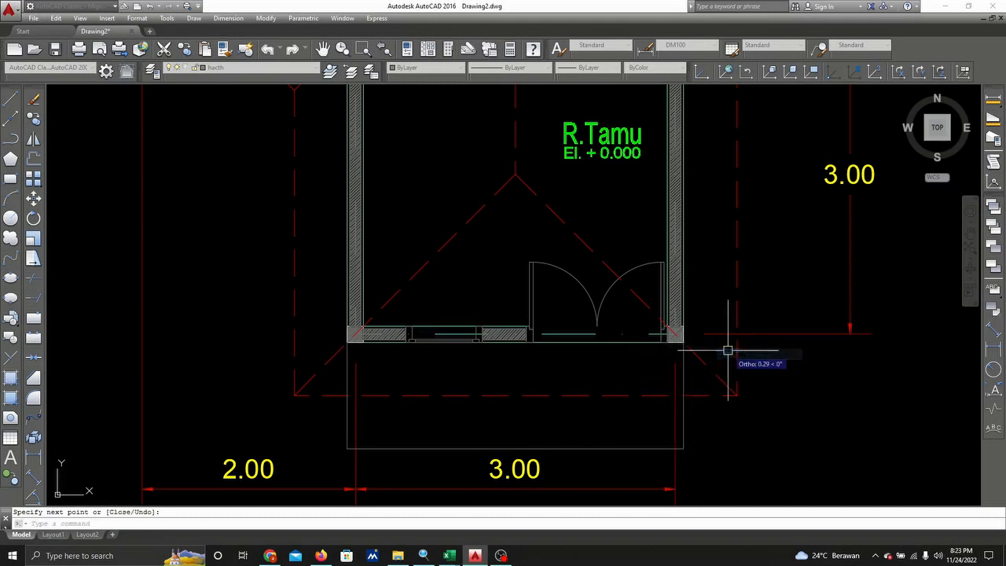
- Review the terrace outline, room label and dimensions across the whole new plan
scroll(722, 363, down, 4)
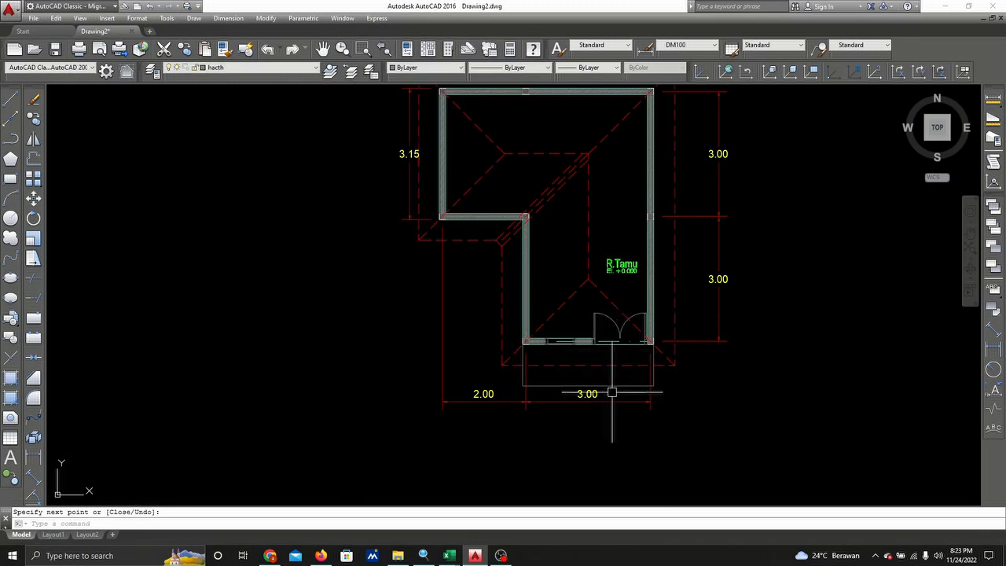
scroll(634, 377, up, 4)
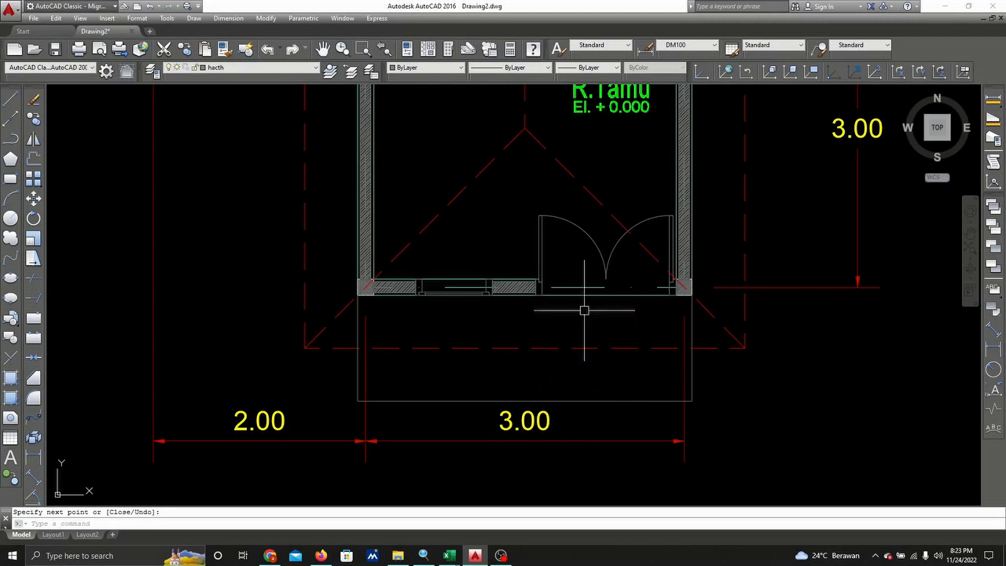
scroll(586, 283, down, 2)
scroll(585, 283, down, 2)
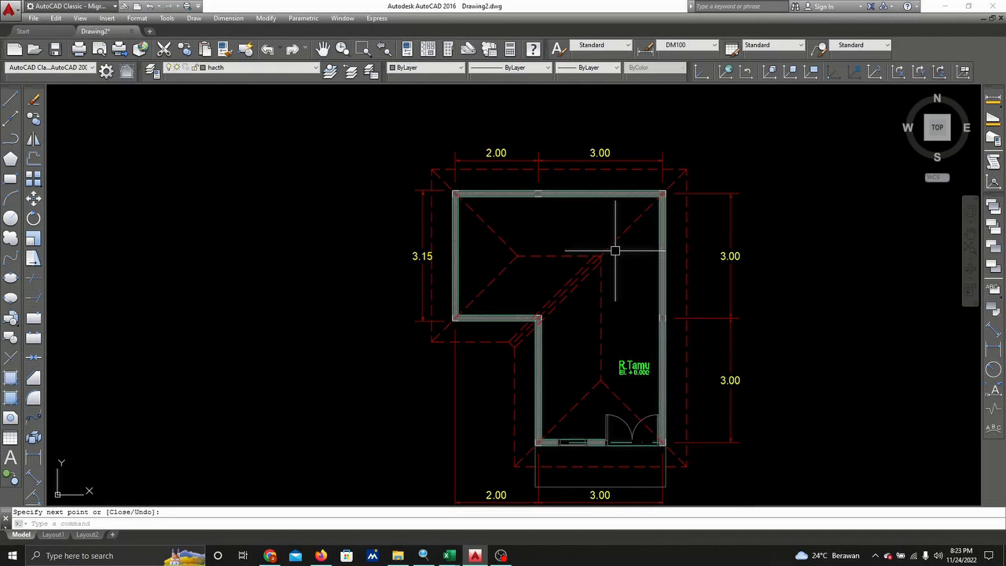
scroll(613, 256, down, 2)
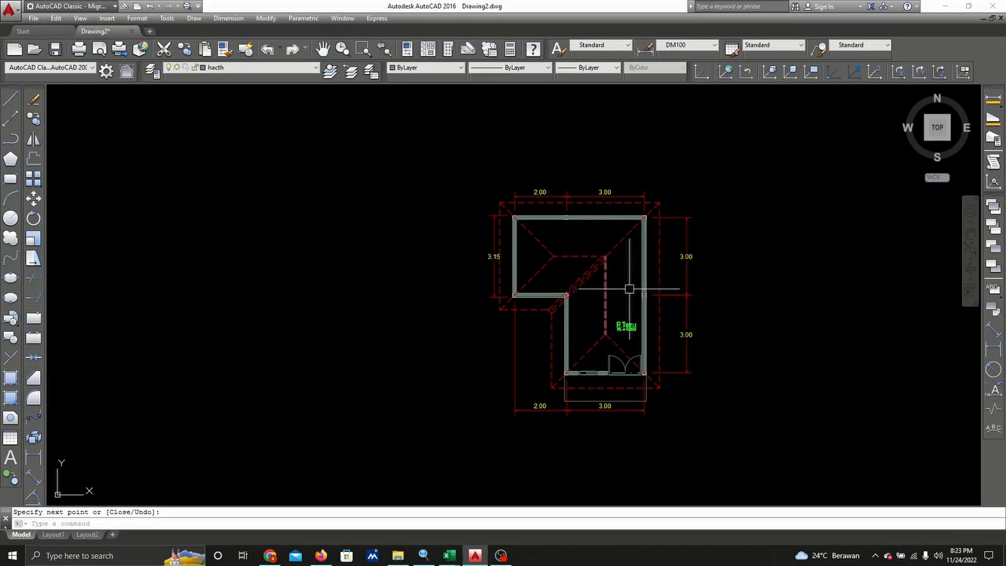
scroll(626, 331, up, 2)
- Examine the floor-level texts of the KM/WC, Dapur and R.Tidur rooms on the reference plan
scroll(626, 315, down, 8)
middle_drag(589, 227, 567, 319)
drag(567, 320, 559, 389)
scroll(634, 263, up, 10)
scroll(510, 301, up, 4)
scroll(433, 305, up, 3)
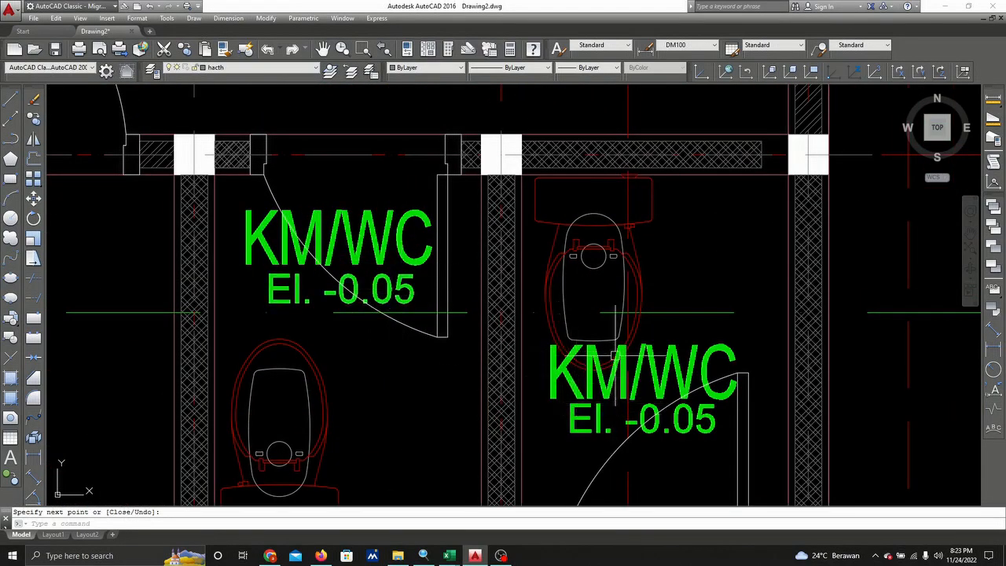
scroll(615, 355, down, 5)
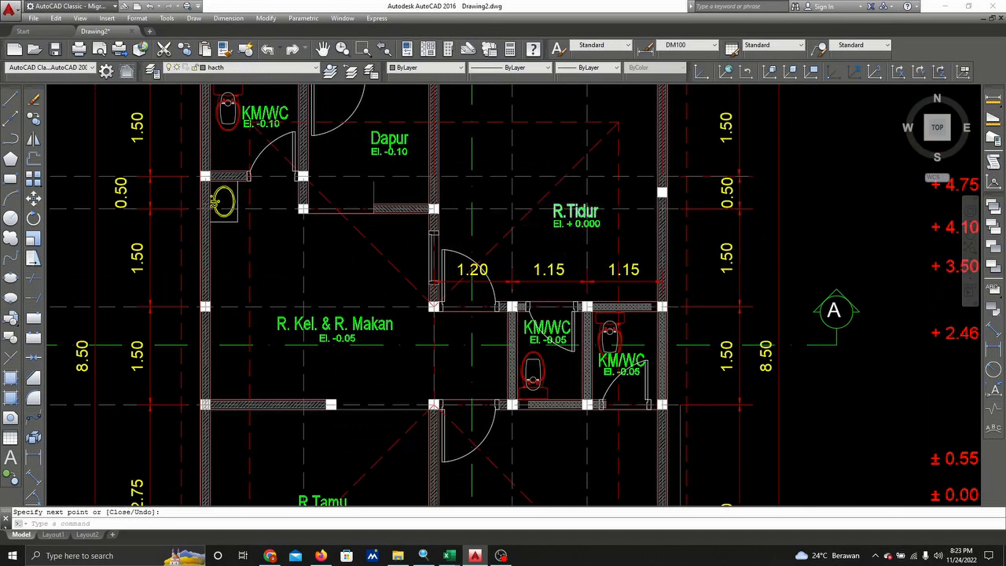
scroll(572, 233, up, 2)
scroll(573, 233, down, 2)
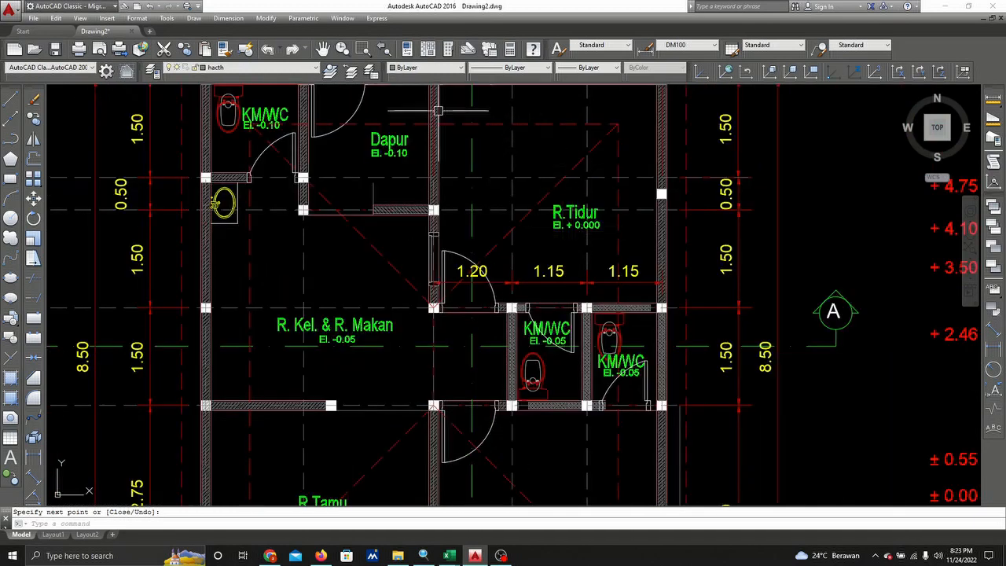
scroll(394, 156, up, 3)
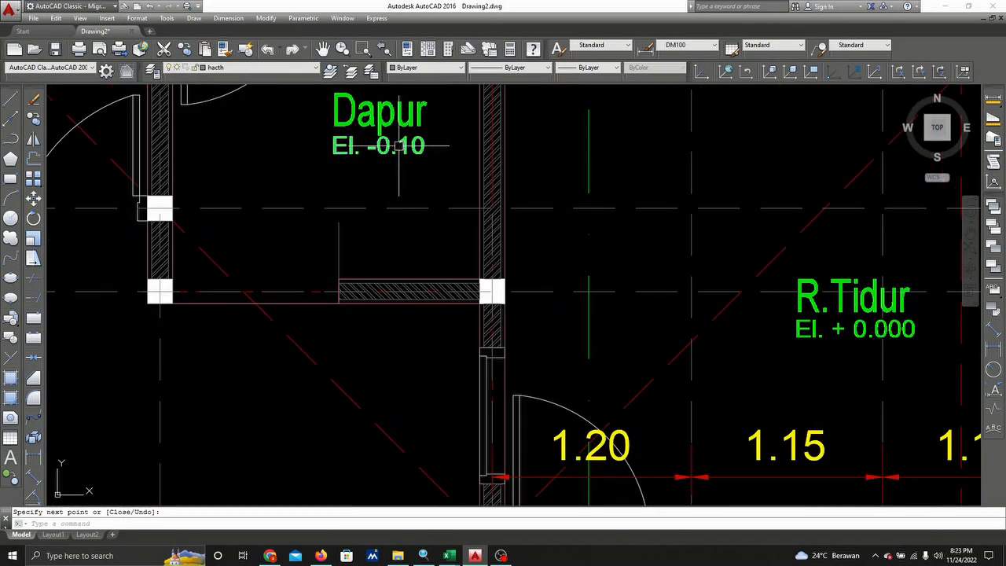
scroll(399, 147, down, 3)
- Examine the Teras label, its level text and the front step lines on the reference plan
middle_drag(557, 335, 540, 269)
scroll(588, 304, up, 2)
scroll(588, 312, down, 2)
middle_drag(581, 337, 581, 111)
middle_drag(604, 314, 618, 257)
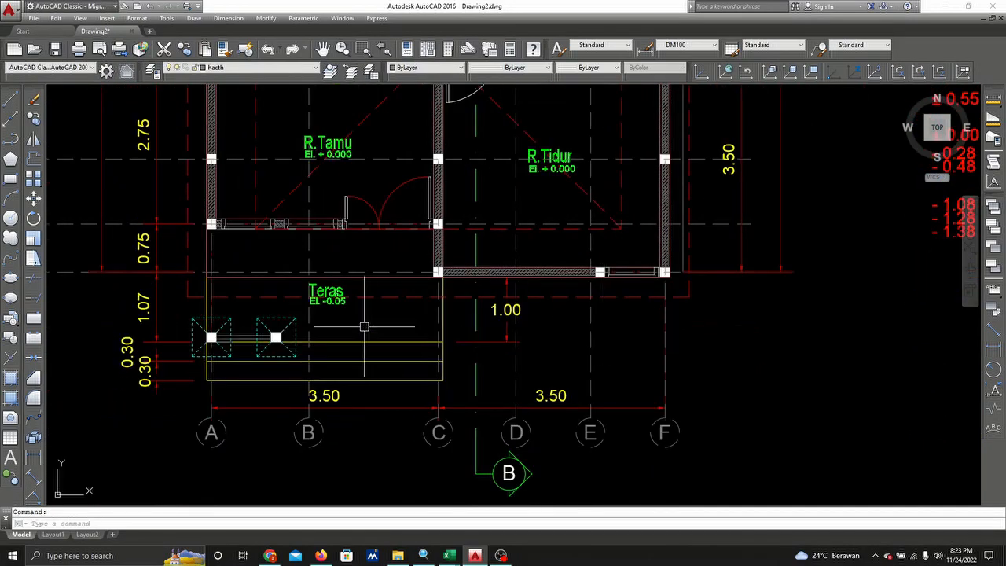
scroll(364, 325, up, 4)
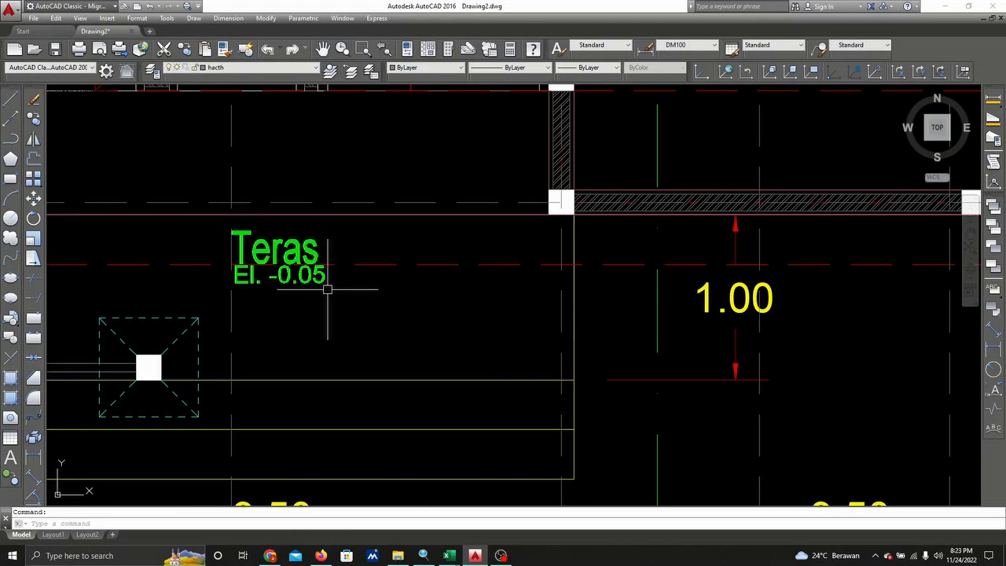
scroll(327, 290, down, 6)
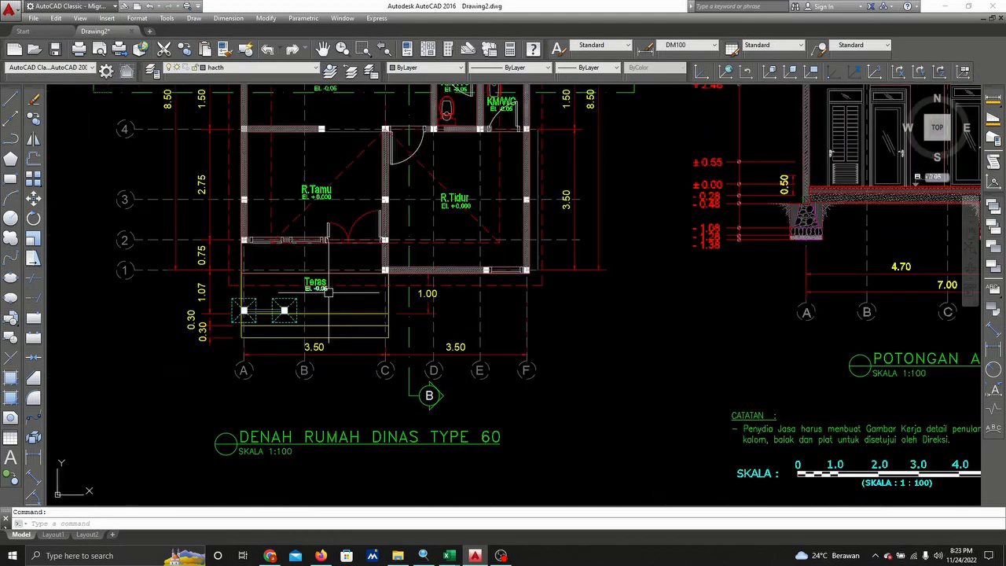
middle_drag(378, 249, 344, 274)
scroll(324, 164, up, 3)
scroll(323, 164, down, 3)
middle_drag(323, 163, 423, 221)
scroll(314, 216, down, 1)
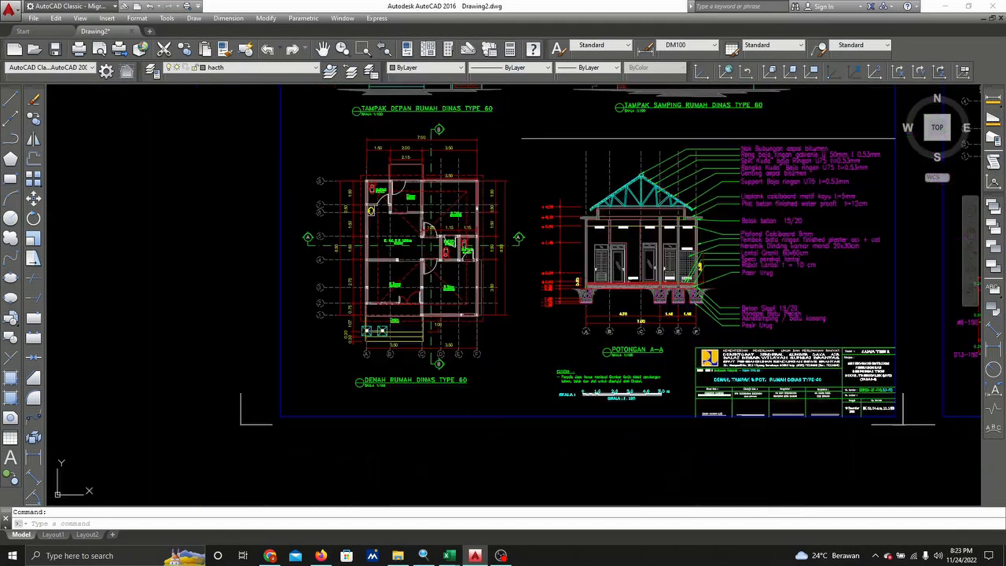
- Examine the numbered and lettered grid axis bubbles around the reference plan and return to the new plan
scroll(314, 216, up, 3)
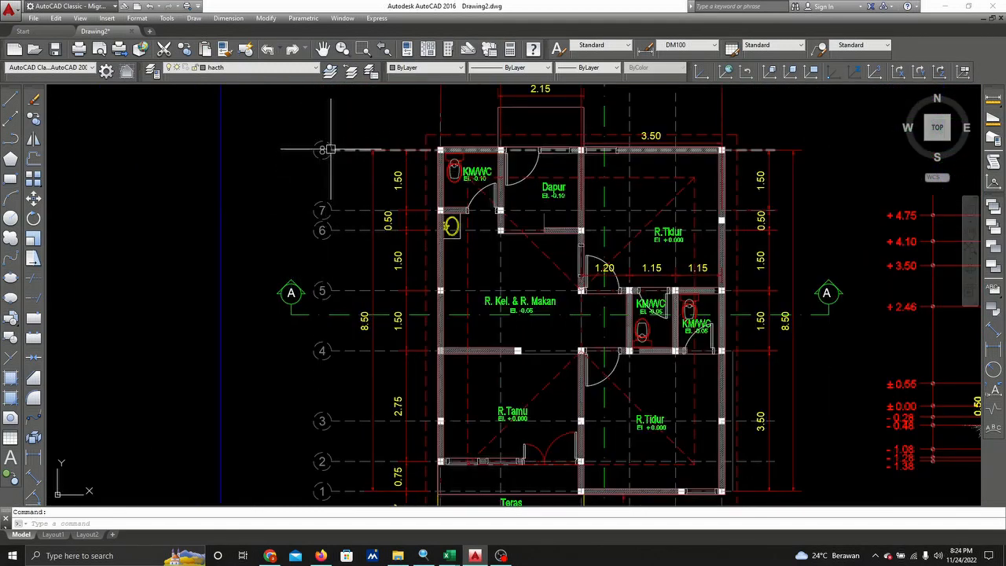
scroll(440, 153, down, 2)
middle_drag(440, 153, 461, 86)
scroll(464, 366, up, 5)
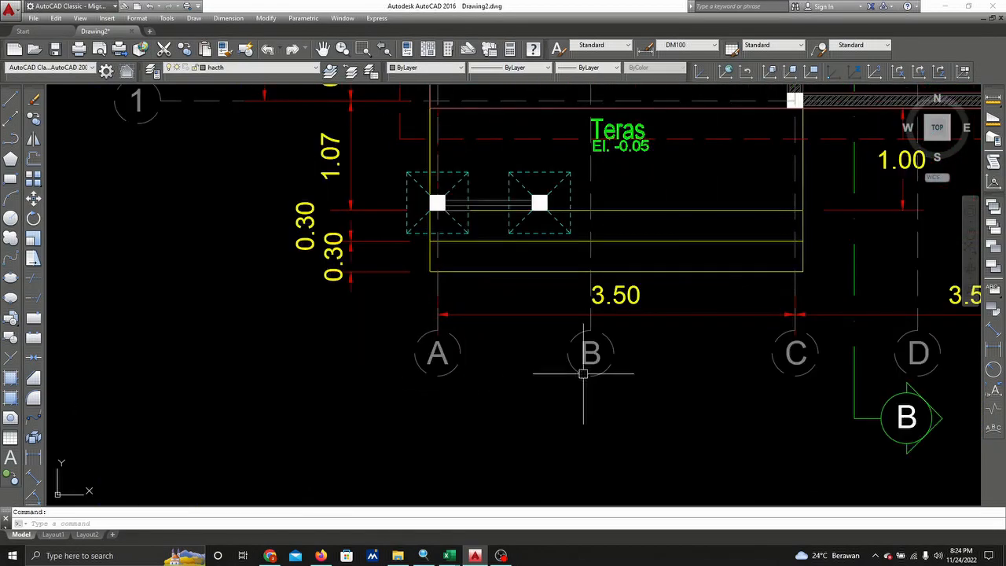
scroll(736, 375, down, 5)
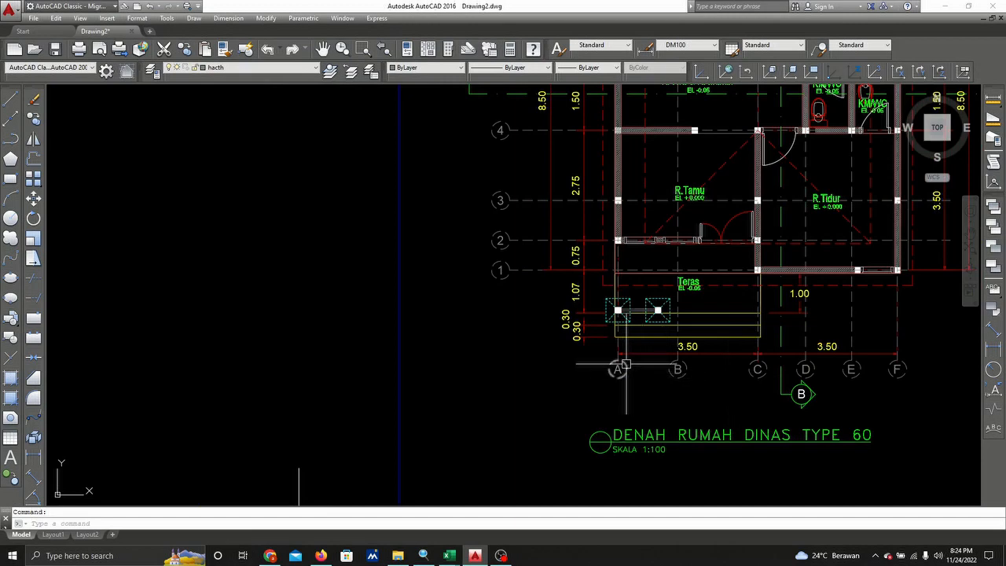
middle_drag(638, 265, 576, 296)
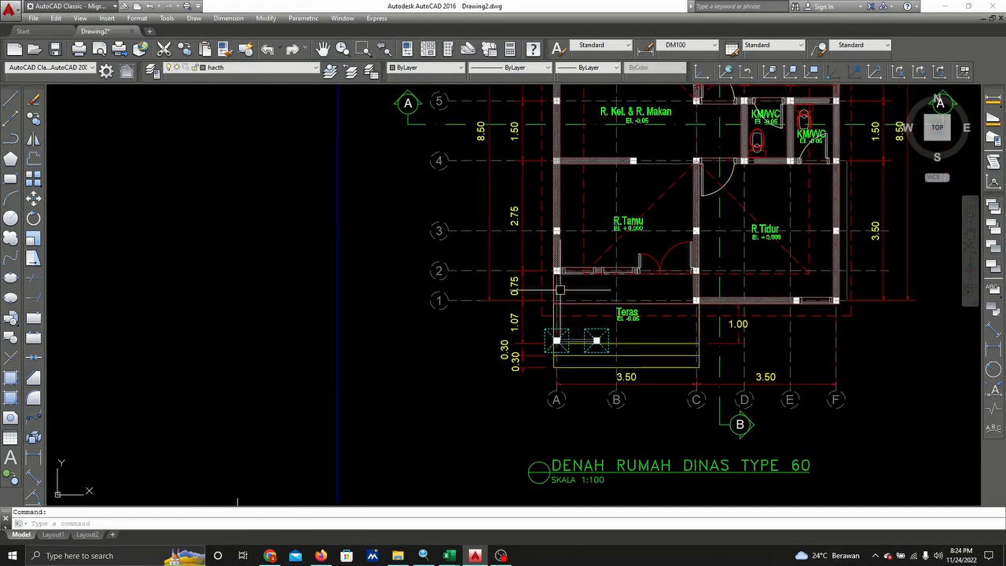
scroll(560, 290, down, 5)
scroll(449, 353, up, 3)
scroll(432, 311, up, 4)
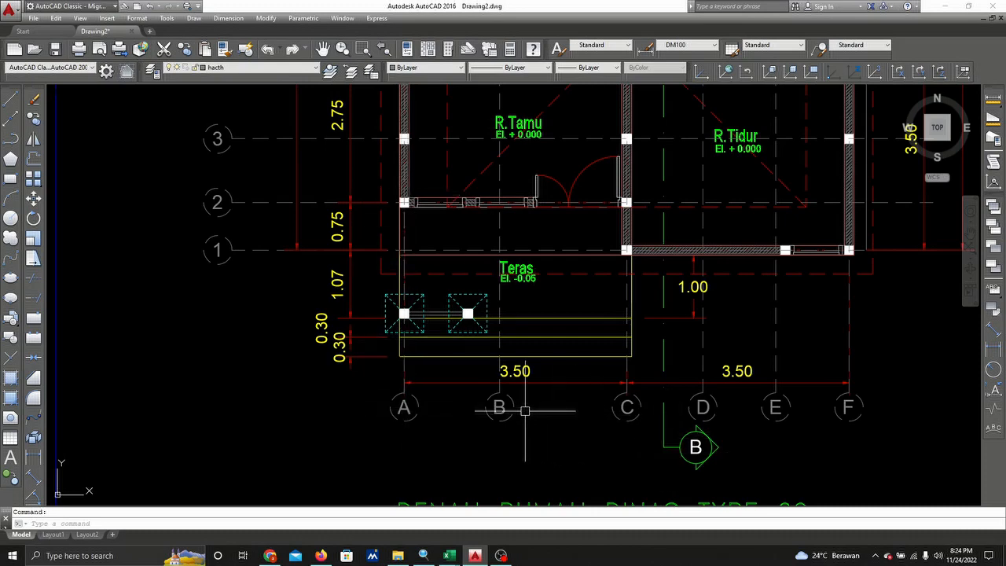
scroll(525, 410, down, 3)
middle_drag(525, 410, 520, 487)
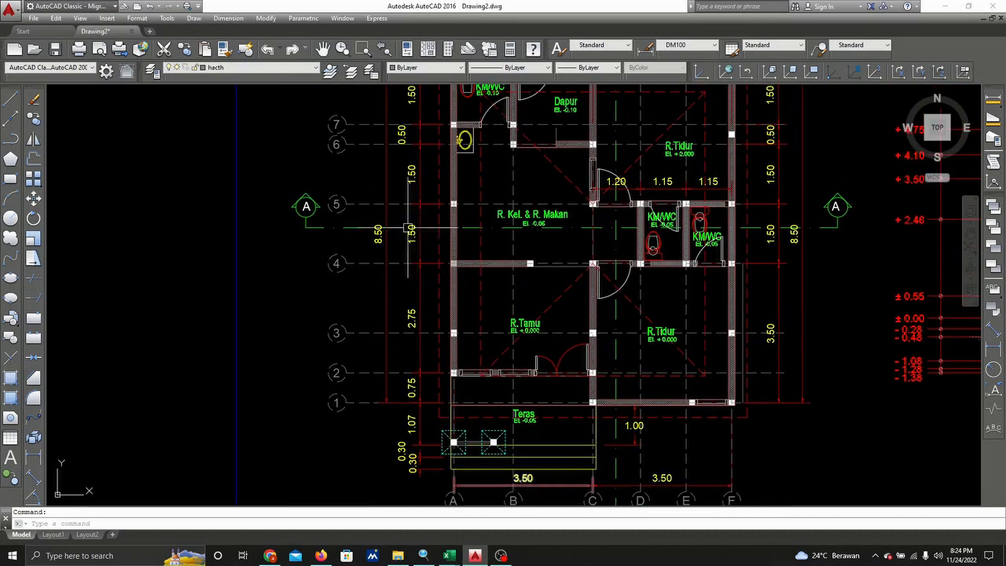
scroll(512, 147, up, 2)
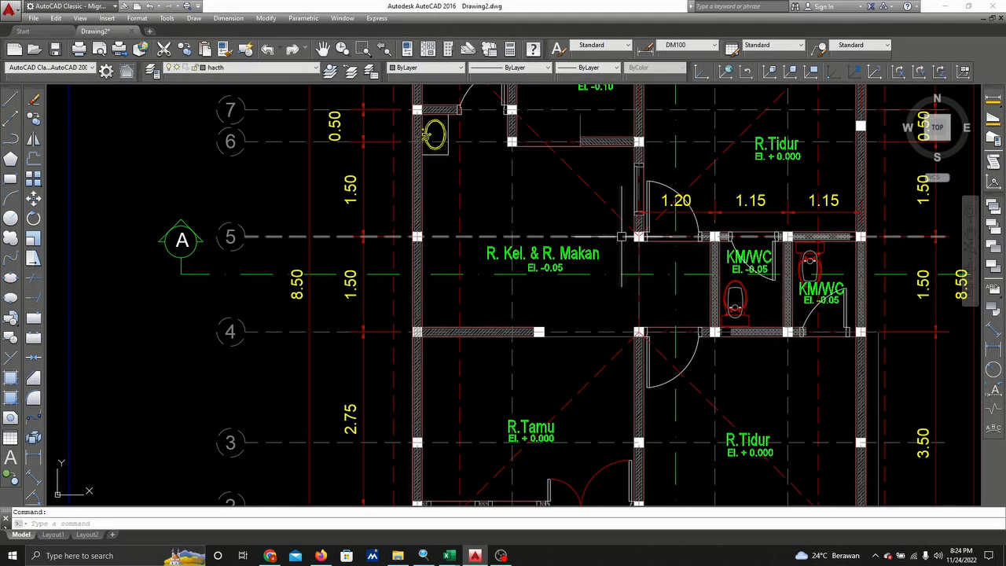
scroll(620, 236, down, 10)
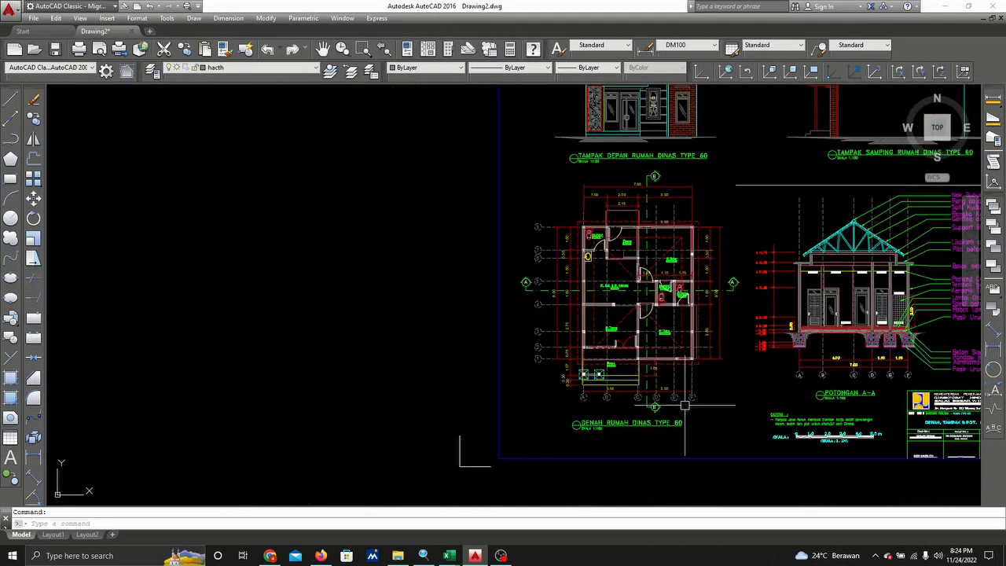
scroll(605, 375, up, 7)
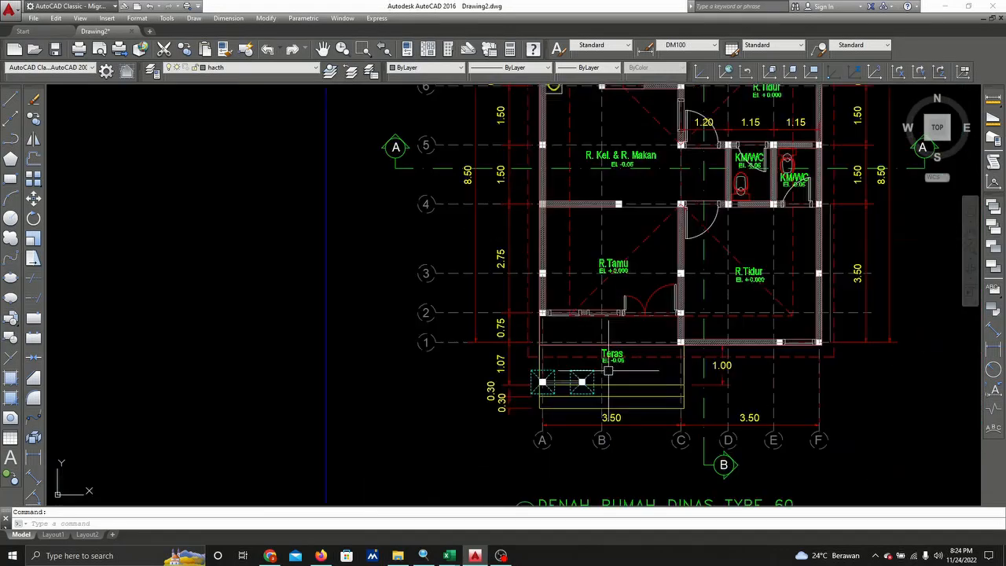
scroll(540, 439, down, 5)
scroll(540, 438, down, 3)
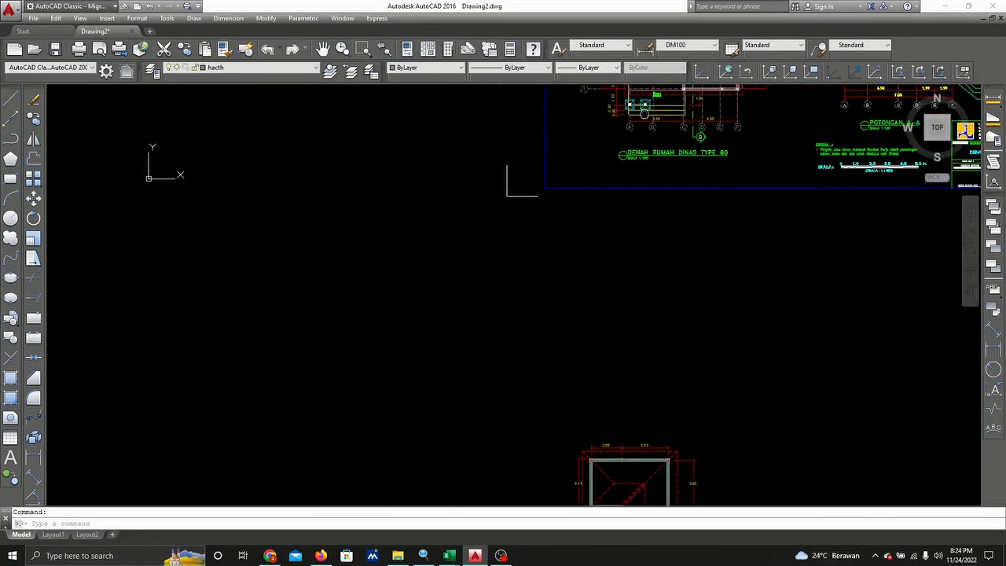
scroll(644, 398, up, 4)
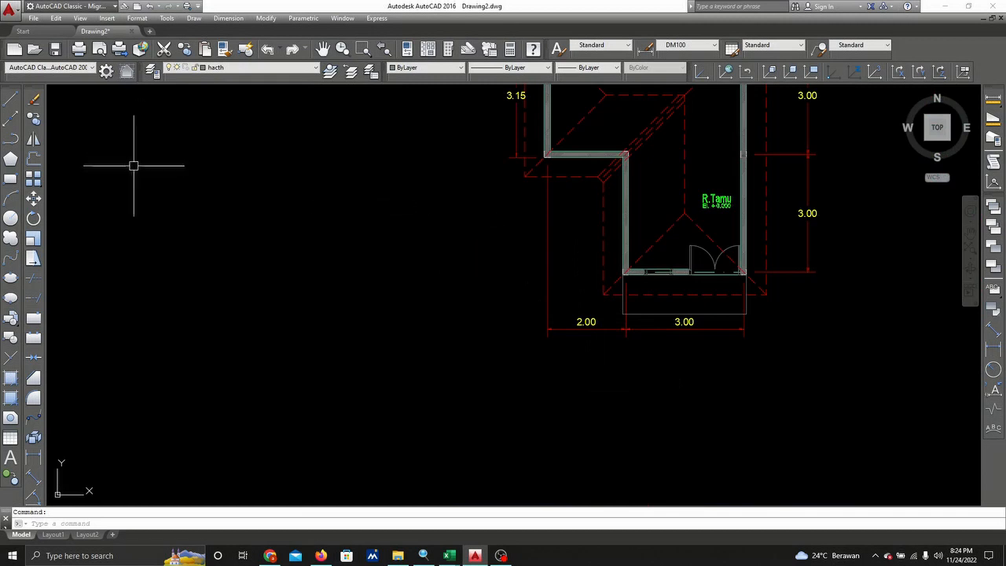
- Draw a vertical grid line from the R.Tamu room's front-left wall corner down past the lower dimension line
click(10, 100)
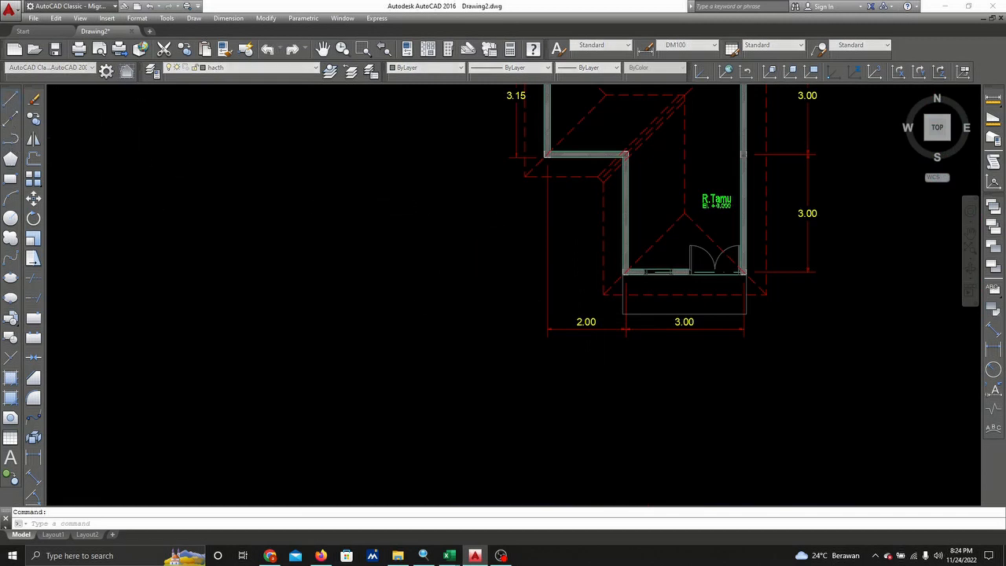
scroll(633, 328, up, 3)
scroll(627, 236, up, 2)
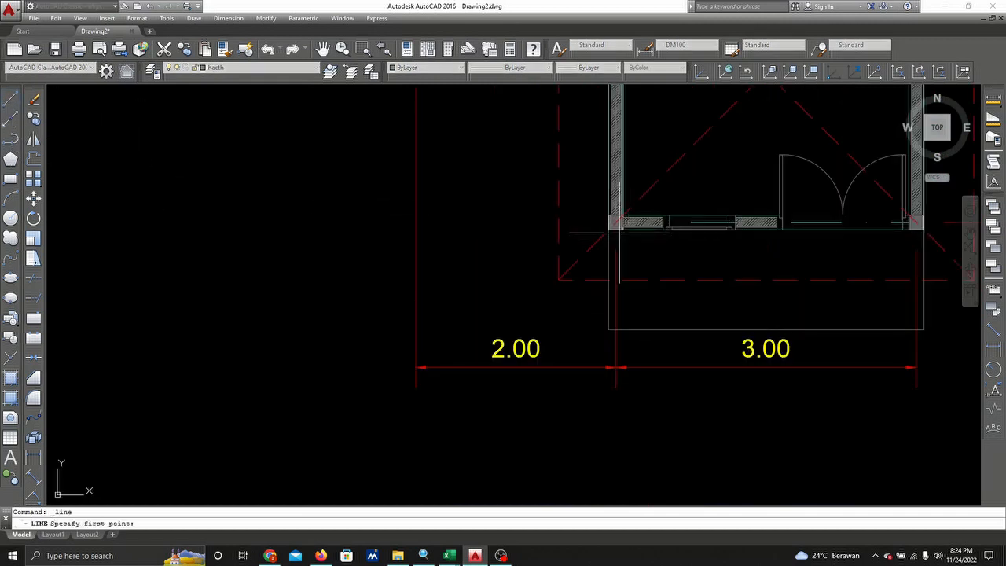
click(615, 367)
click(615, 446)
right_click(677, 409)
click(702, 415)
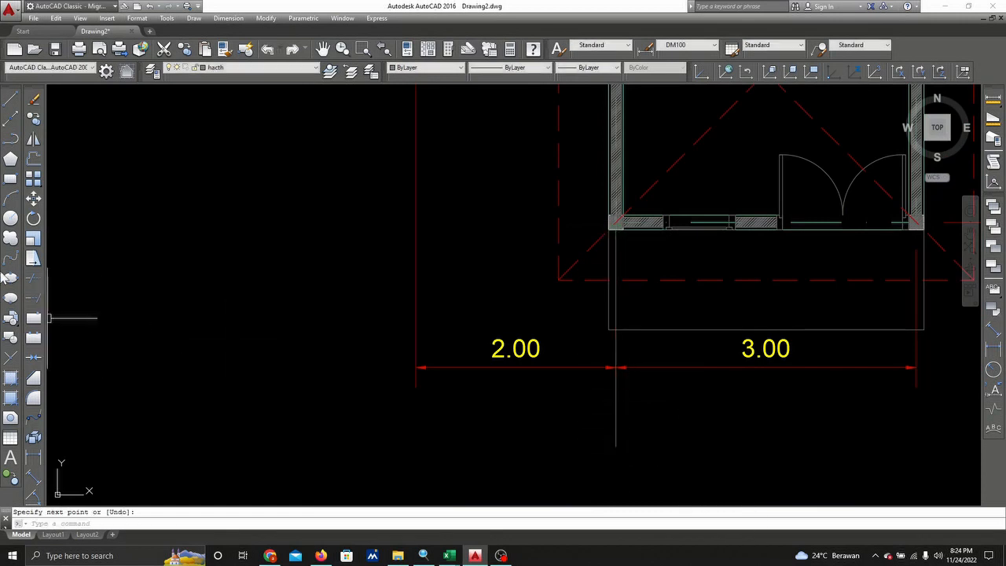
- Draw a grid bubble circle centred on the grid line's lower end and trim the line portion inside it
click(11, 218)
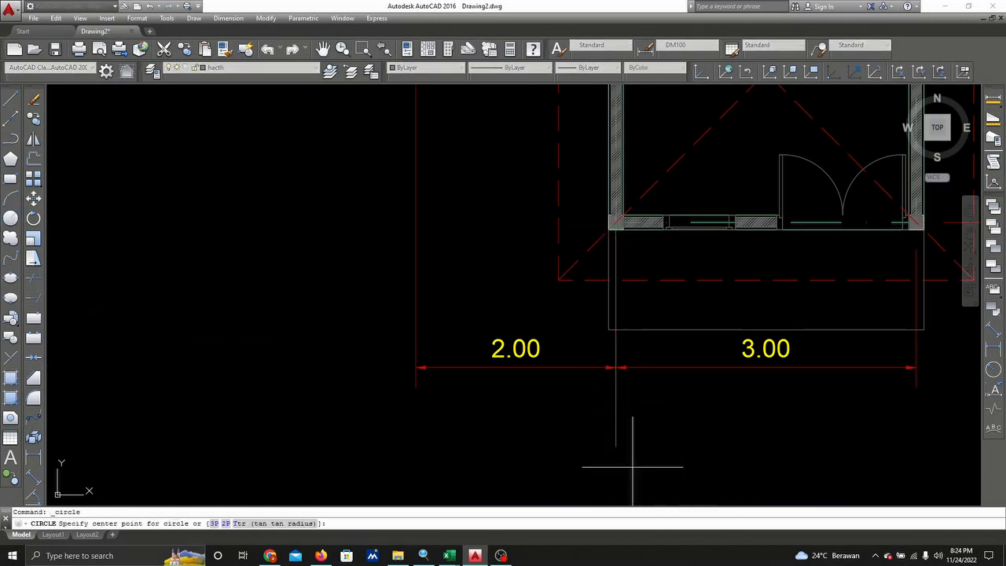
click(615, 446)
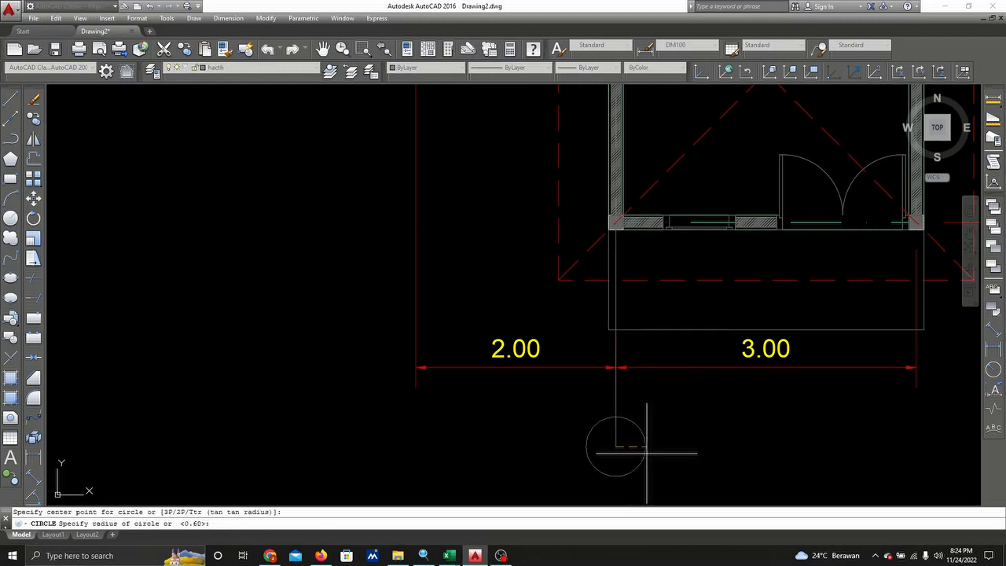
click(643, 448)
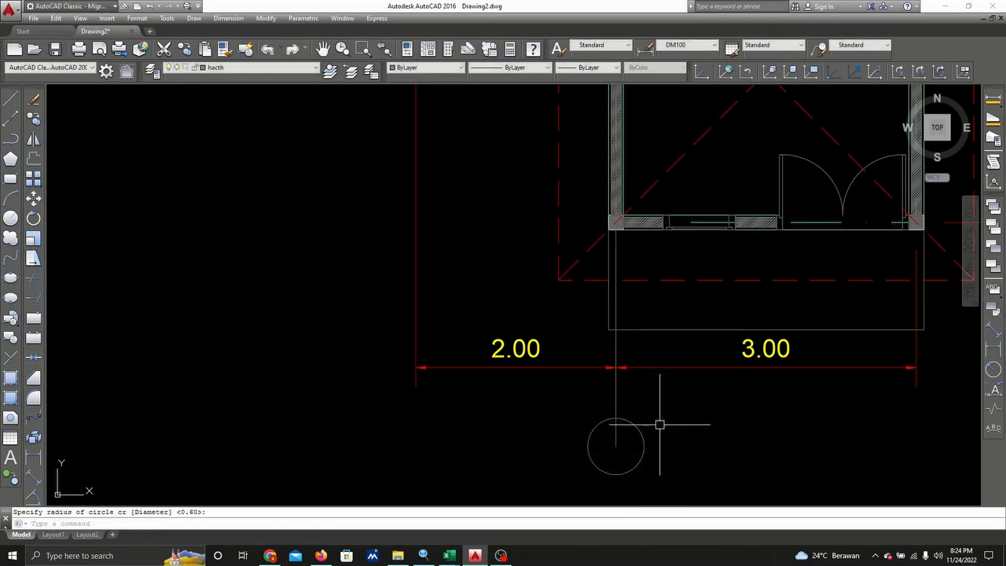
click(33, 278)
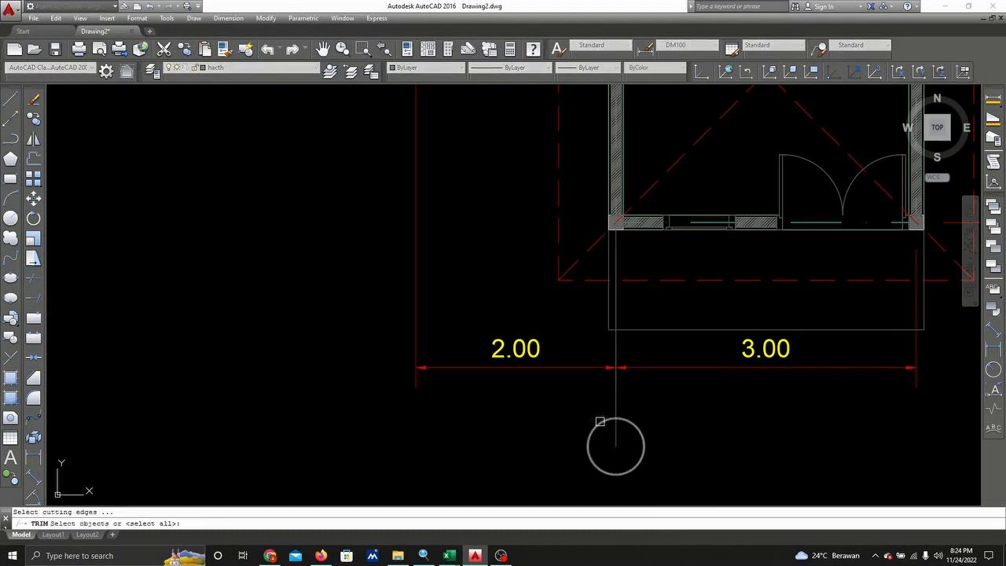
key(Return)
right_click(615, 433)
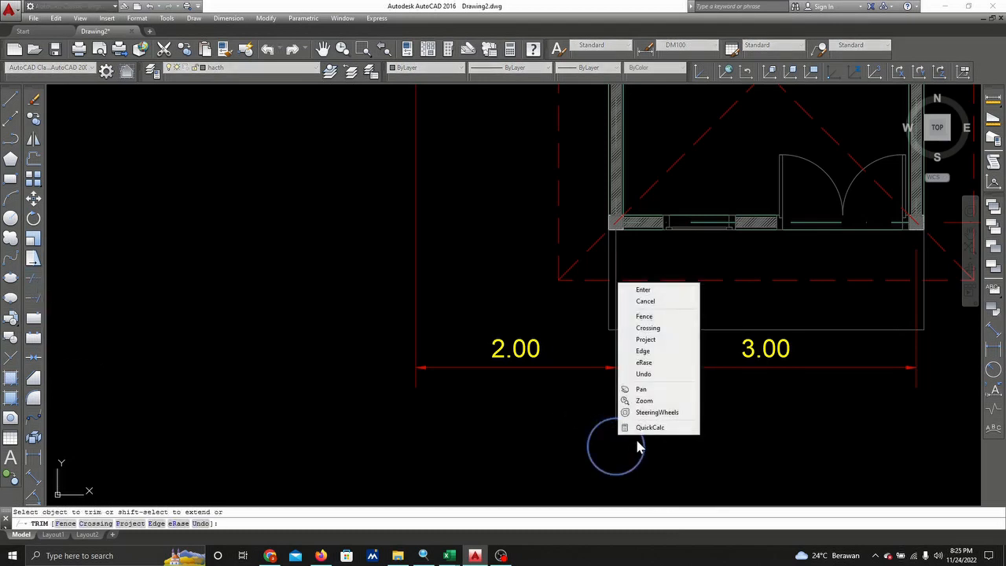
click(660, 295)
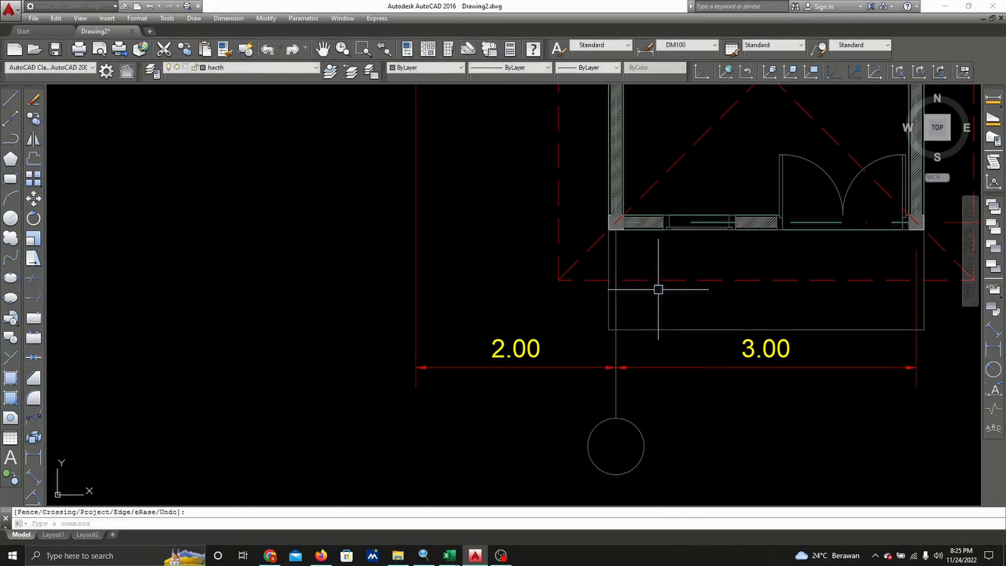
- Copy the grid line with its bubble to the far ends of the 2.00 and 3.00 dimensions
click(33, 119)
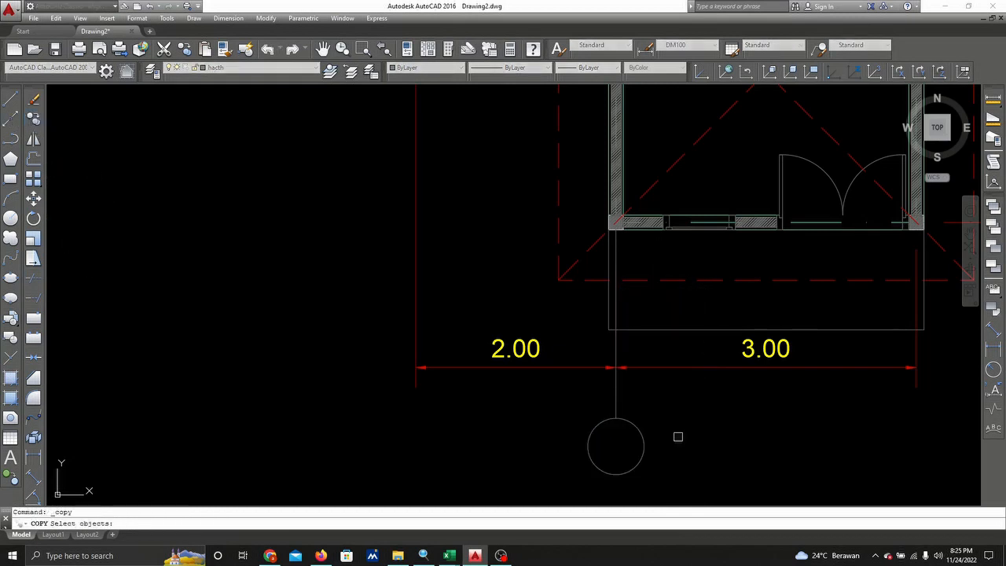
click(699, 422)
click(539, 494)
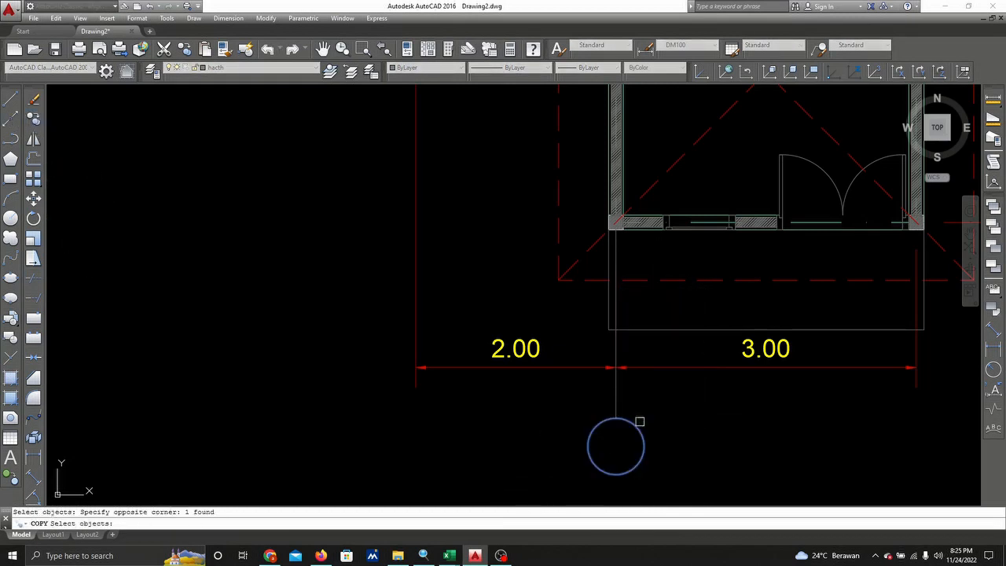
key(Return)
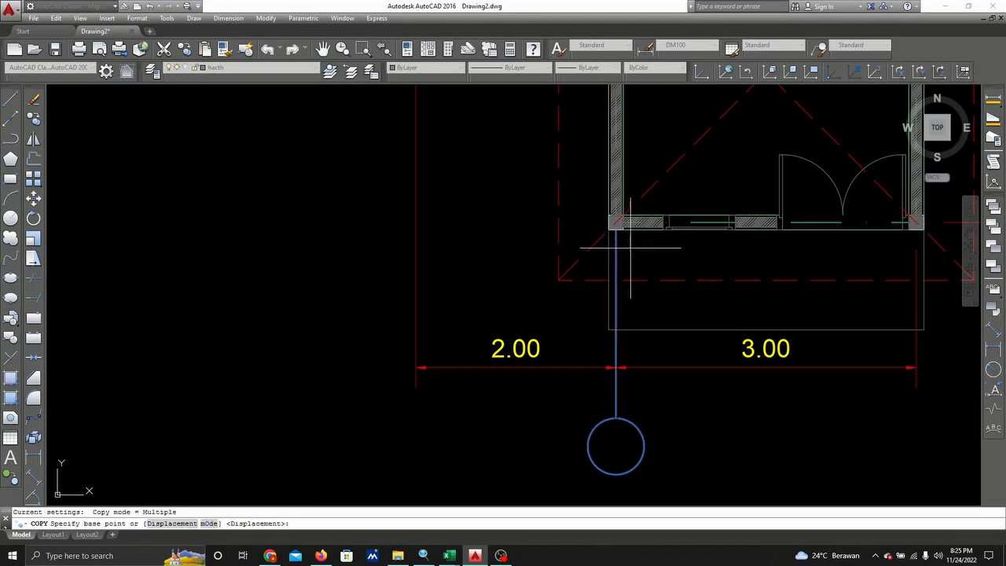
click(615, 229)
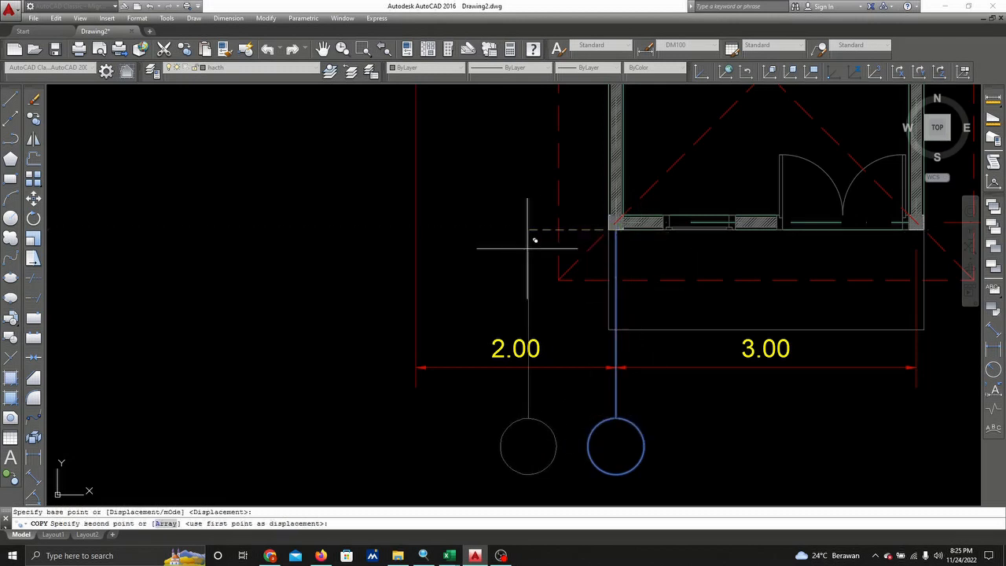
scroll(532, 236, down, 2)
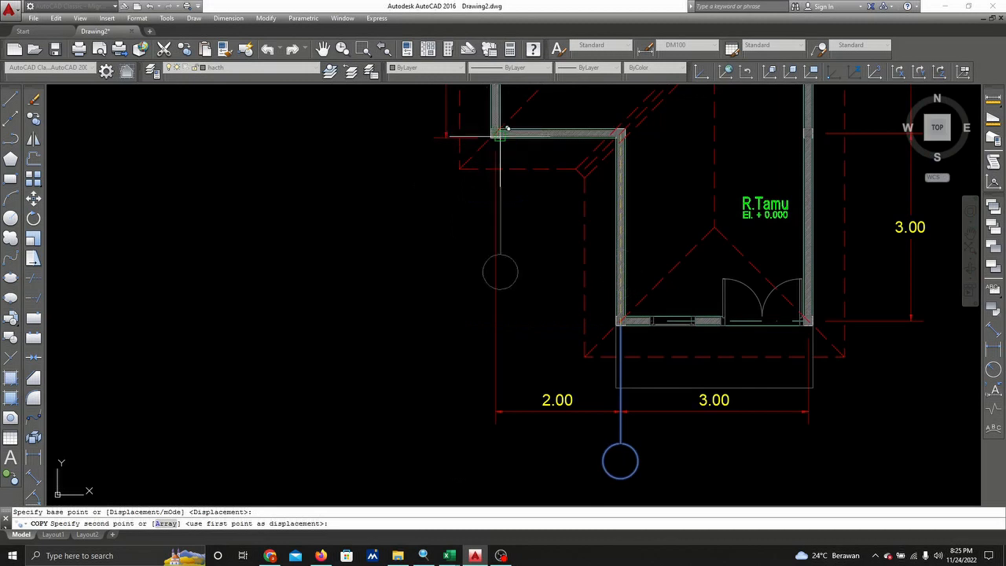
click(495, 324)
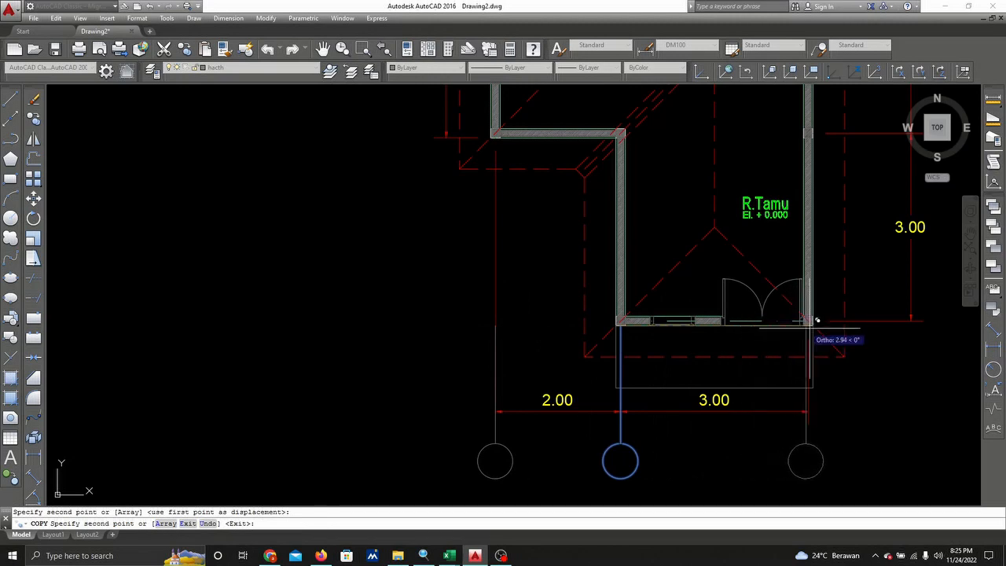
scroll(817, 321, up, 2)
key(Escape)
- Create a multiline text box in the empty area left of the three grid bubbles
scroll(668, 361, down, 3)
scroll(581, 354, up, 4)
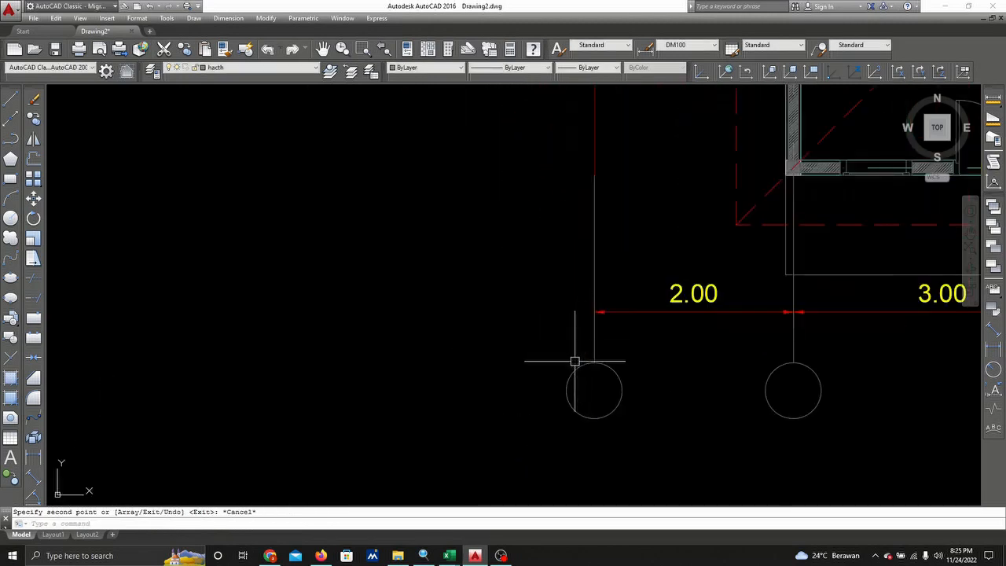
scroll(574, 362, down, 1)
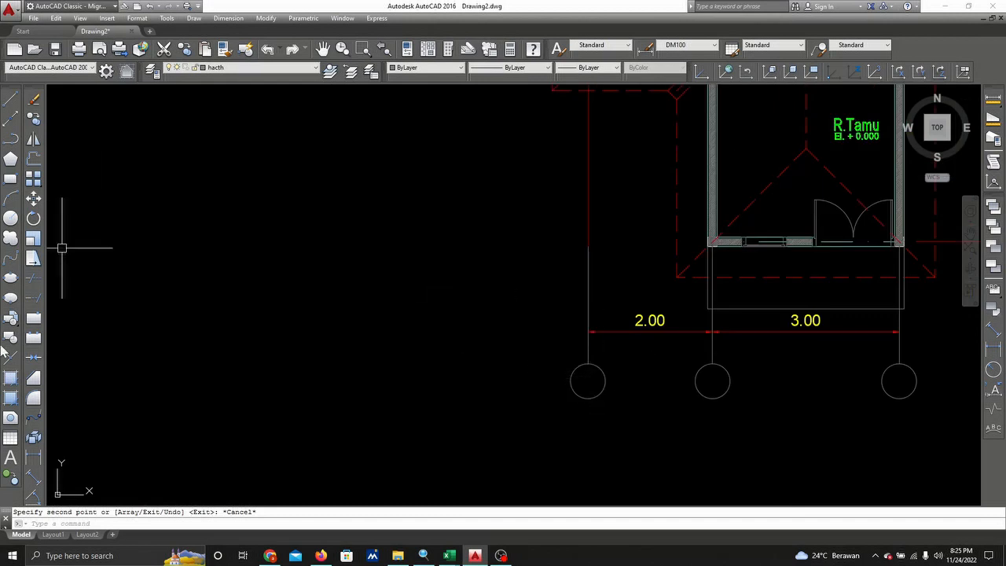
click(9, 461)
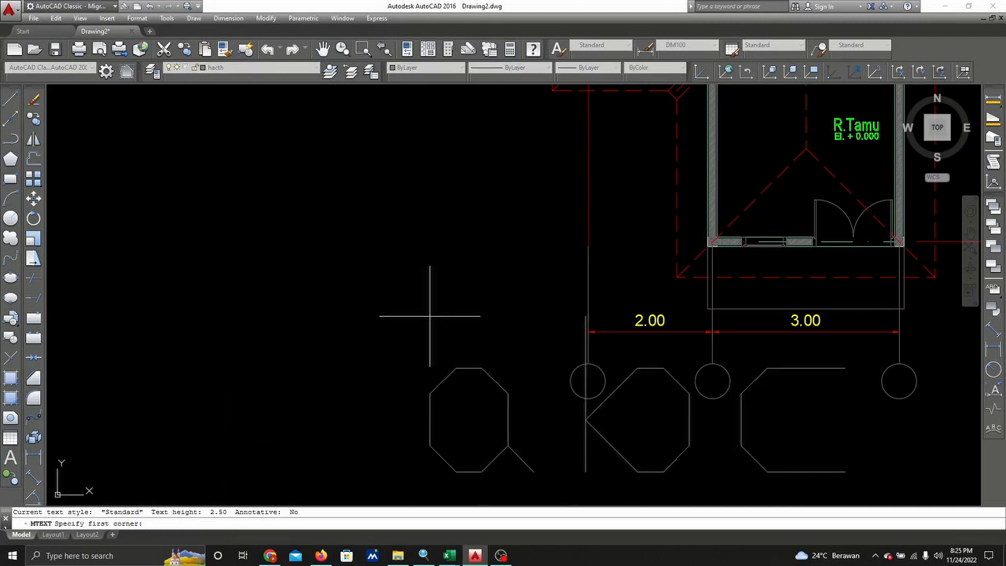
click(429, 315)
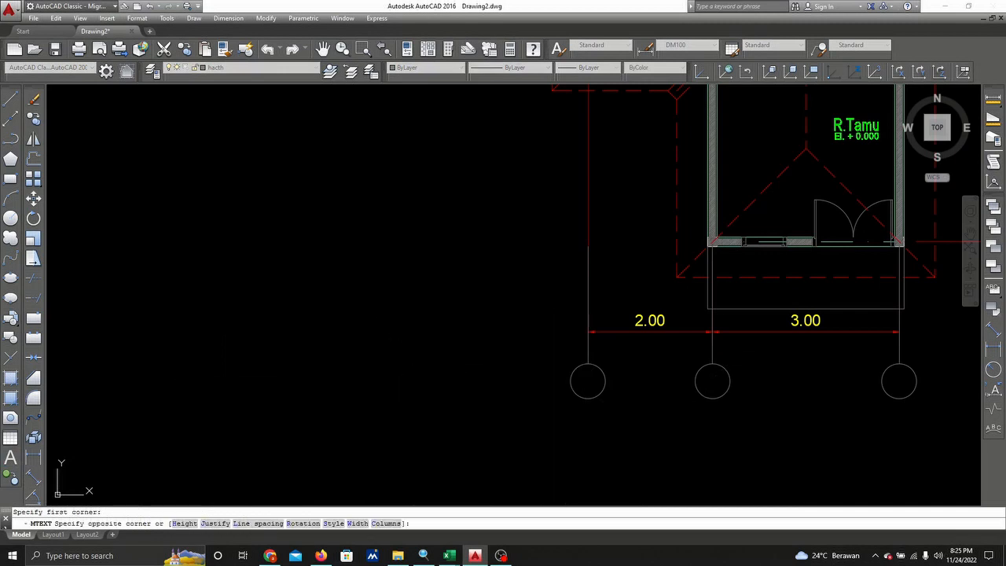
click(428, 334)
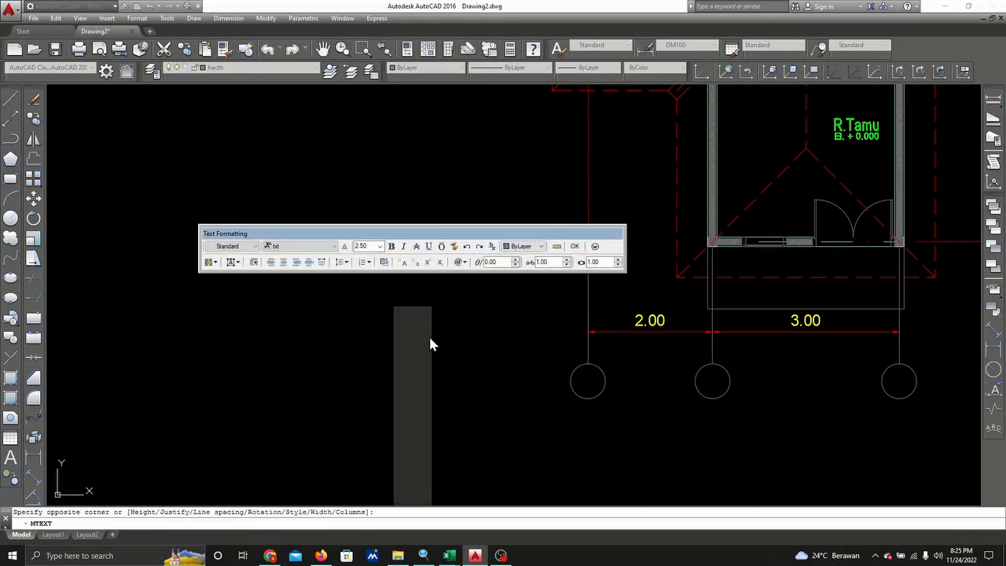
- Set the new text's font to complex
click(333, 246)
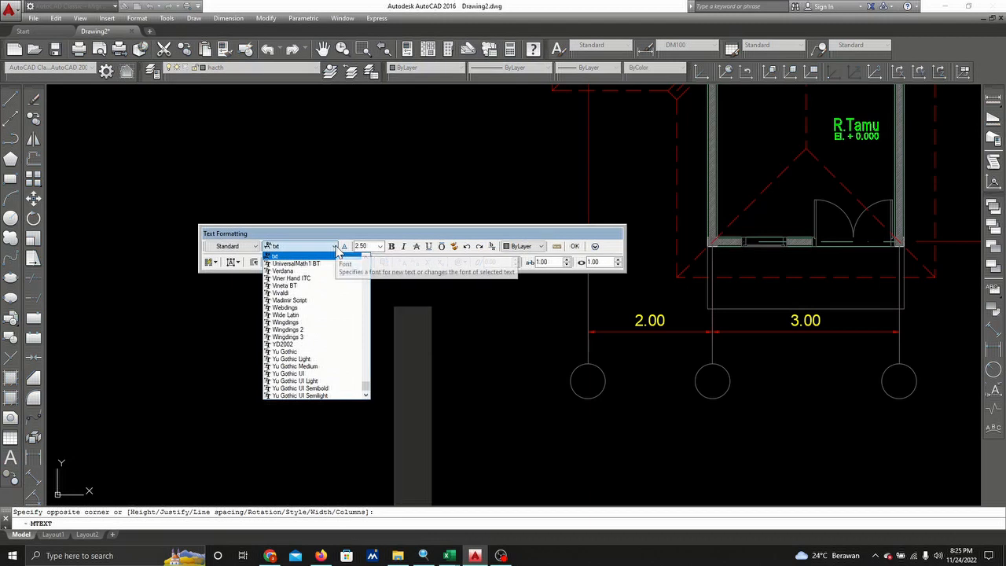
scroll(314, 346, up, 5)
scroll(315, 346, up, 12)
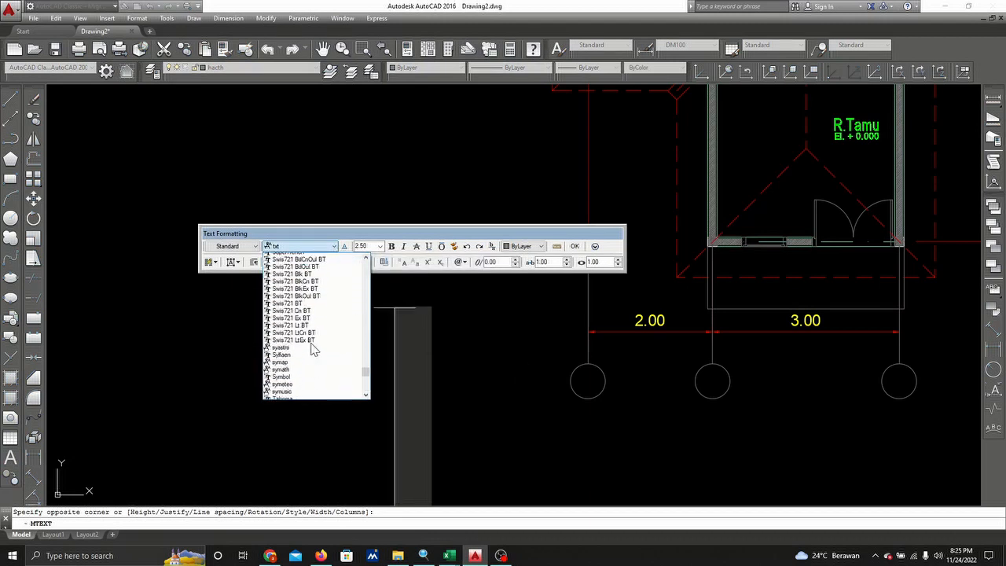
drag(366, 361, 369, 299)
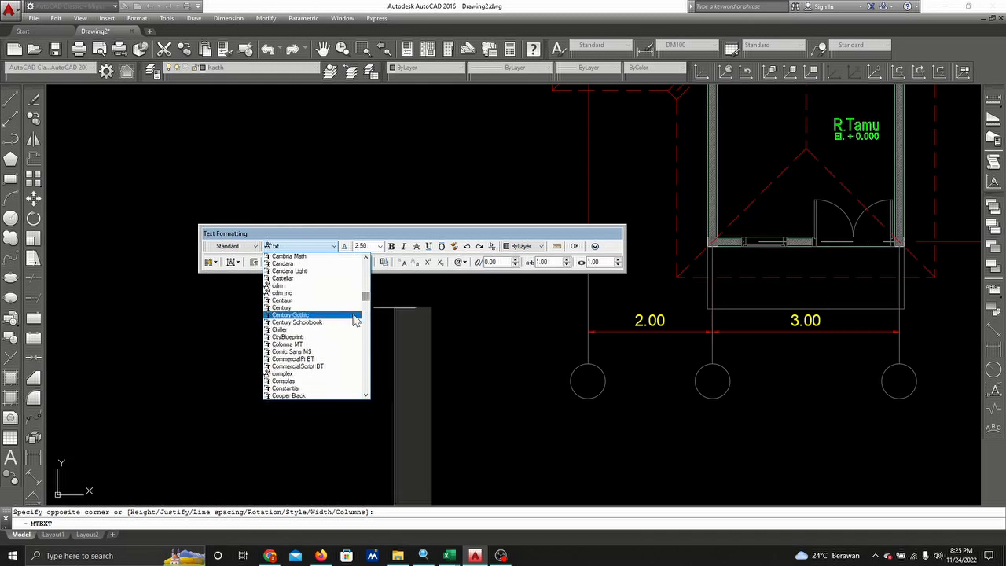
click(330, 373)
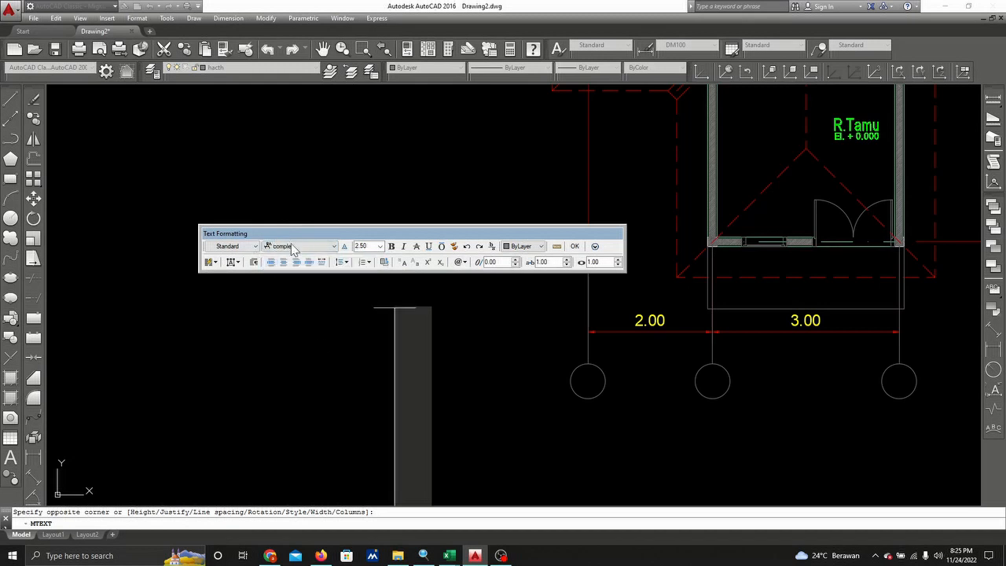
- Write the grid letter A in the ROMANS text style with a height of 0.27
click(255, 246)
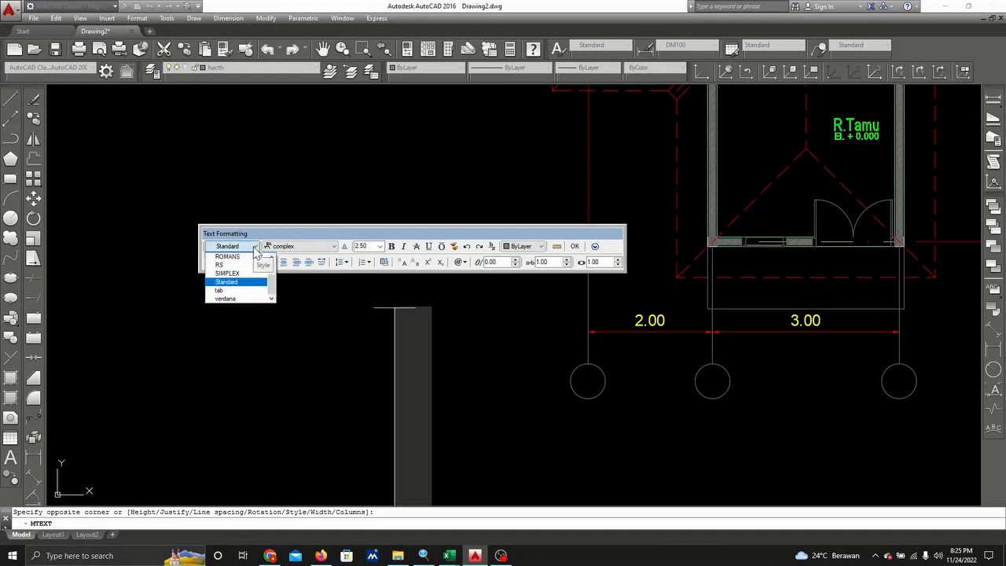
click(248, 256)
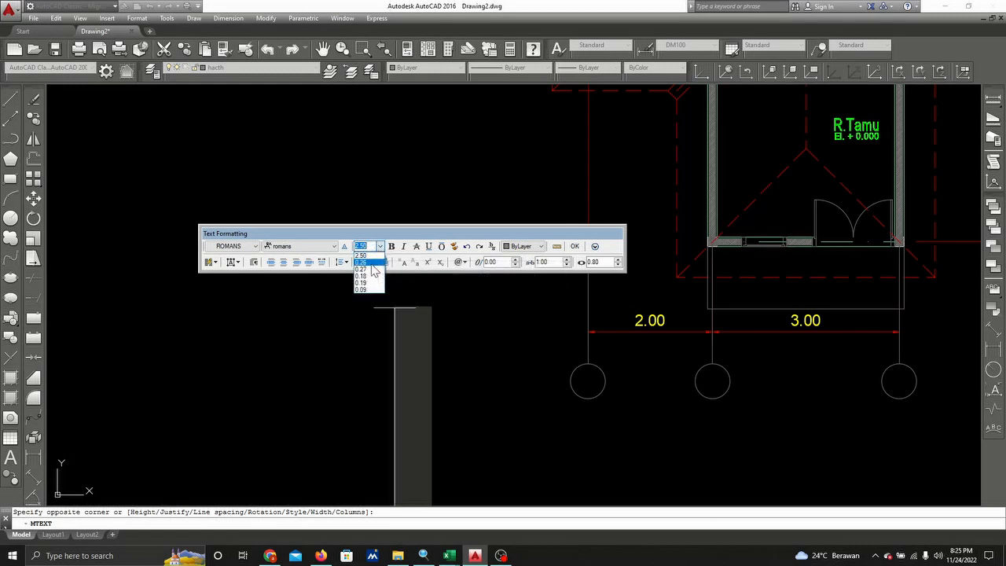
click(371, 269)
scroll(387, 346, down, 2)
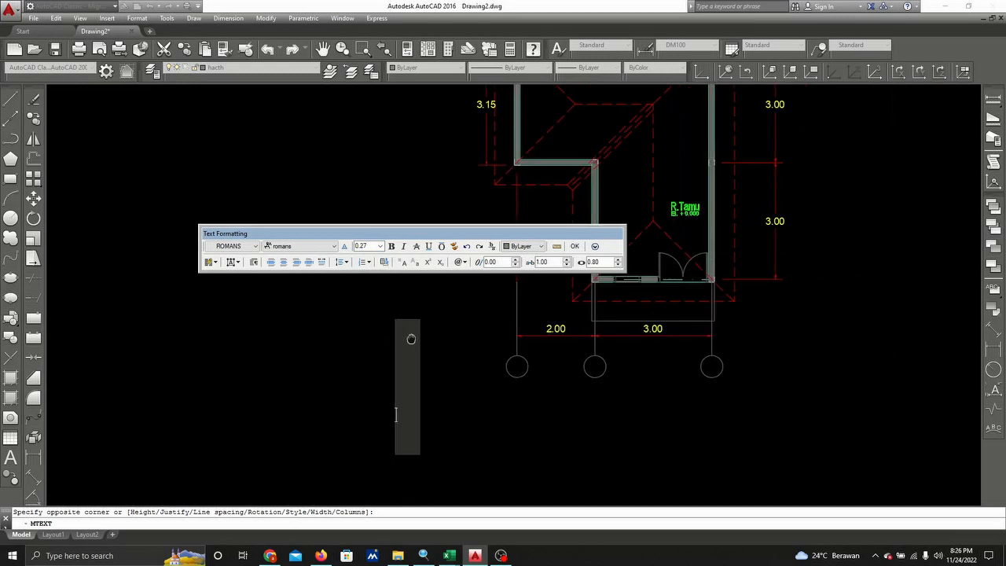
scroll(395, 407, up, 4)
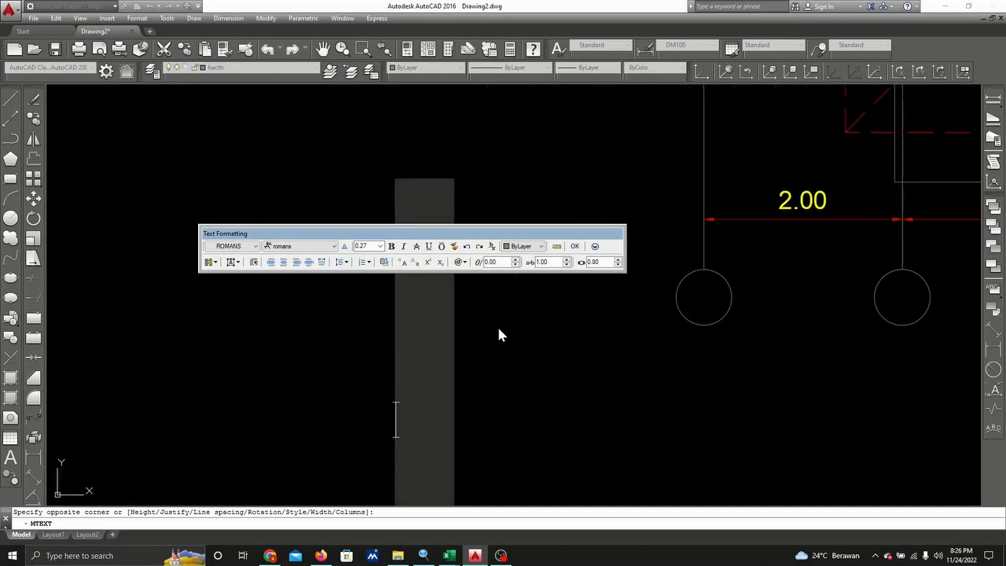
text(A)
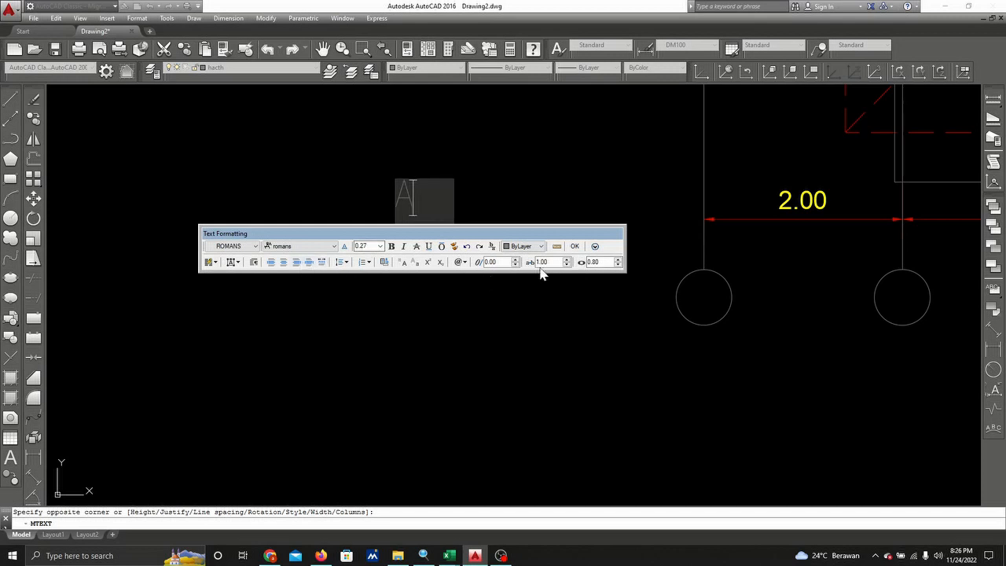
click(575, 245)
click(576, 245)
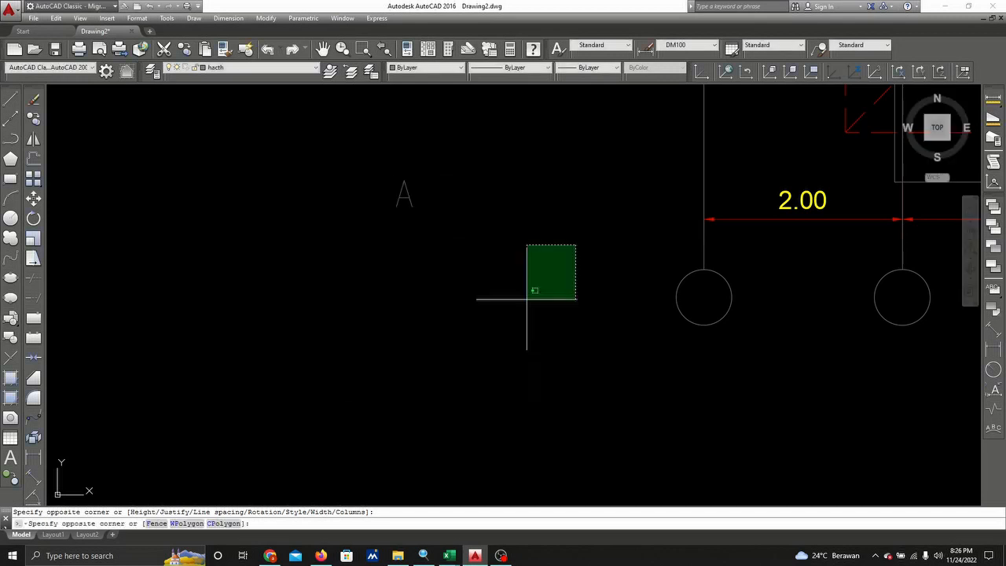
key(Escape)
click(398, 199)
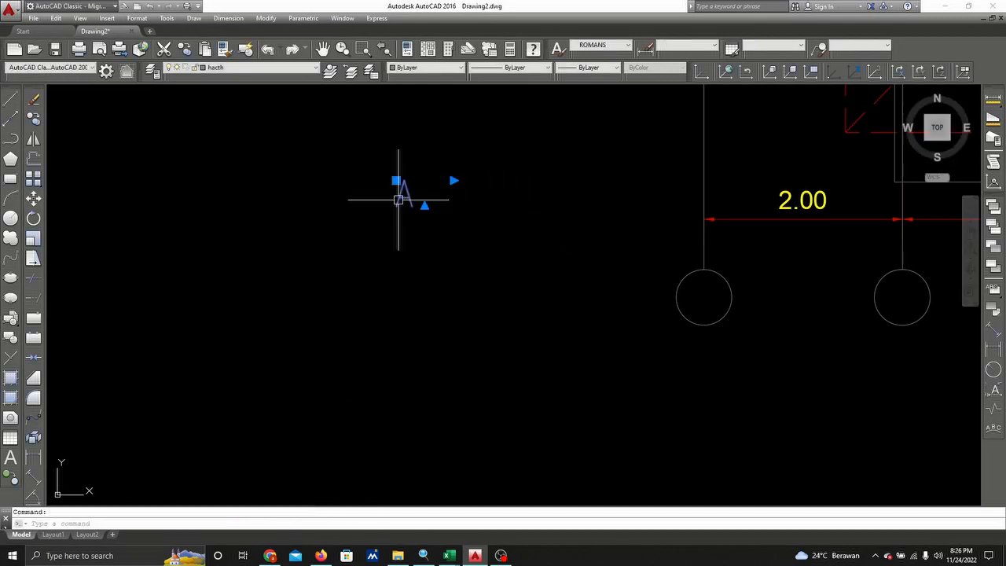
scroll(409, 206, down, 2)
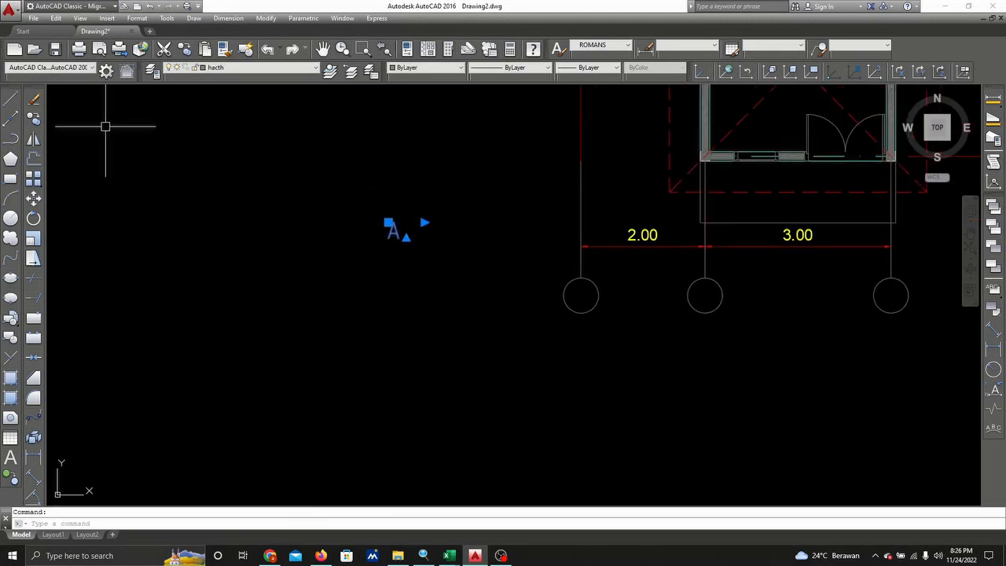
click(33, 123)
key(Escape)
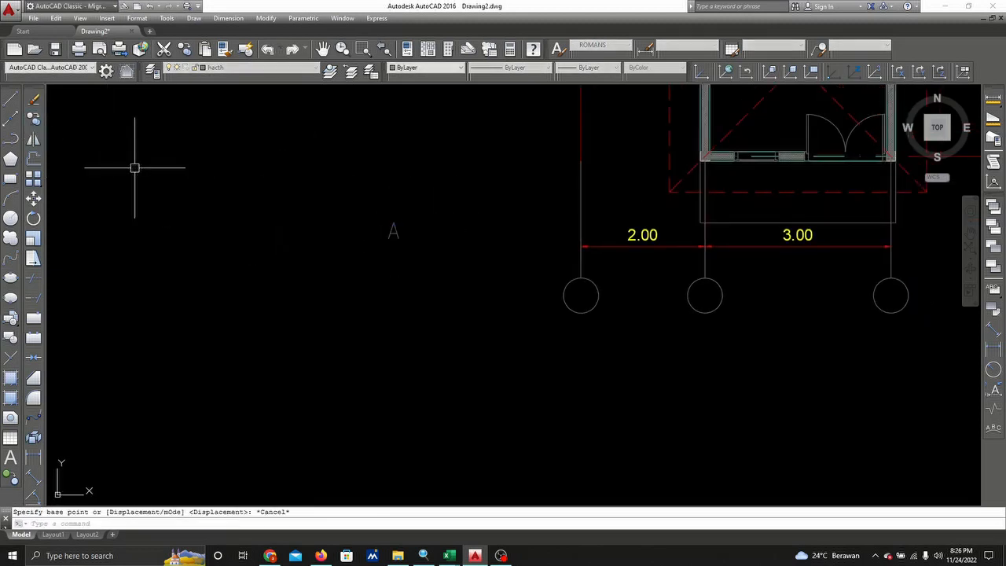
key(Escape)
- Move the letter A into the grid bubble below the outer end of the lower 2.00 dimension
click(33, 198)
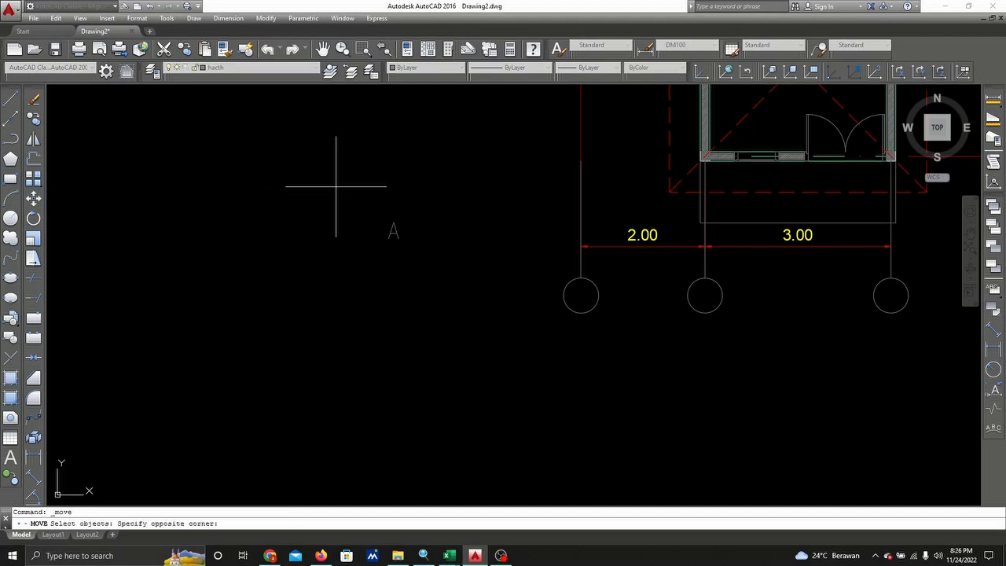
click(422, 274)
key(Return)
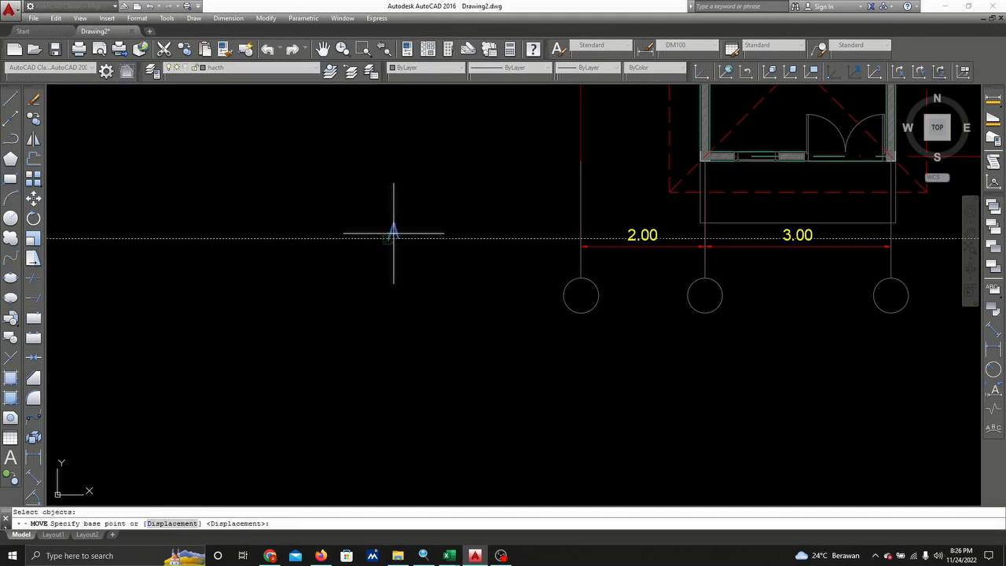
click(393, 233)
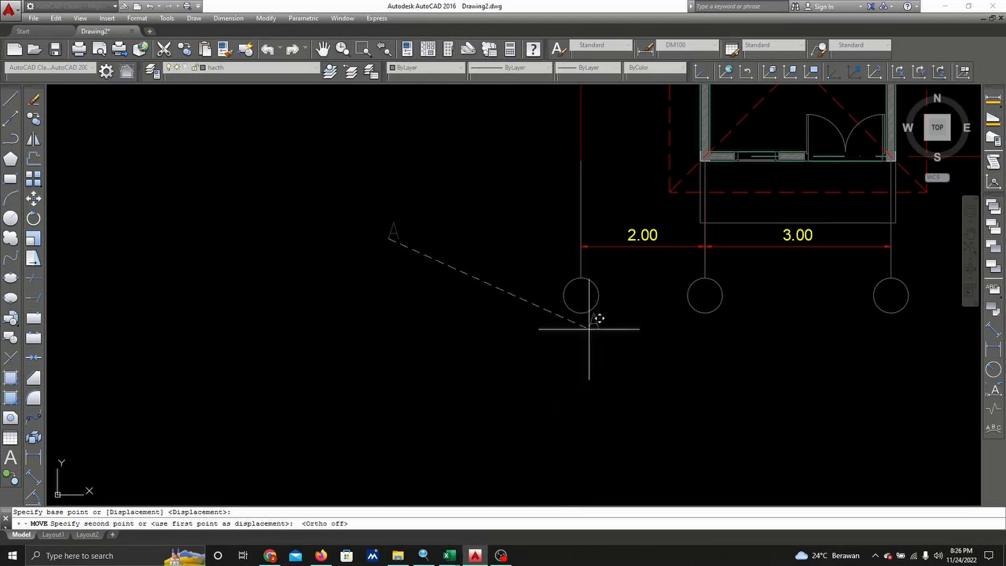
scroll(592, 307, up, 4)
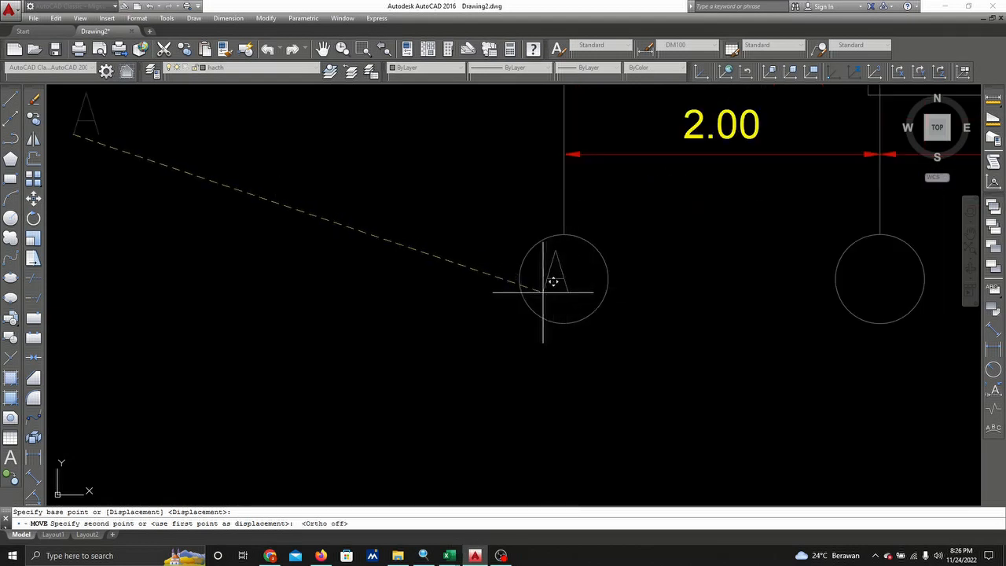
click(551, 295)
scroll(448, 333, down, 2)
key(Escape)
- Copy the letter A from the first grid bubble into the other two bubbles below the plan
click(33, 119)
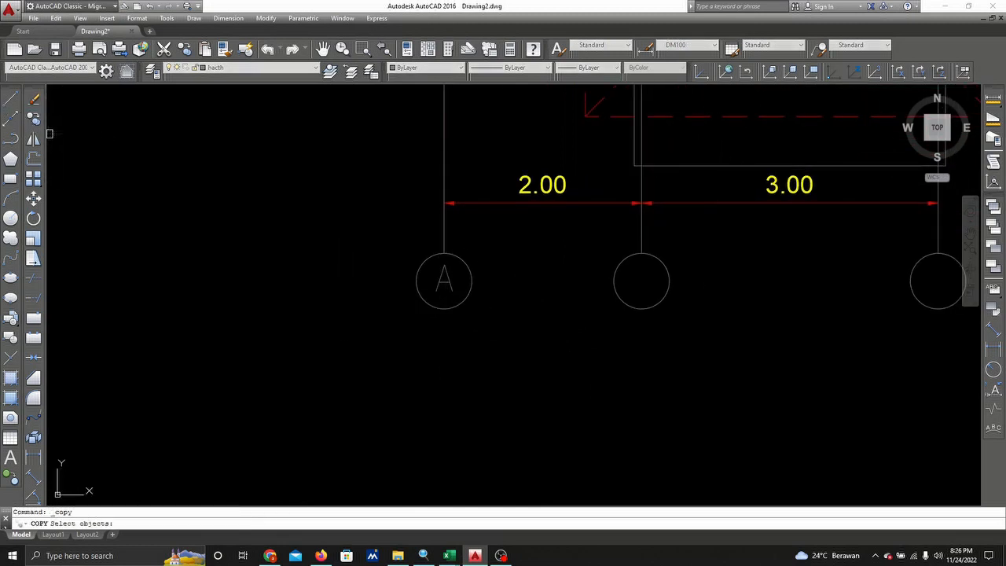
key(Return)
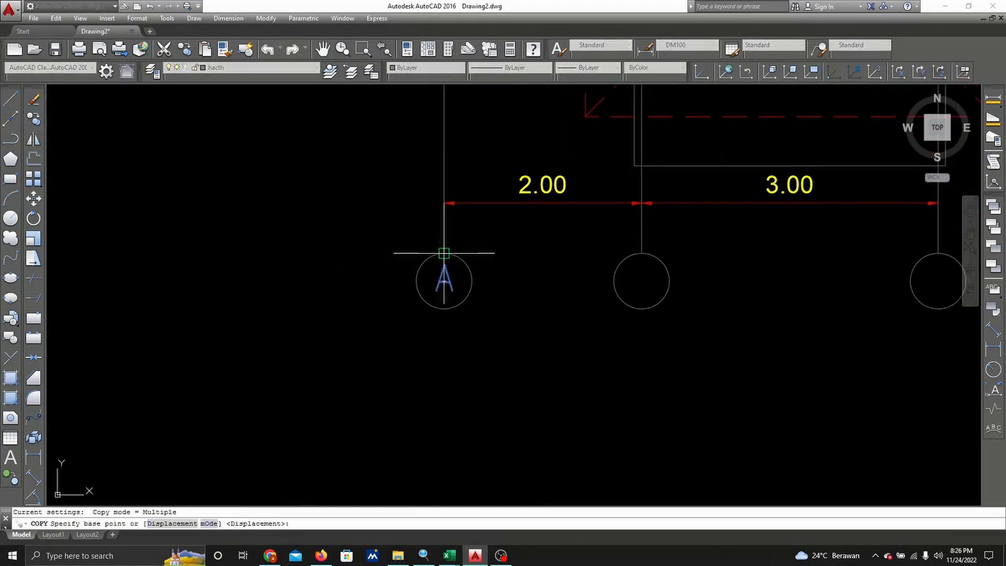
click(443, 253)
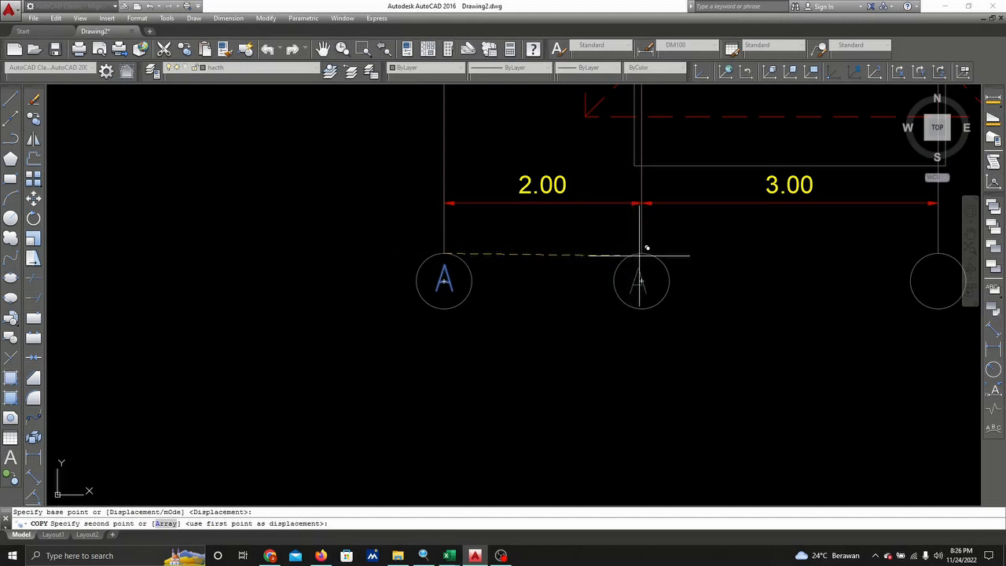
click(639, 255)
middle_drag(641, 255, 454, 263)
click(750, 260)
key(Escape)
- Change the copied grid letters to B in the middle bubble and C in the last bubble
click(454, 287)
double_click(456, 288)
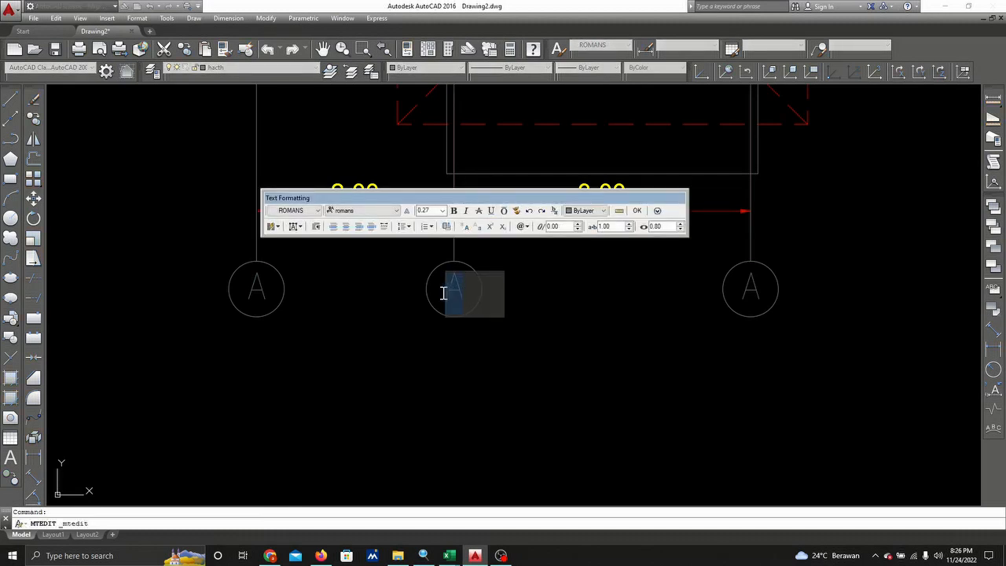
text(B)
click(774, 297)
click(744, 287)
double_click(750, 289)
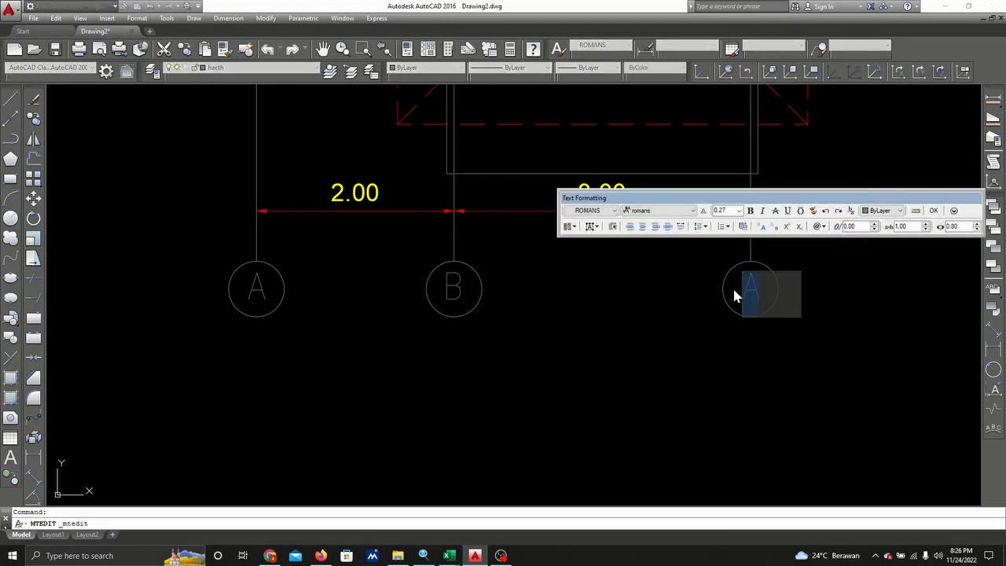
text(C)
click(734, 294)
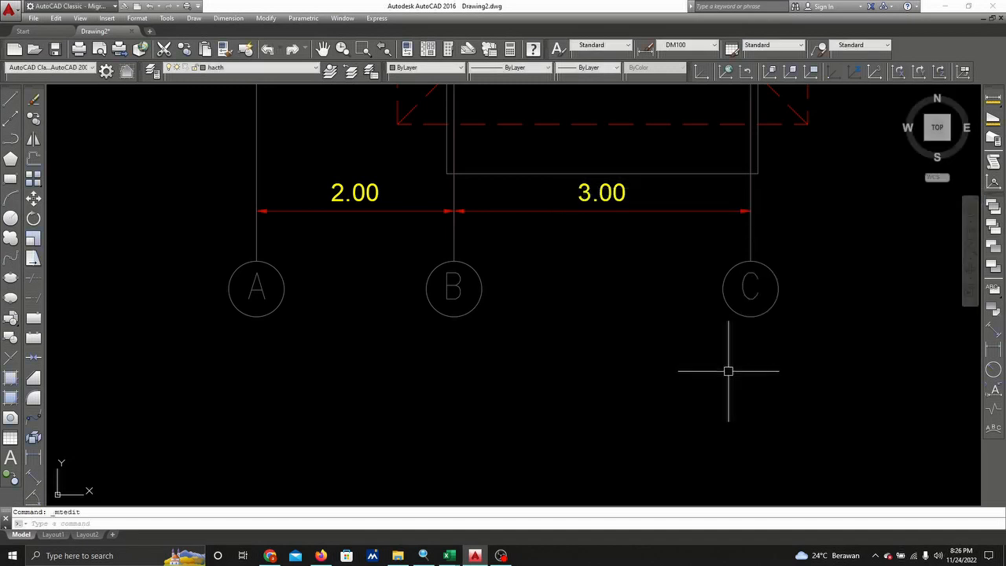
- Assign the three grid lines with their bubbles and letters A, B and C to the Dimensi layer
scroll(727, 372, down, 2)
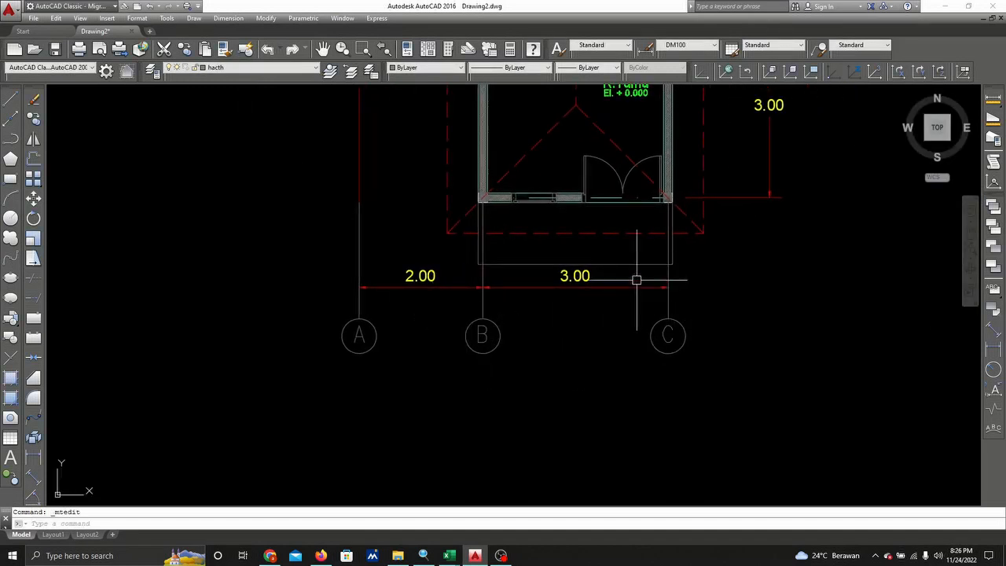
click(713, 308)
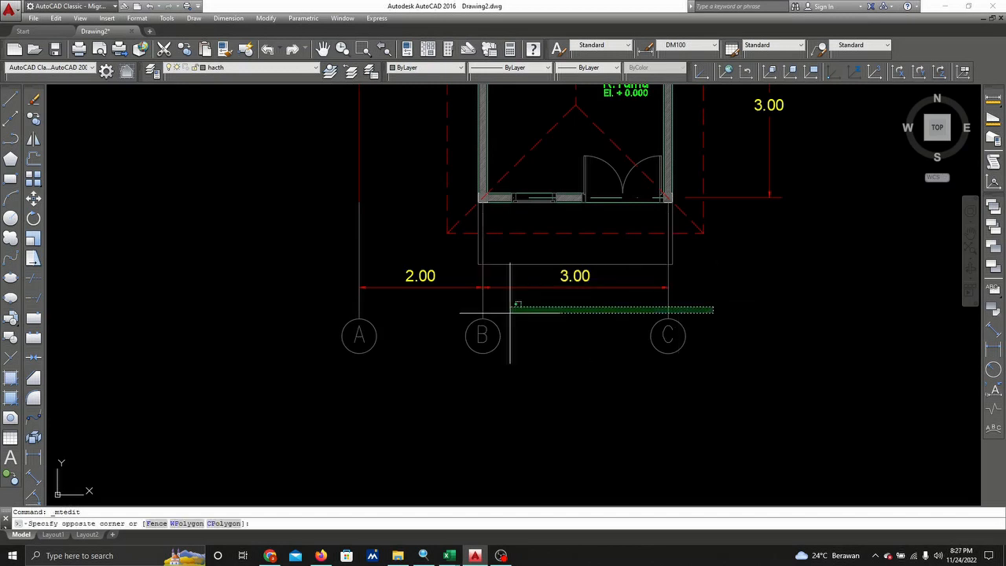
click(460, 319)
click(375, 312)
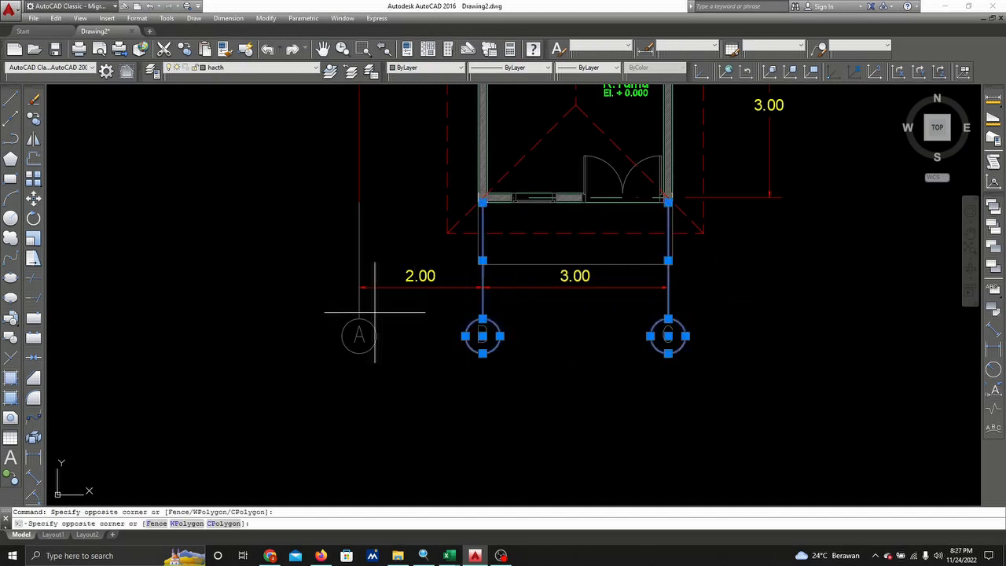
click(321, 322)
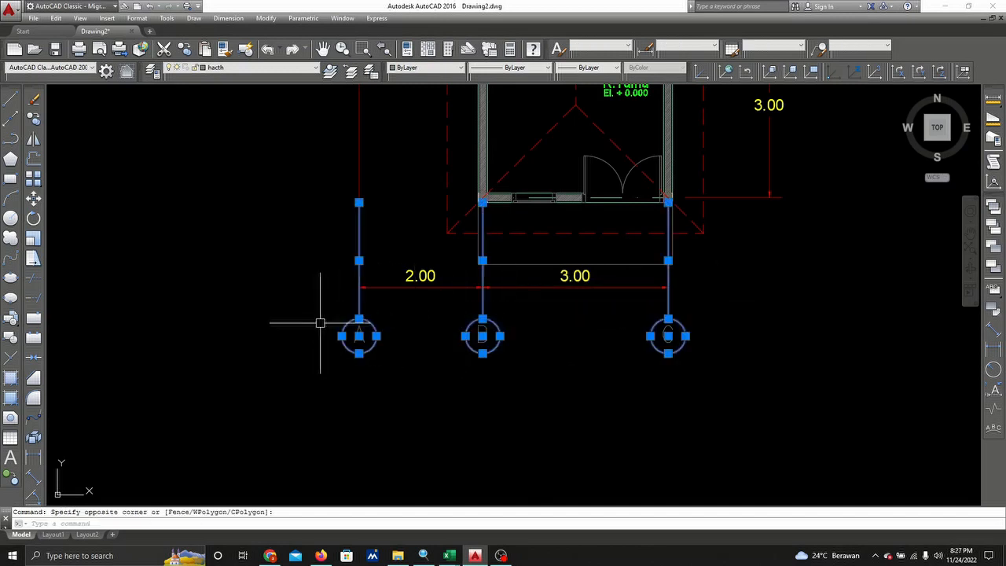
click(759, 318)
click(344, 378)
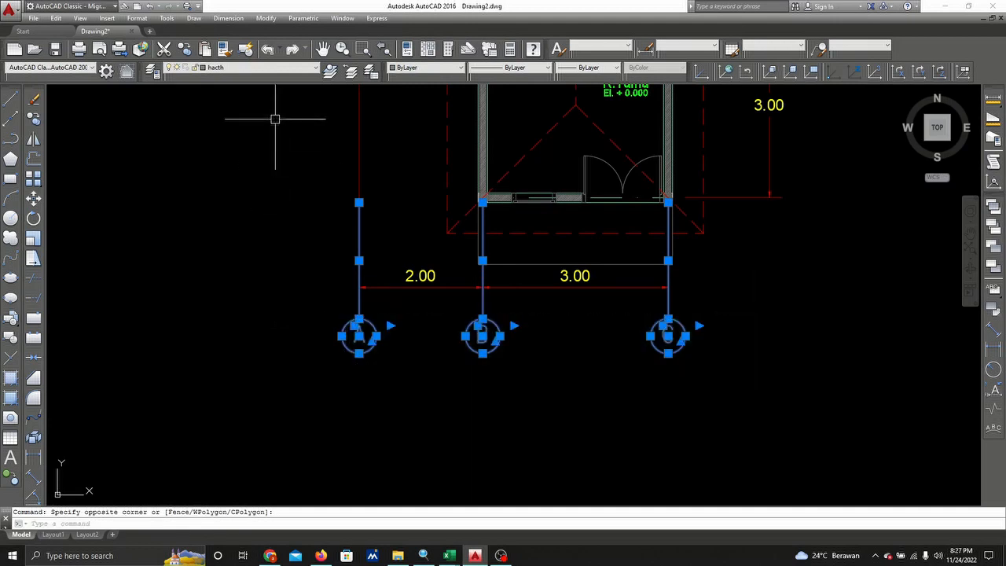
click(264, 69)
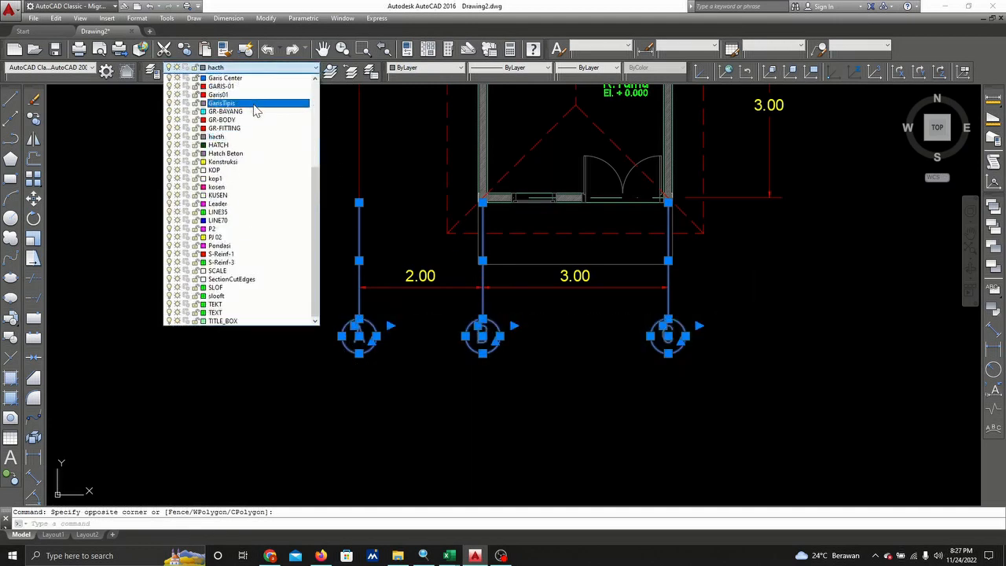
scroll(253, 154, up, 2)
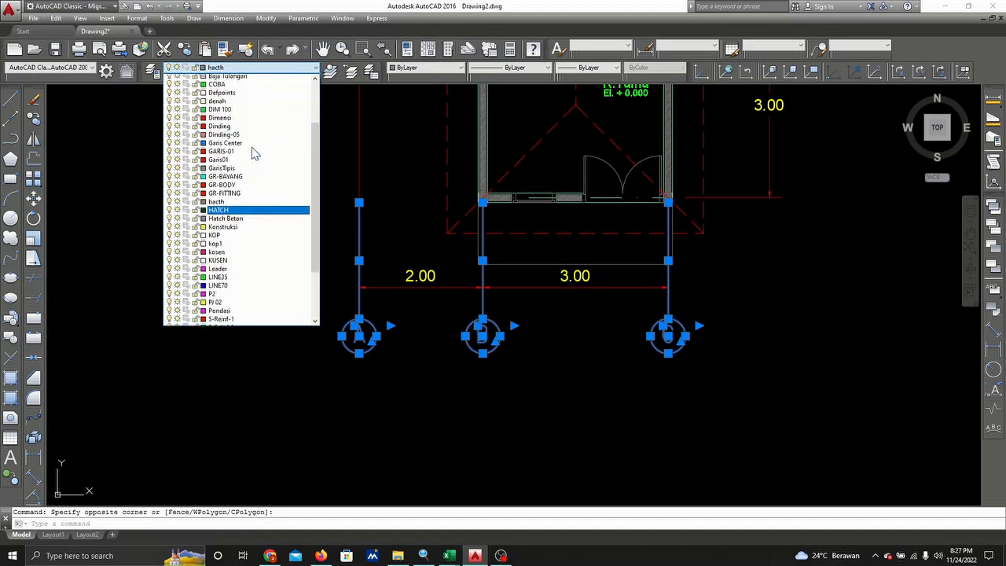
click(254, 131)
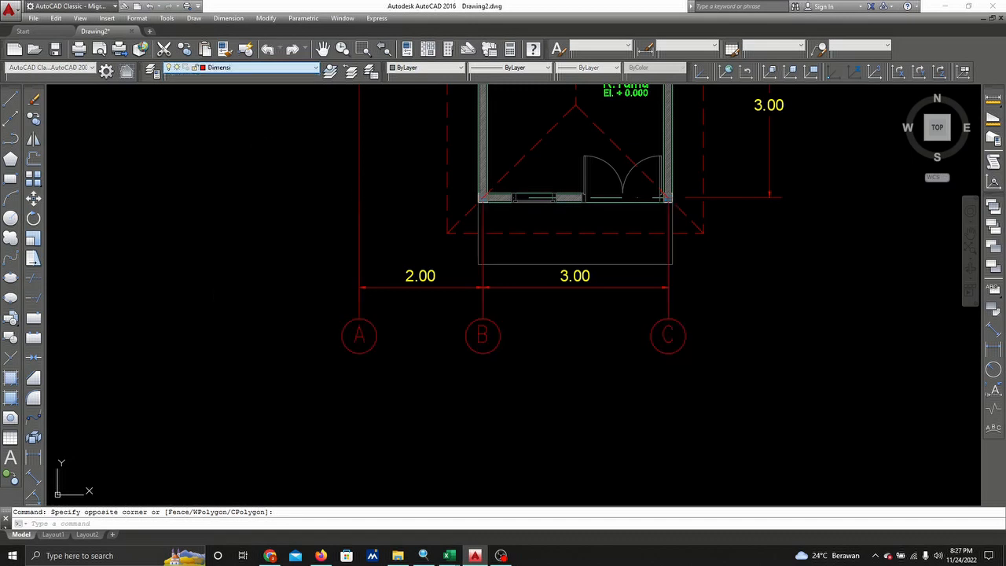
key(Escape)
- Assign the dimensions on all four sides of the floor plan to the Dimensi layer
middle_drag(524, 259, 570, 393)
scroll(576, 342, down, 4)
click(673, 200)
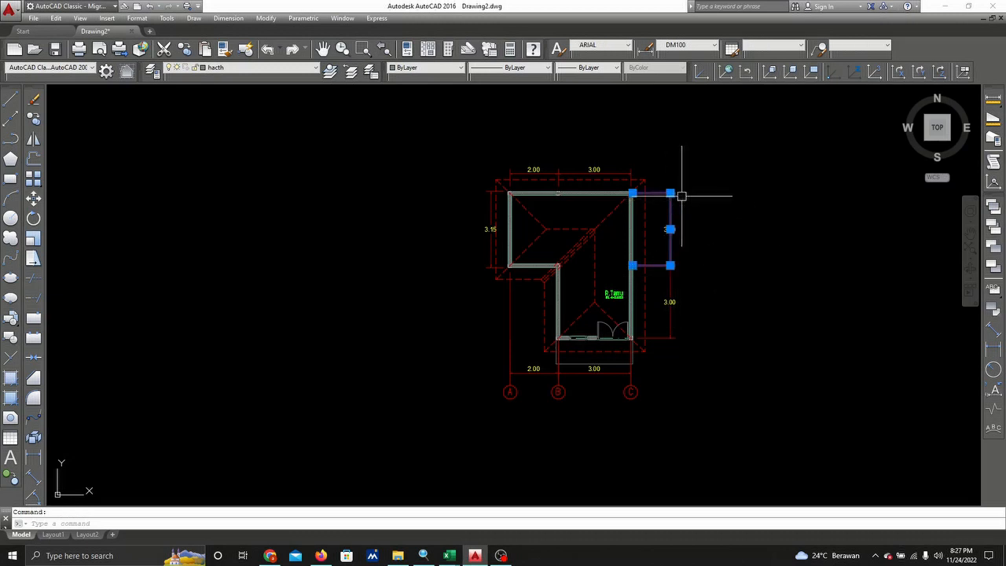
key(Escape)
click(755, 168)
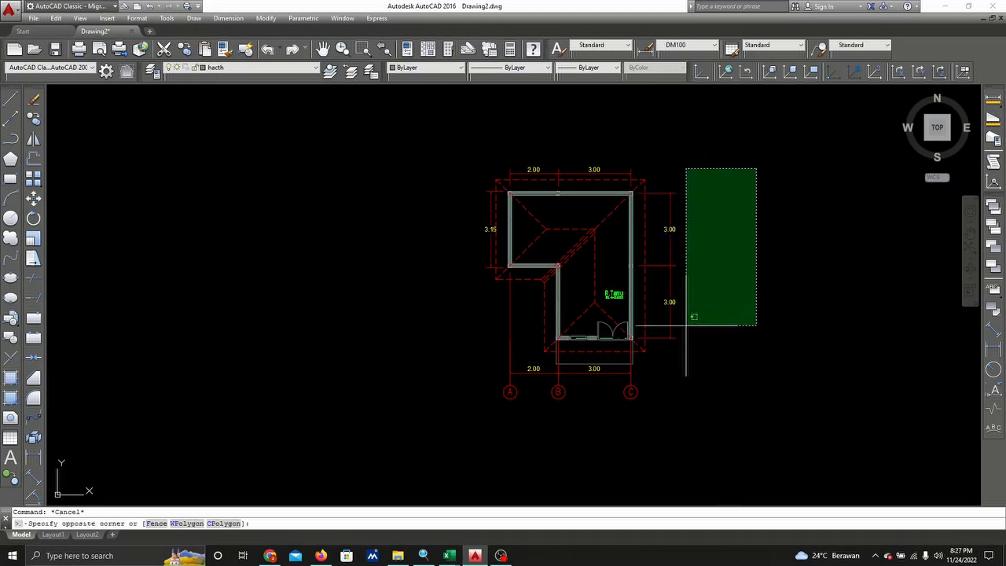
click(647, 370)
scroll(621, 367, up, 2)
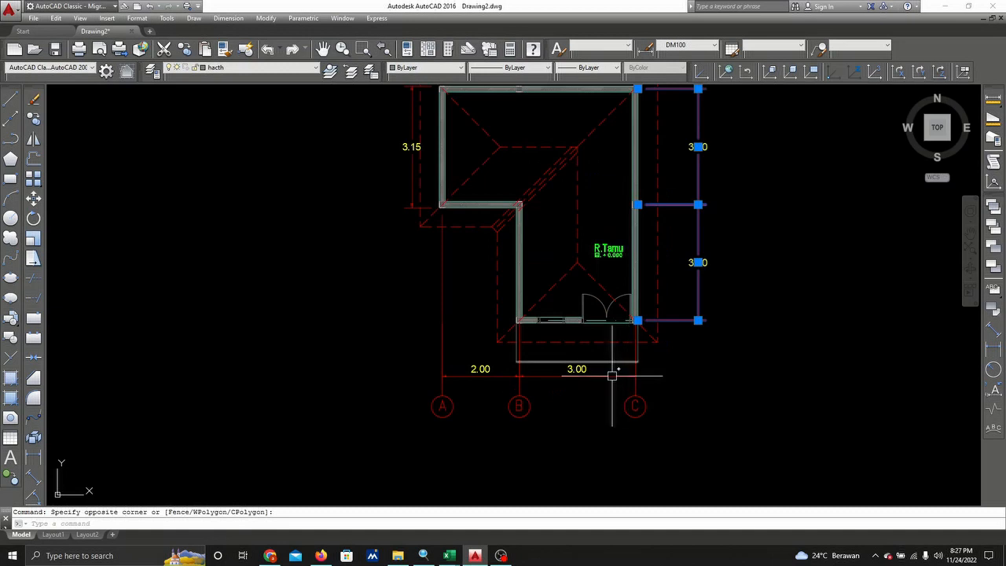
click(651, 367)
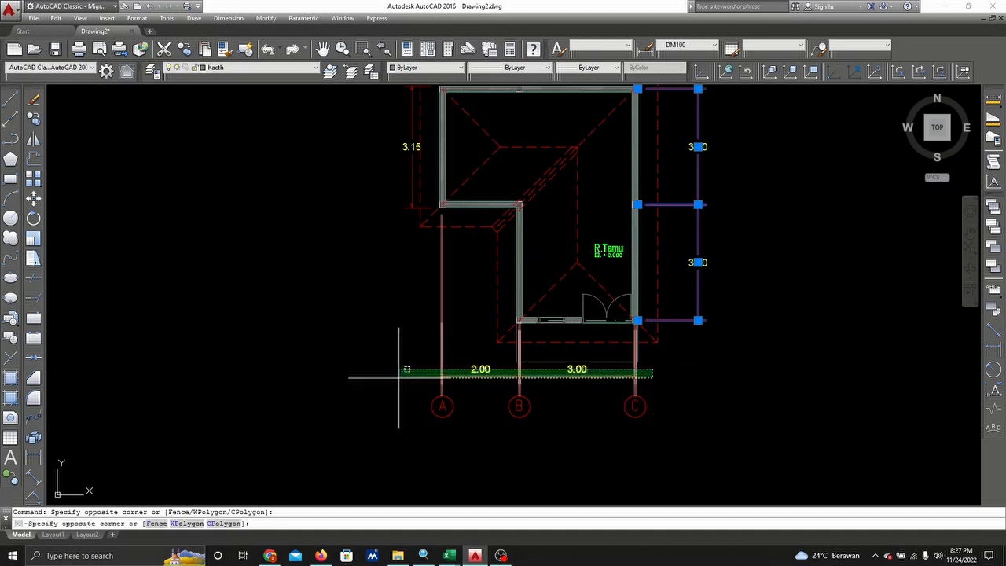
click(415, 325)
middle_drag(416, 326, 561, 503)
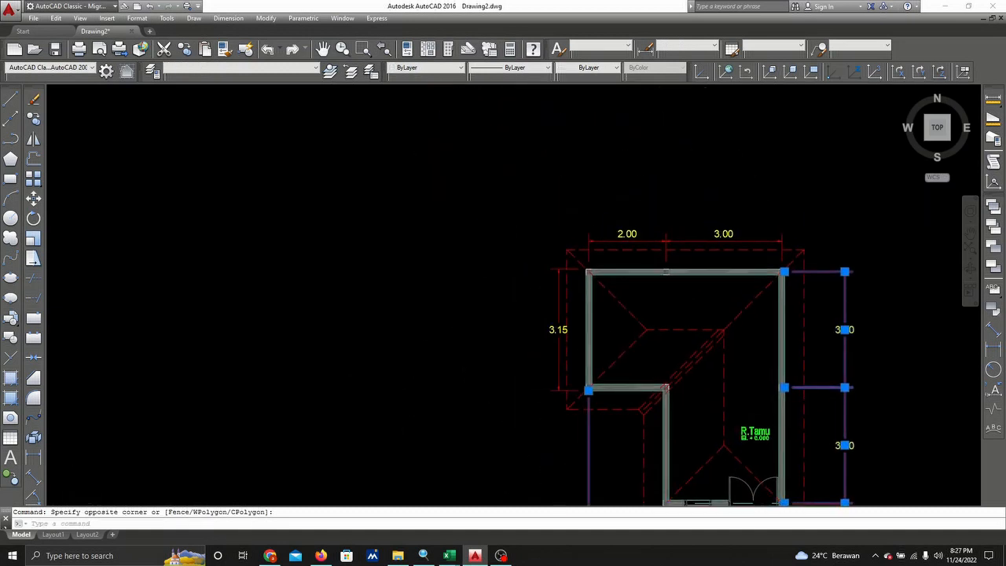
click(557, 256)
click(501, 420)
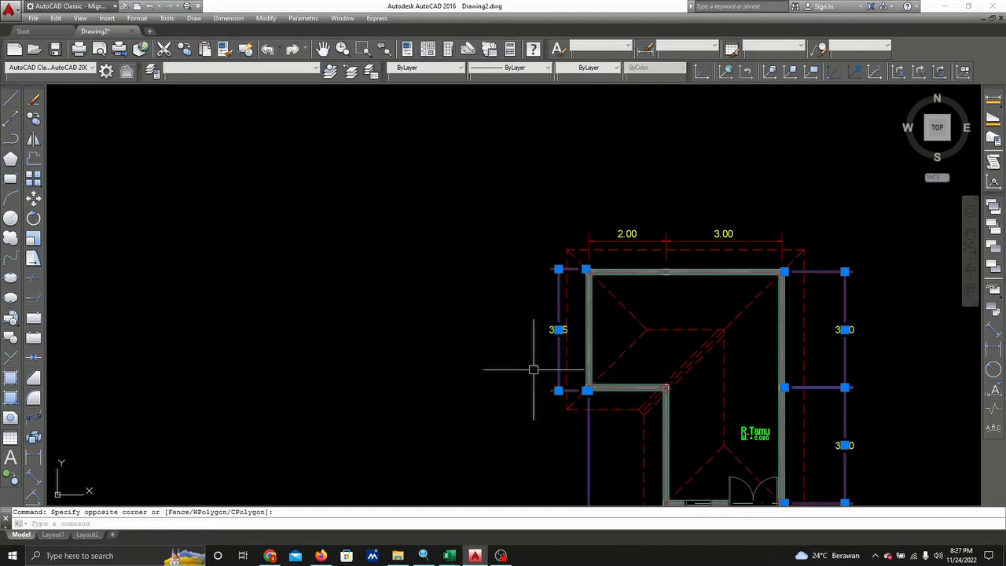
click(799, 211)
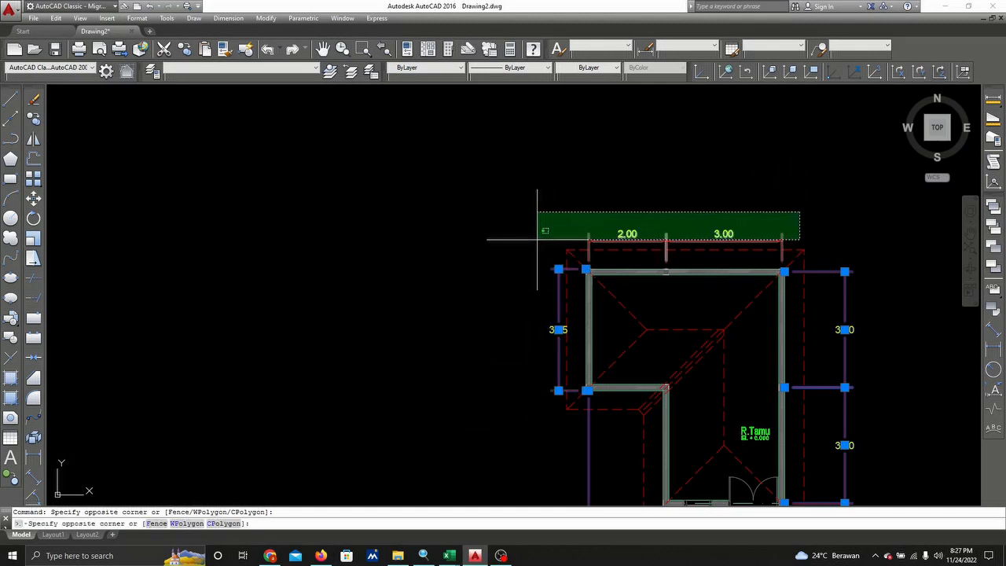
click(536, 239)
click(281, 70)
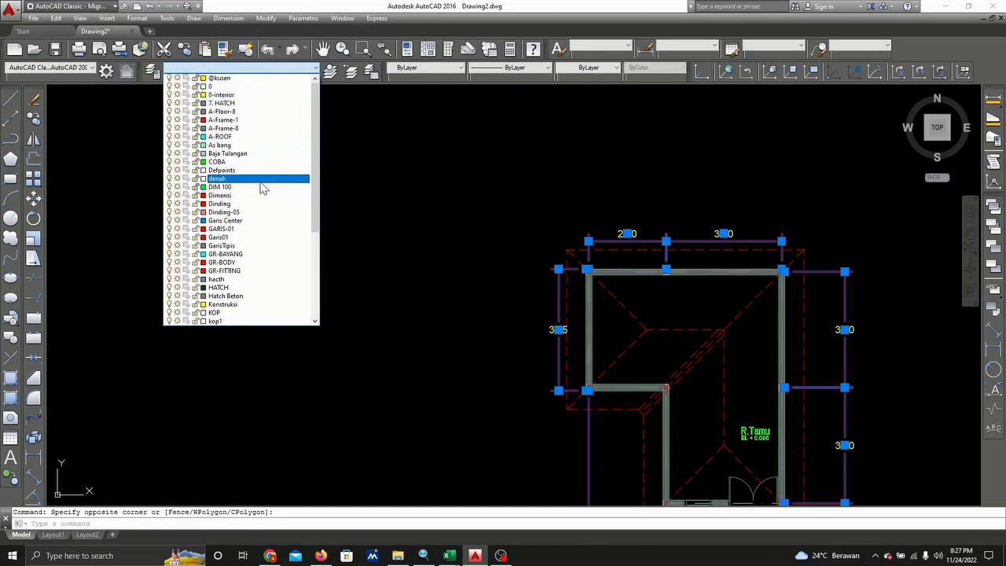
click(260, 194)
key(Escape)
- Examine how horizontal grid line 3 is drawn in the DENAH RUMAH DINAS TYPE 60 reference plan
scroll(397, 276, down, 4)
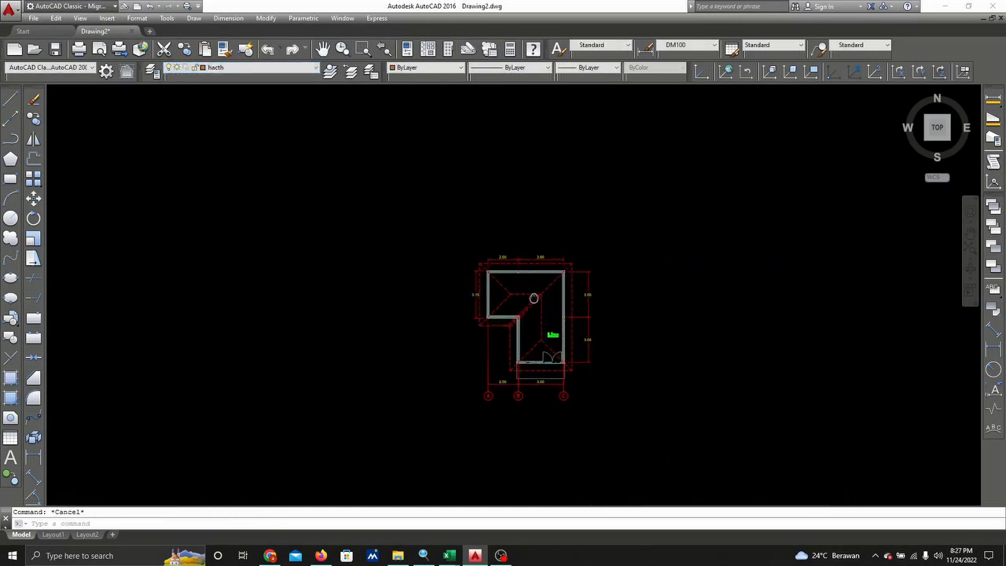
scroll(541, 344, up, 4)
scroll(451, 357, down, 6)
middle_drag(448, 254, 514, 408)
scroll(508, 217, up, 6)
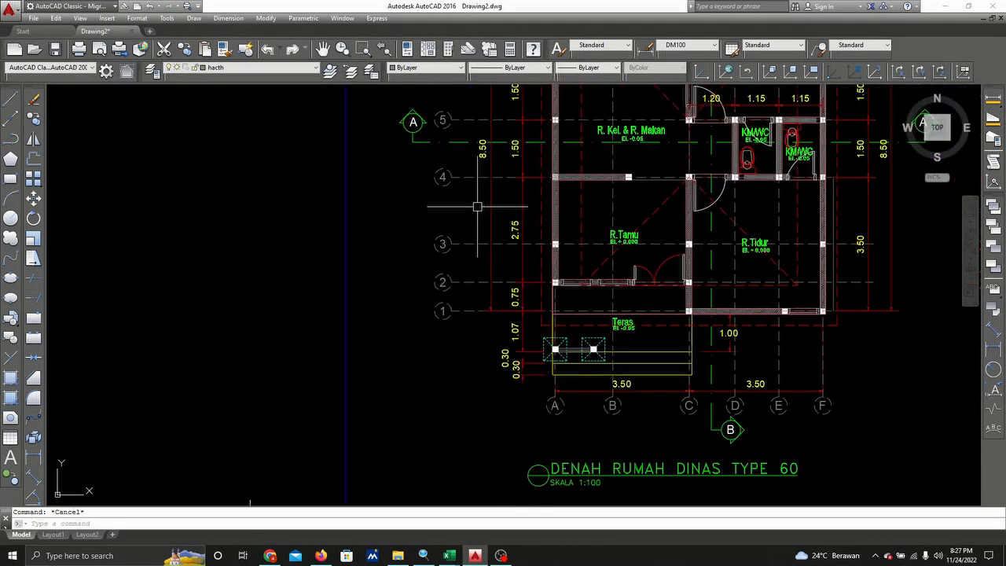
click(450, 245)
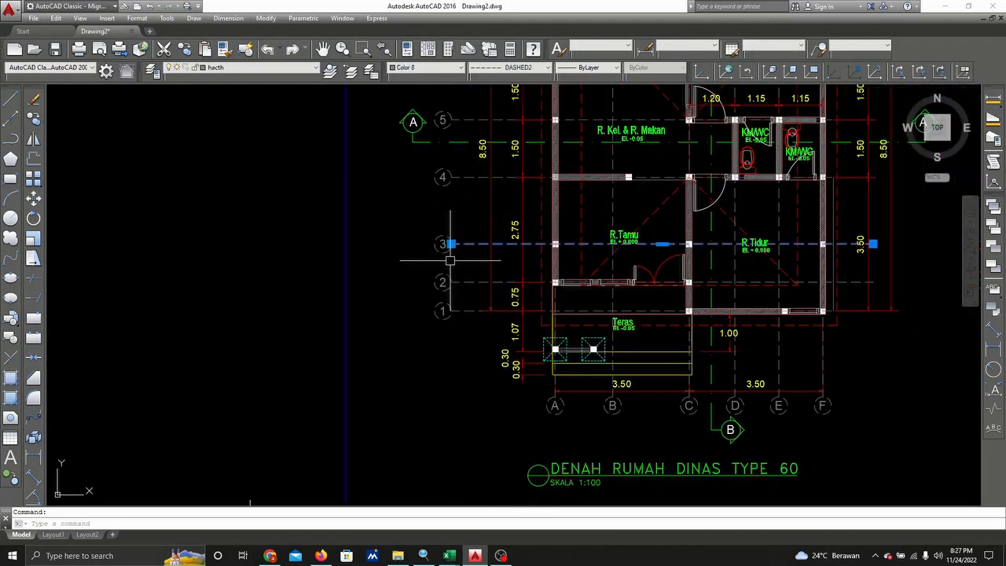
key(Escape)
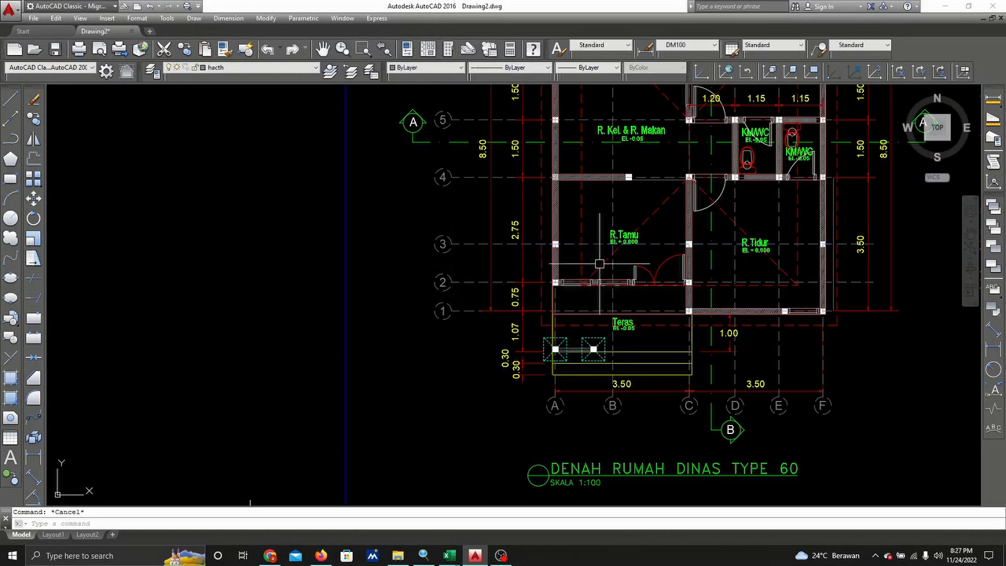
- Review the room layout, grid numbering and dimensions of the complete reference floor plan
middle_drag(452, 260, 414, 284)
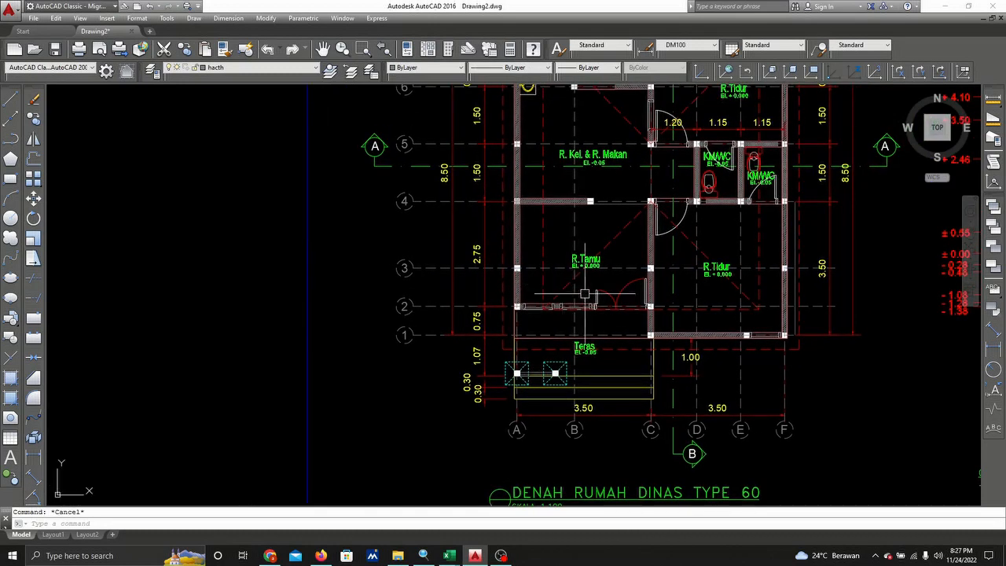
scroll(585, 294, down, 5)
middle_drag(503, 310, 503, 240)
middle_drag(484, 386, 498, 307)
mouse_move(511, 129)
middle_down()
mouse_move(560, 230)
mouse_move(567, 290)
middle_up()
scroll(542, 170, up, 6)
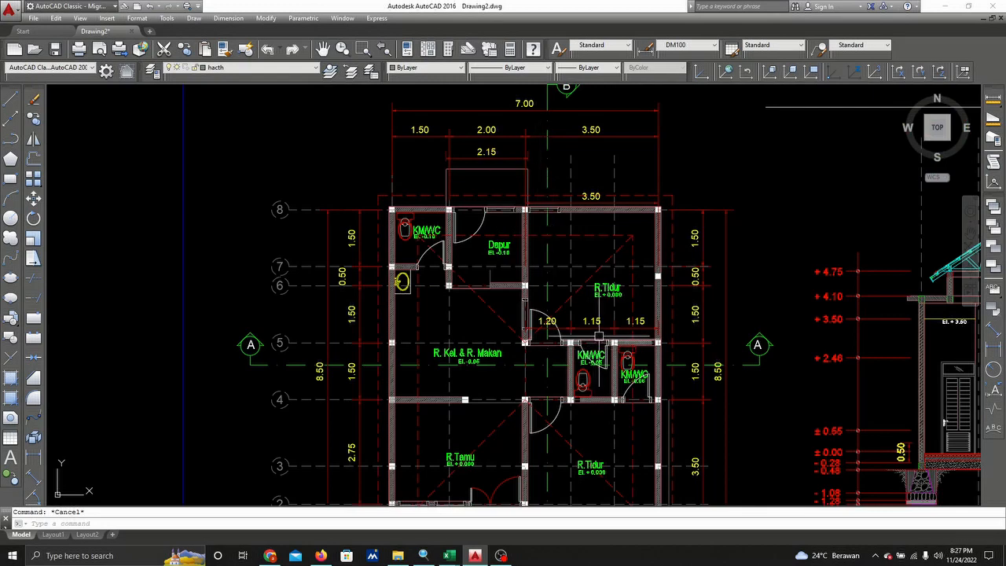
scroll(598, 336, down, 4)
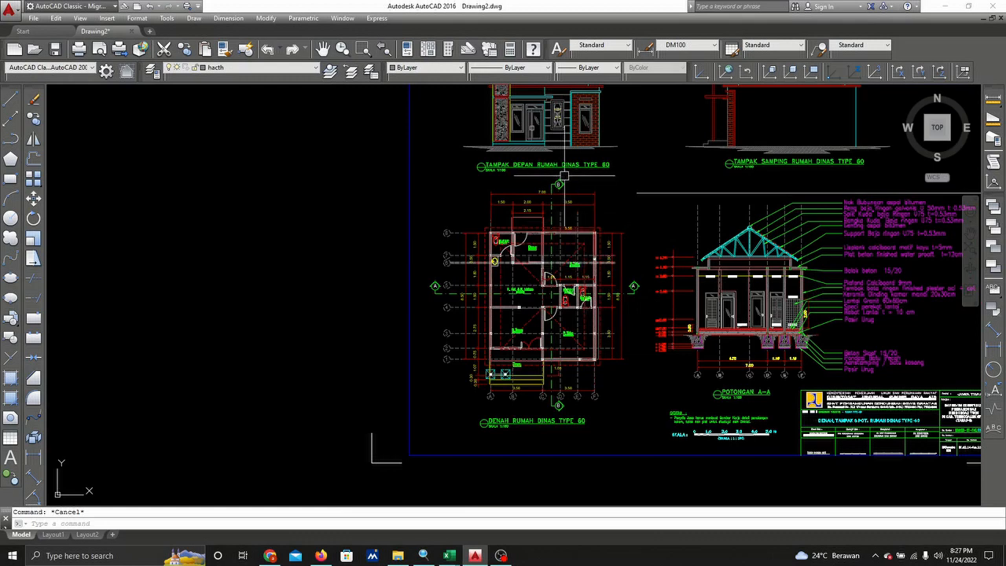
scroll(547, 252, up, 4)
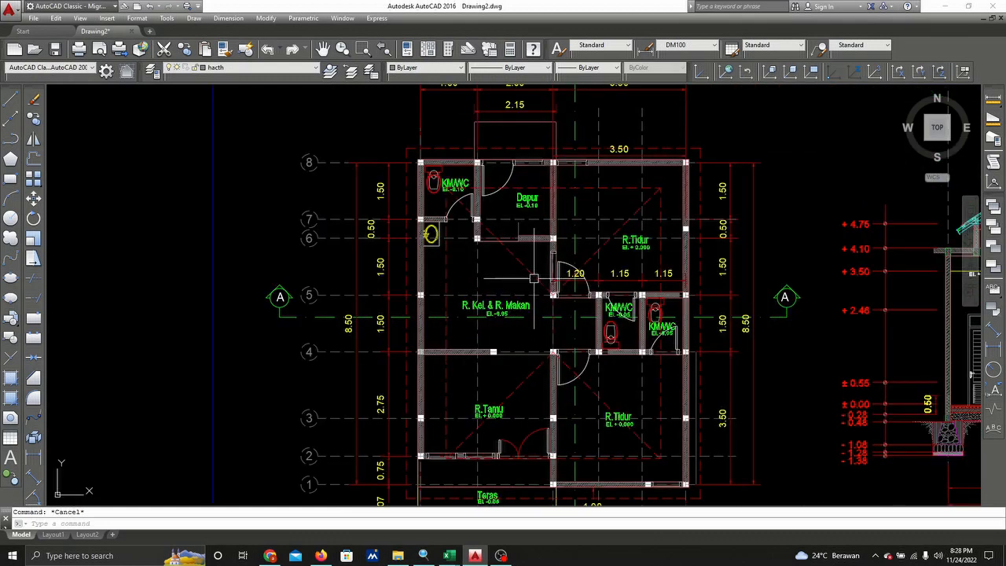
scroll(533, 278, down, 3)
middle_drag(534, 278, 503, 273)
scroll(503, 273, up, 3)
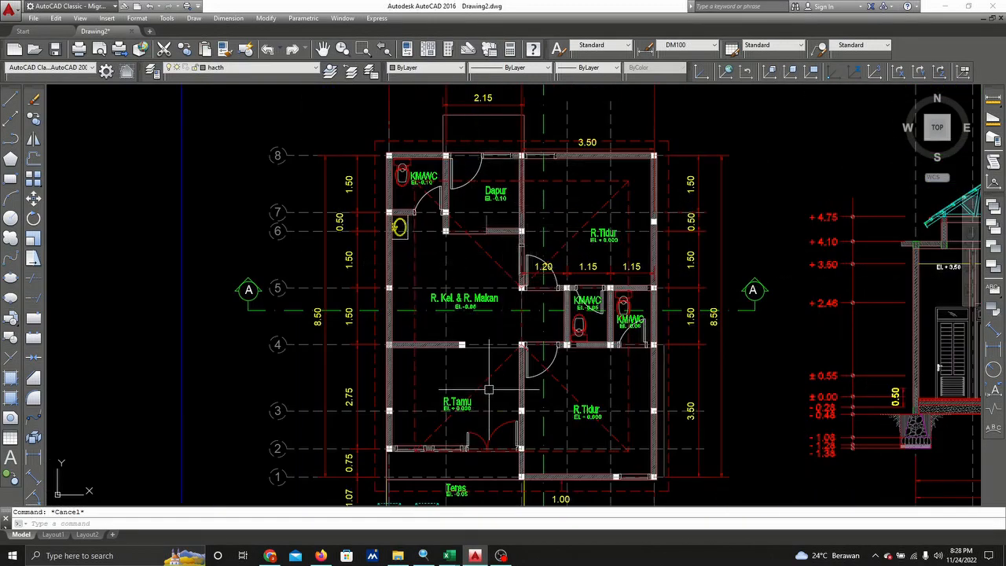
- Examine section line A-A across the reference floor plan and the matching POTONGAN A-A drawing with its roof truss and level marks
scroll(487, 362, down, 2)
scroll(326, 328, up, 2)
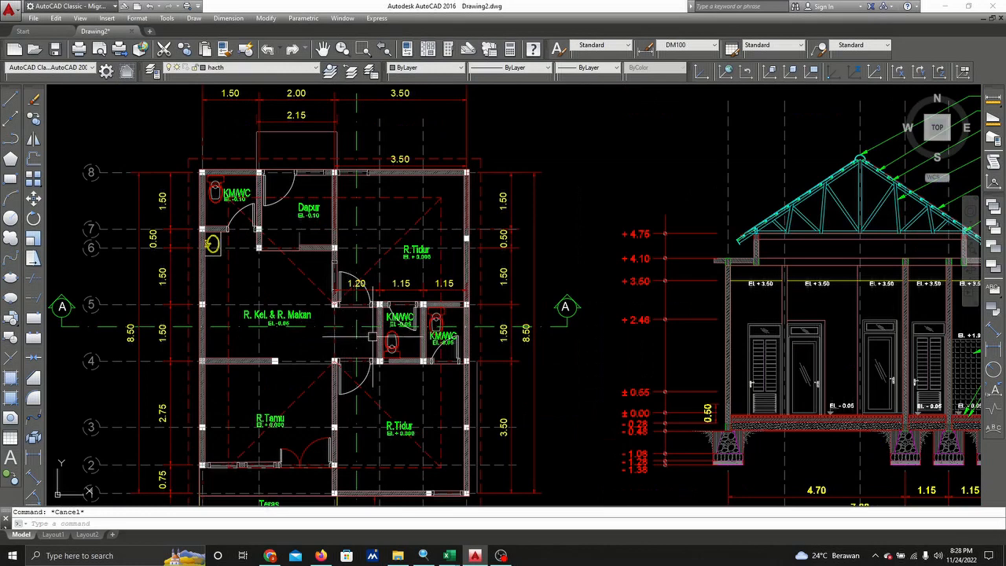
scroll(369, 337, down, 2)
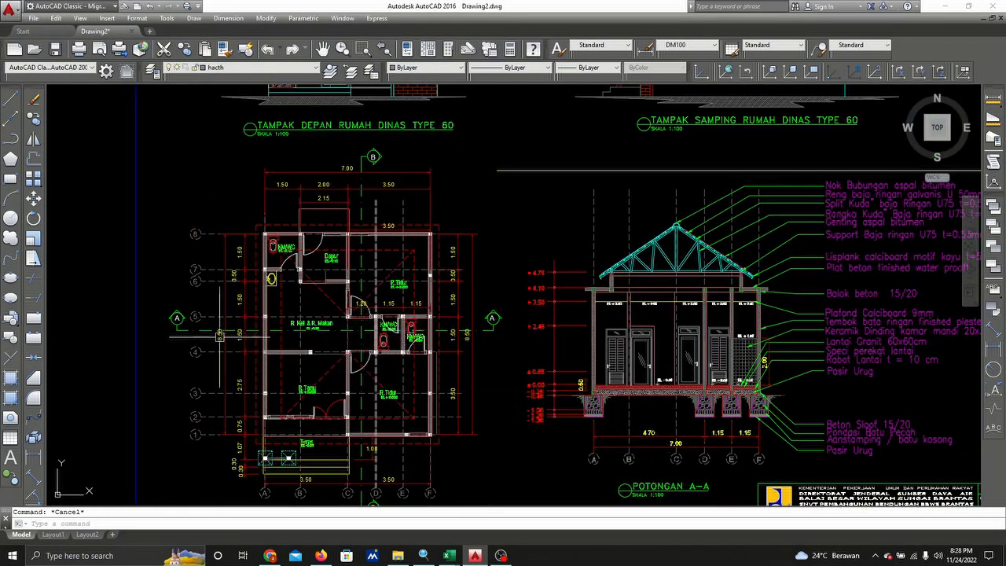
scroll(353, 340, up, 2)
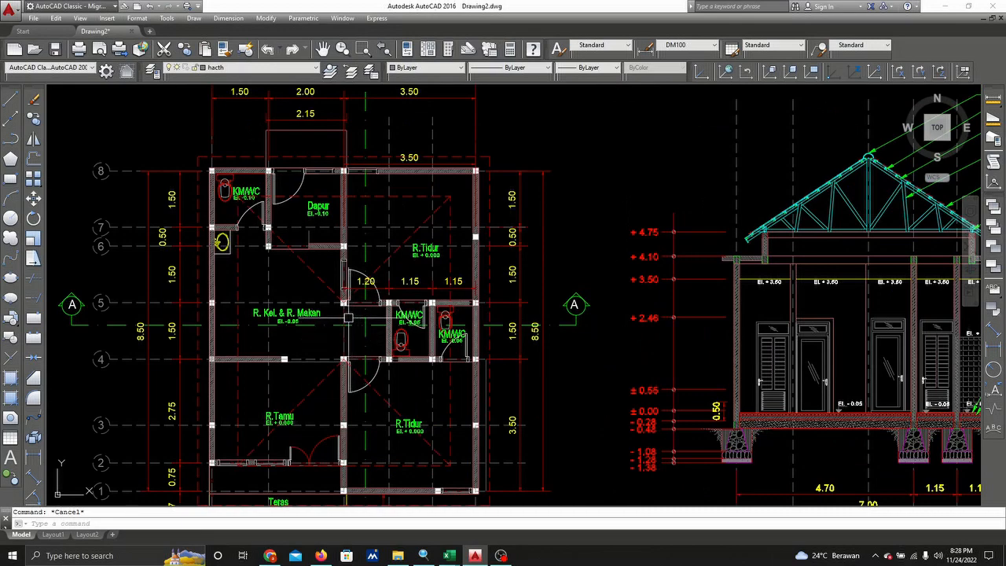
middle_drag(348, 318, 265, 338)
scroll(723, 294, up, 2)
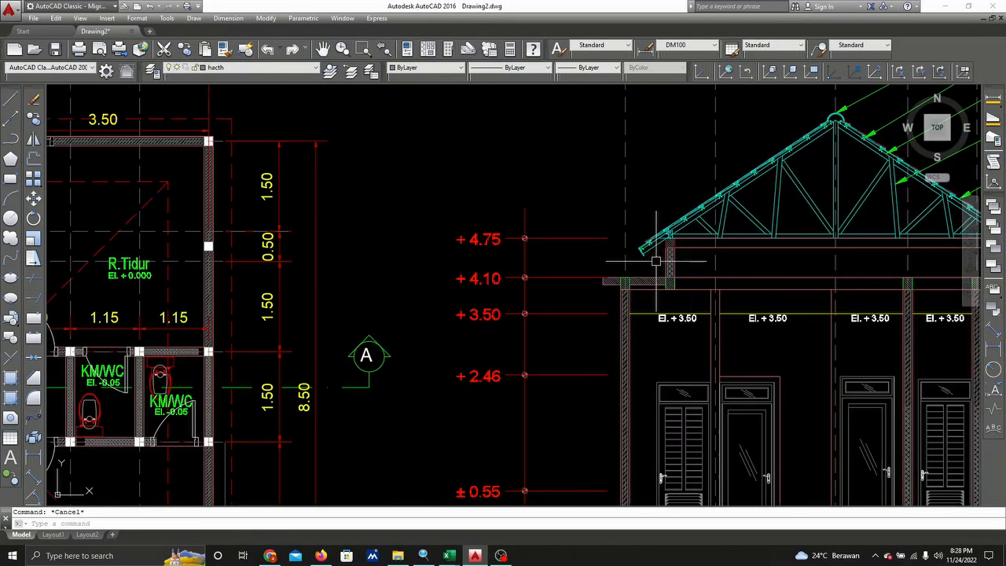
middle_drag(887, 279, 778, 291)
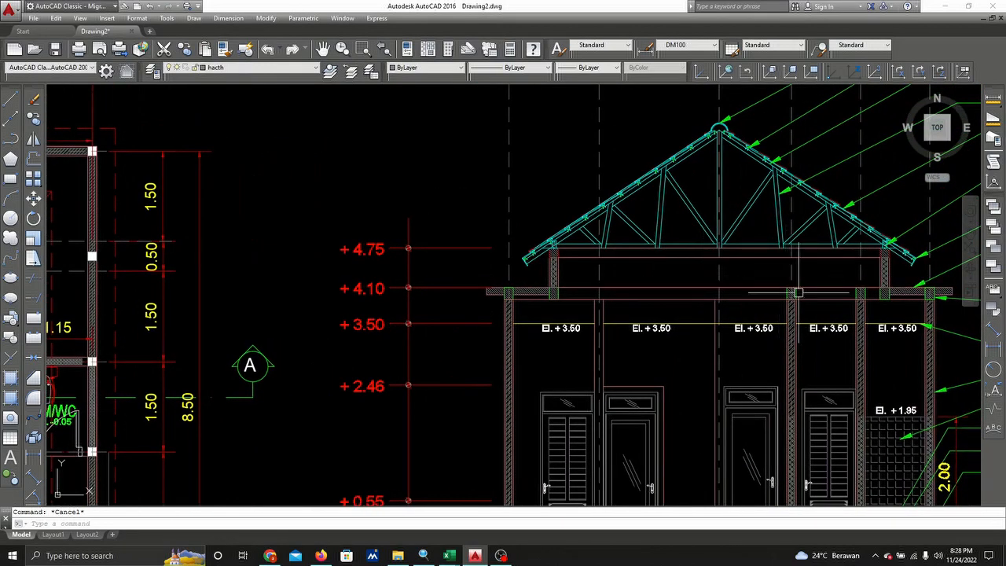
middle_drag(893, 290, 791, 291)
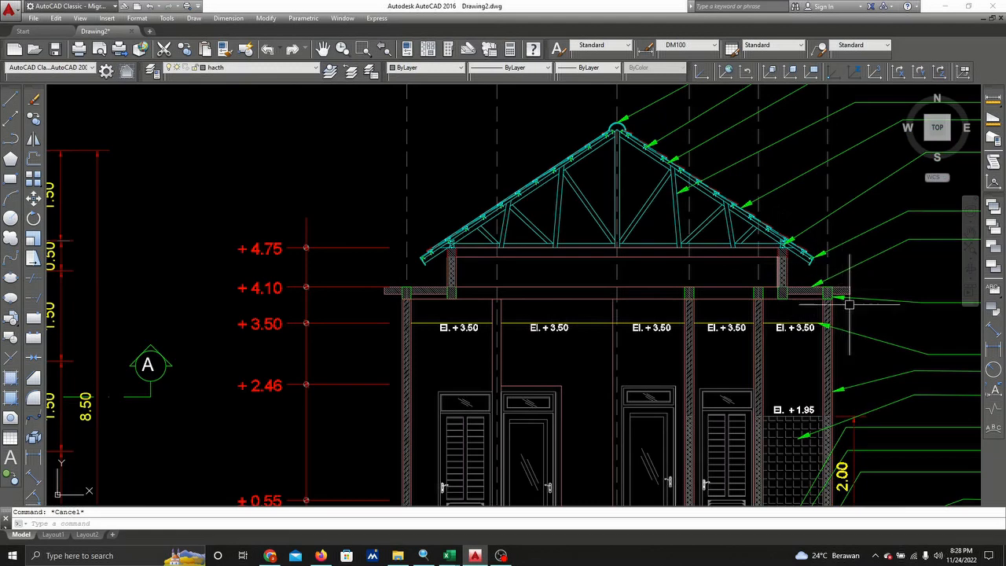
scroll(809, 327, down, 5)
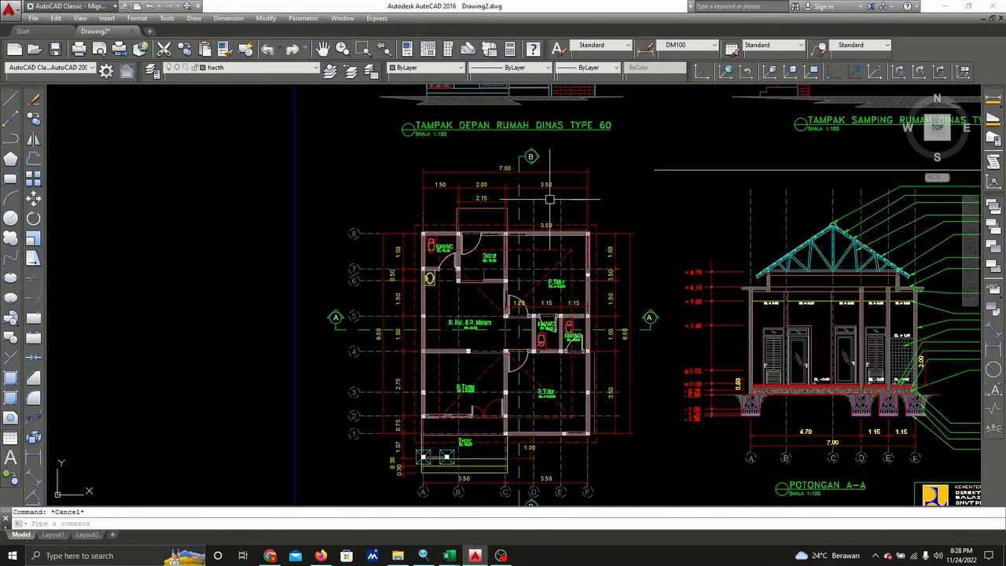
- Examine the other building section beside the DENAH PONDASI plan and compare it with the section B line on the reference floor plan
scroll(546, 293, down, 5)
middle_drag(708, 309, 470, 359)
scroll(871, 346, up, 6)
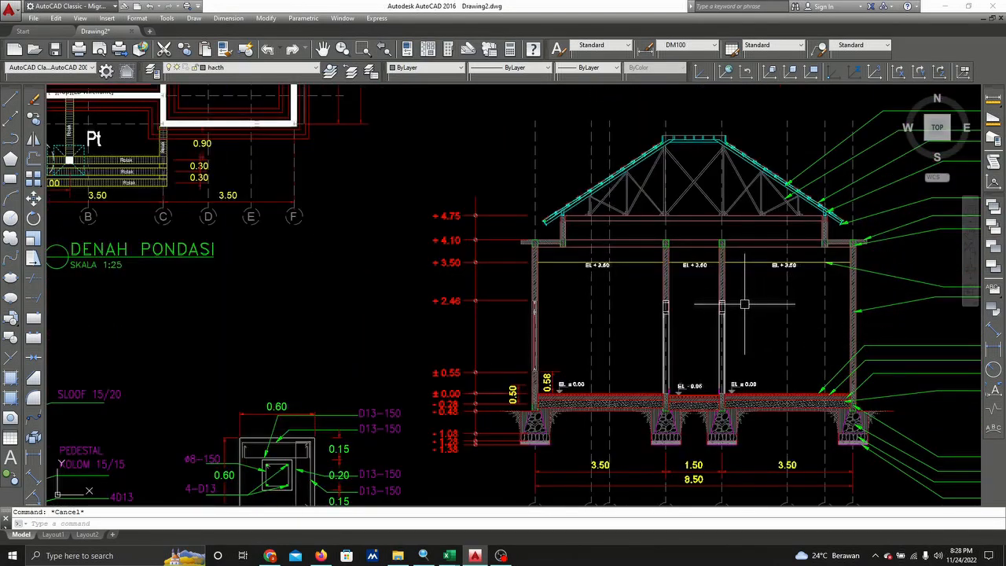
scroll(744, 304, down, 5)
middle_drag(275, 343, 464, 337)
middle_drag(205, 311, 505, 273)
scroll(381, 260, up, 5)
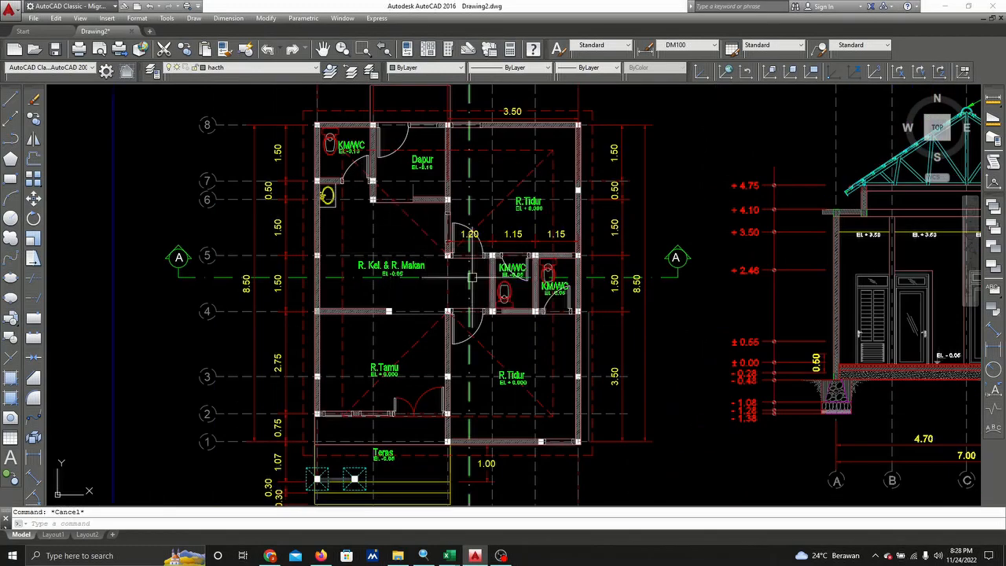
scroll(478, 295, down, 5)
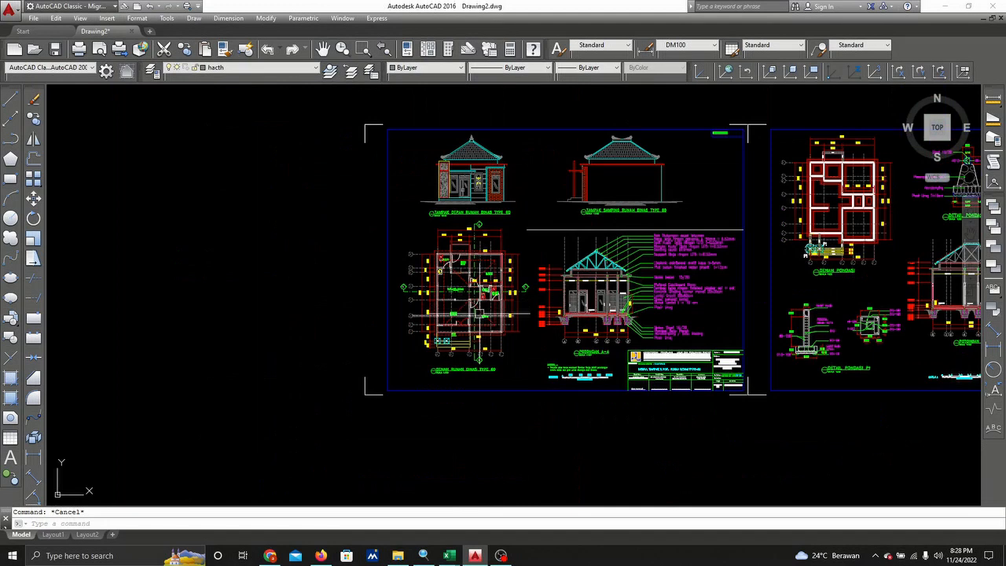
- Draw a section-line polyline from inside the living room about 6.42 m straight down past the grid bubbles, then horizontally toward the right
middle_drag(480, 313, 512, 164)
middle_drag(510, 413, 521, 314)
scroll(521, 314, up, 4)
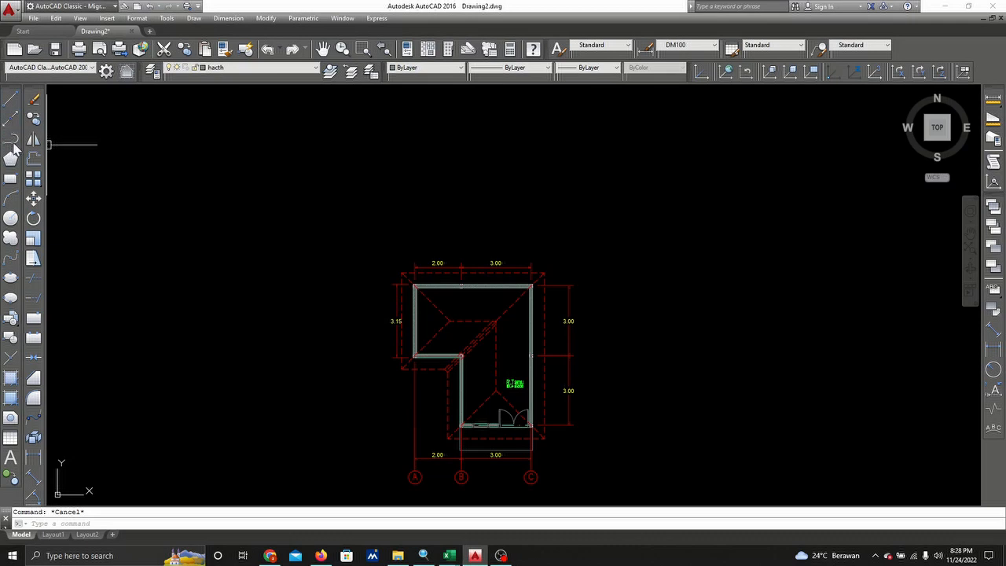
click(11, 140)
middle_drag(529, 394, 581, 274)
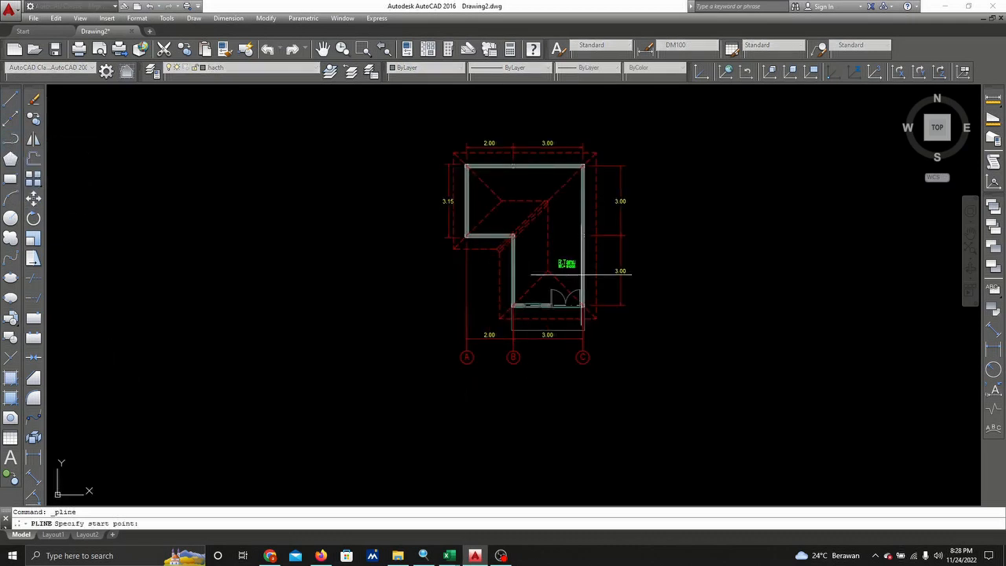
click(534, 250)
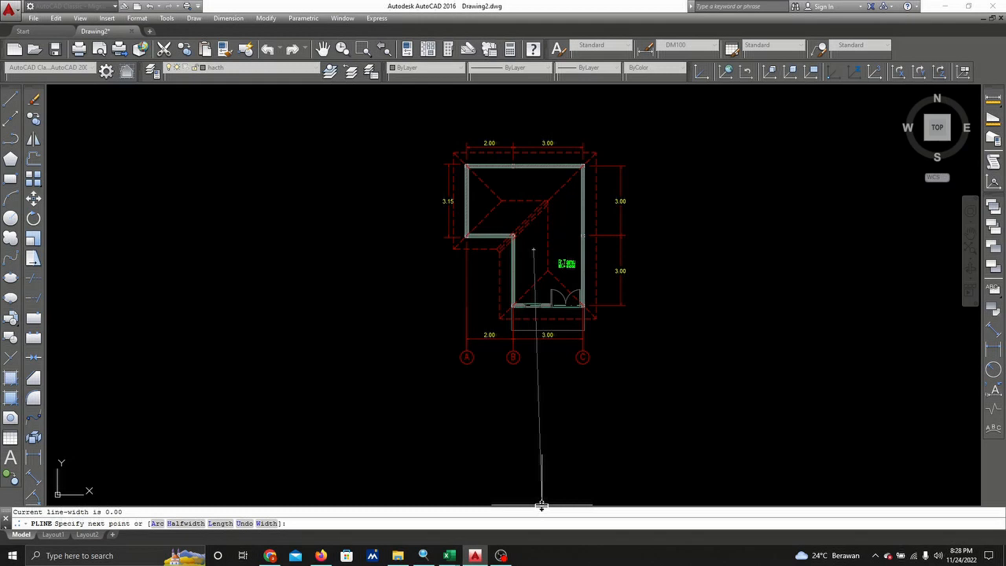
scroll(540, 404, up, 2)
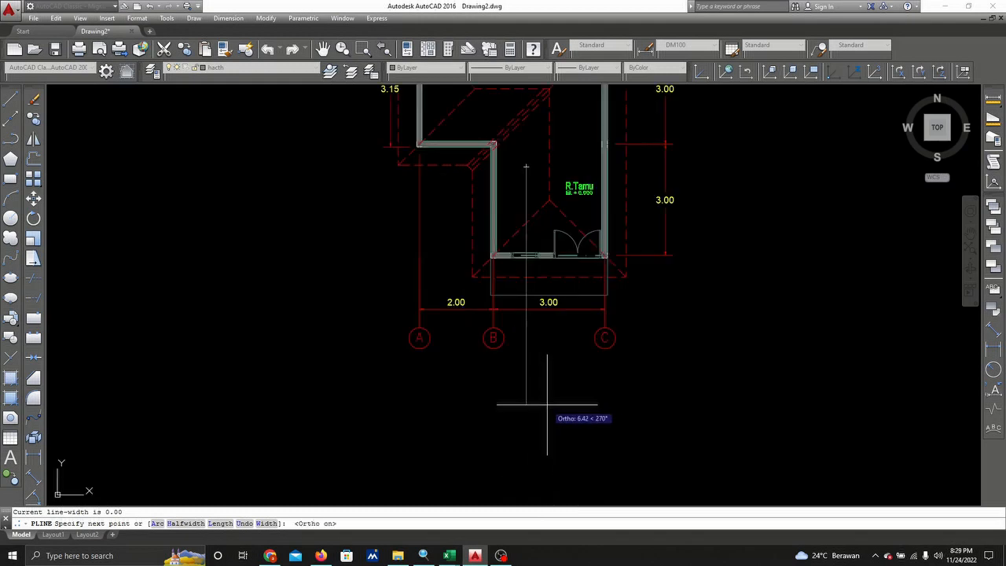
click(539, 404)
click(656, 404)
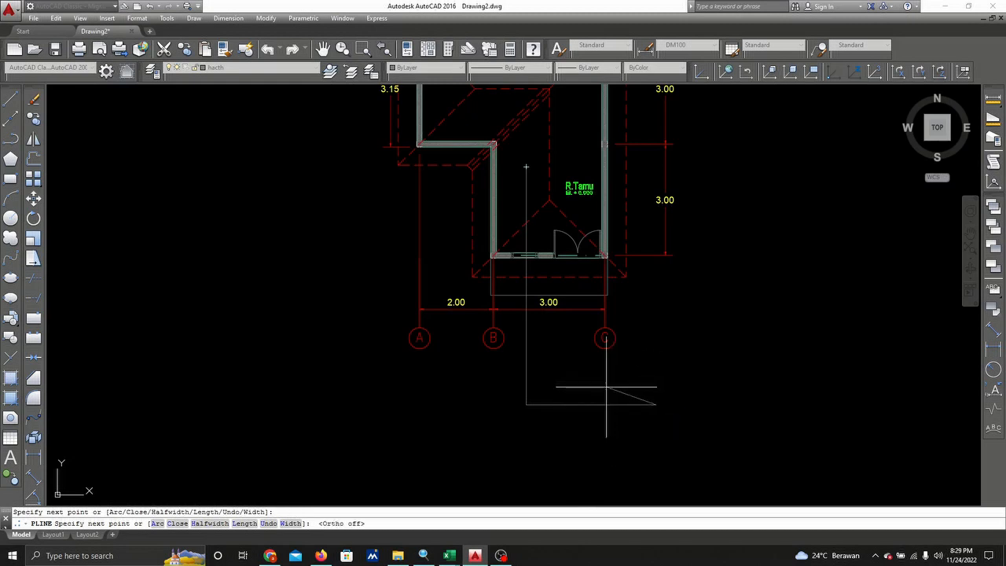
- Finish the section polyline with an arrowhead: a slanted edge back from its end and a vertical edge down across the horizontal line
click(604, 383)
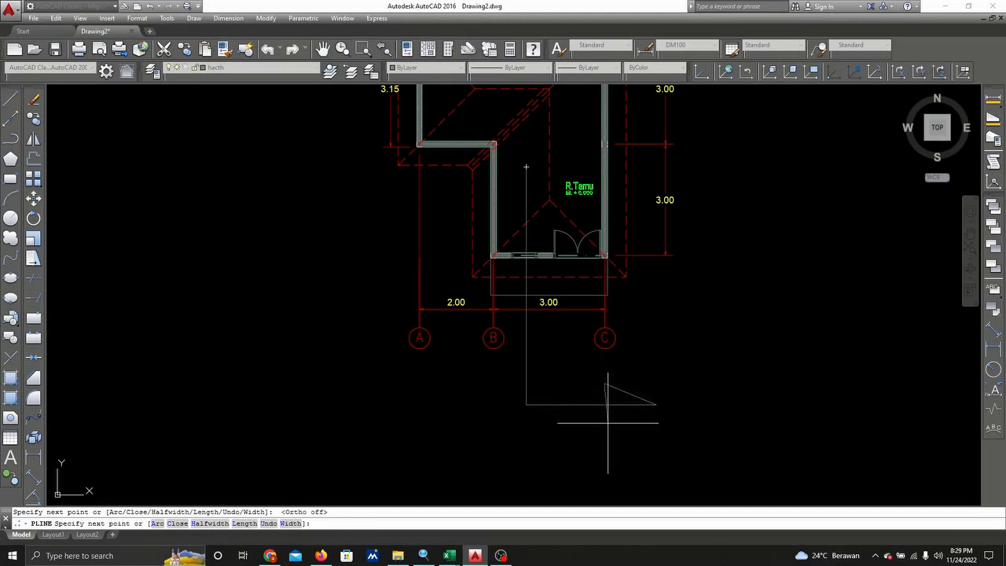
key(F8)
key(F8)
key(F8)
key(F8)
key(F8)
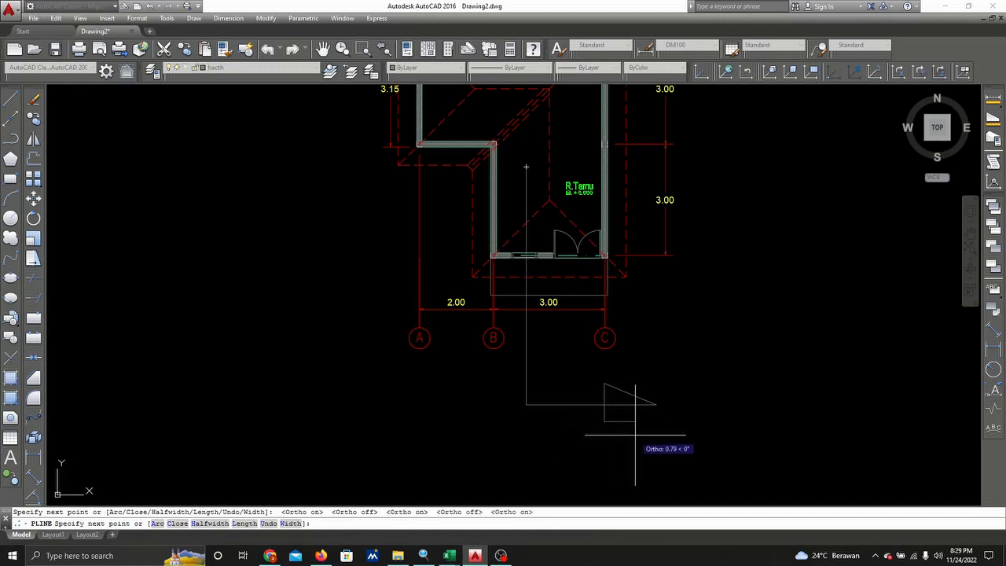
key(Escape)
scroll(550, 394, down, 3)
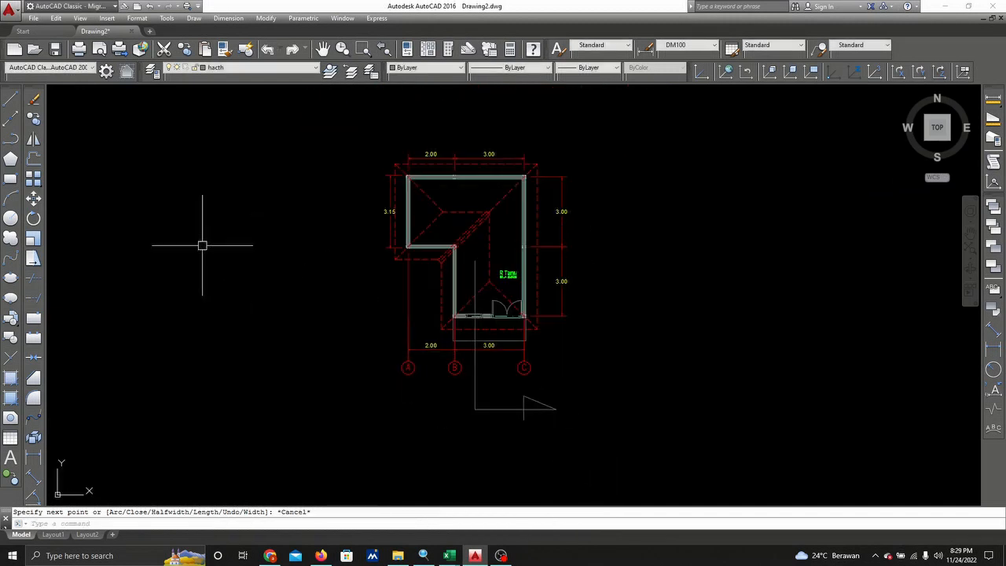
- Mirror the section arrow polyline about a horizontal line through the middle of the plan, keeping the original
click(33, 139)
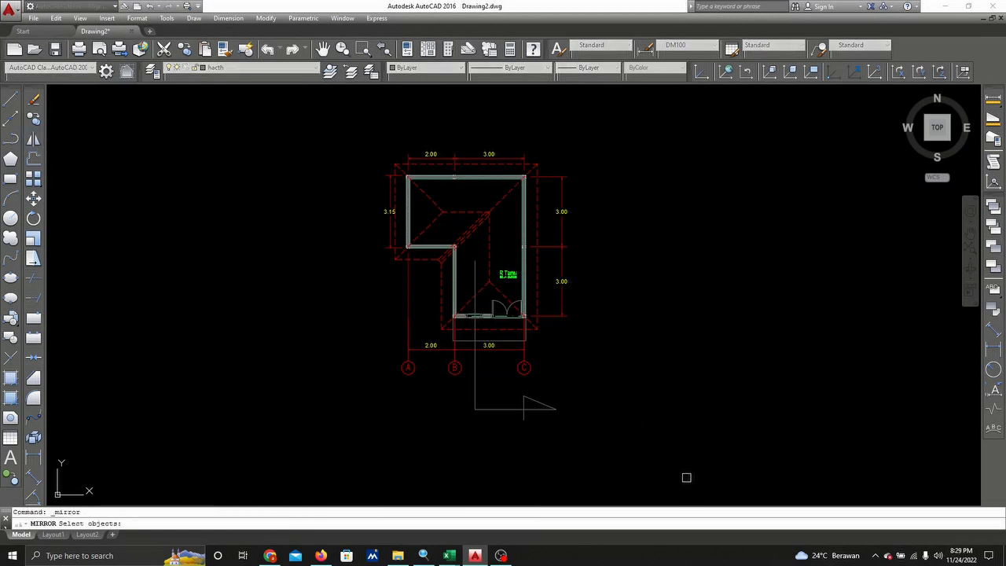
click(558, 394)
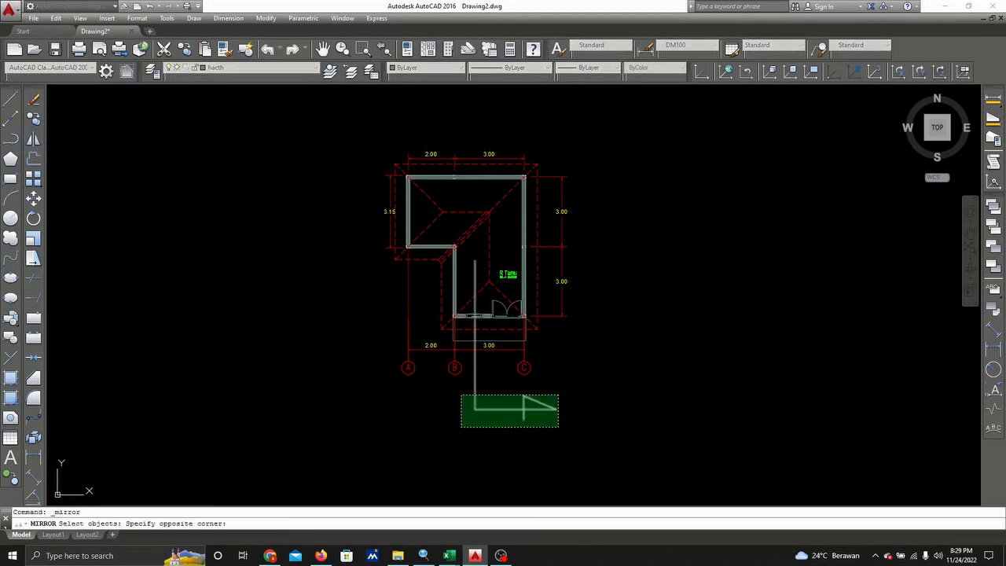
click(461, 427)
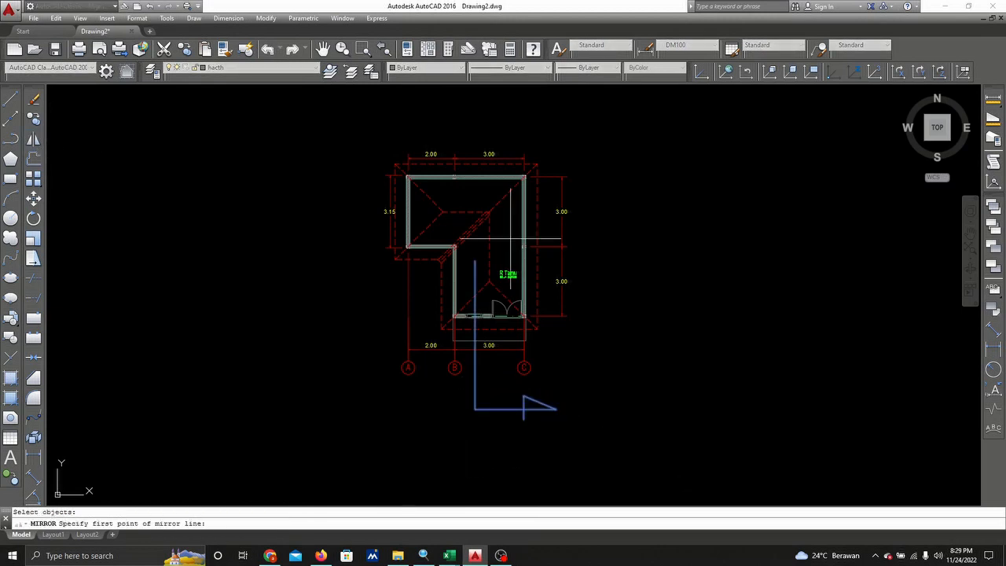
scroll(524, 252, up, 2)
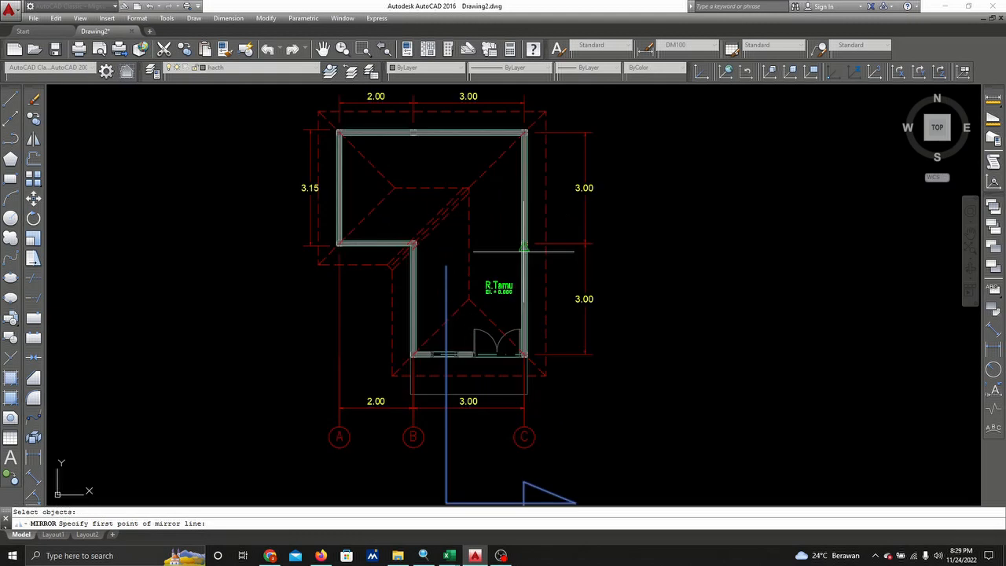
click(447, 245)
click(245, 265)
right_click(245, 266)
click(263, 267)
scroll(292, 274, down, 3)
- Copy the letter A from its grid bubble to just below the lower section arrow
scroll(267, 275, up, 1)
scroll(273, 285, up, 2)
middle_drag(299, 337, 291, 314)
click(265, 368)
click(33, 119)
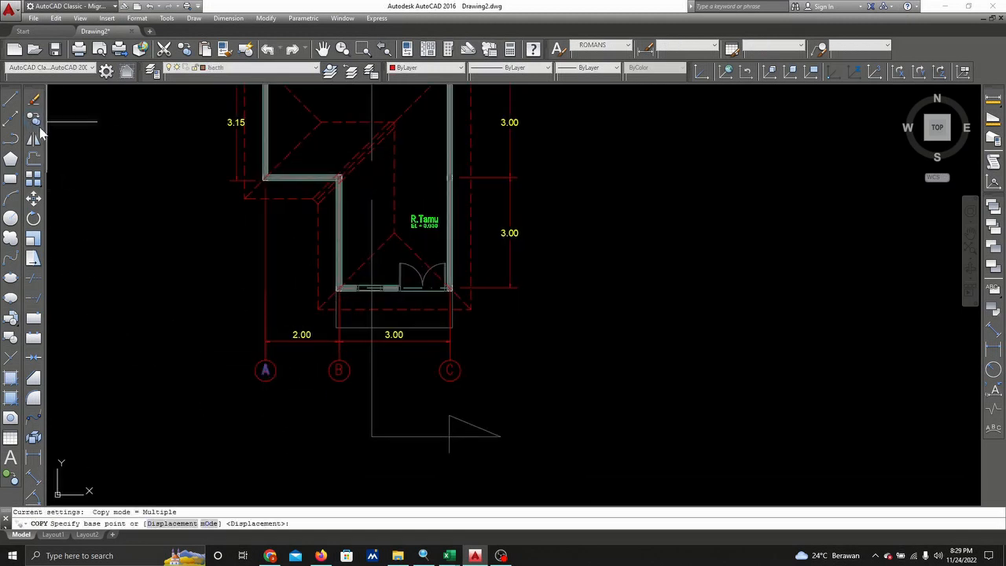
click(265, 370)
scroll(484, 408, up, 4)
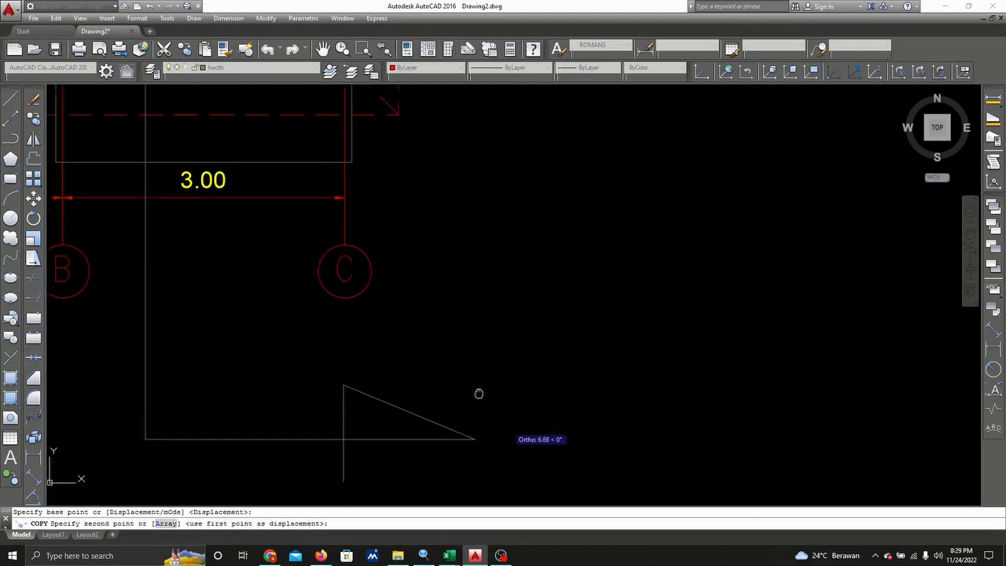
middle_drag(484, 408, 420, 315)
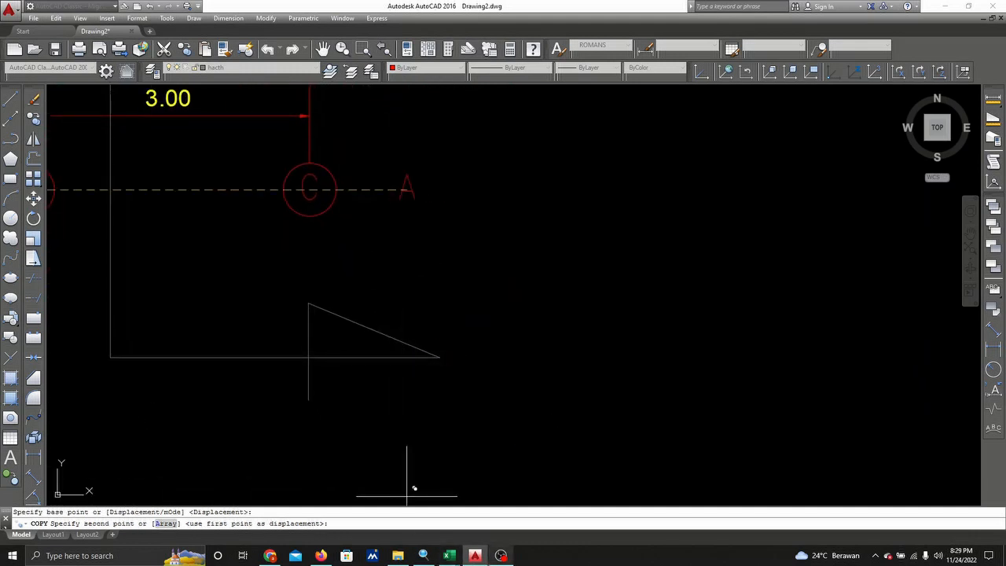
key(F8)
key(F8)
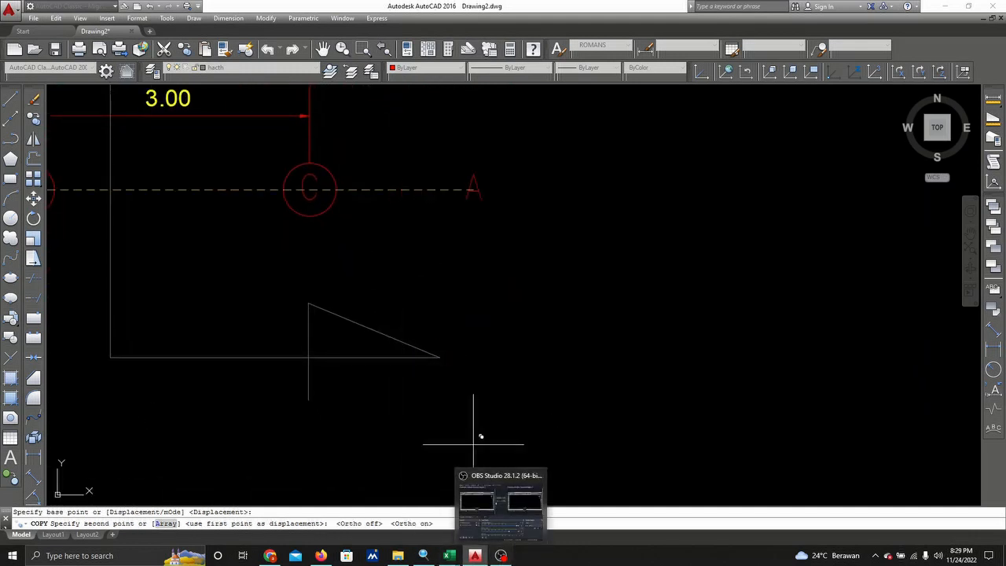
middle_drag(476, 423, 527, 370)
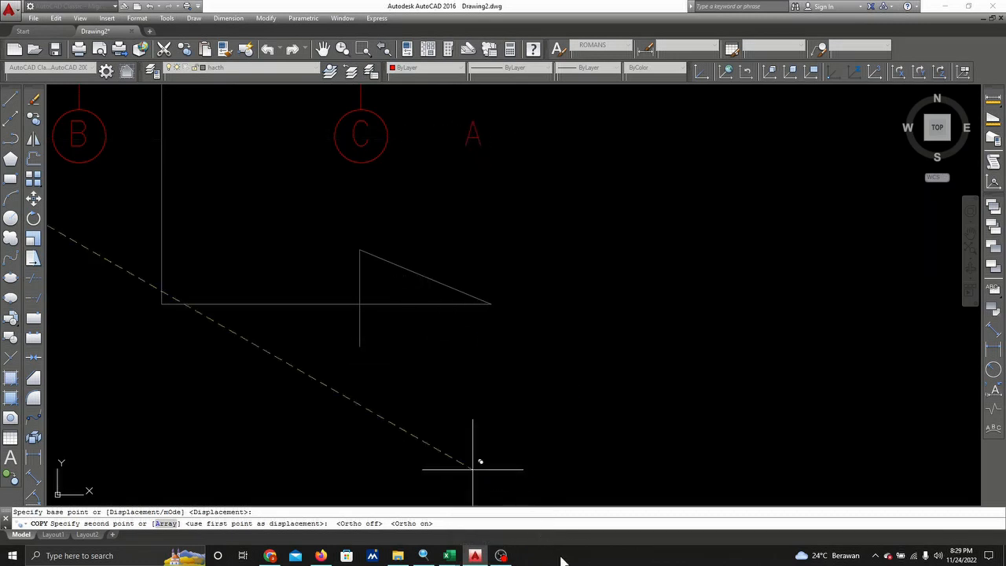
click(394, 339)
key(Escape)
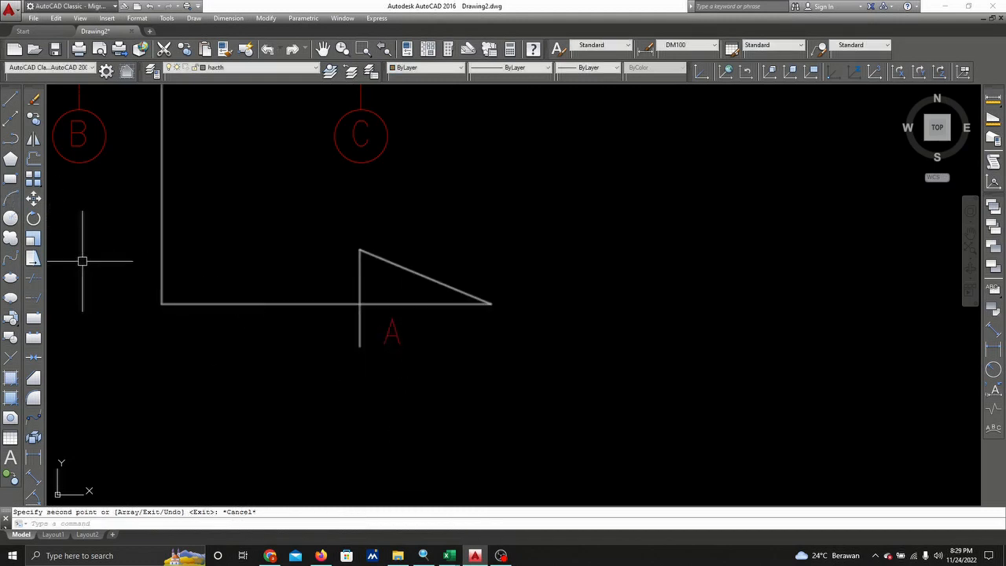
- Scale the copied letter A by a factor of 3 from the intersection at the base of the arrowhead
click(35, 240)
click(426, 314)
click(374, 346)
key(Return)
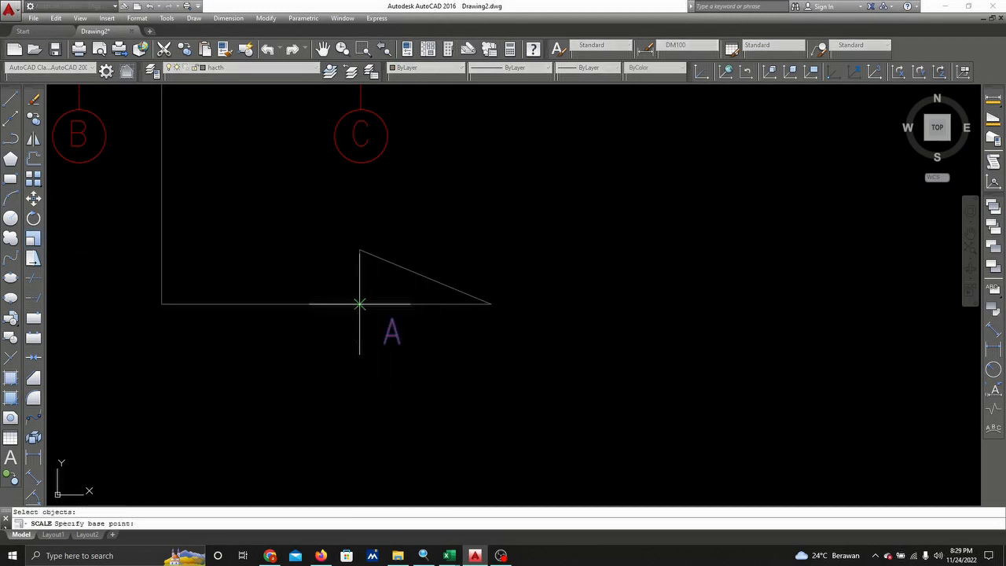
click(359, 303)
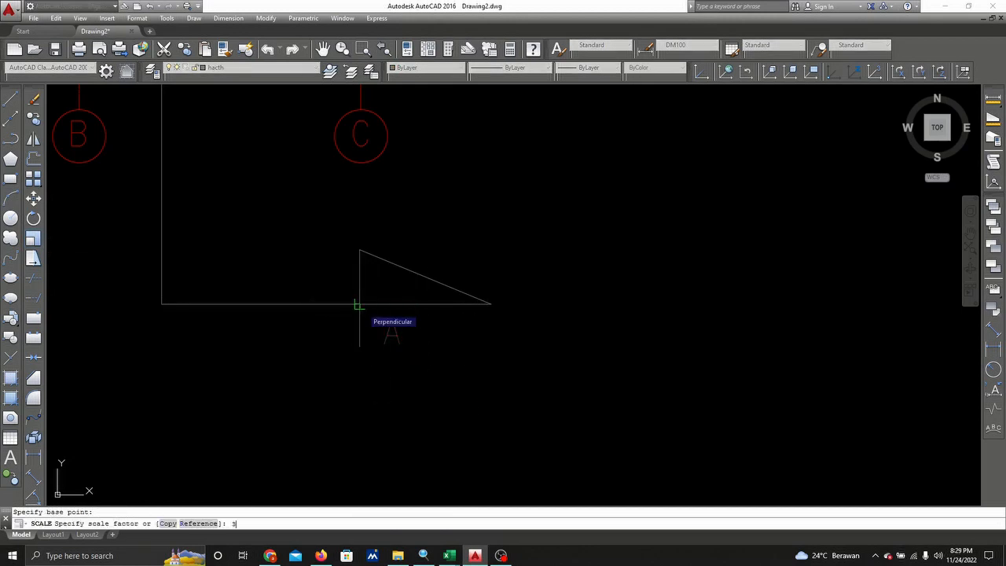
text(3)
key(Return)
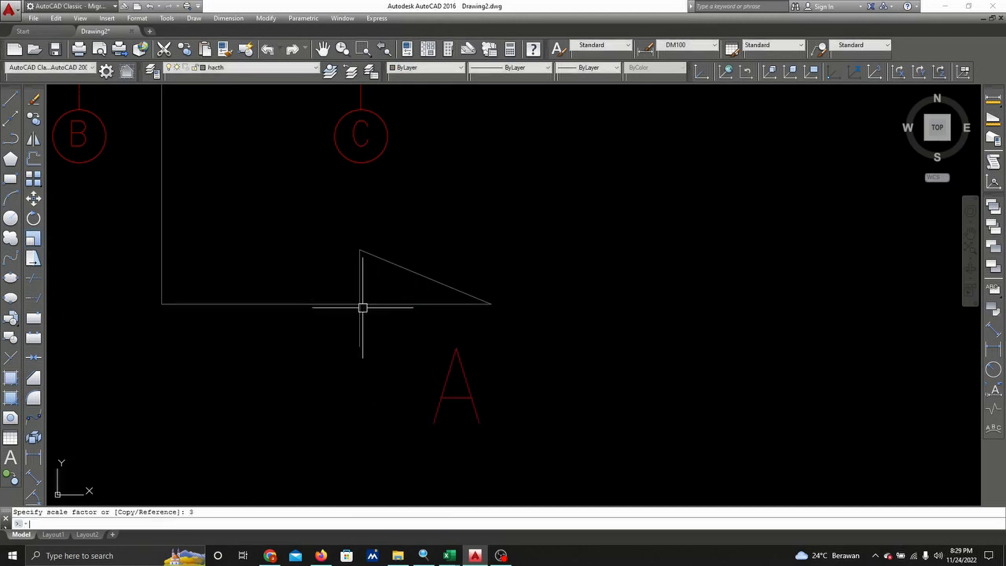
- Move the enlarged letter A up and left so it sits directly beneath the lower section arrow
click(35, 198)
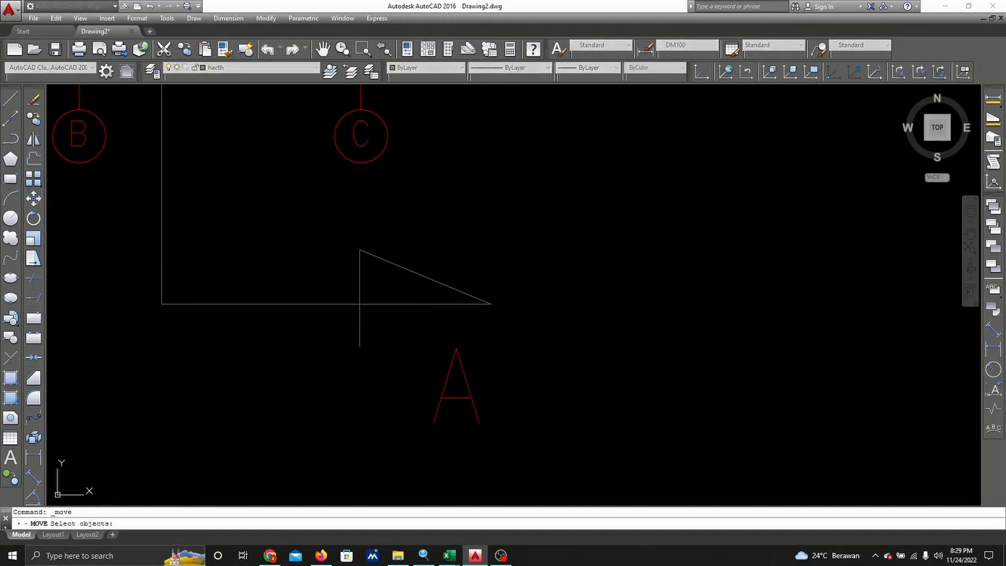
click(552, 359)
click(439, 406)
key(Return)
click(534, 392)
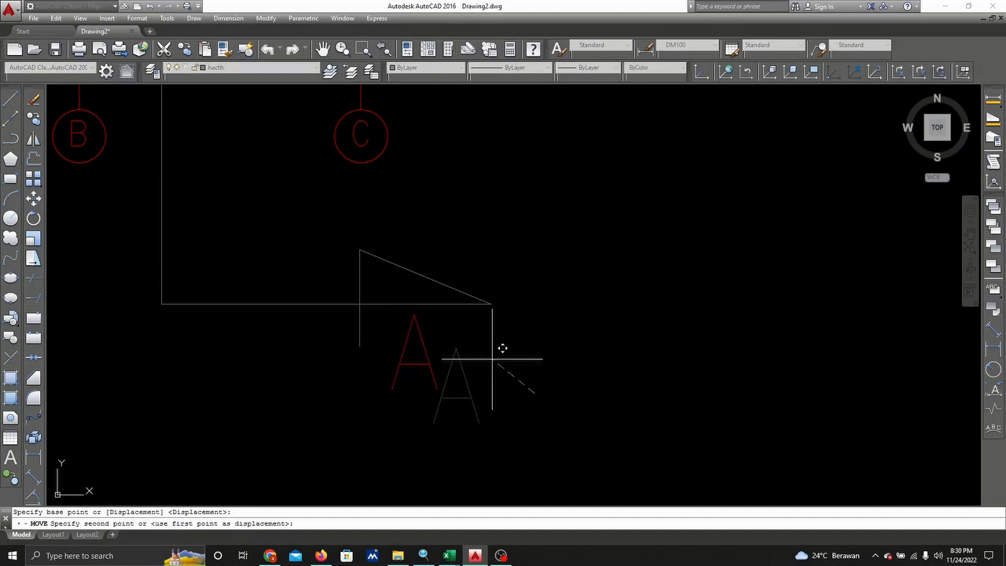
click(488, 357)
scroll(483, 359, down, 2)
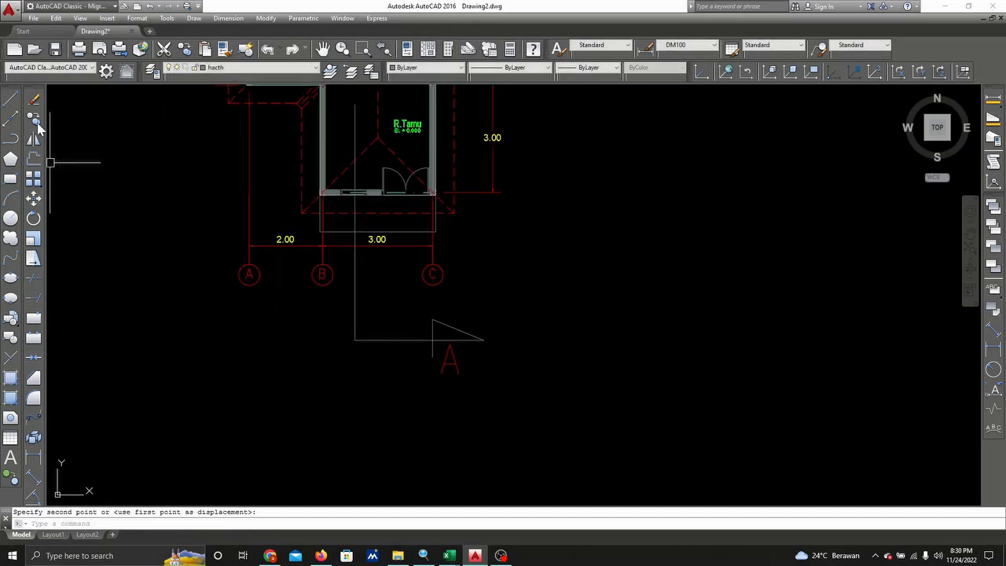
- Copy the enlarged letter A from beneath the lower section arrow to just above the upper section arrow
click(35, 118)
scroll(509, 358, up, 2)
click(443, 357)
click(413, 391)
key(Return)
click(419, 380)
scroll(487, 350, down, 3)
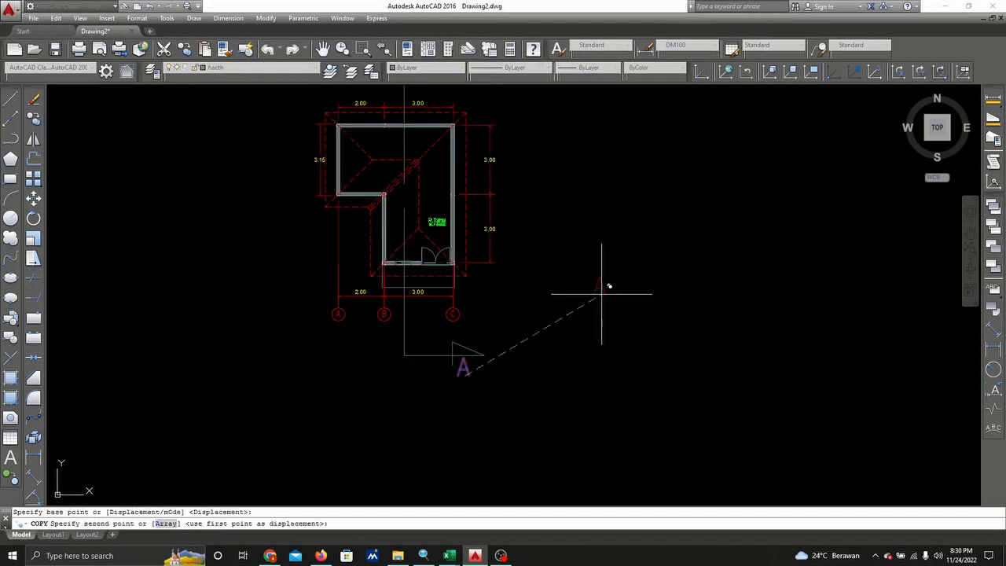
middle_drag(611, 319, 558, 402)
scroll(414, 191, up, 7)
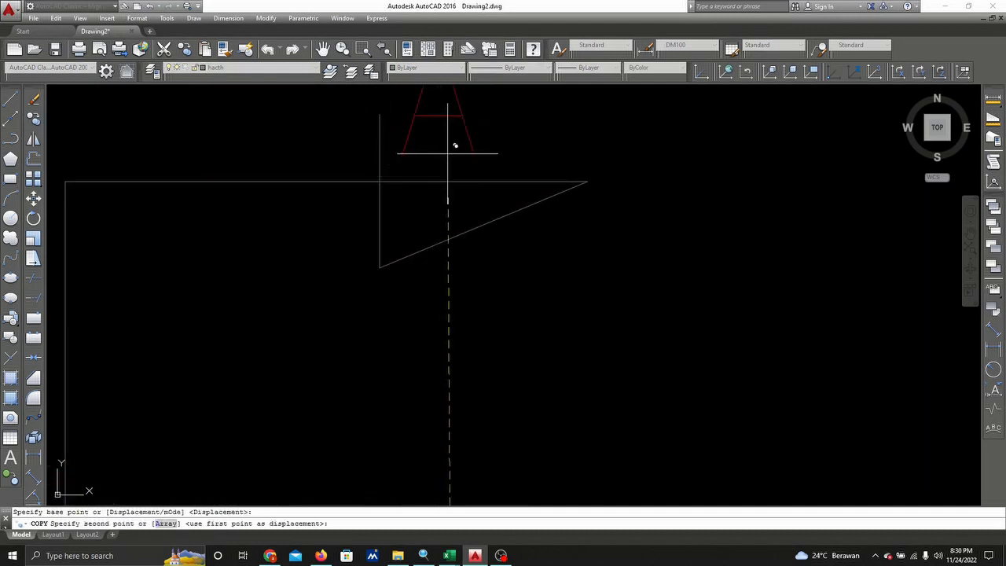
click(449, 161)
scroll(444, 157, down, 7)
key(Escape)
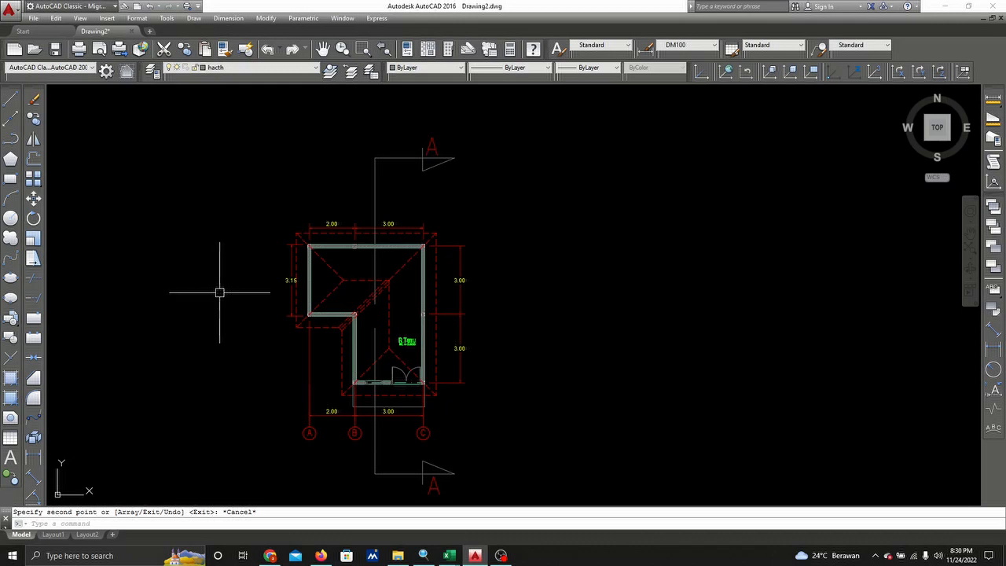
click(375, 343)
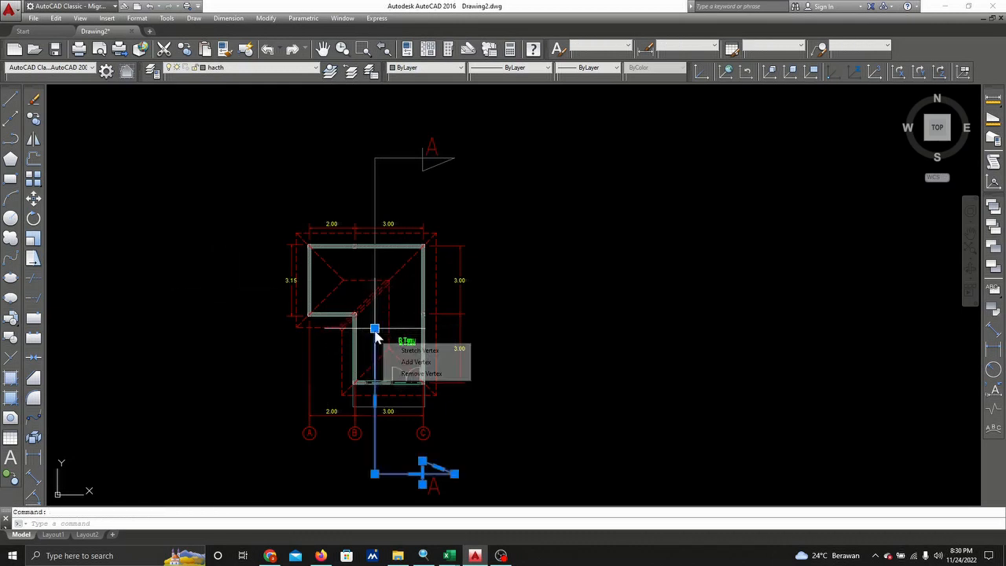
click(374, 328)
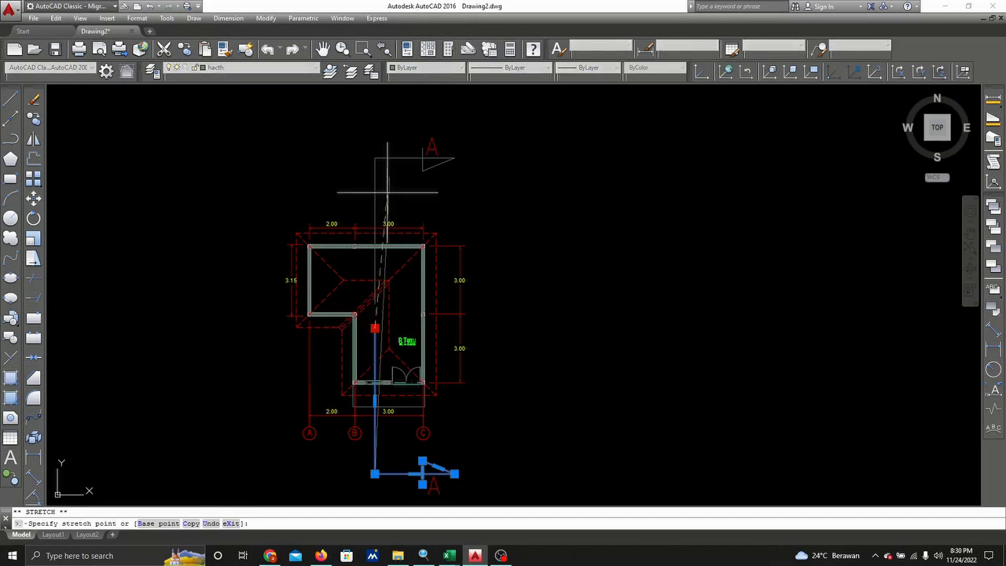
scroll(380, 308, up, 2)
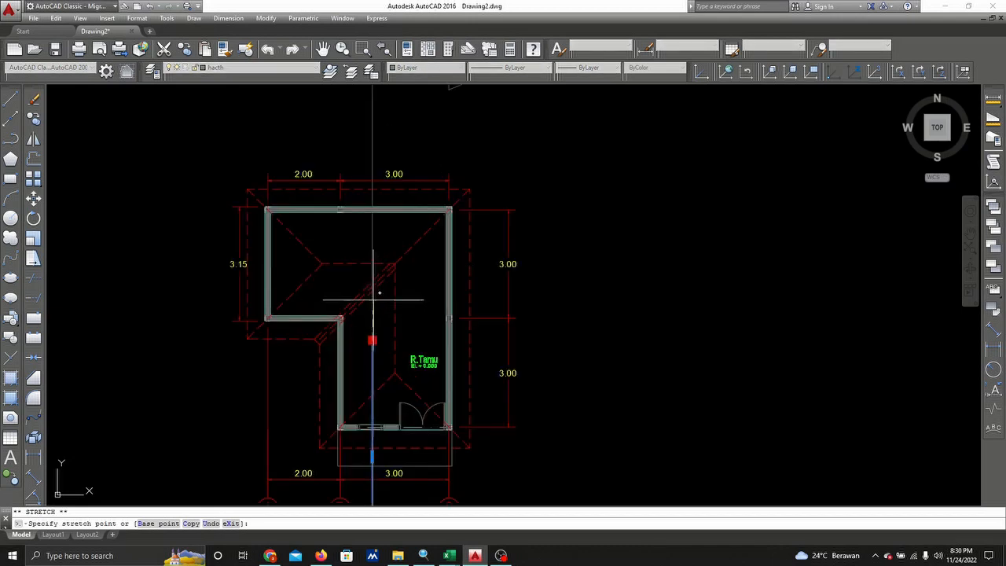
key(Escape)
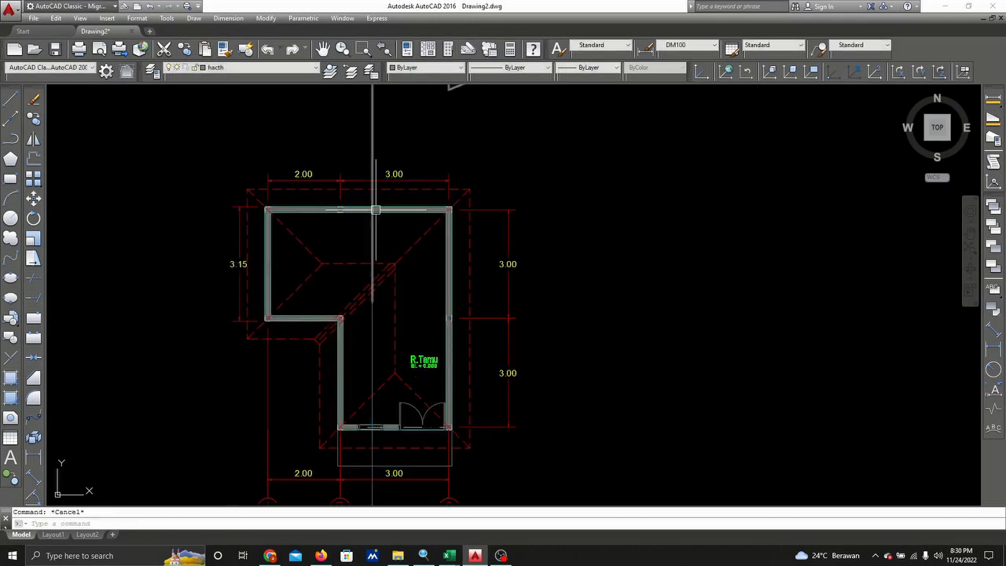
- Join the upper and lower section arrow polylines into one continuous polyline through the plan with PEDIT
text(pe)
key(Return)
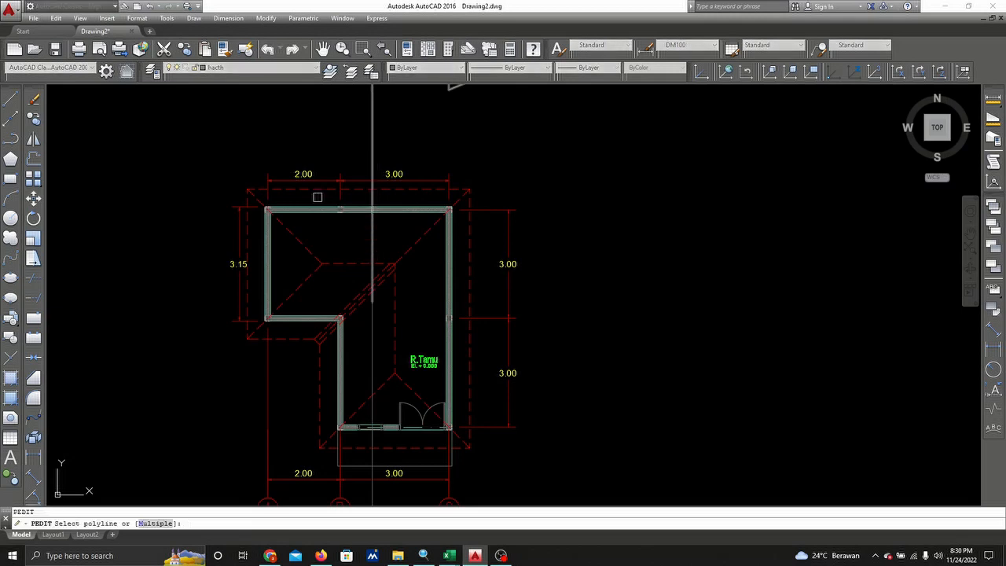
right_click(378, 318)
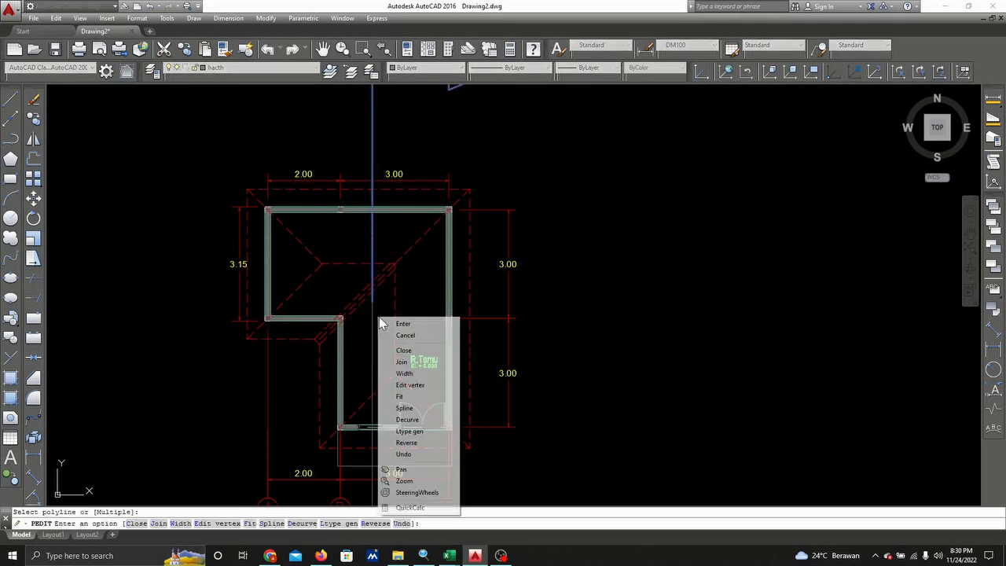
click(403, 362)
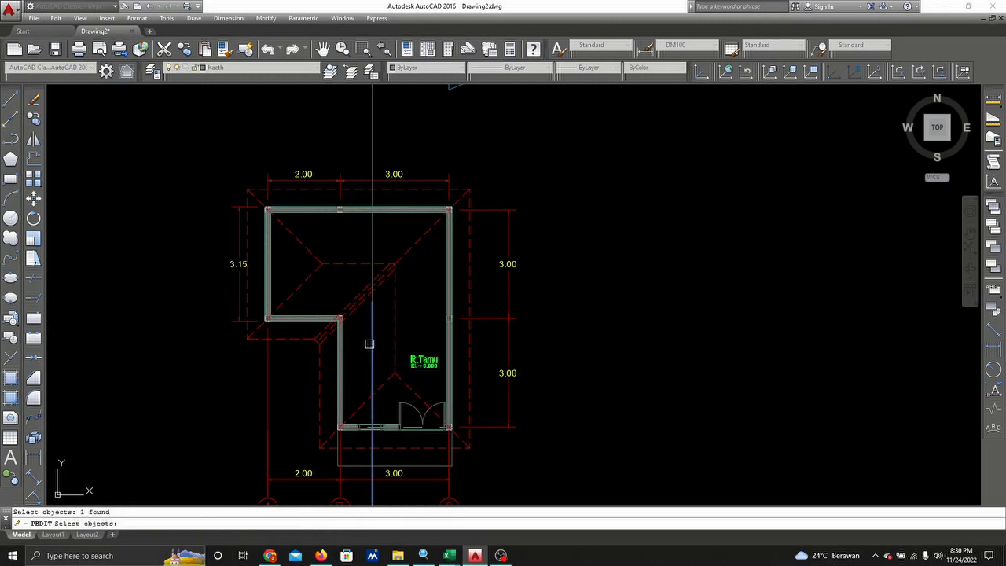
click(371, 344)
right_click(373, 344)
right_click(380, 348)
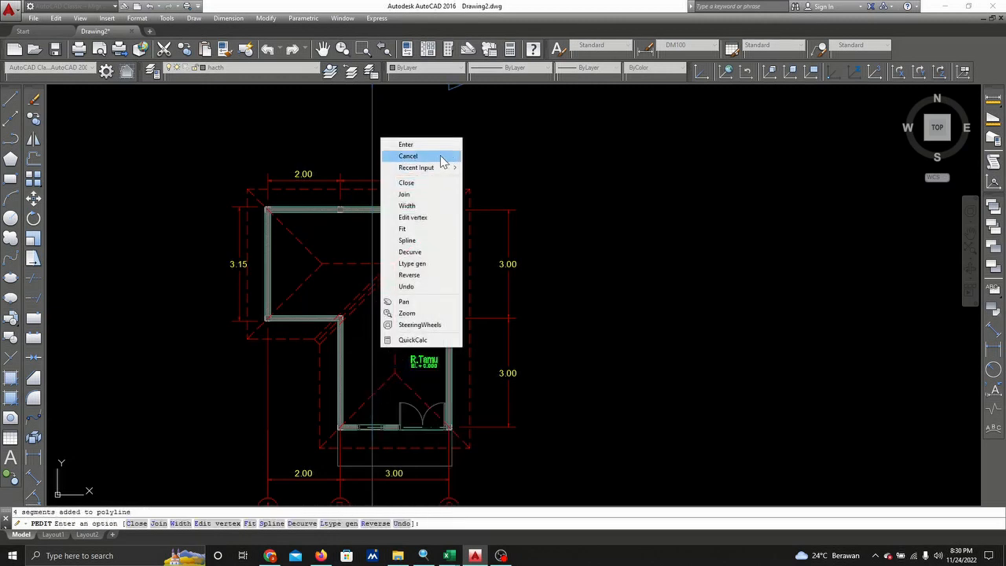
click(437, 144)
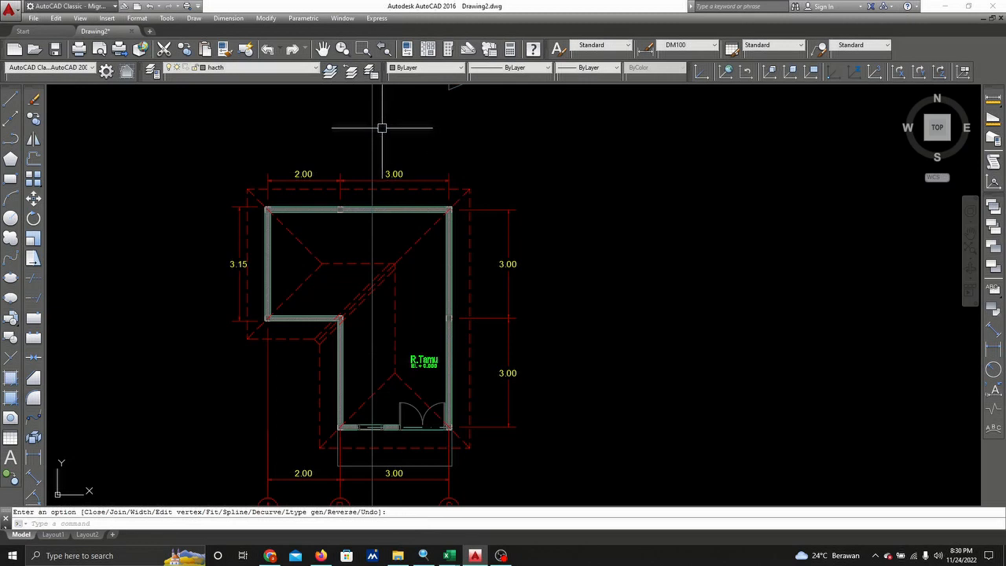
click(373, 131)
scroll(400, 153, down, 5)
middle_drag(400, 152, 364, 139)
key(Escape)
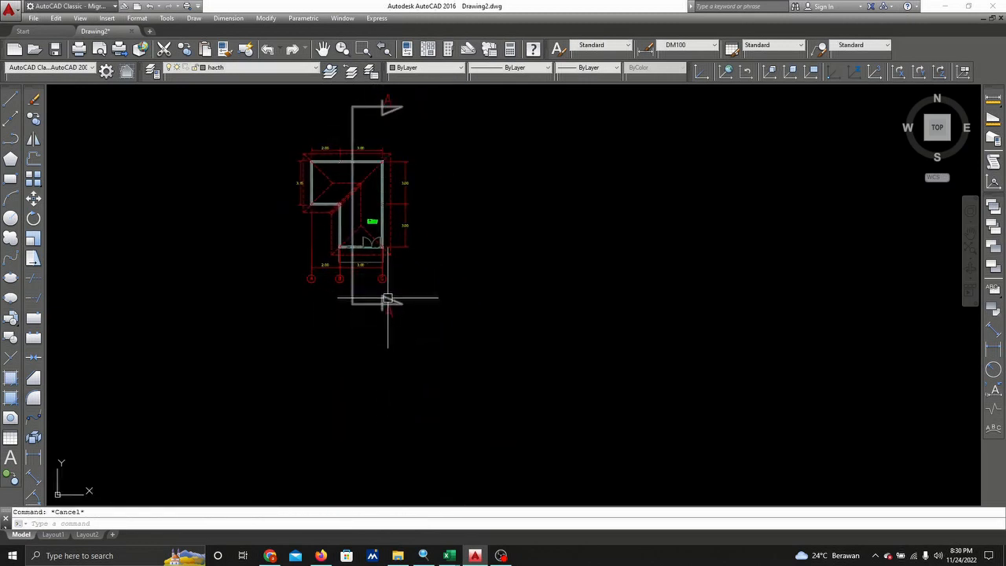
scroll(434, 236, down, 5)
middle_drag(435, 236, 394, 312)
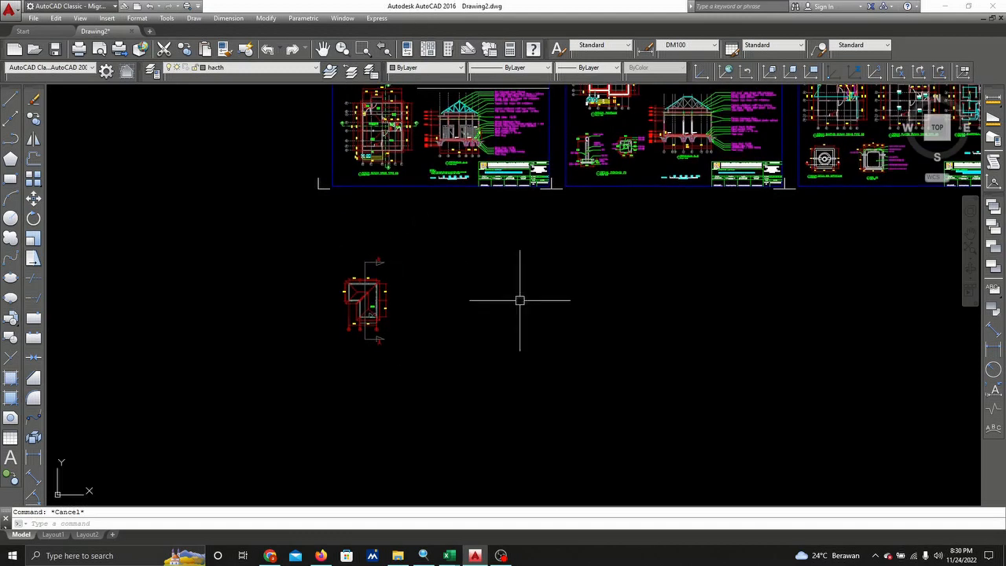
middle_drag(511, 297, 528, 348)
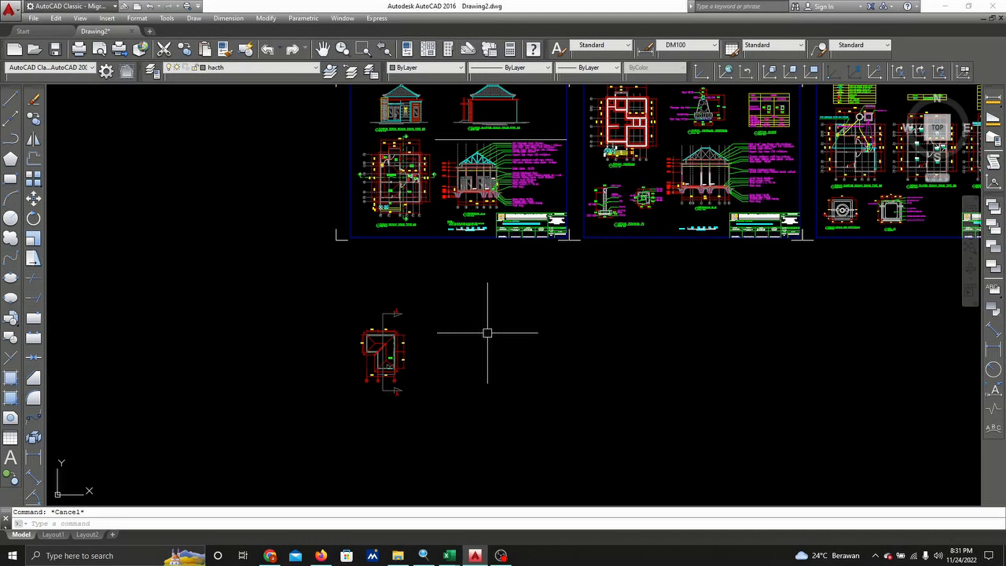
middle_drag(387, 268, 380, 315)
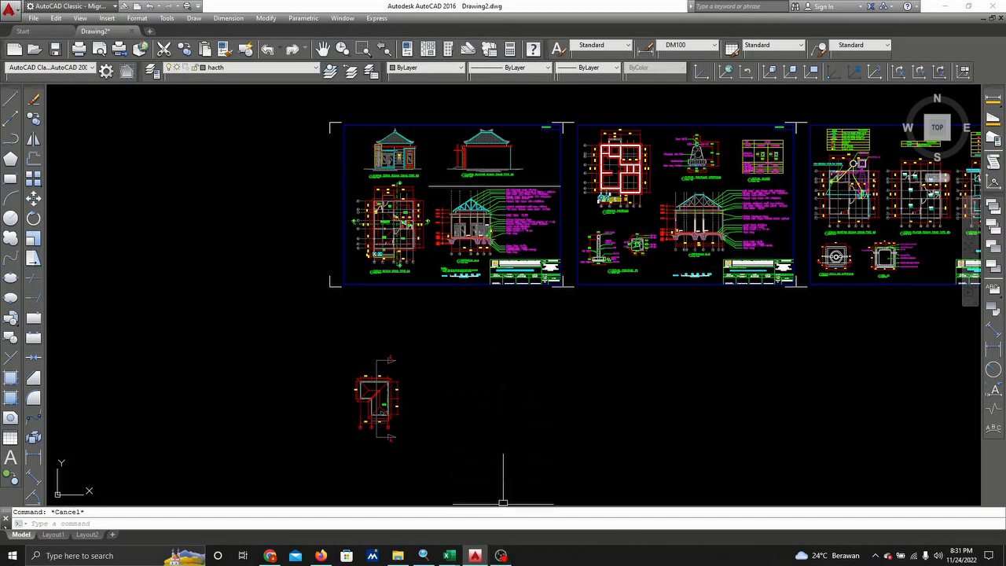
mouse_move(507, 556)
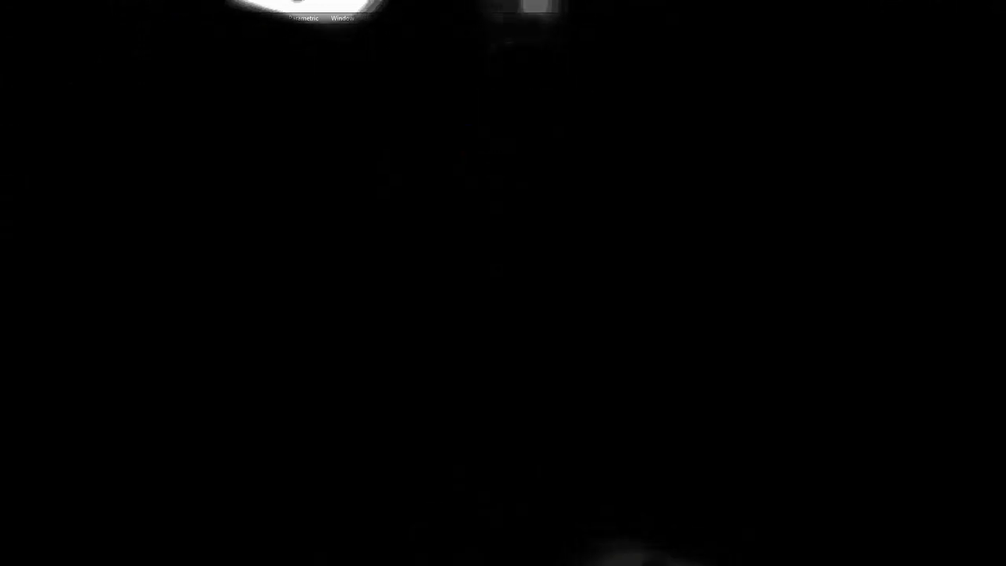